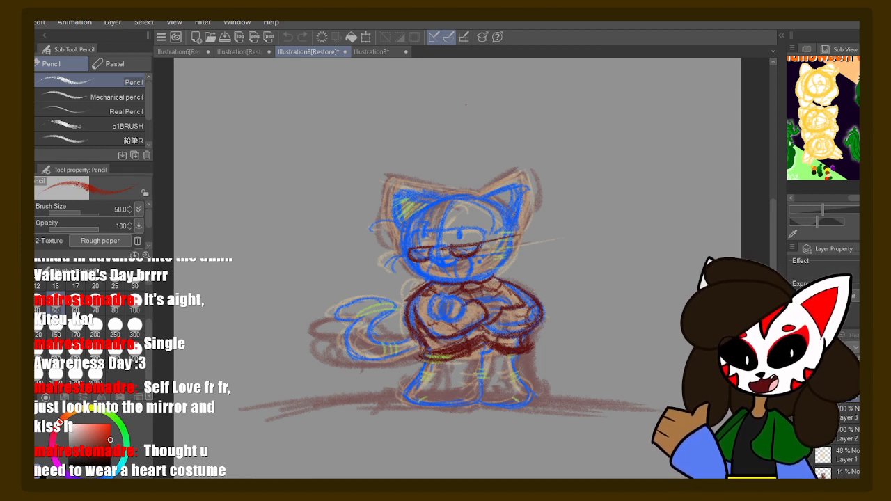
# - Set the hard eraser's brush size to 15, and switch to the G-pen with its brush size set to 10
pyautogui.press('e')
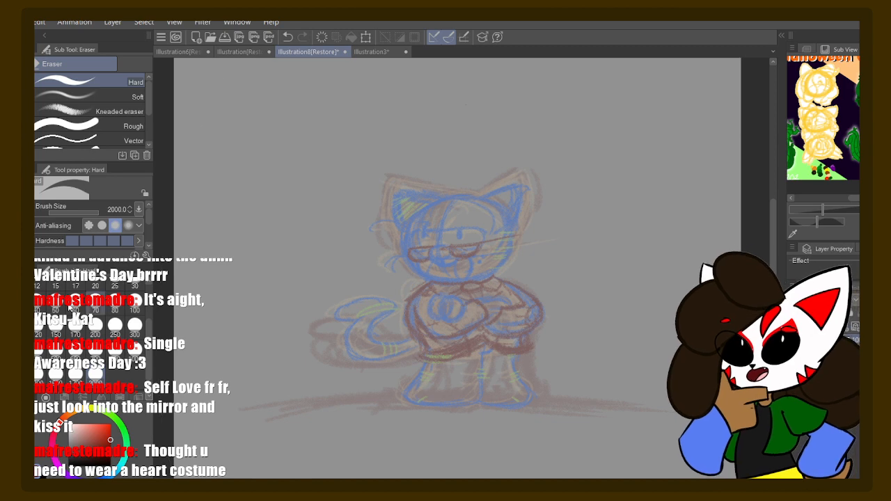
pyautogui.scroll(2, 145, 317)
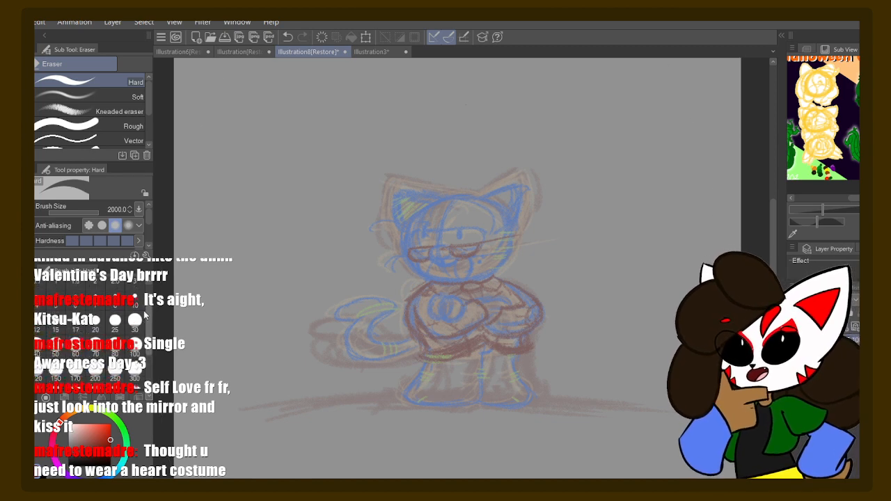
pyautogui.scroll(2, 145, 316)
pyautogui.click(57, 332)
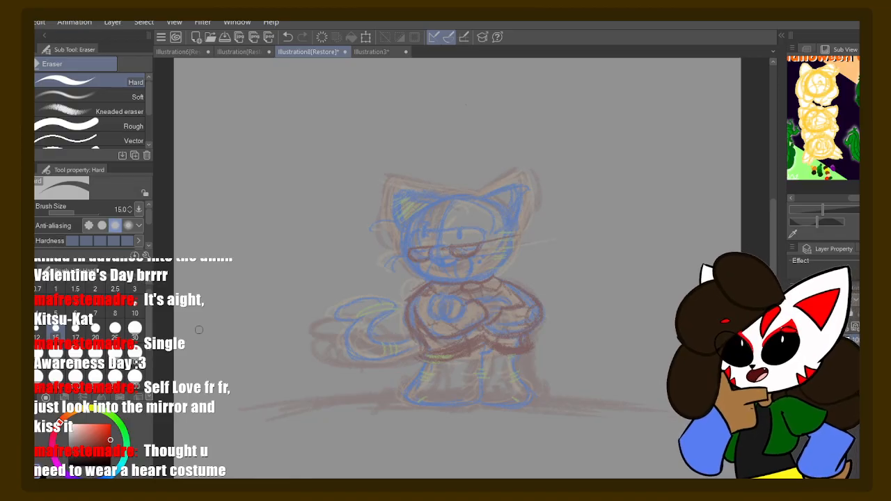
pyautogui.press('p')
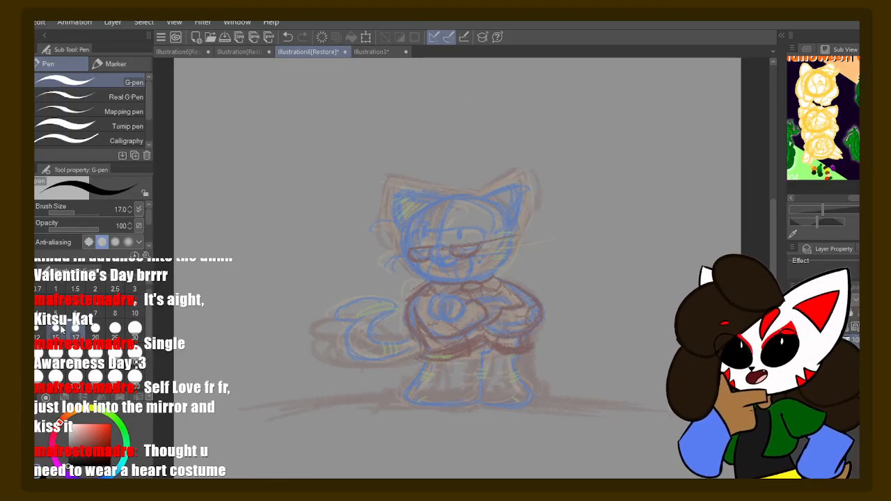
pyautogui.click(138, 319)
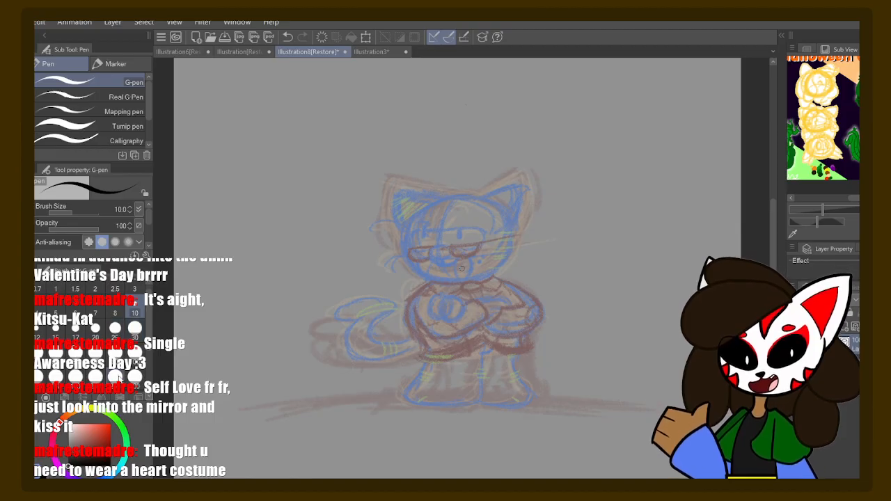
pyautogui.scroll(3, 462, 268)
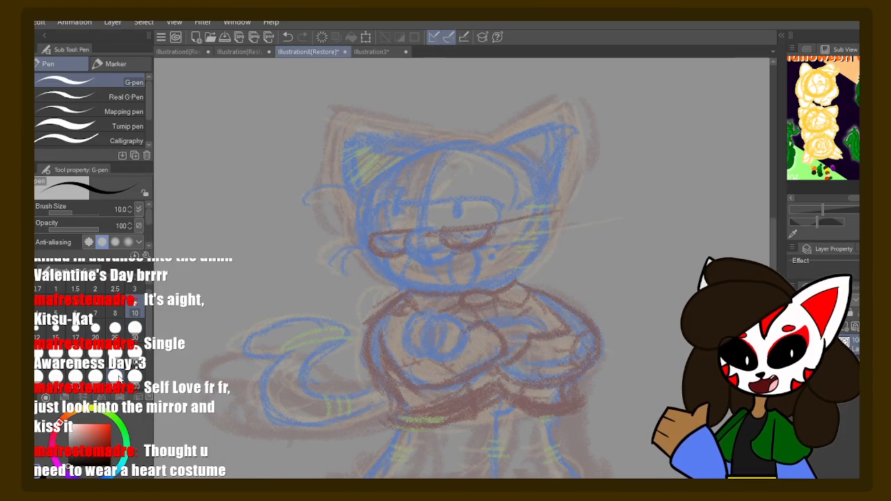
pyautogui.press('y')
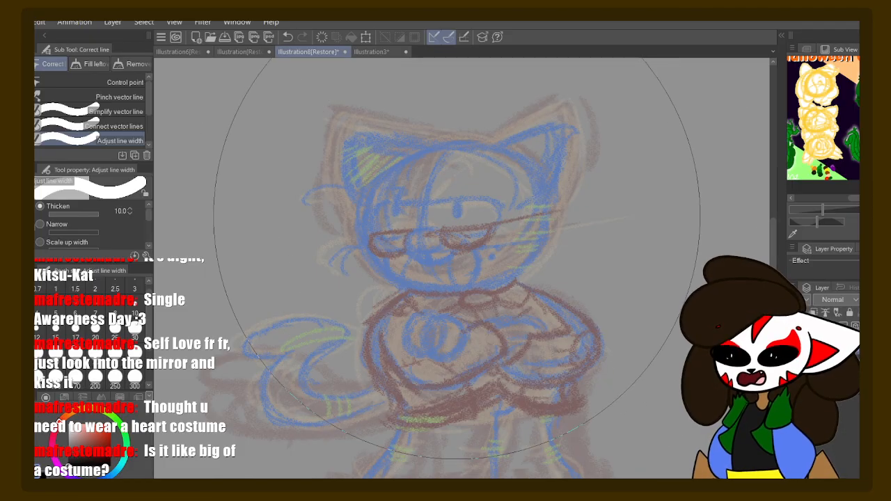
pyautogui.press('p')
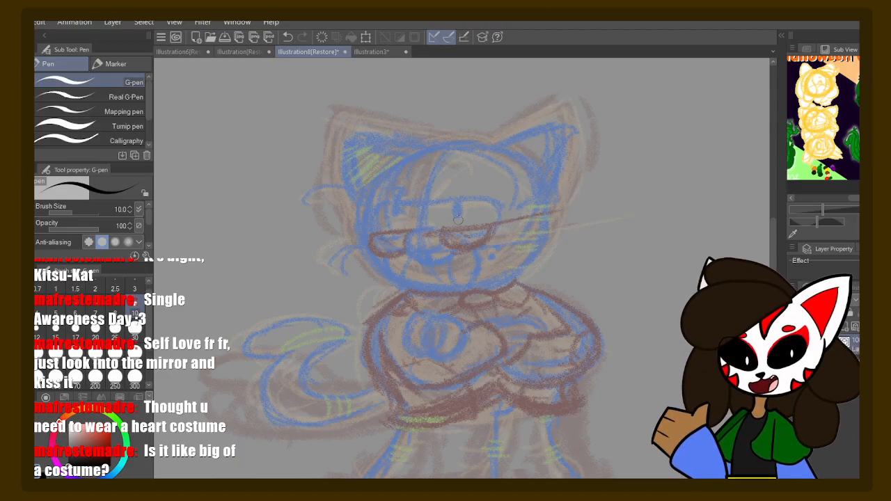
pyautogui.scroll(3, 466, 168)
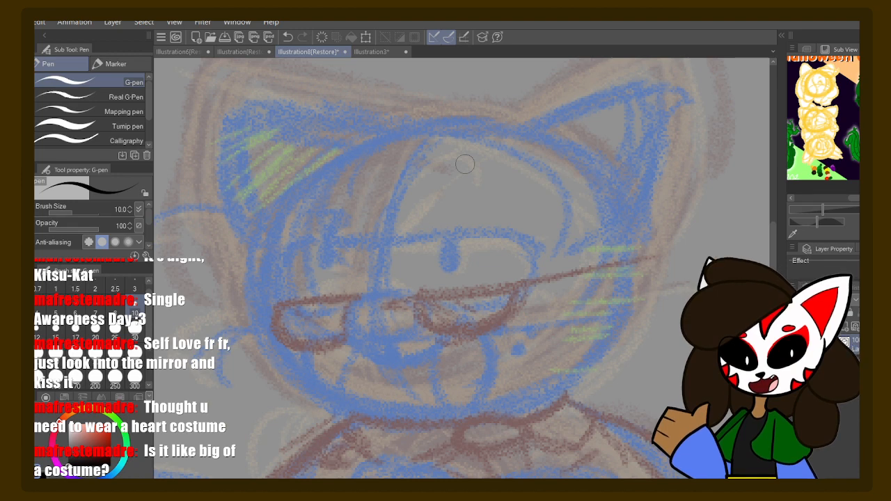
pyautogui.moveTo(491, 252); pyautogui.dragTo(491, 284)
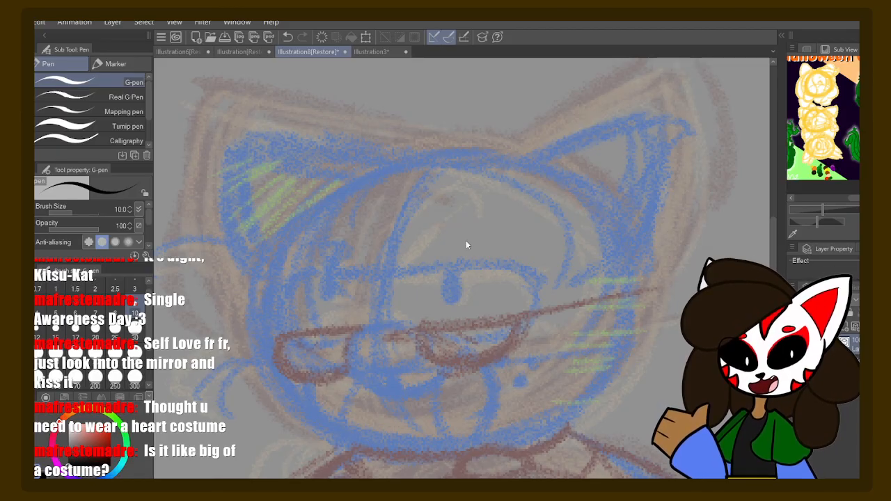
pyautogui.moveTo(409, 257)
pyautogui.mouseDown()
pyautogui.moveTo(430, 288)
pyautogui.moveTo(439, 288)
pyautogui.mouseUp()
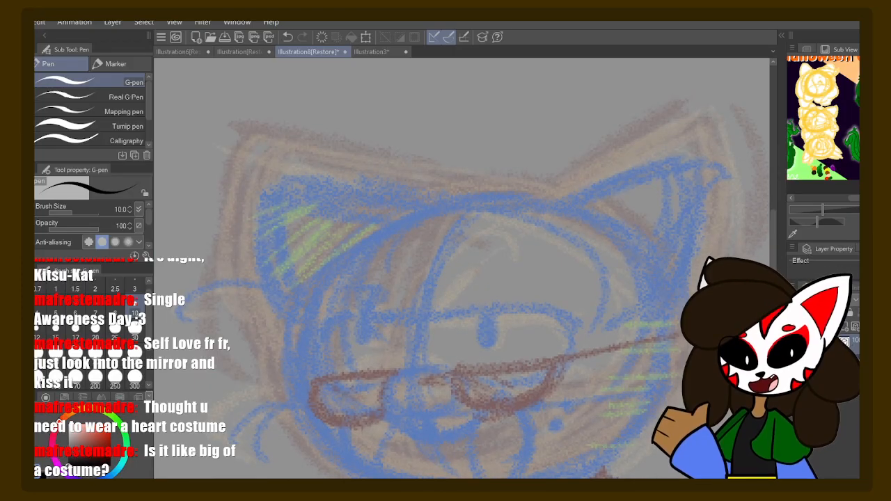
# - Draw a large heart outline with the G-pen in the blank area above the cat sketch, redrawing each lobe until it fits
pyautogui.scroll(-3, 731, 373)
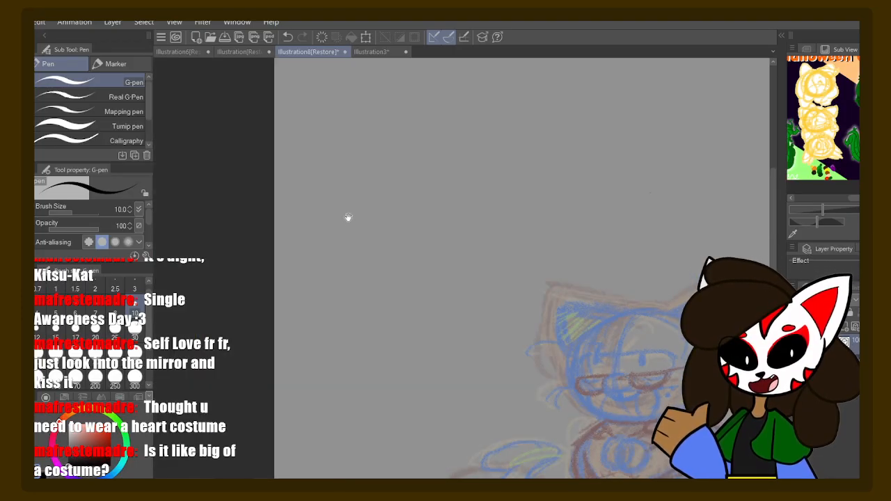
pyautogui.moveTo(435, 208)
pyautogui.mouseDown()
pyautogui.moveTo(340, 255)
pyautogui.moveTo(346, 263)
pyautogui.mouseUp()
pyautogui.moveTo(432, 190)
pyautogui.mouseDown()
pyautogui.moveTo(379, 176)
pyautogui.moveTo(362, 214)
pyautogui.moveTo(451, 270)
pyautogui.mouseUp()
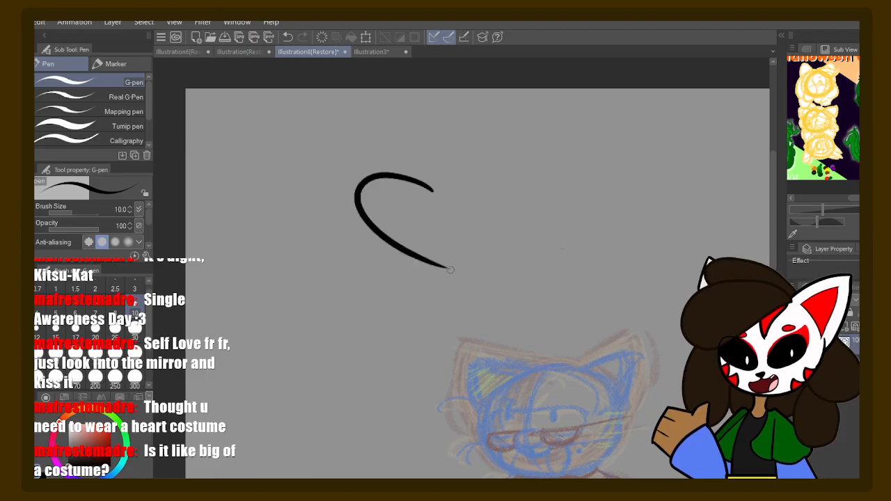
pyautogui.hotkey('ctrl', 'z')
pyautogui.moveTo(458, 189)
pyautogui.mouseDown()
pyautogui.moveTo(363, 179)
pyautogui.moveTo(465, 298)
pyautogui.mouseUp()
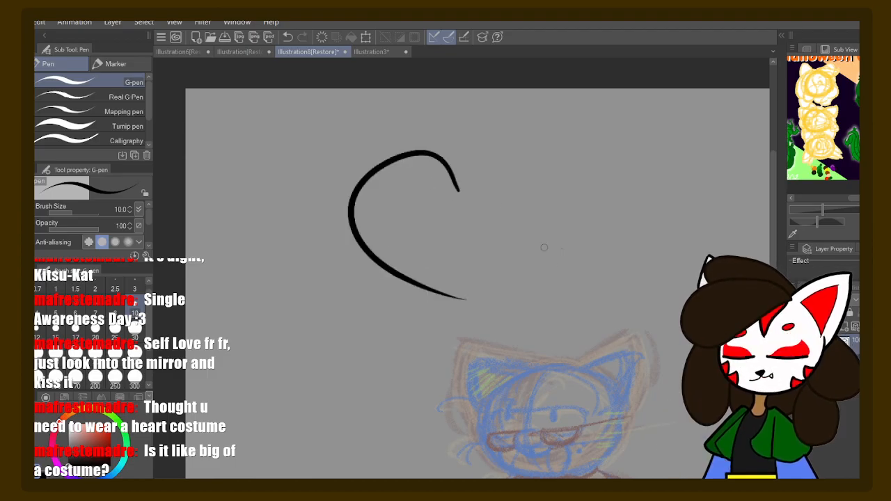
pyautogui.moveTo(457, 188)
pyautogui.mouseDown()
pyautogui.moveTo(473, 164)
pyautogui.moveTo(550, 200)
pyautogui.moveTo(462, 284)
pyautogui.mouseUp()
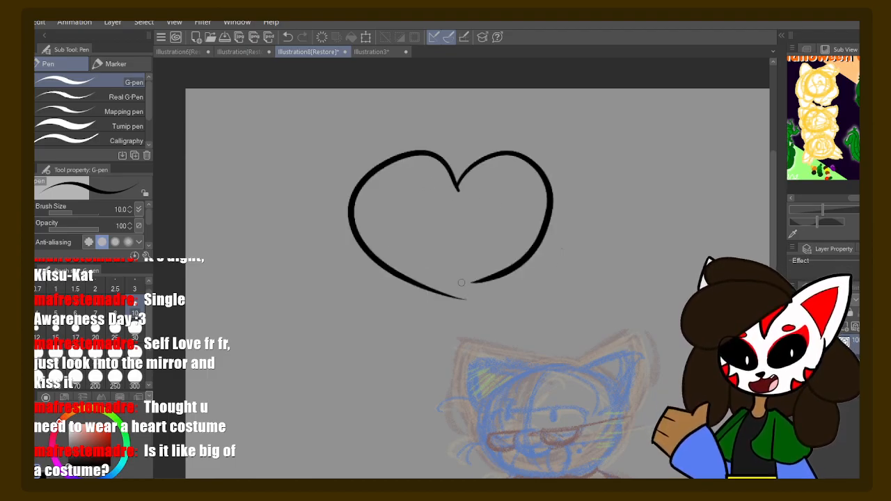
pyautogui.hotkey('ctrl', 'z')
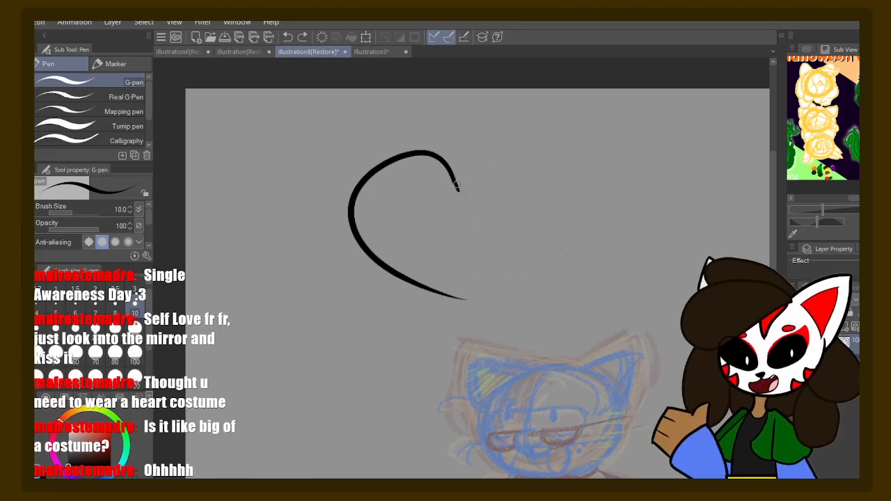
pyautogui.moveTo(457, 187)
pyautogui.mouseDown()
pyautogui.moveTo(554, 216)
pyautogui.moveTo(501, 272)
pyautogui.moveTo(444, 293)
pyautogui.moveTo(438, 343)
pyautogui.mouseUp()
# - Add two oval eyes with inward-looking pupils and an oval on each side of the heart's face
pyautogui.moveTo(427, 186)
pyautogui.mouseDown()
pyautogui.moveTo(421, 215)
pyautogui.moveTo(440, 213)
pyautogui.moveTo(430, 187)
pyautogui.moveTo(453, 217)
pyautogui.moveTo(478, 218)
pyautogui.moveTo(435, 208)
pyautogui.mouseUp()
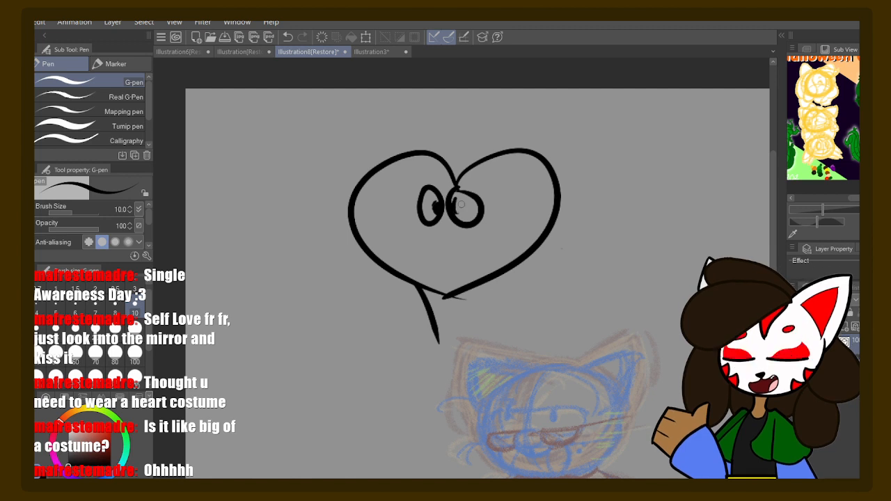
pyautogui.moveTo(455, 208); pyautogui.dragTo(456, 204)
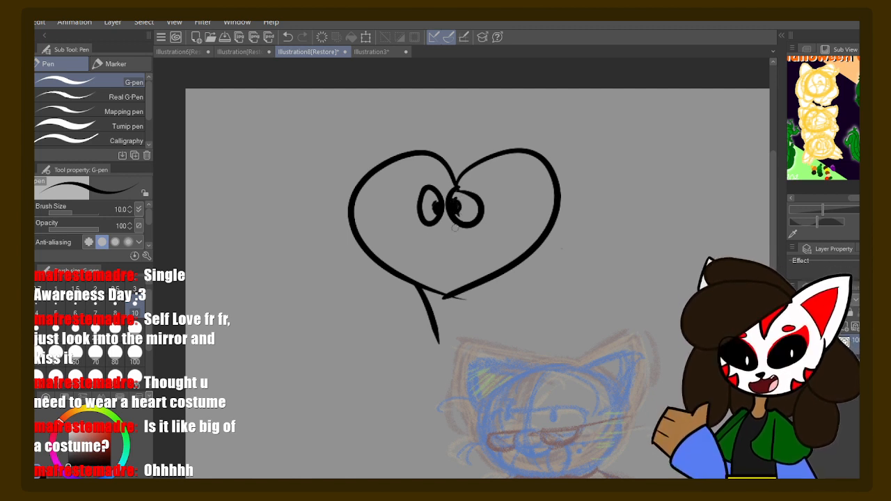
pyautogui.moveTo(401, 221)
pyautogui.mouseDown()
pyautogui.moveTo(382, 238)
pyautogui.moveTo(404, 230)
pyautogui.mouseUp()
pyautogui.moveTo(508, 224)
pyautogui.mouseDown()
pyautogui.moveTo(487, 227)
pyautogui.moveTo(518, 245)
pyautogui.moveTo(512, 224)
pyautogui.mouseUp()
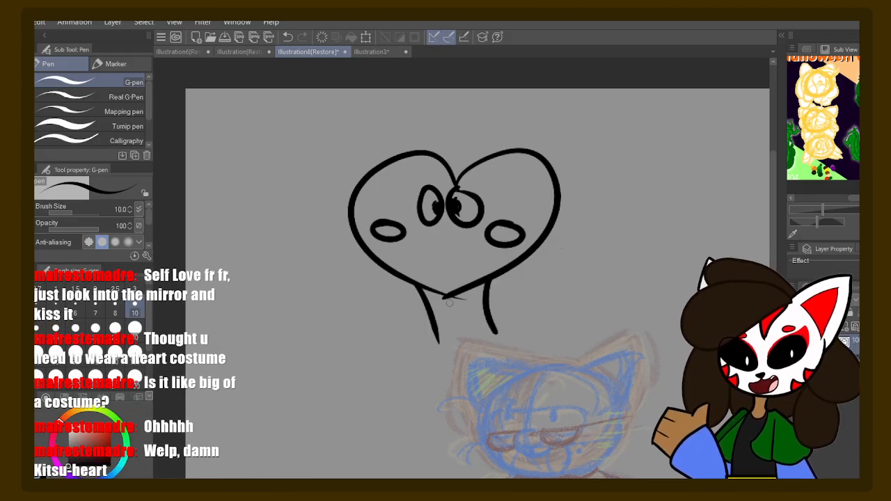
# - Draw the heart character's inner leg line, two flat feet and a bent left arm with its hand on the hip
pyautogui.moveTo(447, 286)
pyautogui.mouseDown()
pyautogui.moveTo(456, 307)
pyautogui.moveTo(371, 349)
pyautogui.moveTo(447, 354)
pyautogui.mouseUp()
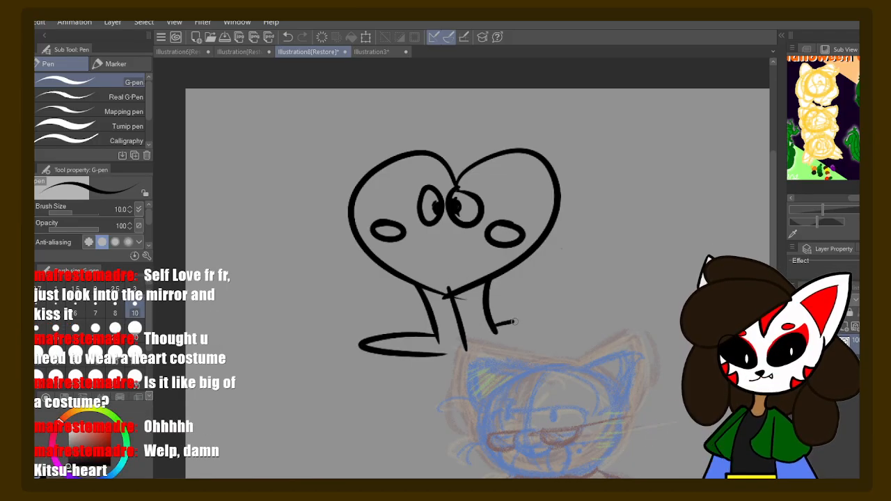
pyautogui.moveTo(514, 322); pyautogui.dragTo(484, 326)
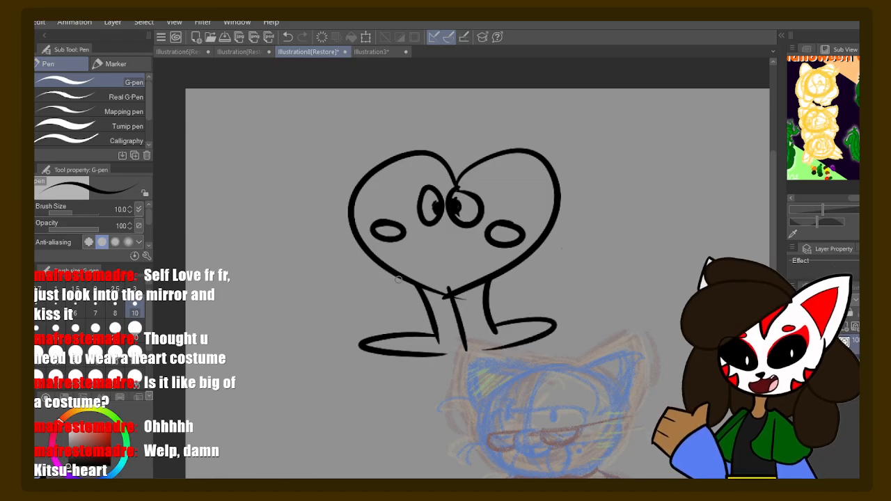
pyautogui.moveTo(385, 226)
pyautogui.mouseDown()
pyautogui.moveTo(338, 261)
pyautogui.moveTo(387, 304)
pyautogui.mouseUp()
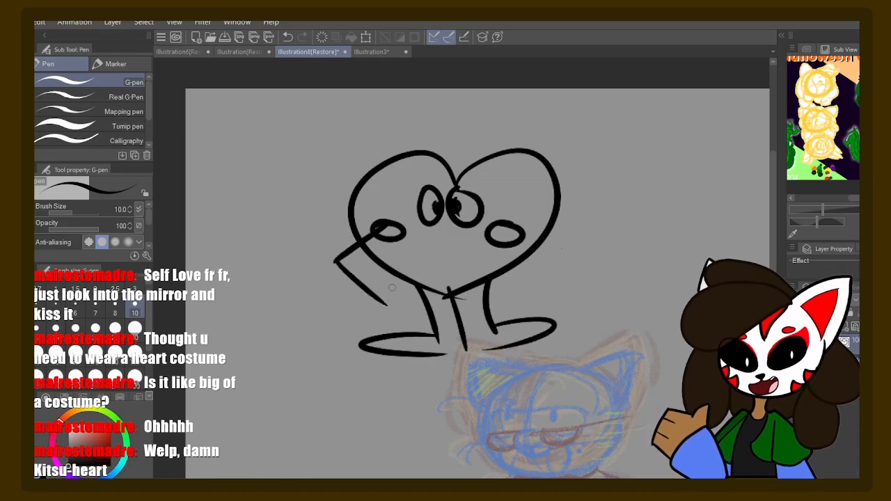
pyautogui.moveTo(395, 230)
pyautogui.mouseDown()
pyautogui.moveTo(372, 248)
pyautogui.moveTo(416, 281)
pyautogui.mouseUp()
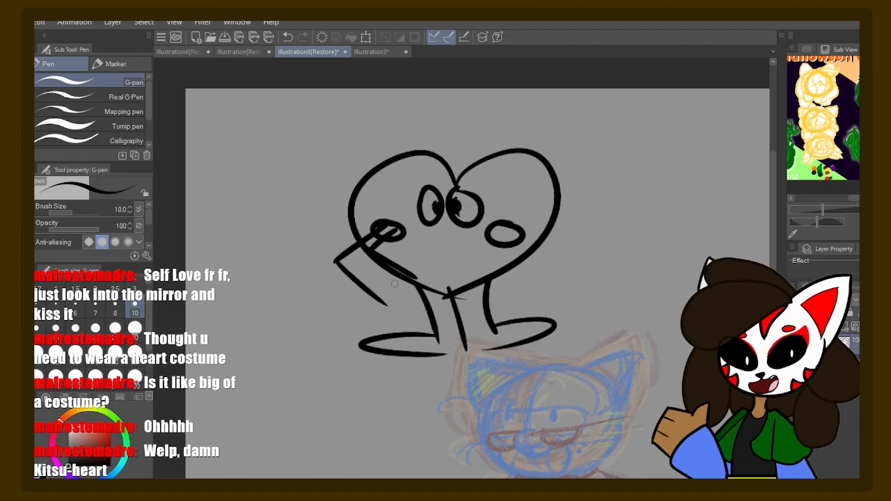
pyautogui.moveTo(379, 309)
pyautogui.mouseDown()
pyautogui.moveTo(412, 277)
pyautogui.moveTo(369, 298)
pyautogui.mouseUp()
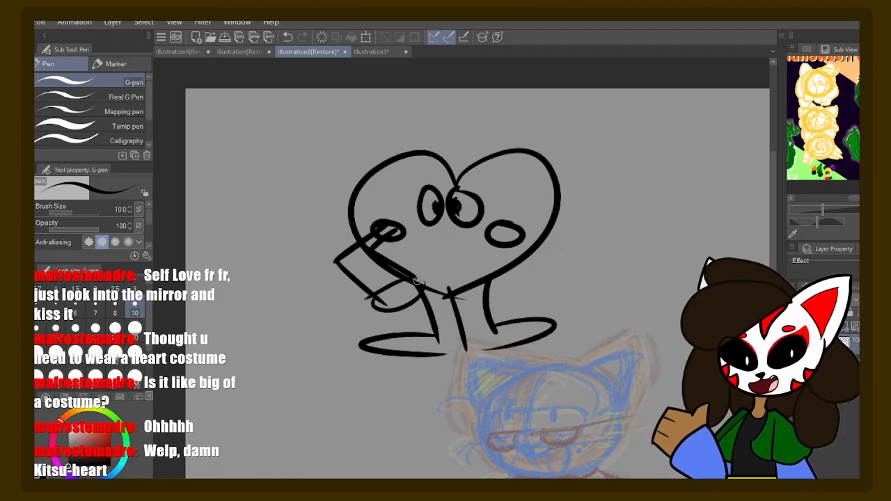
pyautogui.moveTo(418, 277)
pyautogui.mouseDown()
pyautogui.moveTo(432, 306)
pyautogui.moveTo(394, 314)
pyautogui.moveTo(395, 325)
pyautogui.moveTo(417, 324)
pyautogui.mouseUp()
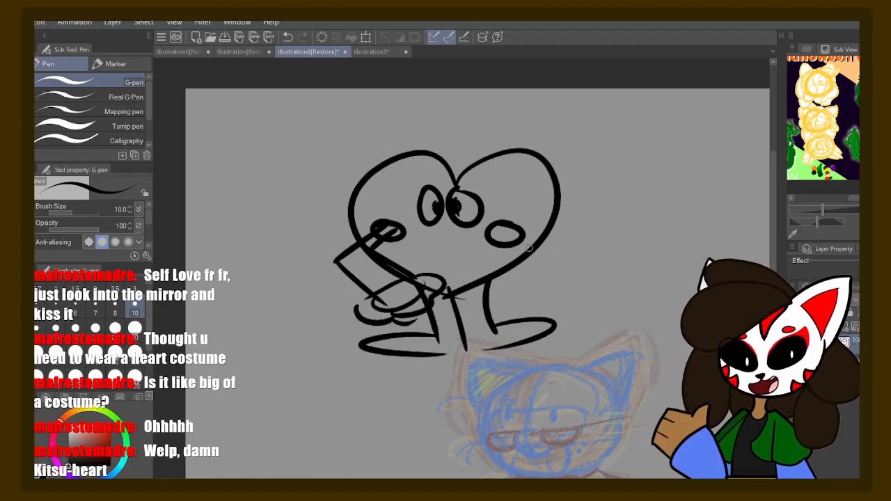
# - Draw the heart character's bent right arm with a fingered hand, and an open smiling mouth with curled corners
pyautogui.moveTo(501, 231)
pyautogui.mouseDown()
pyautogui.moveTo(537, 237)
pyautogui.moveTo(521, 282)
pyautogui.moveTo(510, 245)
pyautogui.mouseUp()
pyautogui.moveTo(513, 244)
pyautogui.mouseDown()
pyautogui.moveTo(480, 281)
pyautogui.moveTo(491, 277)
pyautogui.moveTo(482, 273)
pyautogui.moveTo(529, 282)
pyautogui.mouseUp()
pyautogui.moveTo(473, 275)
pyautogui.mouseDown()
pyautogui.moveTo(501, 291)
pyautogui.moveTo(520, 278)
pyautogui.mouseUp()
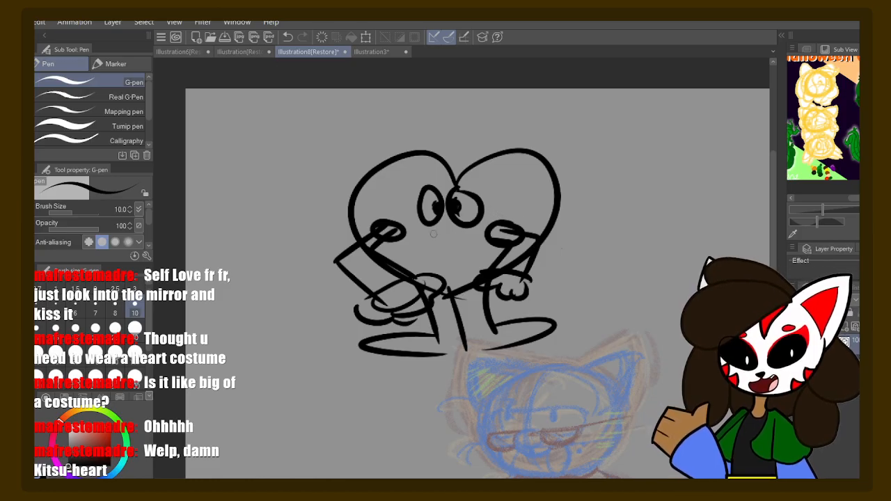
pyautogui.moveTo(464, 240)
pyautogui.mouseDown()
pyautogui.moveTo(428, 251)
pyautogui.moveTo(427, 239)
pyautogui.moveTo(436, 240)
pyautogui.moveTo(451, 265)
pyautogui.mouseUp()
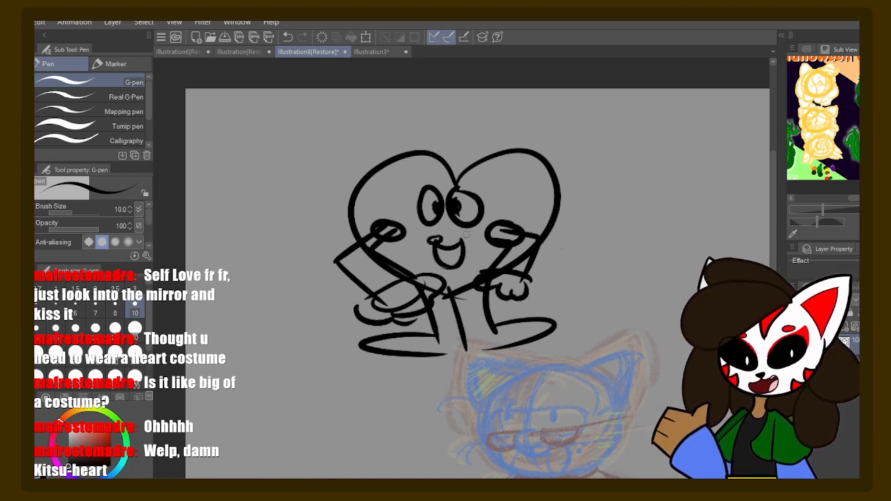
pyautogui.moveTo(464, 235); pyautogui.dragTo(446, 237)
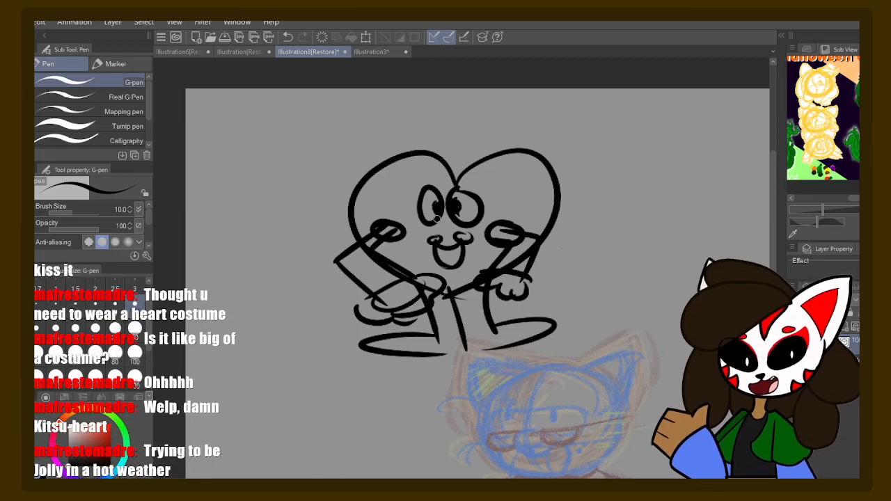
# - Erase the whole heart character with the hard eraser at brush size 100
pyautogui.press('e')
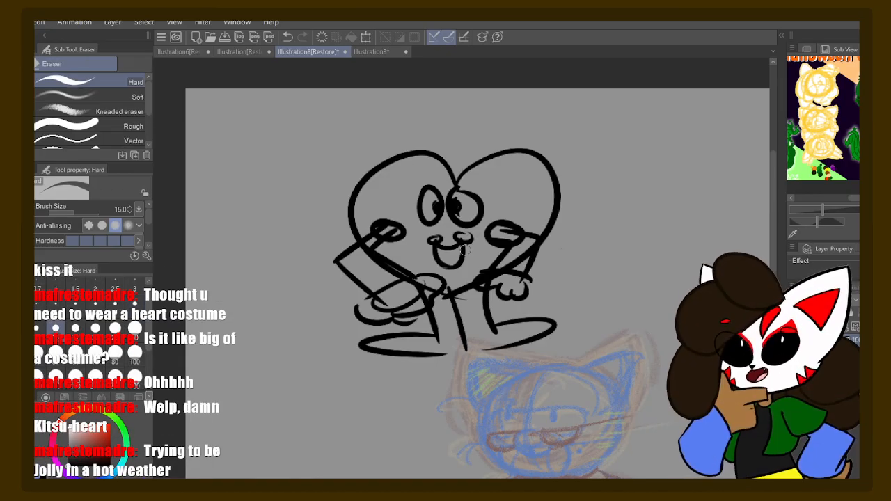
pyautogui.click(134, 328)
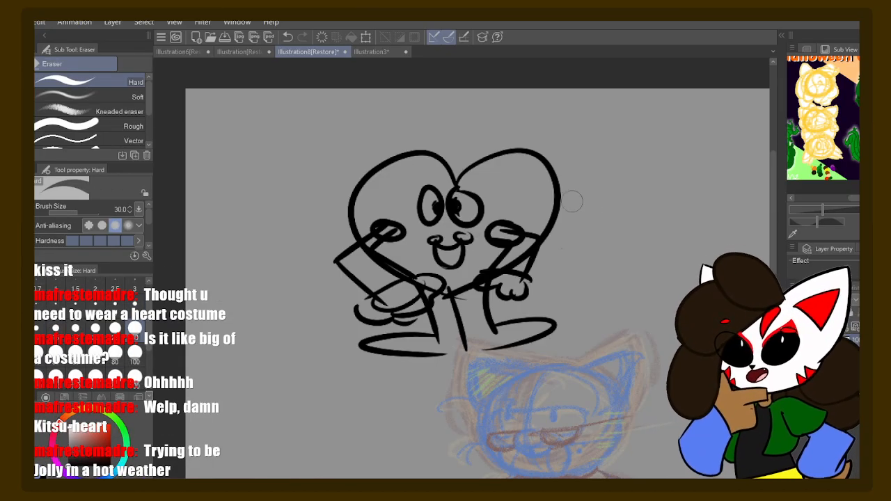
pyautogui.click(135, 352)
pyautogui.moveTo(577, 199)
pyautogui.mouseDown()
pyautogui.moveTo(549, 270)
pyautogui.moveTo(440, 343)
pyautogui.moveTo(494, 235)
pyautogui.moveTo(392, 279)
pyautogui.moveTo(393, 238)
pyautogui.moveTo(491, 174)
pyautogui.moveTo(424, 261)
pyautogui.mouseUp()
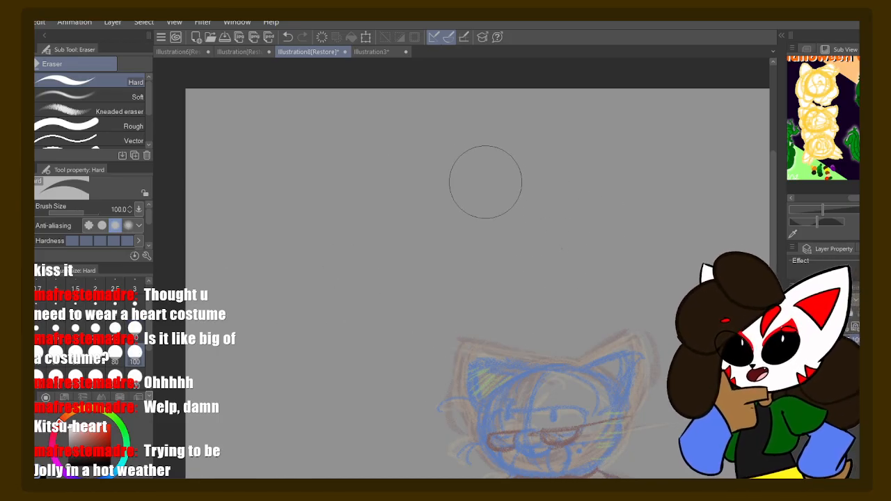
# - Switch back to the G-pen over the cat's head and set its brush size to 8
pyautogui.press('p')
pyautogui.moveTo(545, 283)
pyautogui.mouseDown()
pyautogui.moveTo(521, 255)
pyautogui.moveTo(485, 142)
pyautogui.mouseUp()
pyautogui.scroll(4, 460, 218)
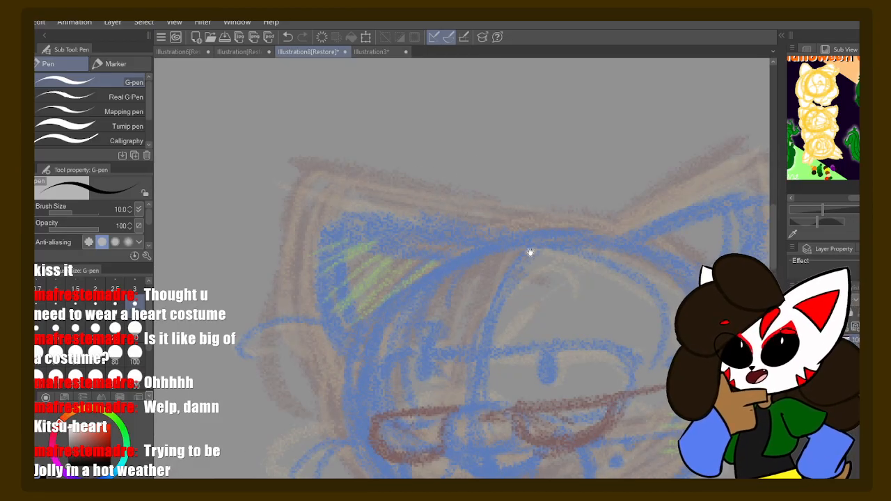
pyautogui.moveTo(529, 253); pyautogui.dragTo(442, 169)
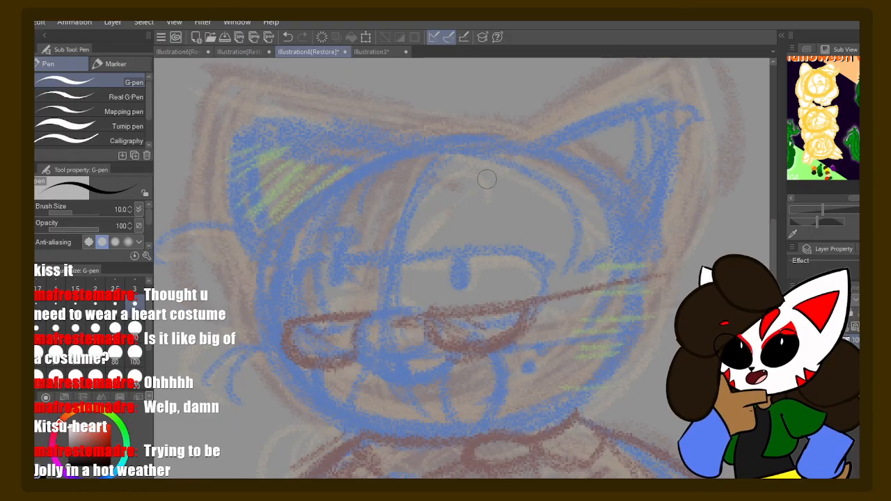
pyautogui.moveTo(463, 211)
pyautogui.mouseDown()
pyautogui.moveTo(472, 192)
pyautogui.moveTo(477, 224)
pyautogui.mouseUp()
pyautogui.click(115, 306)
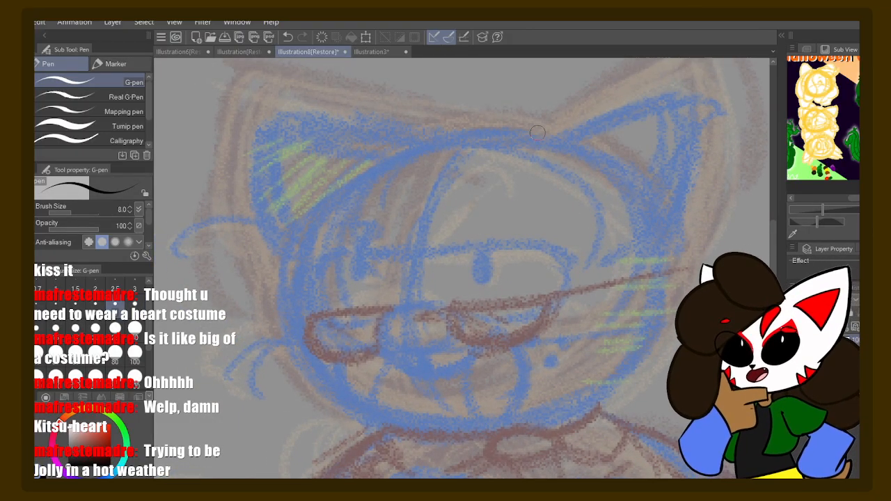
# - Try to ink the curved sides of the cat's head from the crown down to the chin, undoing each stroke
pyautogui.moveTo(536, 128)
pyautogui.mouseDown()
pyautogui.moveTo(225, 234)
pyautogui.moveTo(421, 417)
pyautogui.mouseUp()
pyautogui.hotkey('ctrl', 'z')
pyautogui.moveTo(515, 130)
pyautogui.mouseDown()
pyautogui.moveTo(355, 157)
pyautogui.moveTo(464, 413)
pyautogui.moveTo(644, 421)
pyautogui.mouseUp()
pyautogui.hotkey('ctrl', 'z')
pyautogui.scroll(-3, 335, 167)
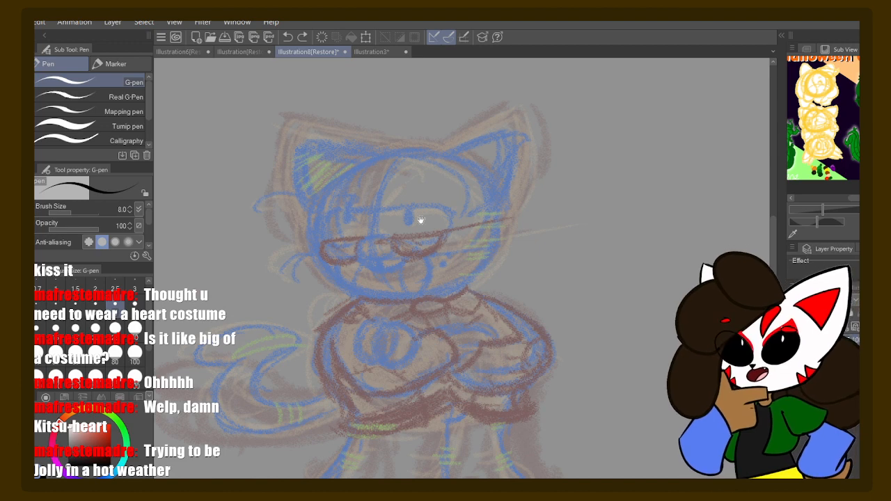
# - Try to ink the cat's whole head outline as one freehand oval with the G-pen, undoing each attempt
pyautogui.moveTo(420, 220); pyautogui.dragTo(495, 236)
pyautogui.moveTo(515, 165)
pyautogui.mouseDown()
pyautogui.moveTo(370, 195)
pyautogui.moveTo(584, 300)
pyautogui.mouseUp()
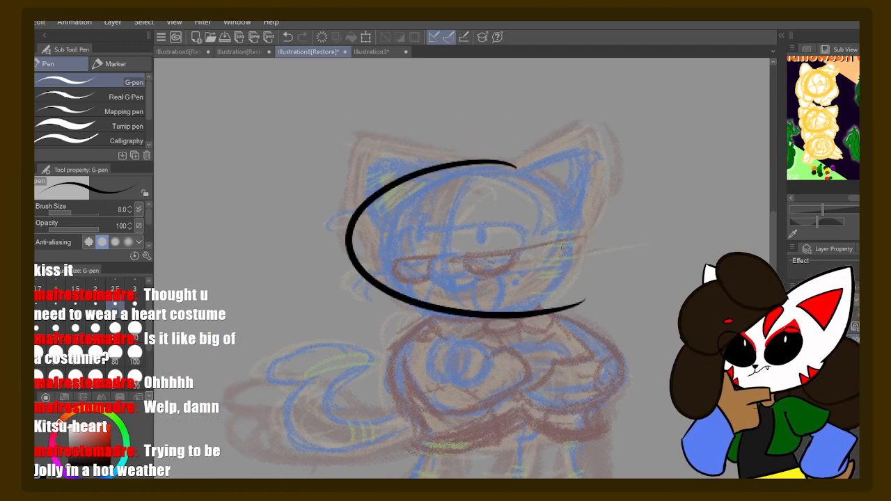
pyautogui.hotkey('ctrl', 'z')
pyautogui.moveTo(527, 164)
pyautogui.mouseDown()
pyautogui.moveTo(504, 165)
pyautogui.moveTo(527, 313)
pyautogui.moveTo(428, 182)
pyautogui.moveTo(444, 174)
pyautogui.moveTo(553, 309)
pyautogui.moveTo(404, 177)
pyautogui.moveTo(327, 206)
pyautogui.mouseUp()
pyautogui.hotkey('ctrl', 'z')
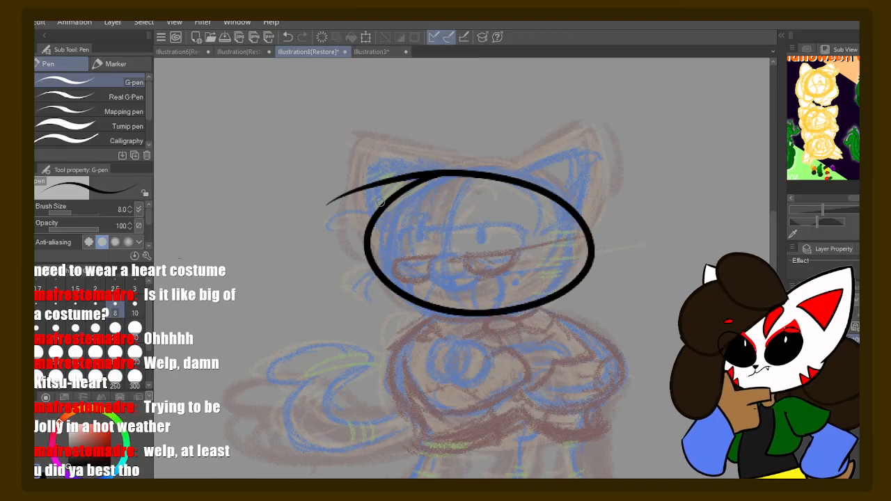
pyautogui.hotkey('ctrl', 'z')
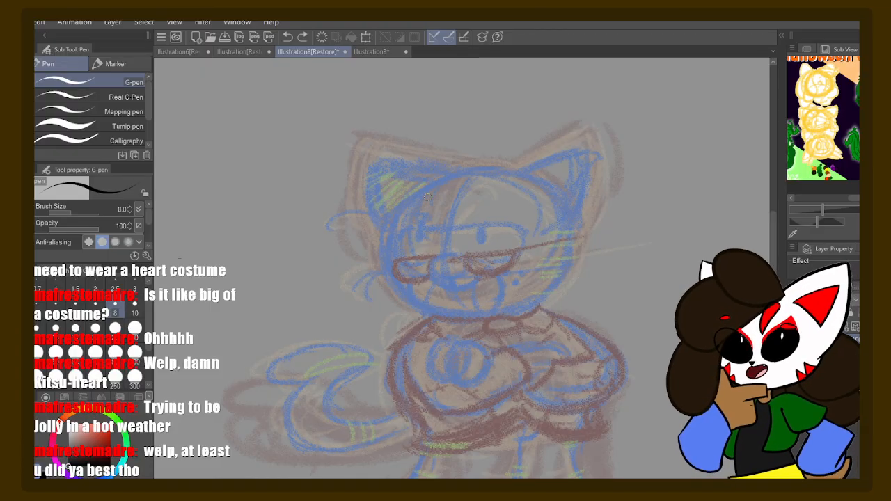
pyautogui.moveTo(470, 167)
pyautogui.mouseDown()
pyautogui.moveTo(360, 252)
pyautogui.moveTo(533, 312)
pyautogui.moveTo(579, 226)
pyautogui.moveTo(348, 195)
pyautogui.mouseUp()
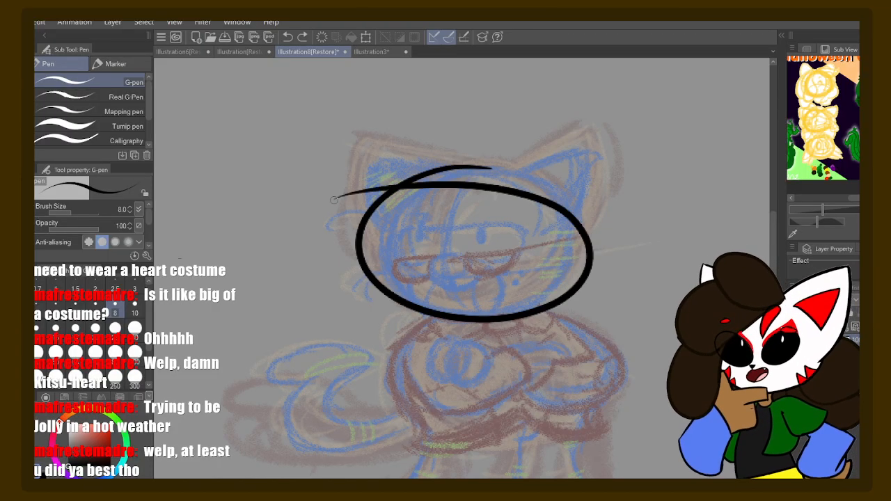
pyautogui.hotkey('ctrl', 'z')
pyautogui.moveTo(491, 171)
pyautogui.mouseDown()
pyautogui.moveTo(461, 314)
pyautogui.moveTo(508, 175)
pyautogui.moveTo(390, 184)
pyautogui.moveTo(416, 176)
pyautogui.moveTo(612, 288)
pyautogui.moveTo(407, 182)
pyautogui.mouseUp()
pyautogui.hotkey('ctrl', 'z')
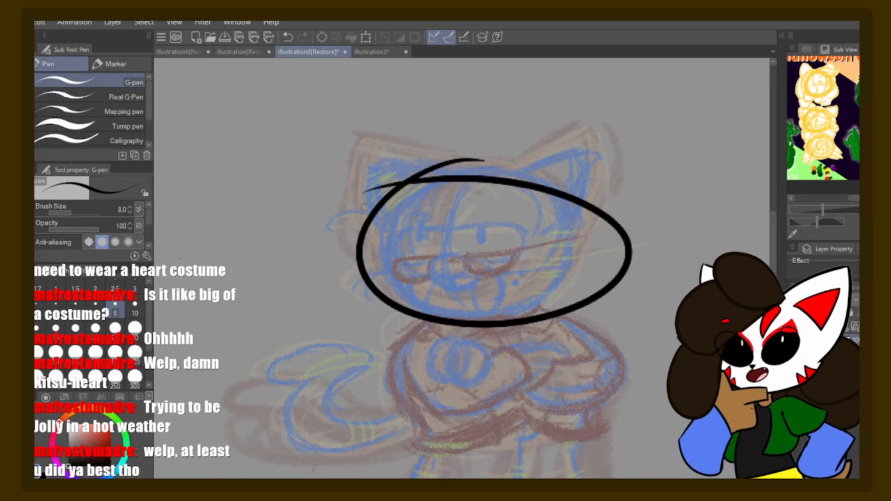
pyautogui.hotkey('ctrl', 'z')
pyautogui.moveTo(476, 161)
pyautogui.mouseDown()
pyautogui.moveTo(362, 259)
pyautogui.moveTo(585, 209)
pyautogui.moveTo(452, 179)
pyautogui.moveTo(390, 194)
pyautogui.moveTo(576, 255)
pyautogui.moveTo(390, 179)
pyautogui.mouseUp()
pyautogui.hotkey('ctrl', 'z')
pyautogui.hotkey('ctrl', 'z')
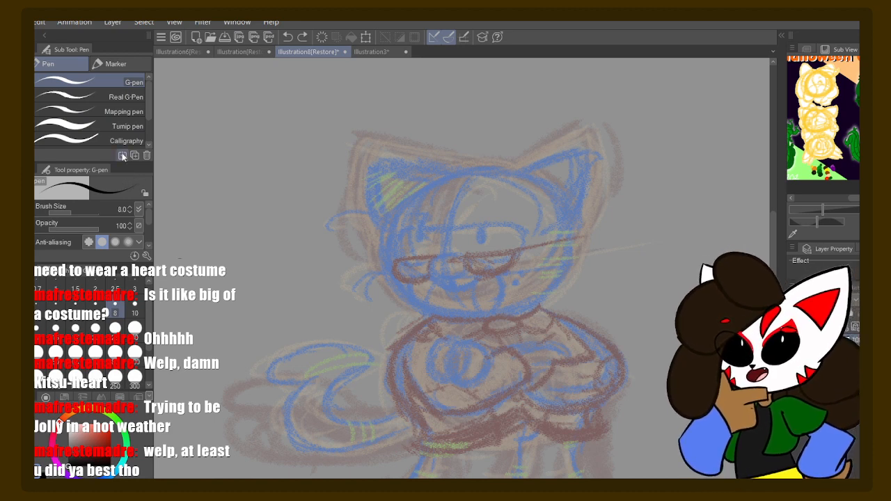
# - Switch to the Ellipse figure tool and draw a wide black ellipse over the cat's sketched head
pyautogui.press('u')
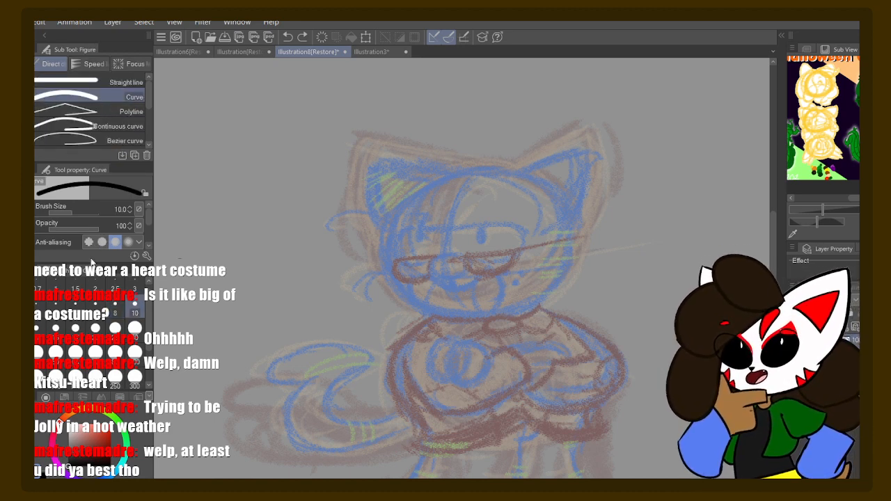
pyautogui.moveTo(147, 99); pyautogui.dragTo(154, 130)
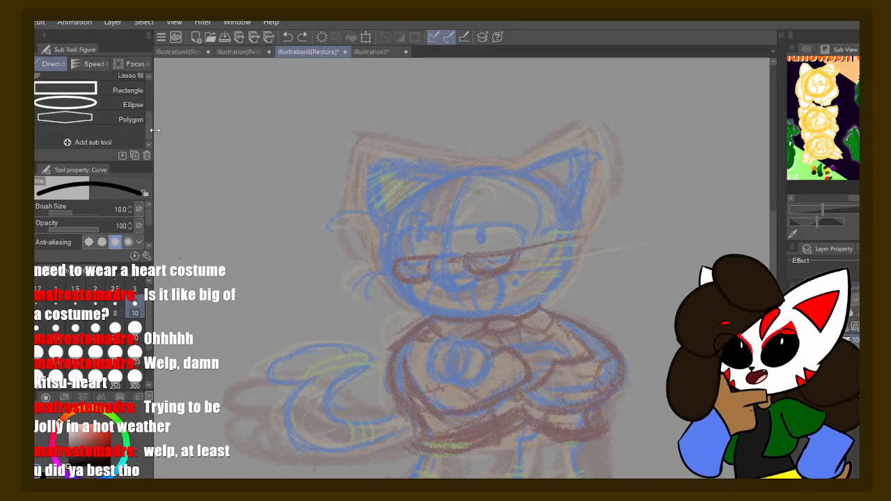
pyautogui.click(129, 104)
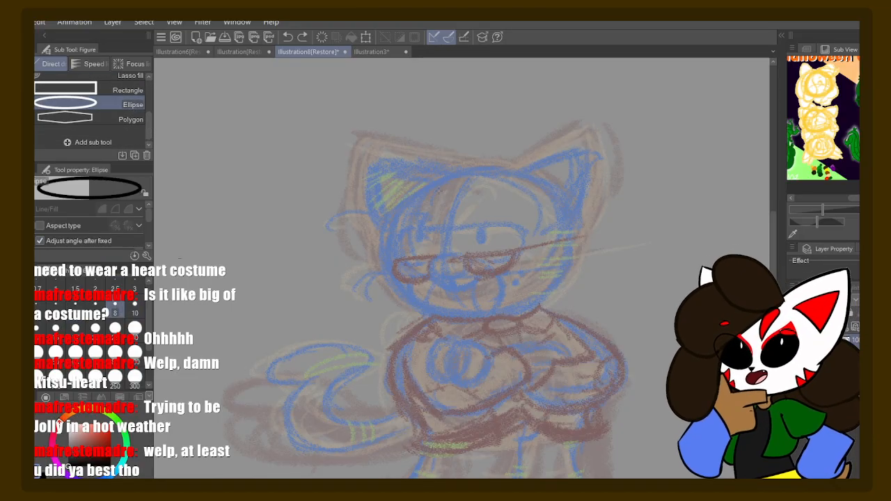
pyautogui.moveTo(342, 169); pyautogui.dragTo(589, 336)
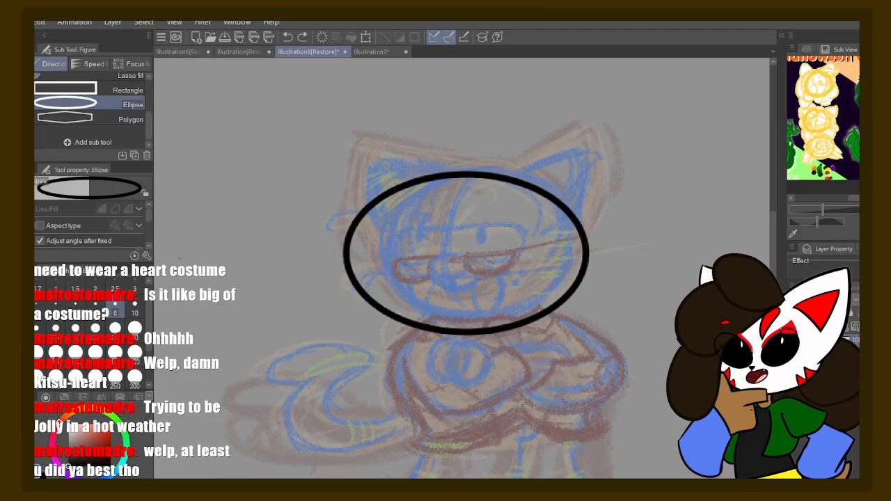
# - Transform the head ellipse with Scale/Rotate, moving it over the sketched head and shrinking it to the head's width
pyautogui.hotkey('ctrl', 't')
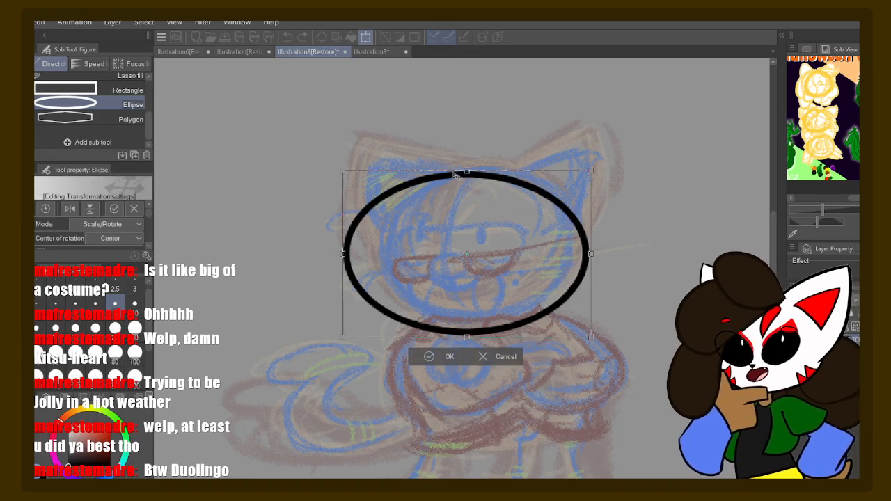
pyautogui.moveTo(456, 176); pyautogui.dragTo(470, 168)
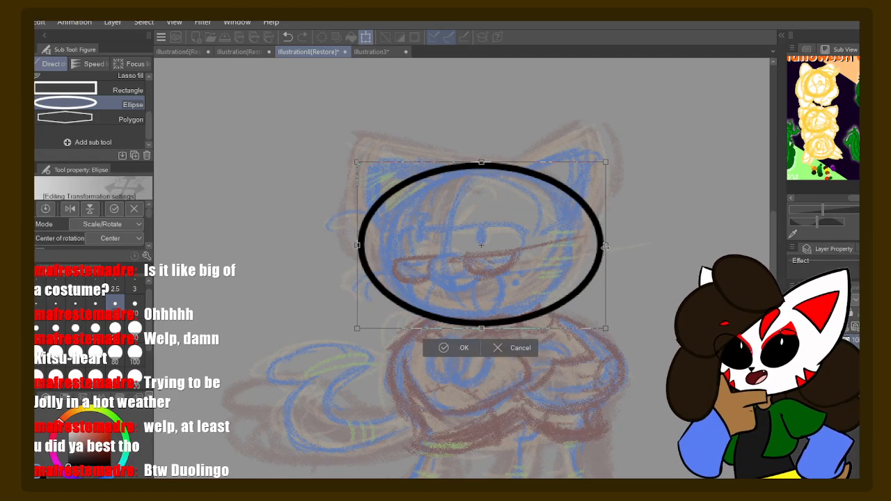
pyautogui.moveTo(605, 245); pyautogui.dragTo(565, 245)
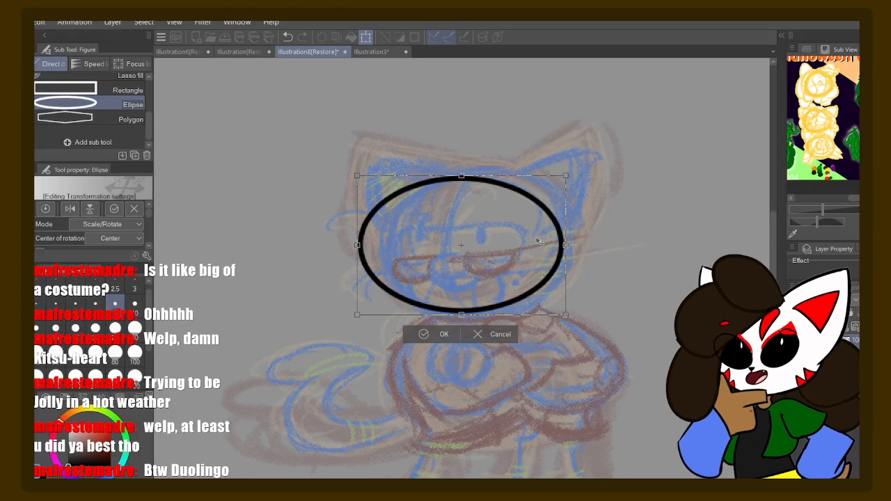
pyautogui.moveTo(460, 176)
pyautogui.mouseDown()
pyautogui.moveTo(460, 160)
pyautogui.moveTo(464, 174)
pyautogui.mouseUp()
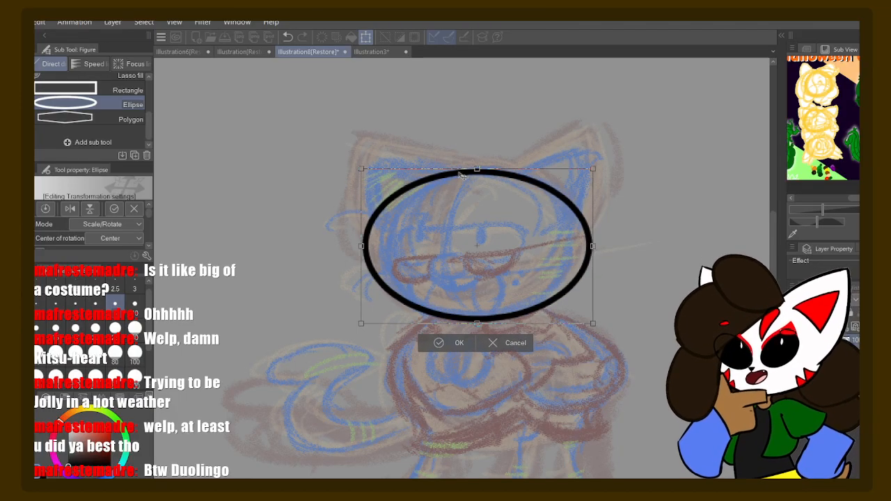
pyautogui.moveTo(588, 254); pyautogui.dragTo(580, 246)
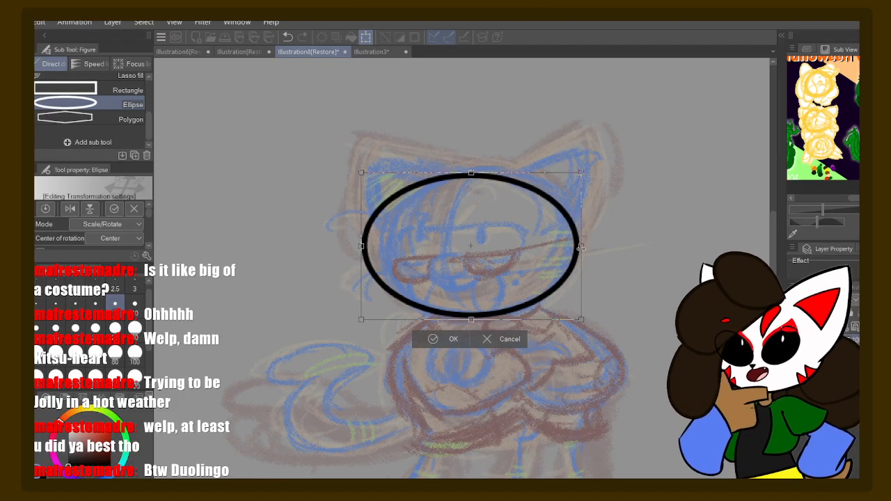
pyautogui.moveTo(362, 247); pyautogui.dragTo(374, 246)
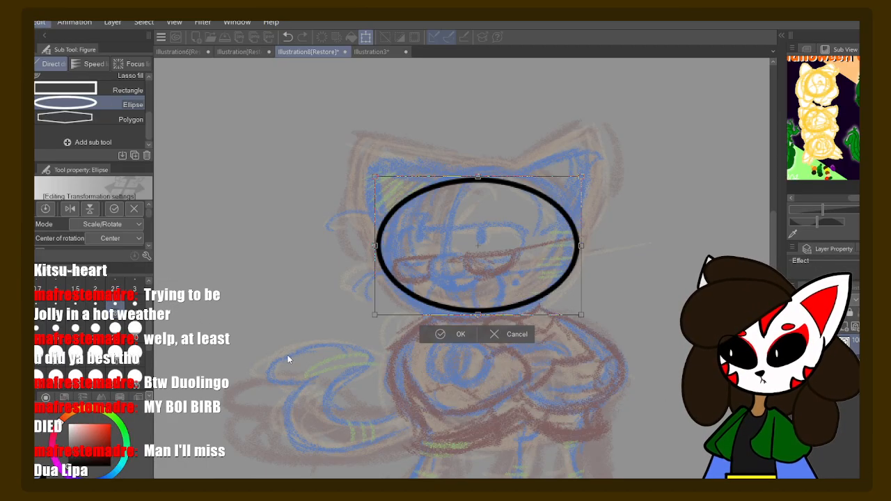
# - Reshape the head ellipse with Free Transform, making it taller, narrower and slightly slanted to match the sketch, and apply it
pyautogui.hotkey('ctrl', 'shift', 't')
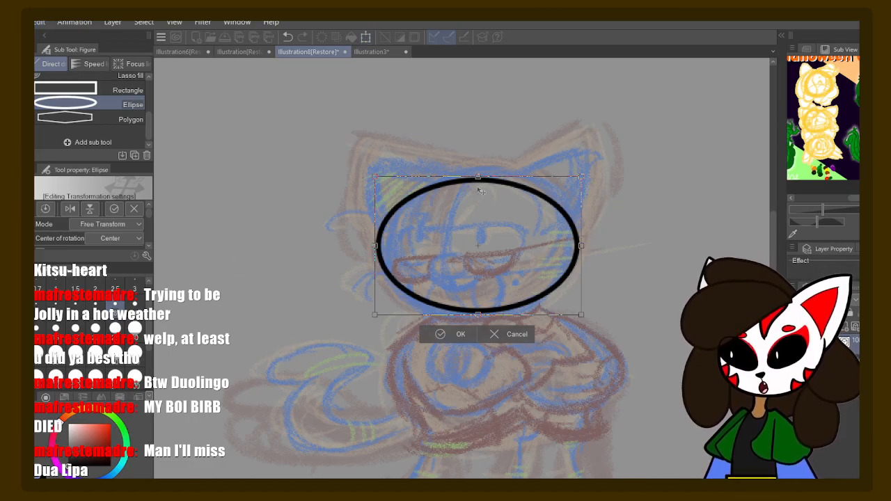
pyautogui.moveTo(477, 179); pyautogui.dragTo(480, 167)
pyautogui.moveTo(477, 314); pyautogui.dragTo(473, 321)
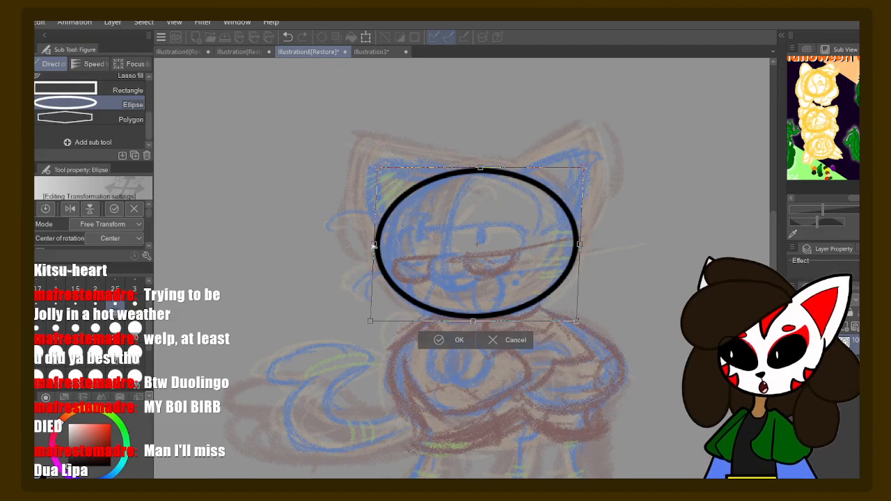
pyautogui.moveTo(373, 245); pyautogui.dragTo(380, 249)
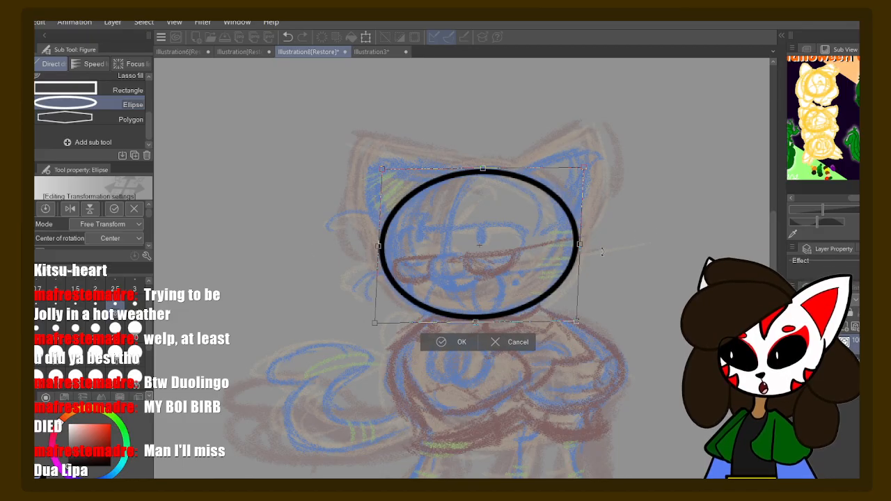
pyautogui.moveTo(580, 248); pyautogui.dragTo(575, 242)
pyautogui.moveTo(477, 174); pyautogui.dragTo(484, 167)
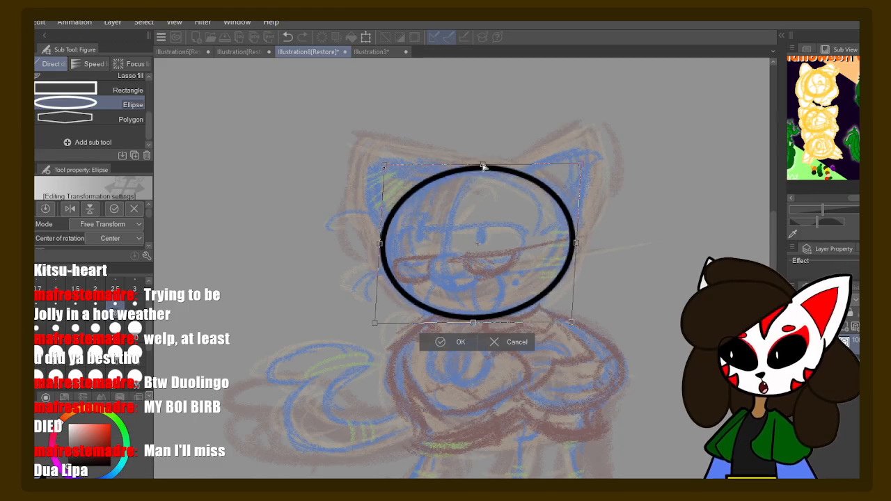
pyautogui.click(458, 342)
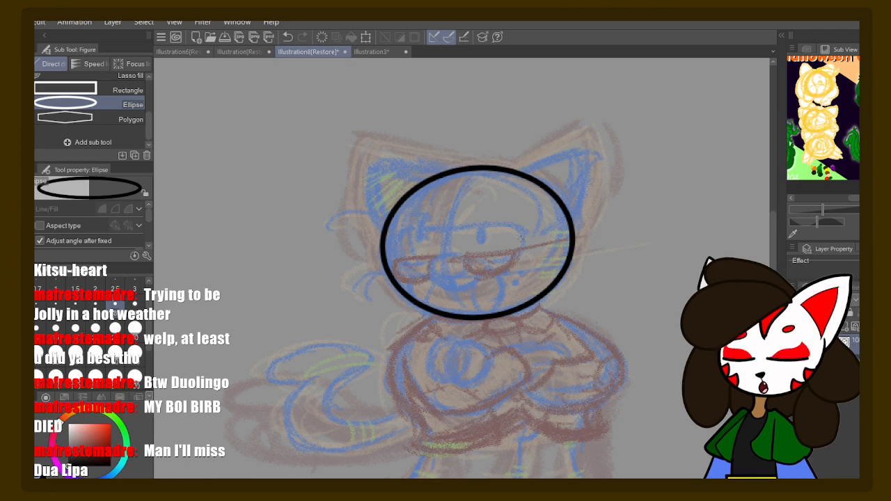
# - Try to ink the ear on the right of the head with the G-pen, redoing its outer edge several times
pyautogui.press('p')
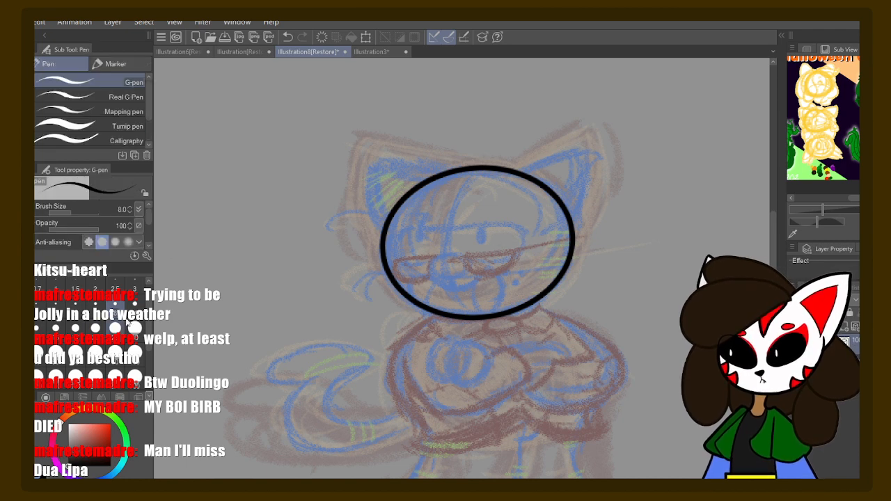
pyautogui.scroll(3, 427, 262)
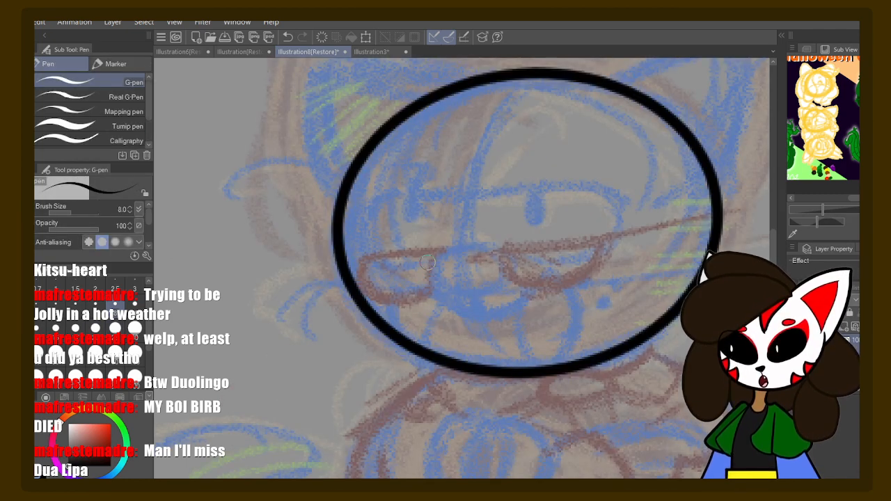
pyautogui.moveTo(457, 131); pyautogui.dragTo(272, 247)
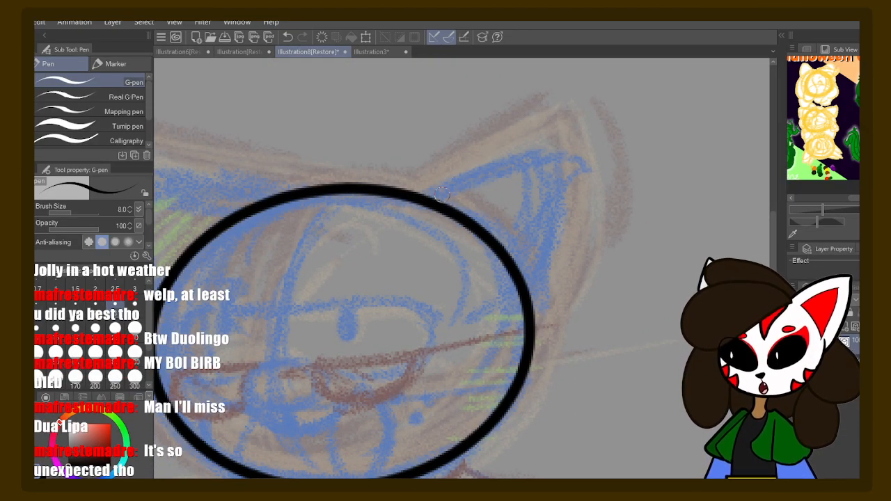
pyautogui.moveTo(426, 198)
pyautogui.mouseDown()
pyautogui.moveTo(586, 164)
pyautogui.moveTo(567, 159)
pyautogui.moveTo(559, 271)
pyautogui.moveTo(483, 380)
pyautogui.mouseUp()
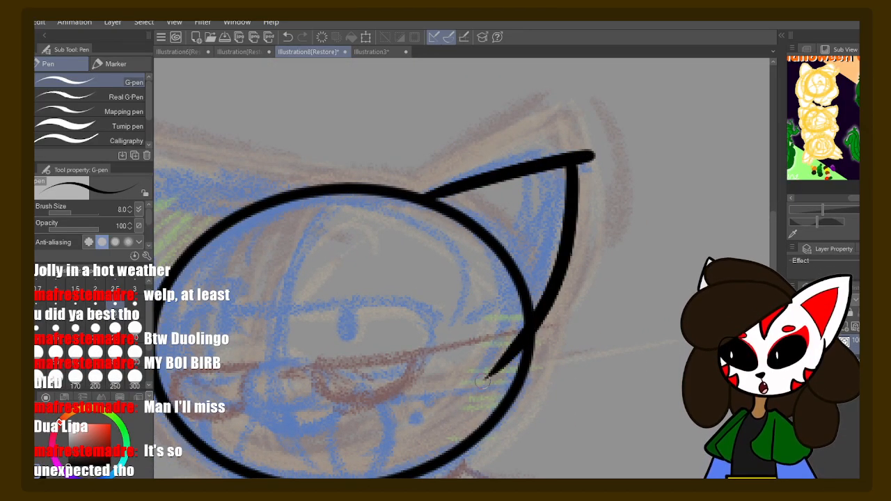
pyautogui.hotkey('ctrl', 'z')
pyautogui.moveTo(576, 157)
pyautogui.mouseDown()
pyautogui.moveTo(566, 248)
pyautogui.moveTo(498, 402)
pyautogui.mouseUp()
pyautogui.hotkey('ctrl', 'z')
pyautogui.moveTo(576, 158)
pyautogui.mouseDown()
pyautogui.moveTo(529, 320)
pyautogui.moveTo(478, 385)
pyautogui.mouseUp()
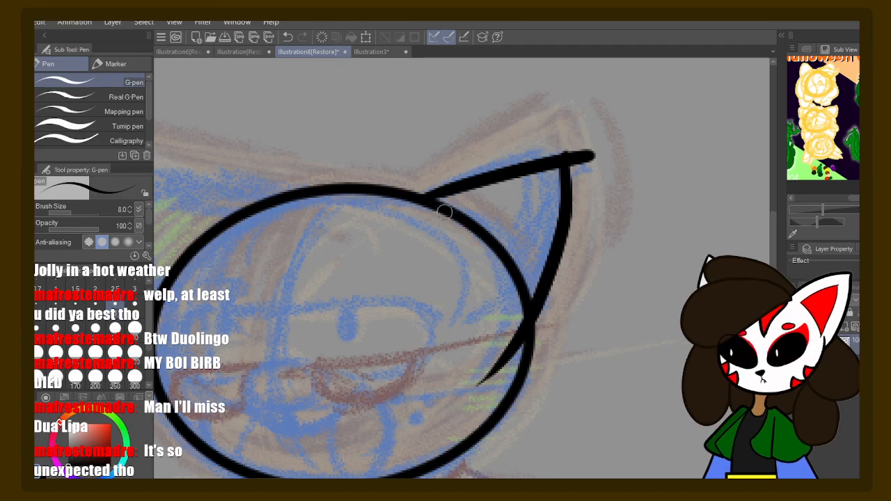
pyautogui.hotkey('ctrl', 'z')
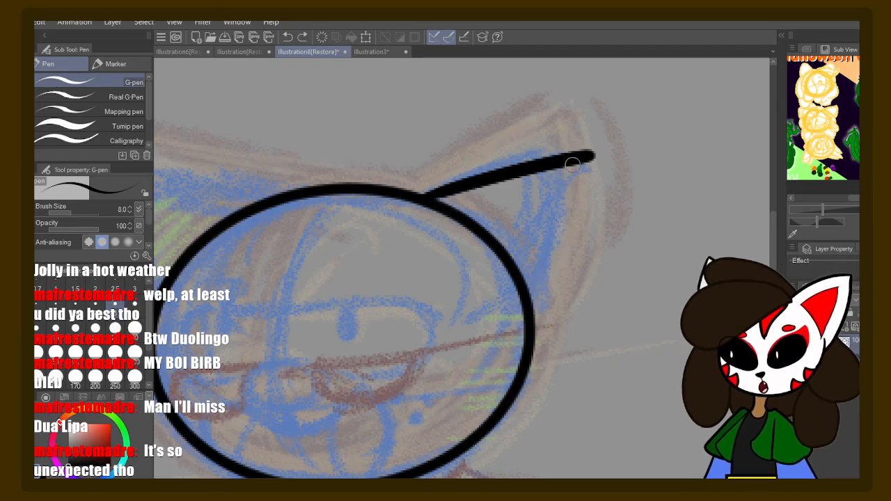
pyautogui.moveTo(576, 159)
pyautogui.mouseDown()
pyautogui.moveTo(544, 286)
pyautogui.moveTo(516, 365)
pyautogui.mouseUp()
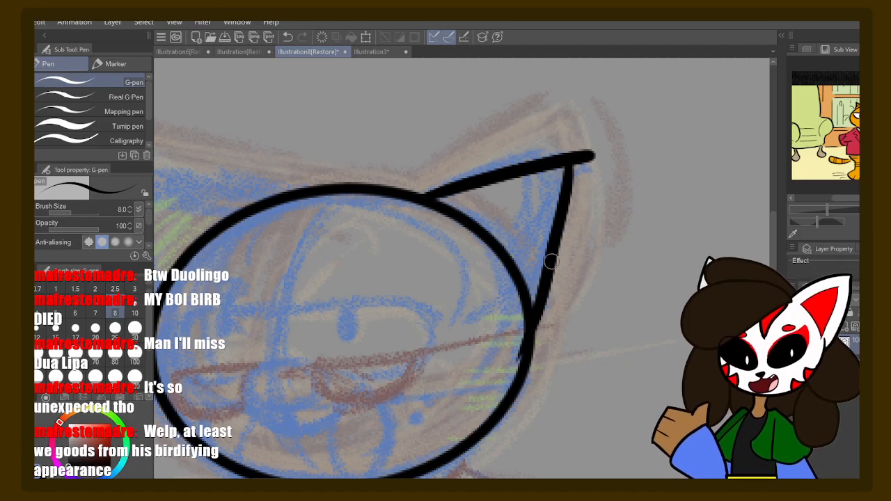
# - Enlarge the Sub View reference image and centre it on the orange cat in the red jacket
pyautogui.moveTo(827, 210); pyautogui.dragTo(834, 209)
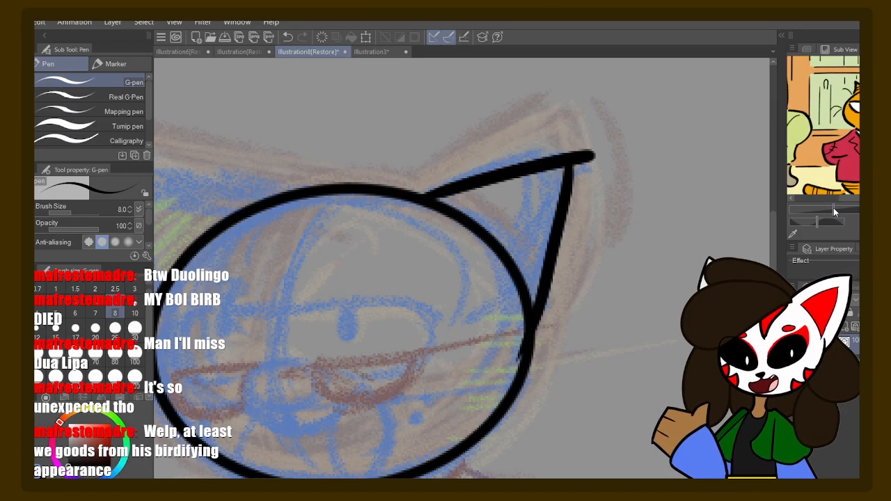
pyautogui.moveTo(829, 163)
pyautogui.mouseDown()
pyautogui.moveTo(828, 122)
pyautogui.moveTo(813, 103)
pyautogui.mouseUp()
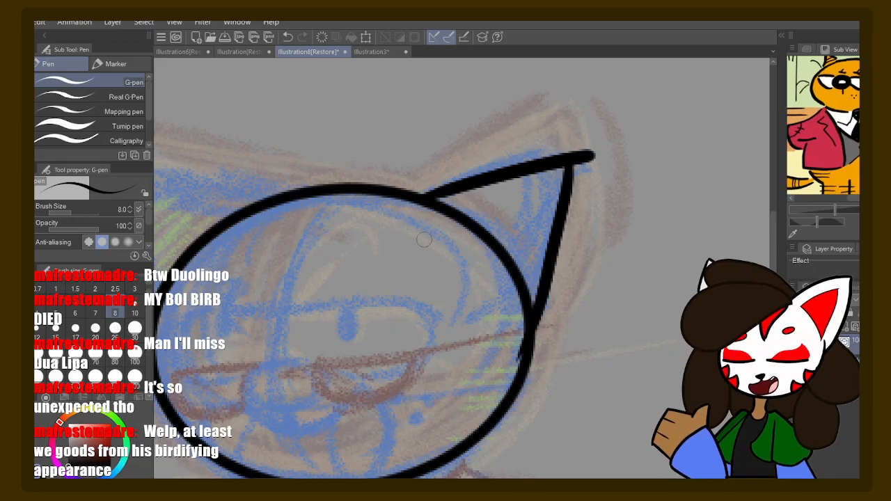
# - Try to ink the ear on the left of the head, and undo the strokes of both ears
pyautogui.moveTo(310, 238); pyautogui.dragTo(522, 272)
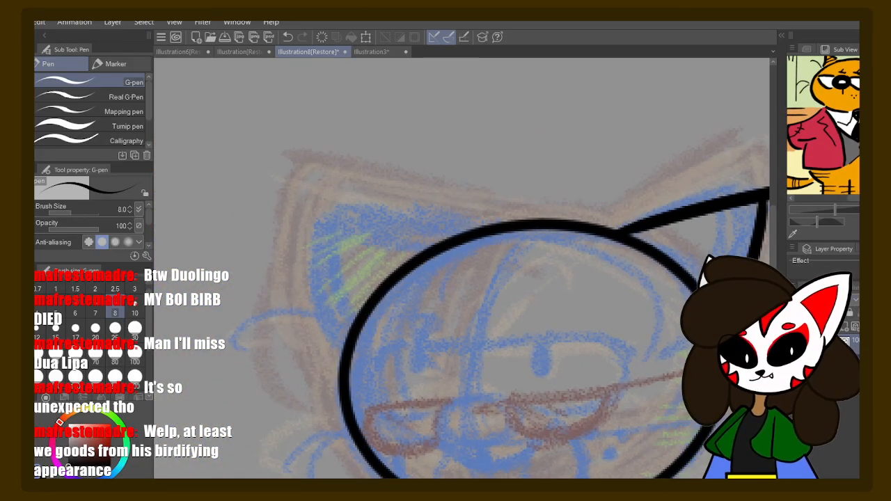
pyautogui.moveTo(504, 222); pyautogui.dragTo(293, 221)
pyautogui.hotkey('ctrl', 'z')
pyautogui.moveTo(344, 204); pyautogui.dragTo(549, 226)
pyautogui.moveTo(347, 206)
pyautogui.mouseDown()
pyautogui.moveTo(330, 240)
pyautogui.moveTo(332, 308)
pyautogui.moveTo(364, 370)
pyautogui.mouseUp()
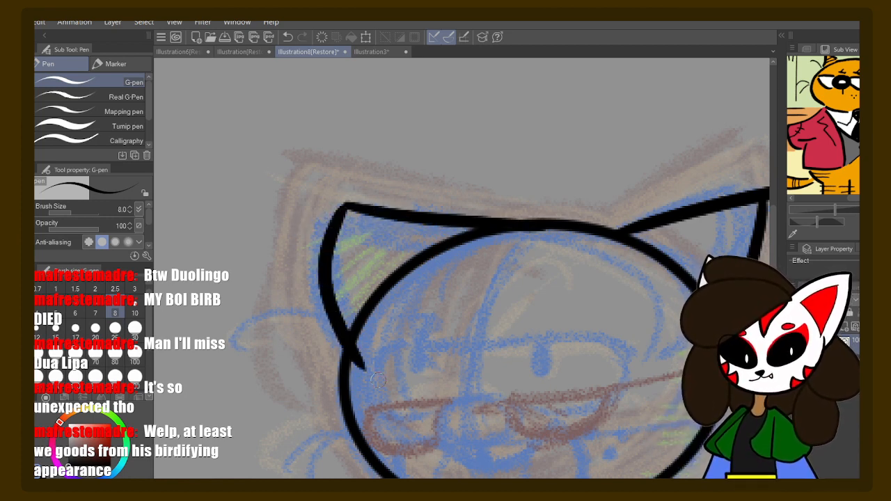
pyautogui.hotkey('ctrl', 'z')
pyautogui.hotkey('ctrl', 'z')
pyautogui.moveTo(422, 251); pyautogui.dragTo(329, 276)
pyautogui.hotkey('ctrl', 'z')
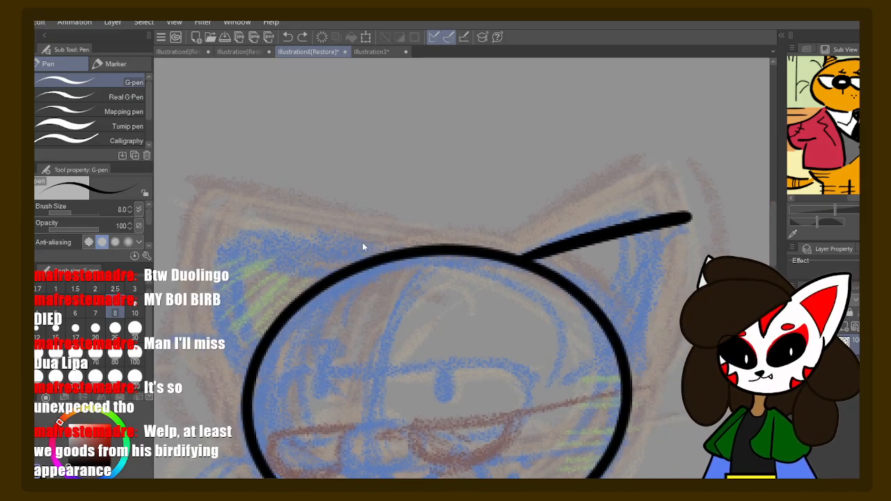
pyautogui.hotkey('ctrl', 'z')
# - Ink the ear on the right of the head with two lines using the Straight line tool at brush size 8
pyautogui.press('u')
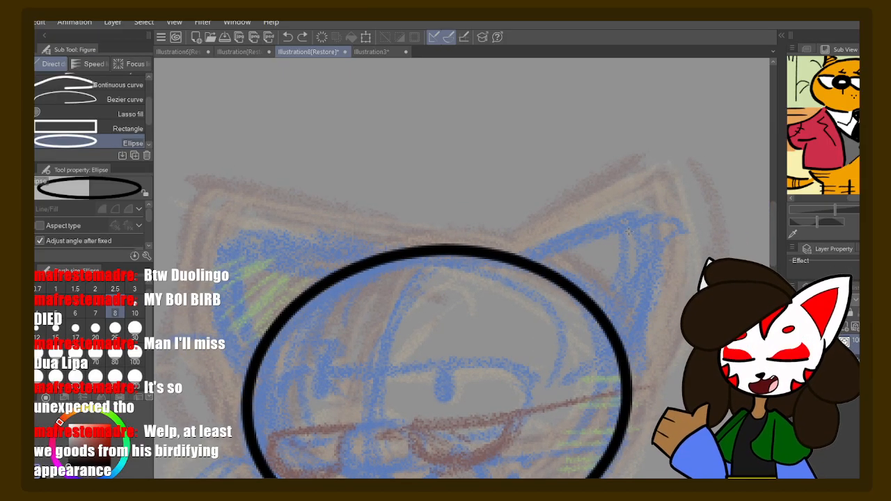
pyautogui.moveTo(142, 116); pyautogui.dragTo(138, 93)
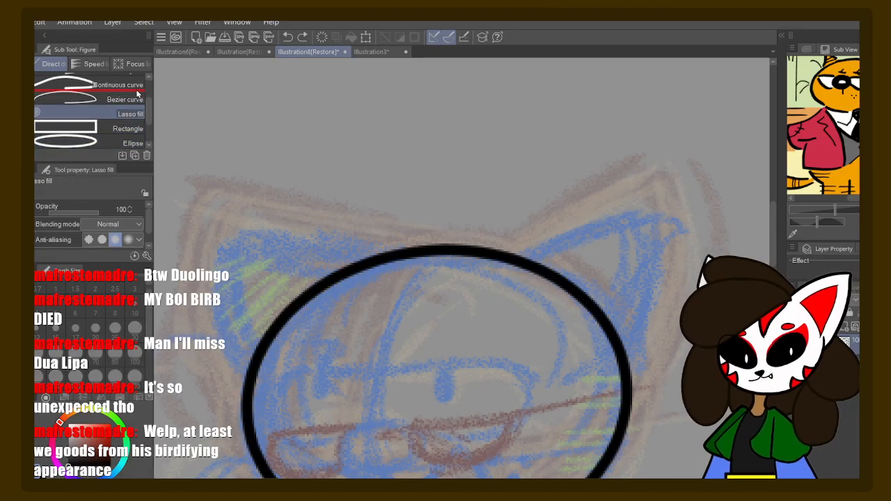
pyautogui.scroll(3, 143, 115)
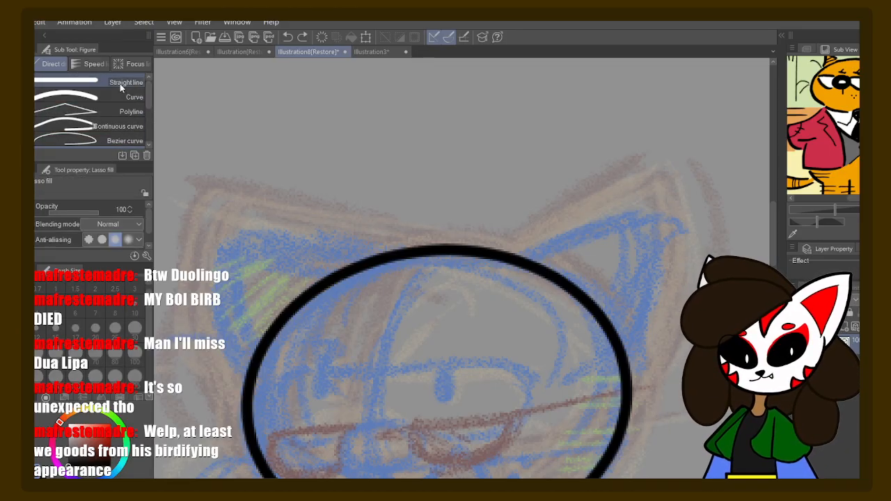
pyautogui.click(120, 83)
pyautogui.click(115, 307)
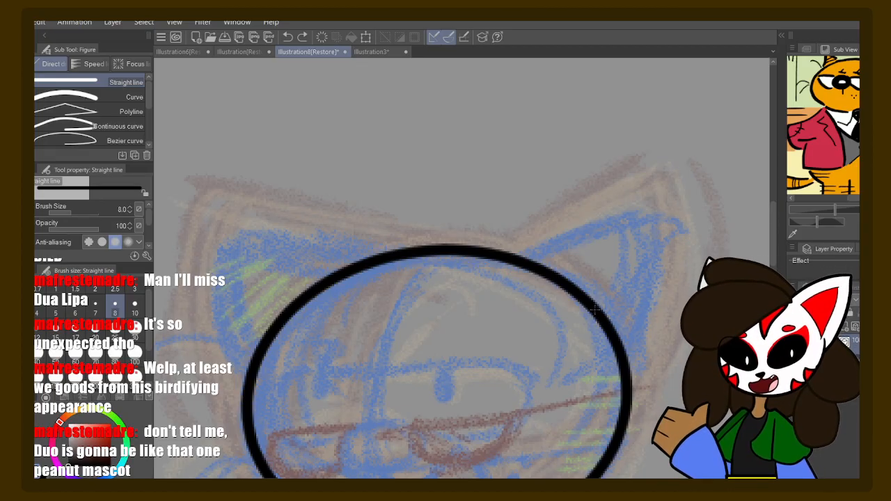
pyautogui.moveTo(649, 217)
pyautogui.mouseDown()
pyautogui.moveTo(525, 259)
pyautogui.moveTo(533, 263)
pyautogui.mouseUp()
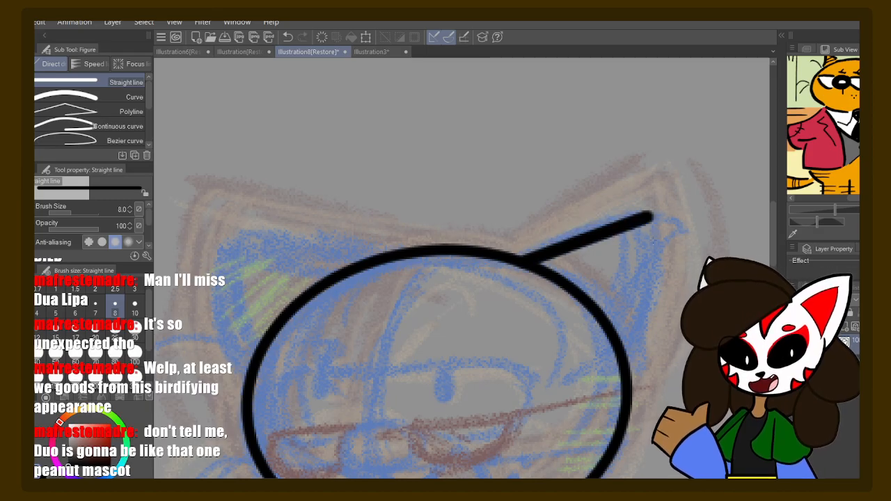
pyautogui.moveTo(666, 238)
pyautogui.mouseDown()
pyautogui.moveTo(659, 191)
pyautogui.moveTo(642, 195)
pyautogui.moveTo(625, 335)
pyautogui.mouseUp()
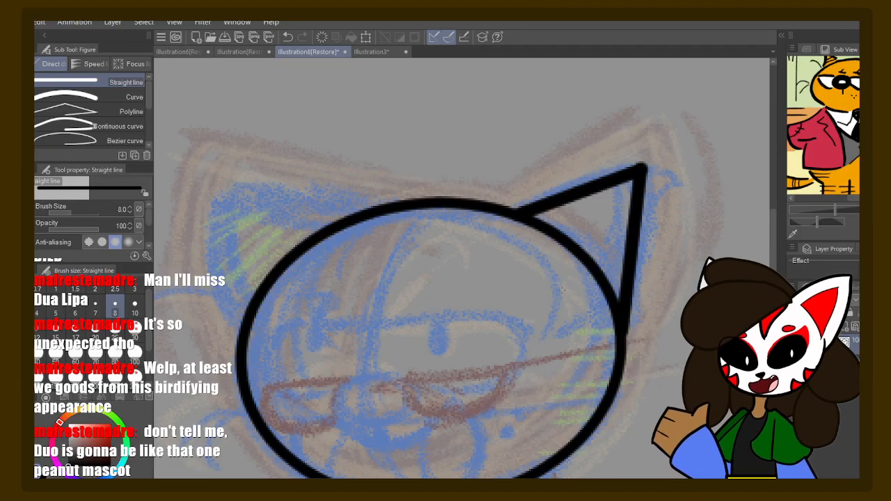
# - Ink the ear on the left of the head with a straight upper edge and a slightly bowed outer edge using the Curve tool
pyautogui.moveTo(315, 269); pyautogui.dragTo(607, 276)
pyautogui.moveTo(623, 232); pyautogui.dragTo(504, 233)
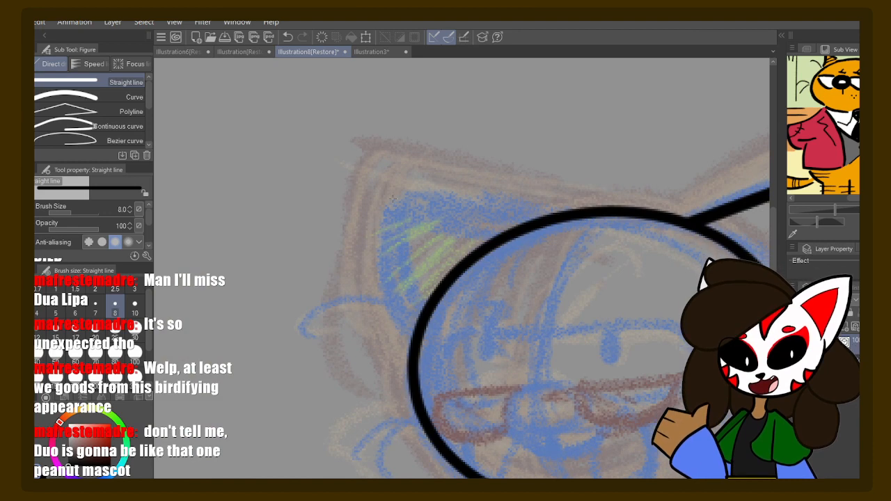
pyautogui.moveTo(392, 204); pyautogui.dragTo(550, 219)
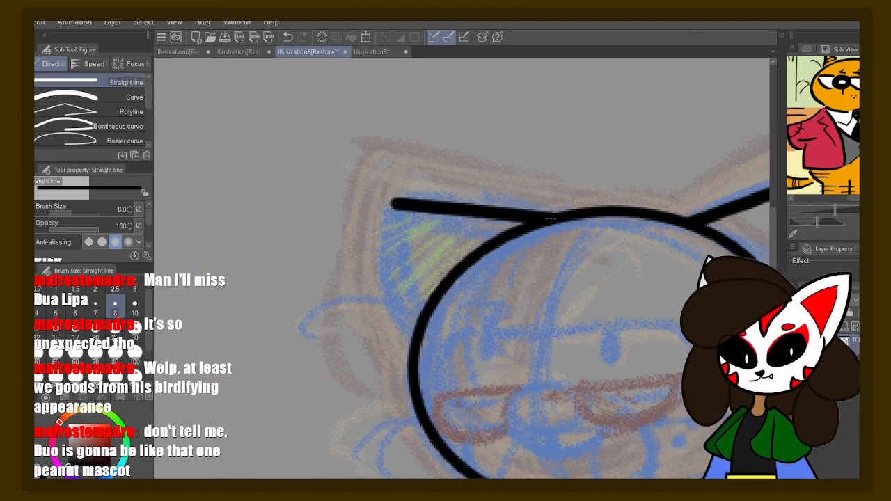
pyautogui.click(99, 98)
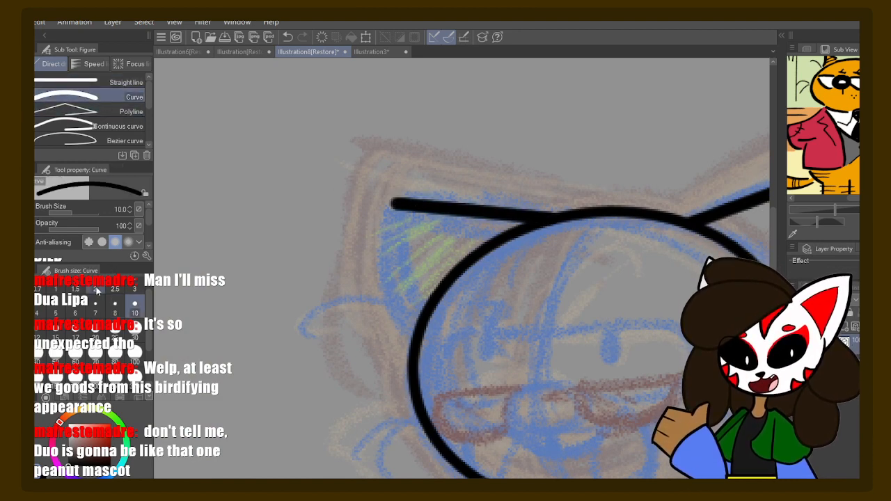
pyautogui.moveTo(398, 203); pyautogui.dragTo(412, 350)
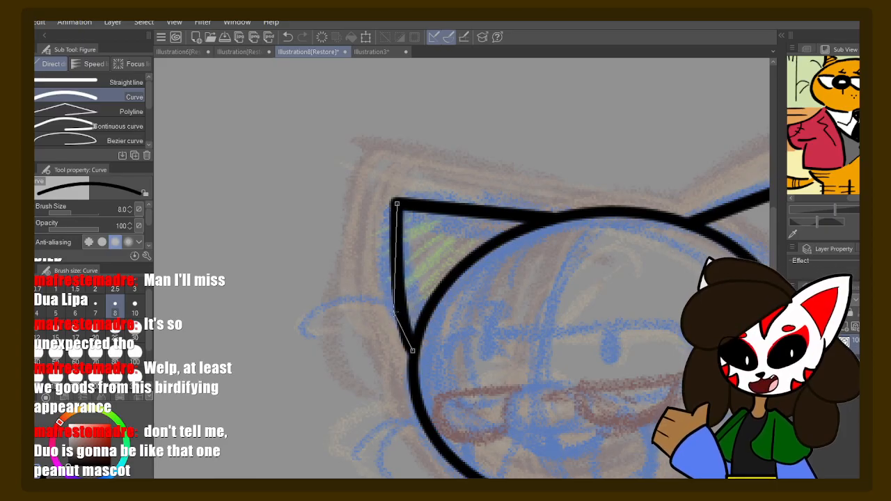
pyautogui.click(383, 314)
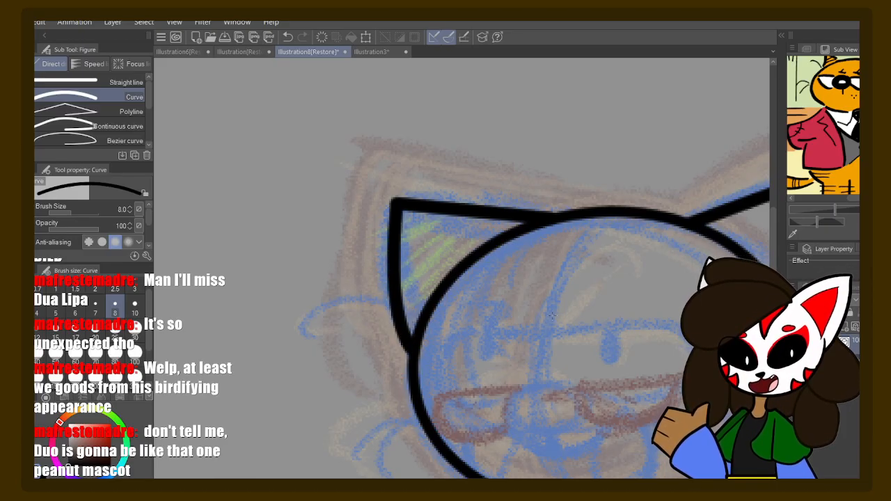
# - Try to ink the left side of the body below the head with the G-pen, undoing each stroke
pyautogui.scroll(-4, 551, 323)
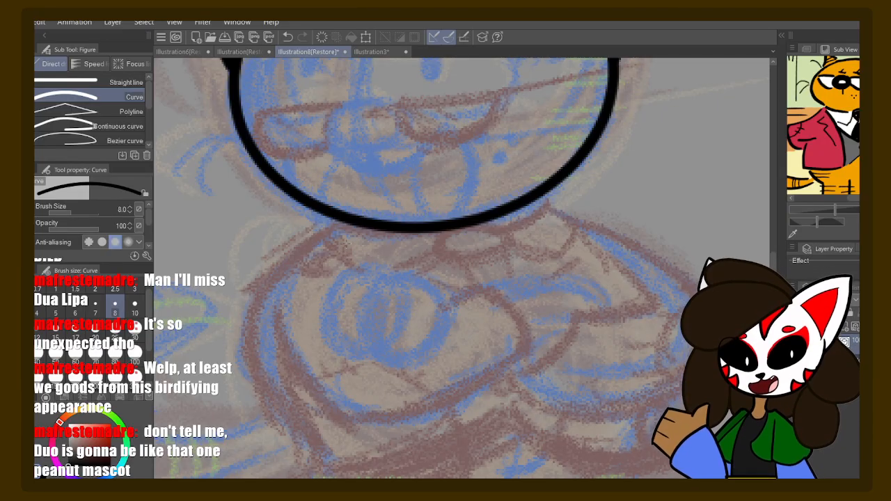
pyautogui.press('p')
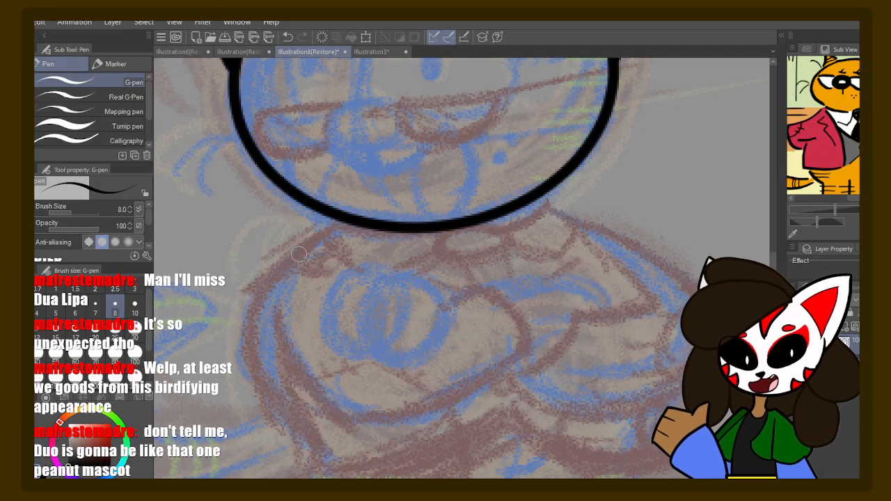
pyautogui.moveTo(462, 240); pyautogui.dragTo(451, 175)
pyautogui.moveTo(371, 153)
pyautogui.mouseDown()
pyautogui.moveTo(329, 171)
pyautogui.moveTo(285, 210)
pyautogui.moveTo(274, 277)
pyautogui.moveTo(324, 341)
pyautogui.mouseUp()
pyautogui.hotkey('ctrl', 'z')
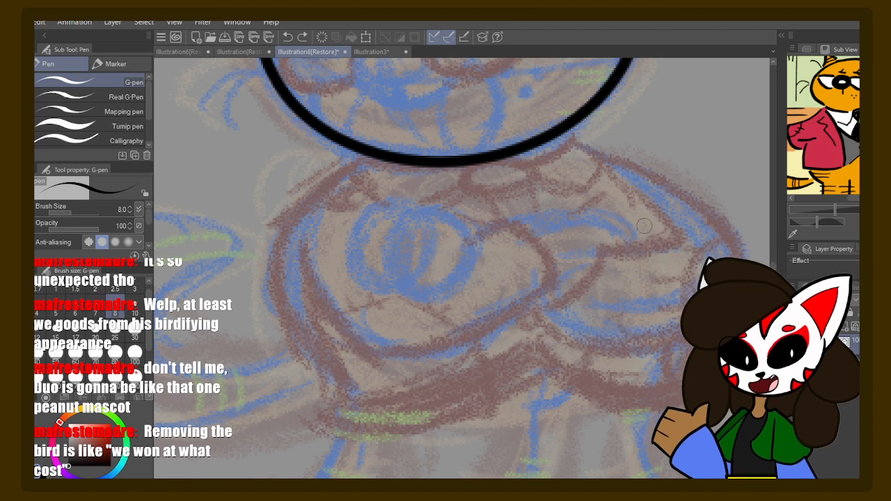
pyautogui.moveTo(665, 256); pyautogui.dragTo(690, 256)
pyautogui.moveTo(383, 153)
pyautogui.mouseDown()
pyautogui.moveTo(350, 179)
pyautogui.moveTo(377, 338)
pyautogui.moveTo(417, 360)
pyautogui.mouseUp()
pyautogui.hotkey('ctrl', 'z')
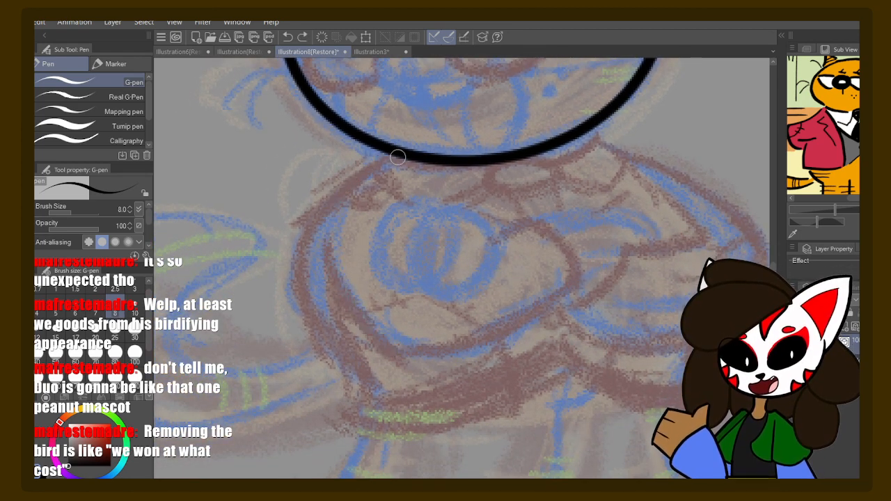
pyautogui.moveTo(397, 153)
pyautogui.mouseDown()
pyautogui.moveTo(318, 269)
pyautogui.moveTo(428, 388)
pyautogui.mouseUp()
pyautogui.hotkey('ctrl', 'z')
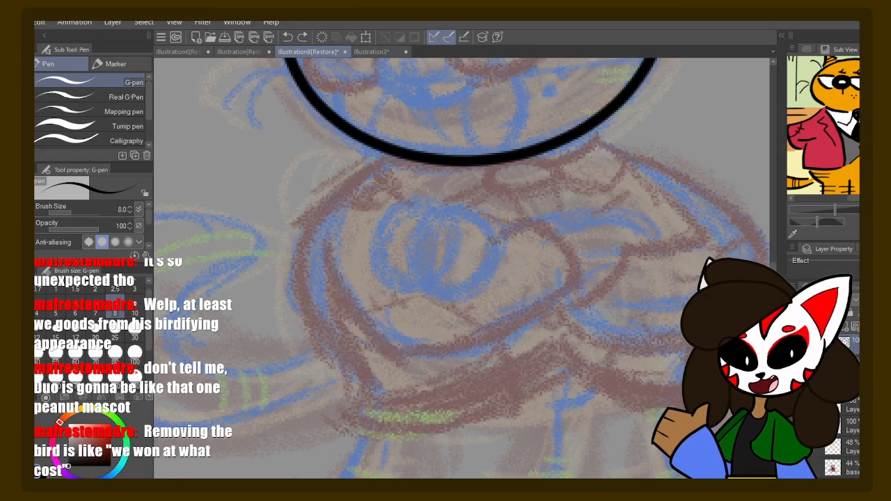
# - Hide the brown clothing sketch so that only the blue, green and beige body sketches remain under the line art
pyautogui.hotkey('ctrl', 'z')
pyautogui.hotkey('ctrl', 'y')
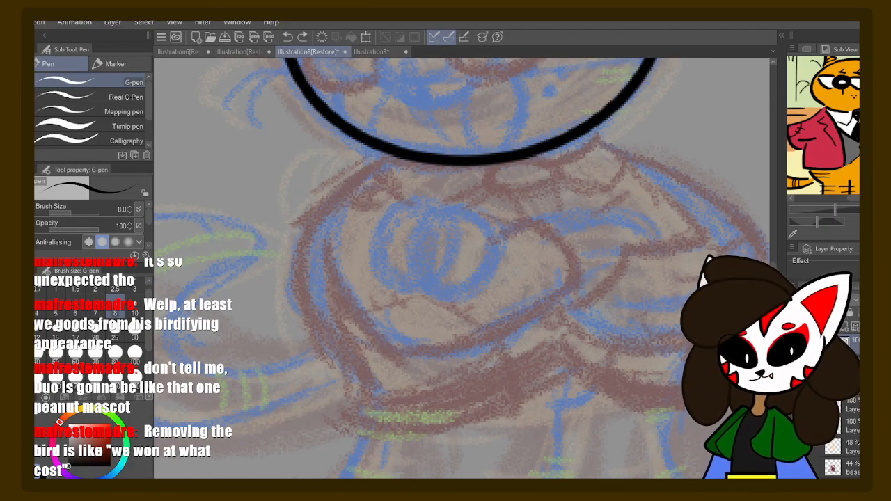
pyautogui.hotkey('ctrl', 'z')
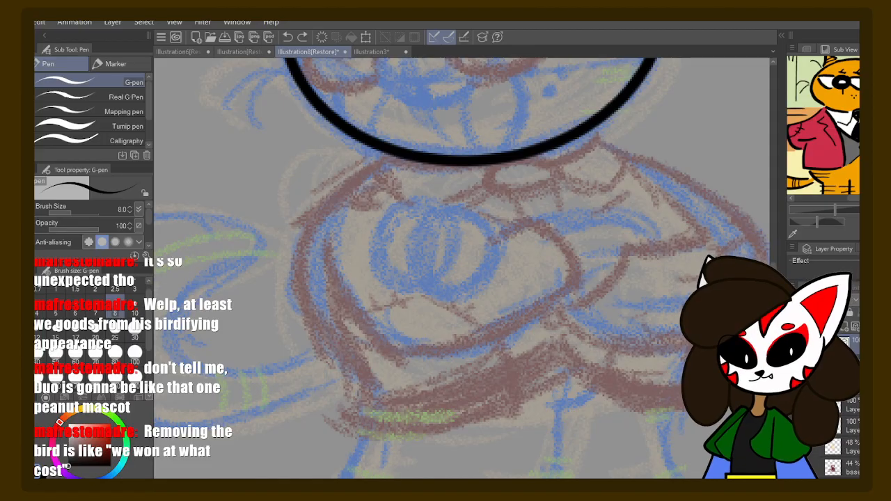
pyautogui.hotkey('ctrl', 'z')
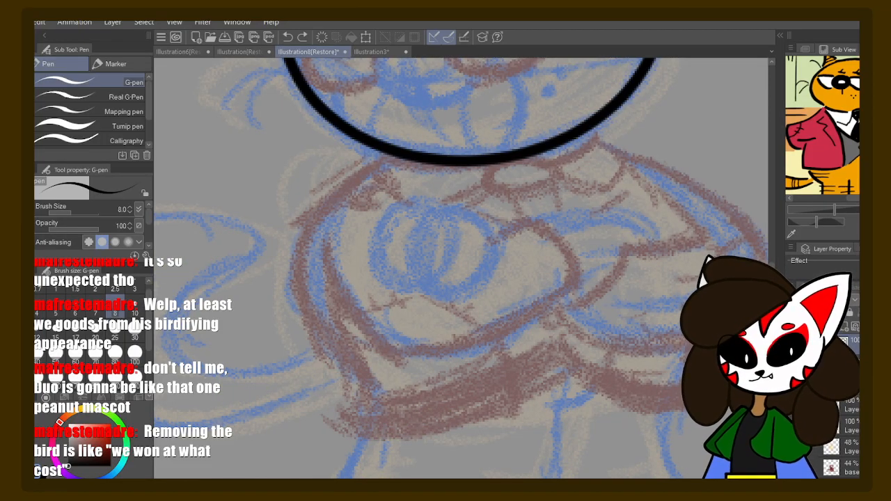
pyautogui.hotkey('ctrl', 'z')
pyautogui.hotkey('ctrl', 'z')
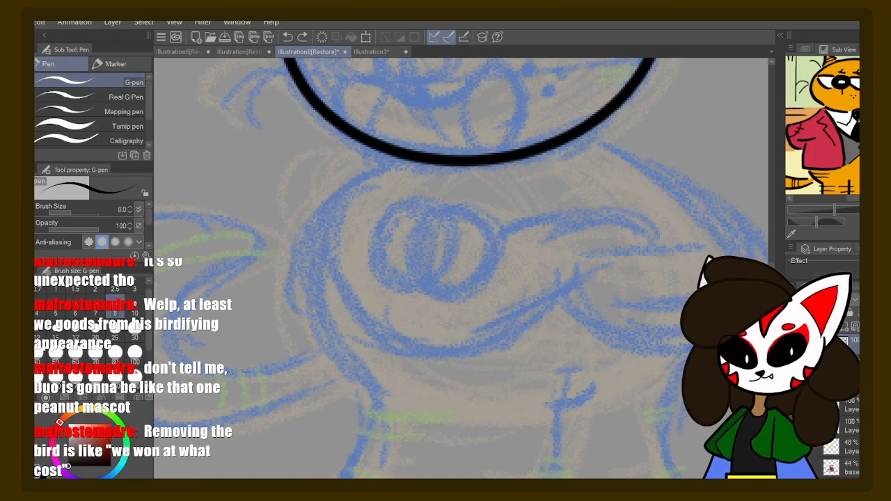
# - Ink the left side of the body with the G-pen as one wide curve from the chin to the hip, redoing it as needed
pyautogui.moveTo(446, 201); pyautogui.dragTo(477, 193)
pyautogui.scroll(1, 476, 193)
pyautogui.moveTo(410, 153)
pyautogui.mouseDown()
pyautogui.moveTo(398, 169)
pyautogui.moveTo(370, 173)
pyautogui.moveTo(324, 275)
pyautogui.moveTo(369, 351)
pyautogui.mouseUp()
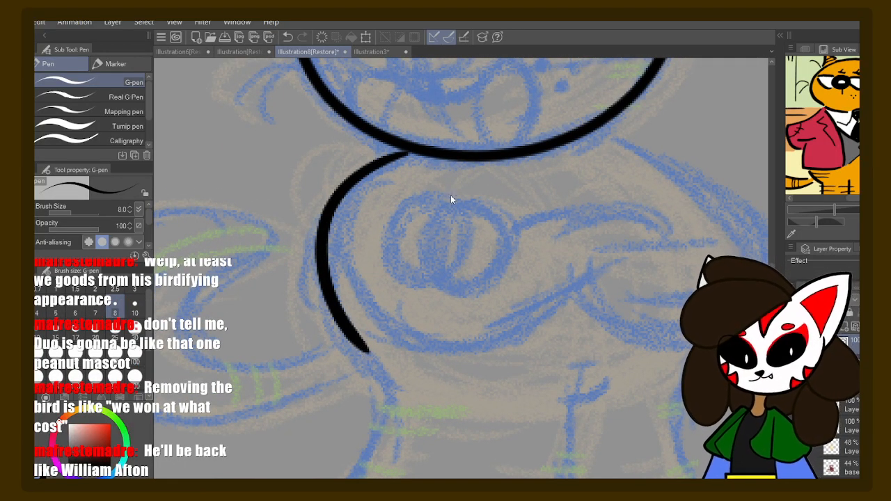
pyautogui.hotkey('ctrl', 'z')
pyautogui.moveTo(445, 158)
pyautogui.mouseDown()
pyautogui.moveTo(348, 202)
pyautogui.moveTo(368, 354)
pyautogui.moveTo(409, 377)
pyautogui.mouseUp()
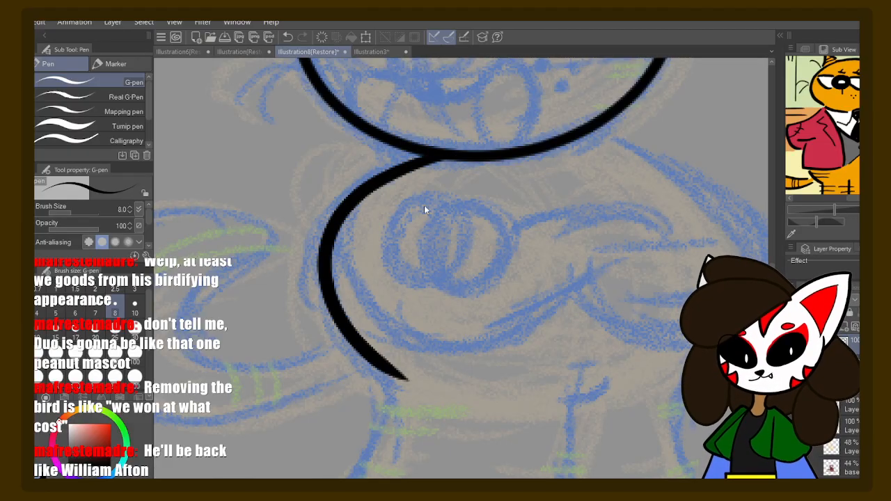
pyautogui.hotkey('ctrl', 'z')
pyautogui.moveTo(443, 151)
pyautogui.mouseDown()
pyautogui.moveTo(318, 275)
pyautogui.moveTo(421, 414)
pyautogui.mouseUp()
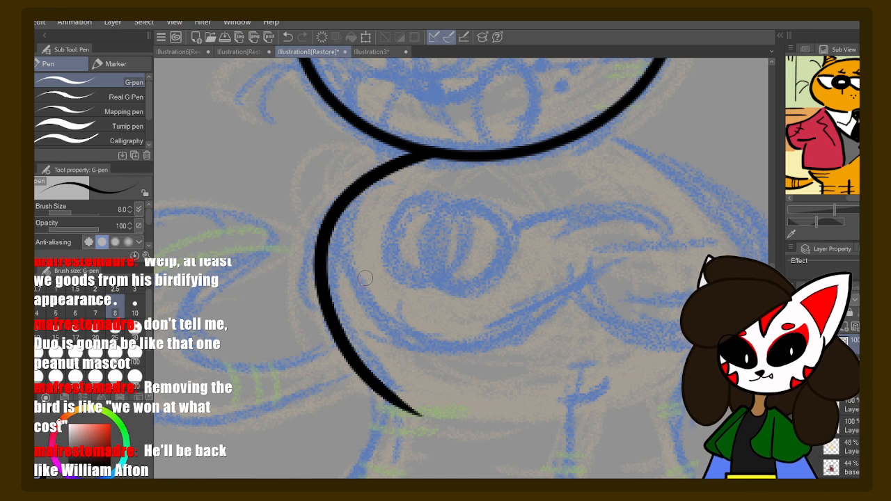
pyautogui.hotkey('ctrl', 'z')
pyautogui.moveTo(434, 153)
pyautogui.mouseDown()
pyautogui.moveTo(329, 275)
pyautogui.moveTo(420, 387)
pyautogui.mouseUp()
pyautogui.hotkey('ctrl', 'z')
pyautogui.moveTo(435, 149)
pyautogui.mouseDown()
pyautogui.moveTo(339, 279)
pyautogui.moveTo(438, 397)
pyautogui.mouseUp()
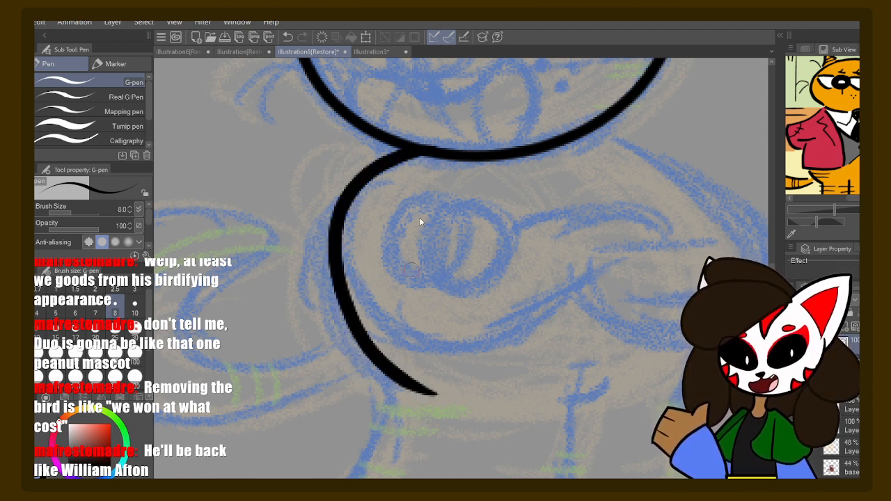
pyautogui.hotkey('ctrl', 'z')
pyautogui.moveTo(417, 149)
pyautogui.mouseDown()
pyautogui.moveTo(320, 211)
pyautogui.moveTo(339, 357)
pyautogui.moveTo(439, 416)
pyautogui.mouseUp()
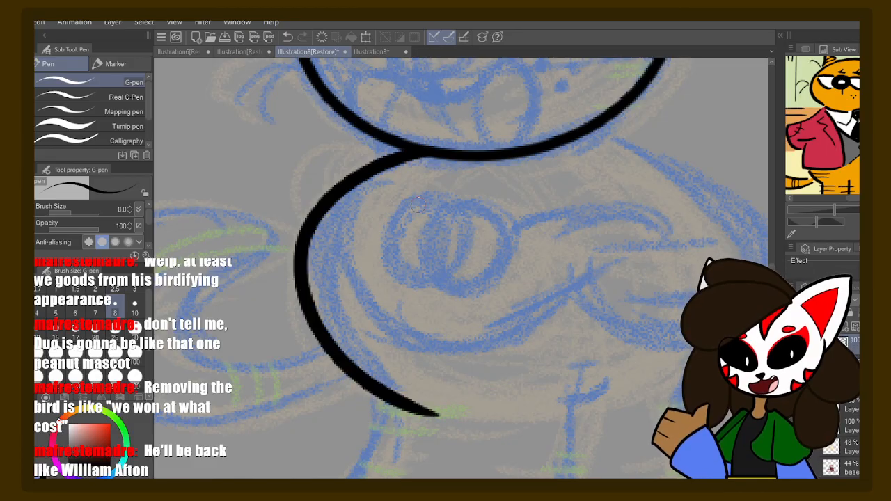
# - Try to outline the right side of the body from the chin to the hip with the Curve tool, and undo it
pyautogui.moveTo(471, 227)
pyautogui.mouseDown()
pyautogui.moveTo(366, 199)
pyautogui.moveTo(405, 188)
pyautogui.mouseUp()
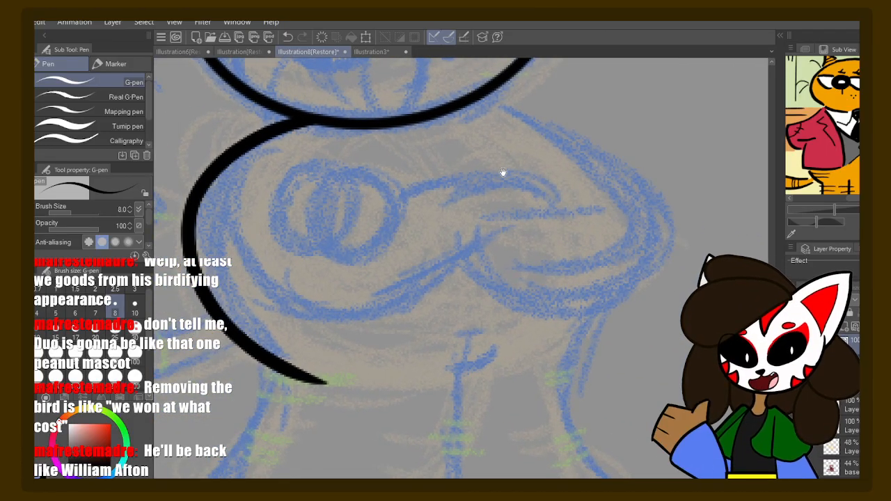
pyautogui.moveTo(503, 173); pyautogui.dragTo(476, 207)
pyautogui.press('u')
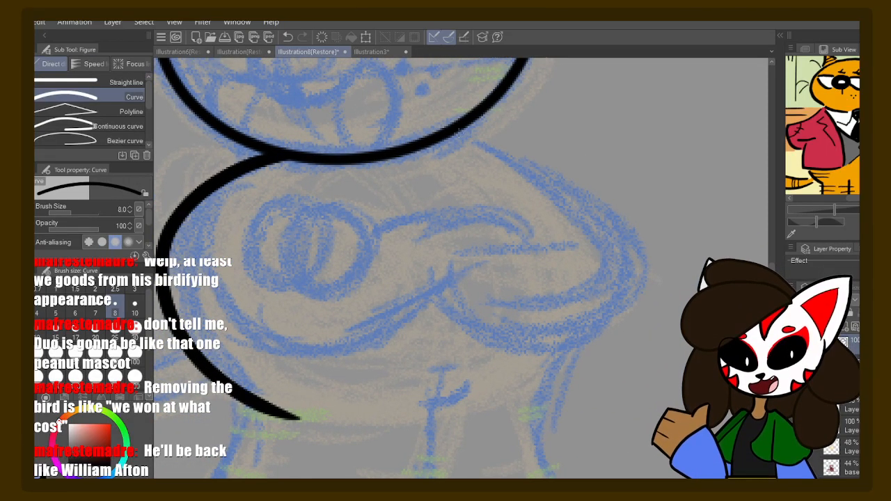
pyautogui.moveTo(455, 131); pyautogui.dragTo(534, 404)
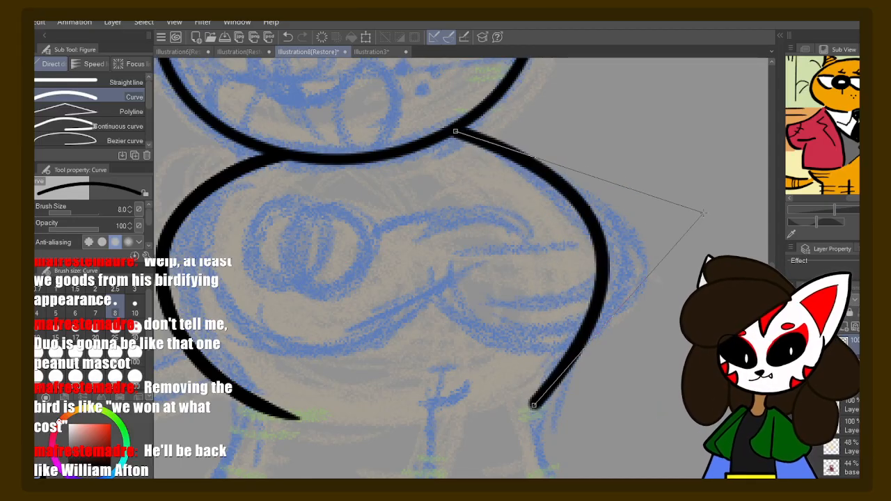
pyautogui.click(742, 222)
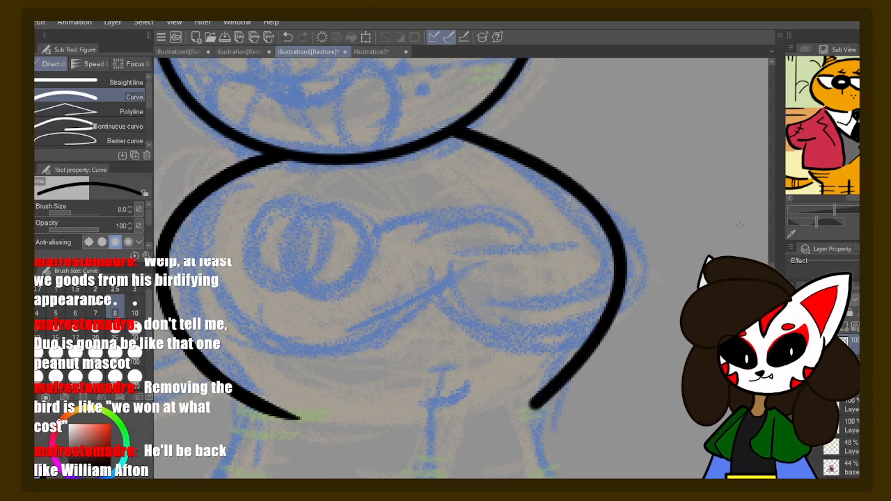
pyautogui.hotkey('ctrl', 'z')
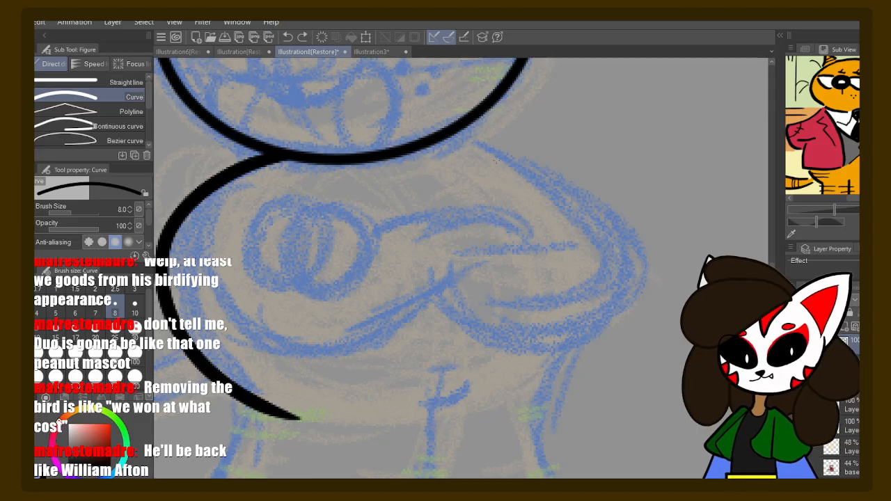
# - Ink the right side of the body with the G-pen, redoing the stroke as a narrower curve from the chin to the hip
pyautogui.press('p')
pyautogui.moveTo(437, 137)
pyautogui.mouseDown()
pyautogui.moveTo(592, 182)
pyautogui.moveTo(565, 349)
pyautogui.mouseUp()
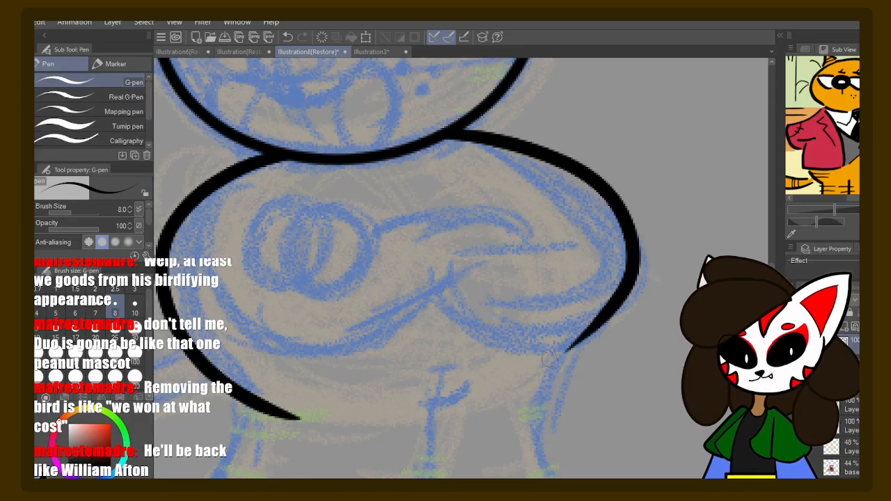
pyautogui.hotkey('ctrl', 'z')
pyautogui.moveTo(445, 137)
pyautogui.mouseDown()
pyautogui.moveTo(488, 145)
pyautogui.moveTo(571, 267)
pyautogui.moveTo(502, 402)
pyautogui.mouseUp()
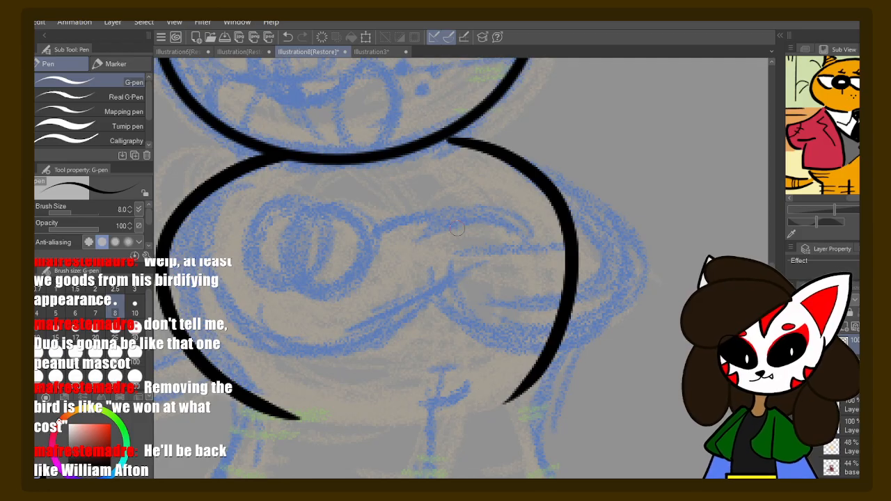
# - Try to ink the left leg with the G-pen and close its foot with the Curve tool, and undo all of these lines
pyautogui.moveTo(421, 302); pyautogui.dragTo(511, 140)
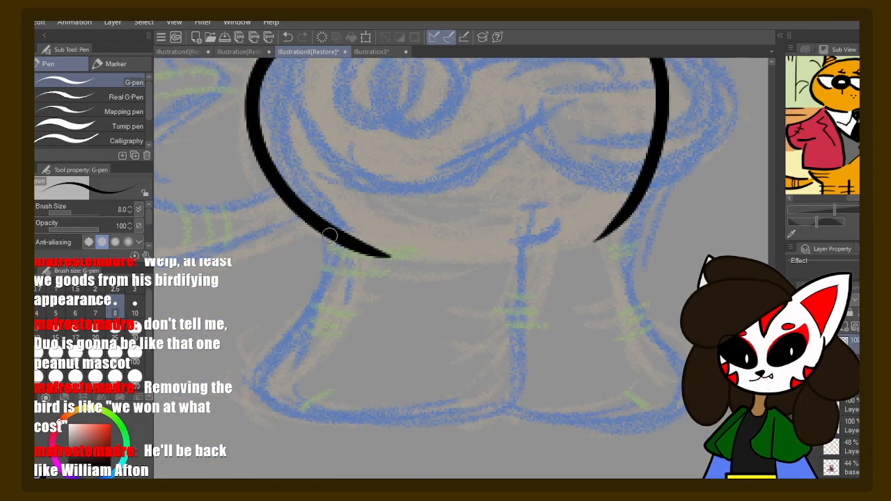
pyautogui.moveTo(330, 235)
pyautogui.mouseDown()
pyautogui.moveTo(307, 309)
pyautogui.moveTo(256, 387)
pyautogui.mouseUp()
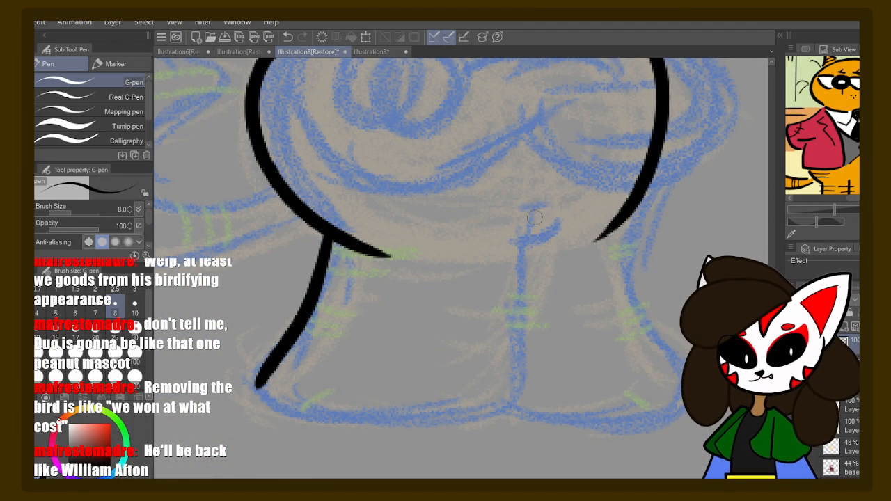
pyautogui.moveTo(524, 217)
pyautogui.mouseDown()
pyautogui.moveTo(552, 207)
pyautogui.moveTo(533, 225)
pyautogui.moveTo(527, 217)
pyautogui.moveTo(528, 416)
pyautogui.mouseUp()
pyautogui.press('u')
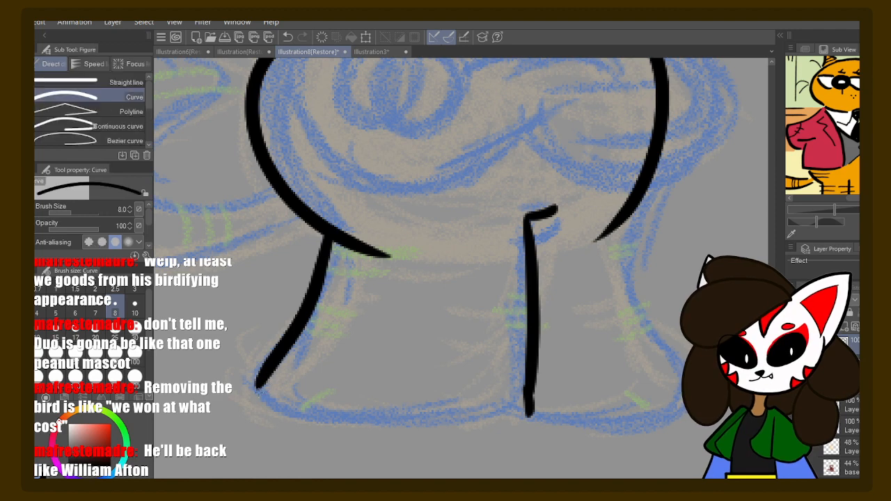
pyautogui.moveTo(255, 383)
pyautogui.mouseDown()
pyautogui.moveTo(527, 362)
pyautogui.moveTo(528, 396)
pyautogui.mouseUp()
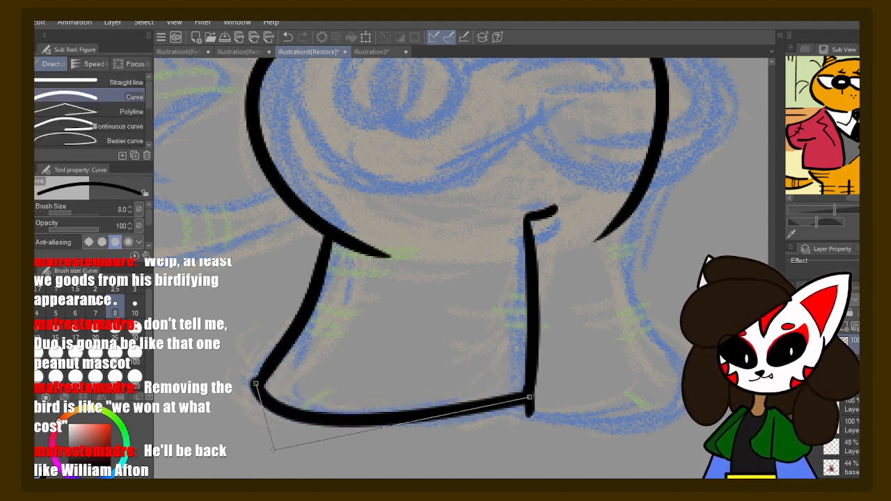
pyautogui.click(362, 461)
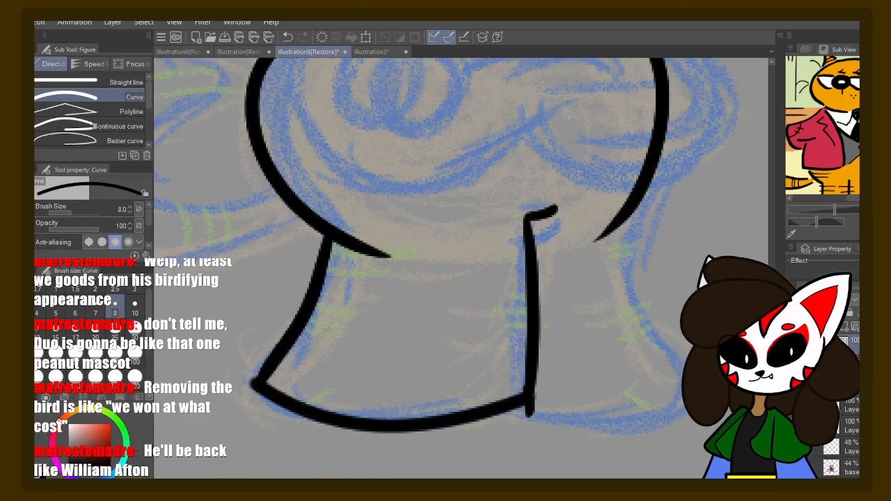
pyautogui.hotkey('ctrl', 'z')
pyautogui.hotkey('ctrl', 'z')
pyautogui.hotkey('ctrl', 'z')
pyautogui.hotkey('ctrl', 'z')
pyautogui.hotkey('ctrl', 'z')
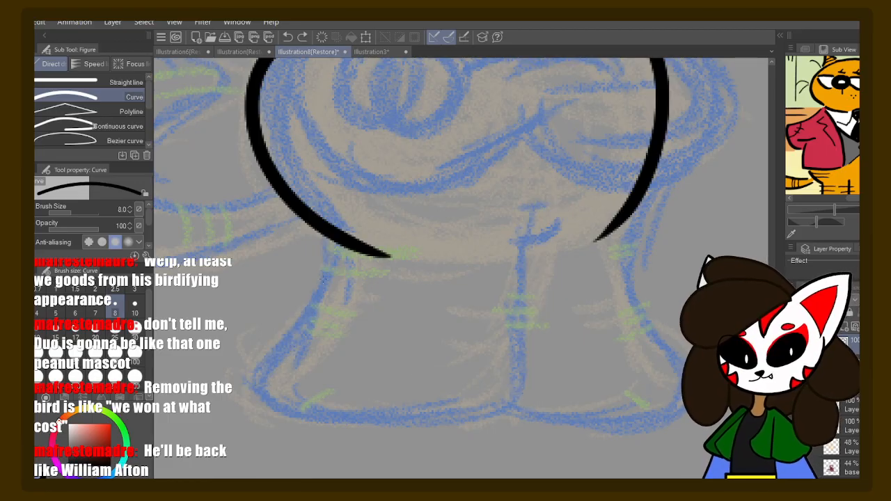
# - Draw the outer side of the left leg with the Curve tool, bending slightly from the hip down to the foot
pyautogui.press('p')
pyautogui.press('u')
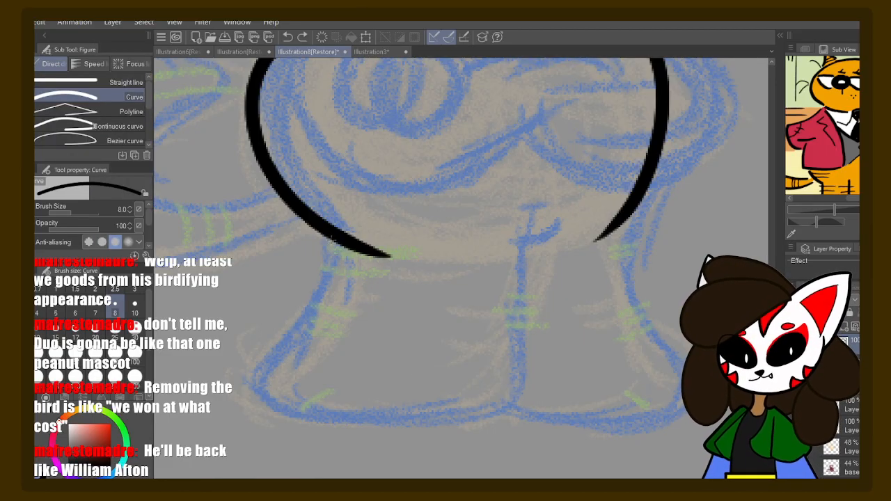
pyautogui.moveTo(332, 239); pyautogui.dragTo(252, 416)
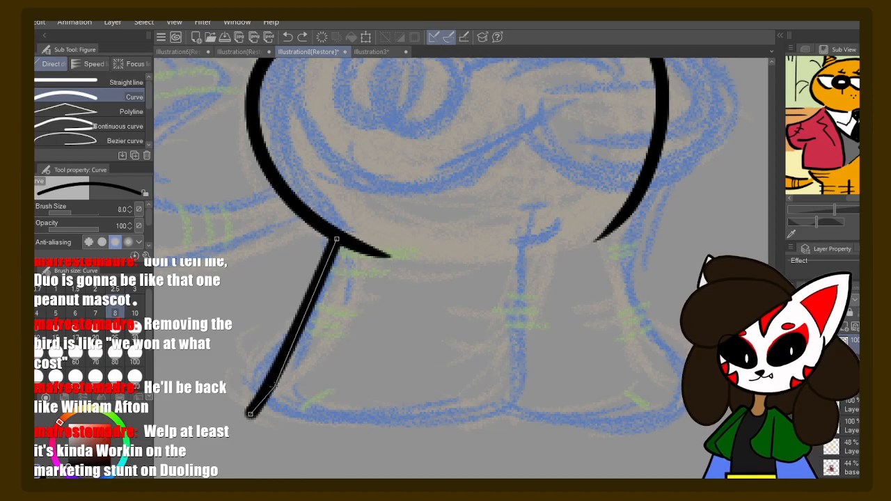
pyautogui.click(294, 369)
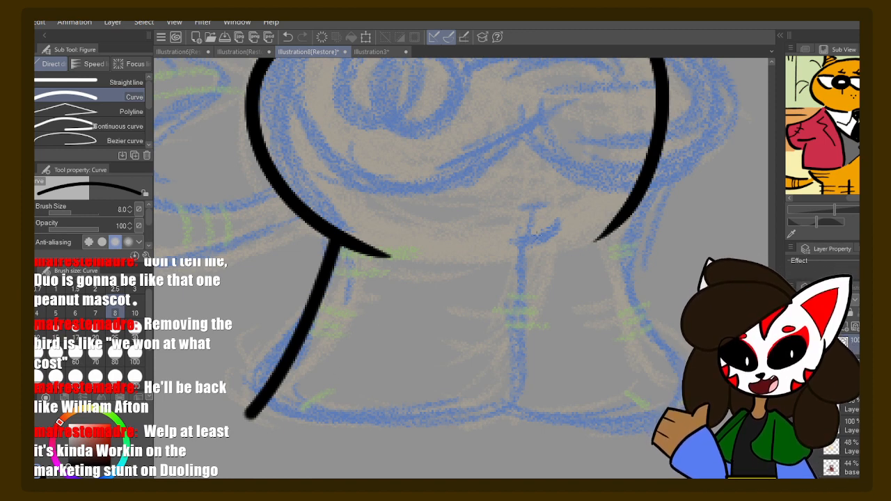
# - Complete the left leg with the Curve tool, adding a short crotch fold, the inner leg line and a rounded bottom edge
pyautogui.moveTo(508, 242); pyautogui.dragTo(565, 227)
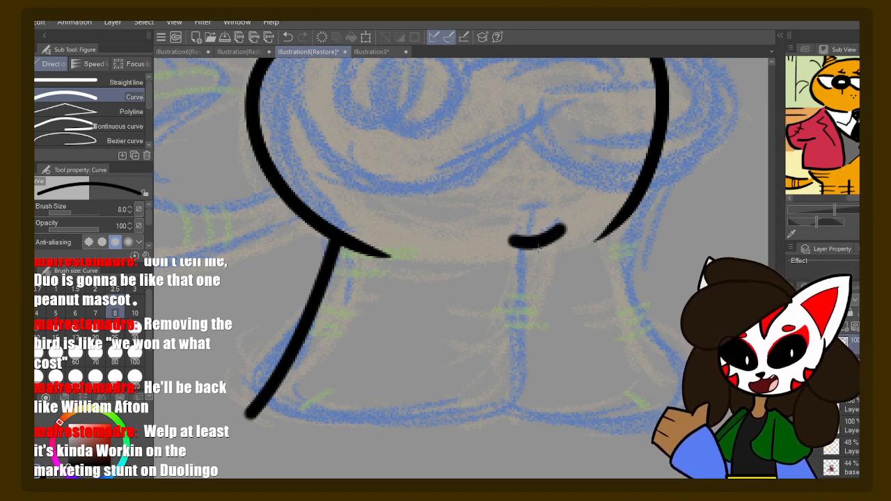
pyautogui.moveTo(517, 242); pyautogui.dragTo(508, 431)
pyautogui.click(526, 382)
pyautogui.moveTo(246, 416); pyautogui.dragTo(509, 432)
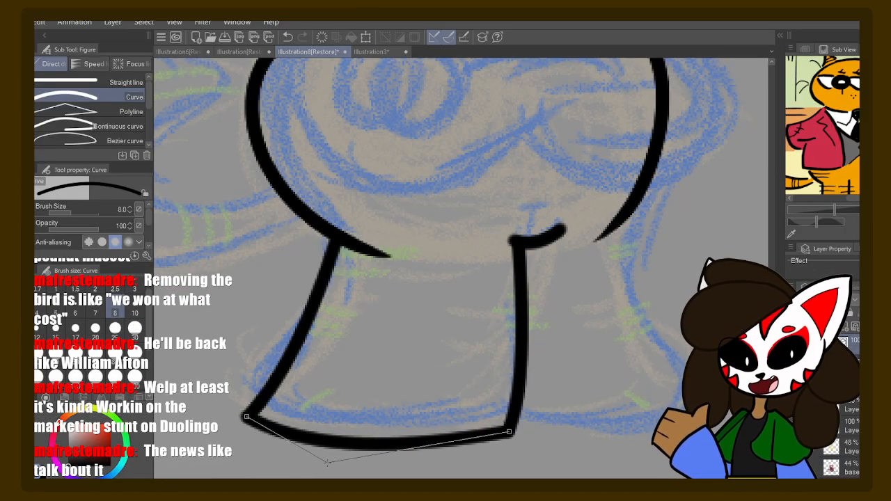
pyautogui.click(346, 469)
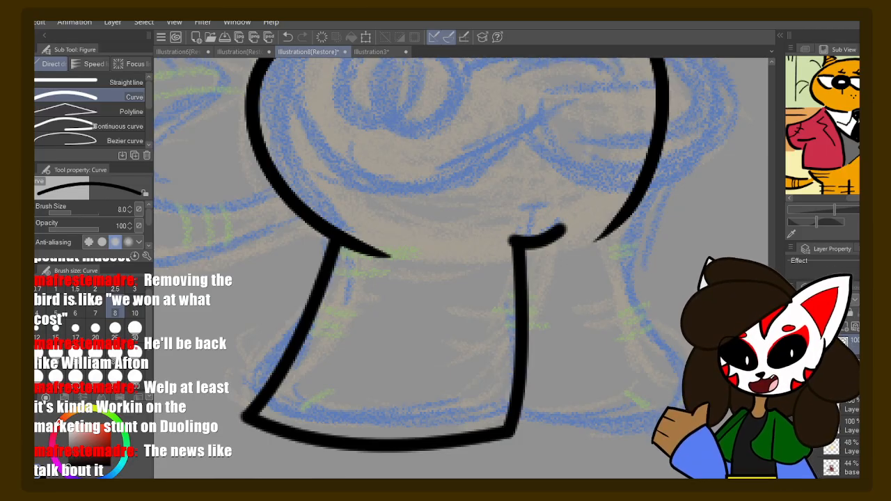
# - Try to outline the right leg's outer side and bottom edge with the Curve tool, retrying the bottom edge, and undo the lines
pyautogui.moveTo(613, 246)
pyautogui.mouseDown()
pyautogui.moveTo(598, 261)
pyautogui.moveTo(661, 411)
pyautogui.mouseUp()
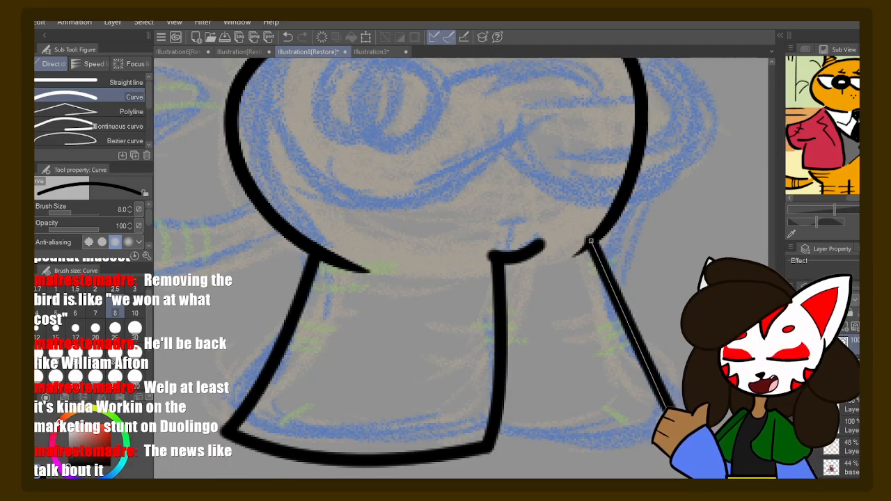
pyautogui.click(609, 341)
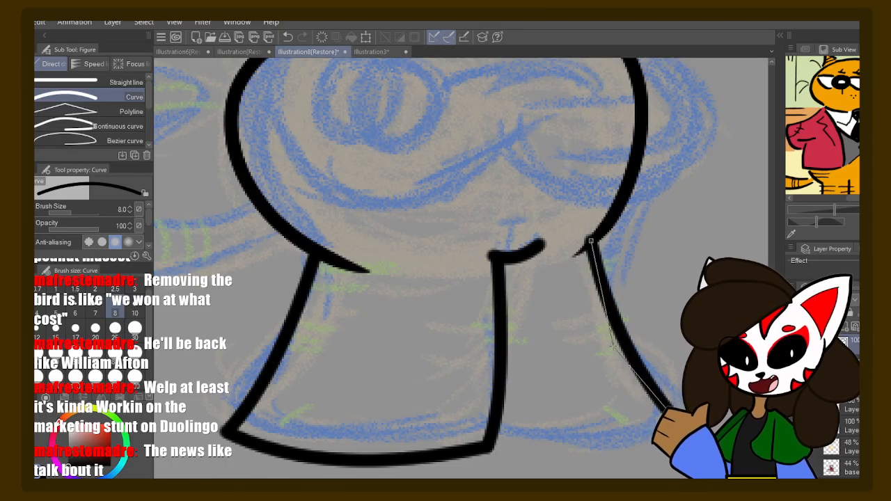
pyautogui.moveTo(665, 416); pyautogui.dragTo(485, 447)
pyautogui.click(645, 466)
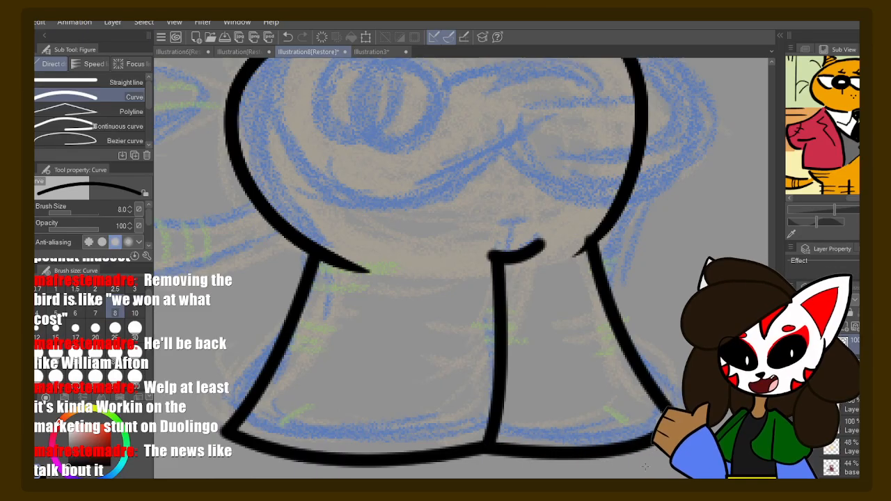
pyautogui.hotkey('ctrl', 'z')
pyautogui.moveTo(492, 432); pyautogui.dragTo(661, 420)
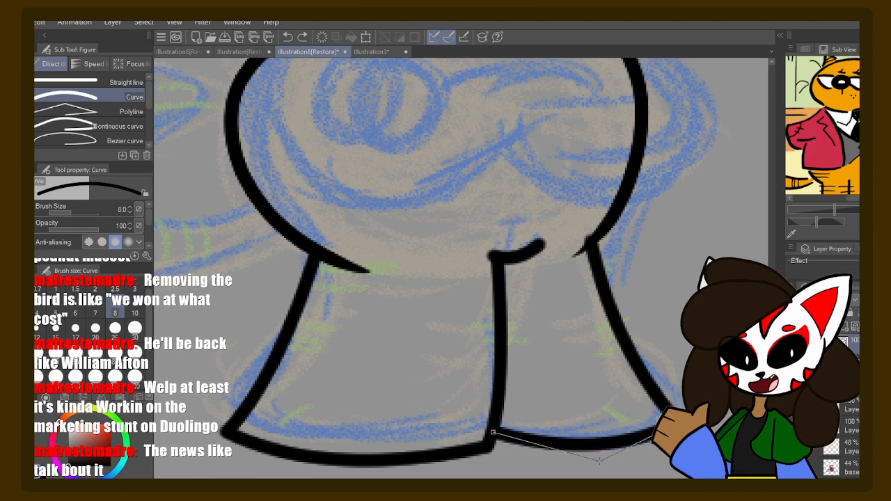
pyautogui.click(605, 452)
pyautogui.hotkey('ctrl', 'z')
pyautogui.moveTo(481, 449)
pyautogui.mouseDown()
pyautogui.moveTo(667, 451)
pyautogui.moveTo(664, 440)
pyautogui.moveTo(665, 448)
pyautogui.mouseUp()
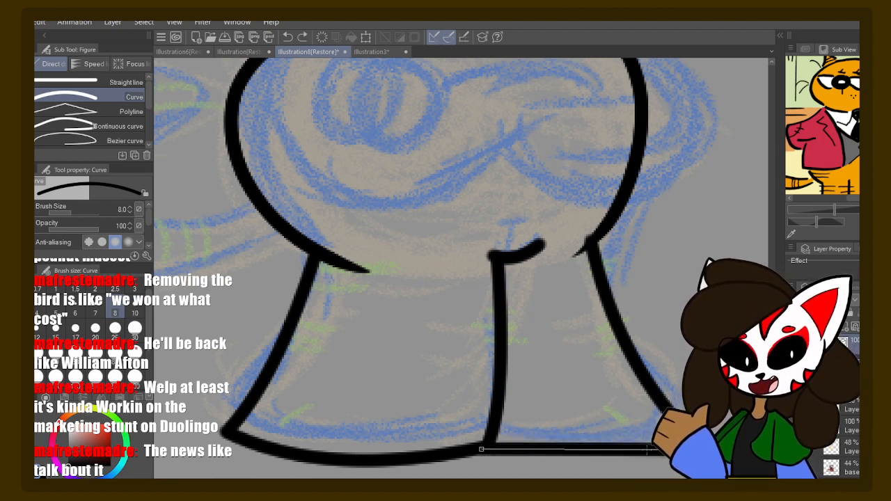
pyautogui.click(606, 456)
pyautogui.hotkey('ctrl', 'z')
pyautogui.hotkey('ctrl', 'z')
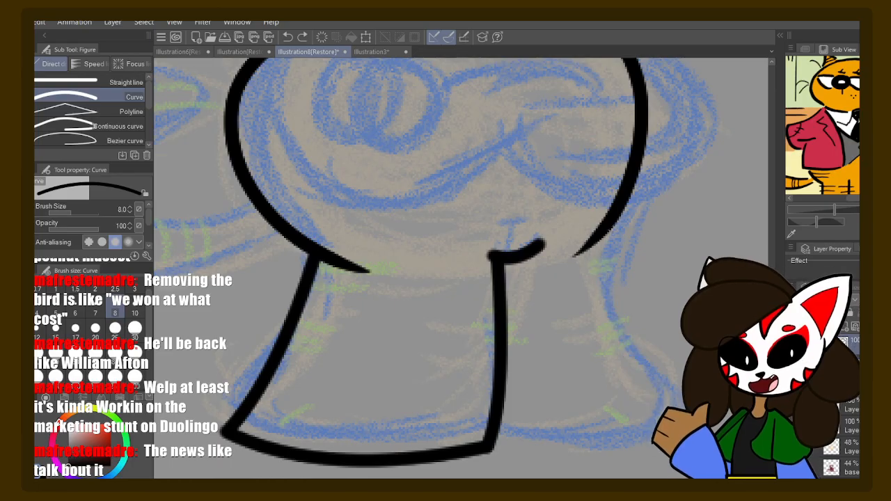
# - Try a steeper outer curve for the right leg with a flat bottom edge, and undo both curves
pyautogui.moveTo(607, 215); pyautogui.dragTo(487, 442)
pyautogui.click(607, 390)
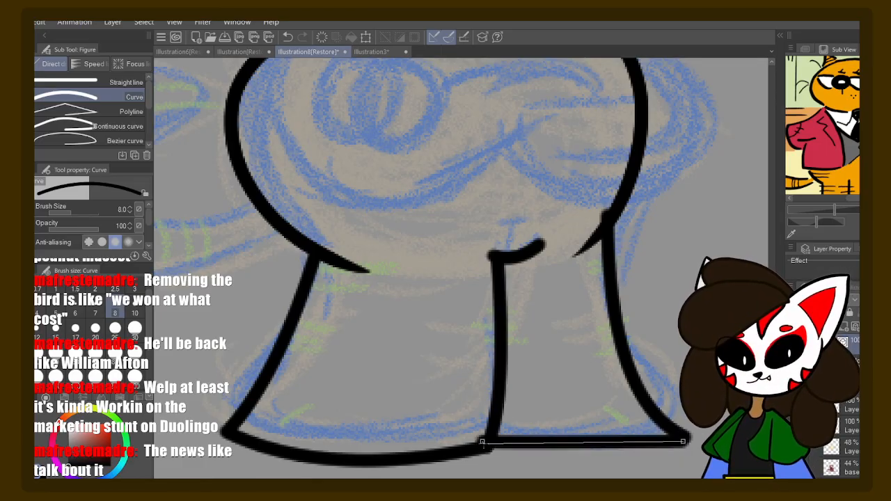
pyautogui.click(560, 469)
pyautogui.hotkey('ctrl', 'z')
pyautogui.hotkey('ctrl', 'z')
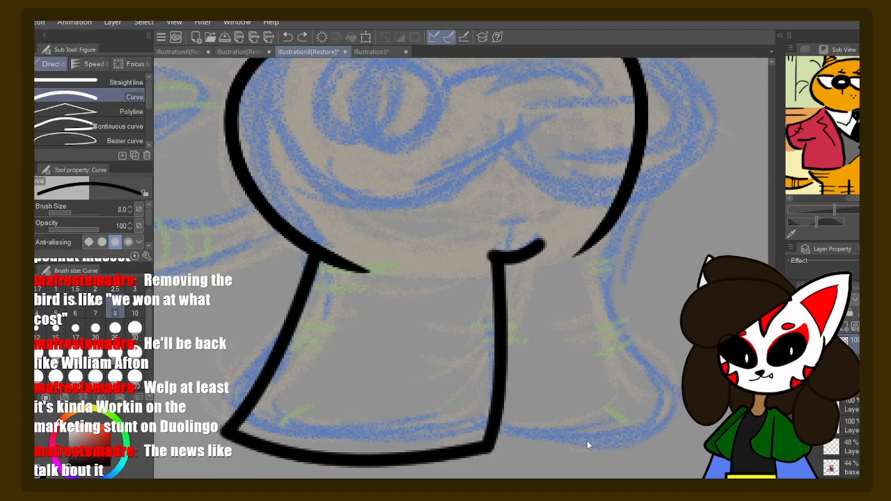
# - Try to start the right leg's outer curve higher on the body and round off its foot, and undo both curves
pyautogui.moveTo(625, 197); pyautogui.dragTo(676, 398)
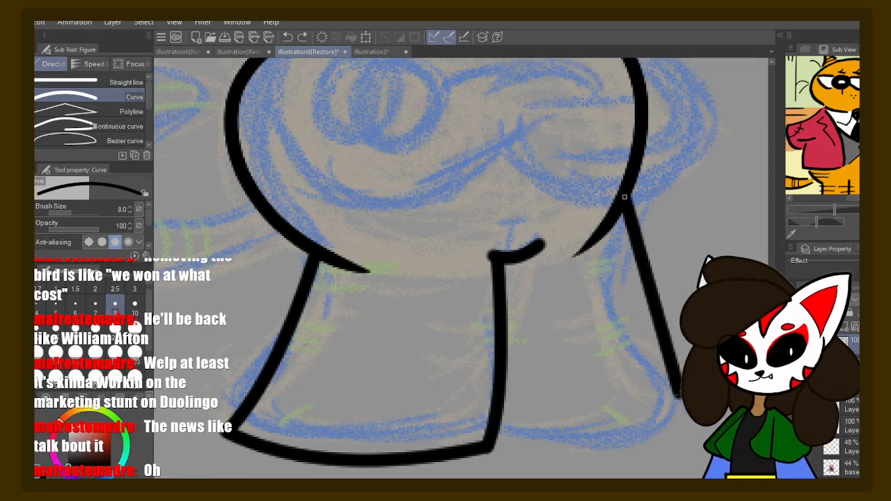
pyautogui.click(595, 321)
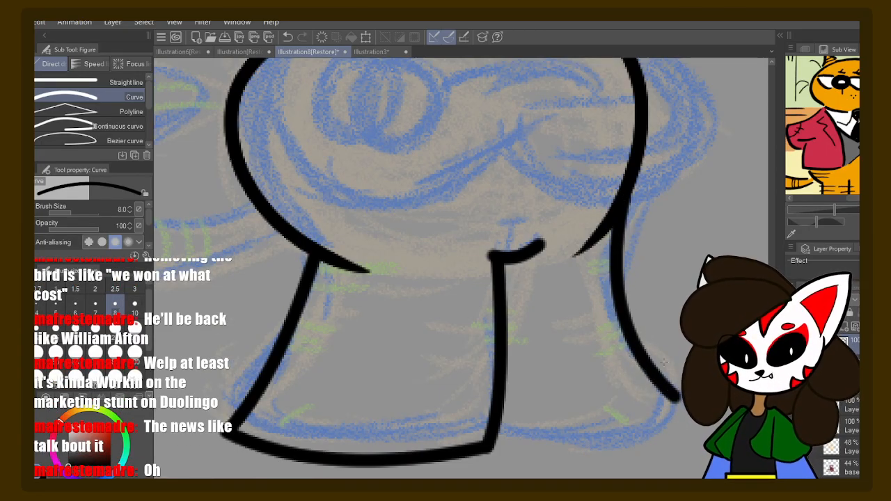
pyautogui.moveTo(675, 396); pyautogui.dragTo(492, 430)
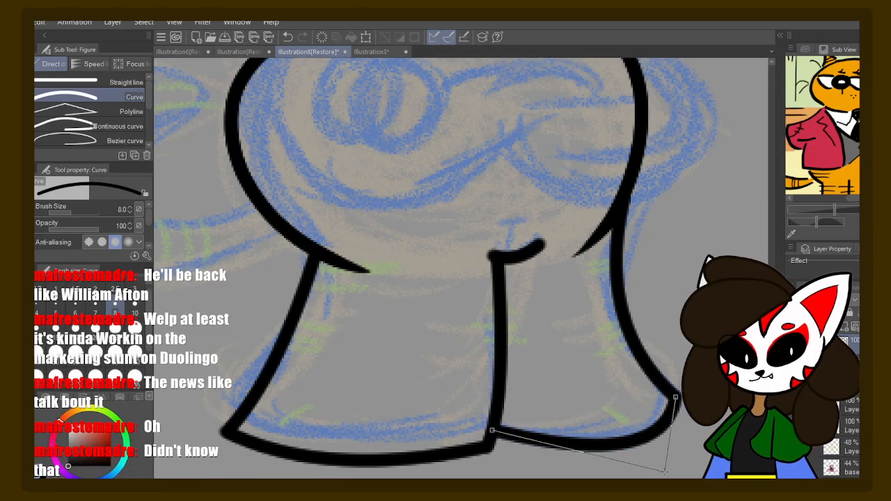
pyautogui.click(667, 475)
pyautogui.hotkey('ctrl', 'z')
pyautogui.hotkey('ctrl', 'z')
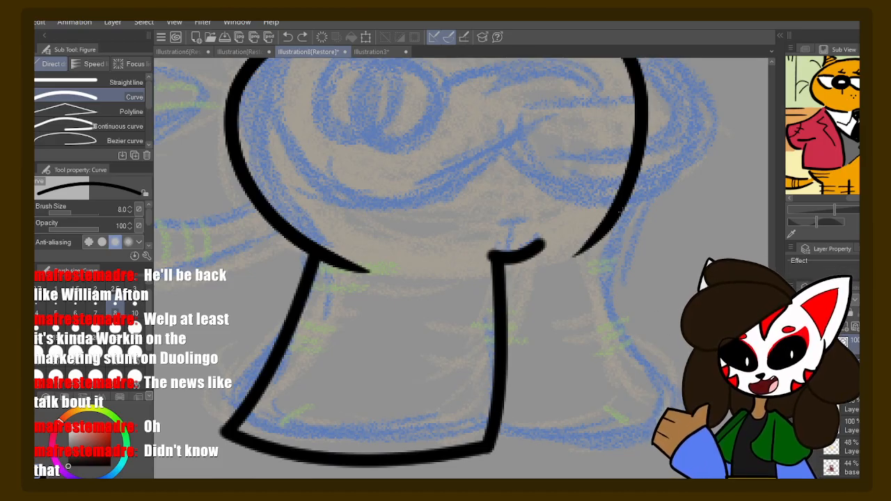
# - Ink the right leg freehand with the G-pen from the hip around the foot to the inner leg line, redoing strokes as needed
pyautogui.press('p')
pyautogui.moveTo(610, 230); pyautogui.dragTo(610, 276)
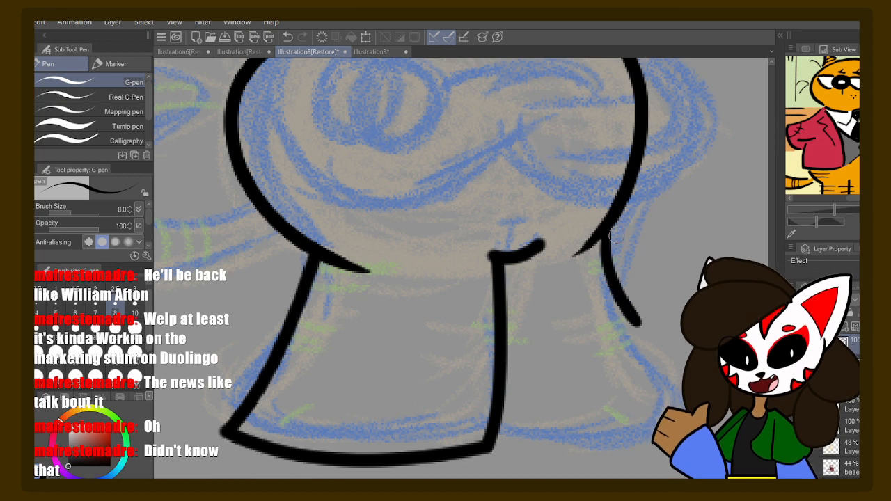
pyautogui.hotkey('ctrl', 'z')
pyautogui.moveTo(594, 240)
pyautogui.mouseDown()
pyautogui.moveTo(607, 299)
pyautogui.moveTo(685, 411)
pyautogui.moveTo(668, 438)
pyautogui.moveTo(545, 463)
pyautogui.moveTo(473, 447)
pyautogui.mouseUp()
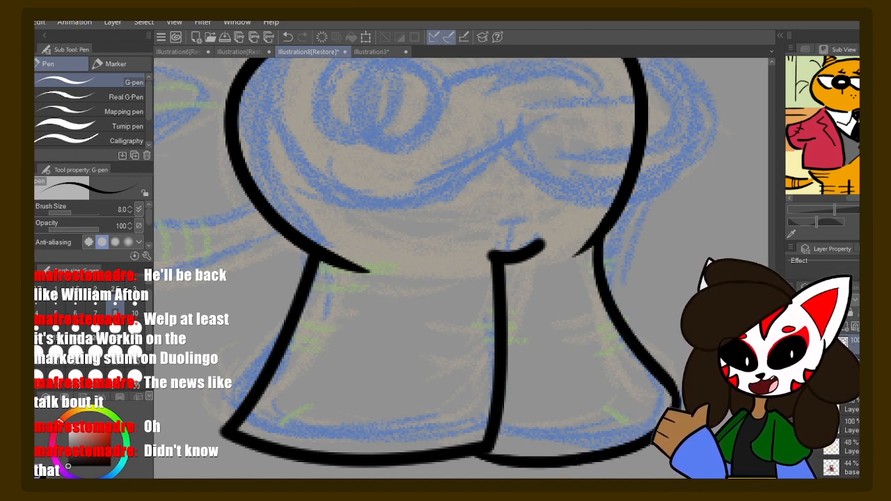
pyautogui.hotkey('ctrl', 'z')
pyautogui.moveTo(663, 384)
pyautogui.mouseDown()
pyautogui.moveTo(675, 402)
pyautogui.moveTo(620, 437)
pyautogui.moveTo(491, 447)
pyautogui.mouseUp()
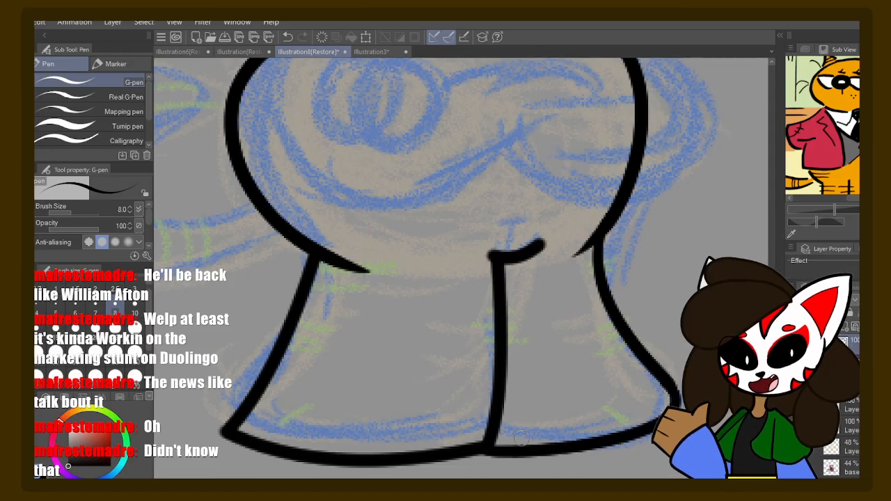
# - Round the left foot's outer corner with a G-pen stroke and erase the old pointed corner with the Hard eraser
pyautogui.moveTo(269, 372)
pyautogui.mouseDown()
pyautogui.moveTo(257, 402)
pyautogui.moveTo(263, 439)
pyautogui.moveTo(305, 450)
pyautogui.mouseUp()
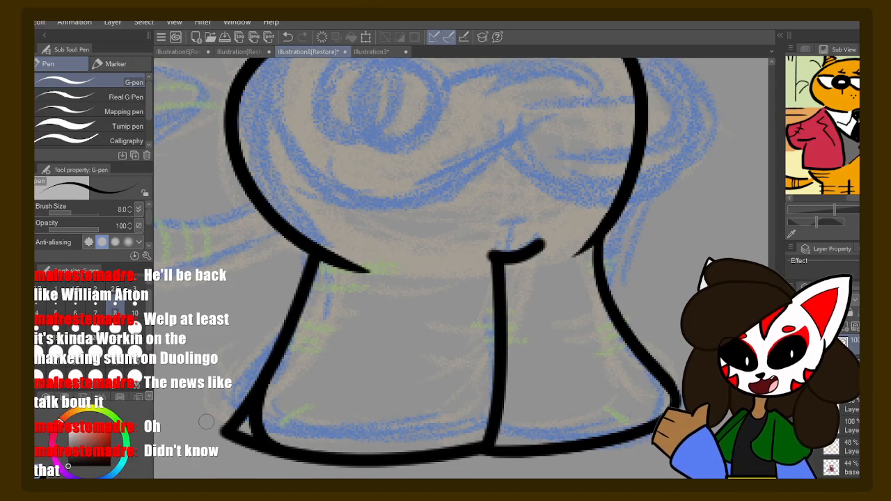
pyautogui.press('e')
pyautogui.click(74, 327)
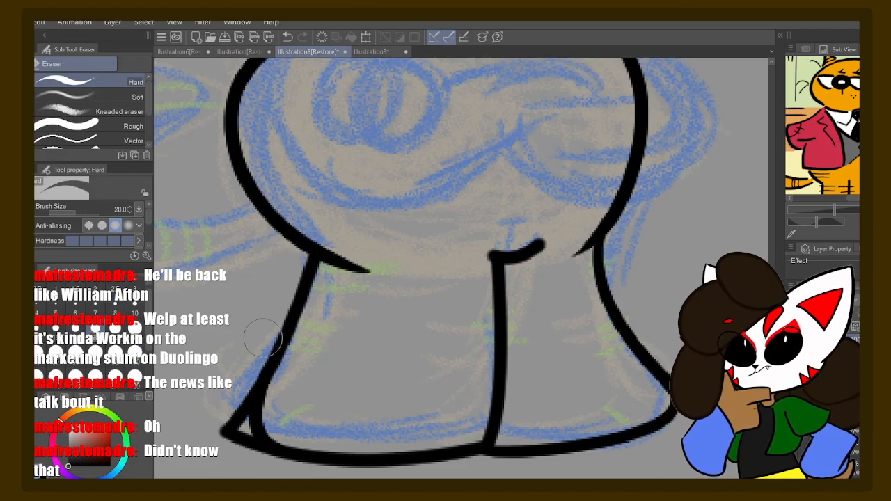
pyautogui.moveTo(268, 390)
pyautogui.mouseDown()
pyautogui.moveTo(231, 404)
pyautogui.moveTo(241, 439)
pyautogui.mouseUp()
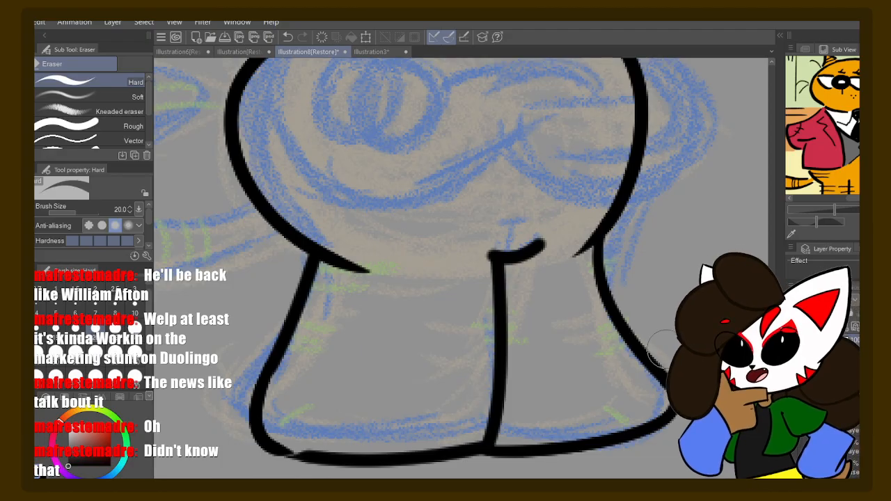
# - Try to bridge the gap in the left foot's bottom edge with a G-pen stroke, and undo it
pyautogui.press('p')
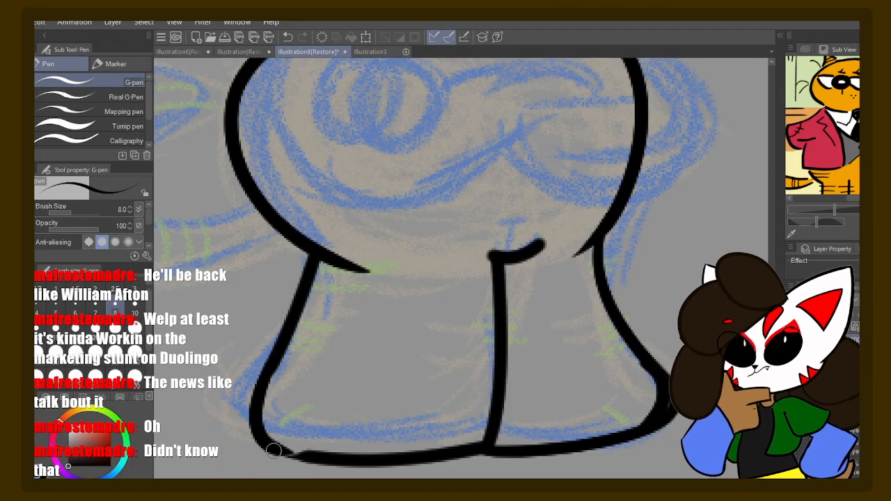
pyautogui.moveTo(272, 451); pyautogui.dragTo(412, 446)
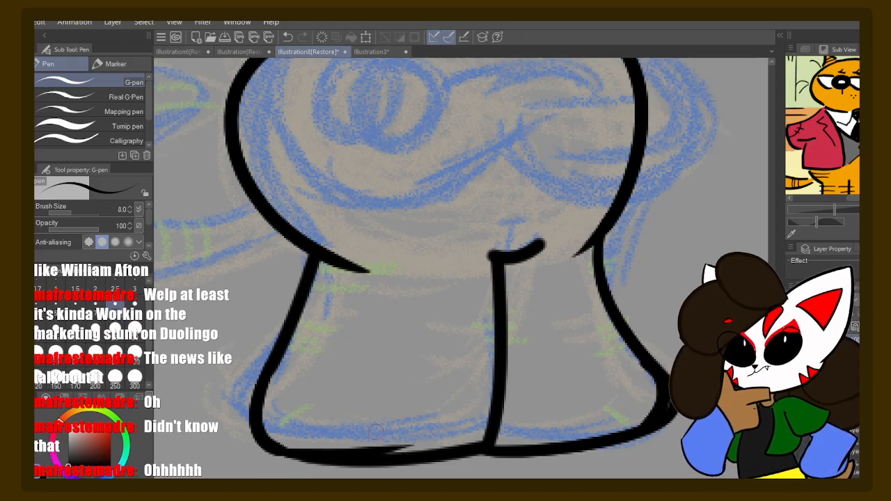
pyautogui.press('e')
pyautogui.hotkey('ctrl', 'z')
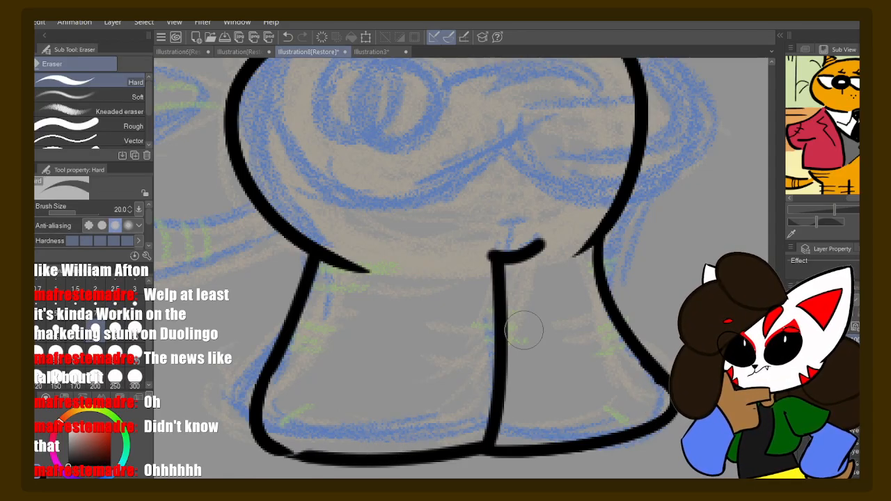
pyautogui.moveTo(418, 309); pyautogui.dragTo(439, 420)
pyautogui.moveTo(438, 347); pyautogui.dragTo(496, 241)
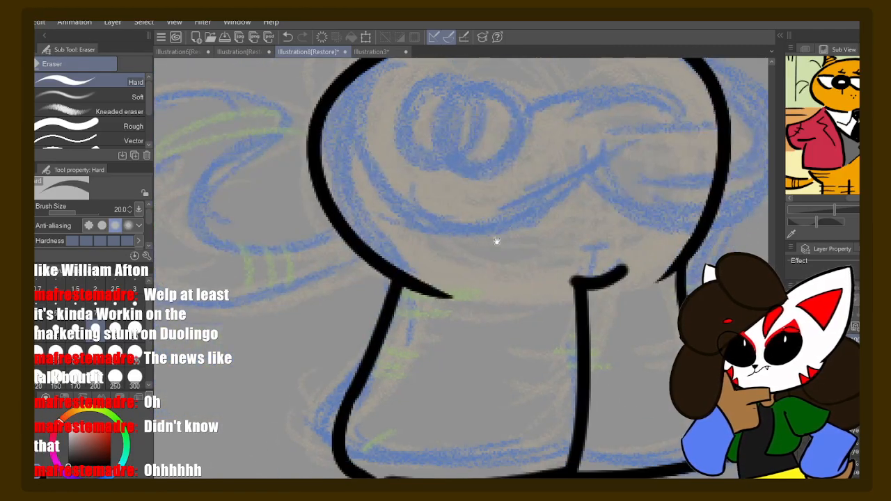
pyautogui.moveTo(431, 371); pyautogui.dragTo(391, 341)
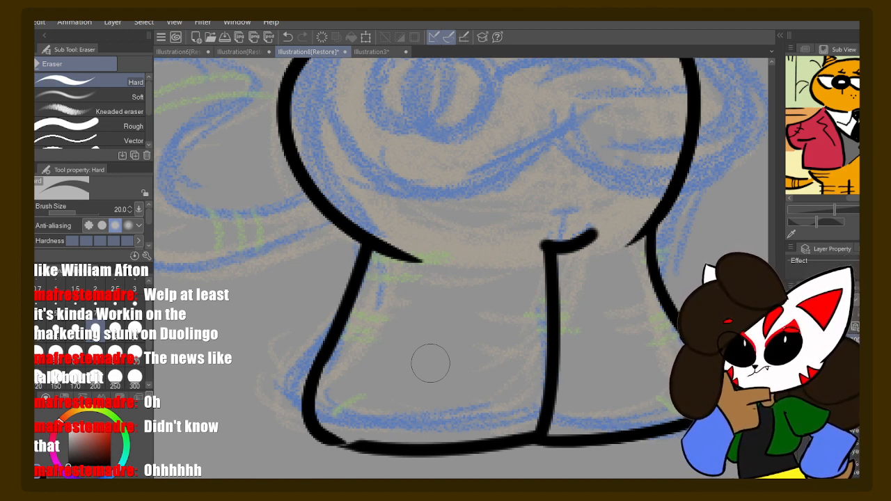
# - Ink the left arm's outer curve with the G-pen from the shoulder down and under the hand, redoing the stroke once
pyautogui.moveTo(588, 240)
pyautogui.mouseDown()
pyautogui.moveTo(554, 368)
pyautogui.moveTo(489, 258)
pyautogui.moveTo(505, 170)
pyautogui.mouseUp()
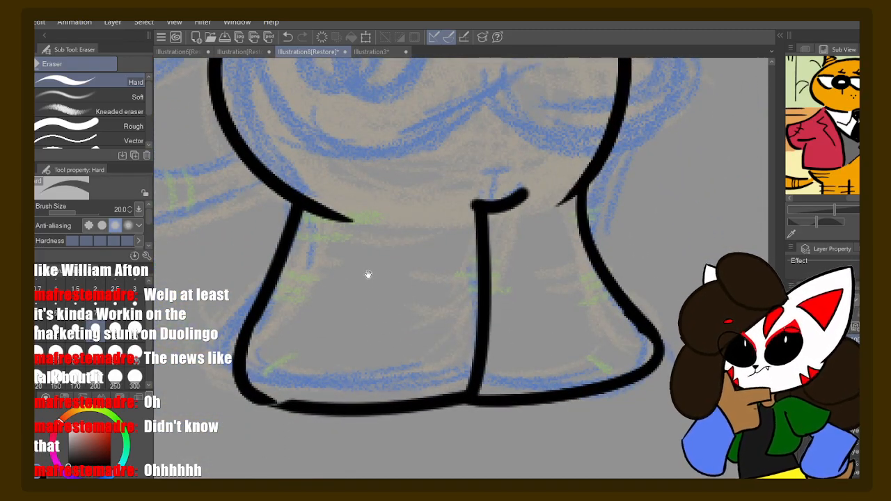
pyautogui.moveTo(368, 274); pyautogui.dragTo(252, 394)
pyautogui.moveTo(269, 348); pyautogui.dragTo(322, 385)
pyautogui.moveTo(313, 346); pyautogui.dragTo(377, 427)
pyautogui.press('p')
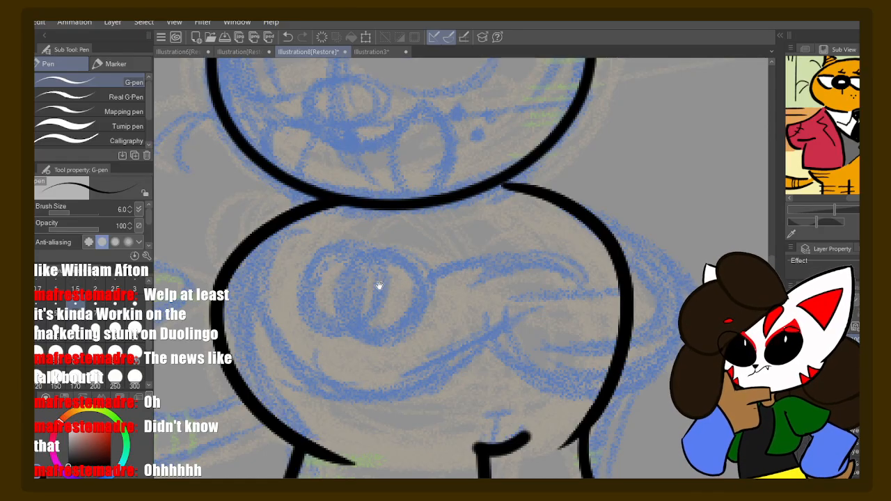
pyautogui.moveTo(379, 286); pyautogui.dragTo(389, 297)
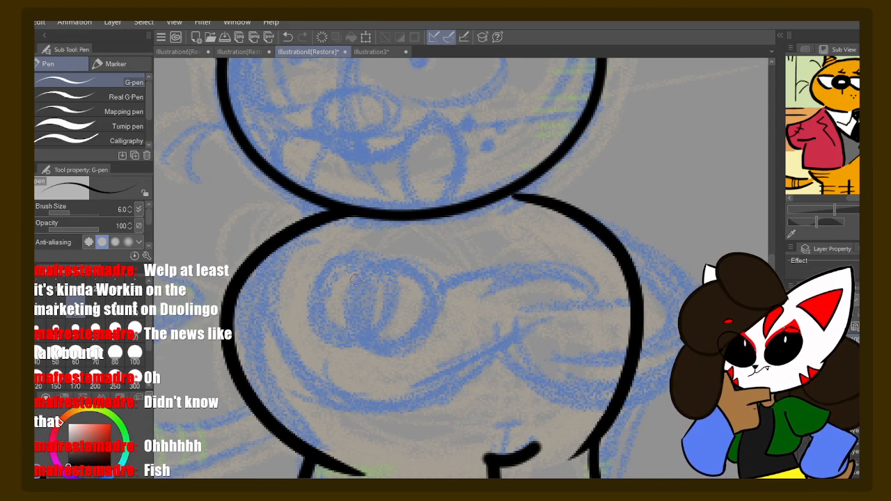
pyautogui.moveTo(259, 257)
pyautogui.mouseDown()
pyautogui.moveTo(252, 335)
pyautogui.moveTo(305, 370)
pyautogui.mouseUp()
pyautogui.hotkey('ctrl', 'z')
pyautogui.moveTo(270, 245)
pyautogui.mouseDown()
pyautogui.moveTo(261, 306)
pyautogui.moveTo(355, 402)
pyautogui.moveTo(448, 388)
pyautogui.mouseUp()
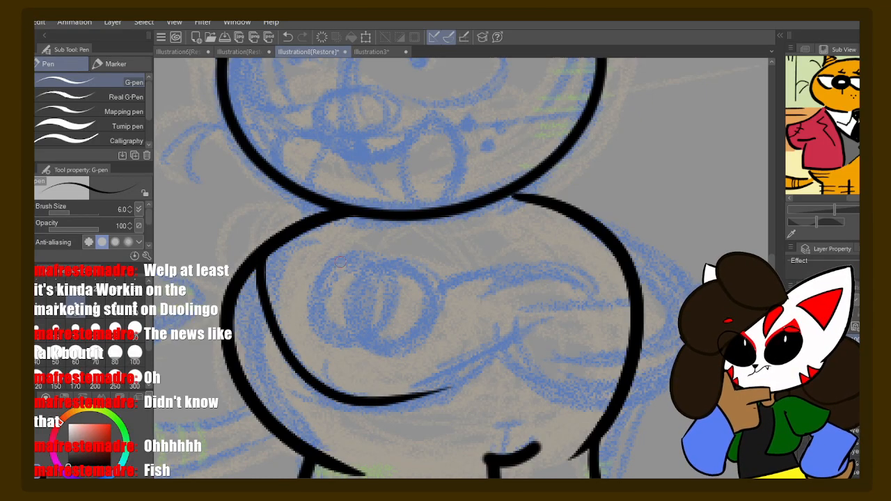
# - Ink the rounded hand on the chest with the G-pen as two overlapping curved shapes, redoing the front circle until it fits the sketch
pyautogui.moveTo(341, 254)
pyautogui.mouseDown()
pyautogui.moveTo(317, 277)
pyautogui.moveTo(340, 349)
pyautogui.moveTo(359, 348)
pyautogui.mouseUp()
pyautogui.moveTo(377, 262)
pyautogui.mouseDown()
pyautogui.moveTo(347, 304)
pyautogui.moveTo(400, 357)
pyautogui.moveTo(436, 337)
pyautogui.mouseUp()
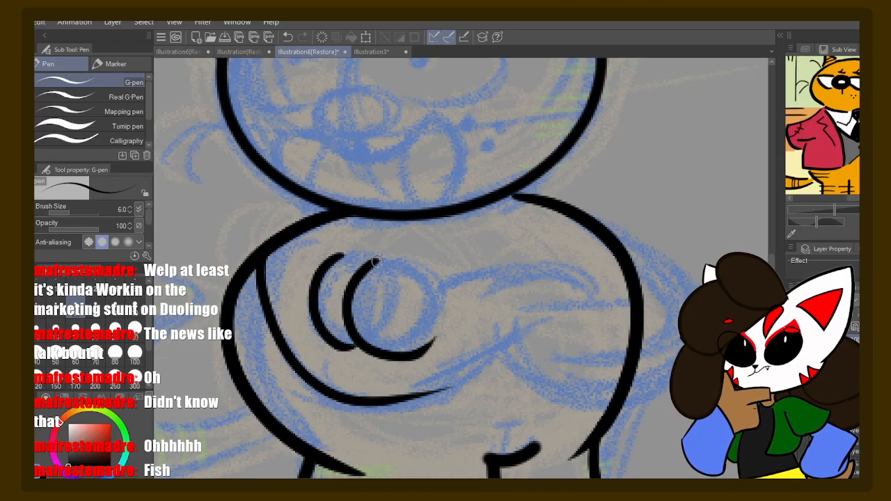
pyautogui.hotkey('ctrl', 'z')
pyautogui.moveTo(379, 256)
pyautogui.mouseDown()
pyautogui.moveTo(358, 266)
pyautogui.moveTo(347, 316)
pyautogui.moveTo(392, 352)
pyautogui.moveTo(435, 301)
pyautogui.mouseUp()
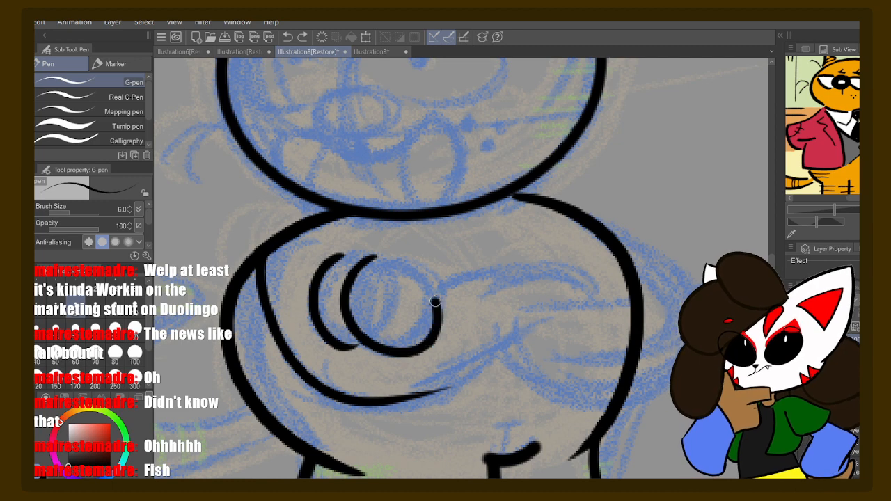
pyautogui.hotkey('ctrl', 'z')
pyautogui.moveTo(377, 255)
pyautogui.mouseDown()
pyautogui.moveTo(345, 300)
pyautogui.moveTo(355, 346)
pyautogui.moveTo(400, 359)
pyautogui.moveTo(436, 334)
pyautogui.moveTo(437, 295)
pyautogui.moveTo(421, 275)
pyautogui.moveTo(367, 265)
pyautogui.moveTo(375, 257)
pyautogui.moveTo(341, 289)
pyautogui.moveTo(367, 346)
pyautogui.moveTo(417, 349)
pyautogui.moveTo(441, 307)
pyautogui.moveTo(428, 278)
pyautogui.moveTo(378, 249)
pyautogui.moveTo(400, 255)
pyautogui.mouseUp()
pyautogui.hotkey('ctrl', 'z')
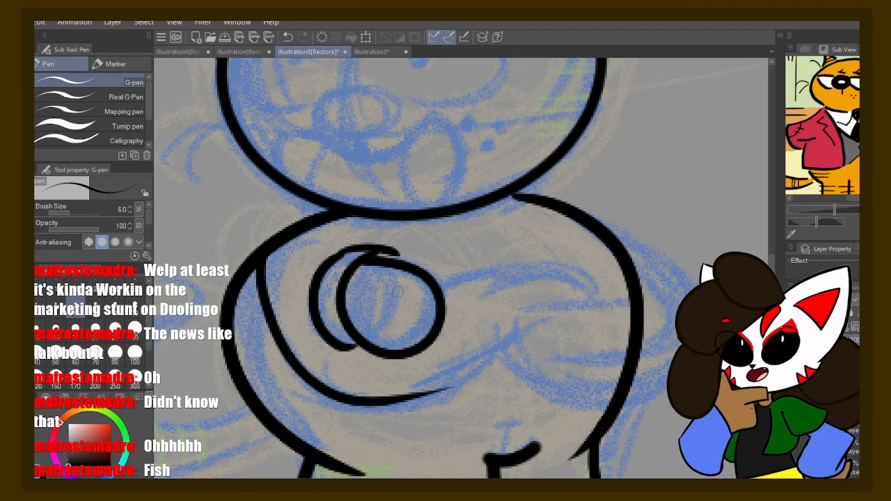
pyautogui.moveTo(386, 253); pyautogui.dragTo(409, 269)
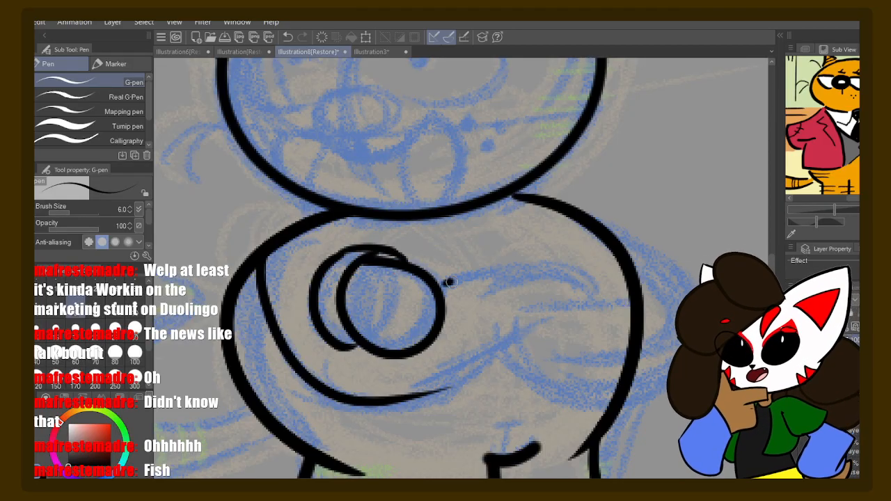
# - Ink the crossed forearm's upper and lower edges to meet in a tapered point, and connect the hand's top to the upper edge
pyautogui.moveTo(449, 281)
pyautogui.mouseDown()
pyautogui.moveTo(553, 266)
pyautogui.moveTo(592, 271)
pyautogui.moveTo(614, 286)
pyautogui.moveTo(611, 301)
pyautogui.moveTo(563, 310)
pyautogui.moveTo(397, 388)
pyautogui.mouseUp()
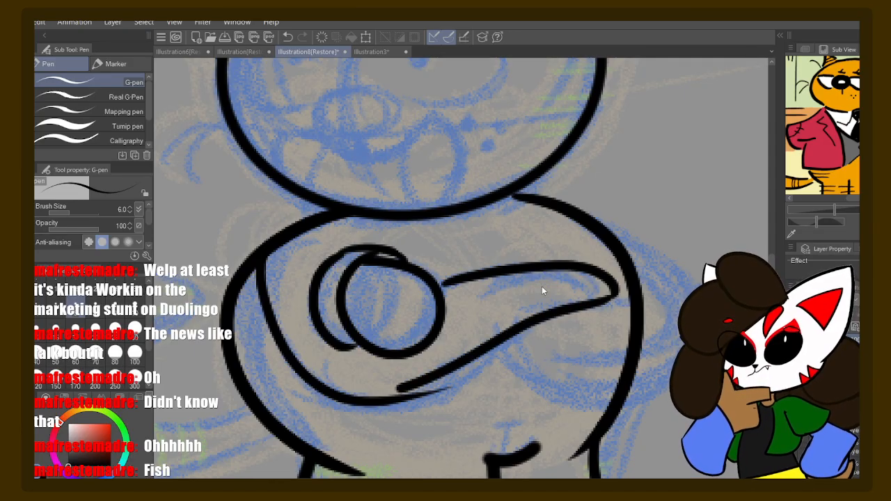
pyautogui.hotkey('ctrl', 'z')
pyautogui.hotkey('ctrl', 'z')
pyautogui.moveTo(439, 286)
pyautogui.mouseDown()
pyautogui.moveTo(513, 271)
pyautogui.moveTo(592, 294)
pyautogui.mouseUp()
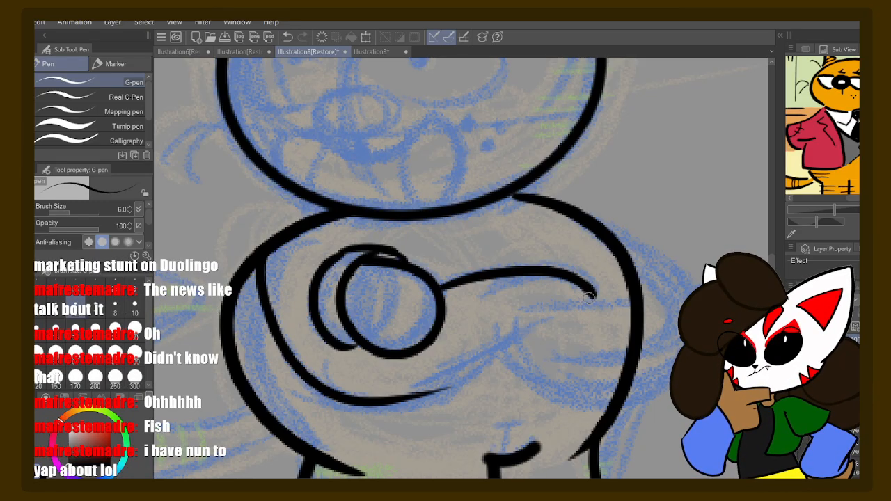
pyautogui.moveTo(588, 298)
pyautogui.mouseDown()
pyautogui.moveTo(457, 381)
pyautogui.moveTo(381, 399)
pyautogui.mouseUp()
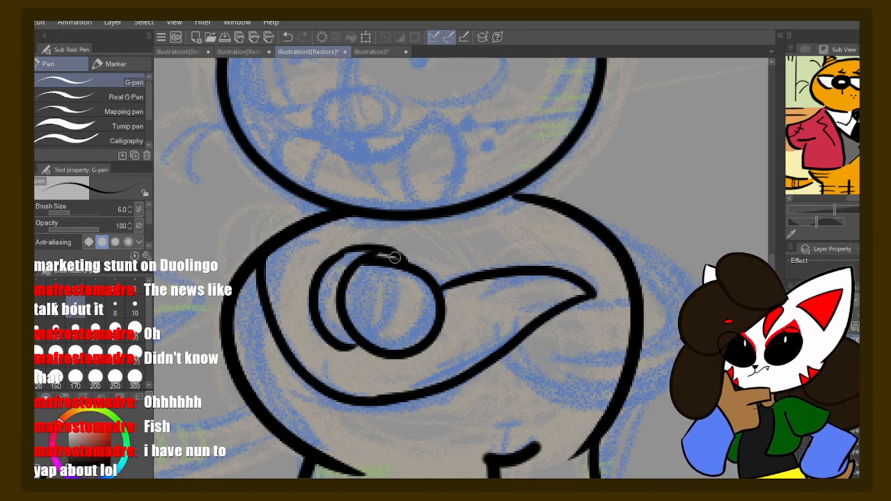
pyautogui.moveTo(393, 258); pyautogui.dragTo(480, 278)
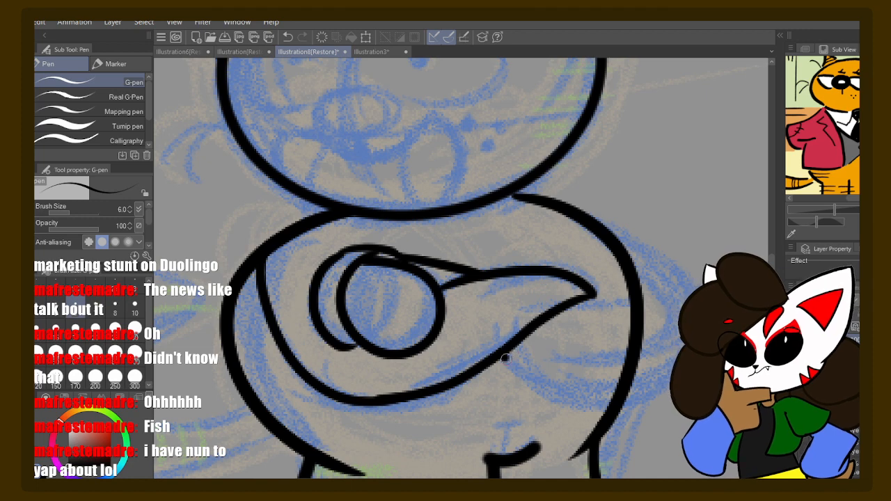
# - Ink the right arm's outline and inner fold with the G-pen, and erase the body outline crossing it with the Hard eraser
pyautogui.moveTo(506, 358); pyautogui.dragTo(573, 391)
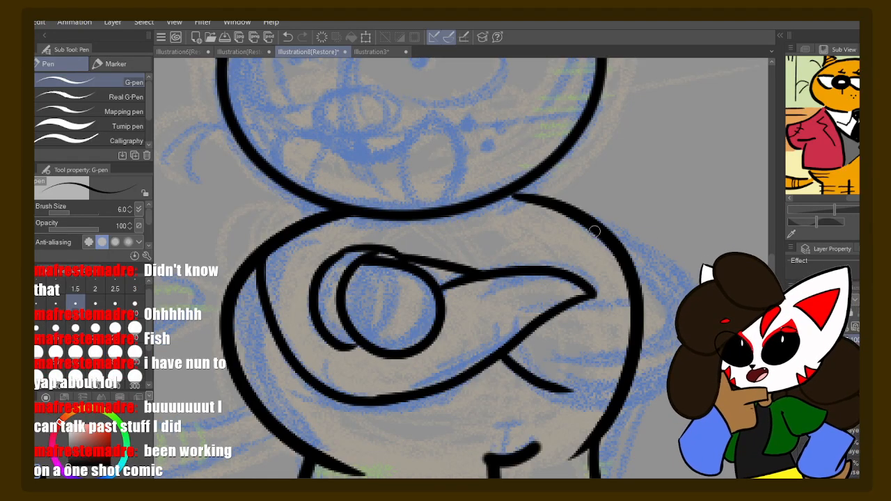
pyautogui.moveTo(579, 221); pyautogui.dragTo(667, 262)
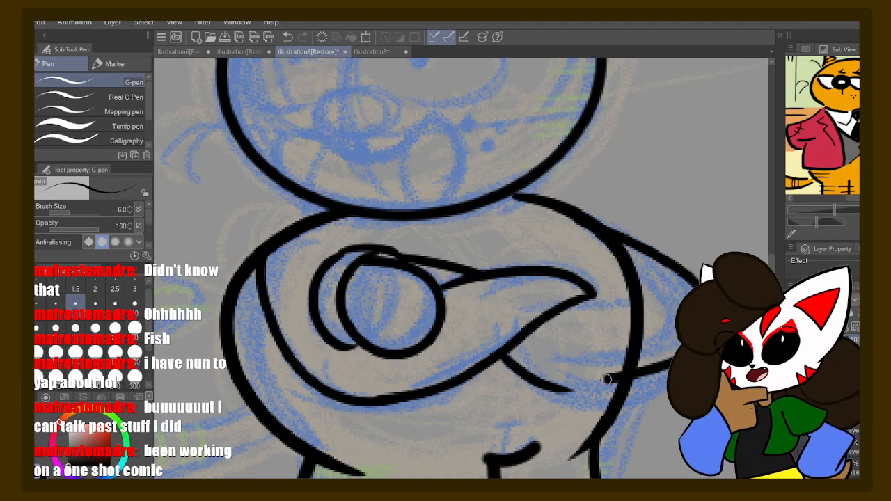
pyautogui.hotkey('ctrl', 'z')
pyautogui.moveTo(578, 221); pyautogui.dragTo(695, 282)
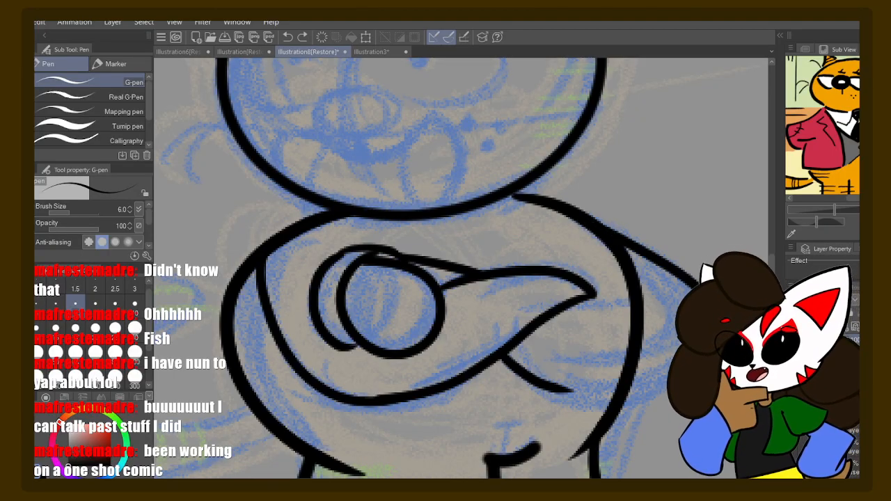
pyautogui.moveTo(636, 396)
pyautogui.mouseDown()
pyautogui.moveTo(574, 399)
pyautogui.moveTo(488, 361)
pyautogui.mouseUp()
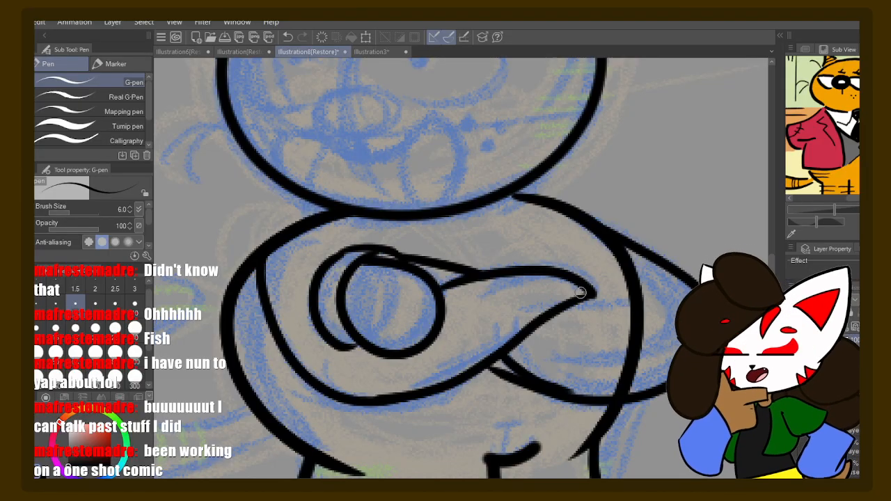
pyautogui.moveTo(580, 292); pyautogui.dragTo(664, 292)
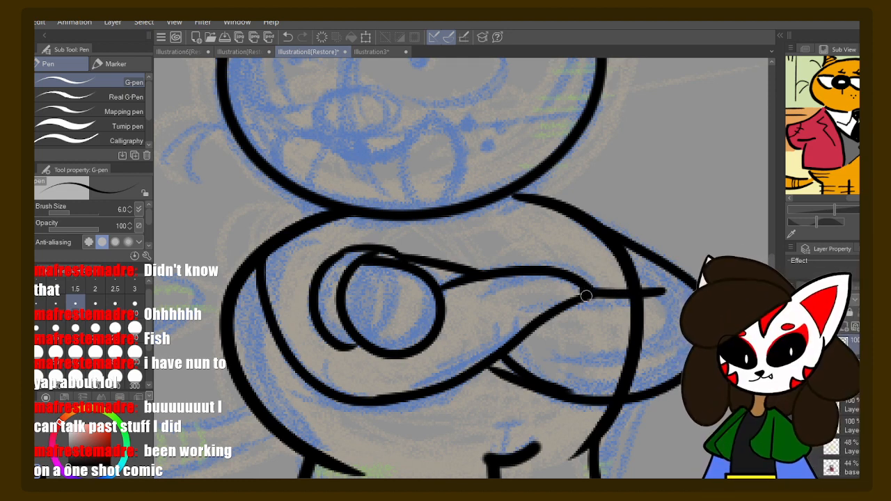
pyautogui.press('e')
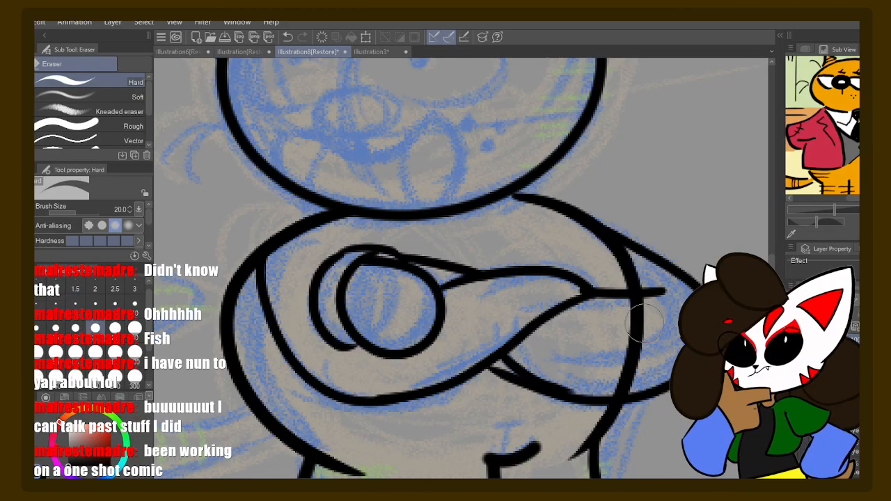
pyautogui.moveTo(632, 306)
pyautogui.mouseDown()
pyautogui.moveTo(654, 318)
pyautogui.moveTo(625, 322)
pyautogui.mouseUp()
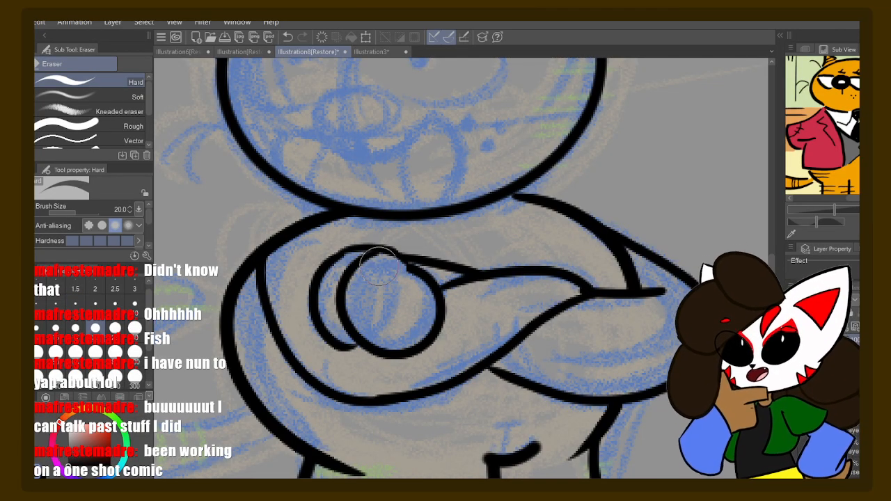
# - Erase the overlapping circle lines in the hand with the Hard eraser and redraw its upper edge as one curve with the G-pen
pyautogui.moveTo(404, 263)
pyautogui.mouseDown()
pyautogui.moveTo(440, 322)
pyautogui.moveTo(407, 348)
pyautogui.moveTo(365, 352)
pyautogui.moveTo(347, 332)
pyautogui.mouseUp()
pyautogui.press('p')
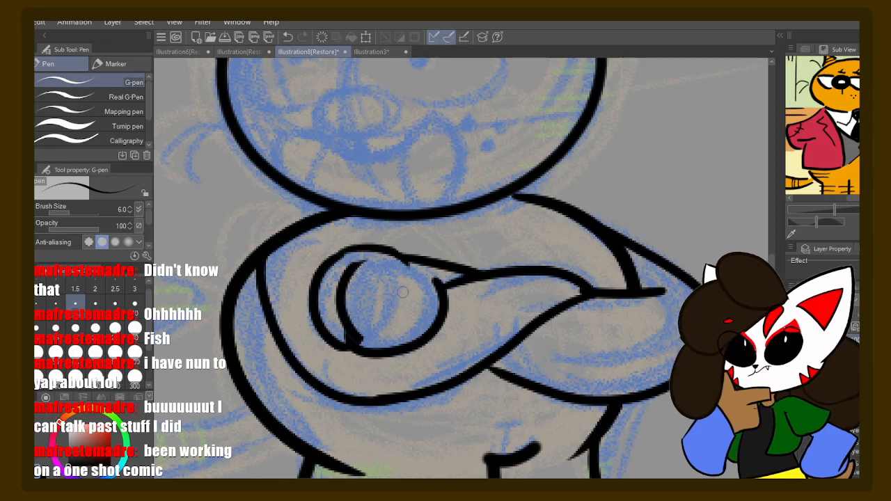
pyautogui.moveTo(410, 258)
pyautogui.mouseDown()
pyautogui.moveTo(319, 283)
pyautogui.moveTo(309, 312)
pyautogui.moveTo(329, 330)
pyautogui.mouseUp()
pyautogui.press('e')
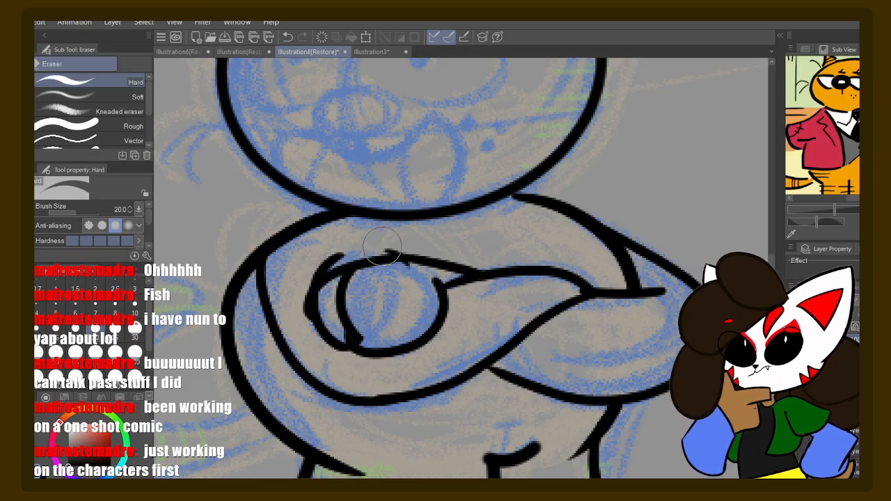
pyautogui.moveTo(395, 248)
pyautogui.mouseDown()
pyautogui.moveTo(335, 250)
pyautogui.moveTo(301, 295)
pyautogui.moveTo(321, 301)
pyautogui.moveTo(416, 274)
pyautogui.moveTo(401, 288)
pyautogui.moveTo(348, 296)
pyautogui.moveTo(344, 306)
pyautogui.moveTo(410, 295)
pyautogui.moveTo(404, 276)
pyautogui.mouseUp()
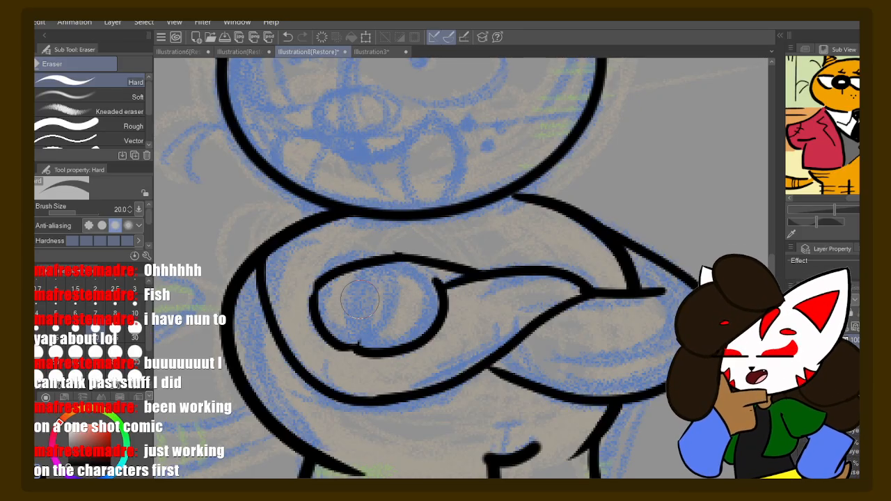
# - Ink a curved finger line down the left part of the hand with the G-pen, redoing it once
pyautogui.press('p')
pyautogui.moveTo(359, 283); pyautogui.dragTo(369, 339)
pyautogui.hotkey('ctrl', 'z')
pyautogui.moveTo(353, 280)
pyautogui.mouseDown()
pyautogui.moveTo(352, 317)
pyautogui.moveTo(376, 353)
pyautogui.mouseUp()
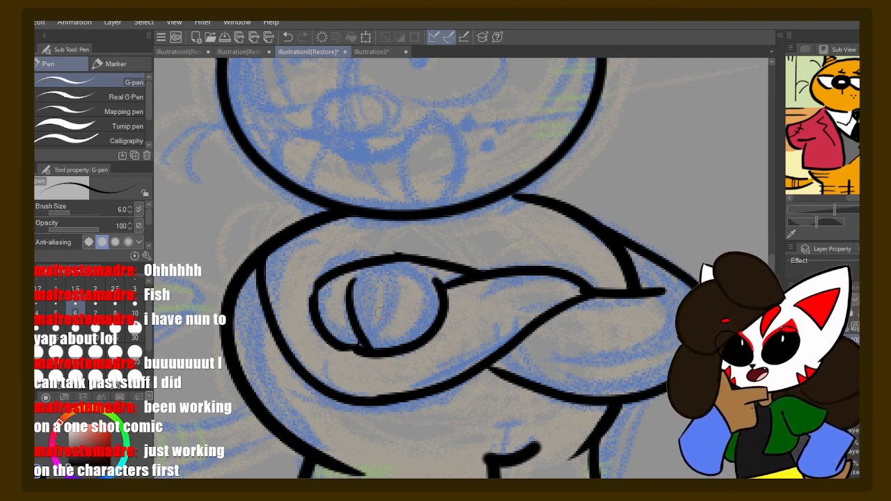
# - Set the G-pen brush size to 10 and ink the curled tail's outline beside the body, including a short crease at its bend
pyautogui.moveTo(458, 315)
pyautogui.mouseDown()
pyautogui.moveTo(402, 239)
pyautogui.moveTo(472, 209)
pyautogui.moveTo(481, 302)
pyautogui.moveTo(464, 326)
pyautogui.mouseUp()
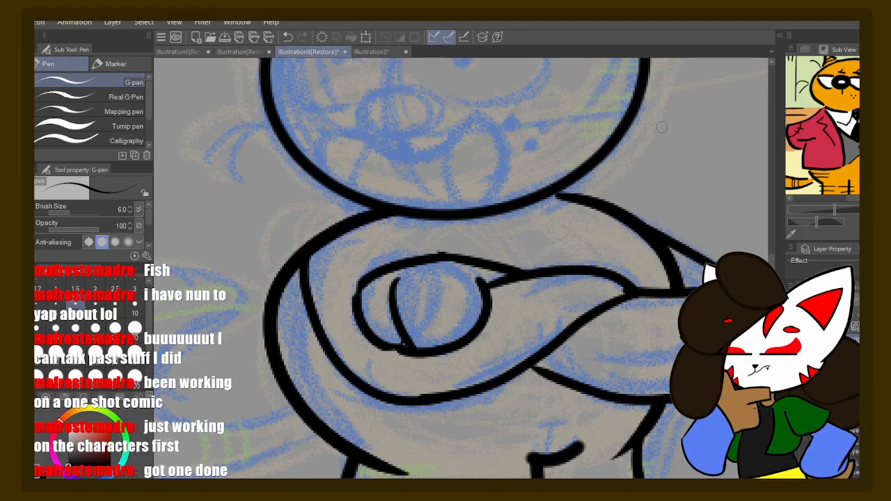
pyautogui.moveTo(437, 315)
pyautogui.mouseDown()
pyautogui.moveTo(563, 207)
pyautogui.moveTo(620, 227)
pyautogui.mouseUp()
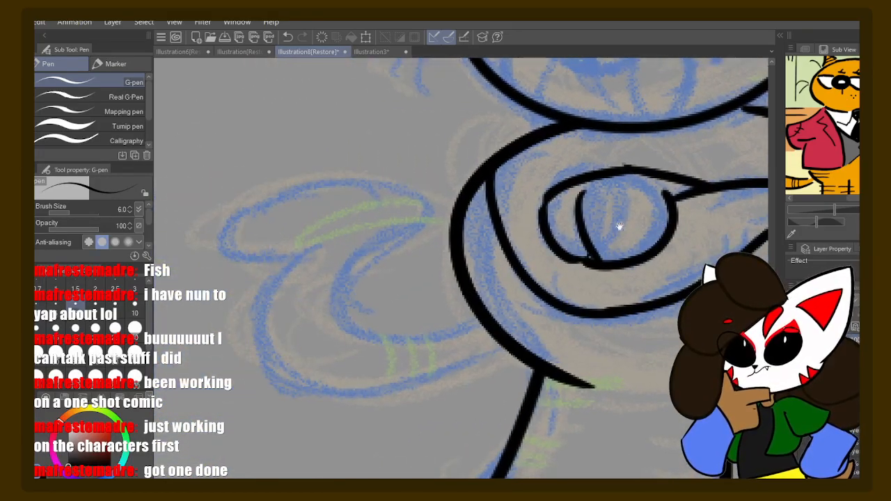
pyautogui.press(']')
pyautogui.press(']')
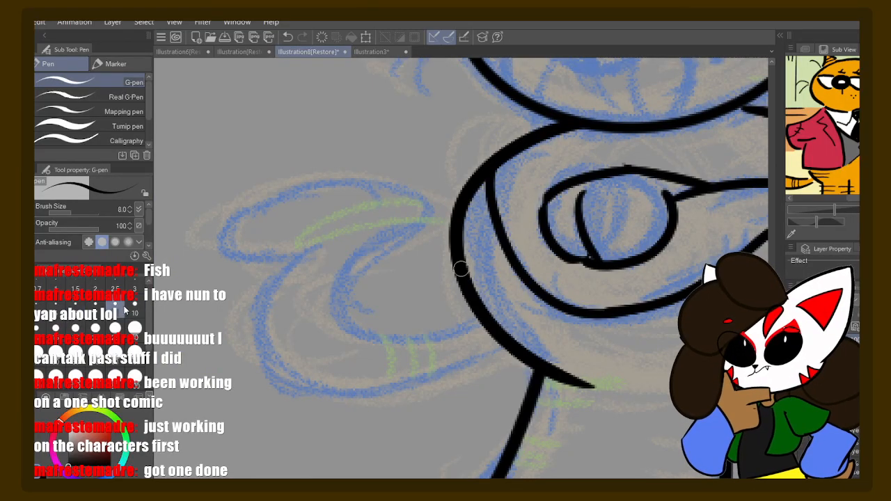
pyautogui.press(']')
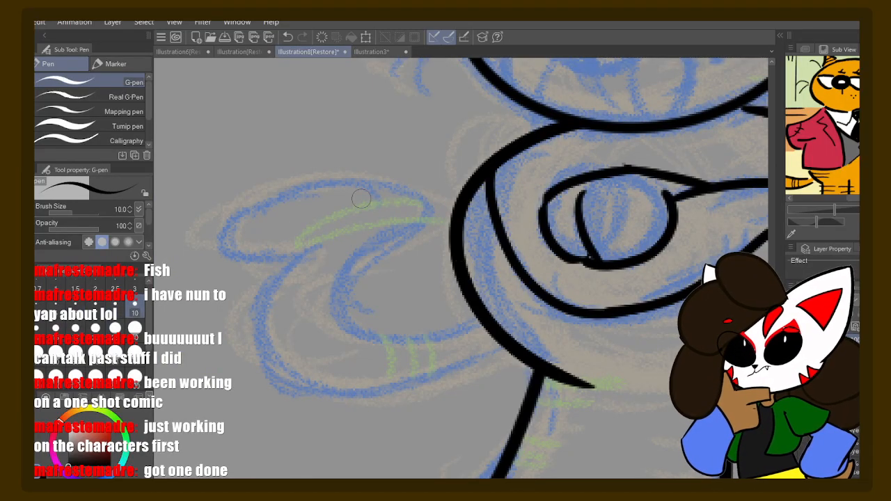
pyautogui.moveTo(406, 185)
pyautogui.mouseDown()
pyautogui.moveTo(262, 193)
pyautogui.moveTo(219, 223)
pyautogui.moveTo(234, 245)
pyautogui.moveTo(303, 257)
pyautogui.moveTo(266, 293)
pyautogui.moveTo(262, 348)
pyautogui.moveTo(305, 395)
pyautogui.moveTo(378, 397)
pyautogui.moveTo(518, 358)
pyautogui.mouseUp()
pyautogui.moveTo(405, 185)
pyautogui.mouseDown()
pyautogui.moveTo(437, 207)
pyautogui.moveTo(339, 285)
pyautogui.moveTo(346, 311)
pyautogui.moveTo(389, 325)
pyautogui.moveTo(483, 308)
pyautogui.mouseUp()
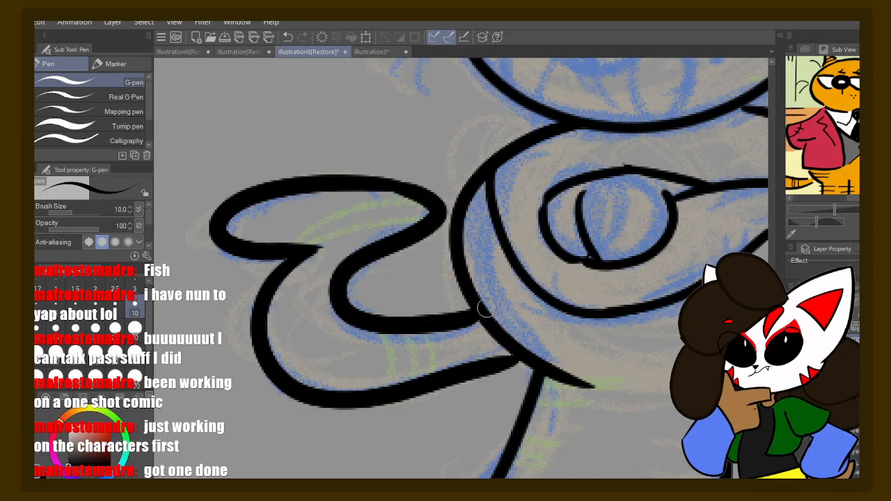
pyautogui.moveTo(305, 249); pyautogui.dragTo(361, 239)
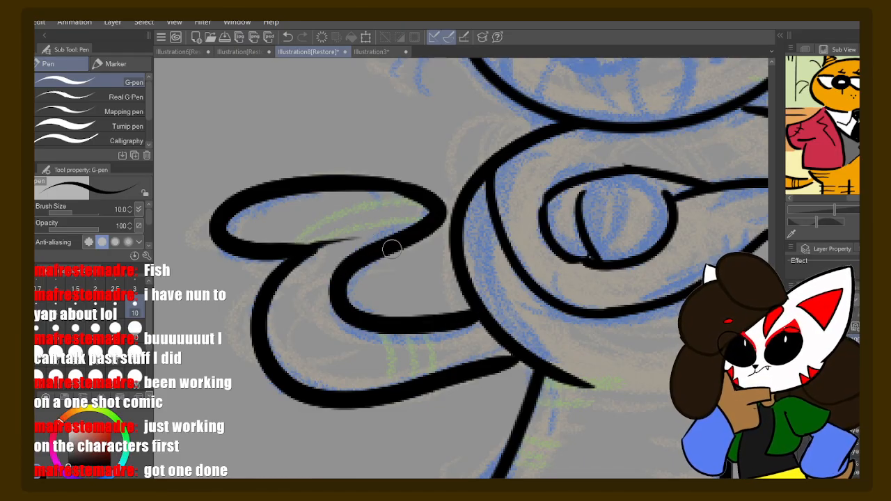
# - Look over the inked tail, crossed arms, legs and head against the sketch underneath
pyautogui.moveTo(579, 243)
pyautogui.mouseDown()
pyautogui.moveTo(492, 235)
pyautogui.moveTo(504, 247)
pyautogui.moveTo(445, 314)
pyautogui.moveTo(399, 338)
pyautogui.moveTo(341, 404)
pyautogui.moveTo(331, 320)
pyautogui.moveTo(381, 257)
pyautogui.moveTo(461, 241)
pyautogui.mouseUp()
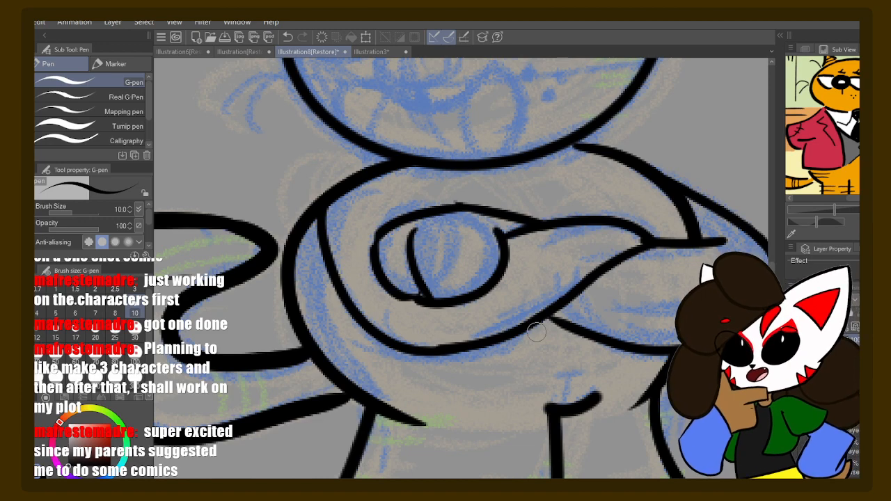
pyautogui.moveTo(525, 359); pyautogui.dragTo(471, 245)
pyautogui.moveTo(417, 293); pyautogui.dragTo(526, 339)
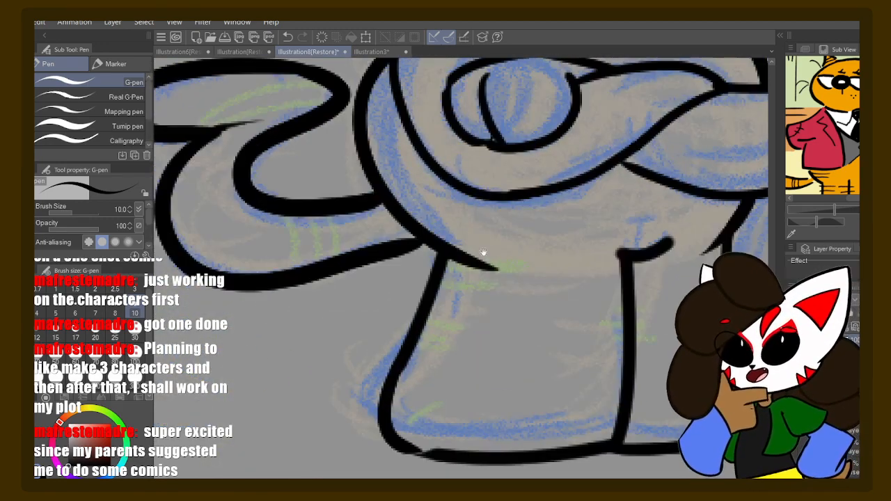
pyautogui.moveTo(483, 251); pyautogui.dragTo(466, 356)
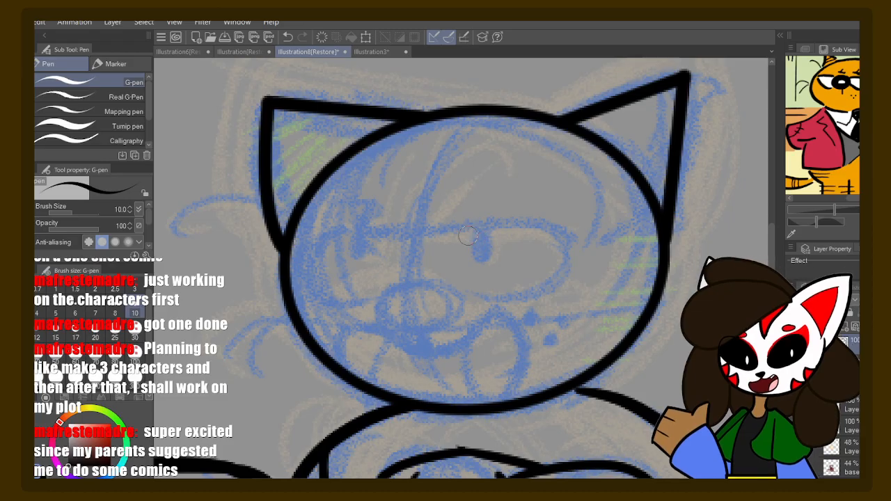
pyautogui.scroll(-3, 466, 258)
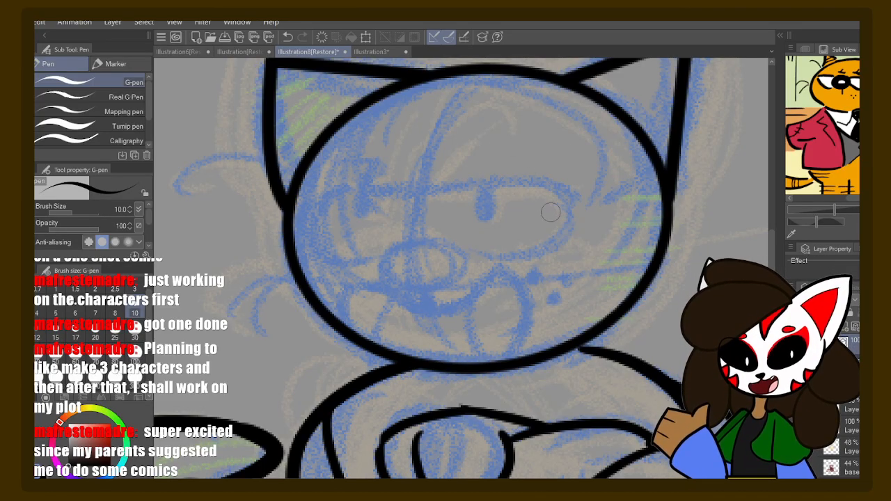
pyautogui.moveTo(492, 212); pyautogui.dragTo(532, 195)
pyautogui.moveTo(435, 180); pyautogui.dragTo(392, 155)
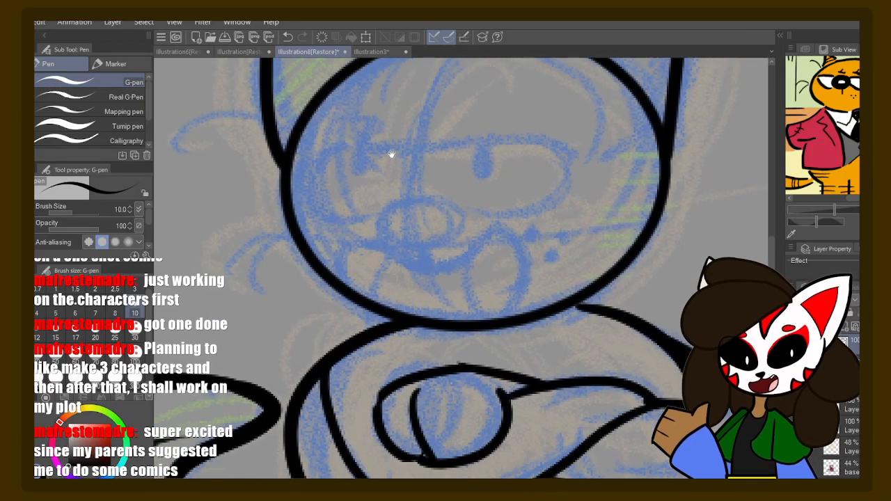
pyautogui.moveTo(429, 200); pyautogui.dragTo(410, 139)
pyautogui.press('e')
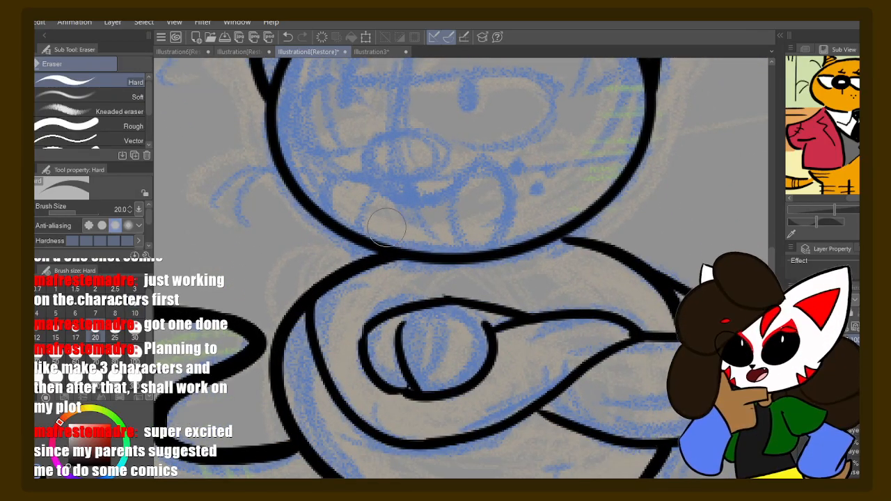
pyautogui.moveTo(437, 263)
pyautogui.mouseDown()
pyautogui.moveTo(463, 215)
pyautogui.moveTo(461, 255)
pyautogui.moveTo(436, 246)
pyautogui.moveTo(411, 218)
pyautogui.mouseUp()
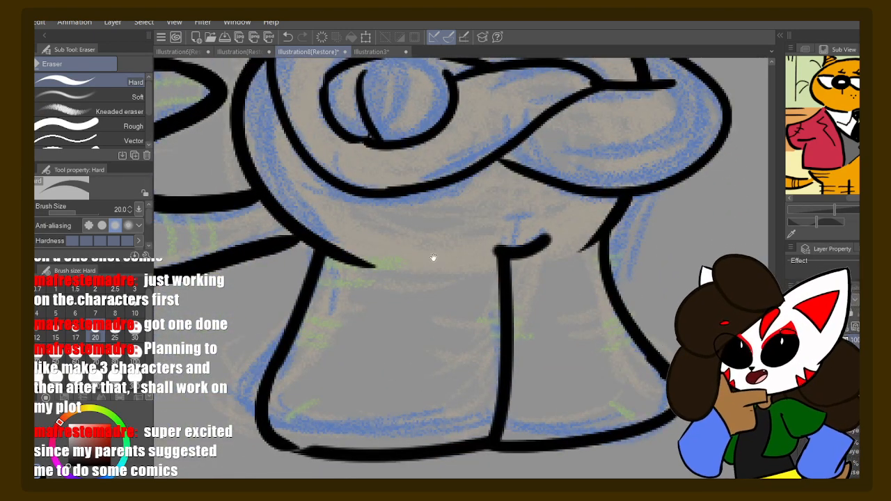
pyautogui.moveTo(424, 152); pyautogui.dragTo(453, 241)
pyautogui.moveTo(443, 168); pyautogui.dragTo(467, 334)
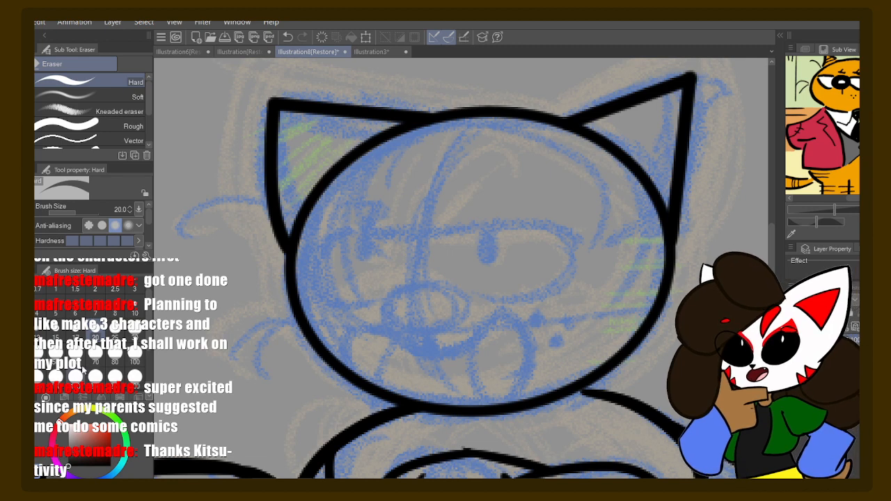
# - Set the G-pen brush size to 6 and ink the curled whiskers beside the left ear base and left cheek
pyautogui.press('p')
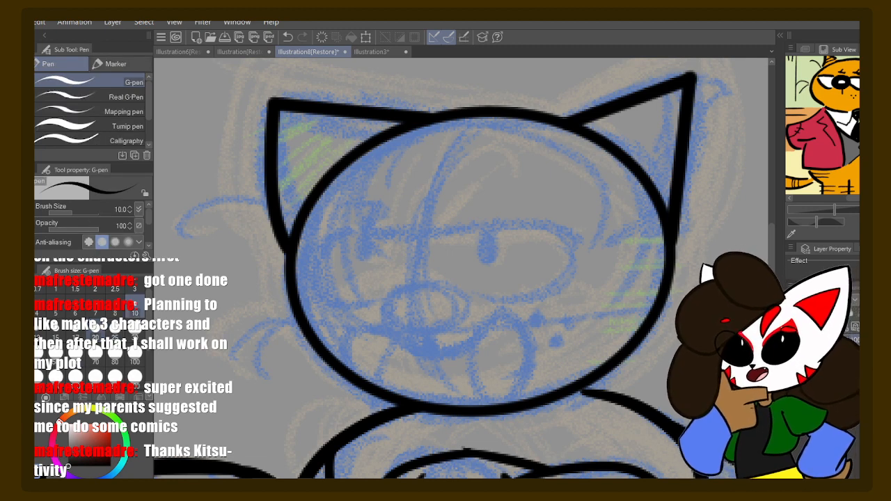
pyautogui.moveTo(436, 225); pyautogui.dragTo(457, 181)
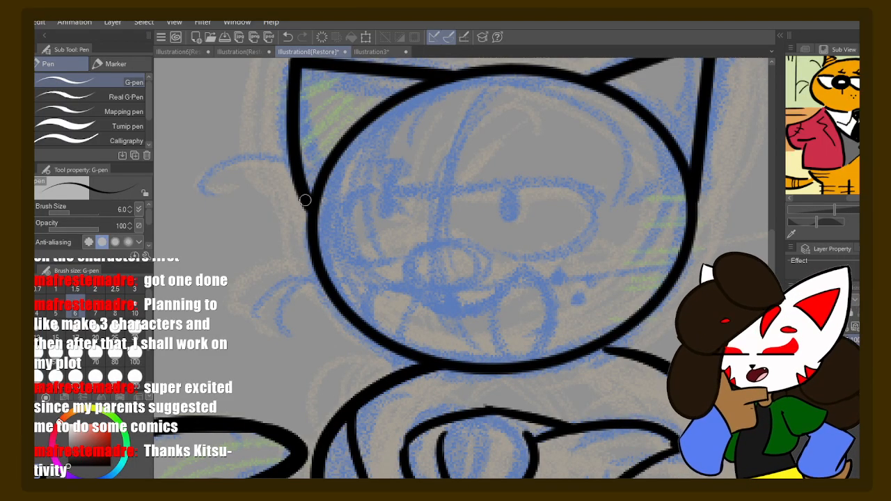
pyautogui.moveTo(304, 198)
pyautogui.mouseDown()
pyautogui.moveTo(281, 183)
pyautogui.moveTo(220, 199)
pyautogui.mouseUp()
pyautogui.moveTo(321, 272)
pyautogui.mouseDown()
pyautogui.moveTo(296, 278)
pyautogui.moveTo(271, 317)
pyautogui.moveTo(298, 286)
pyautogui.moveTo(314, 314)
pyautogui.mouseUp()
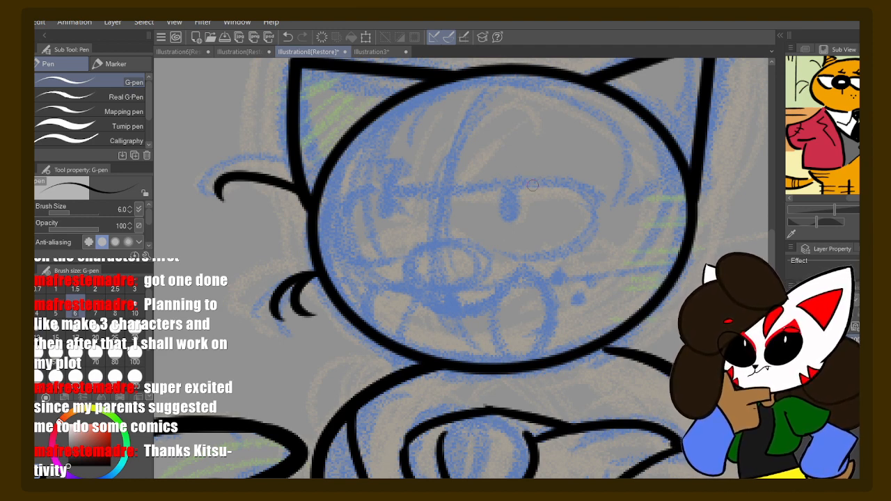
pyautogui.hotkey('ctrl', 's')
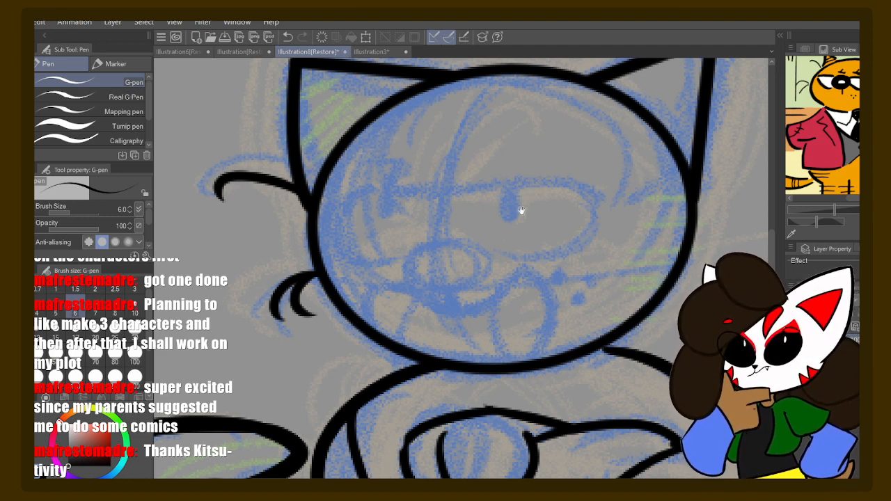
# - Ink both half-closed eyes with flat lids, slanted brow strokes and small oval pupils, redrawing the left brow stroke longer
pyautogui.moveTo(521, 205)
pyautogui.mouseDown()
pyautogui.moveTo(517, 173)
pyautogui.moveTo(547, 141)
pyautogui.moveTo(490, 211)
pyautogui.moveTo(503, 220)
pyautogui.moveTo(508, 250)
pyautogui.mouseUp()
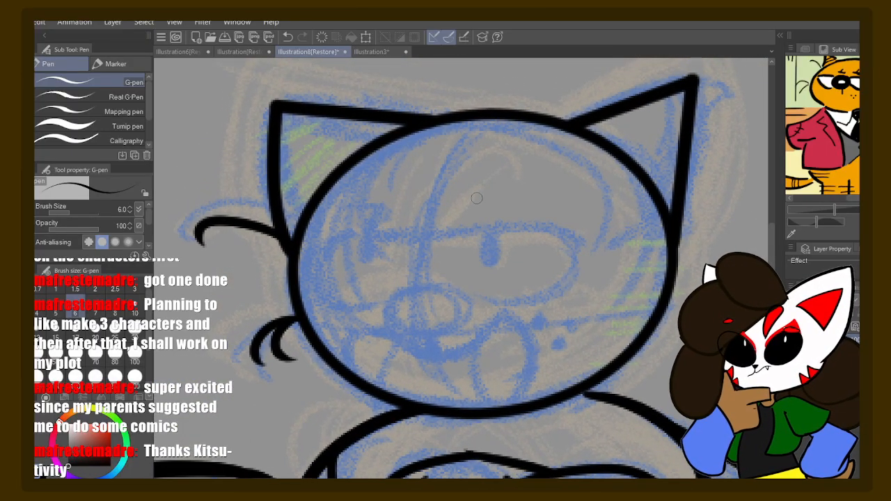
pyautogui.moveTo(467, 190)
pyautogui.mouseDown()
pyautogui.moveTo(435, 235)
pyautogui.moveTo(559, 226)
pyautogui.mouseUp()
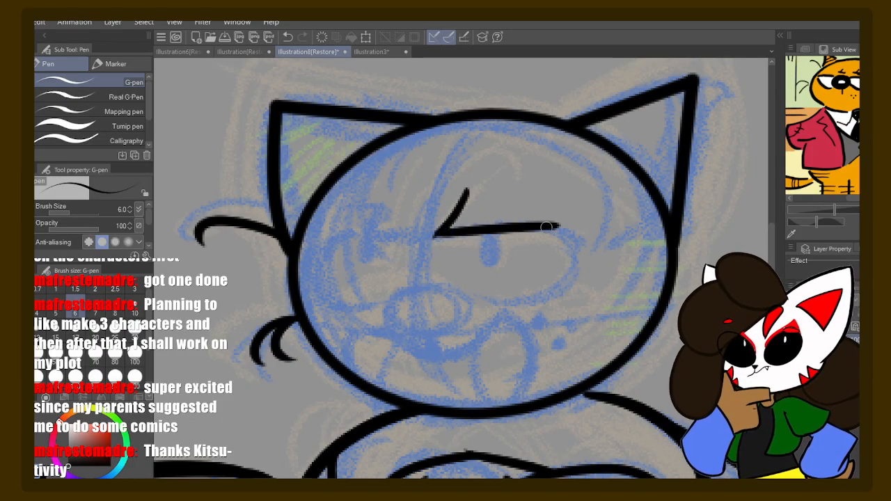
pyautogui.moveTo(474, 233)
pyautogui.mouseDown()
pyautogui.moveTo(482, 264)
pyautogui.moveTo(500, 242)
pyautogui.moveTo(494, 231)
pyautogui.mouseUp()
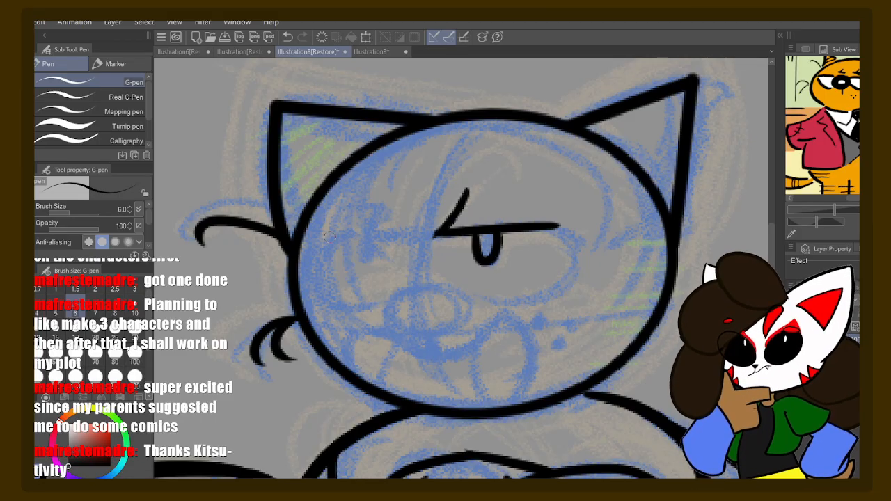
pyautogui.moveTo(327, 237); pyautogui.dragTo(409, 233)
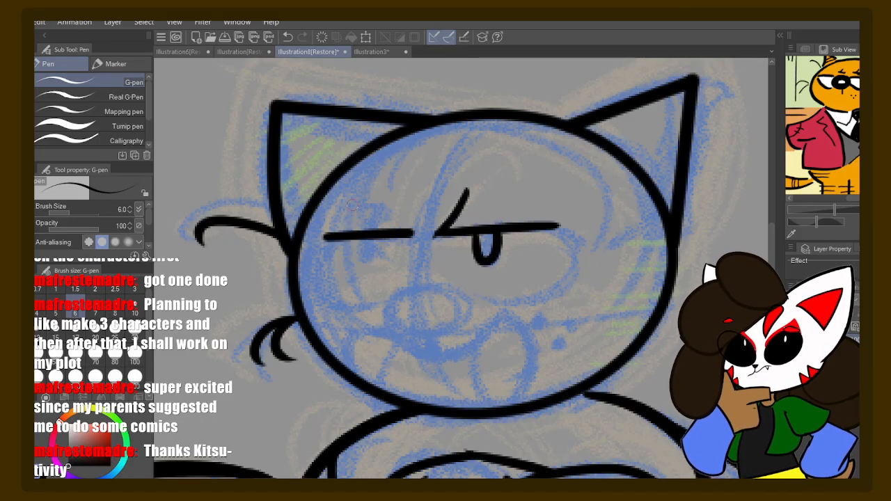
pyautogui.moveTo(353, 203); pyautogui.dragTo(323, 237)
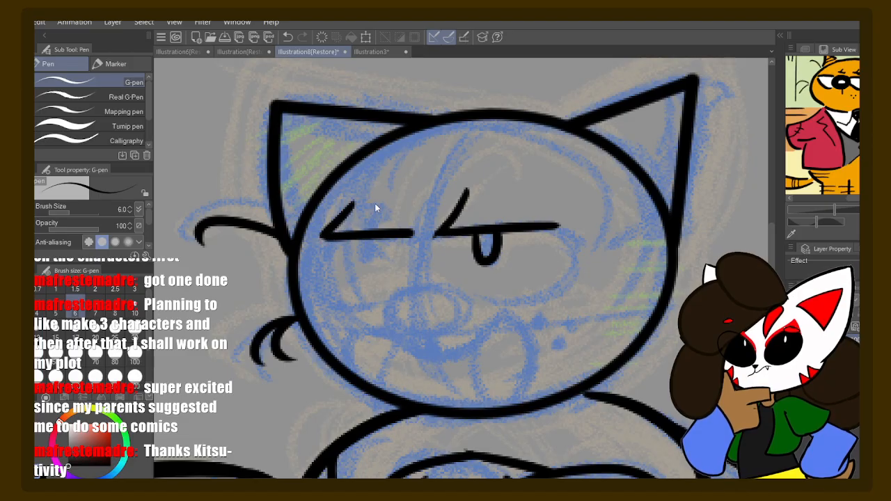
pyautogui.hotkey('ctrl', 'z')
pyautogui.moveTo(362, 185)
pyautogui.mouseDown()
pyautogui.moveTo(328, 239)
pyautogui.moveTo(360, 236)
pyautogui.moveTo(364, 263)
pyautogui.moveTo(372, 241)
pyautogui.mouseUp()
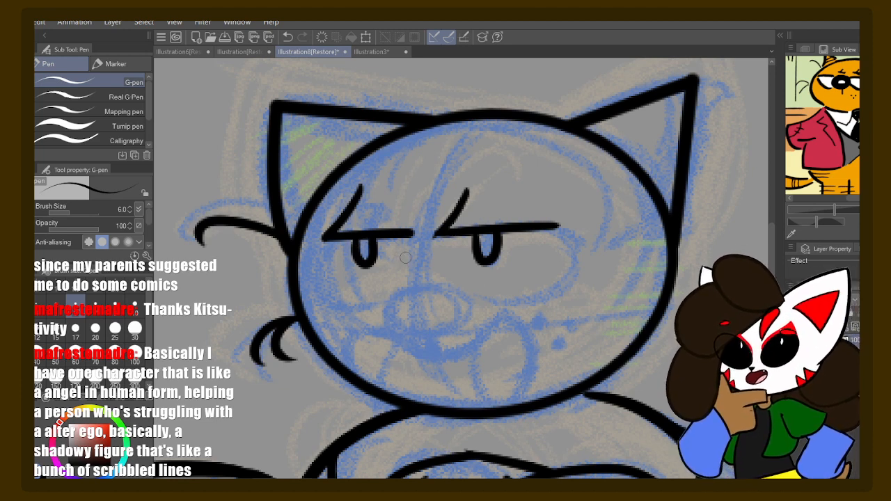
pyautogui.moveTo(449, 273); pyautogui.dragTo(444, 233)
pyautogui.hotkey('ctrl', 'z')
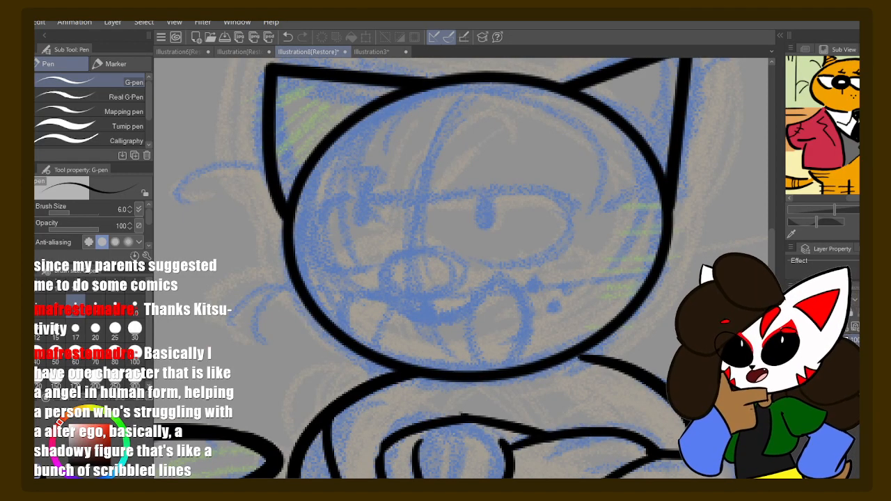
pyautogui.hotkey('ctrl', 'y')
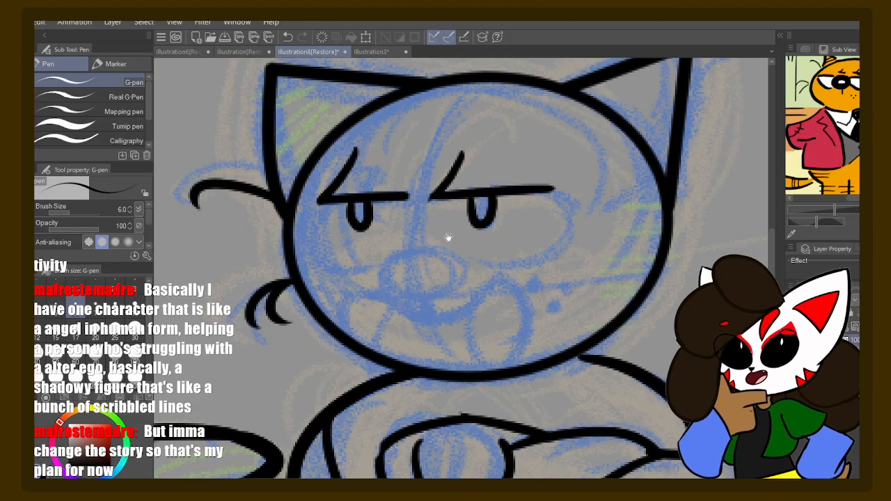
# - Ink the nose as a closed horizontal oval below the eyes with the G-pen, undoing and redrawing faulty strokes
pyautogui.moveTo(449, 237)
pyautogui.mouseDown()
pyautogui.moveTo(445, 208)
pyautogui.moveTo(376, 218)
pyautogui.moveTo(375, 256)
pyautogui.moveTo(430, 265)
pyautogui.moveTo(465, 242)
pyautogui.moveTo(452, 224)
pyautogui.moveTo(409, 206)
pyautogui.moveTo(369, 230)
pyautogui.moveTo(406, 265)
pyautogui.moveTo(471, 248)
pyautogui.moveTo(457, 213)
pyautogui.moveTo(405, 200)
pyautogui.moveTo(362, 224)
pyautogui.moveTo(404, 254)
pyautogui.moveTo(463, 241)
pyautogui.moveTo(446, 215)
pyautogui.moveTo(397, 212)
pyautogui.moveTo(402, 201)
pyautogui.moveTo(362, 233)
pyautogui.moveTo(406, 259)
pyautogui.moveTo(457, 238)
pyautogui.moveTo(448, 214)
pyautogui.moveTo(400, 206)
pyautogui.moveTo(414, 201)
pyautogui.moveTo(364, 223)
pyautogui.moveTo(392, 259)
pyautogui.moveTo(462, 240)
pyautogui.moveTo(451, 212)
pyautogui.moveTo(410, 201)
pyautogui.mouseUp()
pyautogui.hotkey('ctrl', 'z')
pyautogui.hotkey('ctrl', 'z')
pyautogui.hotkey('ctrl', 'z')
pyautogui.hotkey('ctrl', 'z')
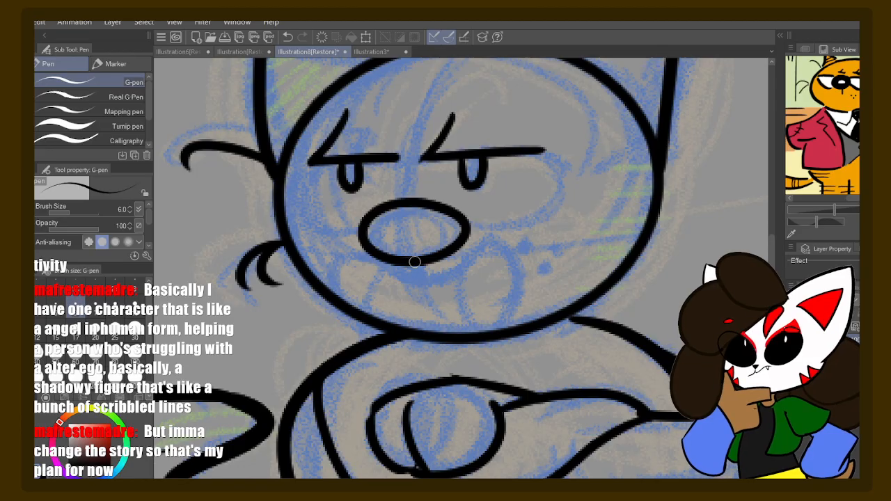
pyautogui.moveTo(416, 264); pyautogui.dragTo(426, 275)
pyautogui.moveTo(416, 245)
pyautogui.mouseDown()
pyautogui.moveTo(436, 251)
pyautogui.moveTo(469, 226)
pyautogui.moveTo(506, 219)
pyautogui.moveTo(523, 228)
pyautogui.moveTo(501, 284)
pyautogui.mouseUp()
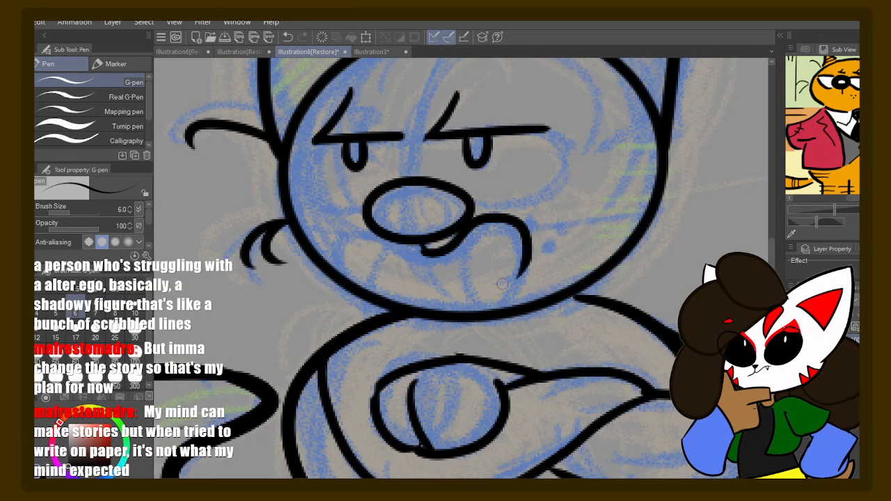
pyautogui.hotkey('ctrl', 'z')
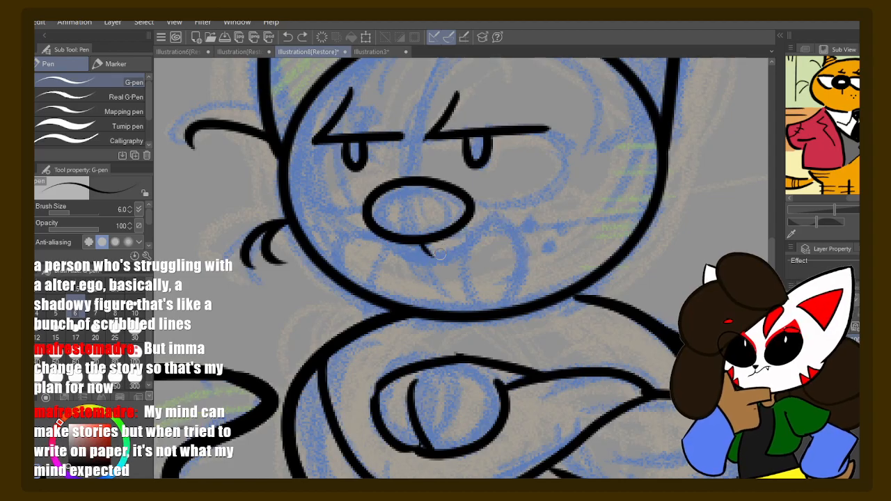
pyautogui.moveTo(425, 251)
pyautogui.mouseDown()
pyautogui.moveTo(439, 257)
pyautogui.moveTo(381, 252)
pyautogui.moveTo(355, 236)
pyautogui.moveTo(339, 262)
pyautogui.moveTo(346, 268)
pyautogui.mouseUp()
pyautogui.moveTo(396, 250)
pyautogui.mouseDown()
pyautogui.moveTo(444, 256)
pyautogui.moveTo(478, 235)
pyautogui.moveTo(515, 246)
pyautogui.moveTo(521, 269)
pyautogui.moveTo(466, 298)
pyautogui.mouseUp()
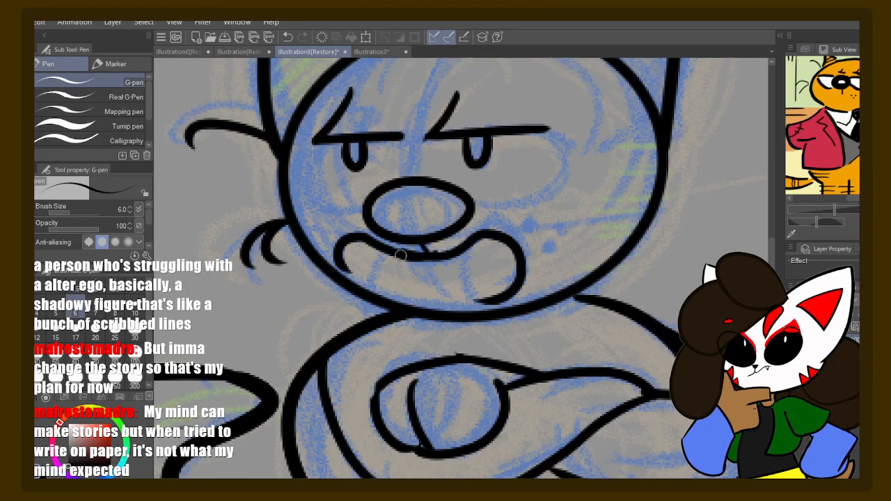
pyautogui.hotkey('ctrl', 'z')
pyautogui.moveTo(410, 256)
pyautogui.mouseDown()
pyautogui.moveTo(515, 234)
pyautogui.moveTo(531, 286)
pyautogui.moveTo(480, 303)
pyautogui.mouseUp()
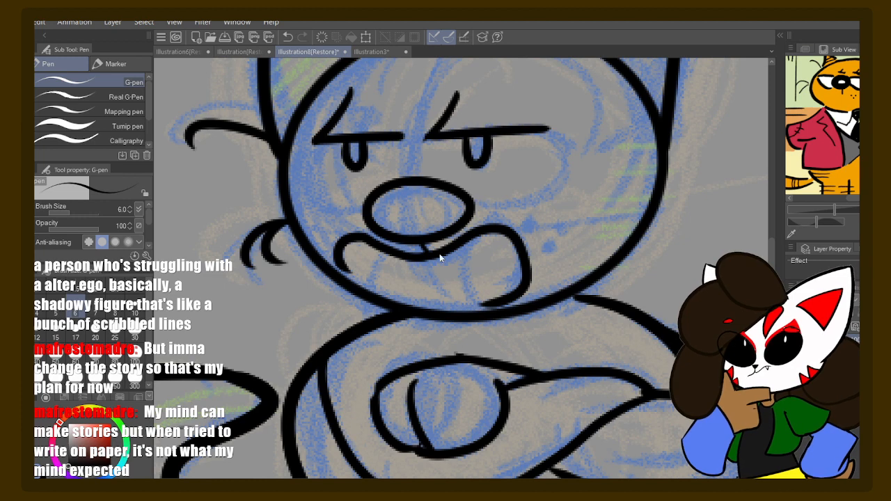
pyautogui.hotkey('ctrl', 'z')
pyautogui.moveTo(405, 257)
pyautogui.mouseDown()
pyautogui.moveTo(502, 224)
pyautogui.moveTo(525, 274)
pyautogui.moveTo(471, 308)
pyautogui.mouseUp()
pyautogui.moveTo(339, 246)
pyautogui.mouseDown()
pyautogui.moveTo(337, 258)
pyautogui.moveTo(363, 288)
pyautogui.moveTo(350, 269)
pyautogui.mouseUp()
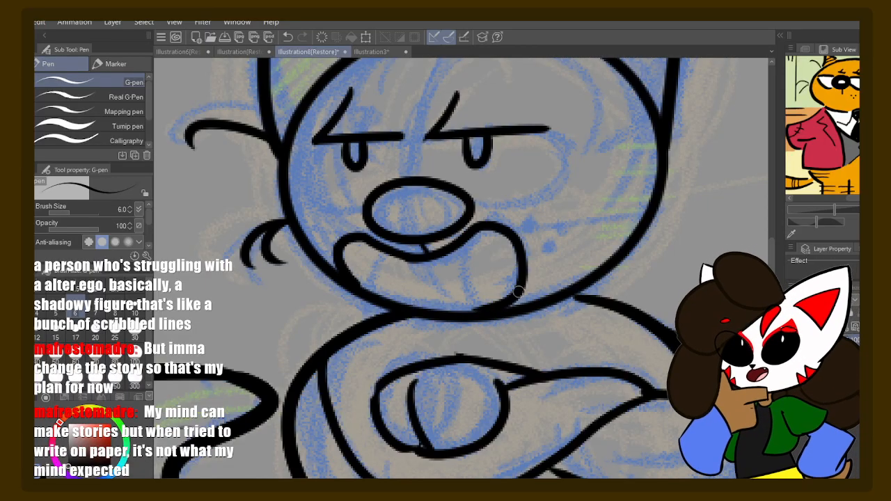
pyautogui.moveTo(377, 259); pyautogui.dragTo(368, 292)
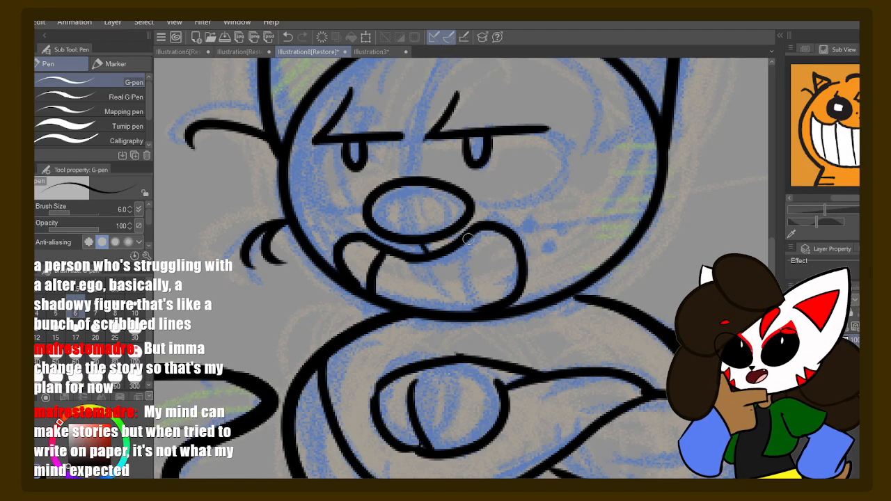
pyautogui.hotkey('ctrl', 'z')
pyautogui.hotkey('ctrl', 'z')
pyautogui.hotkey('ctrl', 'z')
pyautogui.hotkey('ctrl', 'z')
pyautogui.hotkey('ctrl', 'z')
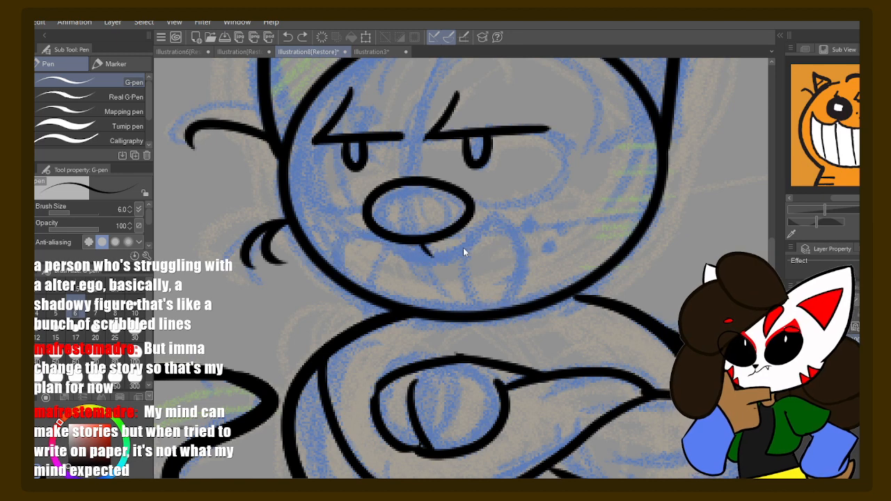
pyautogui.moveTo(425, 254)
pyautogui.mouseDown()
pyautogui.moveTo(483, 239)
pyautogui.moveTo(489, 221)
pyautogui.mouseUp()
pyautogui.moveTo(429, 255)
pyautogui.mouseDown()
pyautogui.moveTo(372, 256)
pyautogui.moveTo(351, 229)
pyautogui.mouseUp()
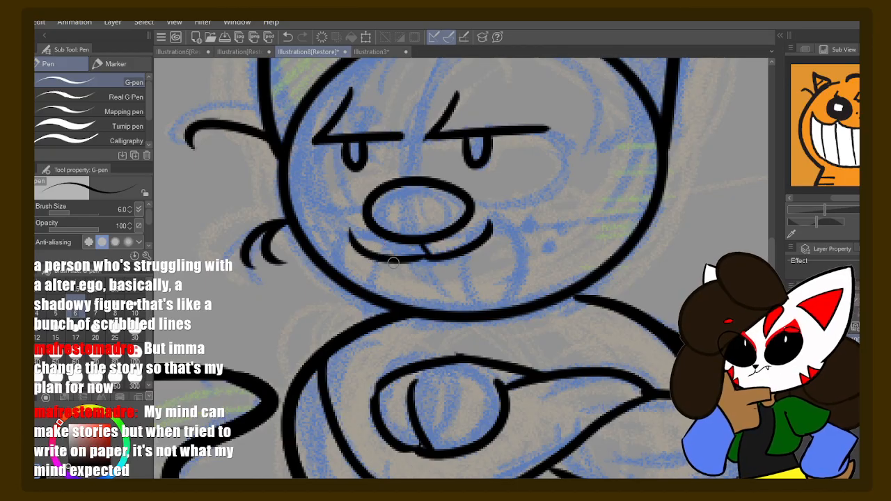
pyautogui.hotkey('ctrl', 'z')
pyautogui.hotkey('ctrl', 'z')
pyautogui.hotkey('ctrl', 'z')
pyautogui.hotkey('ctrl', 'z')
# - Ink the upper lip as two curves meeting under the nose, redoing the left one, and add the mouth's curved sides down to the chin
pyautogui.moveTo(422, 245)
pyautogui.mouseDown()
pyautogui.moveTo(449, 258)
pyautogui.moveTo(482, 244)
pyautogui.moveTo(494, 220)
pyautogui.mouseUp()
pyautogui.moveTo(424, 251)
pyautogui.mouseDown()
pyautogui.moveTo(374, 265)
pyautogui.moveTo(353, 250)
pyautogui.moveTo(354, 227)
pyautogui.mouseUp()
pyautogui.hotkey('ctrl', 'z')
pyautogui.moveTo(425, 249)
pyautogui.mouseDown()
pyautogui.moveTo(373, 255)
pyautogui.moveTo(353, 228)
pyautogui.mouseUp()
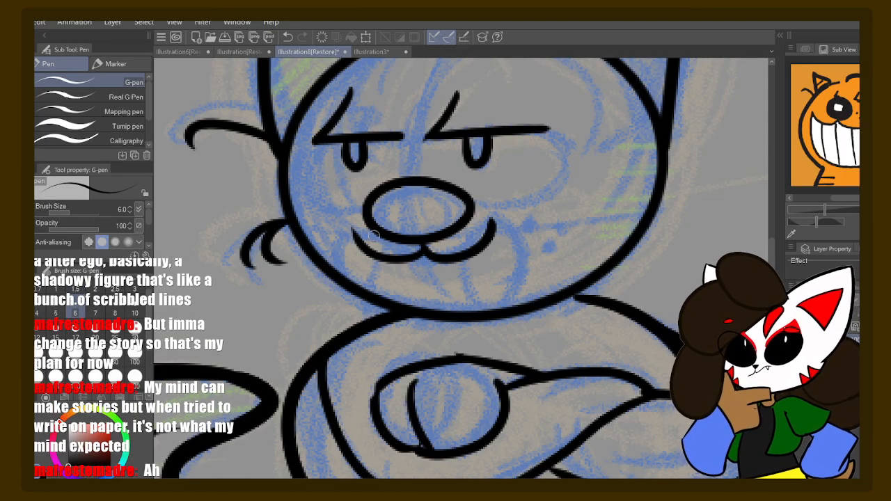
pyautogui.moveTo(492, 217)
pyautogui.mouseDown()
pyautogui.moveTo(518, 261)
pyautogui.moveTo(515, 306)
pyautogui.mouseUp()
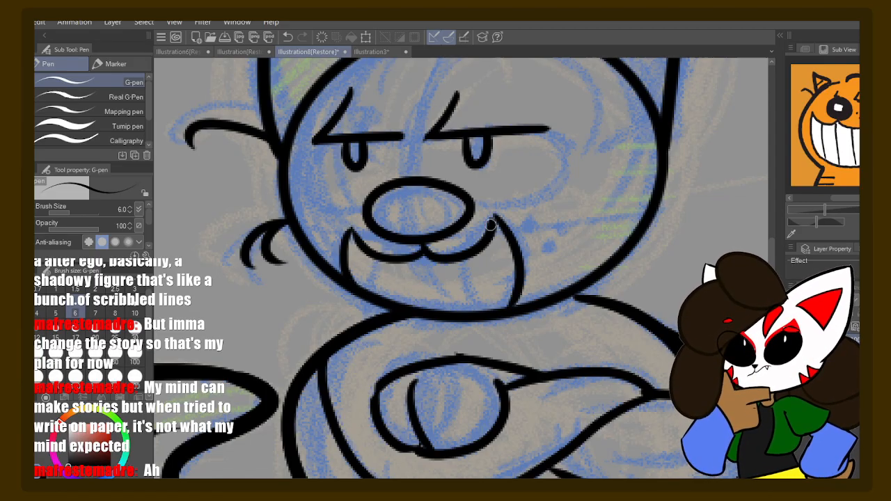
# - Ink four slightly curved vertical lines inside the mouth to divide the grin into teeth
pyautogui.moveTo(492, 216)
pyautogui.mouseDown()
pyautogui.moveTo(477, 269)
pyautogui.moveTo(483, 313)
pyautogui.mouseUp()
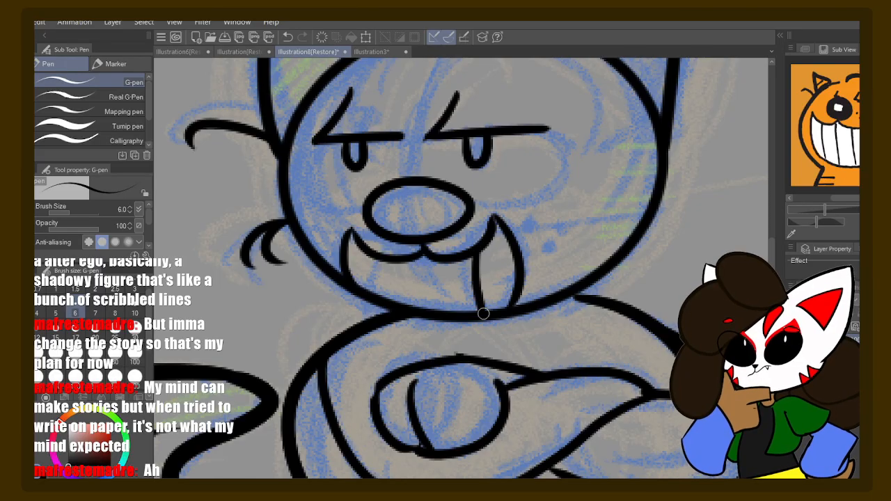
pyautogui.moveTo(427, 250); pyautogui.dragTo(429, 311)
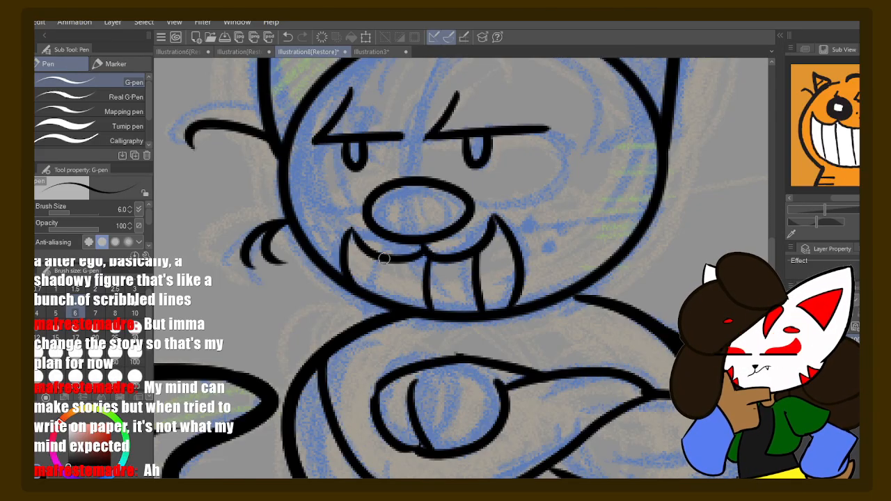
pyautogui.moveTo(383, 258); pyautogui.dragTo(383, 297)
pyautogui.moveTo(357, 245); pyautogui.dragTo(360, 284)
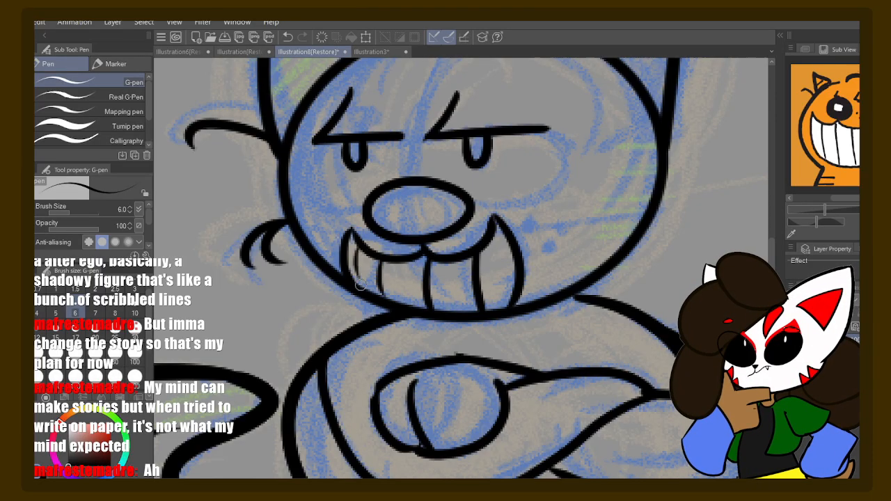
pyautogui.moveTo(463, 141); pyautogui.dragTo(457, 223)
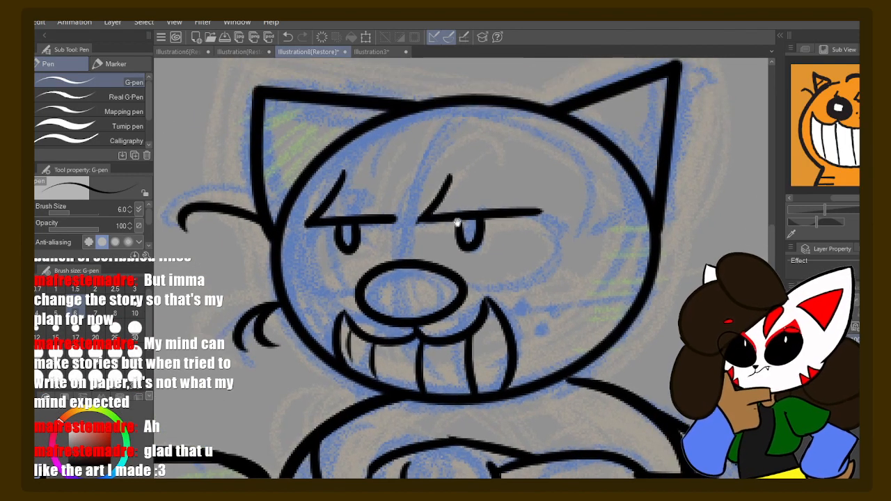
# - Ink a curved arc across the upper forehead and, back in the drawing program, three small dots on the cheek beside the nose
pyautogui.moveTo(437, 137)
pyautogui.mouseDown()
pyautogui.moveTo(475, 111)
pyautogui.moveTo(519, 114)
pyautogui.moveTo(549, 130)
pyautogui.moveTo(561, 162)
pyautogui.mouseUp()
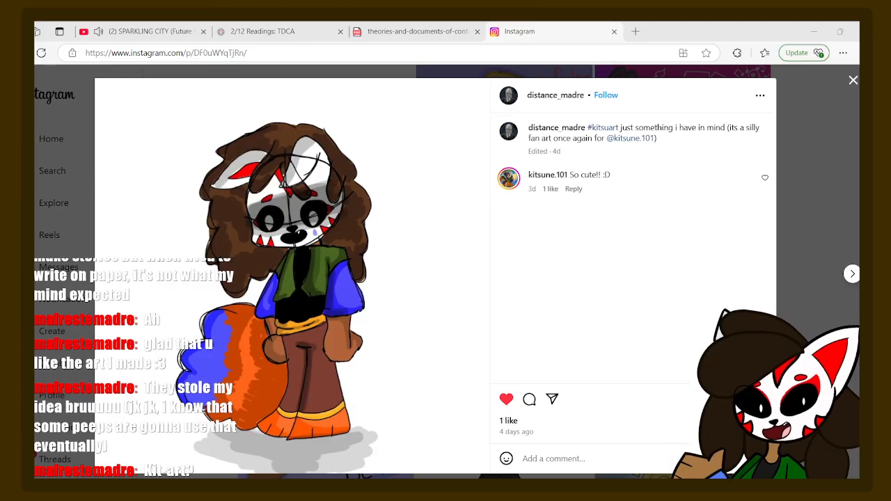
pyautogui.hotkey('alt', 'Tab')
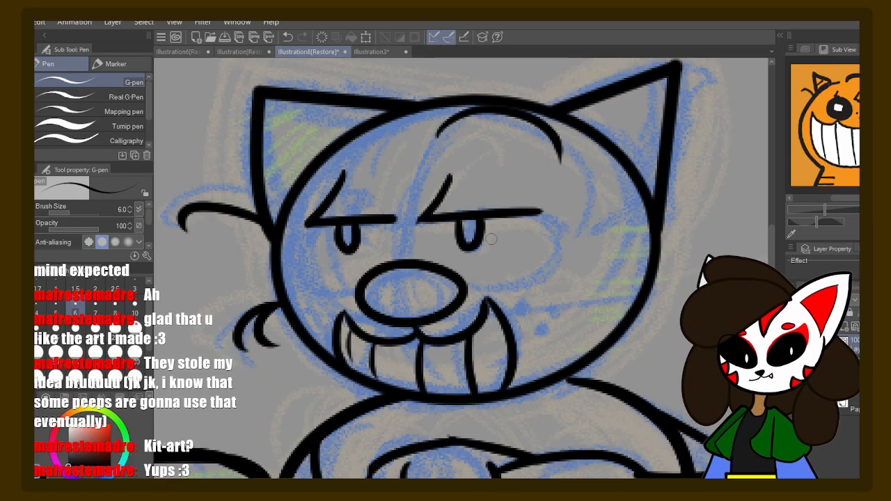
pyautogui.moveTo(496, 281); pyautogui.dragTo(507, 260)
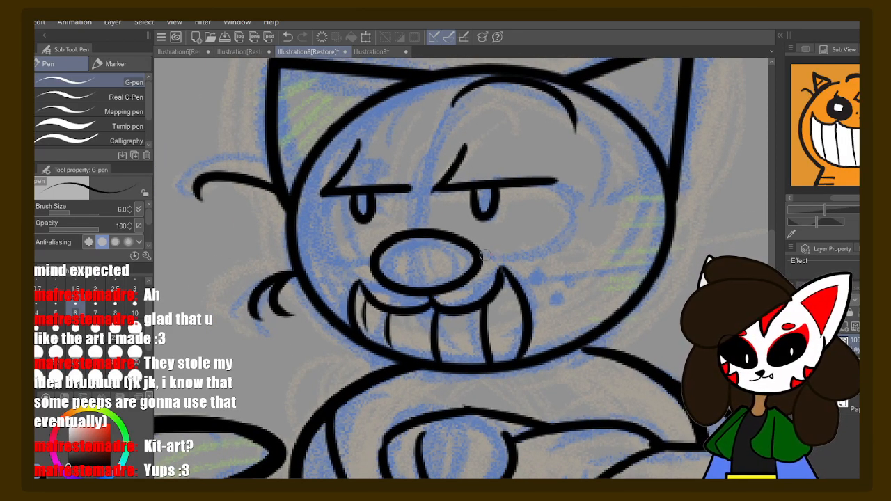
pyautogui.click(495, 252)
pyautogui.click(515, 249)
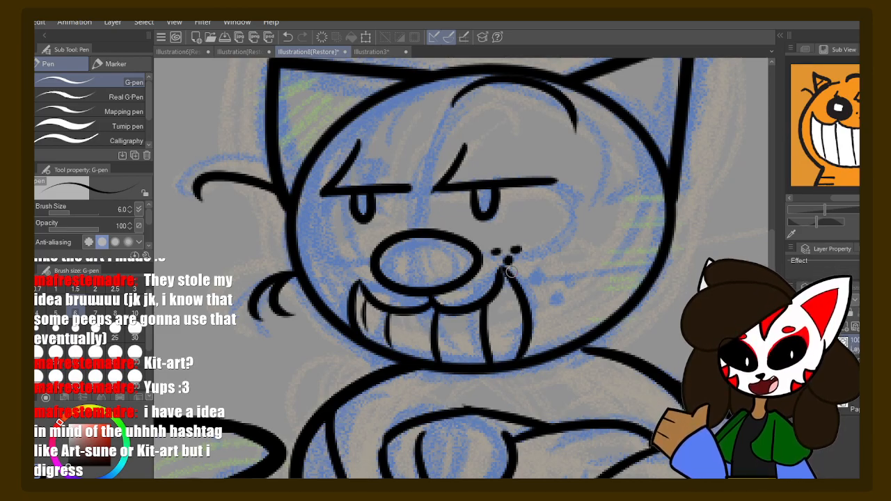
pyautogui.press('e')
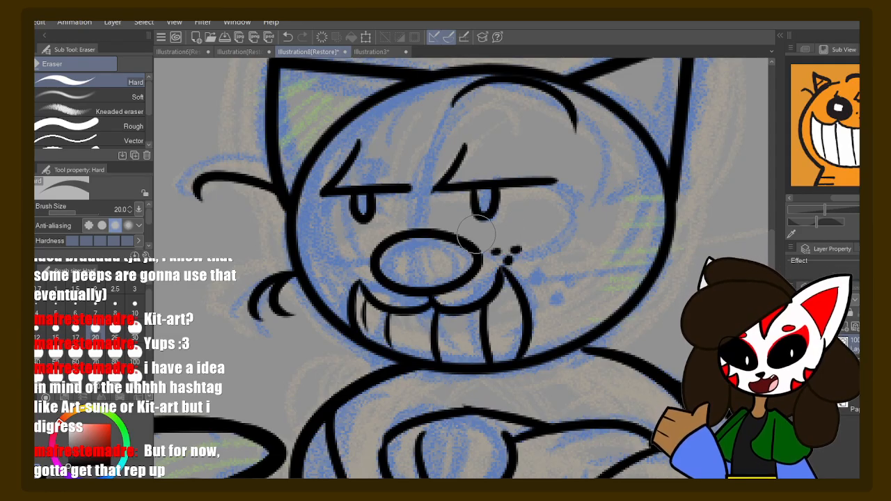
pyautogui.press('p')
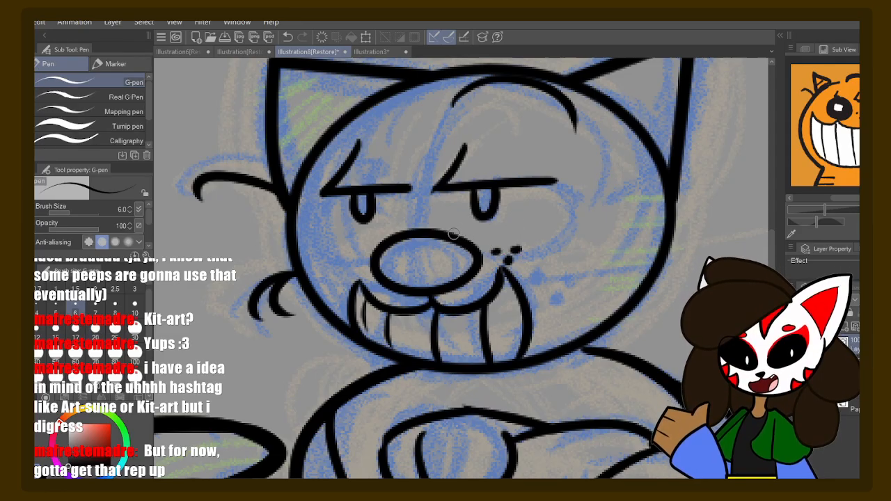
pyautogui.moveTo(519, 303); pyautogui.dragTo(476, 230)
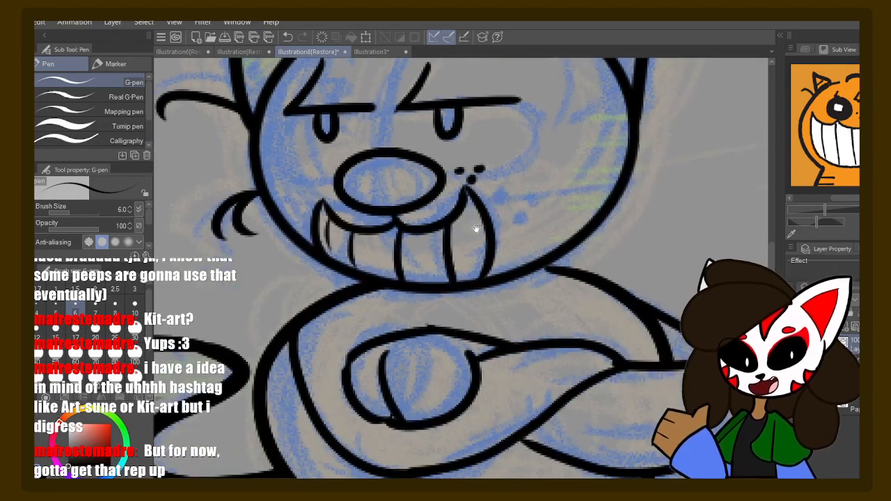
pyautogui.moveTo(449, 267)
pyautogui.mouseDown()
pyautogui.moveTo(455, 255)
pyautogui.moveTo(481, 309)
pyautogui.moveTo(461, 335)
pyautogui.moveTo(436, 283)
pyautogui.mouseUp()
pyautogui.press('y')
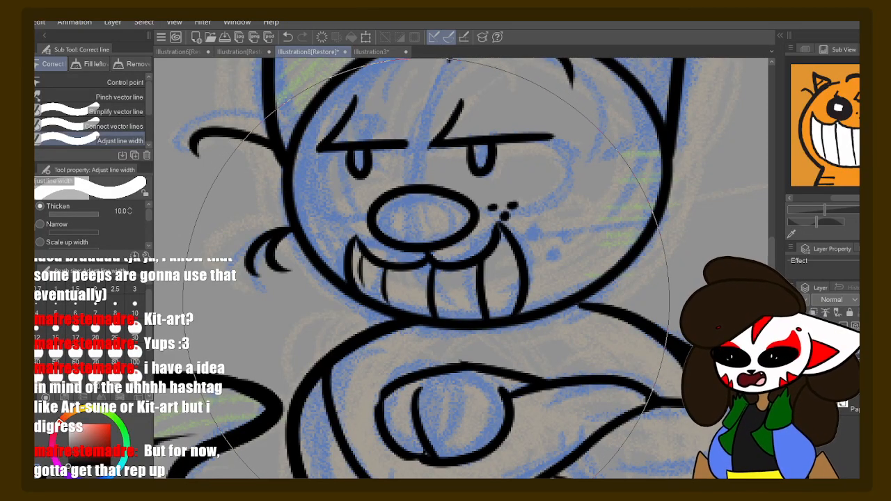
pyautogui.press('p')
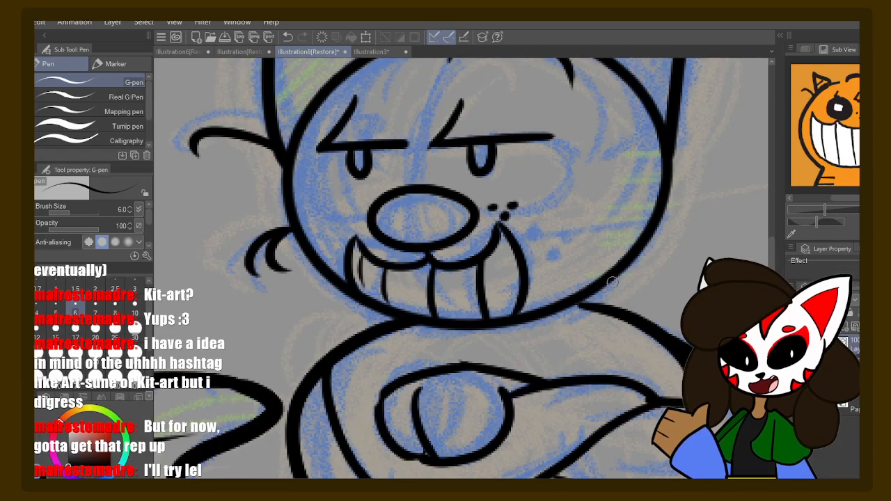
pyautogui.scroll(-4, 616, 306)
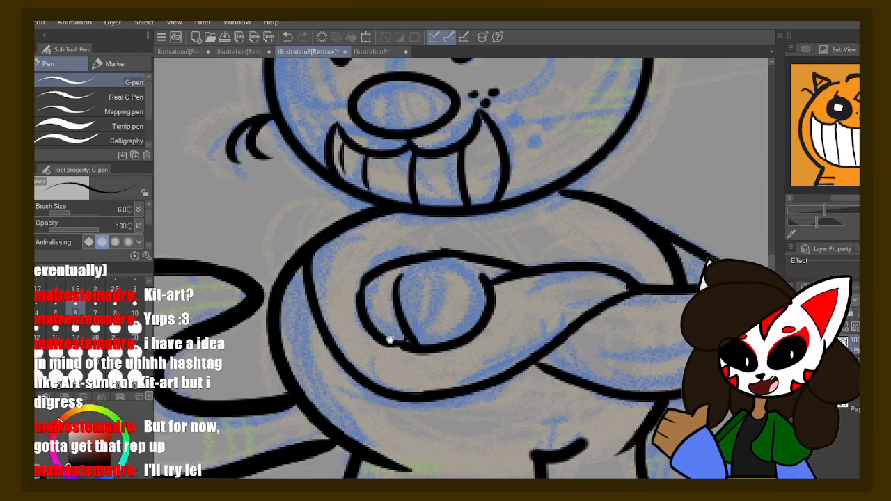
pyautogui.moveTo(389, 340); pyautogui.dragTo(421, 241)
pyautogui.moveTo(441, 295); pyautogui.dragTo(559, 297)
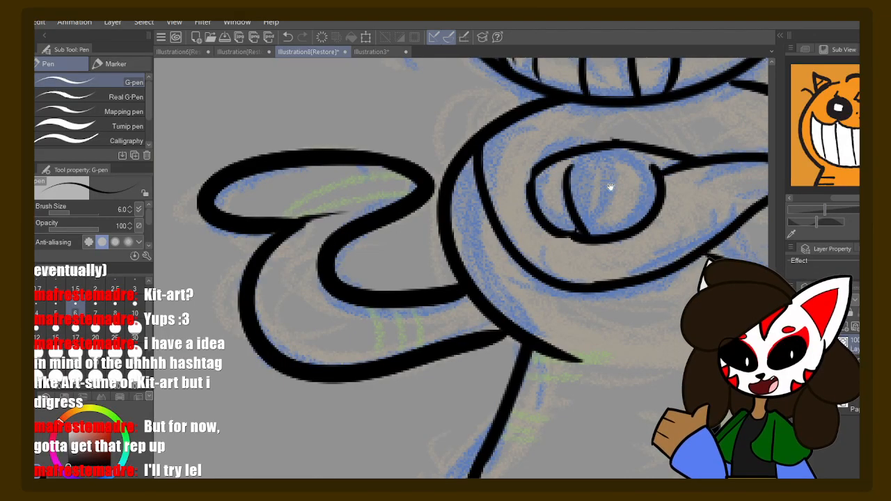
pyautogui.scroll(10, 513, 264)
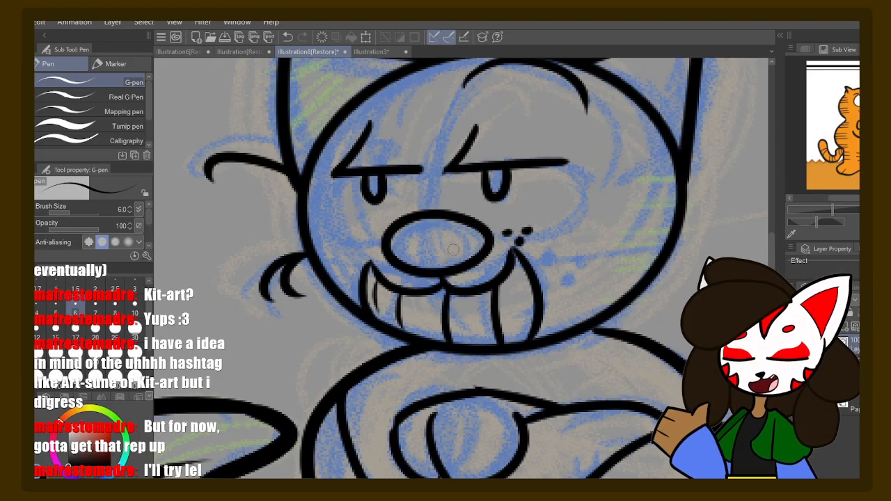
# - Undo the thick nose stroke and ink a small four-sided highlight inside the nose with the G-pen at size 3
pyautogui.moveTo(416, 230); pyautogui.dragTo(437, 231)
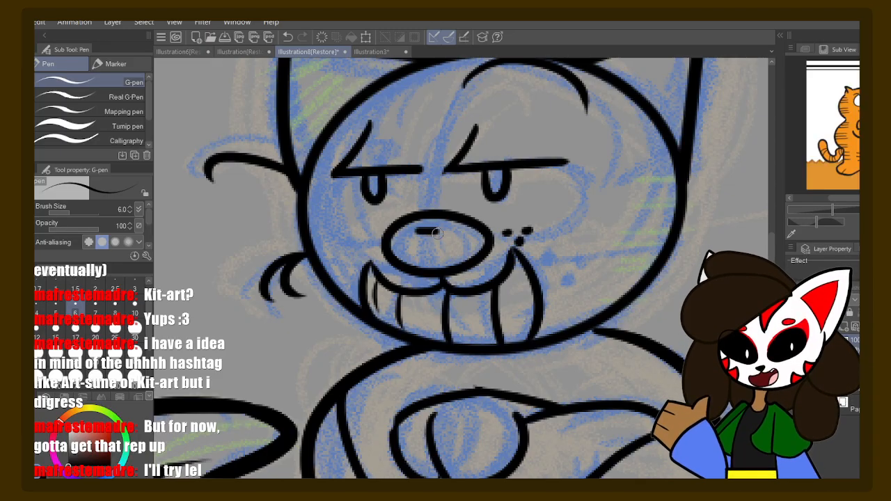
pyautogui.hotkey('ctrl', 'z')
pyautogui.click(134, 288)
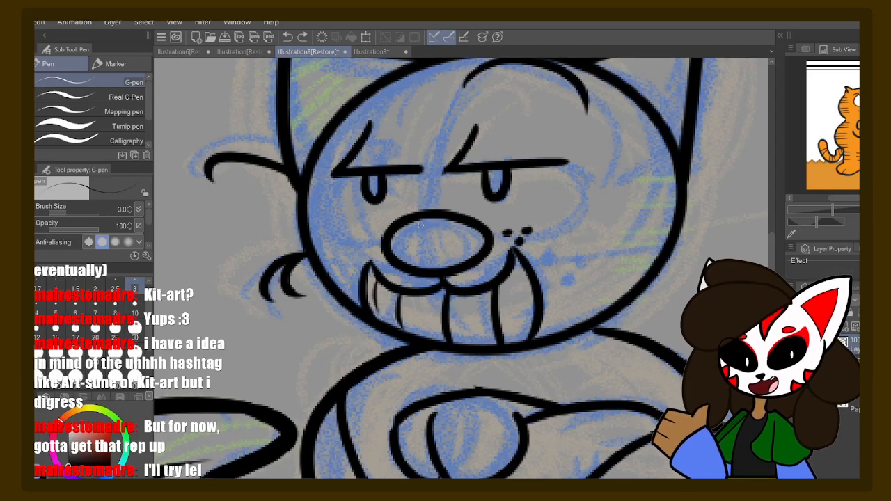
pyautogui.moveTo(419, 224)
pyautogui.mouseDown()
pyautogui.moveTo(441, 223)
pyautogui.moveTo(417, 233)
pyautogui.mouseUp()
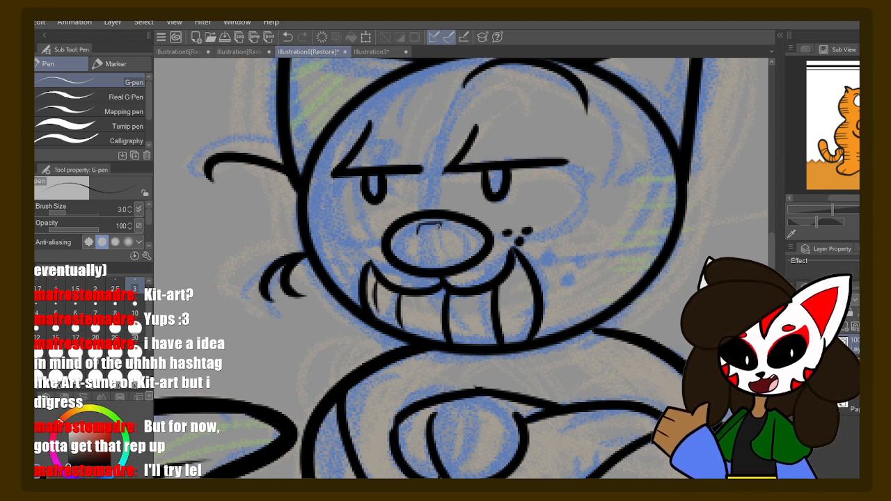
pyautogui.moveTo(439, 224); pyautogui.dragTo(420, 235)
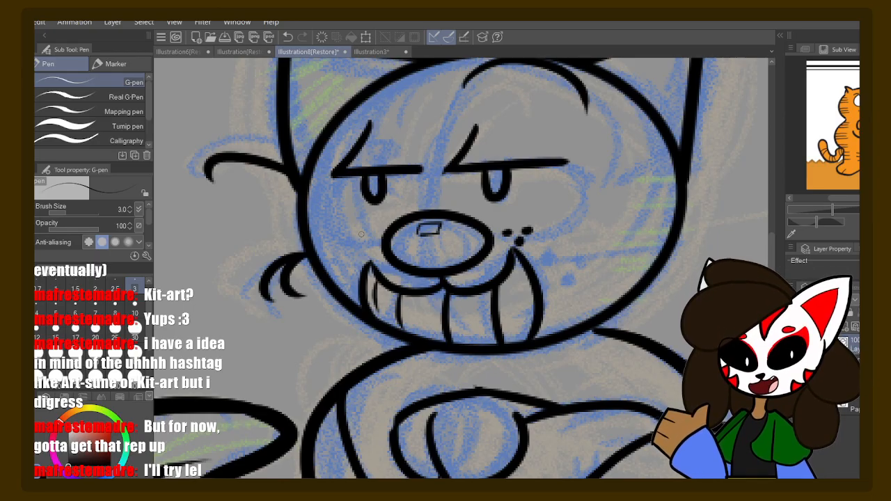
# - Look over the inked head, crossed arms, tail and legs for missing details, comparing them with the orange cat reference images
pyautogui.moveTo(544, 385); pyautogui.dragTo(494, 258)
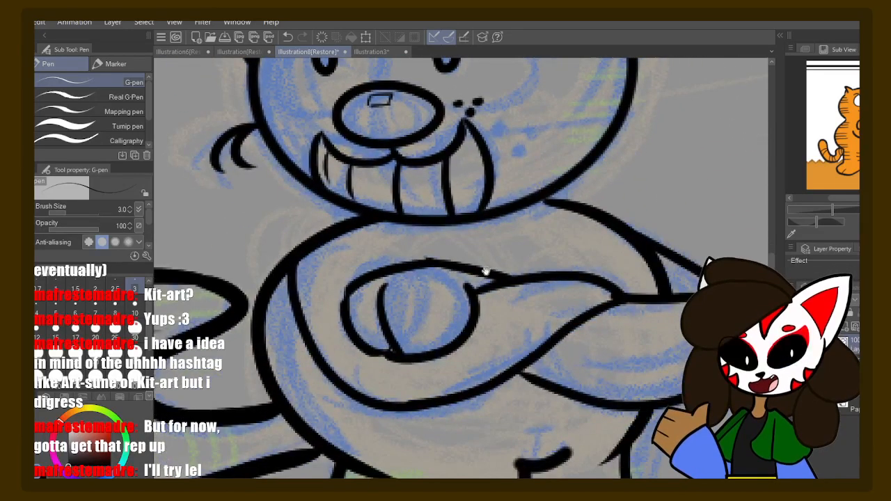
pyautogui.moveTo(468, 304); pyautogui.dragTo(485, 269)
pyautogui.moveTo(458, 319); pyautogui.dragTo(478, 216)
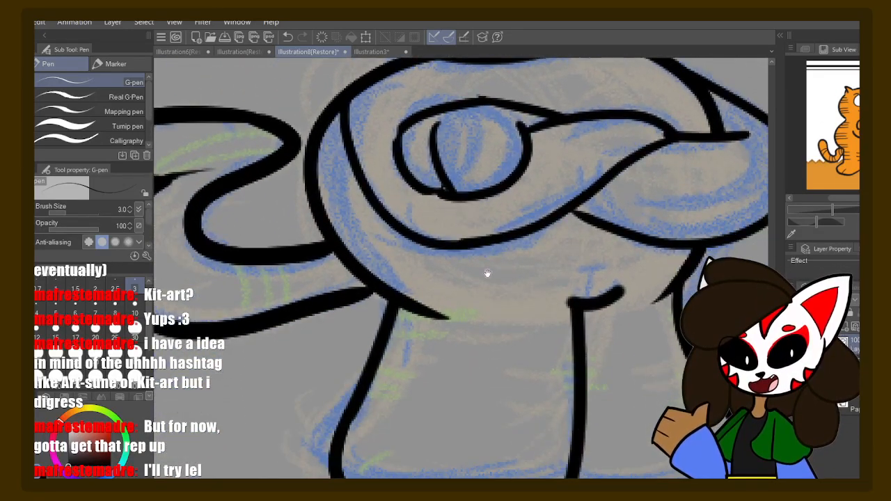
pyautogui.moveTo(475, 343); pyautogui.dragTo(537, 350)
pyautogui.moveTo(452, 193); pyautogui.dragTo(527, 296)
pyautogui.moveTo(550, 136); pyautogui.dragTo(427, 421)
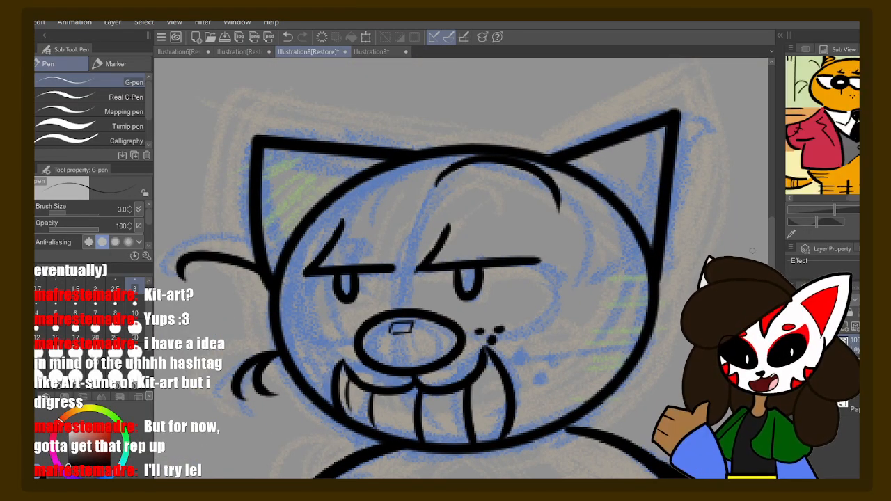
pyautogui.moveTo(503, 355); pyautogui.dragTo(568, 284)
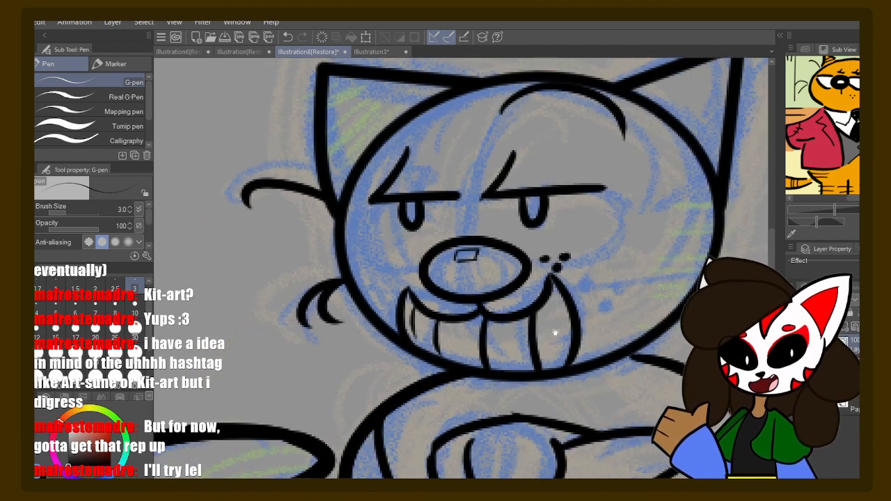
pyautogui.moveTo(550, 380); pyautogui.dragTo(518, 172)
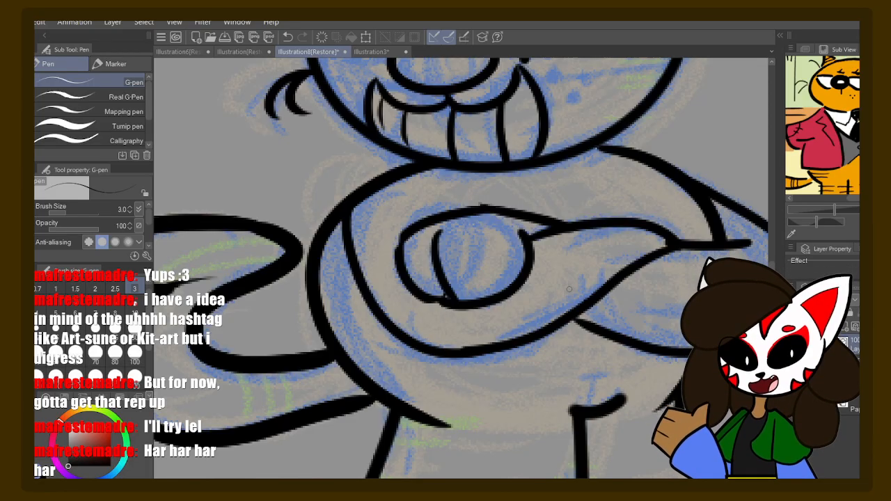
pyautogui.moveTo(577, 317); pyautogui.dragTo(539, 242)
pyautogui.moveTo(548, 325); pyautogui.dragTo(581, 248)
pyautogui.moveTo(554, 198)
pyautogui.mouseDown()
pyautogui.moveTo(576, 268)
pyautogui.moveTo(527, 318)
pyautogui.mouseUp()
pyautogui.moveTo(490, 230); pyautogui.dragTo(477, 363)
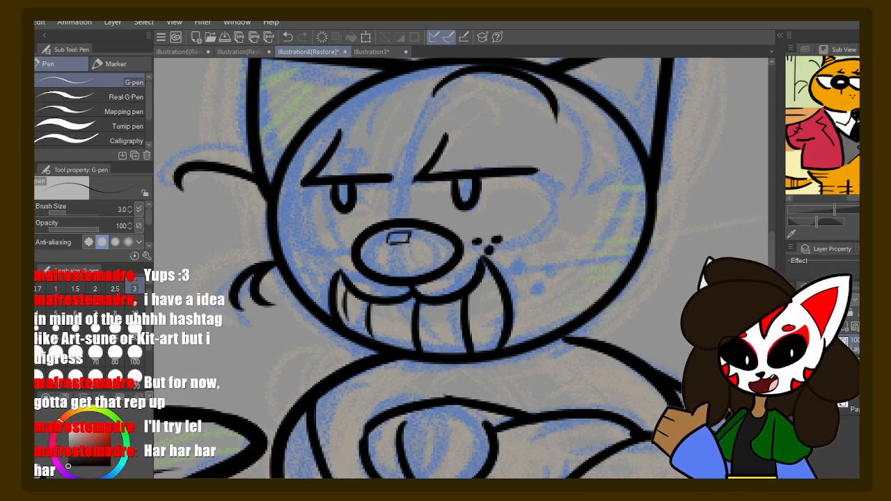
pyautogui.press('Delete')
pyautogui.hotkey('ctrl', 'z')
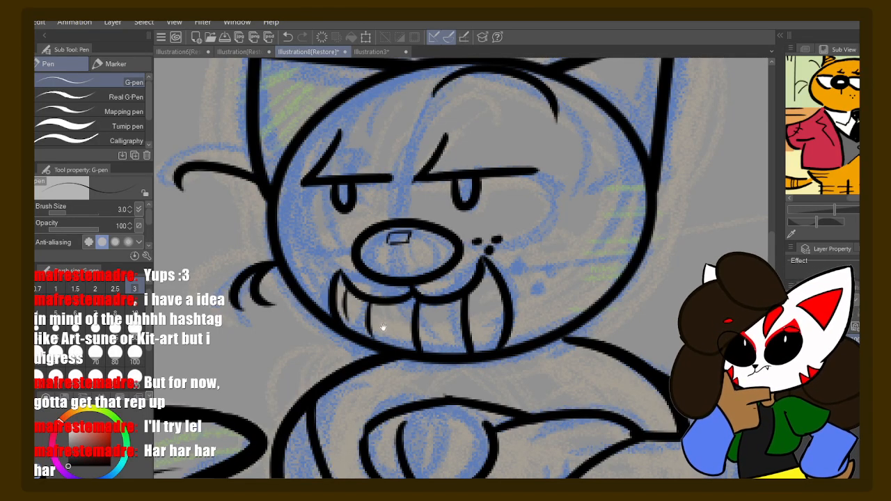
pyautogui.moveTo(378, 324); pyautogui.dragTo(527, 277)
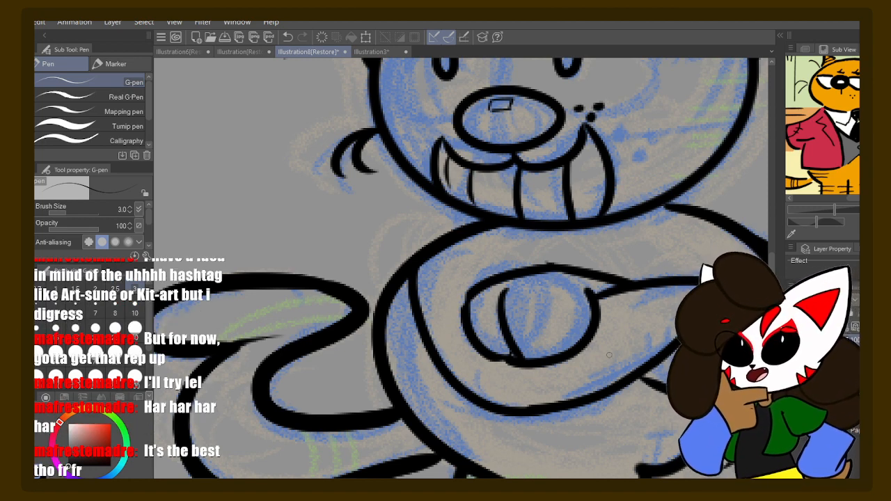
pyautogui.moveTo(371, 332)
pyautogui.mouseDown()
pyautogui.moveTo(448, 308)
pyautogui.moveTo(476, 280)
pyautogui.mouseUp()
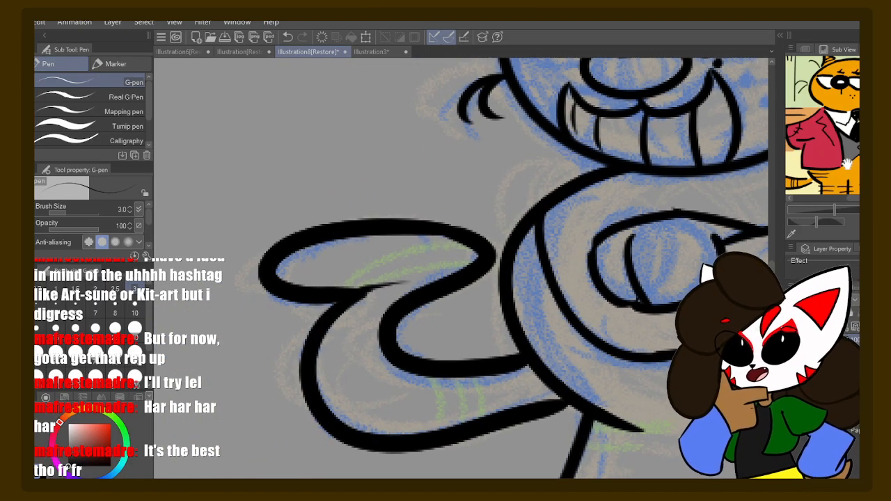
pyautogui.moveTo(840, 185); pyautogui.dragTo(839, 165)
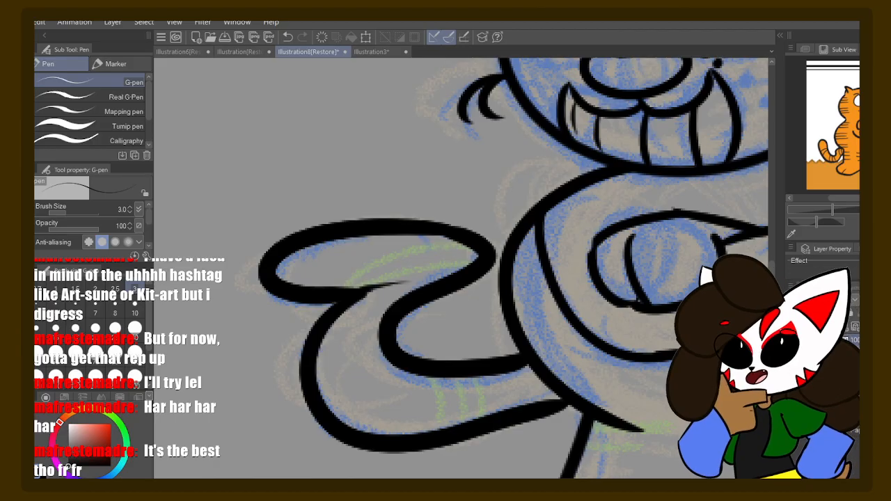
pyautogui.moveTo(851, 192); pyautogui.dragTo(838, 208)
pyautogui.scroll(10, 541, 253)
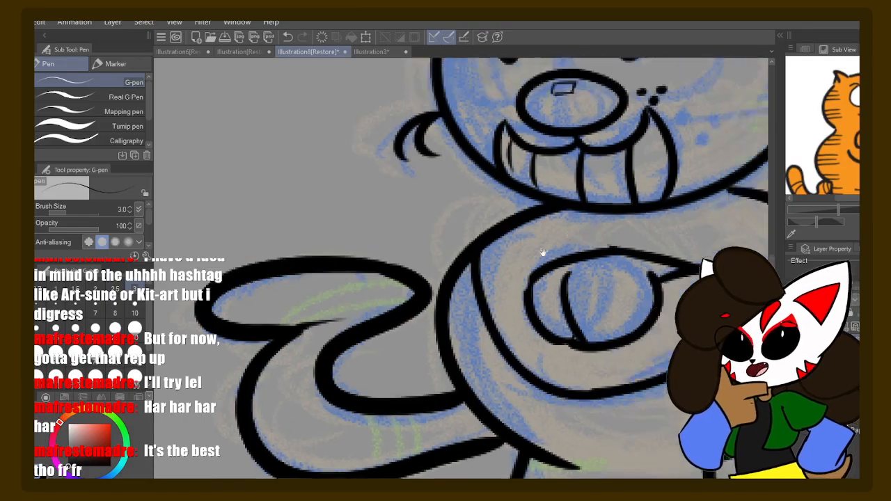
# - Ink six short horizontal fur stripes down the right side of the head with the Straight line tool at size 5, redoing the first
pyautogui.press('u')
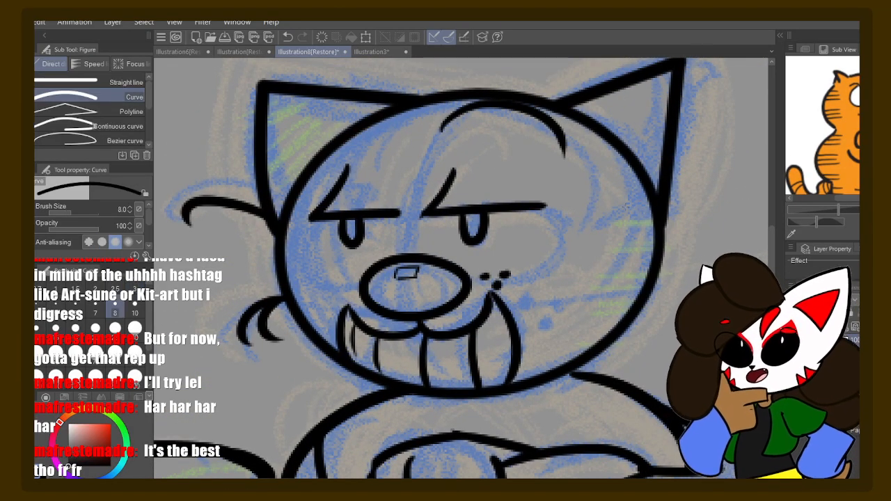
pyautogui.click(120, 84)
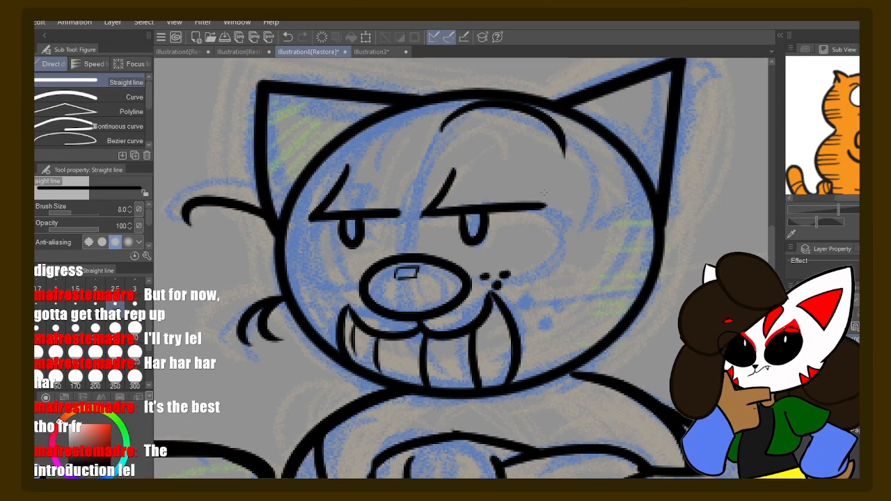
pyautogui.click(55, 305)
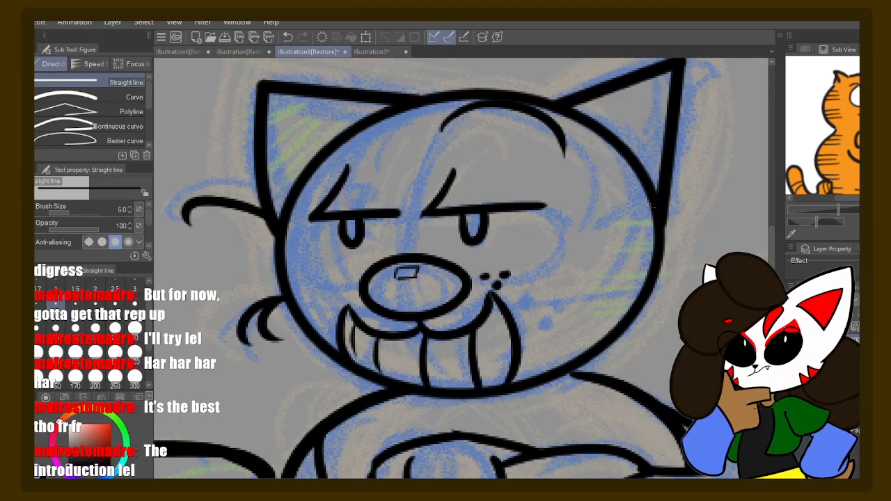
pyautogui.moveTo(586, 215)
pyautogui.mouseDown()
pyautogui.moveTo(657, 213)
pyautogui.moveTo(631, 205)
pyautogui.moveTo(660, 206)
pyautogui.moveTo(652, 206)
pyautogui.mouseUp()
pyautogui.hotkey('ctrl', 'z')
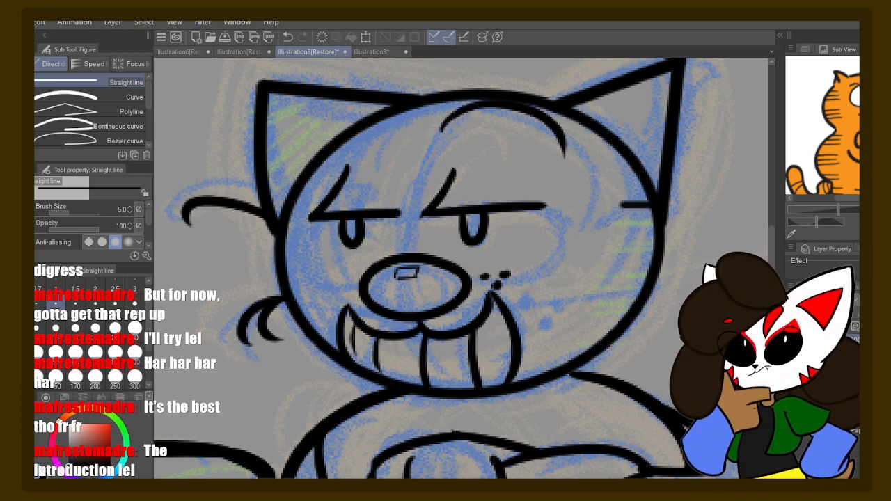
pyautogui.moveTo(600, 225)
pyautogui.mouseDown()
pyautogui.moveTo(656, 222)
pyautogui.moveTo(649, 226)
pyautogui.mouseUp()
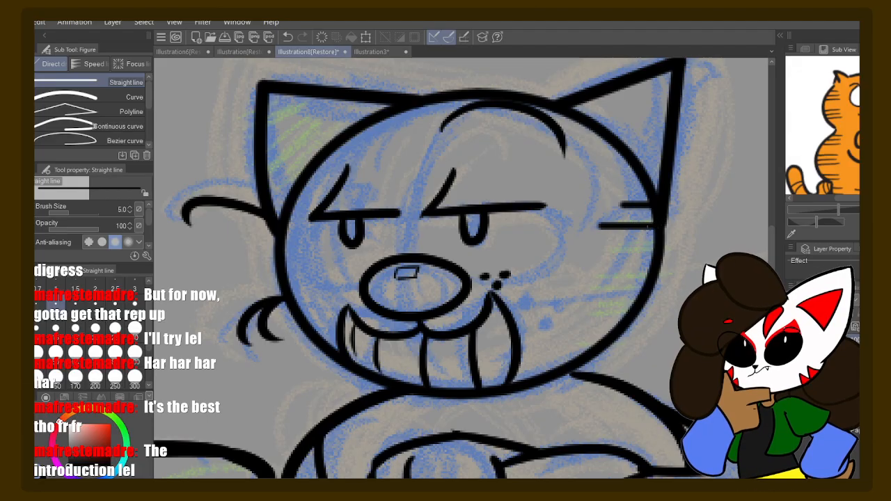
pyautogui.moveTo(597, 242); pyautogui.dragTo(657, 243)
pyautogui.moveTo(590, 275); pyautogui.dragTo(653, 275)
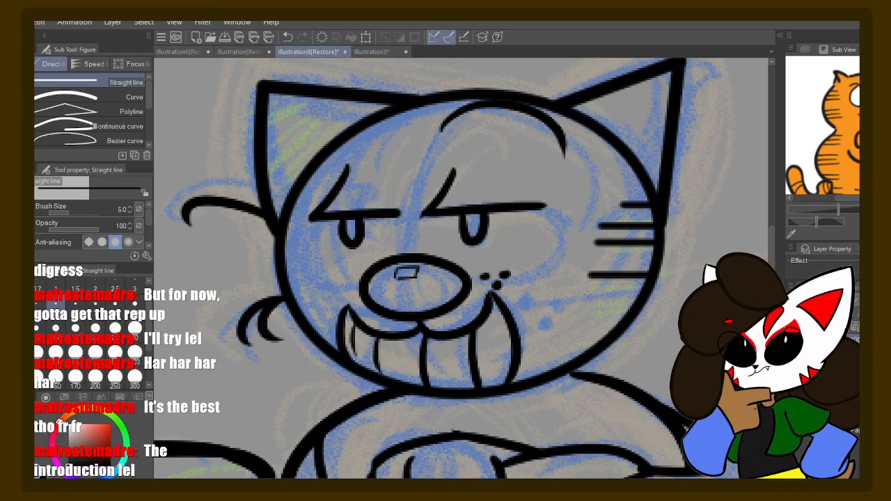
pyautogui.moveTo(586, 298); pyautogui.dragTo(646, 297)
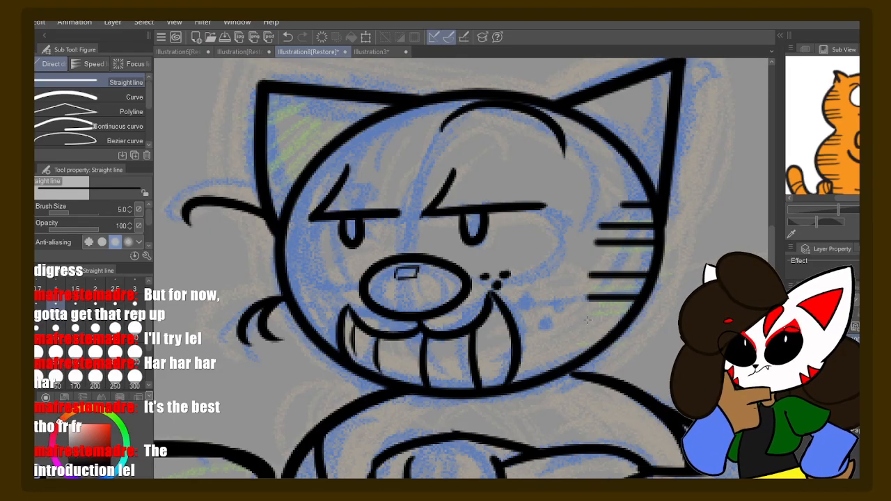
pyautogui.moveTo(587, 320); pyautogui.dragTo(633, 321)
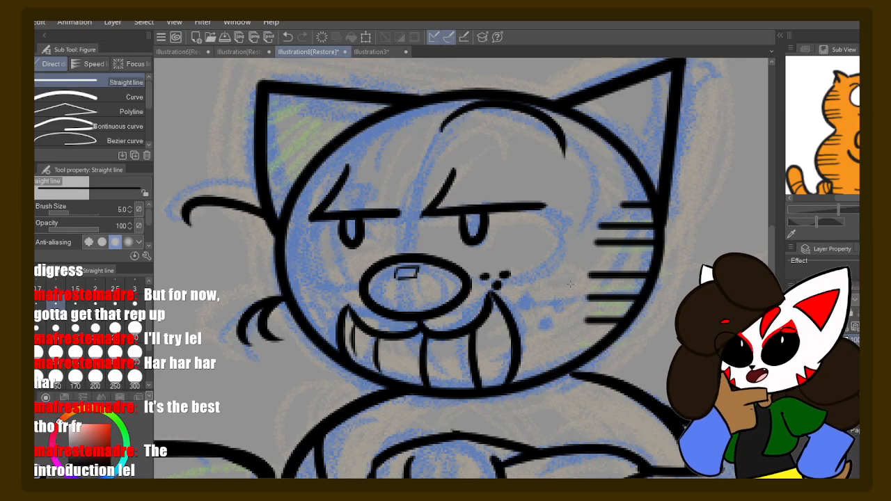
# - Undo the six straight-line fur stripes on the right side of the head
pyautogui.moveTo(563, 325); pyautogui.dragTo(559, 275)
pyautogui.hotkey('ctrl', 'z')
pyautogui.hotkey('ctrl', 'z')
pyautogui.hotkey('ctrl', 'z')
pyautogui.hotkey('ctrl', 'z')
pyautogui.hotkey('ctrl', 'z')
pyautogui.hotkey('ctrl', 'z')
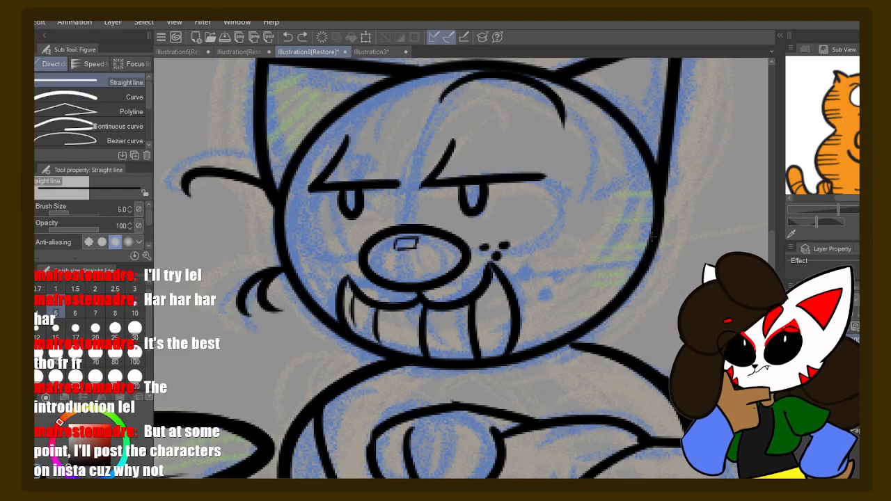
# - Ink six thin horizontal fur stripes down the head's right side with the G-pen at size 3, redoing the third and trimming the overshoot
pyautogui.press('p')
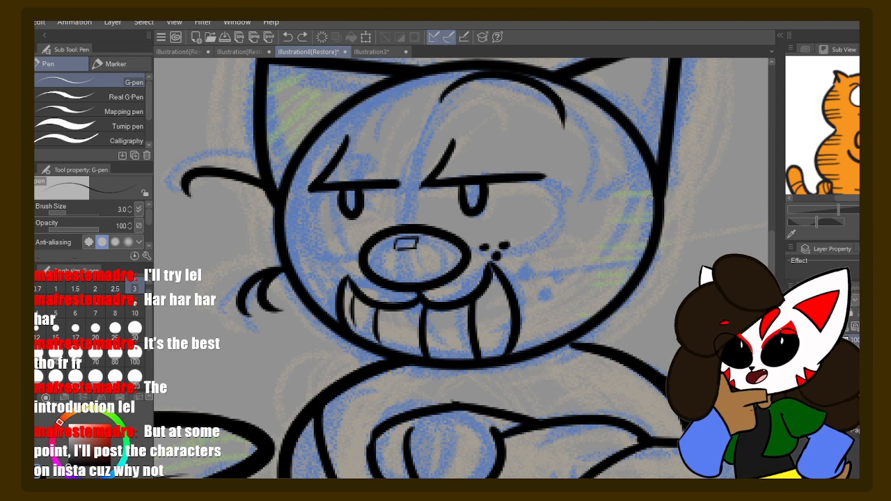
pyautogui.moveTo(619, 186); pyautogui.dragTo(651, 186)
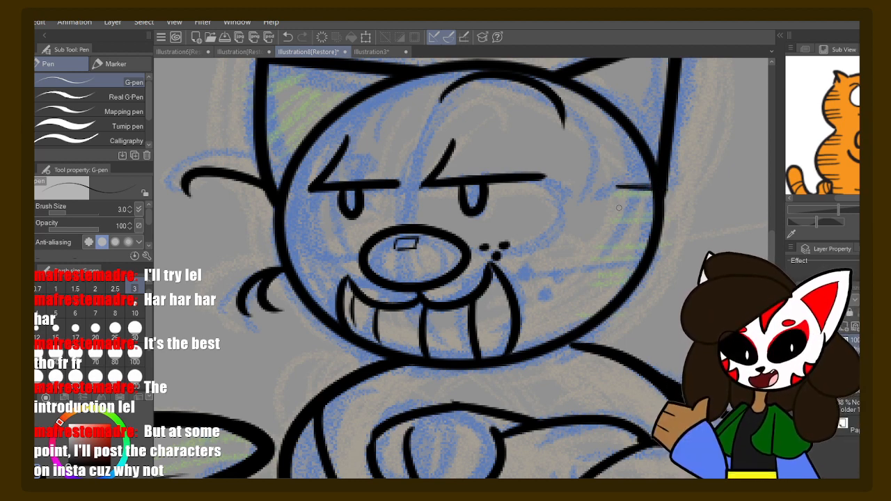
pyautogui.moveTo(593, 206); pyautogui.dragTo(655, 203)
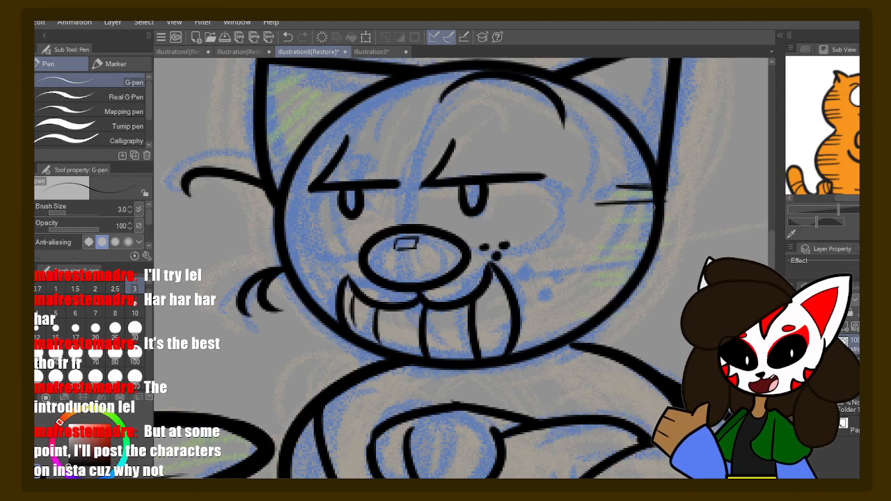
pyautogui.moveTo(592, 224); pyautogui.dragTo(659, 229)
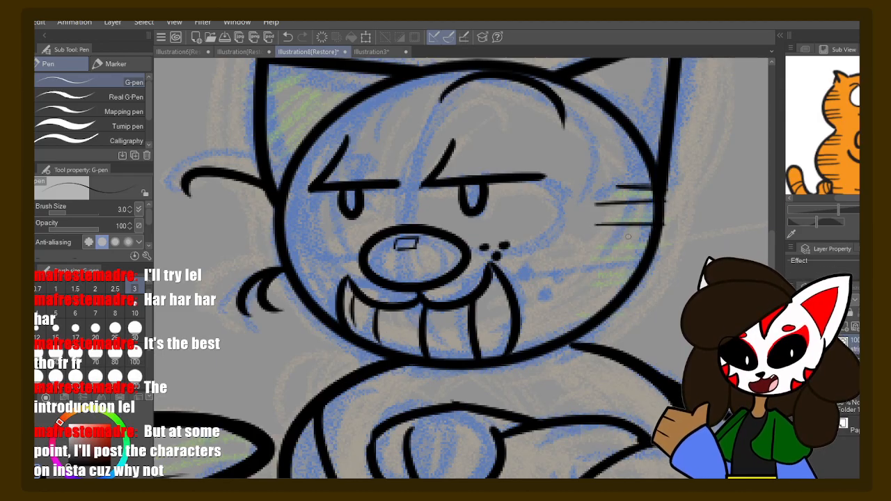
pyautogui.hotkey('ctrl', 'z')
pyautogui.moveTo(595, 216); pyautogui.dragTo(658, 219)
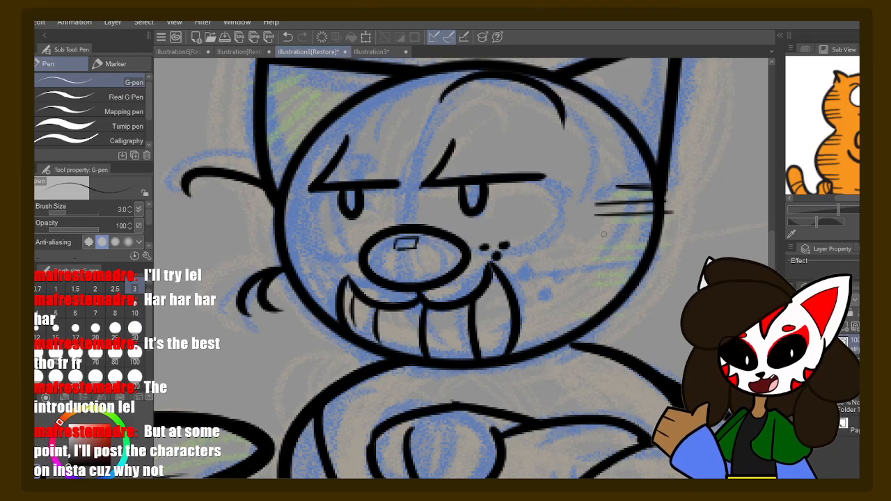
pyautogui.moveTo(591, 244); pyautogui.dragTo(655, 246)
pyautogui.moveTo(590, 260); pyautogui.dragTo(653, 259)
pyautogui.moveTo(593, 277); pyautogui.dragTo(630, 282)
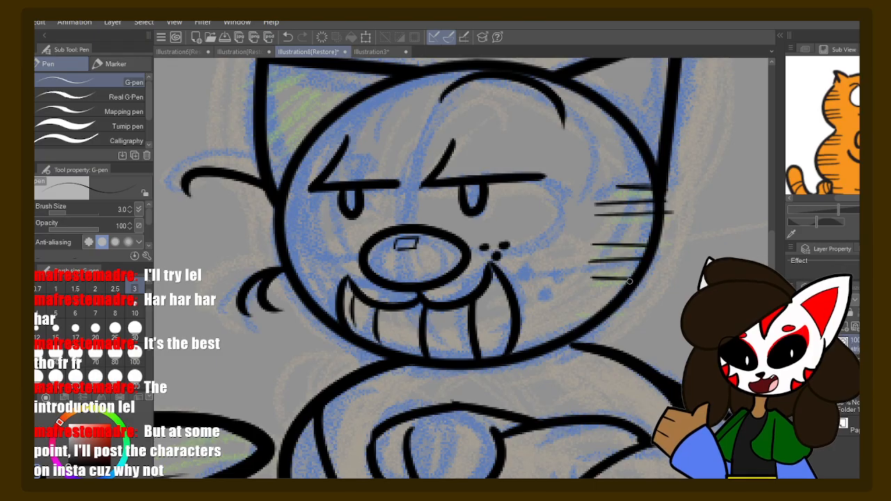
pyautogui.press('e')
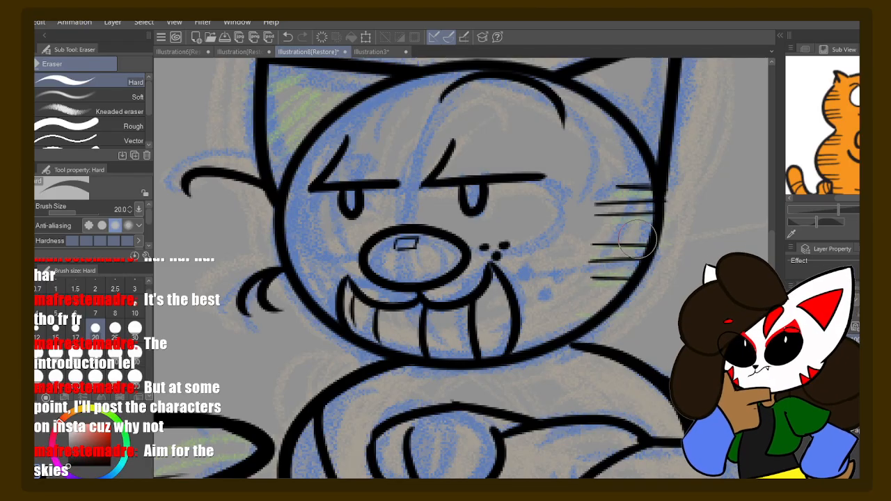
pyautogui.press('p')
# - Ink three short thin horizontal fur stripes inward from each side of the waist, below the crossed arms
pyautogui.scroll(-4, 623, 262)
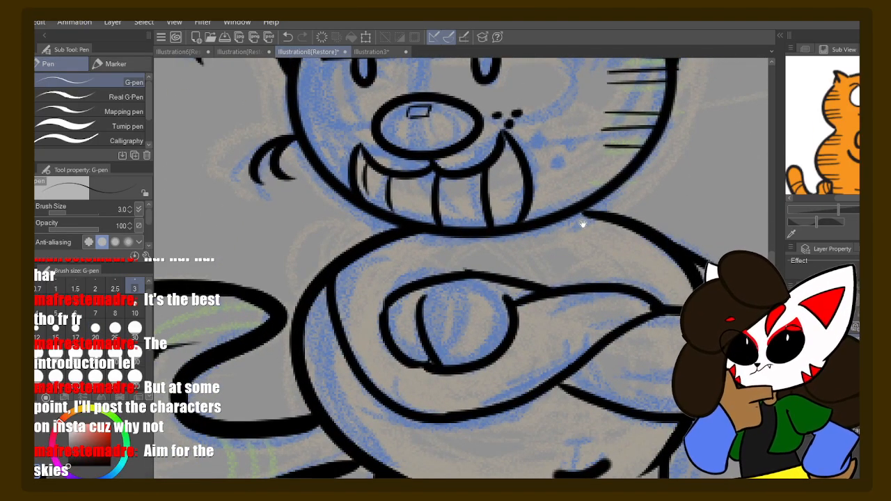
pyautogui.moveTo(583, 224); pyautogui.dragTo(657, 298)
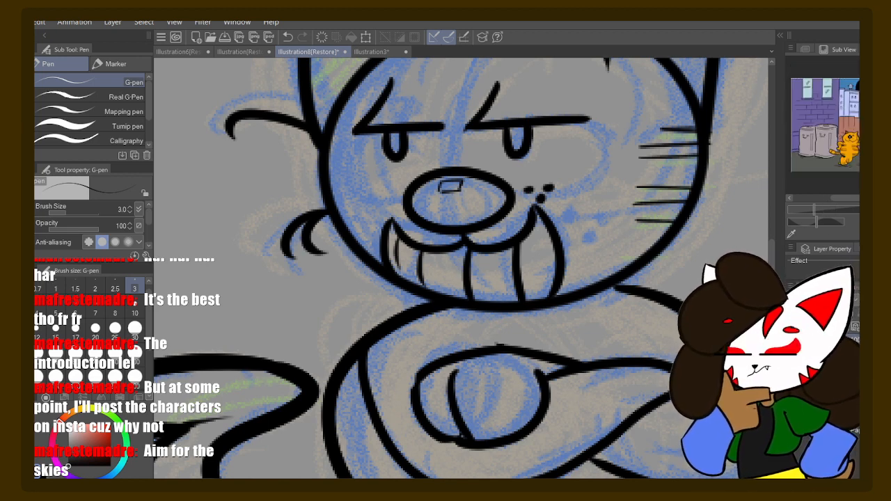
pyautogui.moveTo(751, 252); pyautogui.dragTo(750, 214)
pyautogui.scroll(-6, 596, 318)
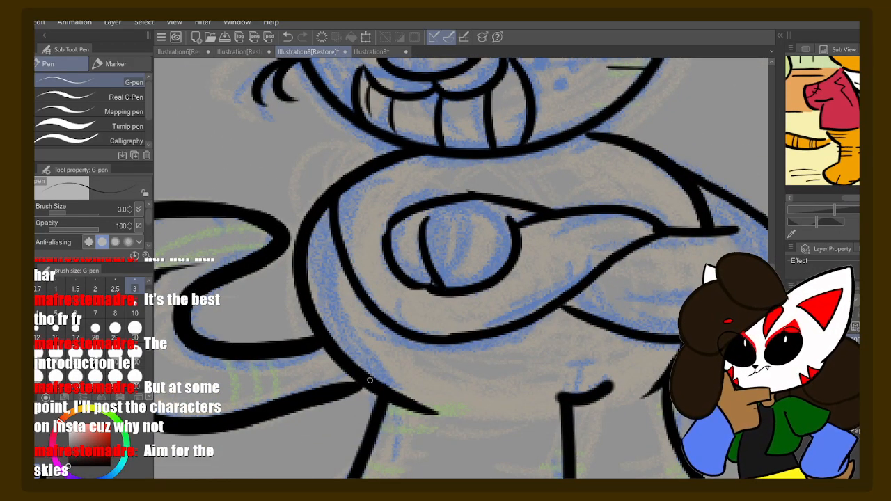
pyautogui.moveTo(369, 380); pyautogui.dragTo(444, 377)
pyautogui.moveTo(381, 389); pyautogui.dragTo(453, 398)
pyautogui.moveTo(567, 344); pyautogui.dragTo(506, 345)
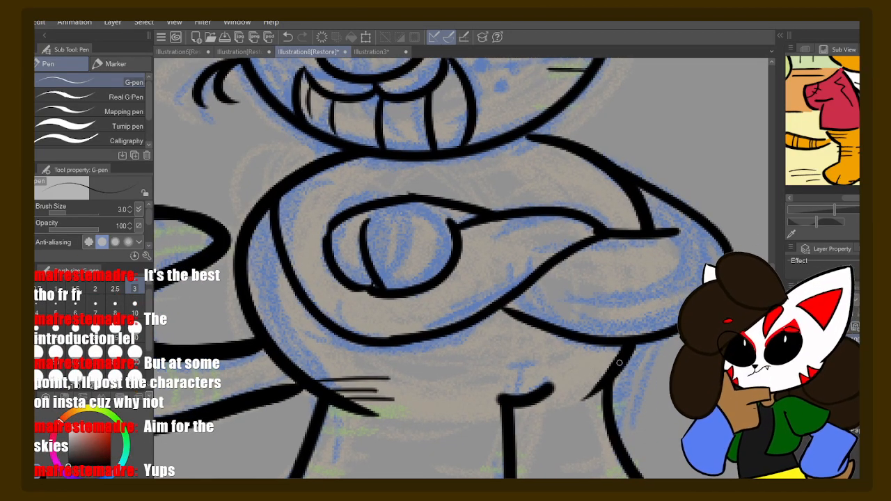
pyautogui.moveTo(612, 365)
pyautogui.mouseDown()
pyautogui.moveTo(582, 367)
pyautogui.moveTo(604, 375)
pyautogui.moveTo(575, 386)
pyautogui.moveTo(592, 389)
pyautogui.moveTo(562, 394)
pyautogui.mouseUp()
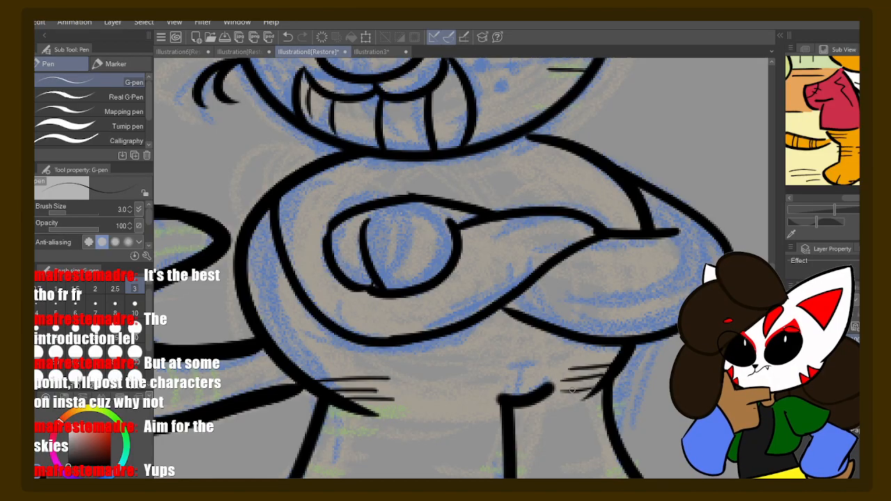
# - Ink short horizontal stripes on both outer leg edges and across the line between the legs, plus a small diagonal crease on the left foot
pyautogui.scroll(-3, 612, 363)
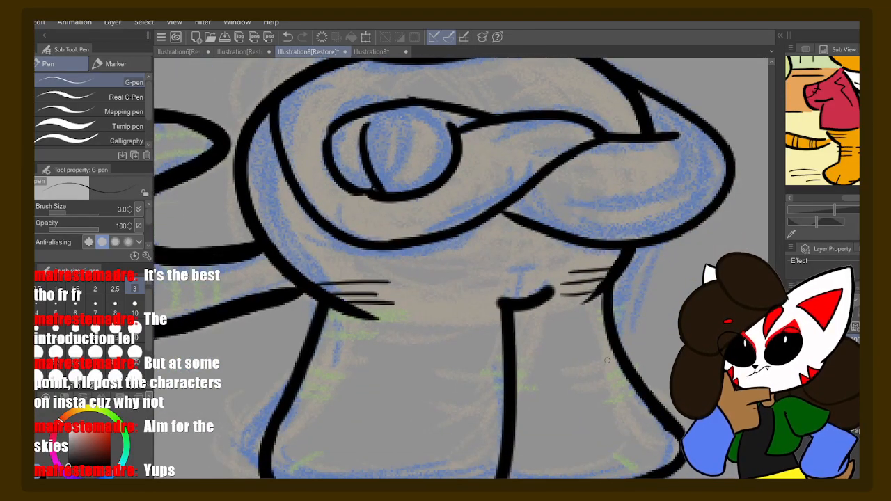
pyautogui.moveTo(474, 348)
pyautogui.mouseDown()
pyautogui.moveTo(554, 348)
pyautogui.moveTo(480, 364)
pyautogui.moveTo(532, 366)
pyautogui.moveTo(535, 378)
pyautogui.mouseUp()
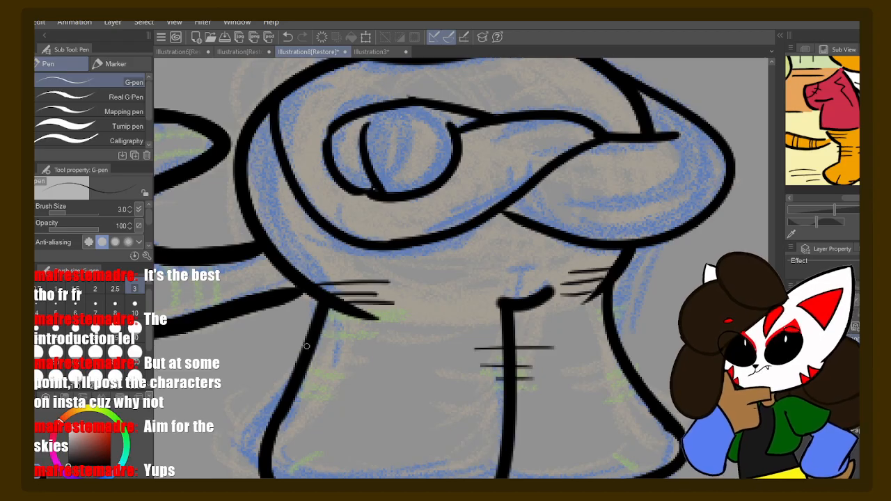
pyautogui.moveTo(306, 344); pyautogui.dragTo(362, 342)
pyautogui.moveTo(313, 359); pyautogui.dragTo(352, 359)
pyautogui.moveTo(303, 379); pyautogui.dragTo(348, 378)
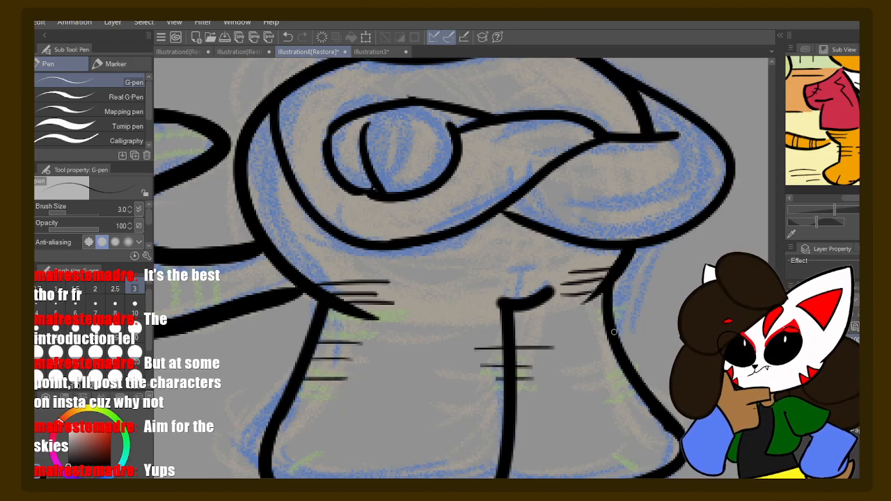
pyautogui.moveTo(613, 325)
pyautogui.mouseDown()
pyautogui.moveTo(572, 327)
pyautogui.moveTo(600, 336)
pyautogui.moveTo(563, 347)
pyautogui.mouseUp()
pyautogui.moveTo(424, 370); pyautogui.dragTo(442, 295)
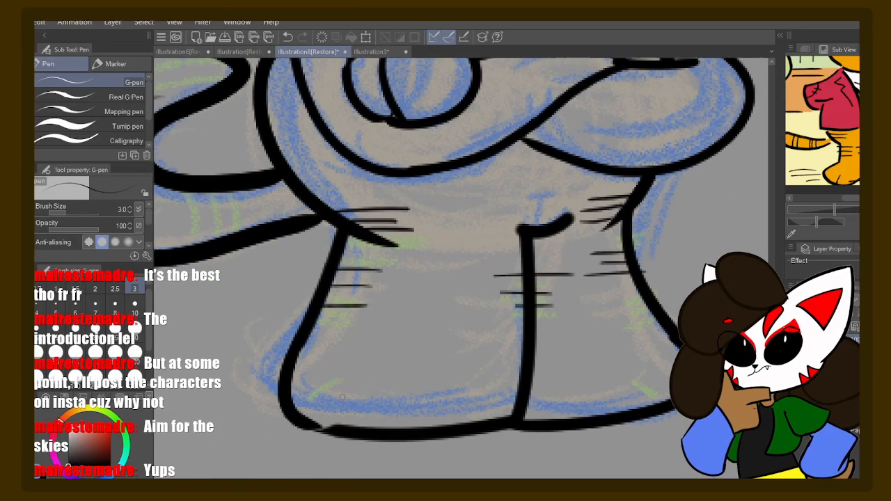
pyautogui.moveTo(345, 387); pyautogui.dragTo(318, 430)
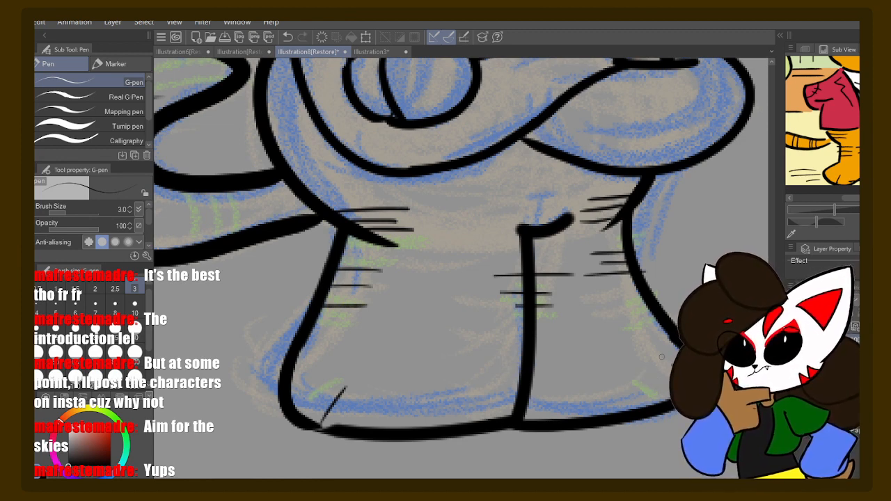
# - Fill the inside of the left ear with thin parallel diagonal hatch lines, redoing the first
pyautogui.scroll(10, 587, 338)
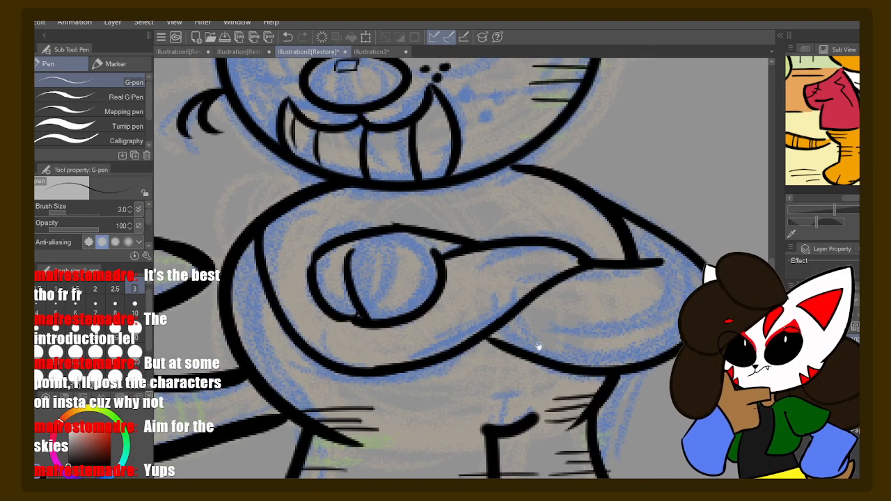
pyautogui.scroll(8, 539, 347)
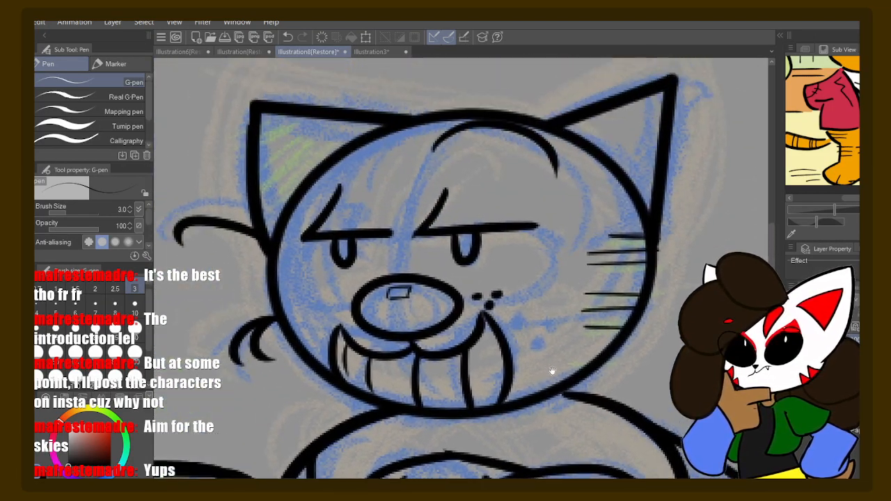
pyautogui.moveTo(551, 370); pyautogui.dragTo(562, 387)
pyautogui.moveTo(835, 101); pyautogui.dragTo(852, 161)
pyautogui.moveTo(520, 266); pyautogui.dragTo(605, 282)
pyautogui.moveTo(387, 150); pyautogui.dragTo(324, 200)
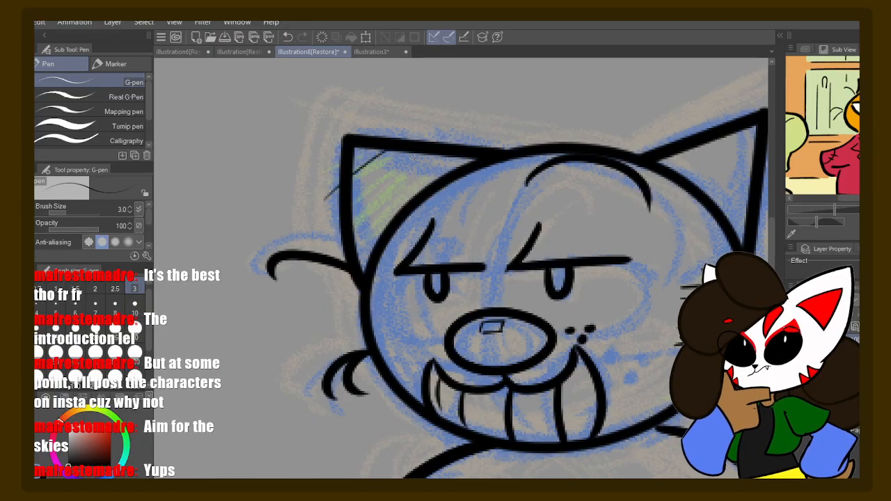
pyautogui.hotkey('ctrl', 'z')
pyautogui.moveTo(375, 150)
pyautogui.mouseDown()
pyautogui.moveTo(352, 166)
pyautogui.moveTo(323, 203)
pyautogui.mouseUp()
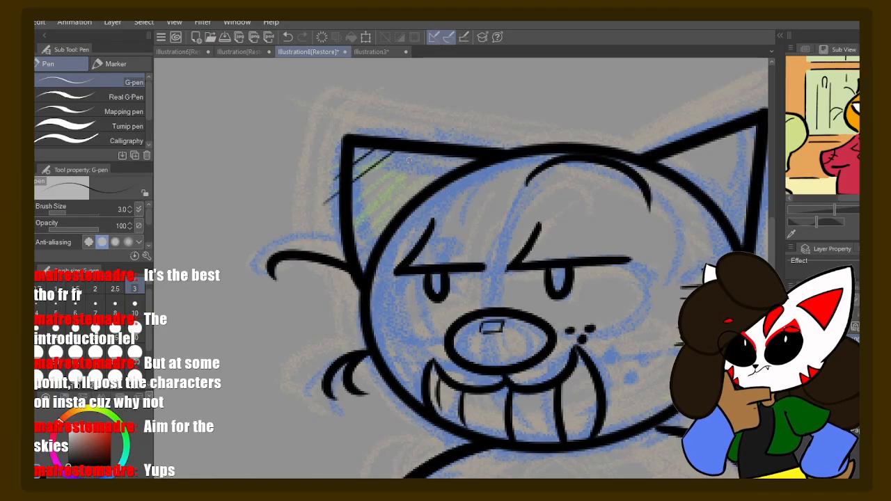
pyautogui.moveTo(414, 149); pyautogui.dragTo(334, 227)
pyautogui.moveTo(425, 150); pyautogui.dragTo(346, 237)
pyautogui.moveTo(454, 150); pyautogui.dragTo(335, 252)
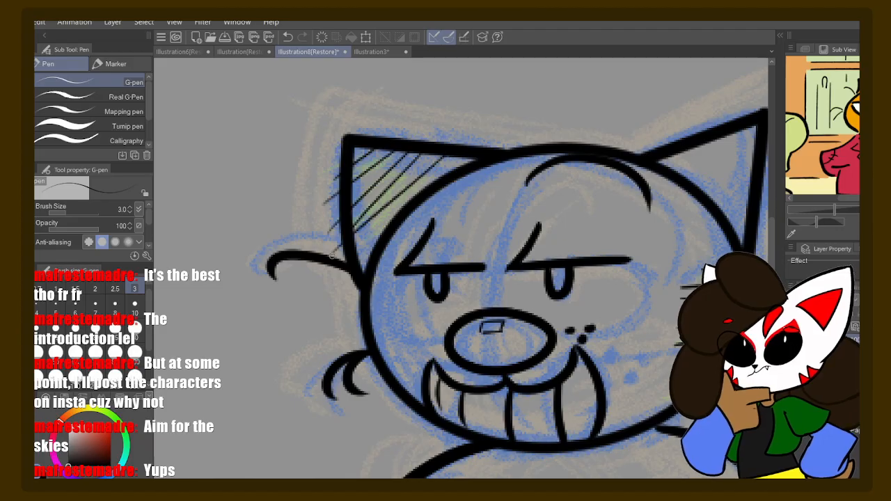
pyautogui.moveTo(460, 153); pyautogui.dragTo(332, 265)
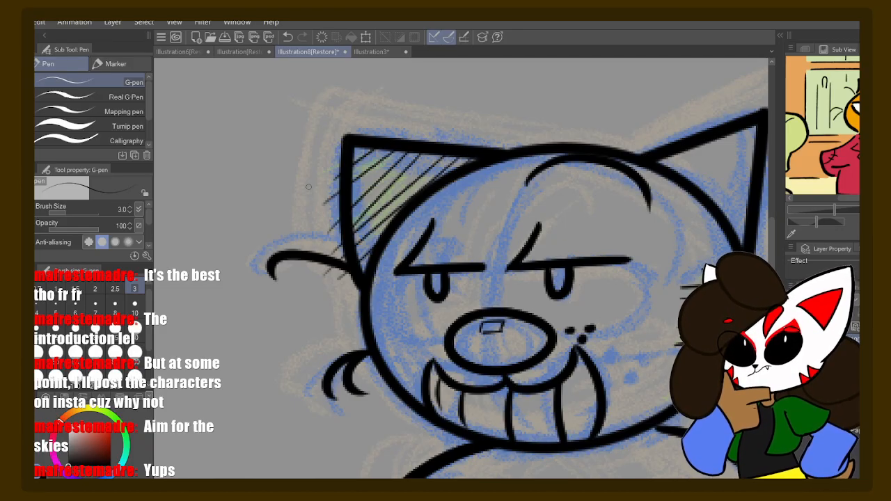
# - Erase the hatch line ends sticking out past the left ear's outer edge with the Hard eraser at size 20
pyautogui.press('e')
pyautogui.moveTo(340, 256); pyautogui.dragTo(343, 270)
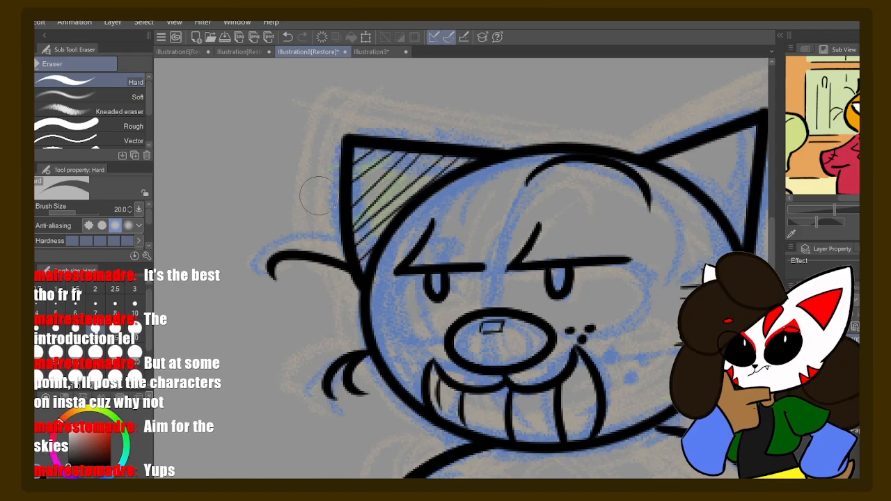
pyautogui.moveTo(318, 195); pyautogui.dragTo(336, 208)
# - Ink thin curved stripes across the tail's upper bend and just below it with the G-pen at size 3, using the reference images
pyautogui.press('space')
pyautogui.moveTo(355, 271); pyautogui.dragTo(349, 163)
pyautogui.moveTo(311, 298); pyautogui.dragTo(416, 219)
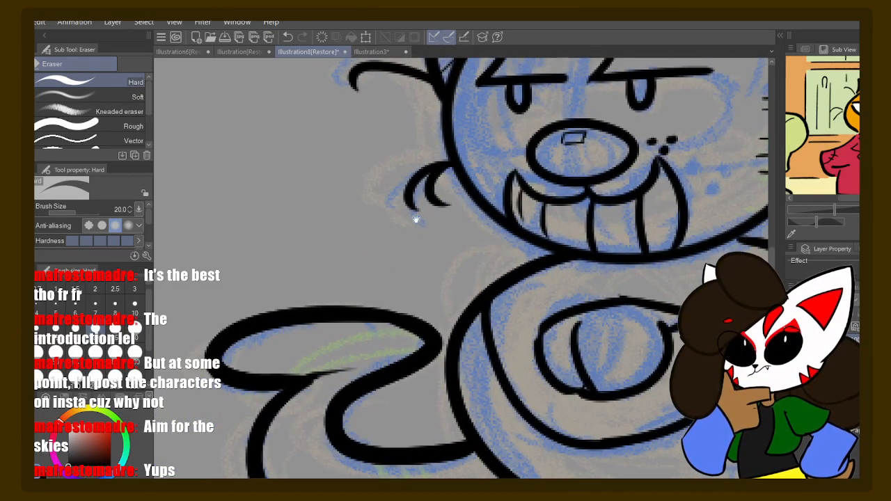
pyautogui.moveTo(400, 266); pyautogui.dragTo(417, 234)
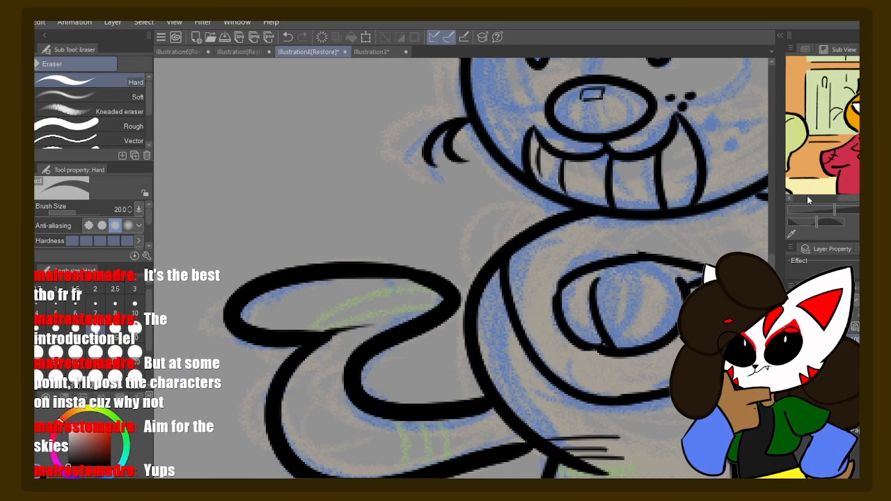
pyautogui.moveTo(827, 163); pyautogui.dragTo(858, 105)
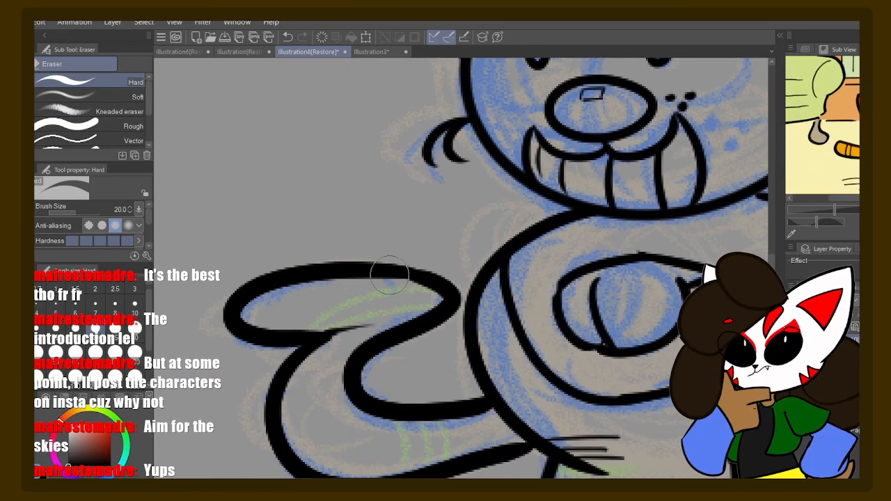
pyautogui.press('p')
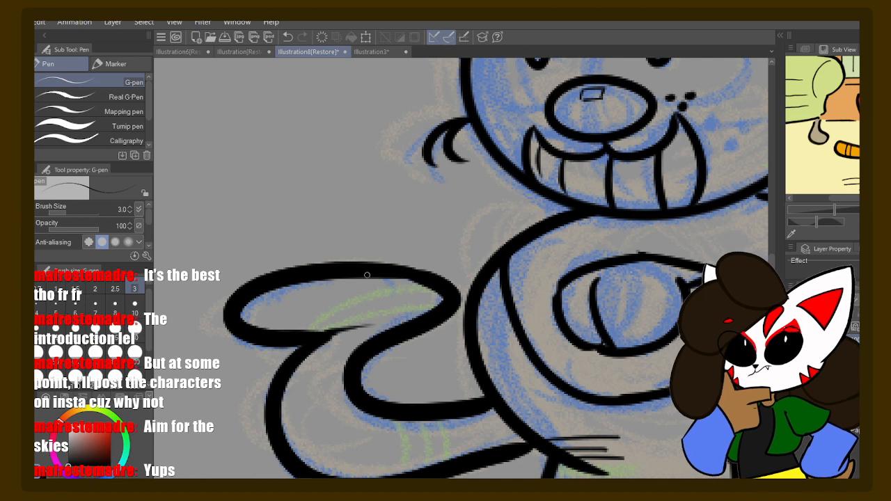
pyautogui.moveTo(357, 280); pyautogui.dragTo(321, 331)
pyautogui.moveTo(396, 279)
pyautogui.mouseDown()
pyautogui.moveTo(371, 285)
pyautogui.moveTo(326, 330)
pyautogui.moveTo(375, 333)
pyautogui.mouseUp()
pyautogui.moveTo(314, 352); pyautogui.dragTo(361, 345)
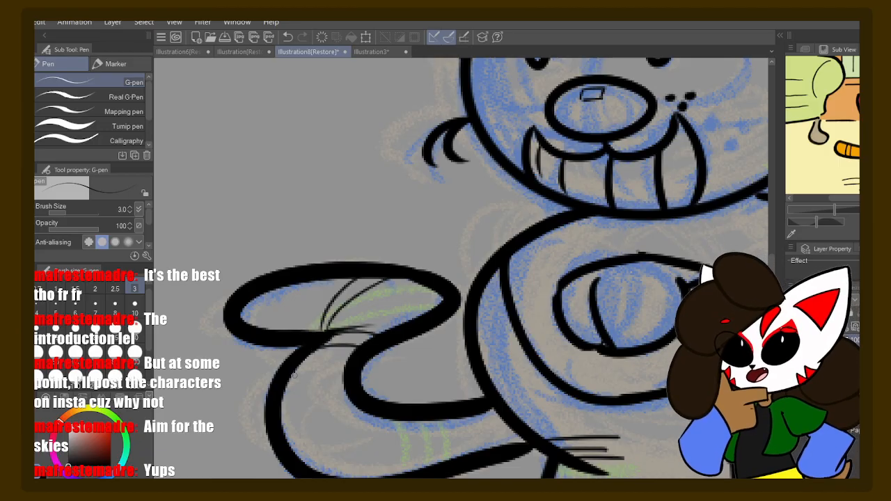
pyautogui.moveTo(295, 373); pyautogui.dragTo(347, 359)
# - Ink thin curved stripes across the lower part of the tail near the body, redoing the first
pyautogui.moveTo(473, 334); pyautogui.dragTo(433, 271)
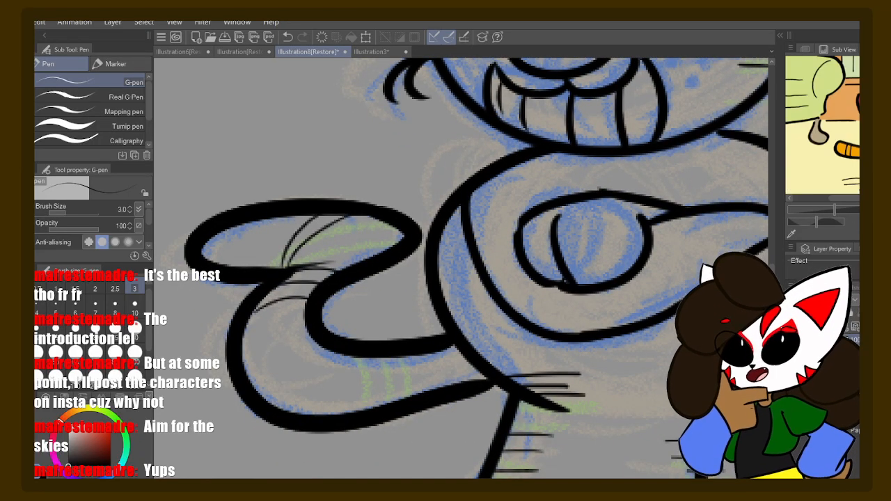
pyautogui.moveTo(821, 140); pyautogui.dragTo(837, 118)
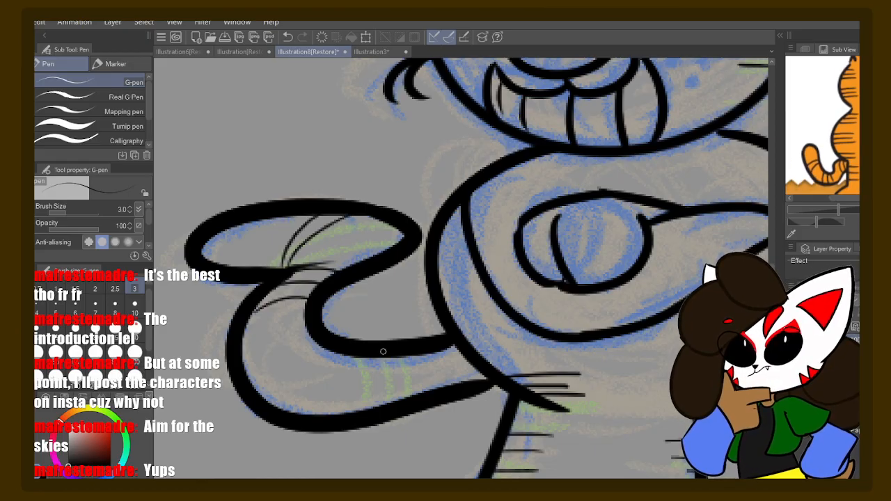
pyautogui.moveTo(364, 358); pyautogui.dragTo(391, 393)
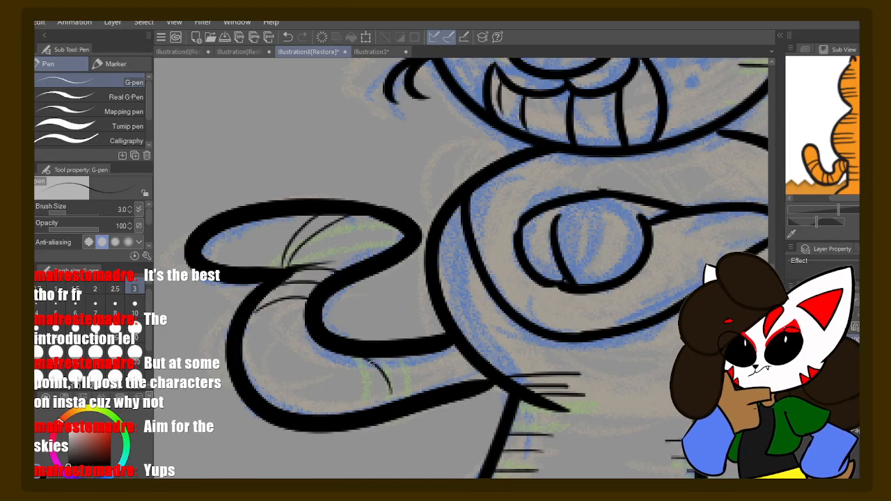
pyautogui.hotkey('ctrl', 'z')
pyautogui.moveTo(367, 359)
pyautogui.mouseDown()
pyautogui.moveTo(394, 387)
pyautogui.moveTo(389, 400)
pyautogui.mouseUp()
pyautogui.moveTo(400, 359)
pyautogui.mouseDown()
pyautogui.moveTo(419, 392)
pyautogui.moveTo(445, 376)
pyautogui.moveTo(449, 384)
pyautogui.mouseUp()
# - Ink more thin curved stripes across the lower part of the tail beside the existing one
pyautogui.press('space')
pyautogui.moveTo(427, 258)
pyautogui.mouseDown()
pyautogui.moveTo(371, 292)
pyautogui.moveTo(342, 290)
pyautogui.moveTo(352, 346)
pyautogui.moveTo(405, 356)
pyautogui.moveTo(384, 368)
pyautogui.mouseUp()
pyautogui.moveTo(427, 342)
pyautogui.mouseDown()
pyautogui.moveTo(410, 338)
pyautogui.moveTo(404, 352)
pyautogui.mouseUp()
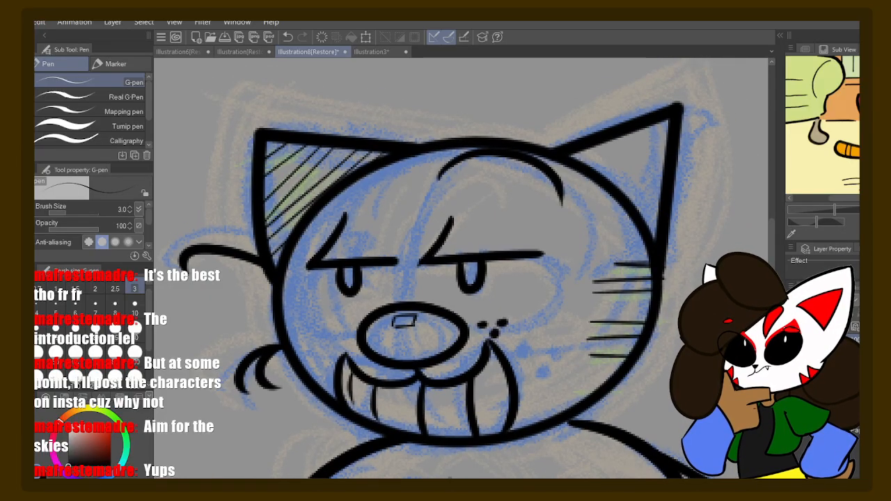
# - Ink a thin slanted line inside the right ear, running down from its tip, using the reference image
pyautogui.moveTo(835, 105); pyautogui.dragTo(822, 186)
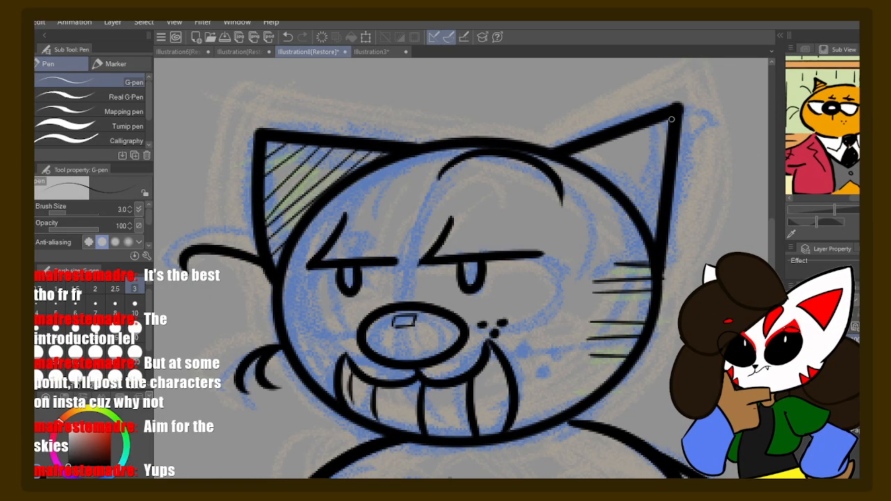
pyautogui.moveTo(677, 113); pyautogui.dragTo(637, 180)
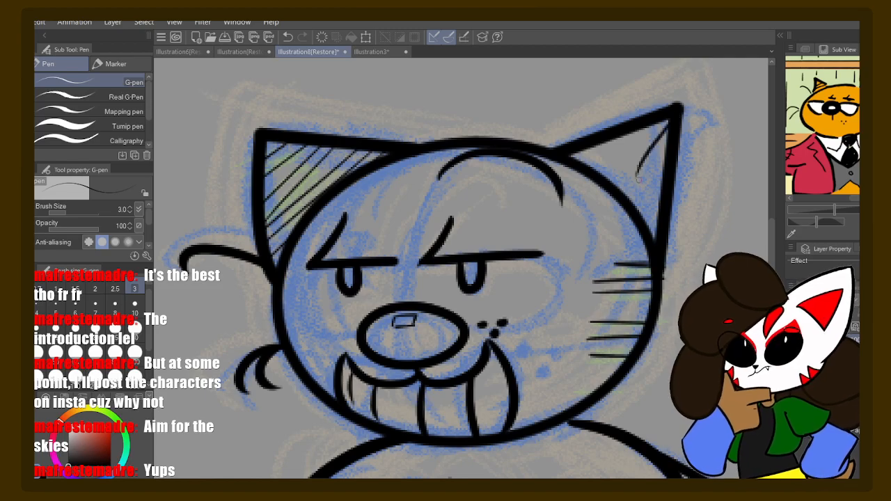
pyautogui.moveTo(447, 331)
pyautogui.mouseDown()
pyautogui.moveTo(465, 293)
pyautogui.moveTo(457, 300)
pyautogui.moveTo(472, 312)
pyautogui.mouseUp()
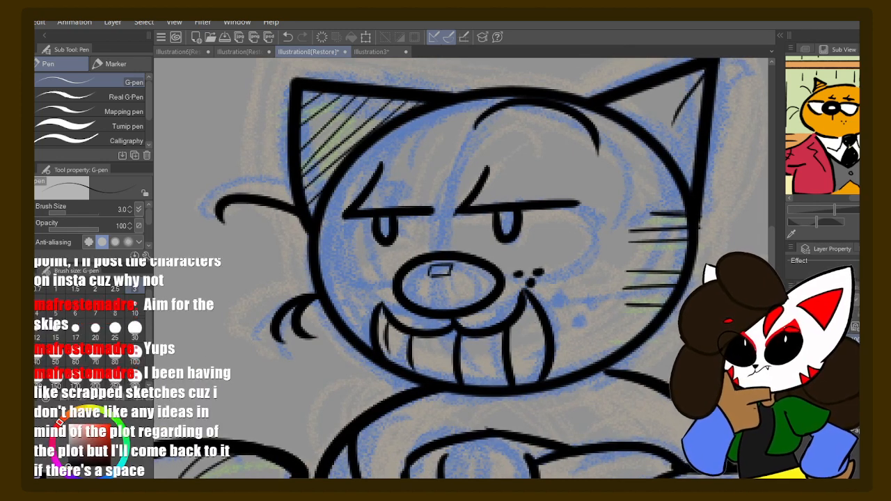
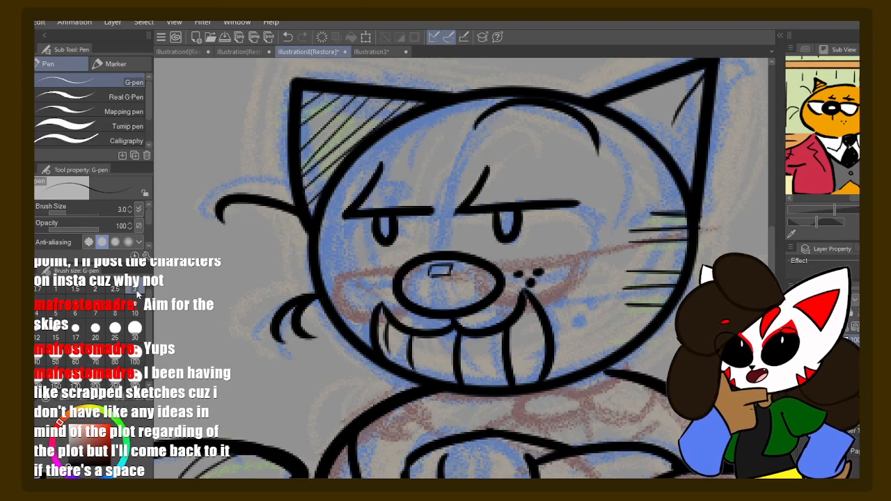
# - Set the G-pen to size 6 with bright red as the drawing color
pyautogui.scroll(1, 147, 320)
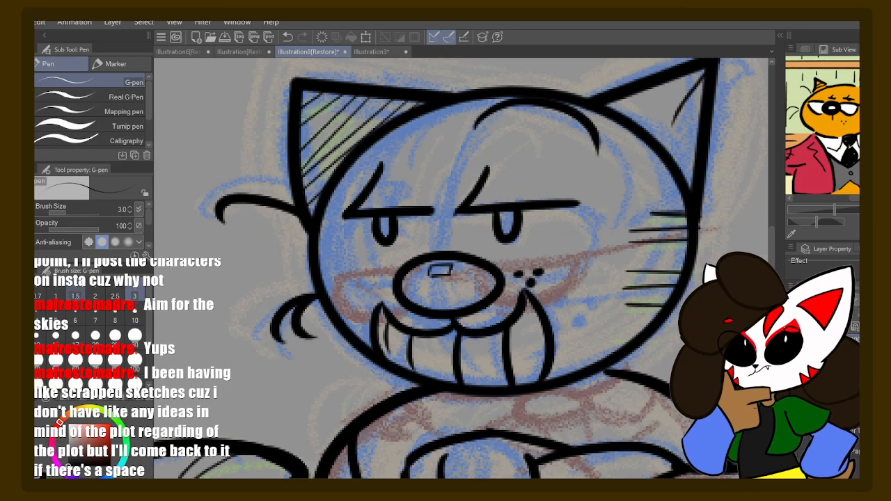
pyautogui.click(135, 323)
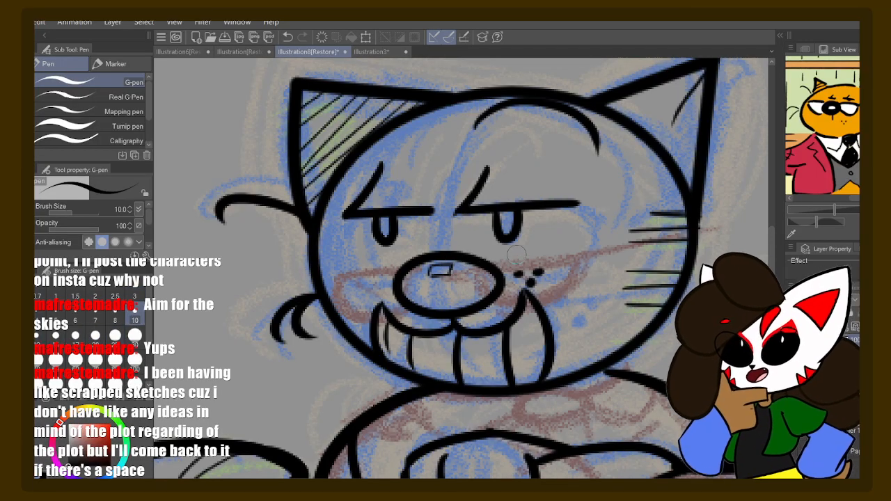
pyautogui.click(75, 321)
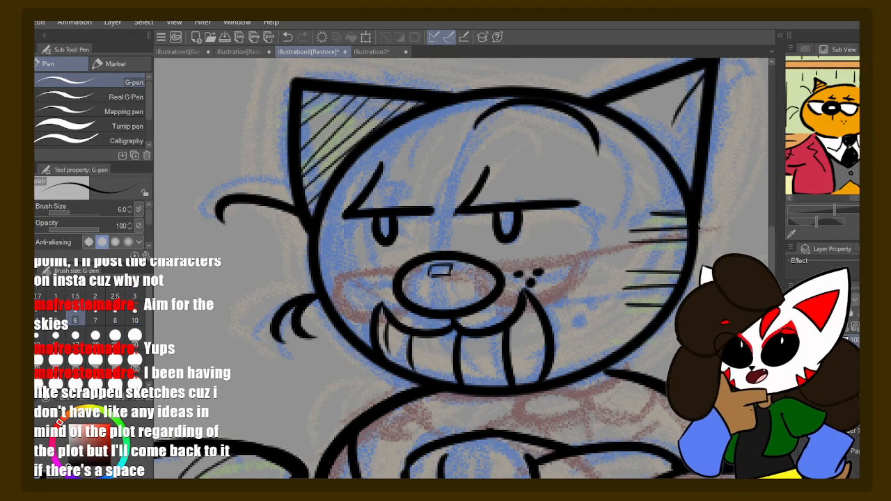
pyautogui.scroll(-2, 471, 269)
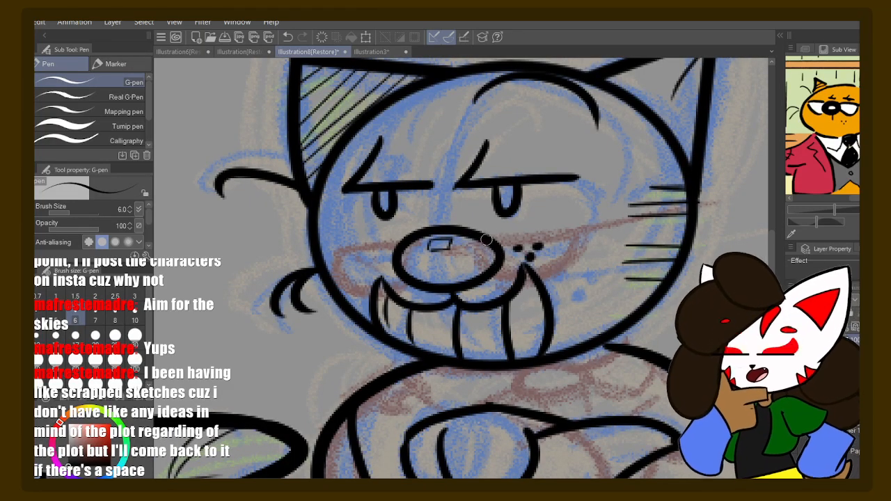
pyautogui.moveTo(471, 232); pyautogui.dragTo(520, 236)
pyautogui.hotkey('ctrl', 'z')
pyautogui.click(108, 425)
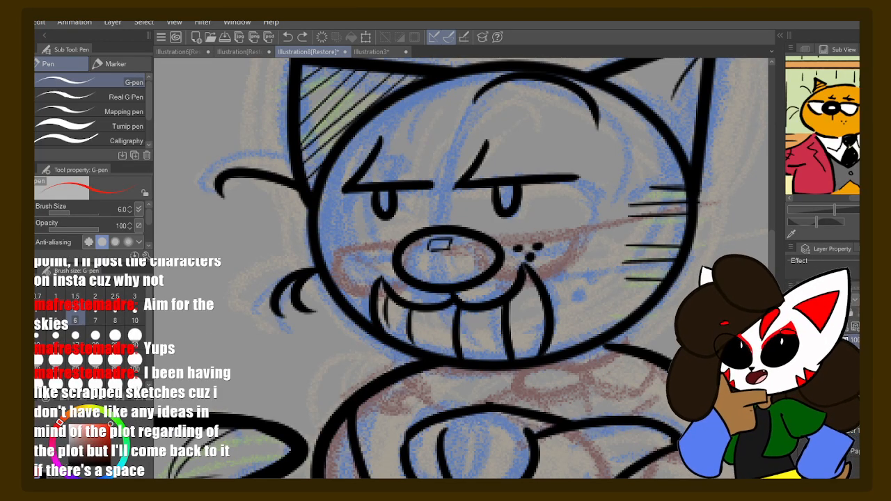
# - Try to draw the straight top rim of the glasses freehand in red across the nose
pyautogui.moveTo(474, 232); pyautogui.dragTo(519, 230)
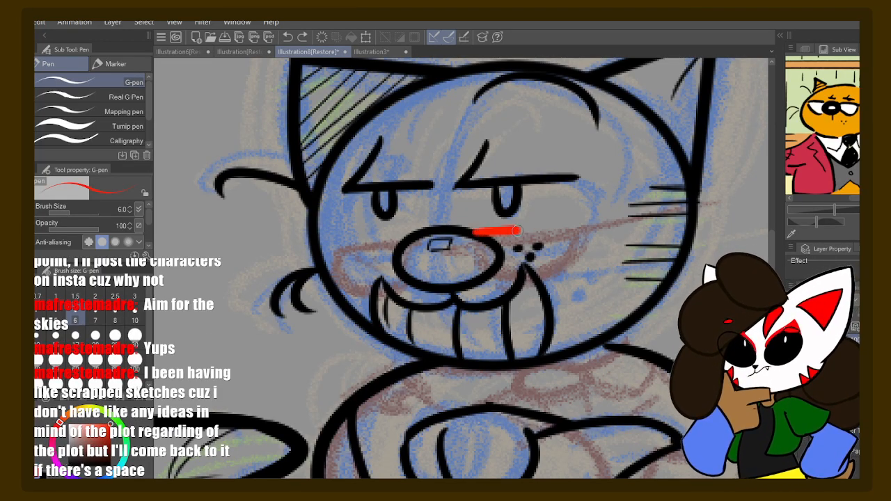
pyautogui.hotkey('ctrl', 'z')
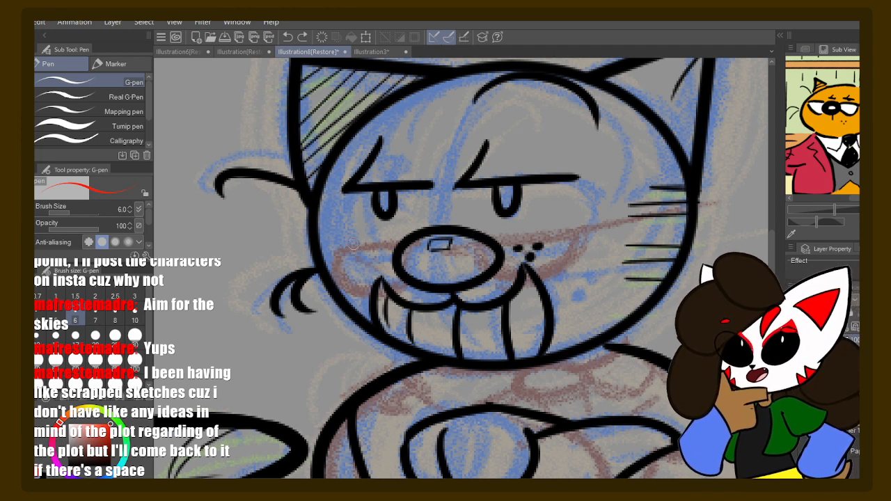
pyautogui.moveTo(335, 244)
pyautogui.mouseDown()
pyautogui.moveTo(583, 234)
pyautogui.moveTo(593, 259)
pyautogui.mouseUp()
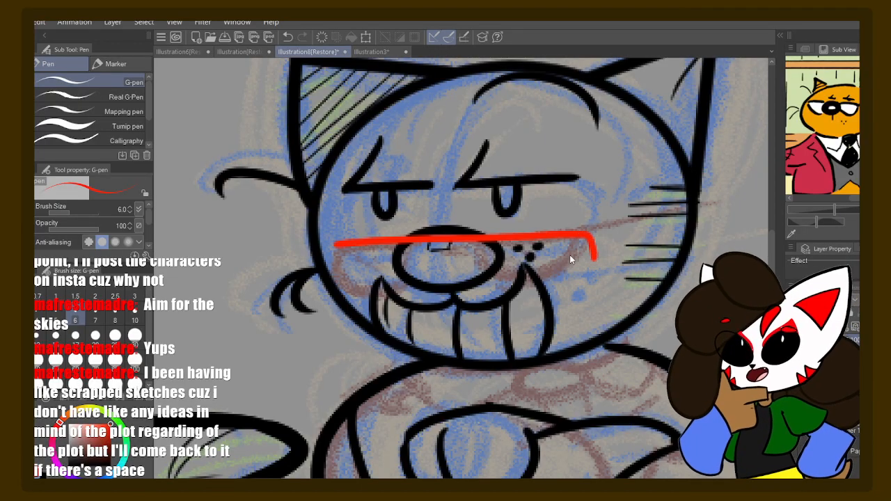
pyautogui.hotkey('ctrl', 'z')
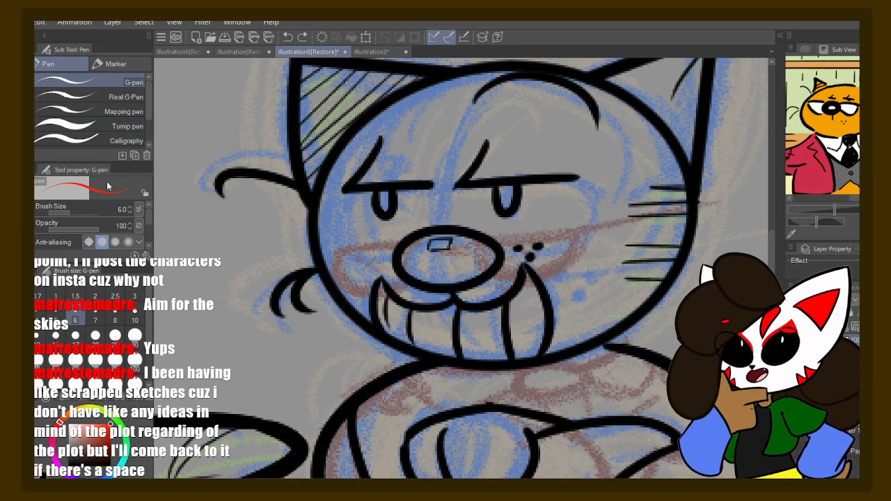
# - Draw the glasses' top rim and side arm as red size 6 straight lines from the left cheek past the head's right edge, redoing them until they fit
pyautogui.press('u')
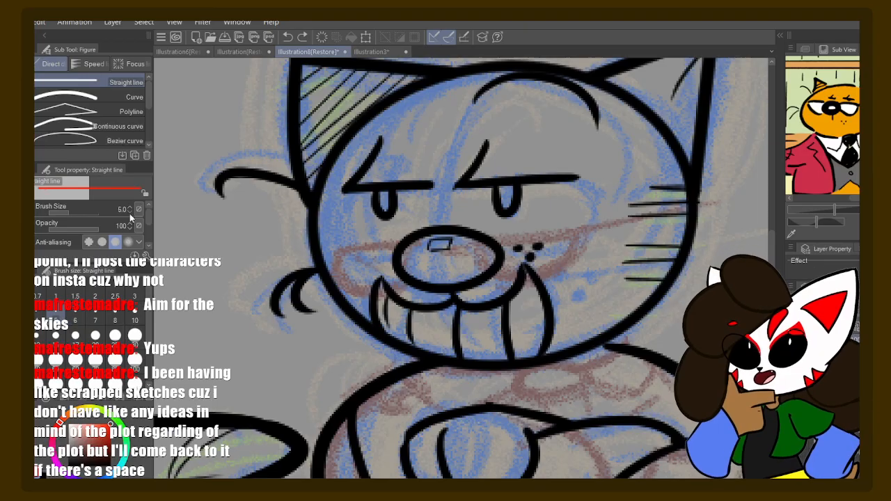
pyautogui.click(75, 315)
pyautogui.moveTo(339, 253)
pyautogui.mouseDown()
pyautogui.moveTo(584, 234)
pyautogui.moveTo(736, 197)
pyautogui.moveTo(718, 203)
pyautogui.mouseUp()
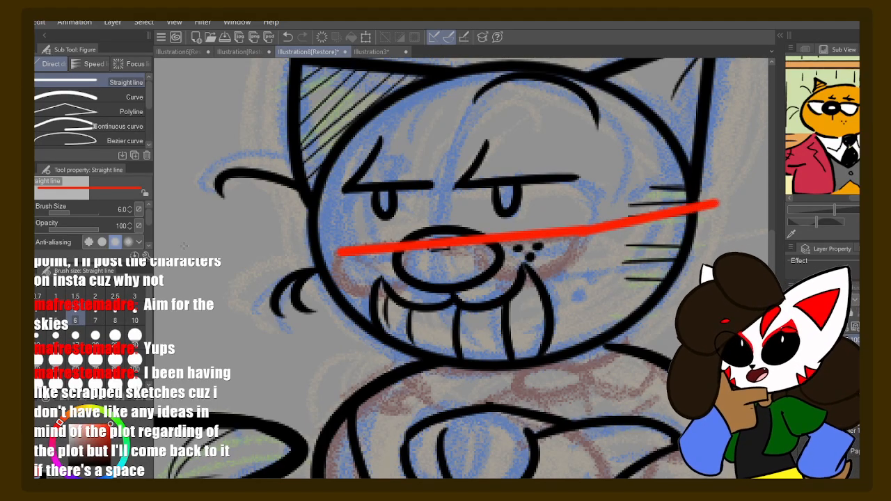
pyautogui.hotkey('ctrl', 'z')
pyautogui.hotkey('ctrl', 'z')
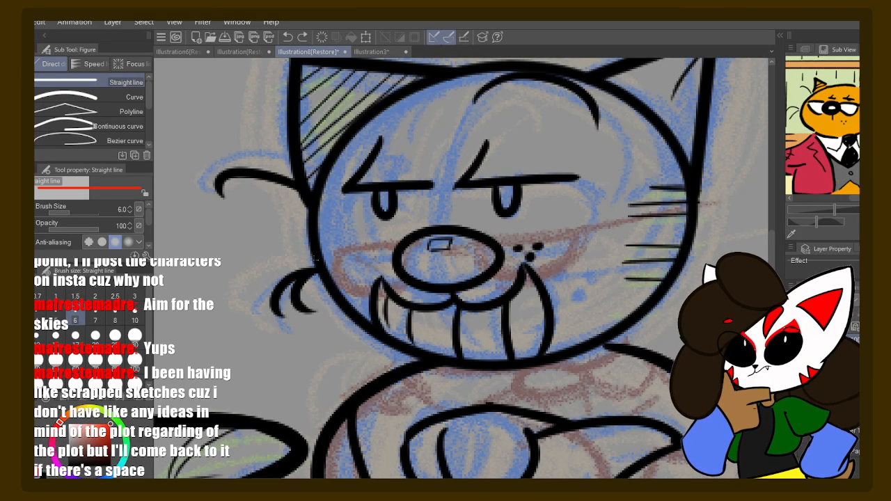
pyautogui.moveTo(312, 259); pyautogui.dragTo(602, 234)
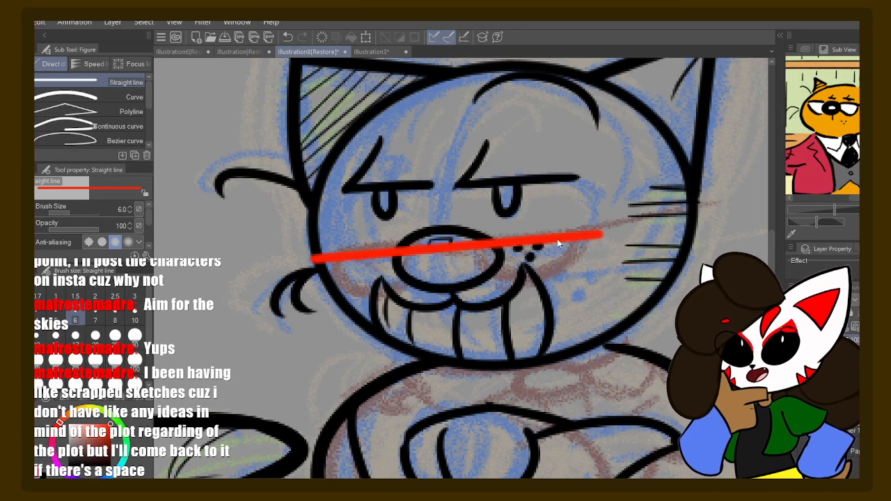
pyautogui.hotkey('ctrl', 'z')
pyautogui.moveTo(313, 245)
pyautogui.mouseDown()
pyautogui.moveTo(604, 227)
pyautogui.moveTo(716, 202)
pyautogui.mouseUp()
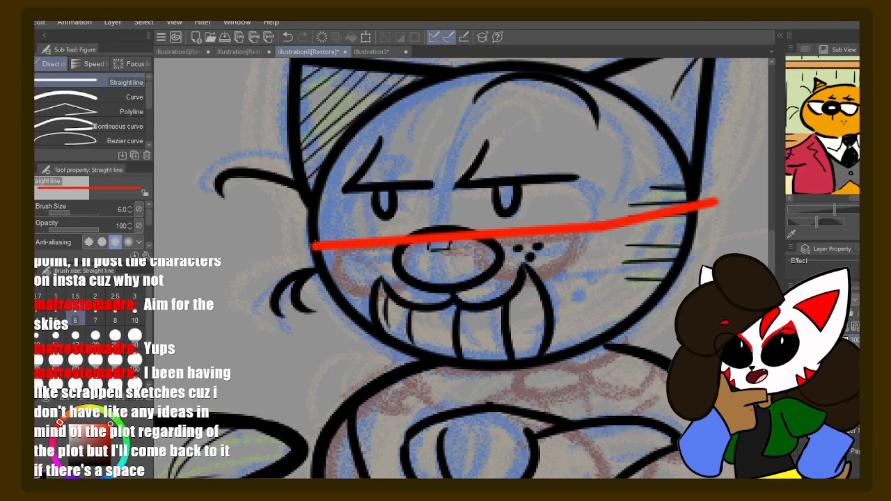
pyautogui.hotkey('ctrl', 'z')
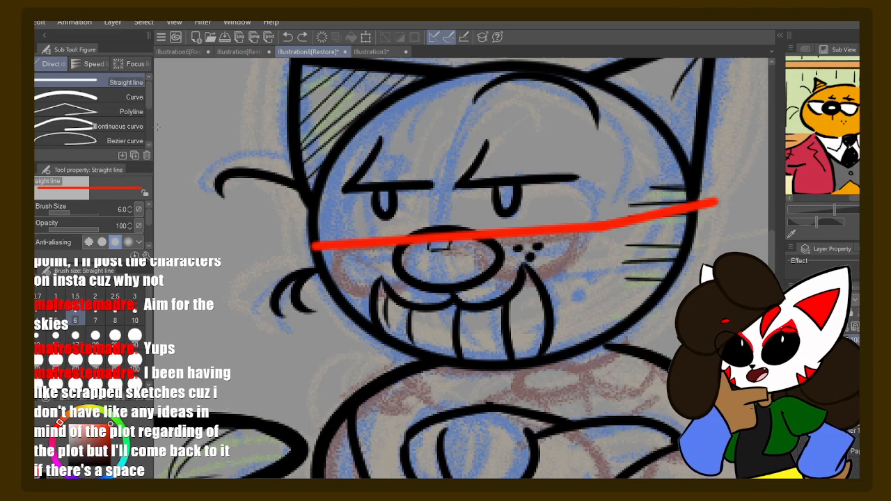
# - Draw two half-round glasses lenses in red with the G-pen below the top rim, redoing both after the first attempt
pyautogui.press('i')
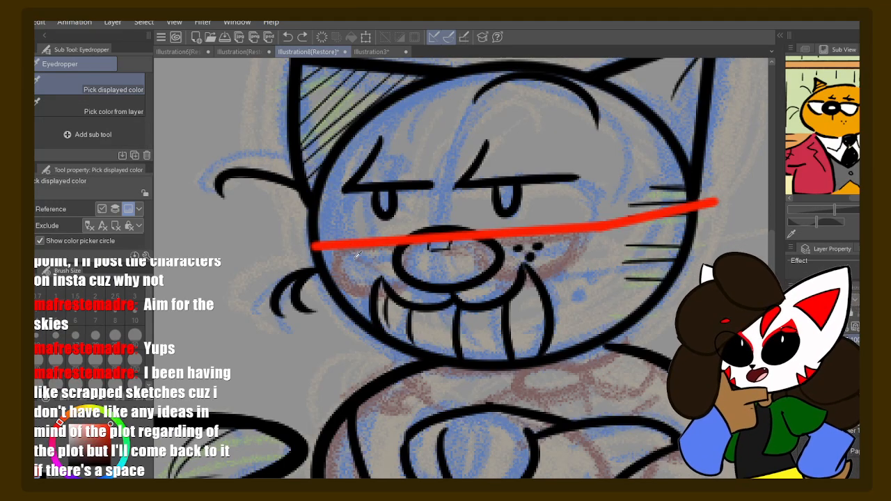
pyautogui.press('p')
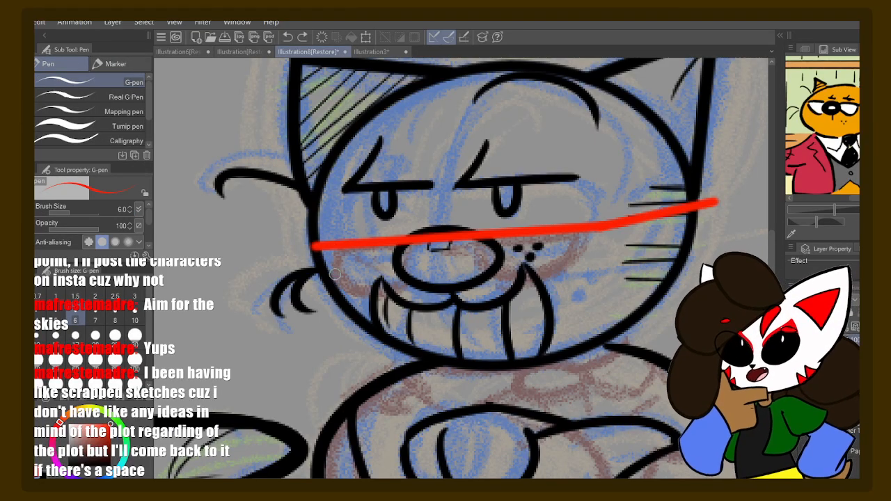
pyautogui.moveTo(478, 248); pyautogui.dragTo(460, 207)
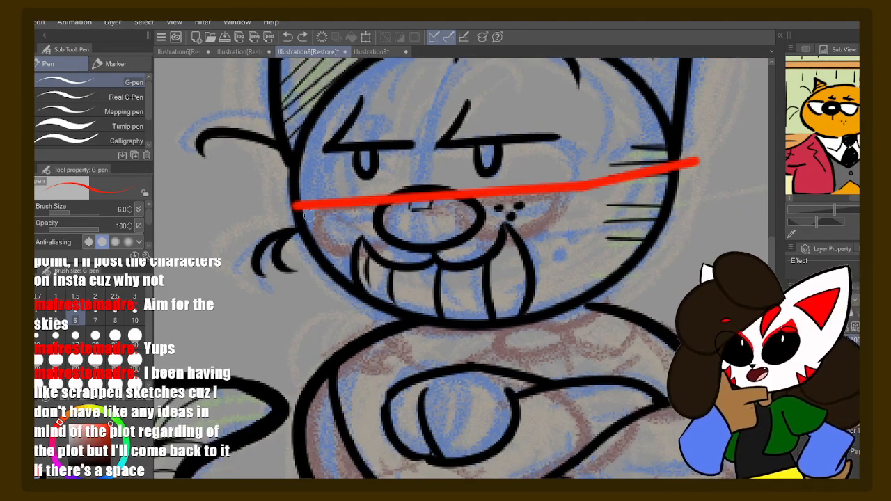
pyautogui.moveTo(295, 205)
pyautogui.mouseDown()
pyautogui.moveTo(321, 242)
pyautogui.moveTo(355, 251)
pyautogui.moveTo(376, 235)
pyautogui.mouseUp()
pyautogui.moveTo(451, 198)
pyautogui.mouseDown()
pyautogui.moveTo(466, 227)
pyautogui.moveTo(503, 240)
pyautogui.moveTo(550, 225)
pyautogui.moveTo(571, 195)
pyautogui.mouseUp()
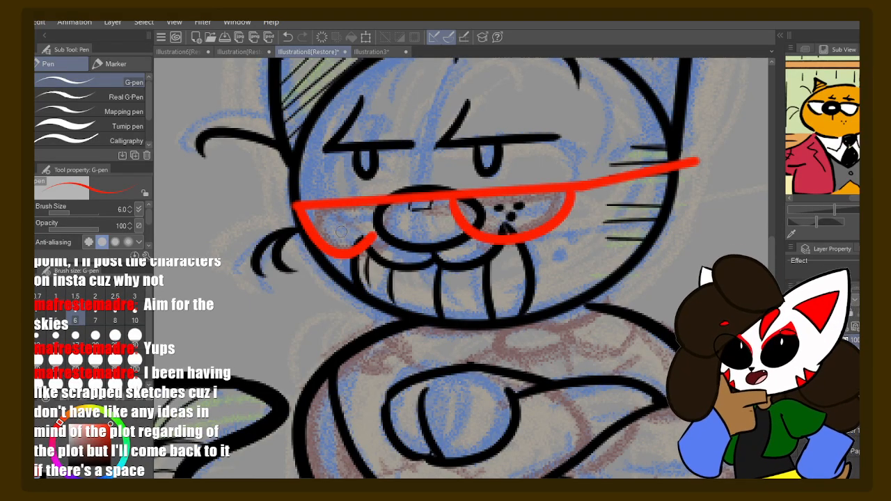
pyautogui.hotkey('ctrl', 'z')
pyautogui.hotkey('ctrl', 'z')
pyautogui.moveTo(398, 199)
pyautogui.mouseDown()
pyautogui.moveTo(391, 234)
pyautogui.moveTo(358, 257)
pyautogui.moveTo(307, 250)
pyautogui.moveTo(290, 225)
pyautogui.moveTo(297, 206)
pyautogui.moveTo(321, 244)
pyautogui.moveTo(357, 249)
pyautogui.moveTo(379, 230)
pyautogui.moveTo(381, 207)
pyautogui.mouseUp()
pyautogui.hotkey('ctrl', 'z')
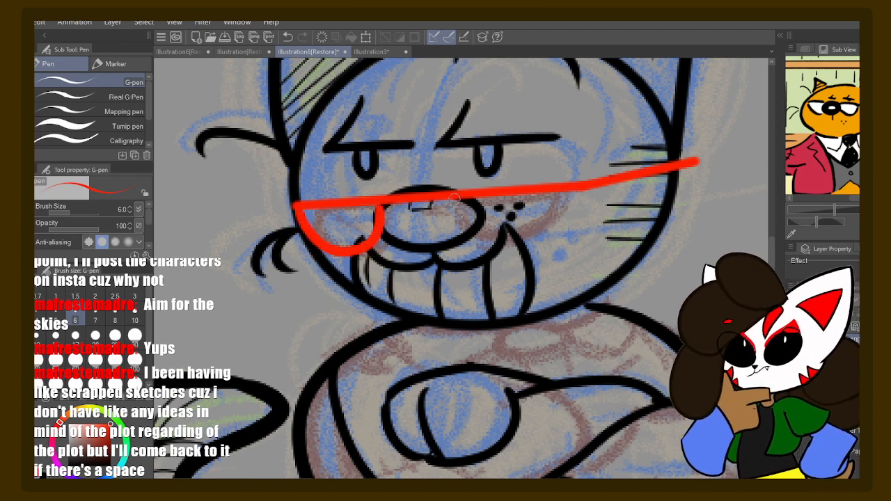
pyautogui.moveTo(453, 199)
pyautogui.mouseDown()
pyautogui.moveTo(467, 232)
pyautogui.moveTo(513, 244)
pyautogui.moveTo(550, 219)
pyautogui.moveTo(560, 186)
pyautogui.mouseUp()
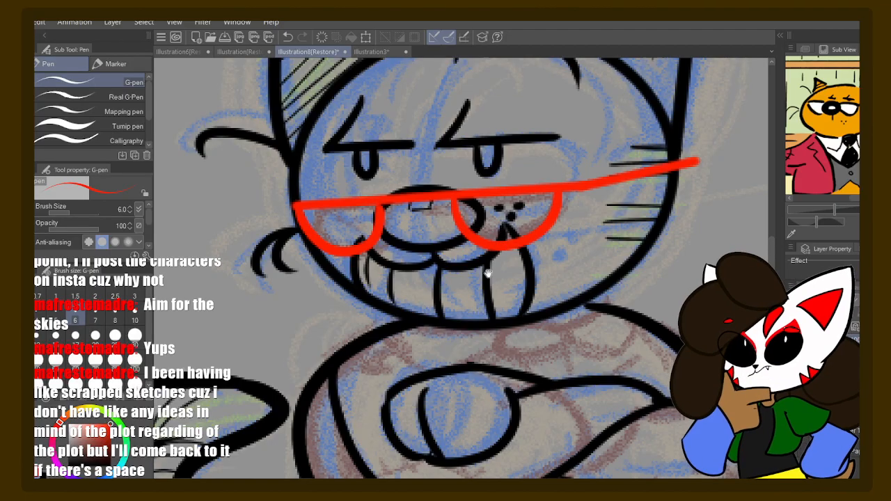
# - Outline the collar in red below the chin, with a pointed flap on each side of an oval knot
pyautogui.moveTo(488, 273)
pyautogui.mouseDown()
pyautogui.moveTo(503, 245)
pyautogui.moveTo(463, 243)
pyautogui.moveTo(480, 188)
pyautogui.moveTo(474, 178)
pyautogui.mouseUp()
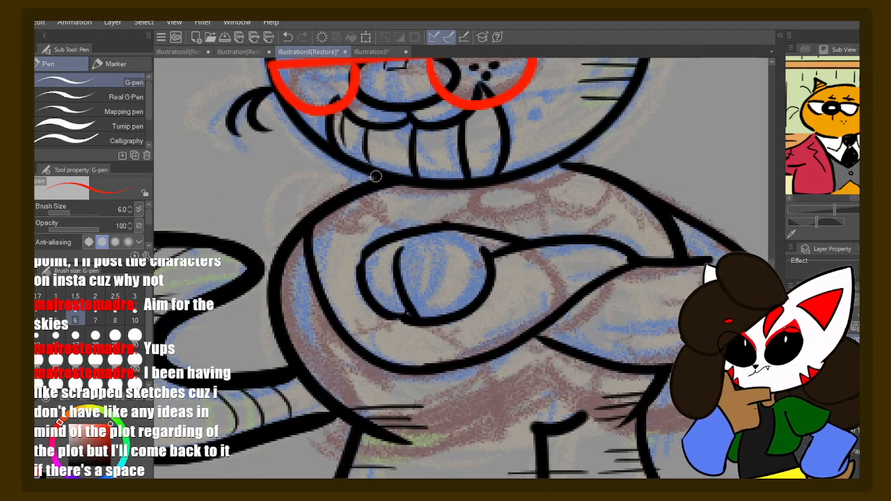
pyautogui.moveTo(380, 178)
pyautogui.mouseDown()
pyautogui.moveTo(354, 193)
pyautogui.moveTo(410, 221)
pyautogui.mouseUp()
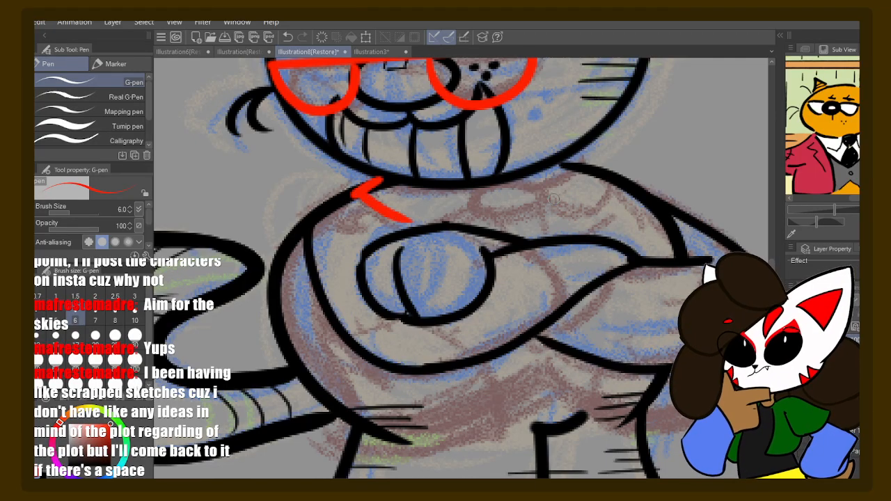
pyautogui.moveTo(560, 157); pyautogui.dragTo(619, 171)
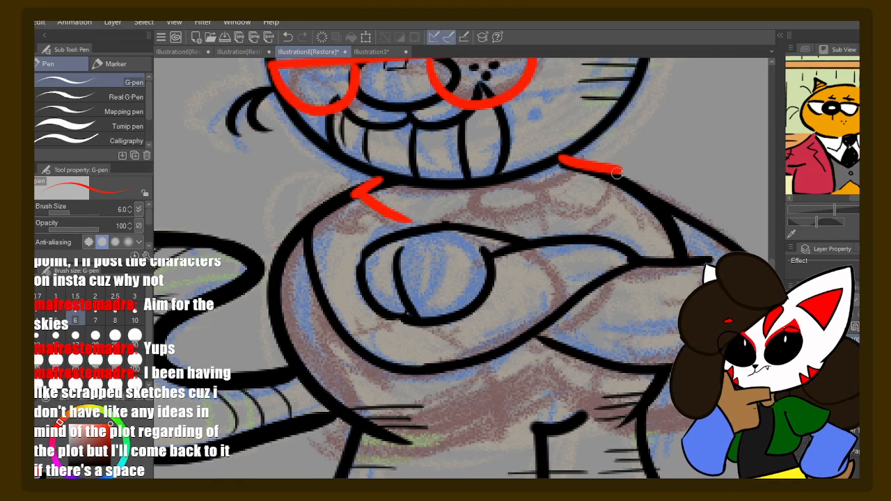
pyautogui.moveTo(473, 186)
pyautogui.mouseDown()
pyautogui.moveTo(458, 214)
pyautogui.moveTo(401, 222)
pyautogui.mouseUp()
pyautogui.moveTo(473, 187)
pyautogui.mouseDown()
pyautogui.moveTo(486, 214)
pyautogui.moveTo(521, 208)
pyautogui.moveTo(534, 191)
pyautogui.moveTo(520, 183)
pyautogui.moveTo(528, 189)
pyautogui.moveTo(465, 202)
pyautogui.moveTo(501, 217)
pyautogui.moveTo(546, 202)
pyautogui.moveTo(548, 181)
pyautogui.moveTo(518, 180)
pyautogui.moveTo(574, 212)
pyautogui.moveTo(615, 171)
pyautogui.mouseUp()
pyautogui.hotkey('ctrl', 'z')
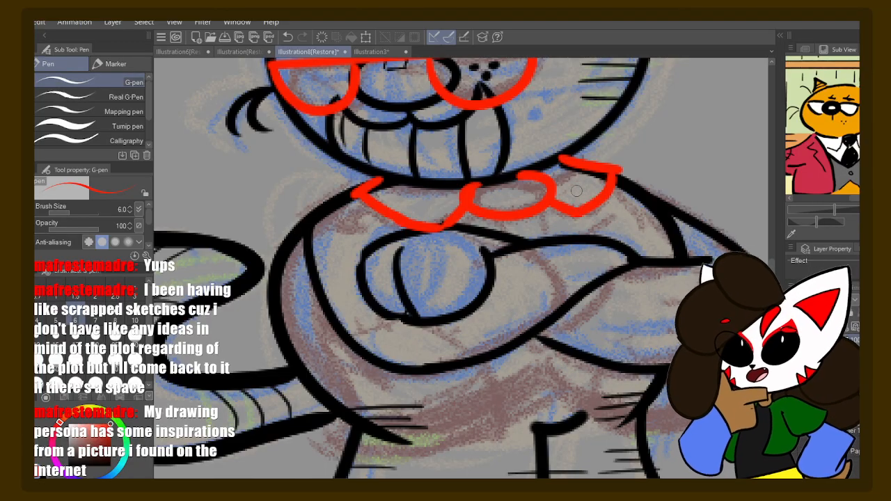
# - Outline the jacket in red along the tail-side shoulder and flank, lower hem and front edge, and start the opposite coattail below the folded arms
pyautogui.moveTo(478, 213)
pyautogui.mouseDown()
pyautogui.moveTo(471, 195)
pyautogui.moveTo(545, 142)
pyautogui.moveTo(507, 143)
pyautogui.moveTo(504, 181)
pyautogui.moveTo(535, 214)
pyautogui.mouseUp()
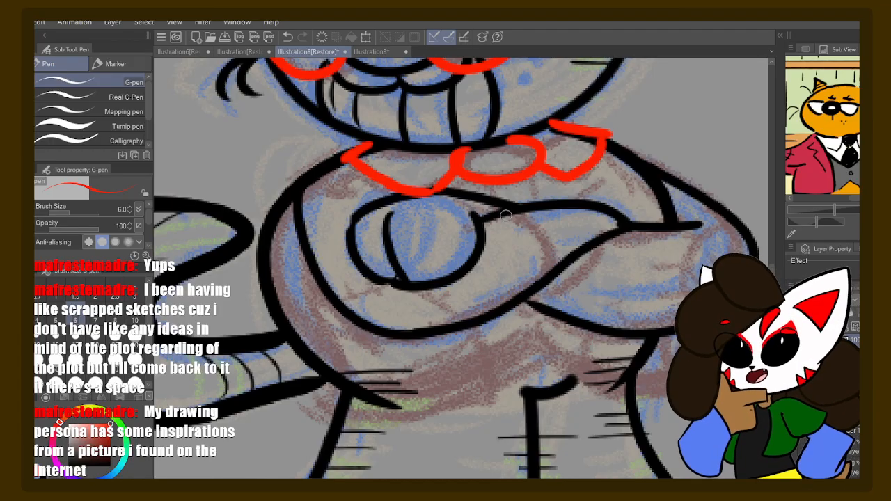
pyautogui.moveTo(439, 239); pyautogui.dragTo(481, 231)
pyautogui.moveTo(437, 258); pyautogui.dragTo(467, 274)
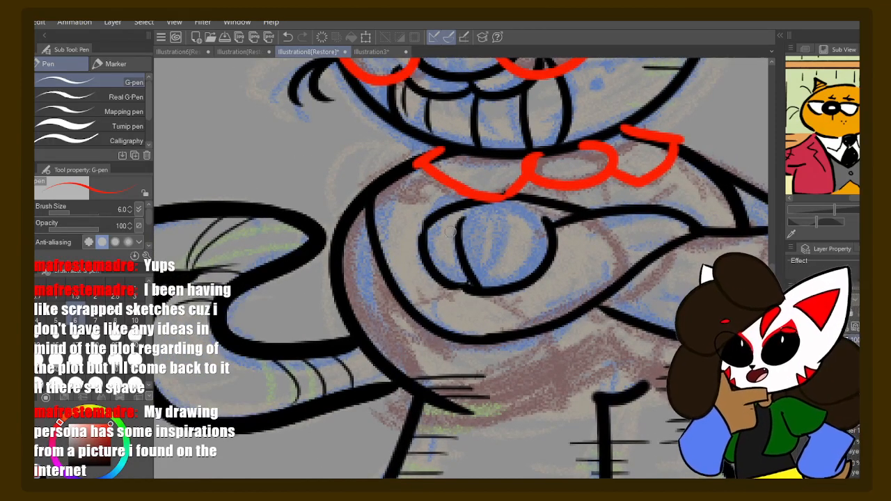
pyautogui.moveTo(440, 236); pyautogui.dragTo(473, 243)
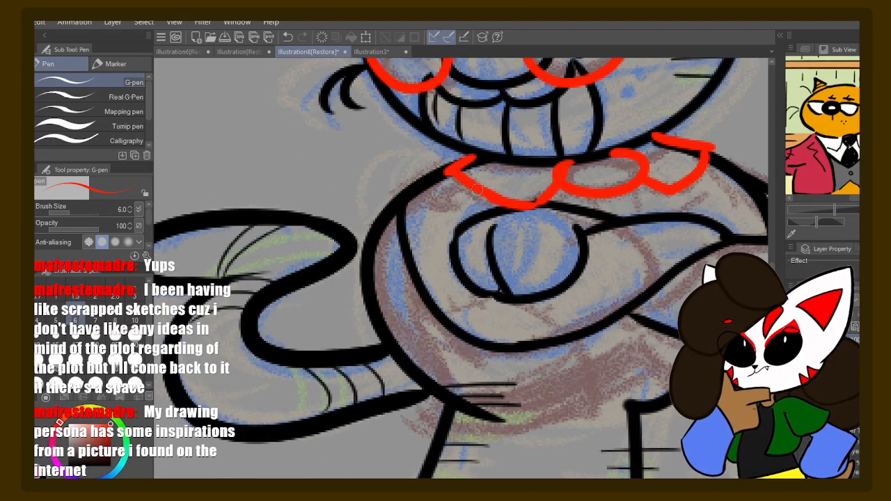
pyautogui.moveTo(460, 166)
pyautogui.mouseDown()
pyautogui.moveTo(505, 194)
pyautogui.moveTo(471, 154)
pyautogui.moveTo(424, 186)
pyautogui.moveTo(394, 230)
pyautogui.moveTo(392, 263)
pyautogui.moveTo(442, 370)
pyautogui.moveTo(433, 421)
pyautogui.moveTo(504, 416)
pyautogui.moveTo(605, 385)
pyautogui.moveTo(625, 371)
pyautogui.mouseUp()
pyautogui.moveTo(651, 334); pyautogui.dragTo(543, 325)
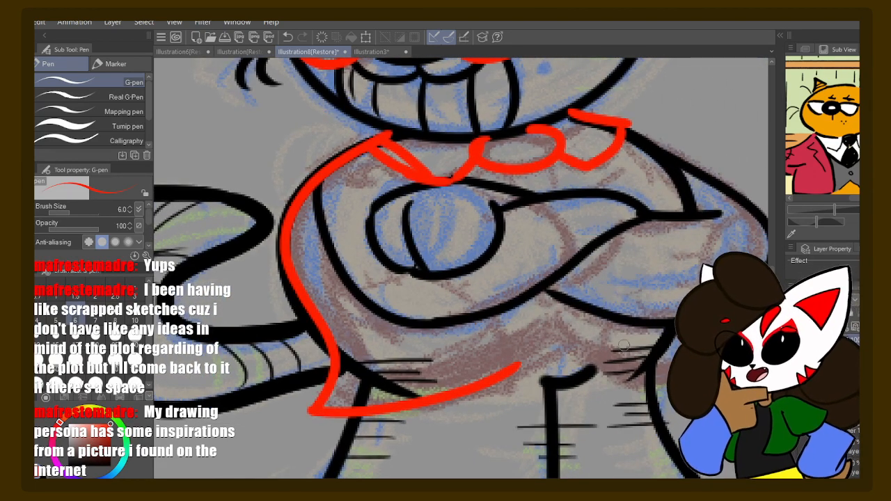
pyautogui.moveTo(609, 314)
pyautogui.mouseDown()
pyautogui.moveTo(606, 391)
pyautogui.moveTo(679, 399)
pyautogui.mouseUp()
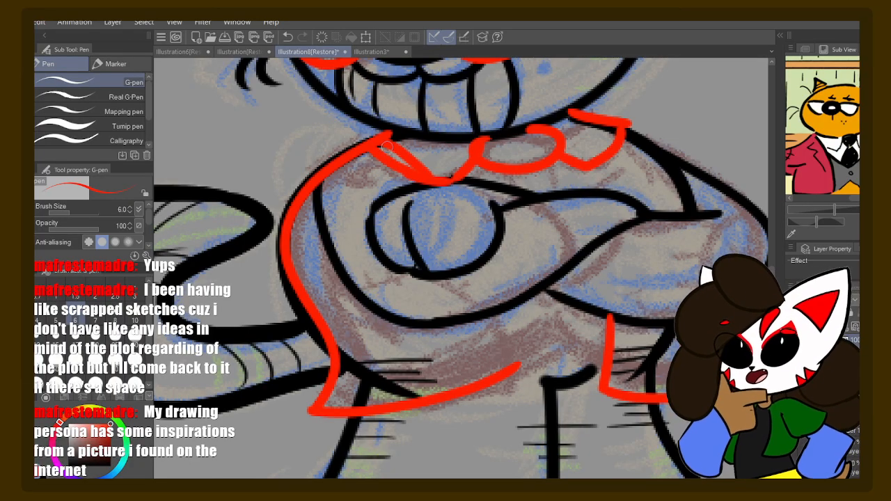
pyautogui.moveTo(387, 145)
pyautogui.mouseDown()
pyautogui.moveTo(440, 175)
pyautogui.moveTo(472, 222)
pyautogui.moveTo(489, 278)
pyautogui.moveTo(496, 393)
pyautogui.mouseUp()
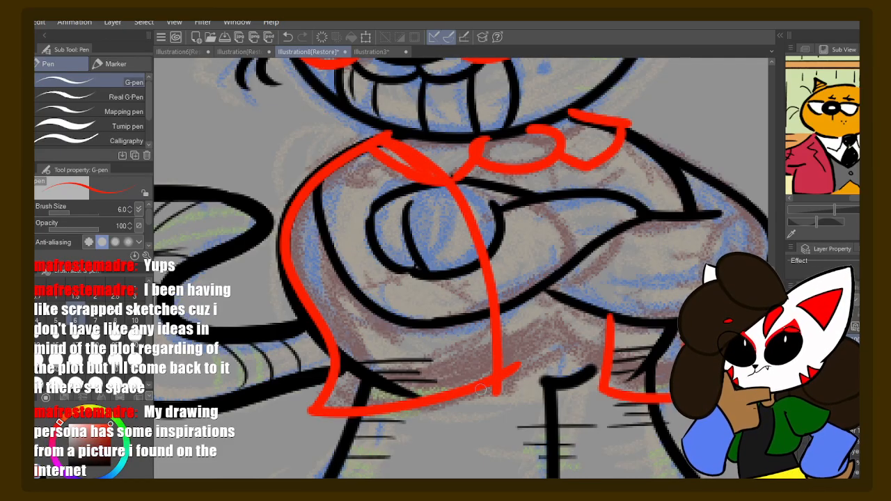
# - Erase the rough hem of the tail-side jacket half and redraw it as one red curve between the side and front edges
pyautogui.moveTo(502, 286); pyautogui.dragTo(545, 238)
pyautogui.moveTo(821, 177); pyautogui.dragTo(824, 147)
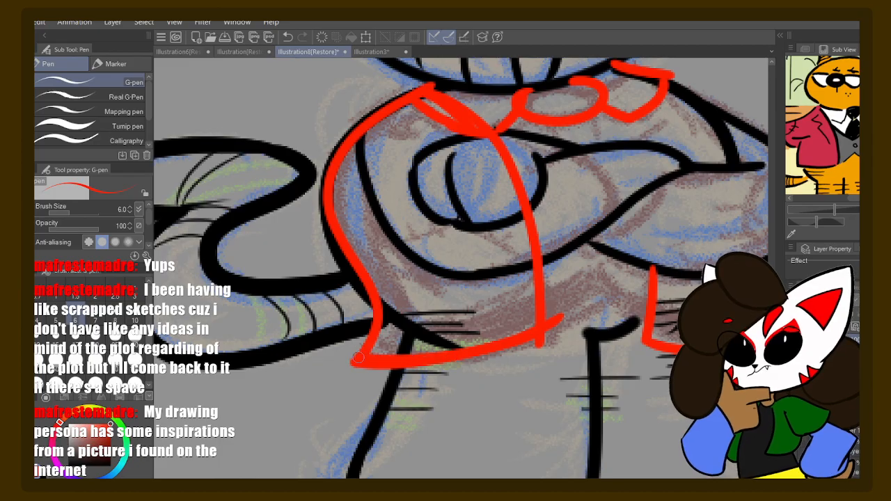
pyautogui.press('e')
pyautogui.moveTo(487, 338)
pyautogui.mouseDown()
pyautogui.moveTo(407, 377)
pyautogui.moveTo(393, 355)
pyautogui.mouseUp()
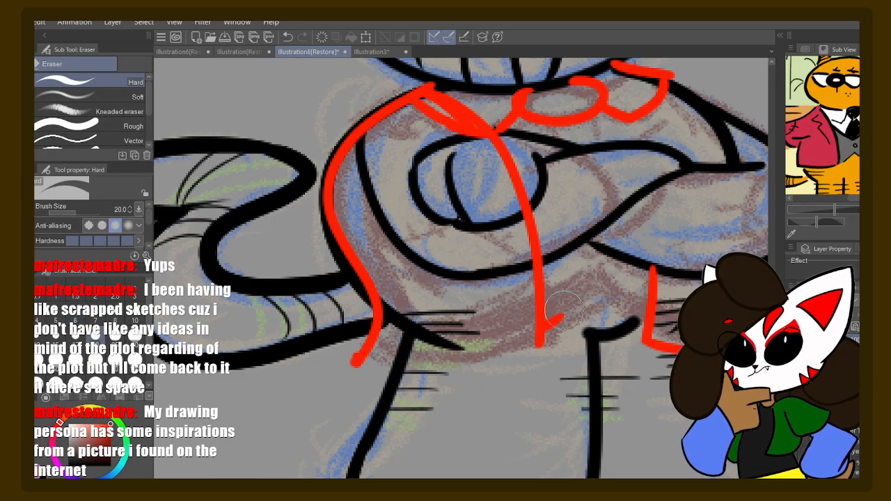
pyautogui.moveTo(564, 310); pyautogui.dragTo(557, 332)
pyautogui.press('p')
pyautogui.moveTo(357, 359)
pyautogui.mouseDown()
pyautogui.moveTo(466, 354)
pyautogui.moveTo(550, 334)
pyautogui.mouseUp()
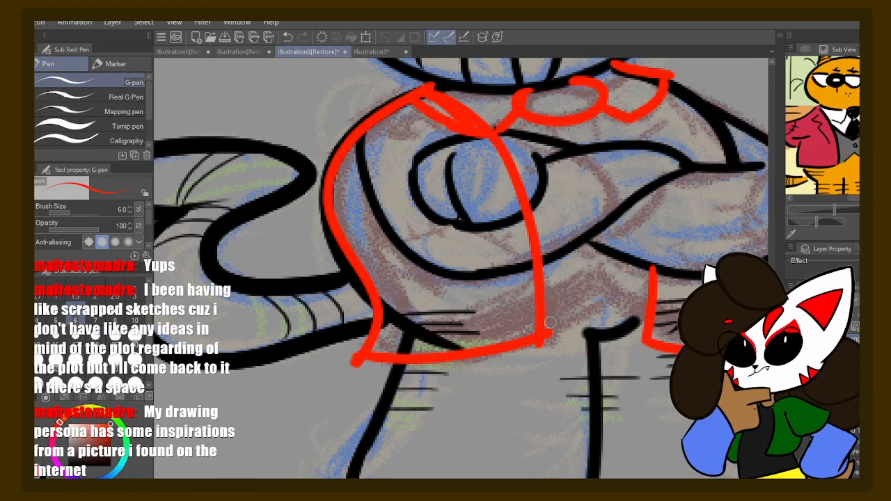
# - Close the opposite coattail with a curved red outer edge below the elbow and erase the line ends overshooting the hem corners
pyautogui.moveTo(528, 279); pyautogui.dragTo(412, 324)
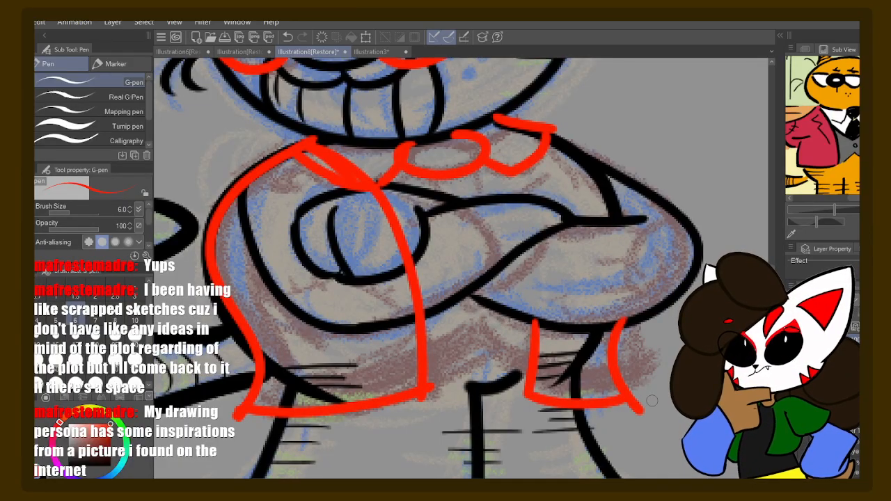
pyautogui.press('e')
pyautogui.moveTo(640, 411); pyautogui.dragTo(629, 399)
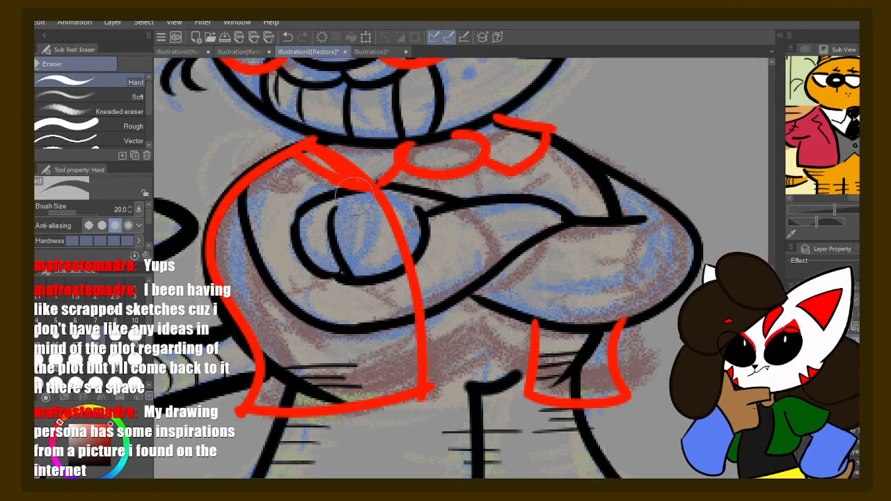
# - Draw the jacket's far shoulder seam in red from the collar to the armpit, plus the inner lapel edge crossing the collar flap
pyautogui.press('p')
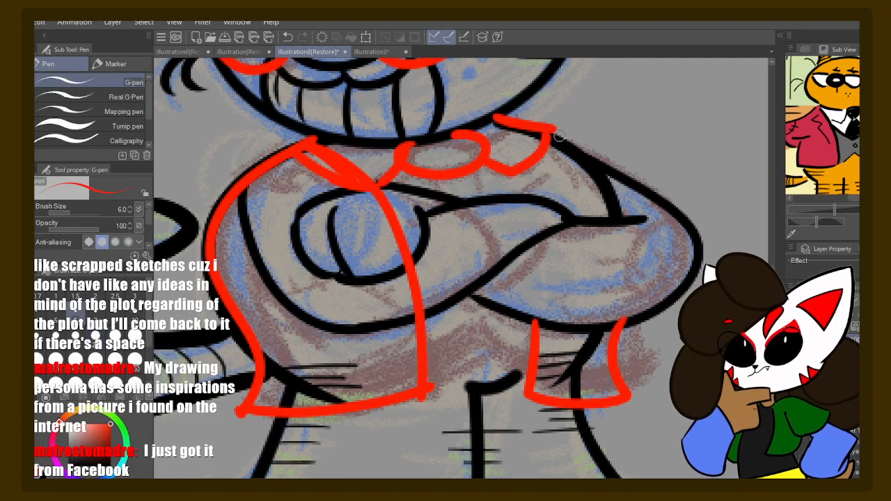
pyautogui.moveTo(548, 133)
pyautogui.mouseDown()
pyautogui.moveTo(583, 149)
pyautogui.moveTo(612, 203)
pyautogui.mouseUp()
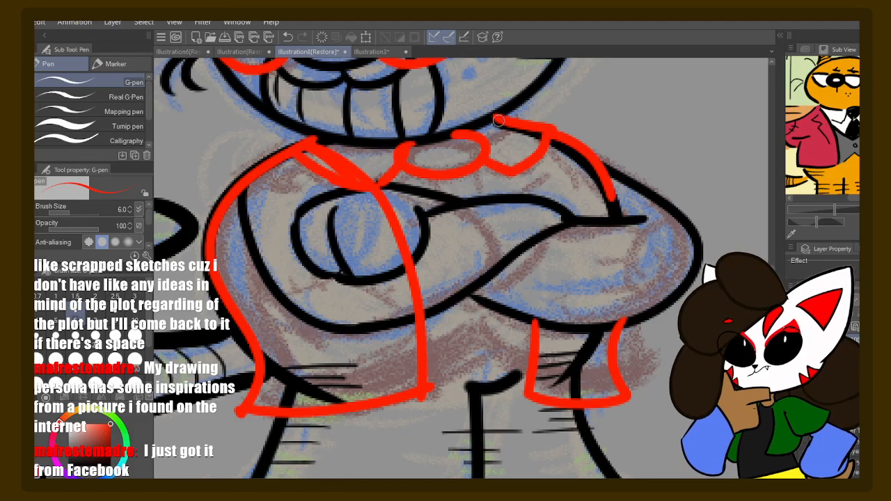
pyautogui.moveTo(499, 119)
pyautogui.mouseDown()
pyautogui.moveTo(525, 155)
pyautogui.moveTo(543, 203)
pyautogui.mouseUp()
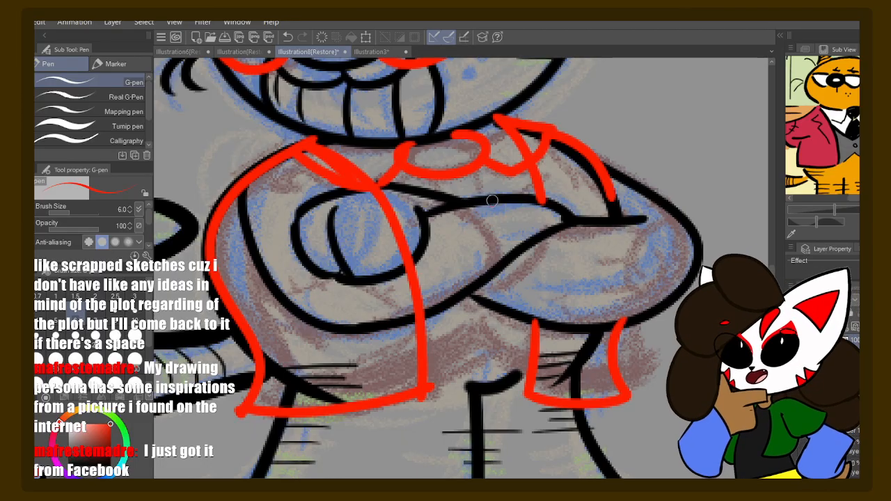
# - Outline the front sleeve in red with a cuff edge, a long underside curve and the upper edges near the fist, redoing the underside once
pyautogui.moveTo(489, 198)
pyautogui.mouseDown()
pyautogui.moveTo(514, 204)
pyautogui.moveTo(533, 225)
pyautogui.mouseUp()
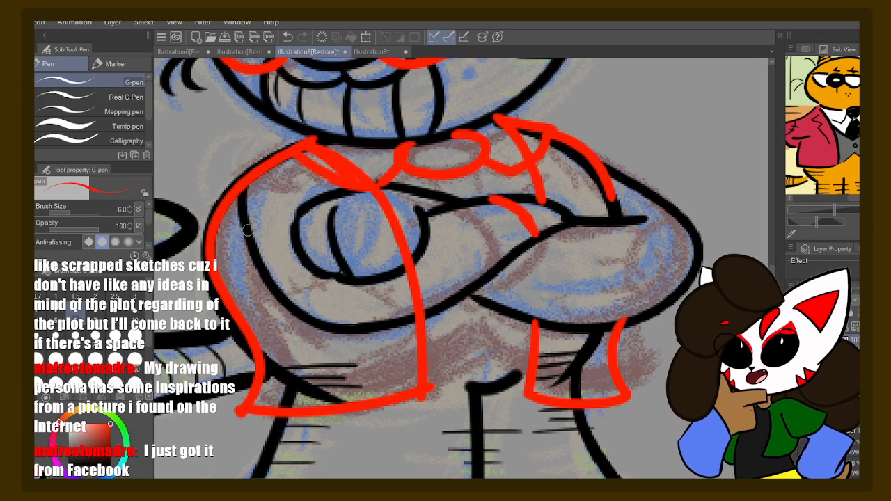
pyautogui.moveTo(241, 221); pyautogui.dragTo(292, 304)
pyautogui.hotkey('ctrl', 'z')
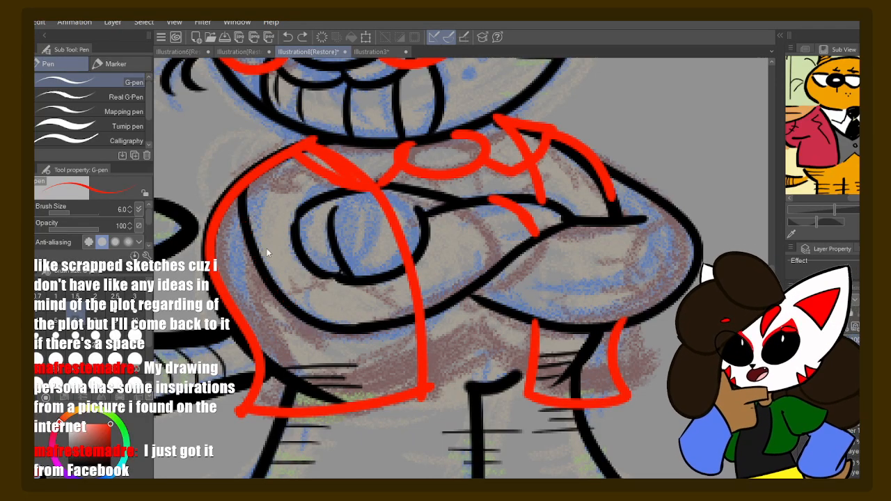
pyautogui.moveTo(241, 222)
pyautogui.mouseDown()
pyautogui.moveTo(277, 313)
pyautogui.moveTo(383, 328)
pyautogui.moveTo(527, 243)
pyautogui.moveTo(422, 304)
pyautogui.mouseUp()
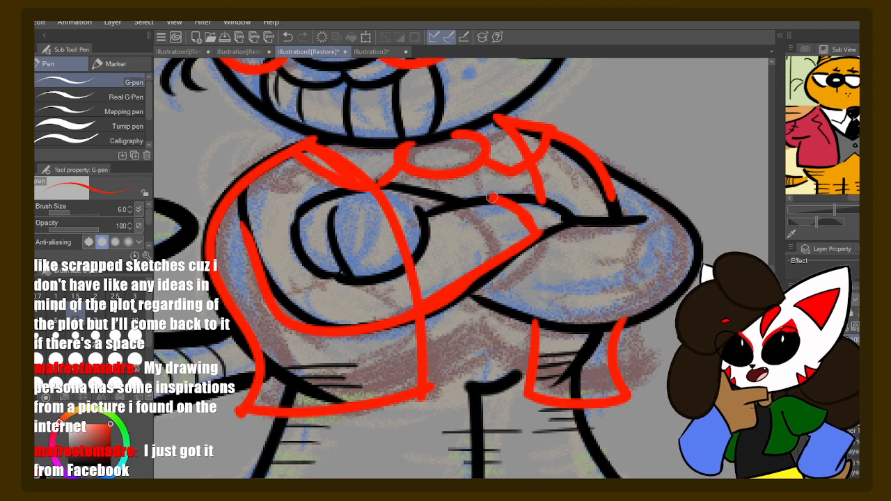
pyautogui.moveTo(492, 198); pyautogui.dragTo(430, 215)
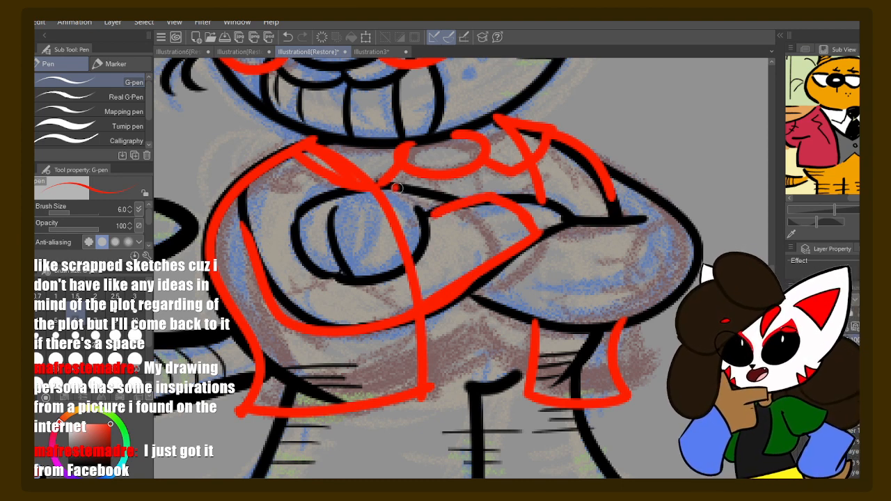
pyautogui.moveTo(392, 185); pyautogui.dragTo(433, 211)
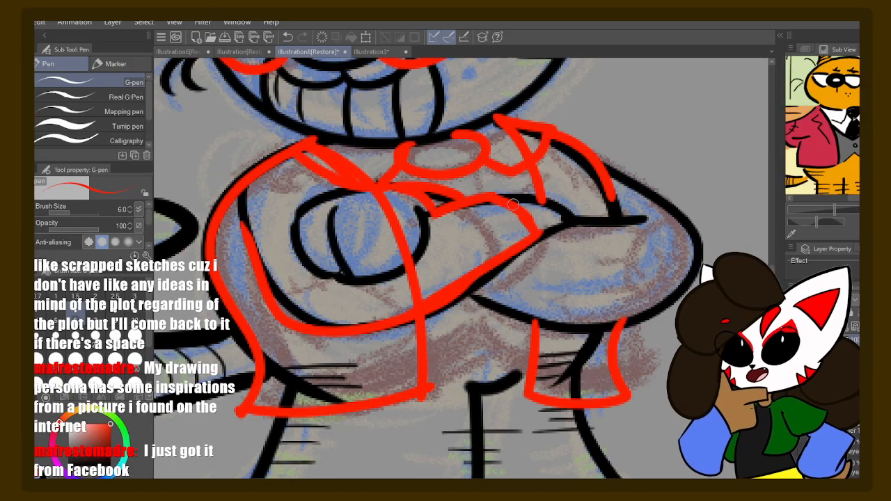
# - Outline the far sleeve in red from the shoulder around the elbow and beneath the forearm, undoing and redrawing strokes until they fit
pyautogui.moveTo(604, 164); pyautogui.dragTo(704, 217)
pyautogui.hotkey('ctrl', 'z')
pyautogui.moveTo(598, 156); pyautogui.dragTo(699, 228)
pyautogui.moveTo(656, 301); pyautogui.dragTo(569, 328)
pyautogui.moveTo(468, 291)
pyautogui.mouseDown()
pyautogui.moveTo(589, 314)
pyautogui.moveTo(644, 300)
pyautogui.mouseUp()
pyautogui.hotkey('ctrl', 'z')
pyautogui.hotkey('ctrl', 'z')
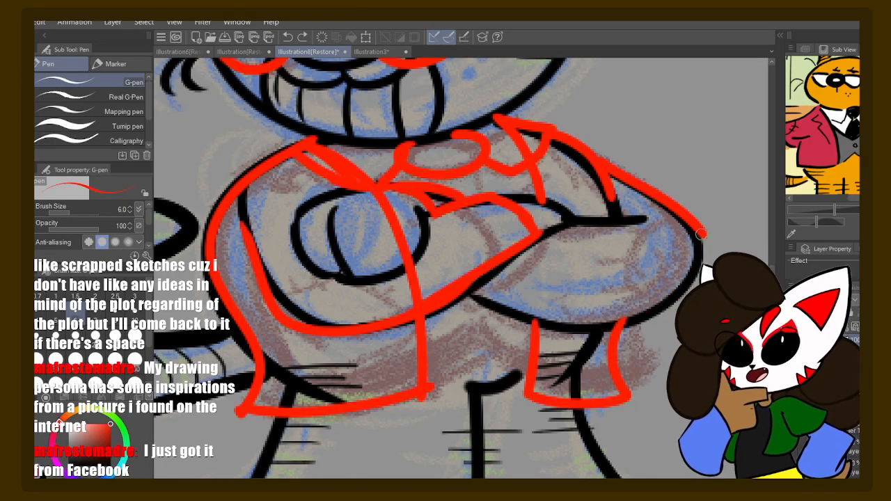
pyautogui.moveTo(702, 236)
pyautogui.mouseDown()
pyautogui.moveTo(681, 288)
pyautogui.moveTo(601, 330)
pyautogui.moveTo(463, 311)
pyautogui.moveTo(586, 325)
pyautogui.moveTo(664, 304)
pyautogui.moveTo(704, 242)
pyautogui.mouseUp()
pyautogui.hotkey('ctrl', 'z')
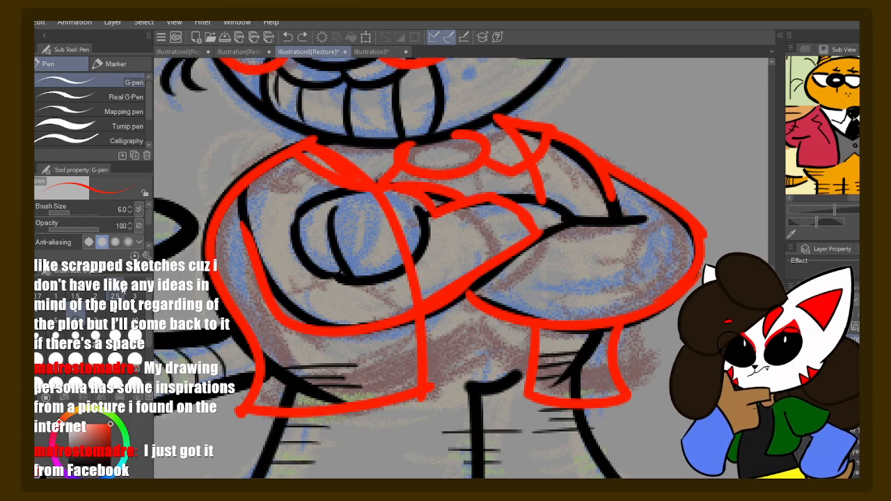
# - Draw a thin red zigzag lapel edge at brush size 3 across the chest and fist, redoing its start, and restore the size to 6
pyautogui.click(133, 295)
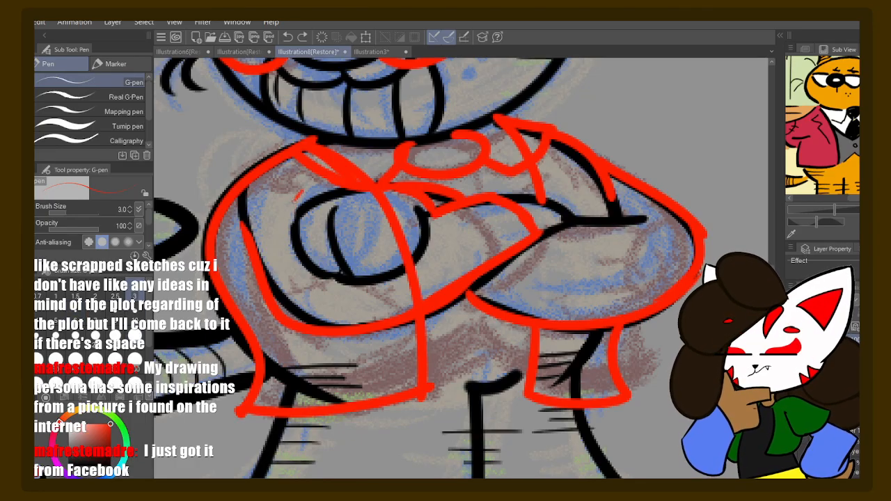
pyautogui.moveTo(302, 189); pyautogui.dragTo(286, 215)
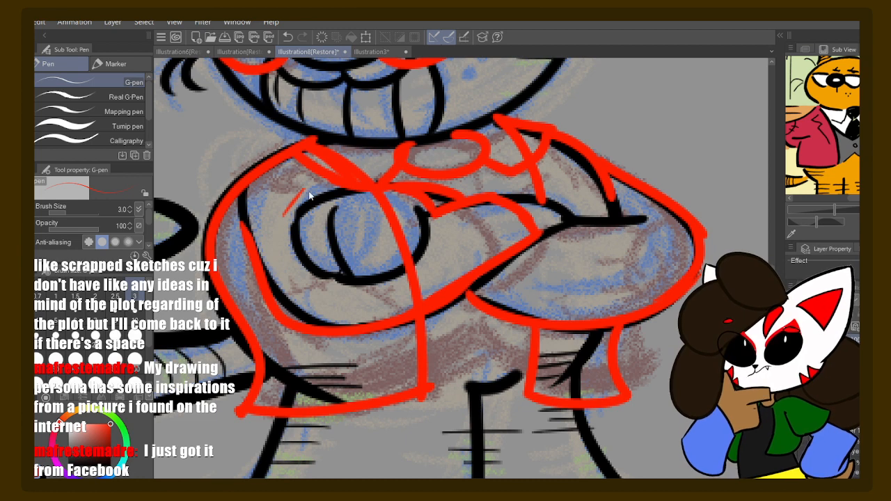
pyautogui.hotkey('ctrl', 'z')
pyautogui.moveTo(311, 180); pyautogui.dragTo(249, 218)
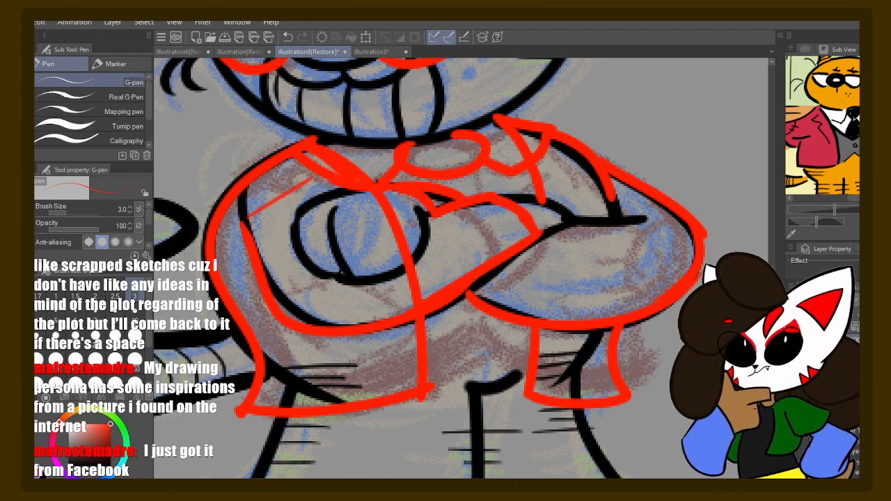
pyautogui.hotkey('ctrl', 'z')
pyautogui.moveTo(311, 179)
pyautogui.mouseDown()
pyautogui.moveTo(281, 198)
pyautogui.moveTo(335, 221)
pyautogui.moveTo(312, 232)
pyautogui.moveTo(337, 256)
pyautogui.moveTo(411, 285)
pyautogui.mouseUp()
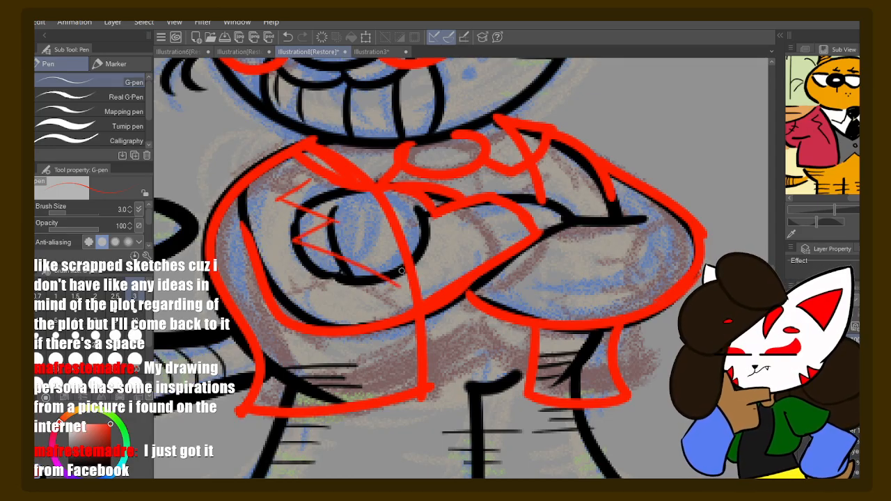
pyautogui.hotkey('ctrl', 's')
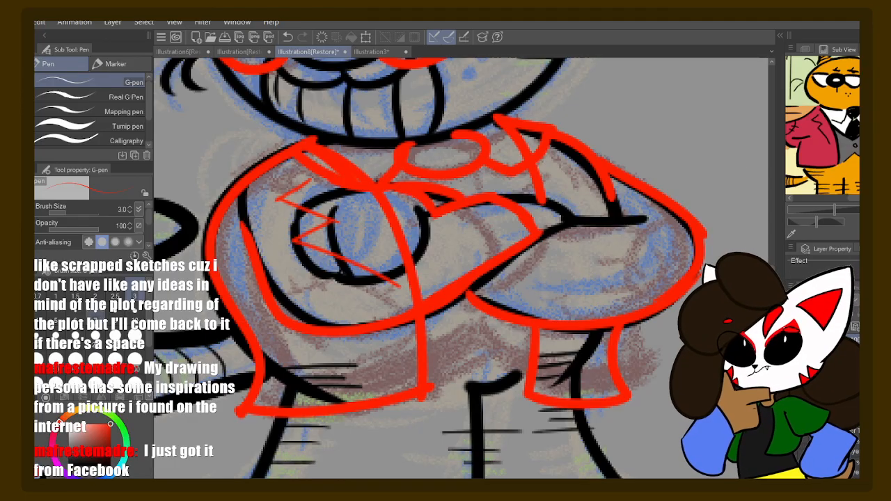
pyautogui.click(76, 316)
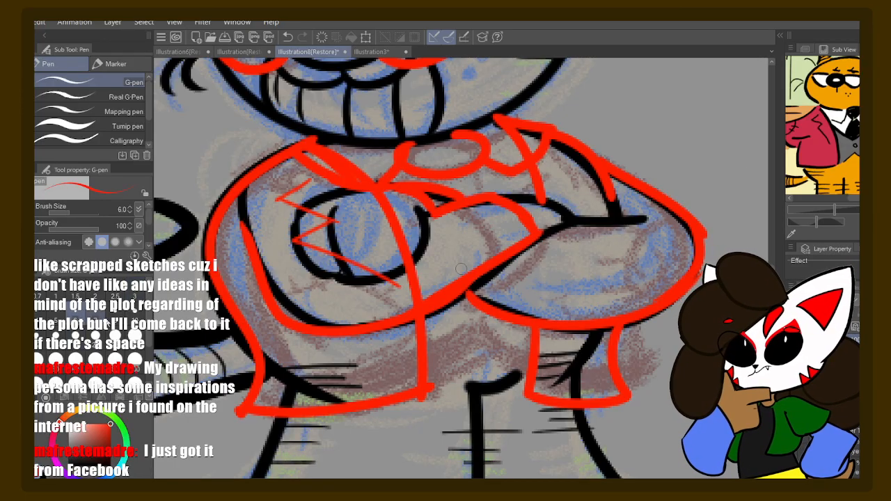
# - Draw the red hem line below the crossed arms, linking the jacket's front edge to the panel on the far side
pyautogui.moveTo(440, 381); pyautogui.dragTo(531, 376)
pyautogui.hotkey('ctrl', 'z')
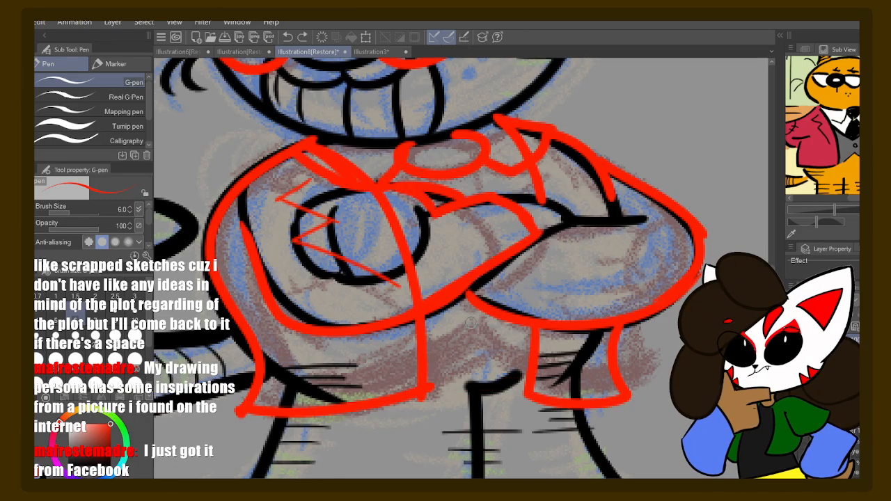
pyautogui.moveTo(476, 318); pyautogui.dragTo(426, 362)
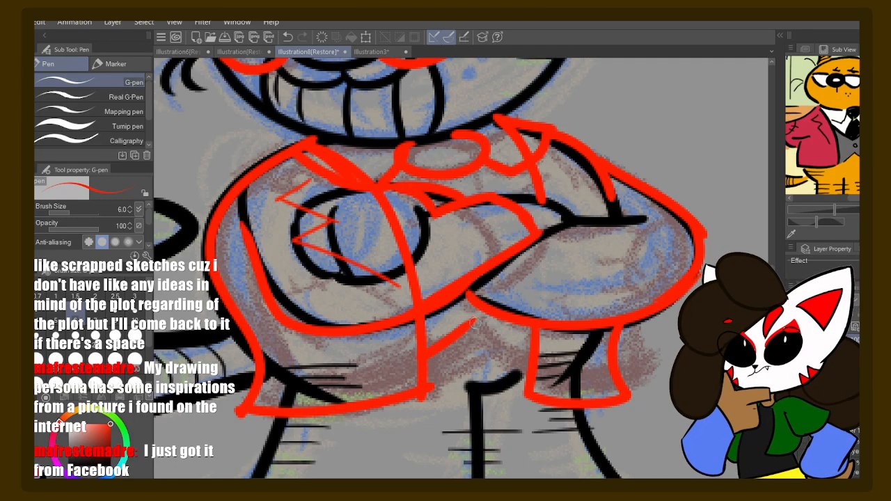
pyautogui.moveTo(471, 320); pyautogui.dragTo(515, 339)
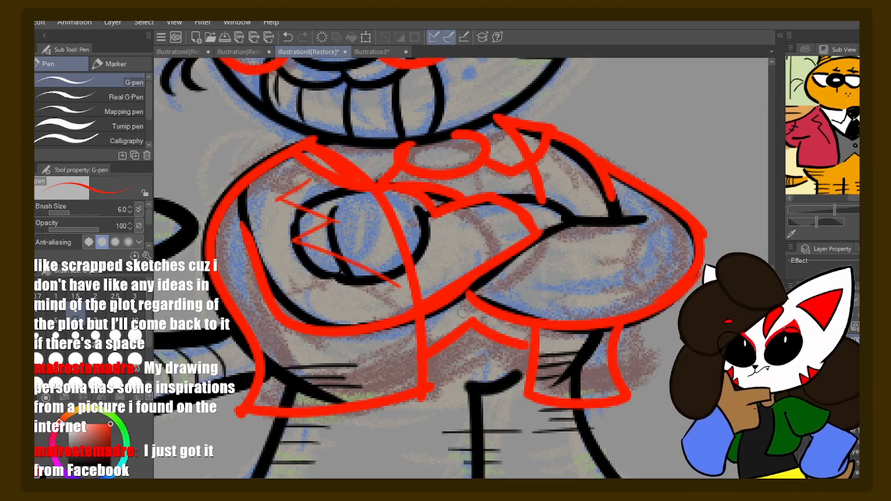
pyautogui.hotkey('ctrl', 'z')
pyautogui.moveTo(468, 316); pyautogui.dragTo(528, 337)
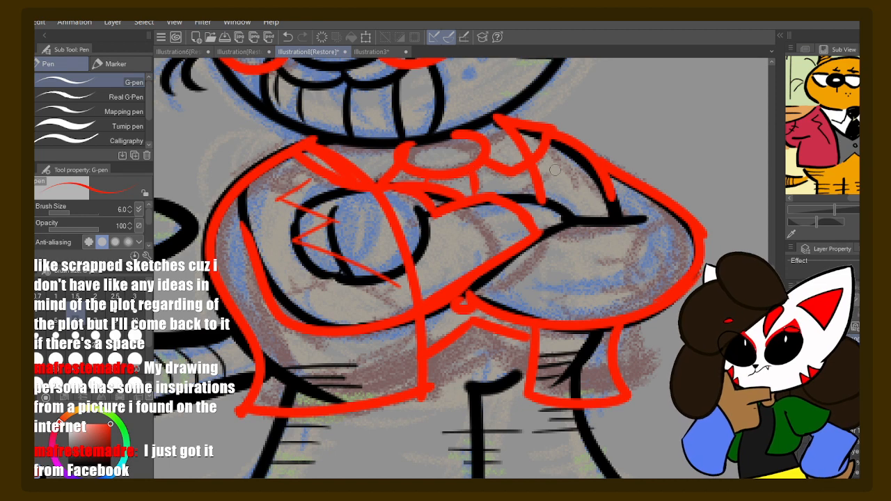
# - Extend the red seam at the far shoulder and draw an elbow patch curve with stitch marks on the near sleeve
pyautogui.moveTo(607, 185); pyautogui.dragTo(623, 223)
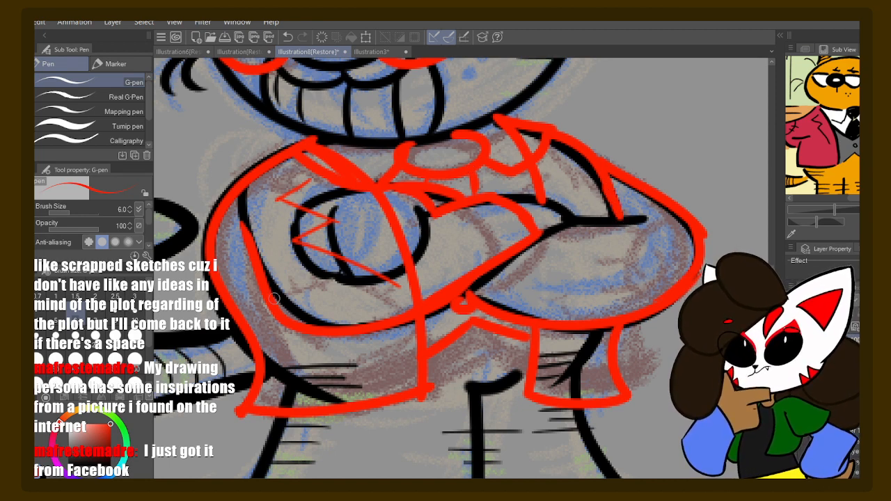
pyautogui.moveTo(276, 307)
pyautogui.mouseDown()
pyautogui.moveTo(309, 292)
pyautogui.moveTo(405, 314)
pyautogui.mouseUp()
pyautogui.moveTo(281, 279)
pyautogui.mouseDown()
pyautogui.moveTo(332, 288)
pyautogui.moveTo(361, 283)
pyautogui.mouseUp()
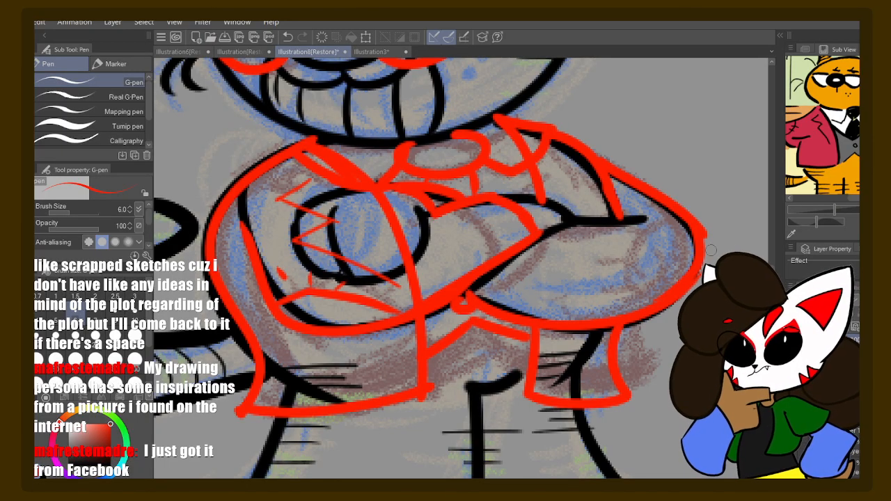
# - Draw a matching red elbow patch curve with short stitch marks on the far sleeve
pyautogui.moveTo(648, 220)
pyautogui.mouseDown()
pyautogui.moveTo(623, 253)
pyautogui.moveTo(628, 274)
pyautogui.moveTo(654, 293)
pyautogui.mouseUp()
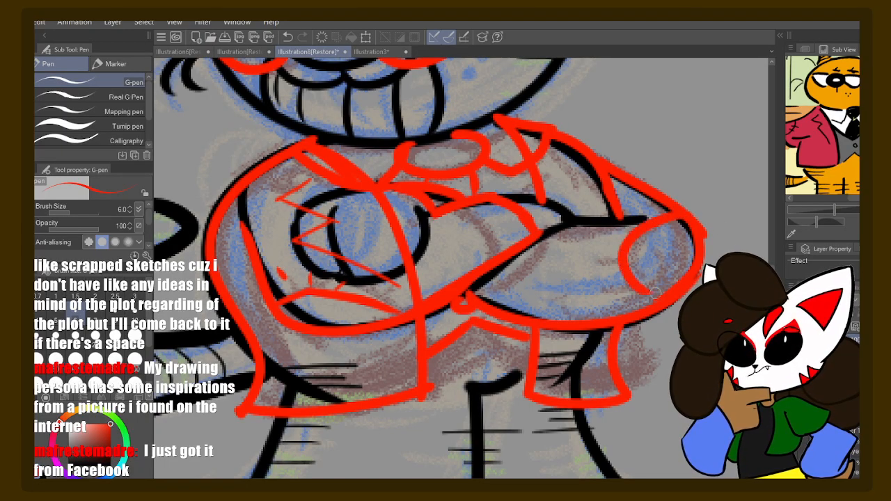
pyautogui.hotkey('ctrl', 'z')
pyautogui.moveTo(691, 218)
pyautogui.mouseDown()
pyautogui.moveTo(647, 240)
pyautogui.moveTo(630, 276)
pyautogui.moveTo(662, 297)
pyautogui.moveTo(645, 285)
pyautogui.moveTo(613, 270)
pyautogui.mouseUp()
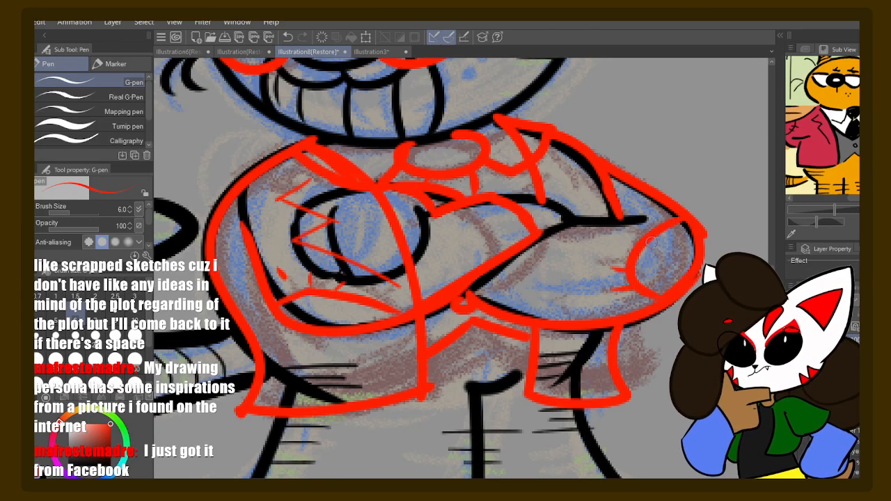
pyautogui.moveTo(638, 238); pyautogui.dragTo(624, 236)
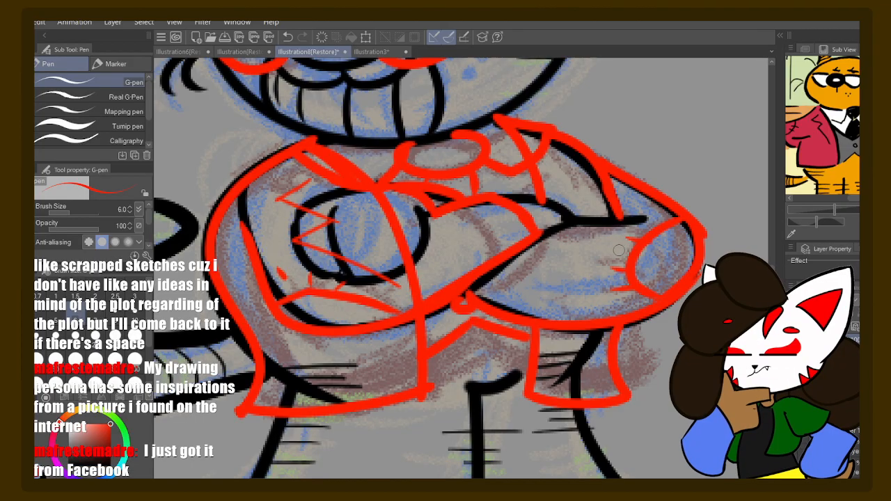
# - Thicken the upper end of the near sleeve's inner red line with the G-pen
pyautogui.moveTo(447, 293); pyautogui.dragTo(577, 346)
pyautogui.moveTo(537, 303); pyautogui.dragTo(540, 384)
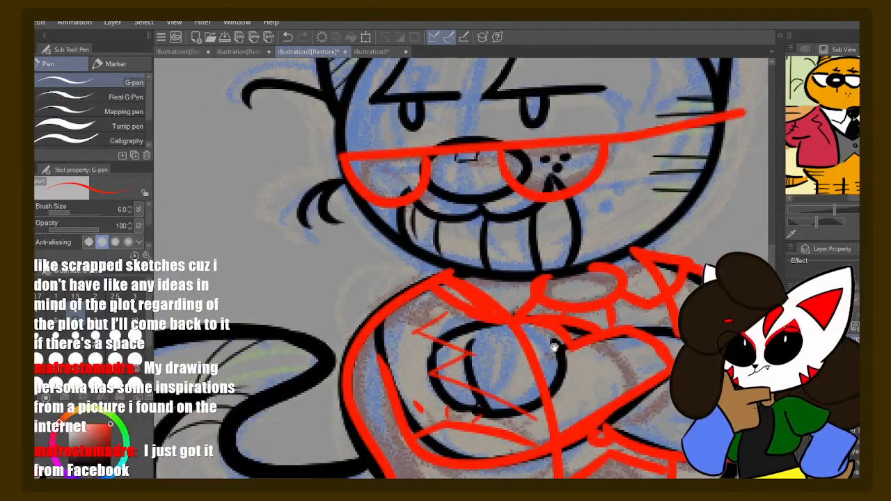
pyautogui.moveTo(550, 323); pyautogui.dragTo(487, 298)
pyautogui.moveTo(373, 203); pyautogui.dragTo(376, 237)
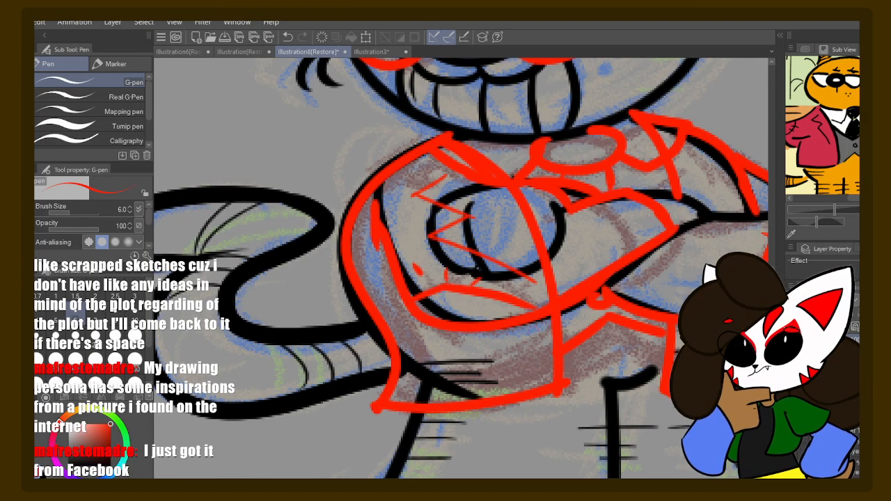
# - Erase the red overshoot at the outer bottom corner of the jacket with the Hard eraser
pyautogui.moveTo(513, 343); pyautogui.dragTo(381, 293)
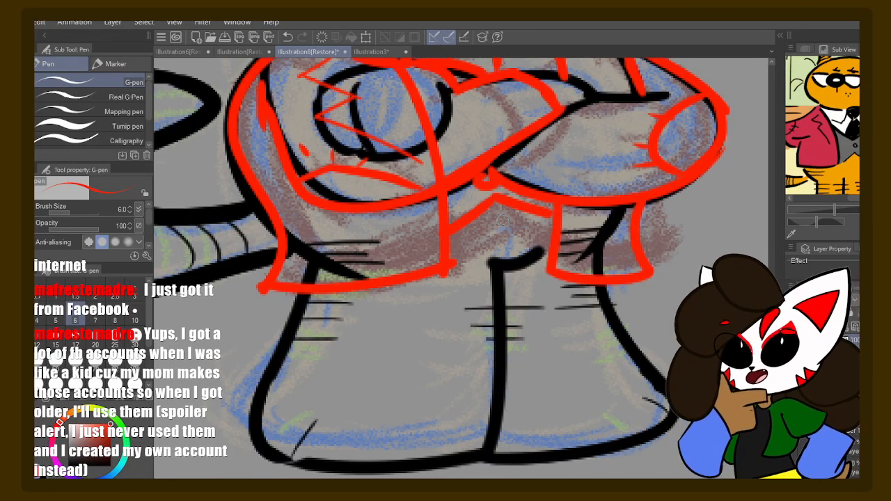
pyautogui.press('e')
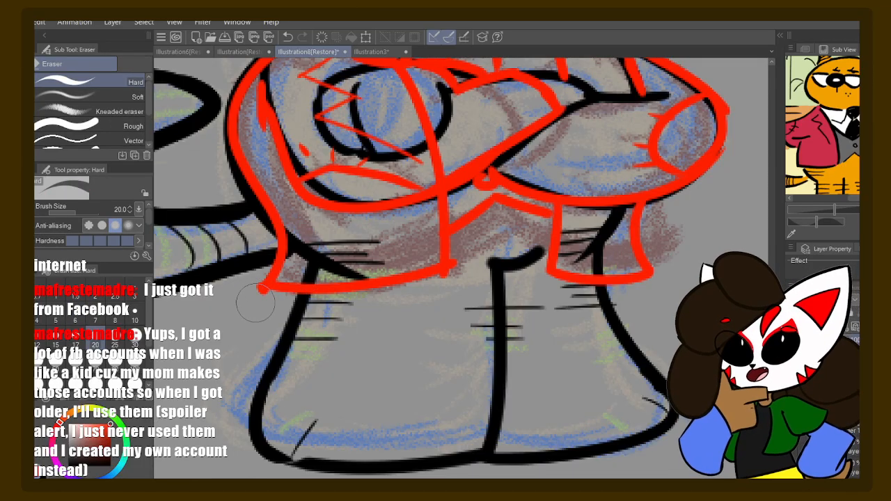
pyautogui.moveTo(257, 285); pyautogui.dragTo(266, 303)
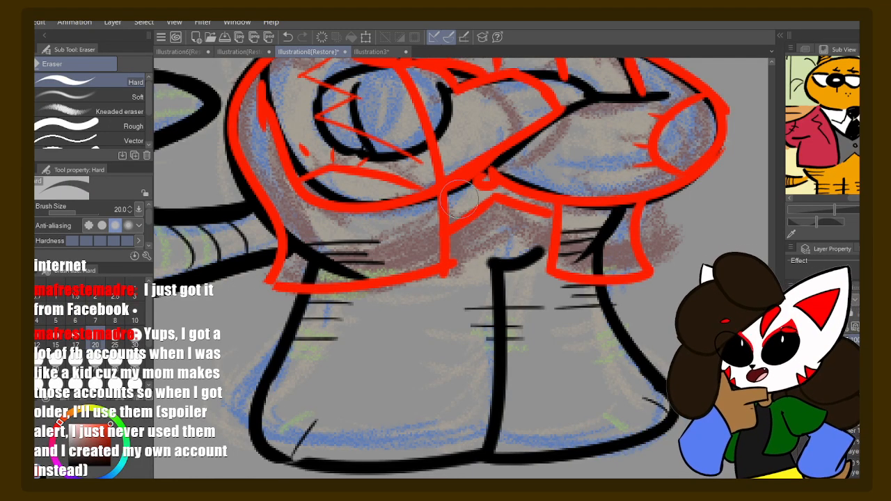
pyautogui.moveTo(362, 157); pyautogui.dragTo(382, 251)
pyautogui.moveTo(326, 227); pyautogui.dragTo(369, 326)
pyautogui.moveTo(374, 260)
pyautogui.mouseDown()
pyautogui.moveTo(377, 309)
pyautogui.moveTo(369, 284)
pyautogui.moveTo(358, 329)
pyautogui.moveTo(377, 288)
pyautogui.moveTo(370, 286)
pyautogui.mouseUp()
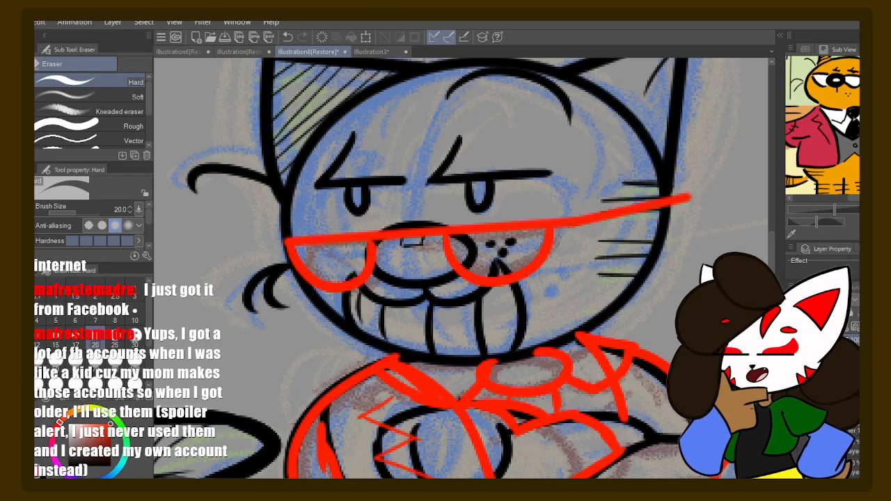
pyautogui.moveTo(477, 310)
pyautogui.mouseDown()
pyautogui.moveTo(479, 249)
pyautogui.moveTo(477, 279)
pyautogui.mouseUp()
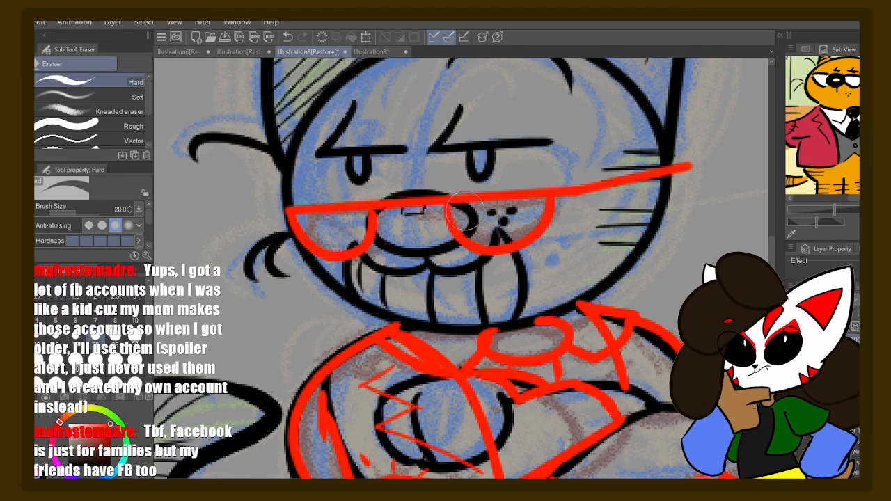
pyautogui.moveTo(421, 407)
pyautogui.mouseDown()
pyautogui.moveTo(414, 276)
pyautogui.moveTo(431, 238)
pyautogui.moveTo(402, 269)
pyautogui.moveTo(375, 372)
pyautogui.mouseUp()
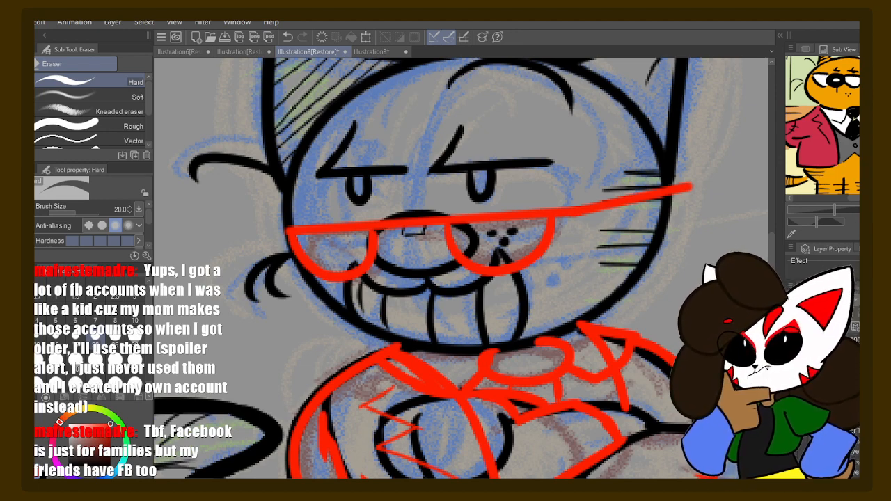
# - Try to erase the black outline of the near arm under the red jacket lines
pyautogui.moveTo(501, 380); pyautogui.dragTo(493, 245)
pyautogui.moveTo(352, 302); pyautogui.dragTo(379, 275)
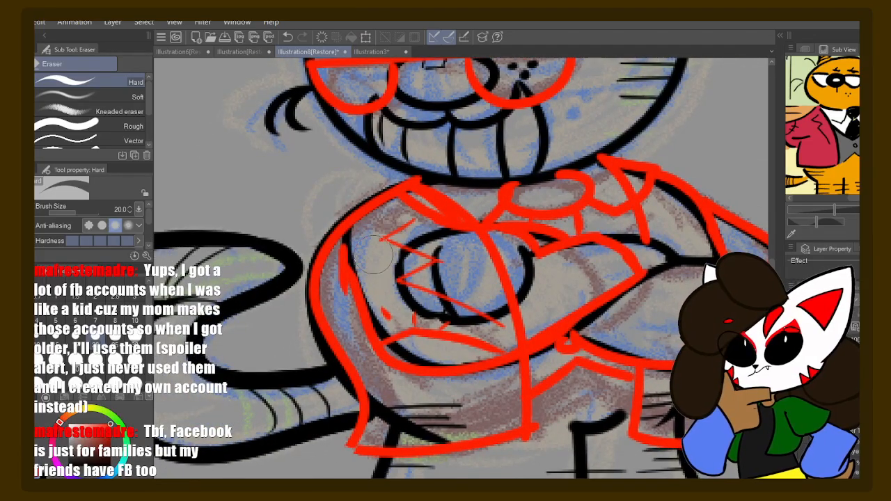
pyautogui.moveTo(367, 221)
pyautogui.mouseDown()
pyautogui.moveTo(402, 202)
pyautogui.moveTo(359, 201)
pyautogui.moveTo(378, 235)
pyautogui.moveTo(360, 221)
pyautogui.moveTo(415, 288)
pyautogui.mouseUp()
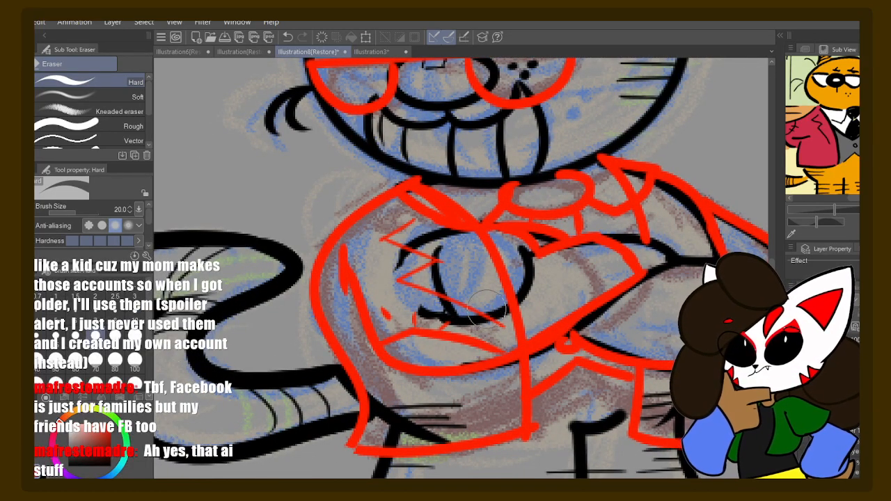
pyautogui.hotkey('ctrl', 'z')
pyautogui.moveTo(359, 306)
pyautogui.mouseDown()
pyautogui.moveTo(328, 251)
pyautogui.moveTo(341, 268)
pyautogui.moveTo(348, 244)
pyautogui.mouseUp()
pyautogui.hotkey('ctrl', 'z')
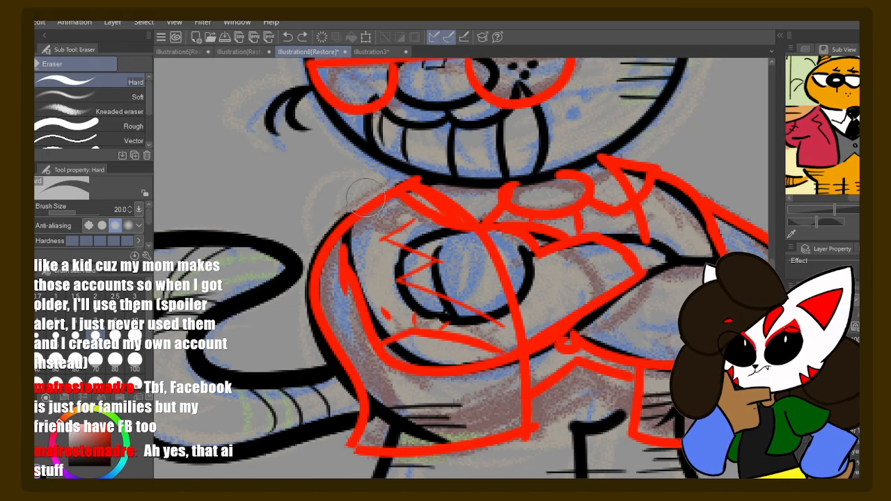
# - Erase the black outlines of the near arm and the hip line covered by the red jacket, keeping the hand circle
pyautogui.moveTo(365, 198); pyautogui.dragTo(337, 228)
pyautogui.moveTo(358, 290); pyautogui.dragTo(338, 231)
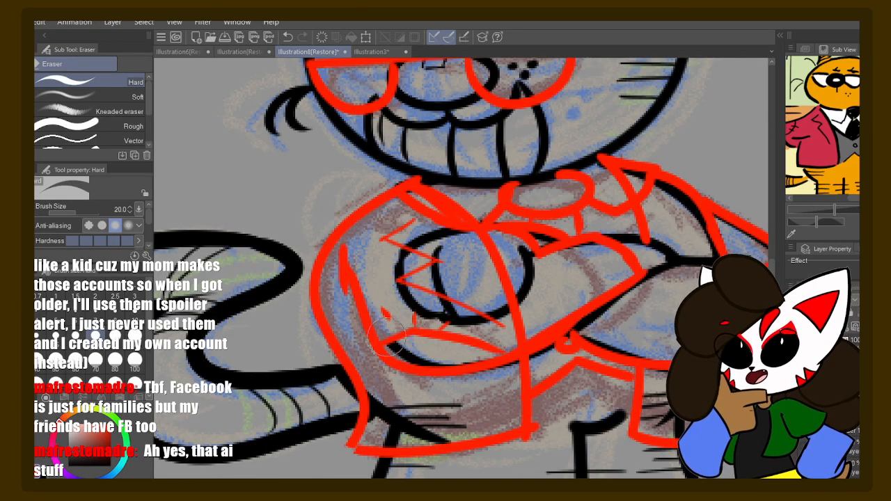
pyautogui.moveTo(466, 355); pyautogui.dragTo(411, 360)
pyautogui.moveTo(405, 412)
pyautogui.mouseDown()
pyautogui.moveTo(387, 405)
pyautogui.moveTo(398, 429)
pyautogui.mouseUp()
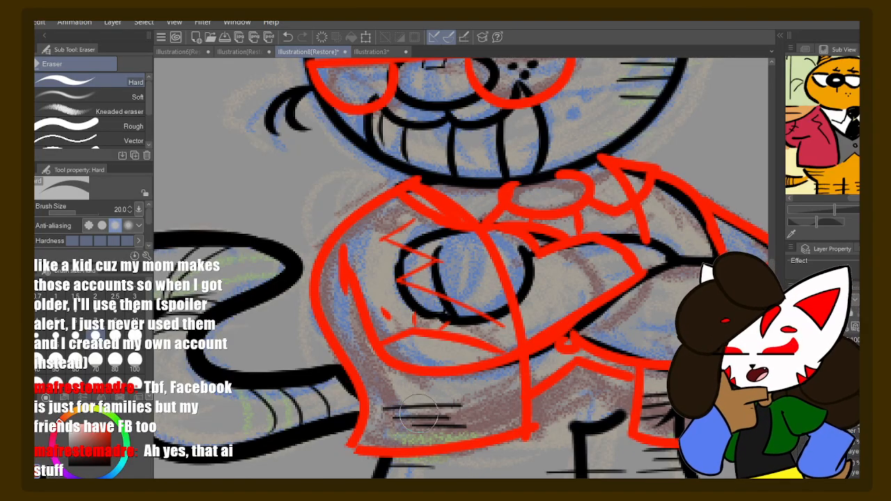
# - Undo the last forearm erasing, pick the red line color, and trace the far forearm's upper edge with the G-pen
pyautogui.moveTo(523, 348); pyautogui.dragTo(452, 388)
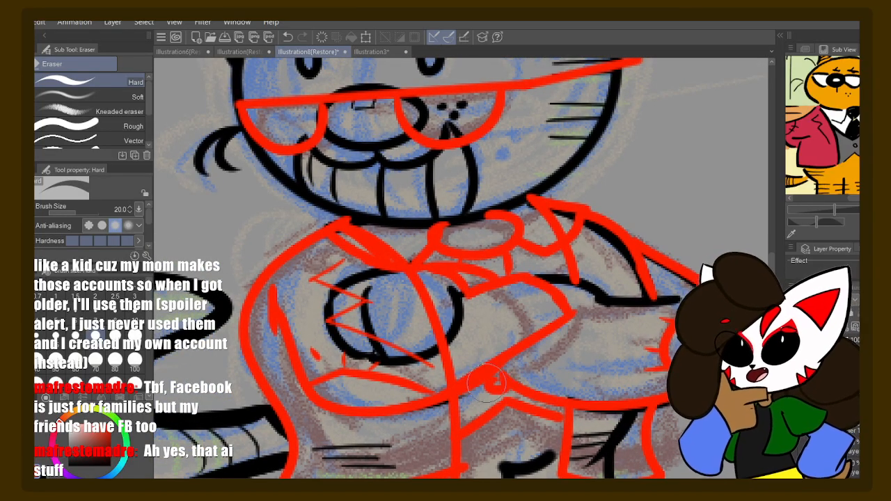
pyautogui.hotkey('ctrl', 'z')
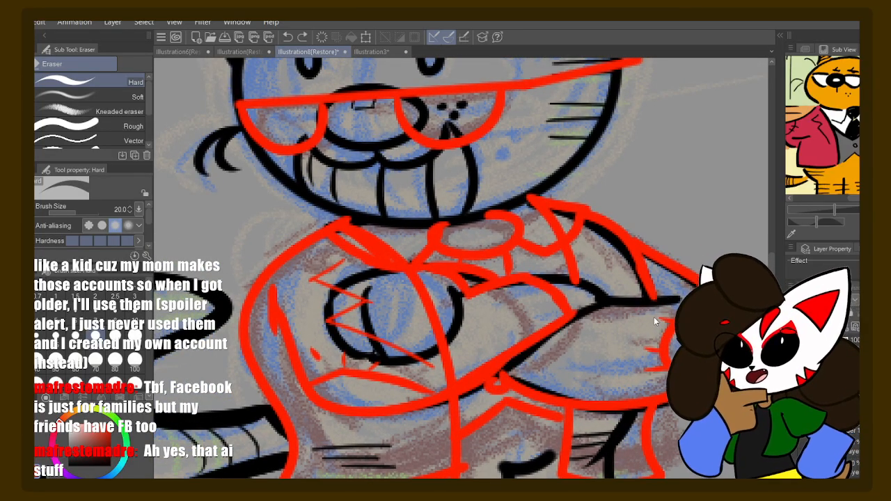
pyautogui.press('i')
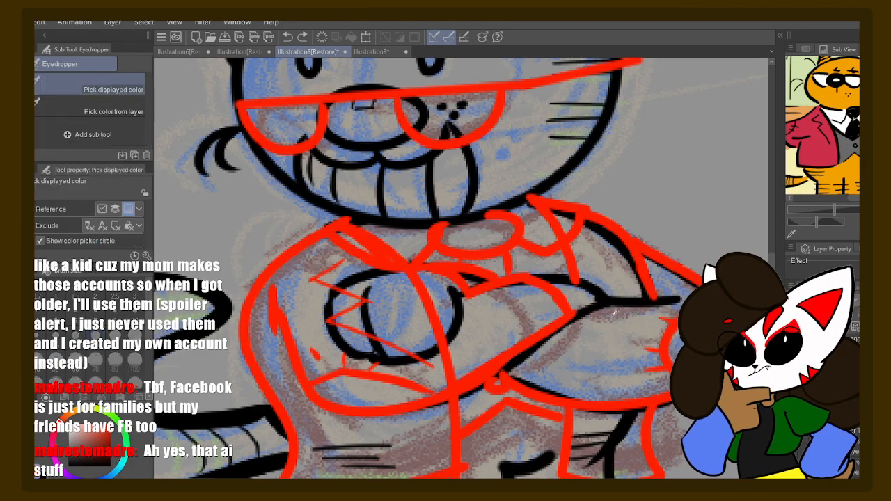
pyautogui.click(570, 313)
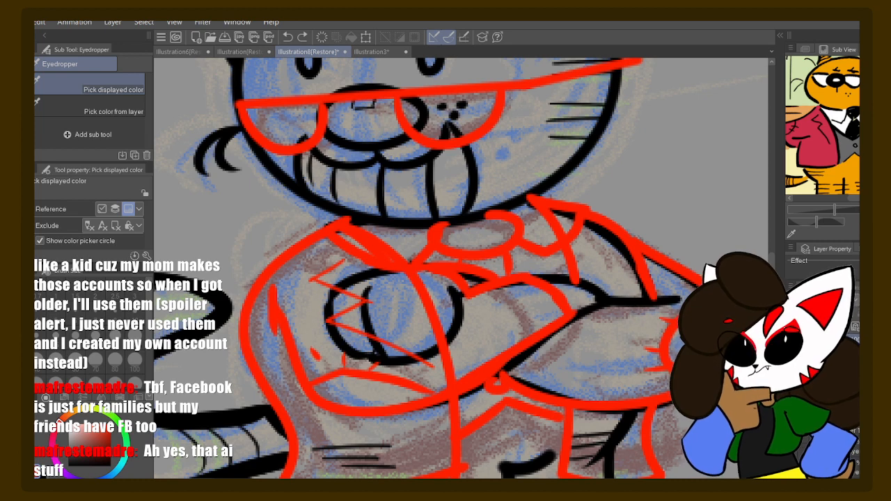
pyautogui.press('p')
pyautogui.moveTo(603, 304); pyautogui.dragTo(686, 296)
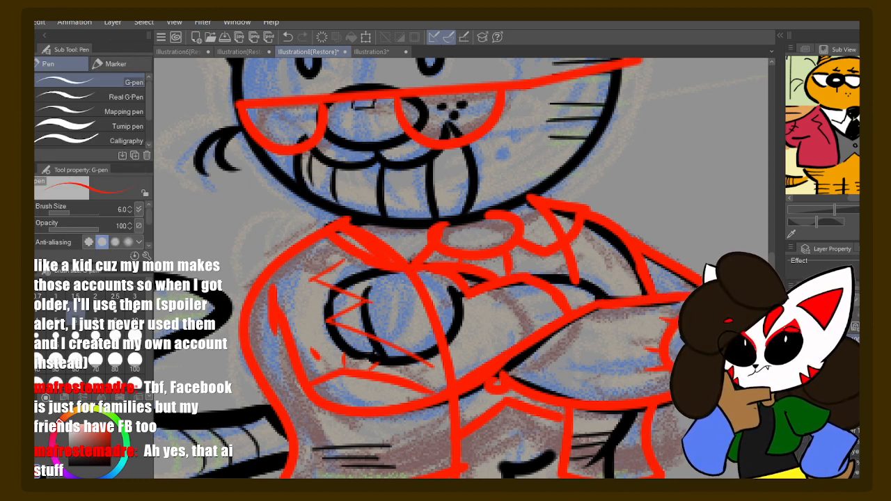
# - Erase the leftover black outlines around the far forearm, shoulder and hip beneath the red jacket lines
pyautogui.press('e')
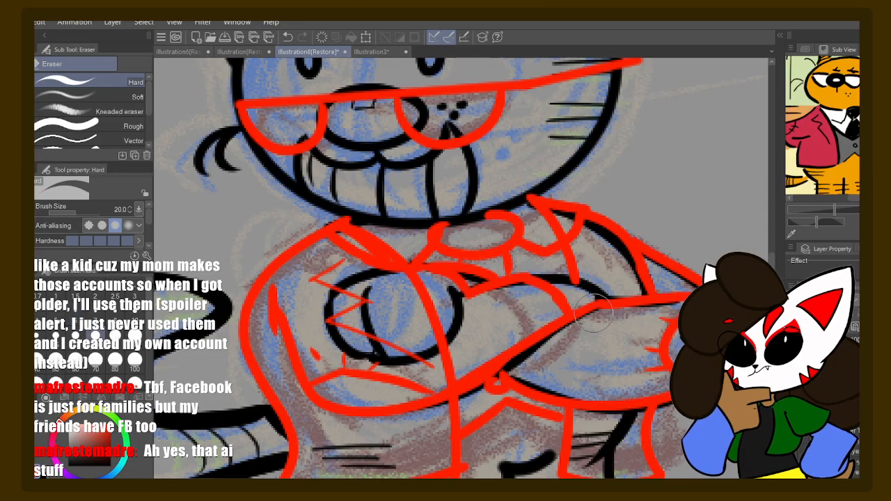
pyautogui.moveTo(583, 311)
pyautogui.mouseDown()
pyautogui.moveTo(507, 366)
pyautogui.moveTo(519, 385)
pyautogui.mouseUp()
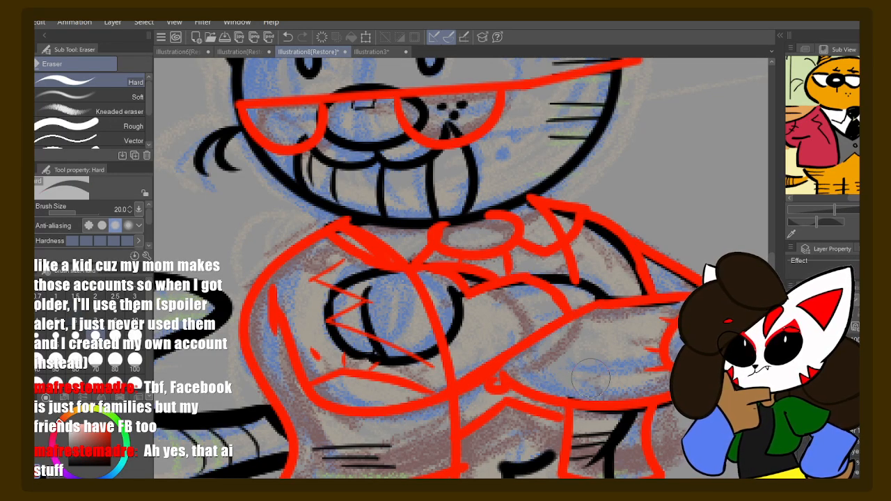
pyautogui.moveTo(572, 377); pyautogui.dragTo(531, 316)
pyautogui.moveTo(565, 380)
pyautogui.mouseDown()
pyautogui.moveTo(584, 385)
pyautogui.moveTo(568, 380)
pyautogui.mouseUp()
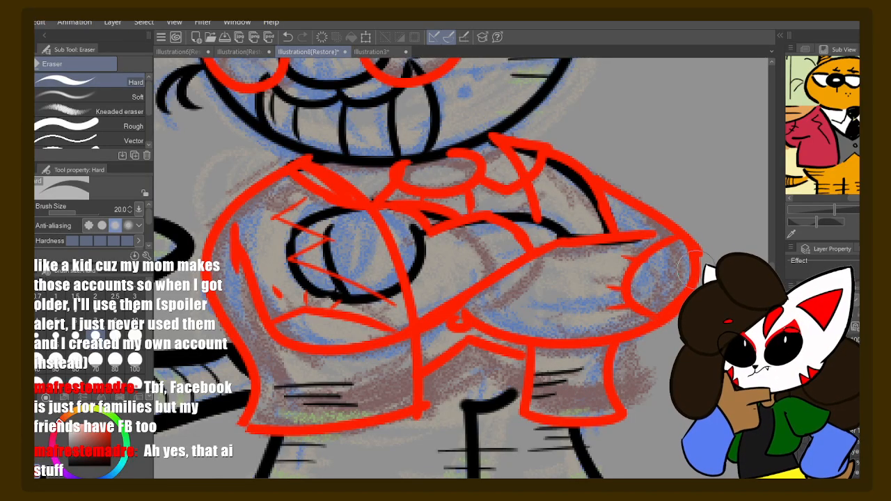
pyautogui.moveTo(644, 240)
pyautogui.mouseDown()
pyautogui.moveTo(656, 303)
pyautogui.moveTo(599, 261)
pyautogui.moveTo(622, 288)
pyautogui.moveTo(566, 215)
pyautogui.moveTo(512, 230)
pyautogui.moveTo(437, 275)
pyautogui.moveTo(452, 268)
pyautogui.moveTo(442, 265)
pyautogui.mouseUp()
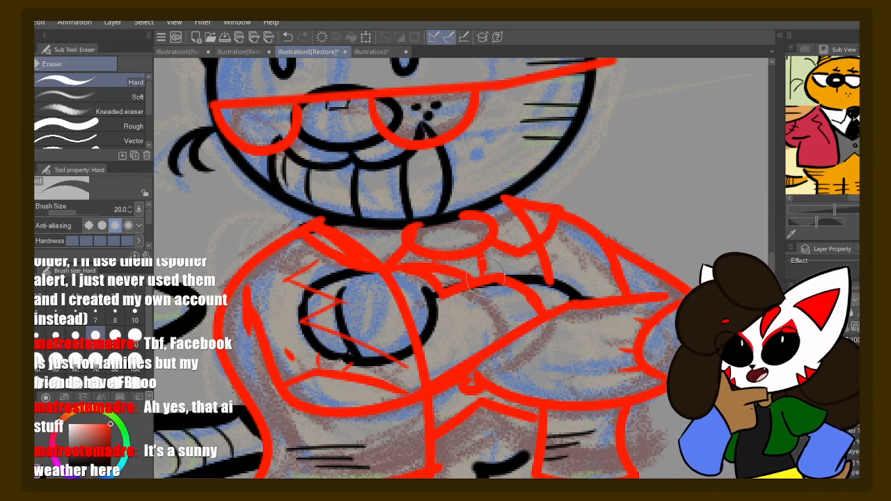
pyautogui.moveTo(422, 384)
pyautogui.mouseDown()
pyautogui.moveTo(466, 336)
pyautogui.moveTo(490, 266)
pyautogui.moveTo(469, 249)
pyautogui.mouseUp()
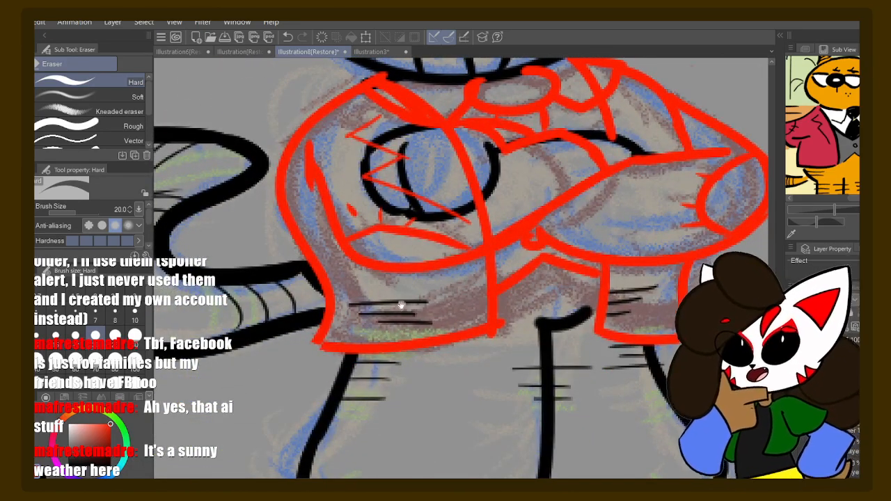
pyautogui.moveTo(401, 305)
pyautogui.mouseDown()
pyautogui.moveTo(478, 264)
pyautogui.moveTo(438, 294)
pyautogui.moveTo(402, 350)
pyautogui.mouseUp()
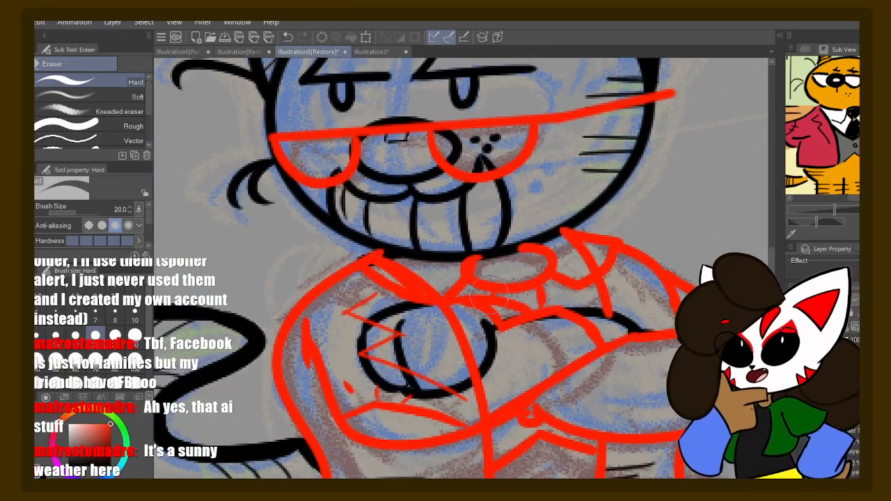
pyautogui.moveTo(489, 296); pyautogui.dragTo(480, 351)
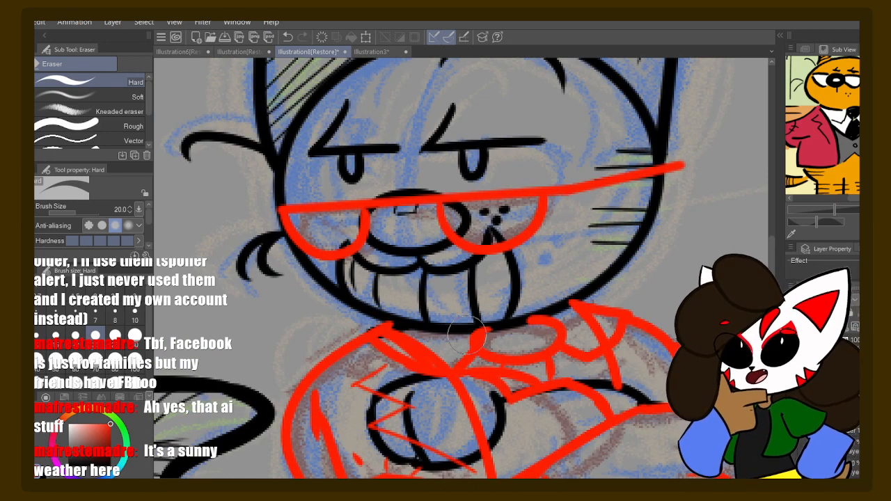
pyautogui.moveTo(466, 334)
pyautogui.mouseDown()
pyautogui.moveTo(453, 284)
pyautogui.moveTo(438, 285)
pyautogui.mouseUp()
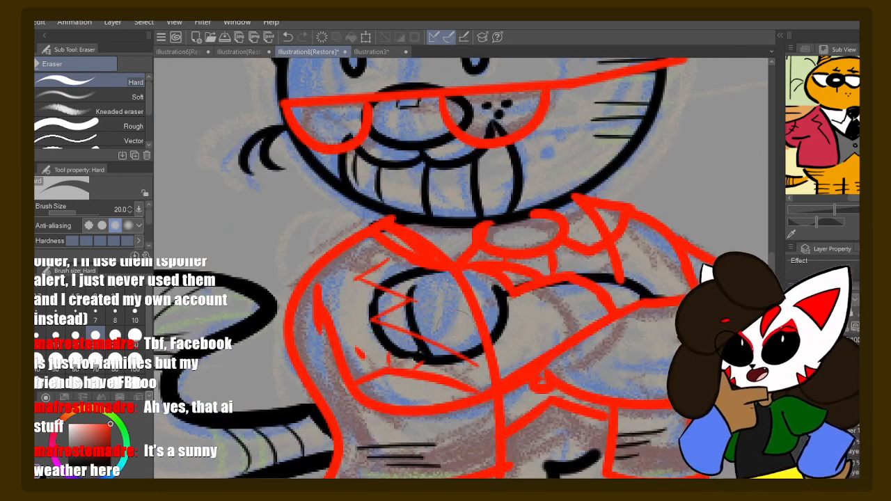
# - Try to erase the red glasses line across the cat's nose, then undo the erasing
pyautogui.moveTo(446, 368); pyautogui.dragTo(419, 358)
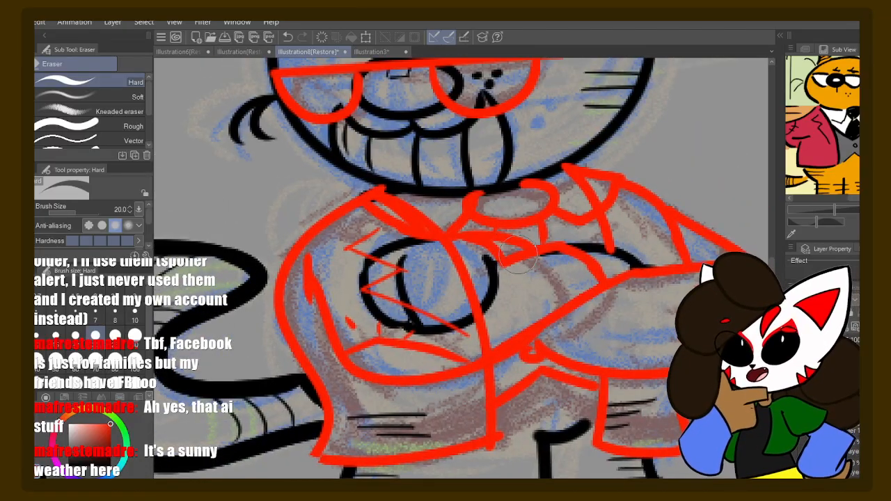
pyautogui.moveTo(394, 213); pyautogui.dragTo(479, 261)
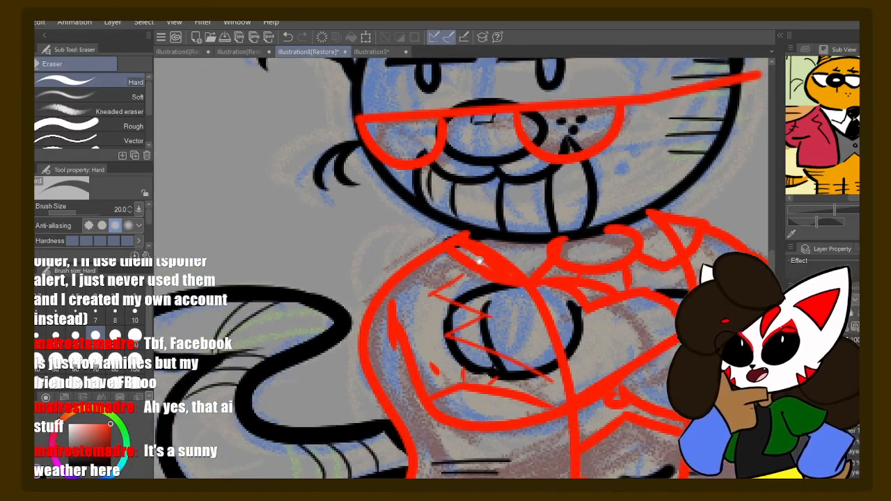
pyautogui.moveTo(504, 297)
pyautogui.mouseDown()
pyautogui.moveTo(441, 279)
pyautogui.moveTo(448, 214)
pyautogui.moveTo(415, 295)
pyautogui.moveTo(422, 369)
pyautogui.mouseUp()
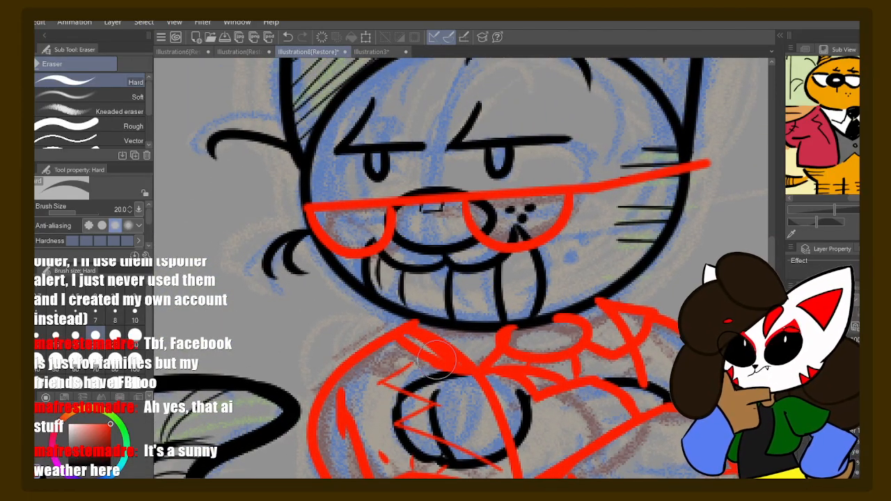
pyautogui.moveTo(477, 265); pyautogui.dragTo(462, 309)
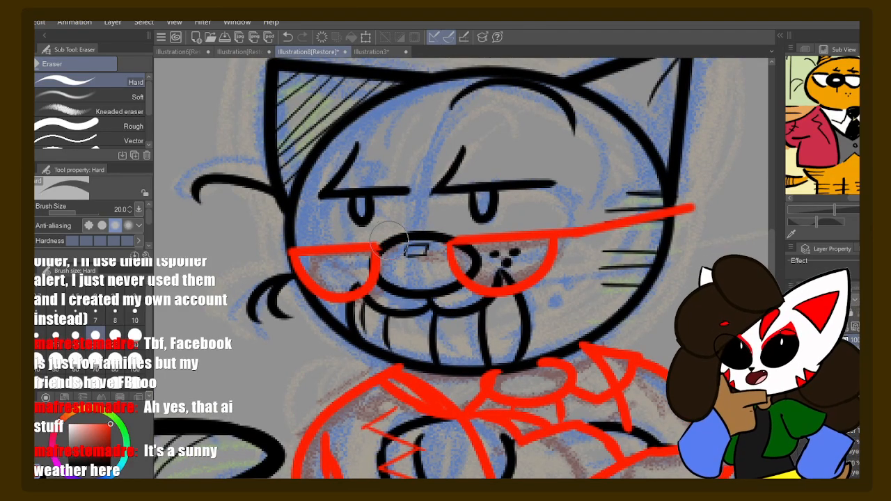
pyautogui.moveTo(390, 235)
pyautogui.mouseDown()
pyautogui.moveTo(452, 233)
pyautogui.moveTo(414, 240)
pyautogui.moveTo(437, 250)
pyautogui.mouseUp()
pyautogui.hotkey('ctrl', 'z')
pyautogui.hotkey('ctrl', 'z')
pyautogui.hotkey('ctrl', 'z')
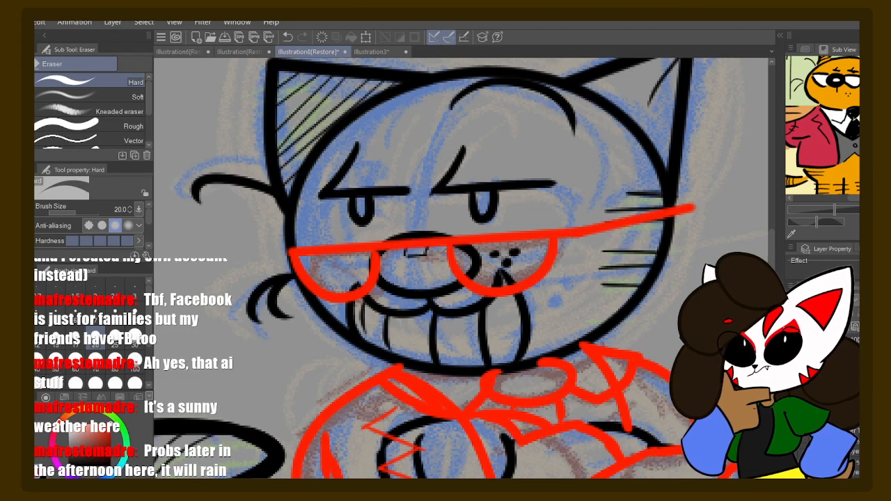
pyautogui.hotkey('ctrl', 'z')
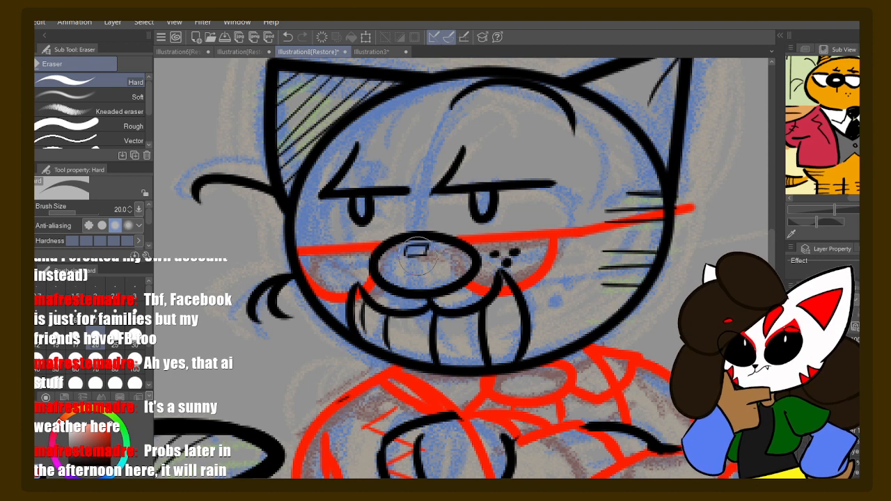
# - Erase the parts of the red glasses that overlap the cat's nose, leaving the full black nose outline
pyautogui.click(439, 255)
pyautogui.hotkey('ctrl', 'z')
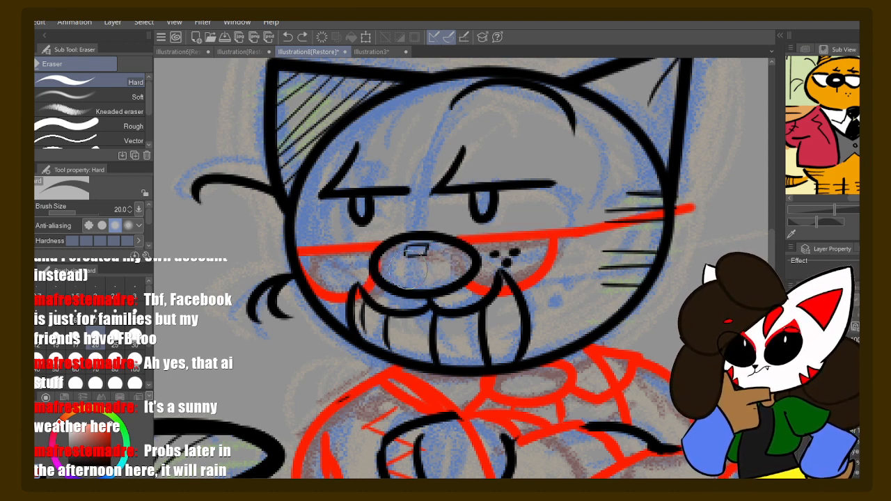
pyautogui.click(381, 265)
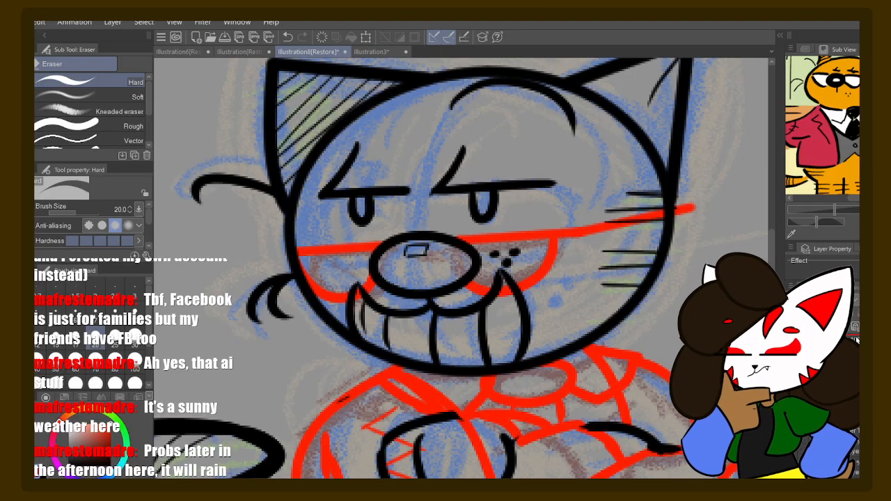
pyautogui.hotkey('ctrl', ']')
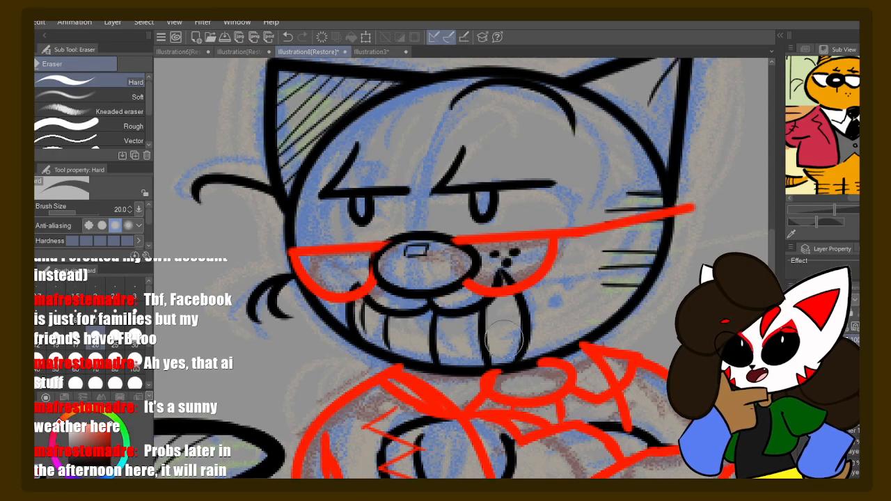
# - Erase the red zigzag and jacket edge crossing the cat's hand, and clean up the excess red on the near collar
pyautogui.moveTo(518, 374); pyautogui.dragTo(474, 259)
pyautogui.moveTo(470, 297); pyautogui.dragTo(501, 291)
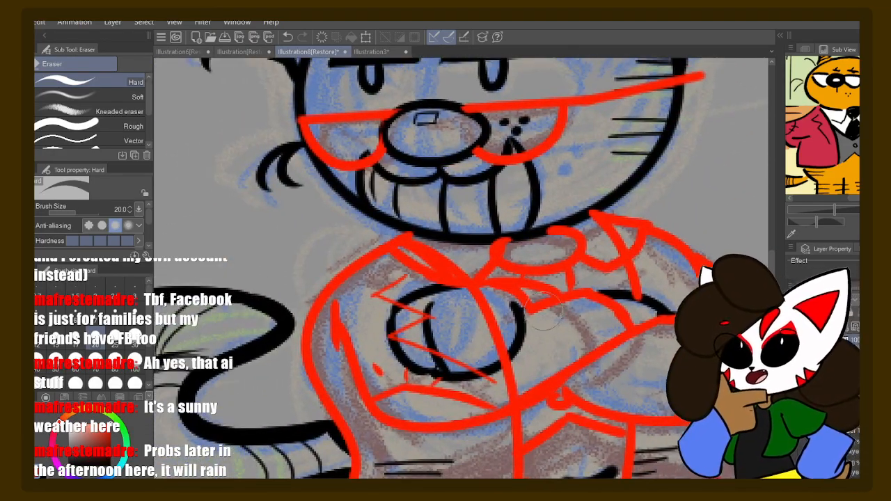
pyautogui.moveTo(353, 308)
pyautogui.mouseDown()
pyautogui.moveTo(396, 302)
pyautogui.moveTo(396, 318)
pyautogui.moveTo(407, 310)
pyautogui.moveTo(390, 296)
pyautogui.moveTo(422, 330)
pyautogui.moveTo(392, 312)
pyautogui.moveTo(442, 325)
pyautogui.moveTo(443, 338)
pyautogui.moveTo(429, 335)
pyautogui.moveTo(483, 364)
pyautogui.moveTo(449, 328)
pyautogui.mouseUp()
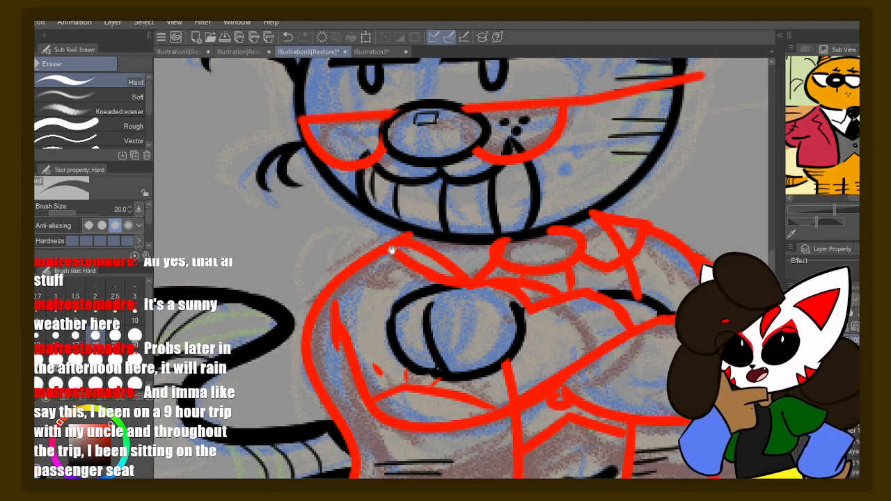
# - Set the hard eraser to size 10 with vector erasing of touched areas only, and trim the glasses arm past the head outline
pyautogui.scroll(3, 390, 313)
pyautogui.scroll(-4, 376, 278)
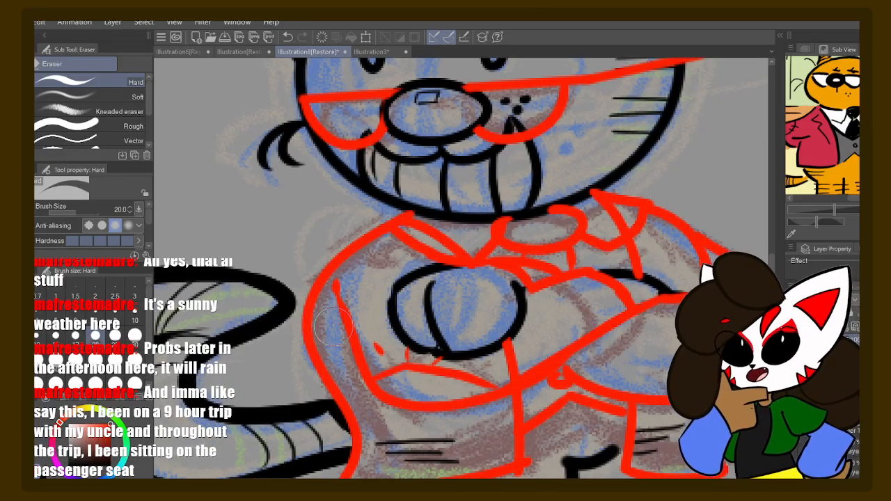
pyautogui.scroll(3, 369, 271)
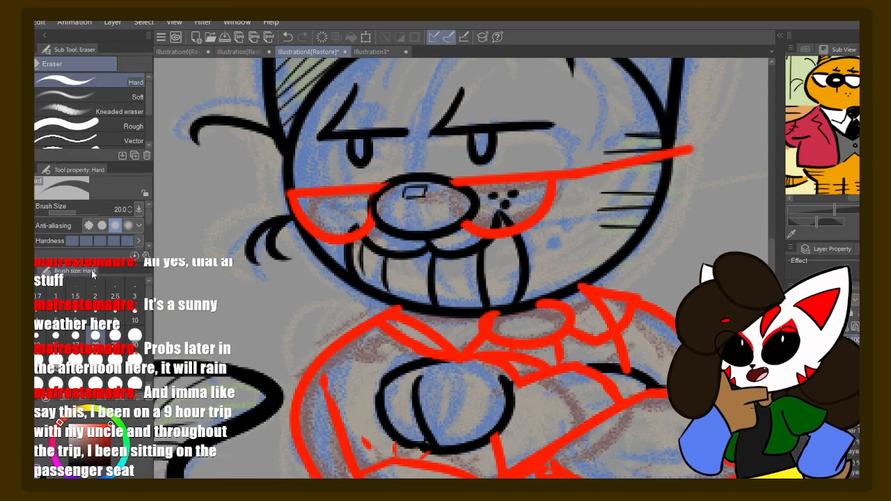
pyautogui.scroll(-1, 150, 224)
pyautogui.scroll(-2, 149, 223)
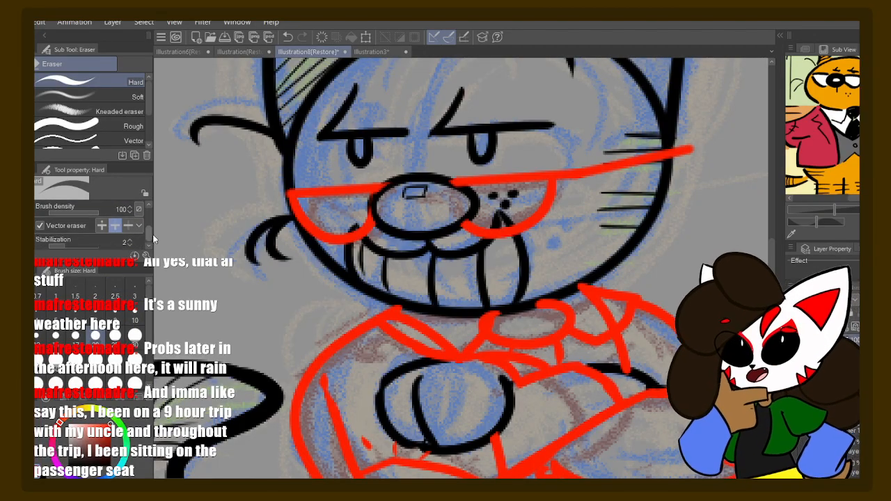
pyautogui.click(135, 320)
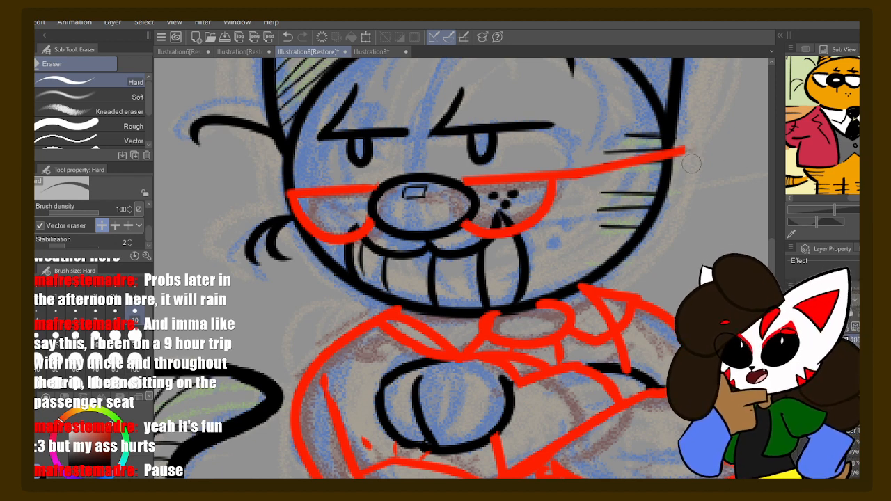
pyautogui.moveTo(688, 154)
pyautogui.mouseDown()
pyautogui.moveTo(686, 163)
pyautogui.moveTo(676, 154)
pyautogui.mouseUp()
# - Erase the black hatch lines inside both lower halves of the red jacket
pyautogui.scroll(-4, 531, 254)
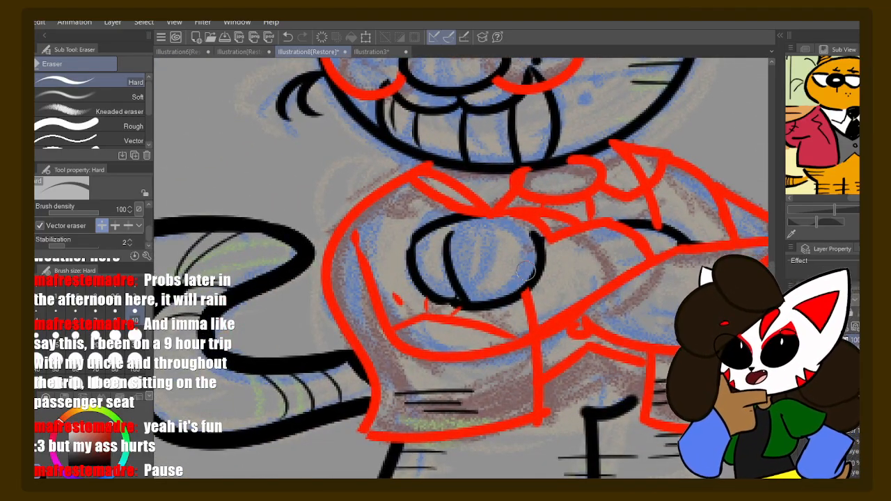
pyautogui.scroll(-2, 431, 335)
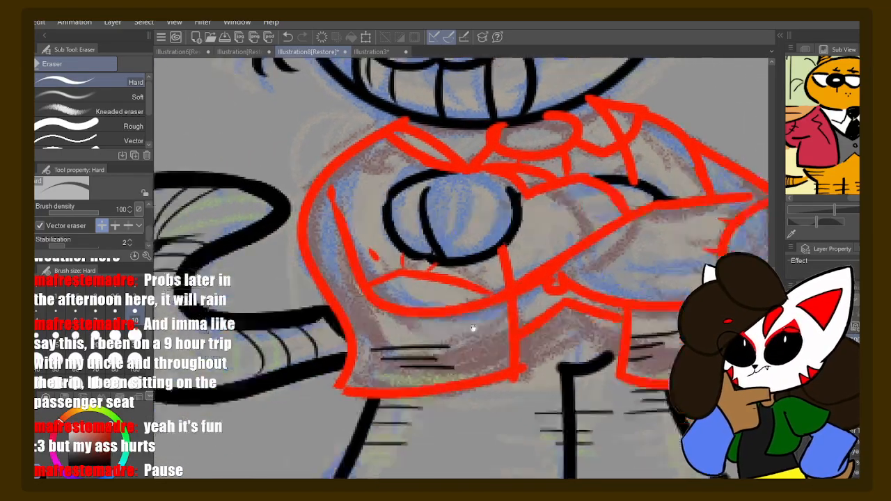
pyautogui.moveTo(451, 356)
pyautogui.mouseDown()
pyautogui.moveTo(378, 315)
pyautogui.moveTo(380, 303)
pyautogui.moveTo(457, 306)
pyautogui.moveTo(445, 309)
pyautogui.moveTo(453, 337)
pyautogui.mouseUp()
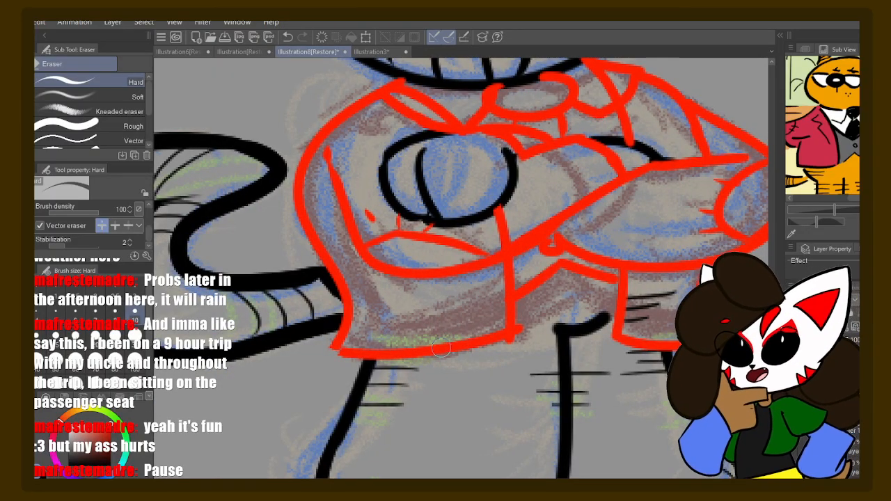
pyautogui.moveTo(642, 298); pyautogui.dragTo(640, 316)
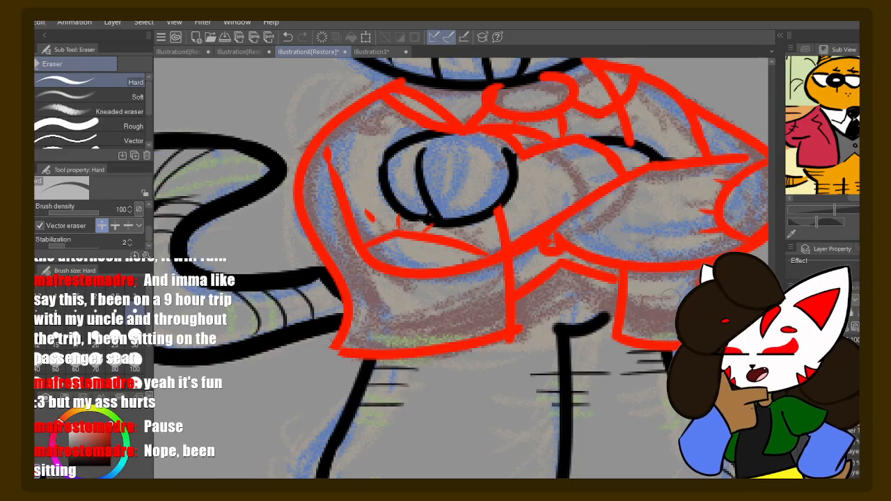
# - Erase the black whisker dots and the tip of the mouth line inside the right lens of the glasses
pyautogui.scroll(4, 573, 292)
pyautogui.scroll(2, 560, 275)
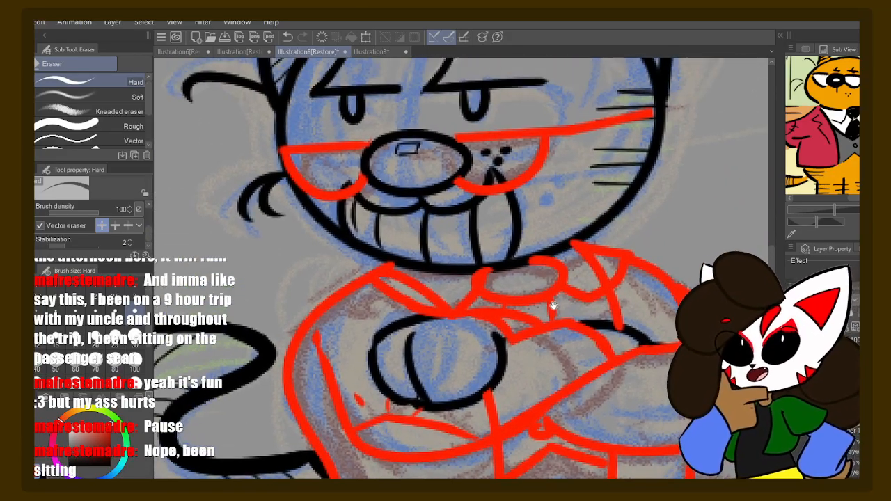
pyautogui.moveTo(340, 236); pyautogui.dragTo(361, 288)
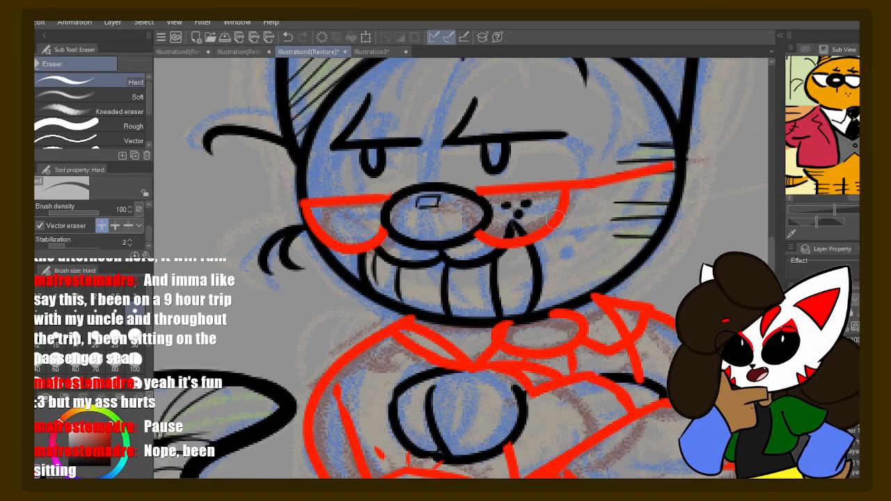
pyautogui.moveTo(473, 221)
pyautogui.mouseDown()
pyautogui.moveTo(460, 236)
pyautogui.moveTo(508, 233)
pyautogui.moveTo(487, 252)
pyautogui.mouseUp()
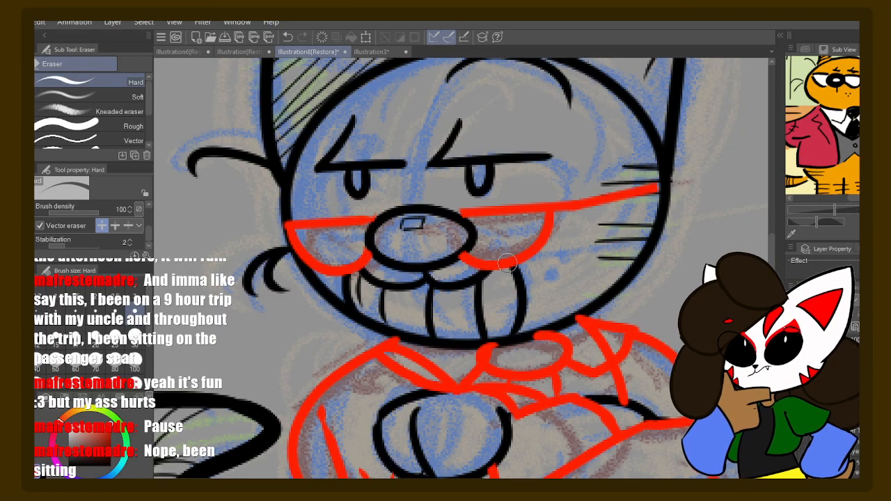
# - Pick the red line color and extend the right lens lines to meet the nose outline with the G-pen
pyautogui.moveTo(531, 351); pyautogui.dragTo(521, 237)
pyautogui.moveTo(519, 283); pyautogui.dragTo(434, 344)
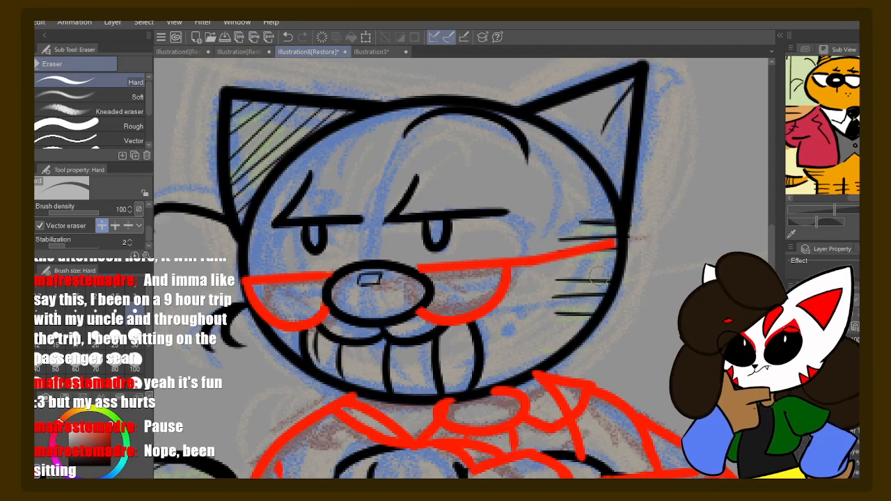
pyautogui.moveTo(521, 374); pyautogui.dragTo(453, 378)
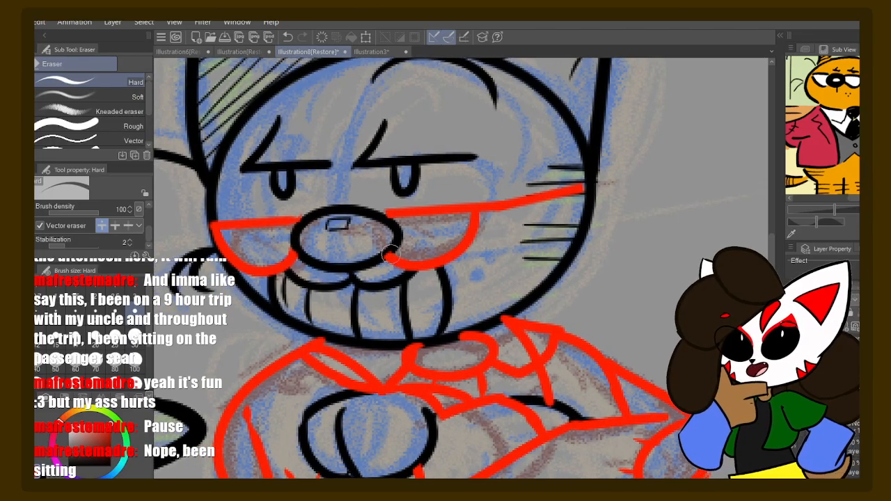
pyautogui.press('i')
pyautogui.click(447, 208)
pyautogui.press('p')
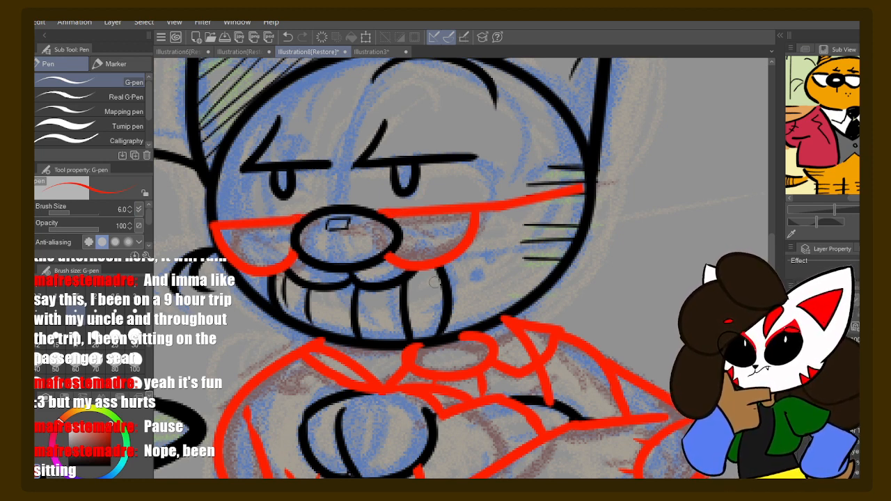
pyautogui.moveTo(427, 307); pyautogui.dragTo(433, 249)
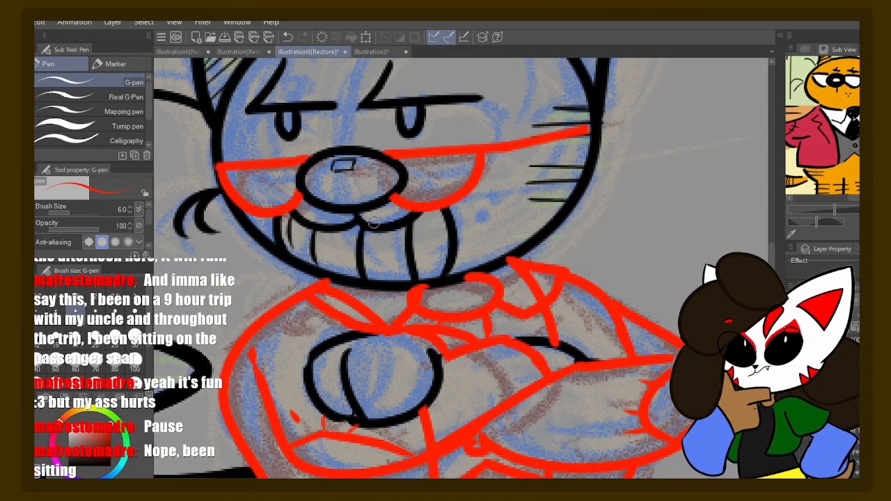
# - Erase the red overlap of the right lens line at the lower edge of the nose, redoing the first attempt
pyautogui.press('e')
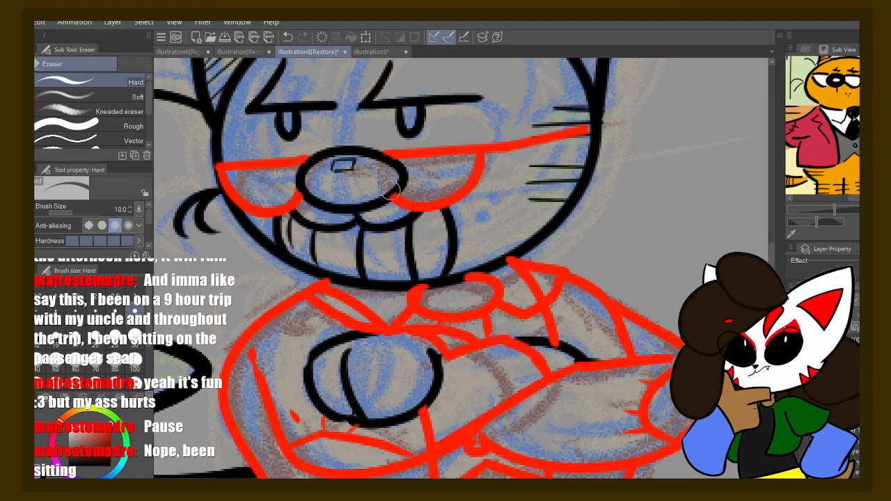
pyautogui.moveTo(395, 191); pyautogui.dragTo(395, 197)
pyautogui.hotkey('ctrl', 'z')
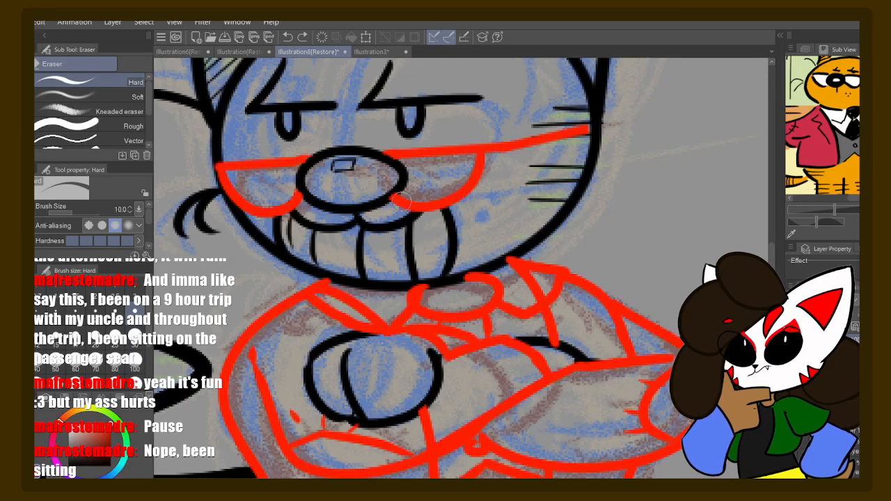
pyautogui.moveTo(391, 194); pyautogui.dragTo(396, 188)
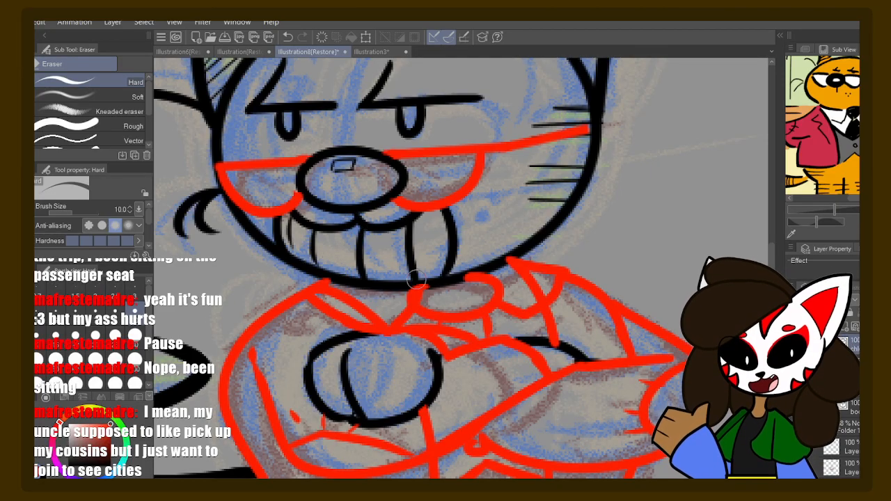
# - Pick the red line color and draw the neckline under the chin from the bow tie to the right collar tip with the G-pen
pyautogui.moveTo(418, 330); pyautogui.dragTo(399, 254)
pyautogui.moveTo(347, 308); pyautogui.dragTo(403, 234)
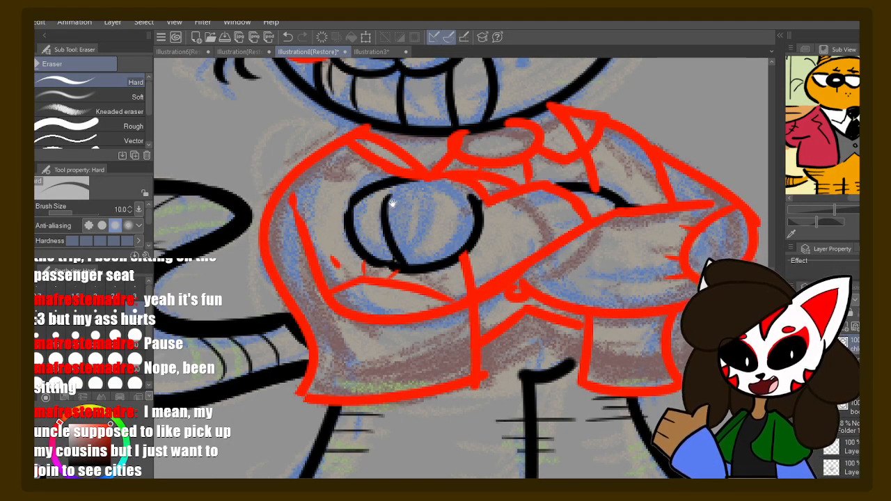
pyautogui.moveTo(389, 141); pyautogui.dragTo(358, 282)
pyautogui.moveTo(345, 227)
pyautogui.mouseDown()
pyautogui.moveTo(344, 250)
pyautogui.moveTo(327, 260)
pyautogui.moveTo(338, 279)
pyautogui.mouseUp()
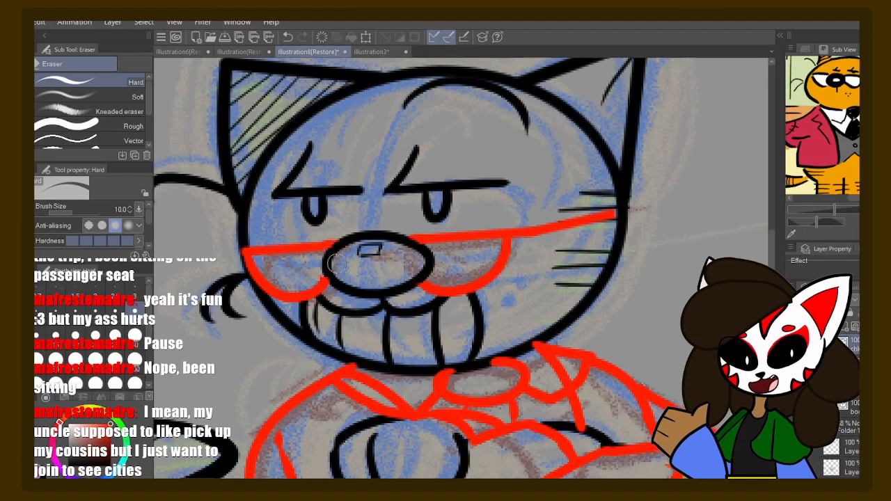
pyautogui.moveTo(381, 292); pyautogui.dragTo(445, 271)
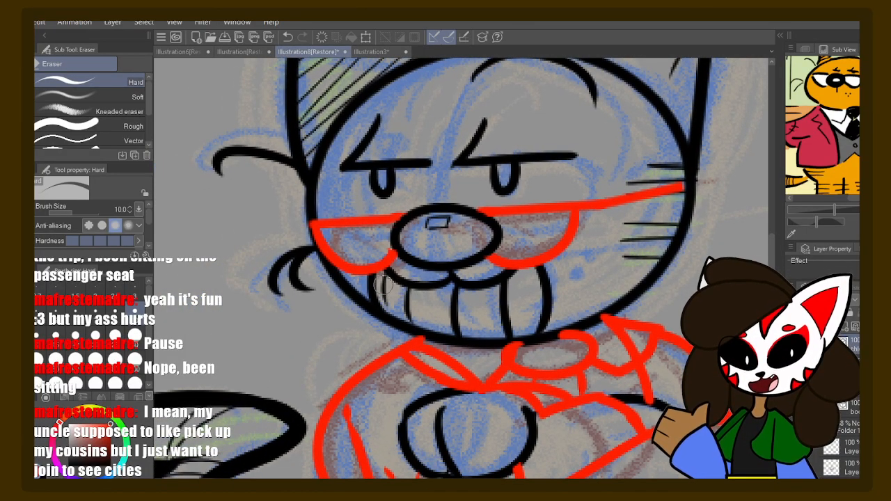
pyautogui.moveTo(424, 321); pyautogui.dragTo(399, 243)
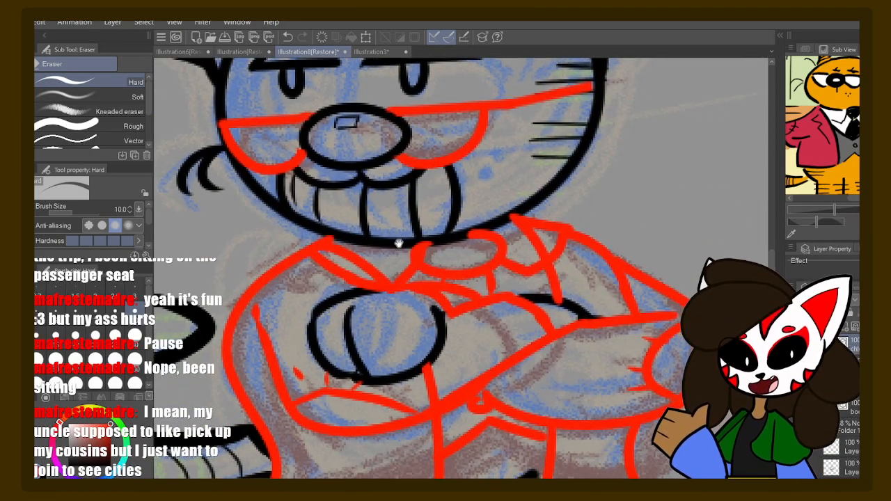
pyautogui.keyDown('alt'); pyautogui.click(500, 245); pyautogui.keyUp('alt')
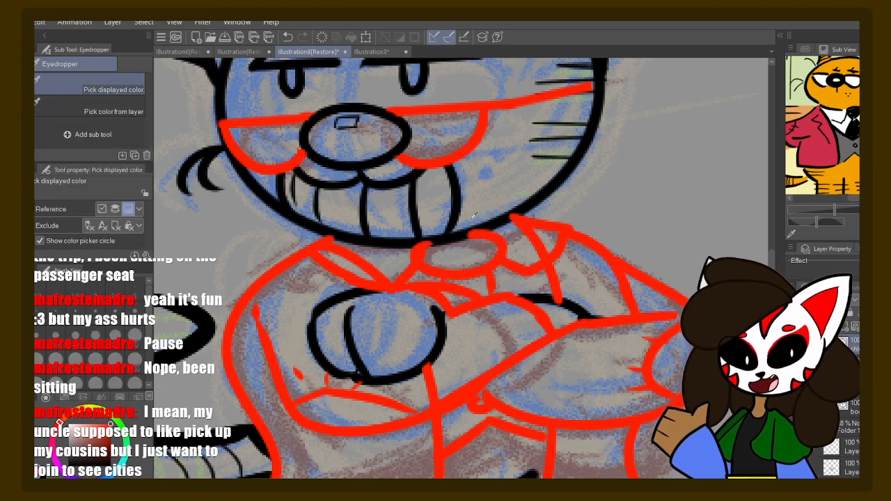
pyautogui.click(496, 235)
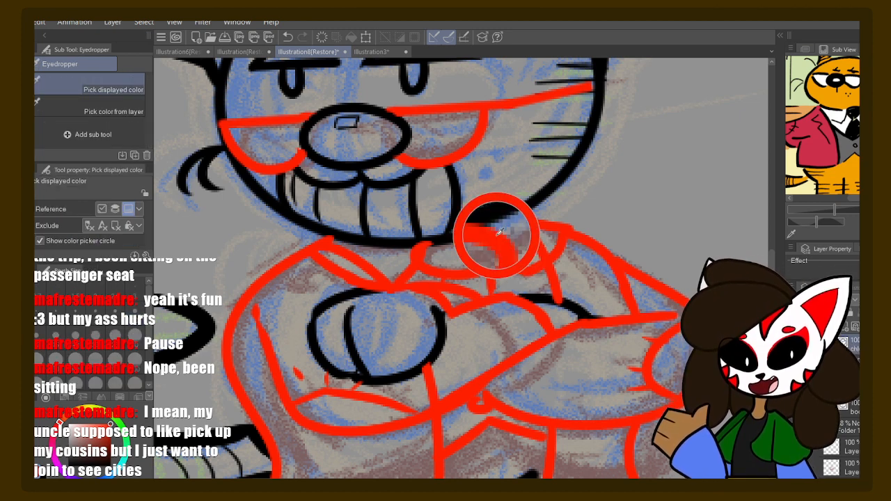
pyautogui.press('p')
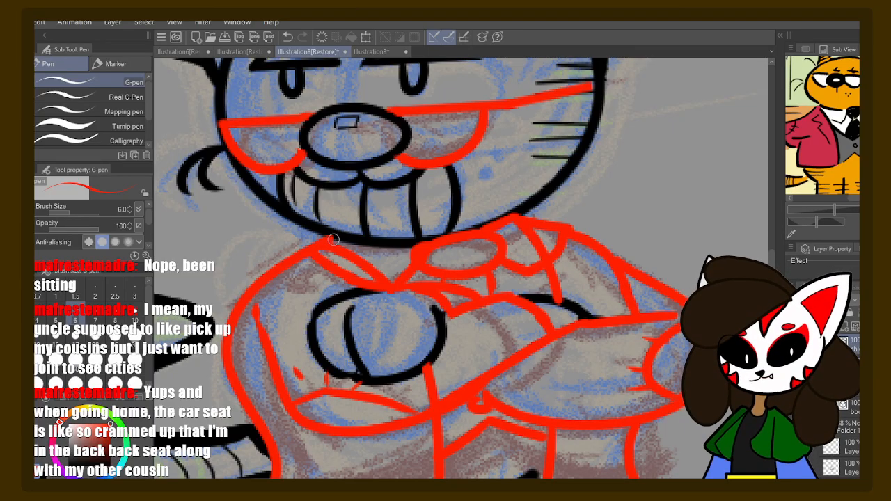
# - Draw the red neckline from the left collar tip to the bow tie and erase the stray red lines inside both collar halves
pyautogui.press('e')
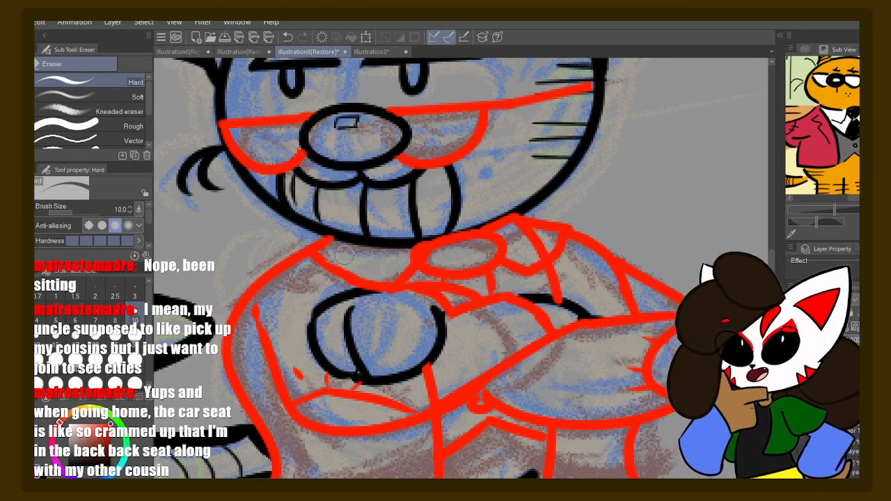
pyautogui.press('p')
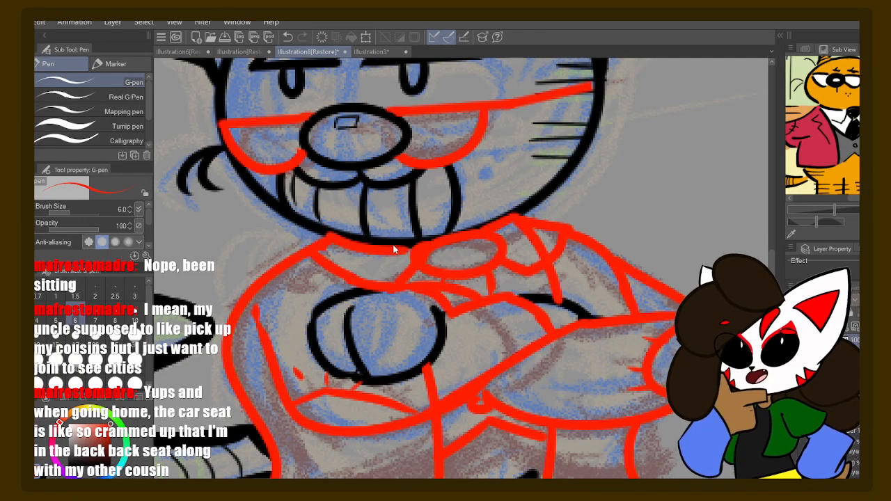
pyautogui.hotkey('ctrl', 'z')
pyautogui.moveTo(325, 235); pyautogui.dragTo(422, 243)
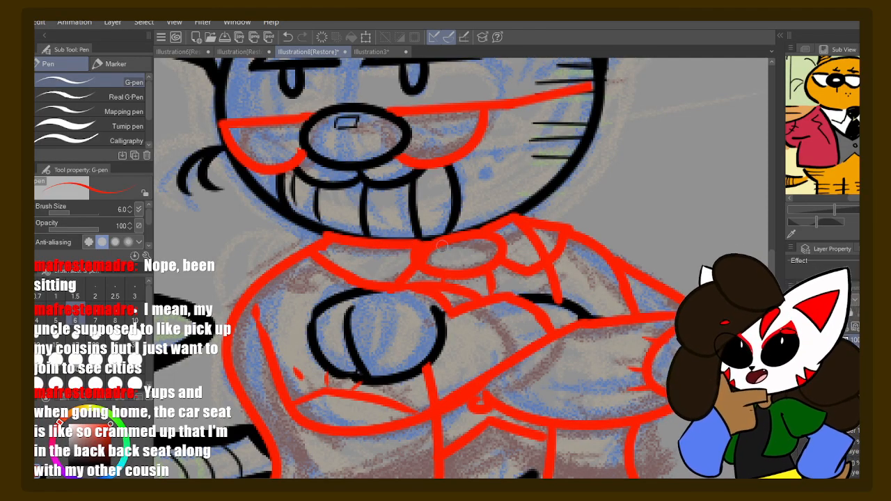
pyautogui.press('e')
pyautogui.moveTo(547, 246); pyautogui.dragTo(523, 238)
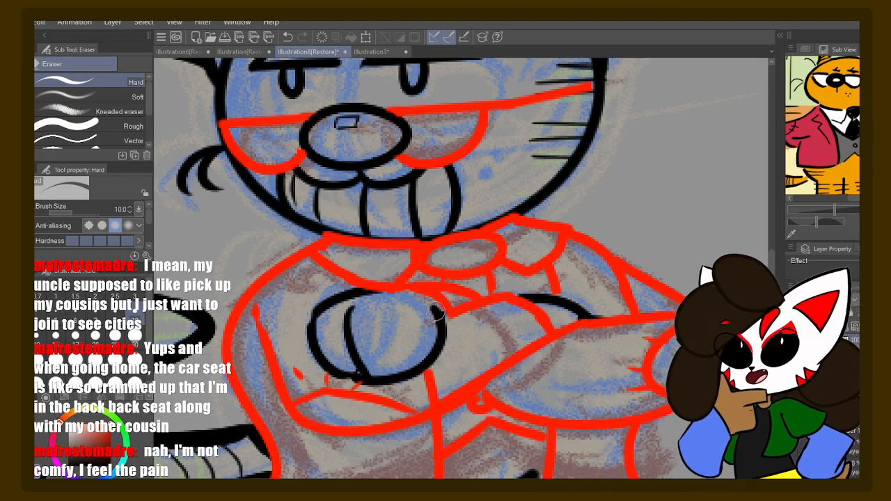
# - Pick the black line color and redraw the upper right outline of the cat's fist with the G-pen
pyautogui.press('i')
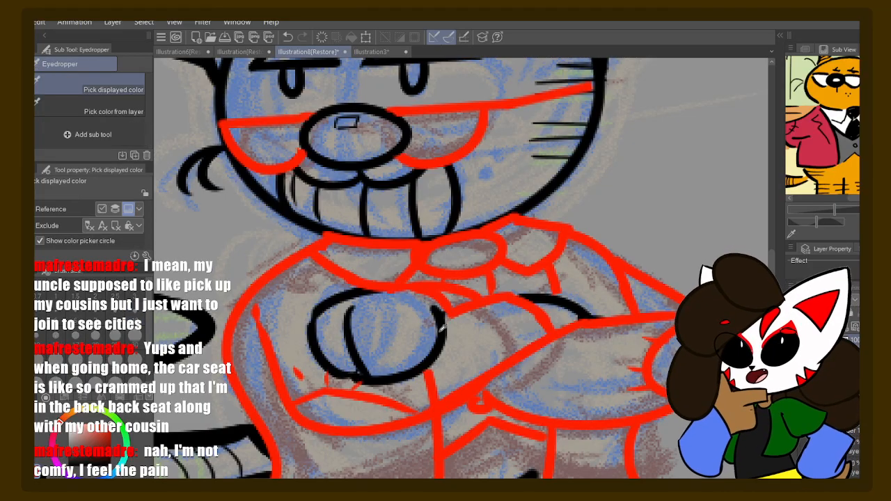
pyautogui.click(440, 331)
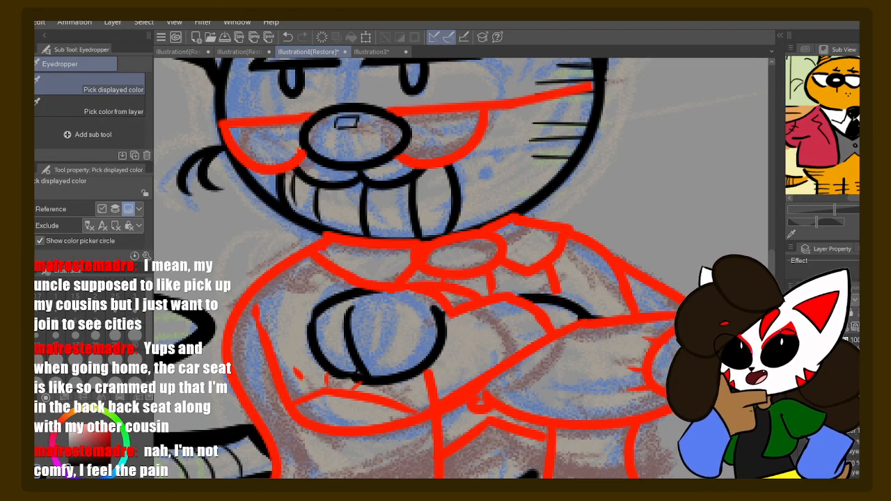
pyautogui.press('p')
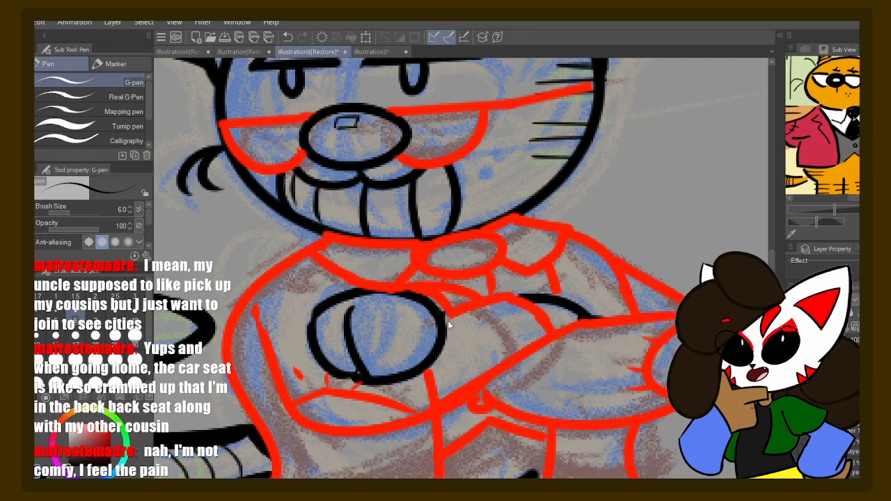
pyautogui.hotkey('ctrl', 'z')
pyautogui.moveTo(364, 292)
pyautogui.mouseDown()
pyautogui.moveTo(418, 293)
pyautogui.moveTo(438, 310)
pyautogui.moveTo(440, 339)
pyautogui.mouseUp()
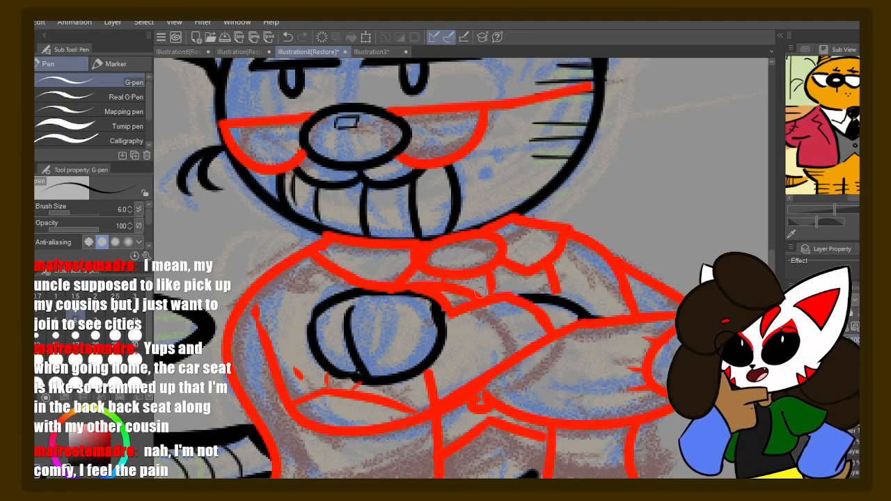
# - Erase the red lines between the collar and the fist, and draw a red line from the bow tie down to the sleeve edge
pyautogui.press('e')
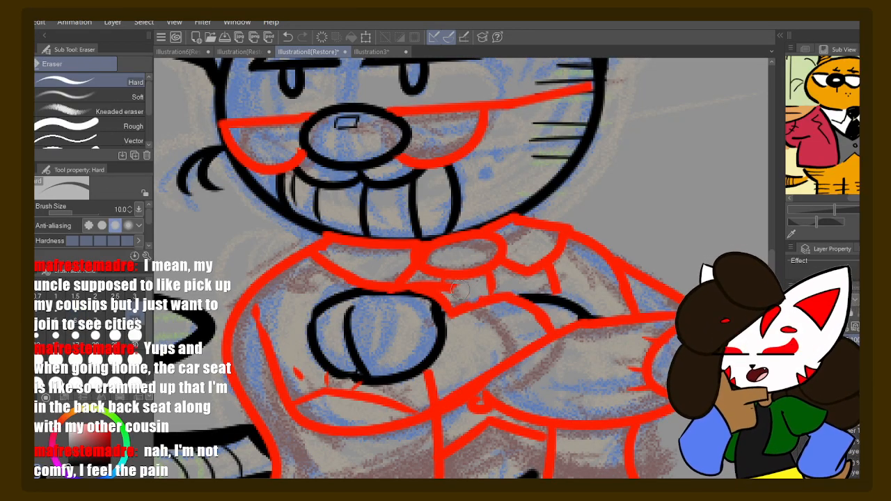
pyautogui.moveTo(450, 288)
pyautogui.mouseDown()
pyautogui.moveTo(414, 287)
pyautogui.moveTo(449, 288)
pyautogui.moveTo(431, 302)
pyautogui.moveTo(453, 294)
pyautogui.moveTo(423, 292)
pyautogui.moveTo(445, 292)
pyautogui.mouseUp()
pyautogui.press('p')
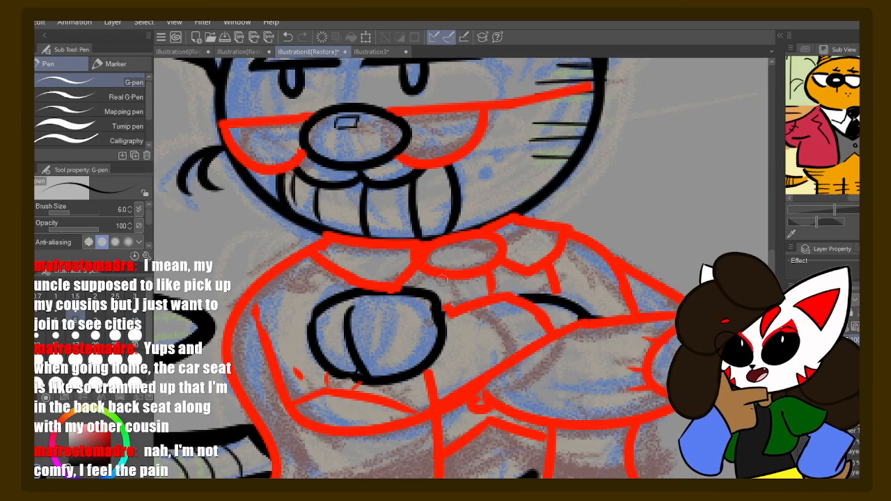
pyautogui.keyDown('alt'); pyautogui.click(419, 256); pyautogui.keyUp('alt')
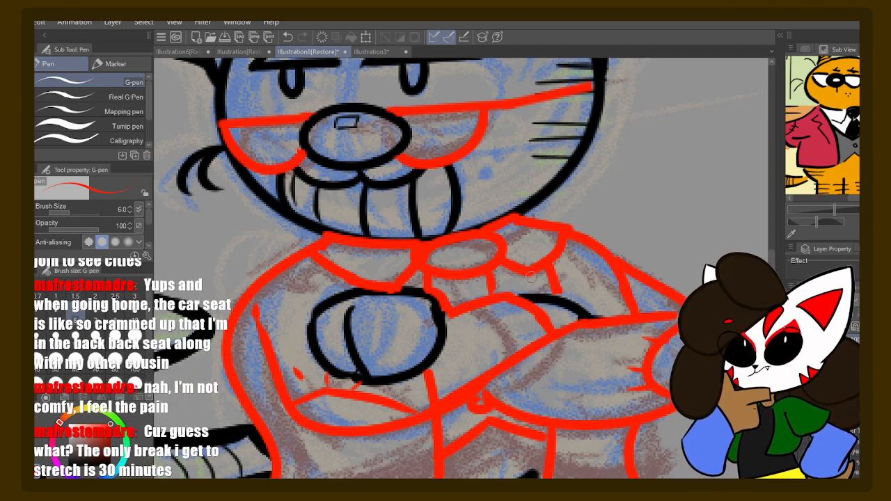
pyautogui.moveTo(456, 375); pyautogui.dragTo(440, 328)
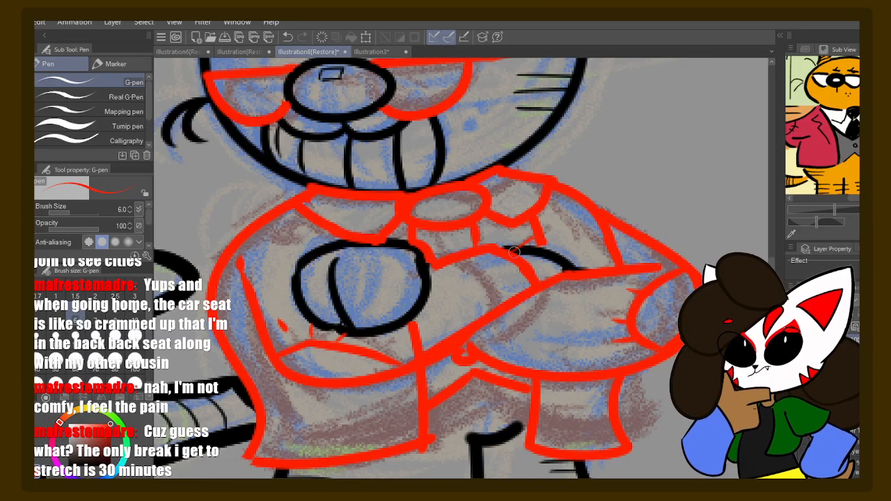
pyautogui.hotkey('ctrl', 'z')
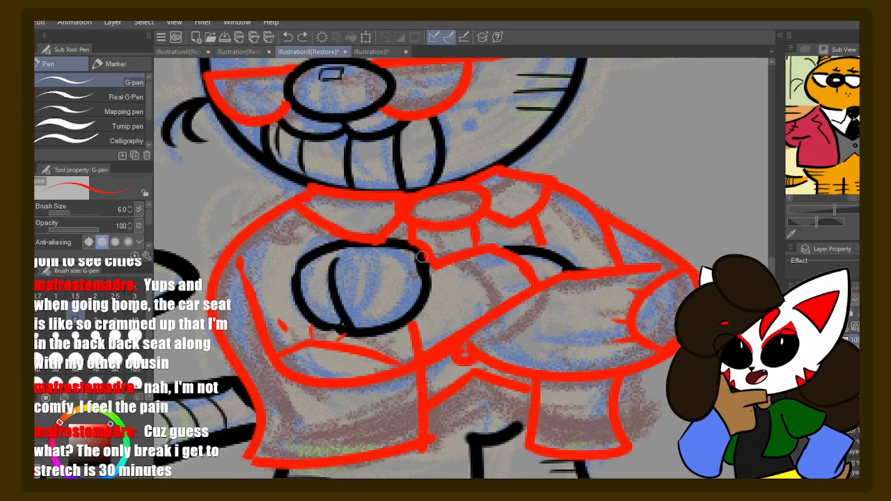
# - Inspect the lines of the jacket, fist, tail and face for remaining gaps and overlaps
pyautogui.moveTo(364, 243)
pyautogui.mouseDown()
pyautogui.moveTo(367, 304)
pyautogui.moveTo(391, 354)
pyautogui.moveTo(435, 353)
pyautogui.moveTo(453, 255)
pyautogui.mouseUp()
pyautogui.moveTo(461, 334); pyautogui.dragTo(436, 261)
pyautogui.moveTo(451, 301); pyautogui.dragTo(453, 242)
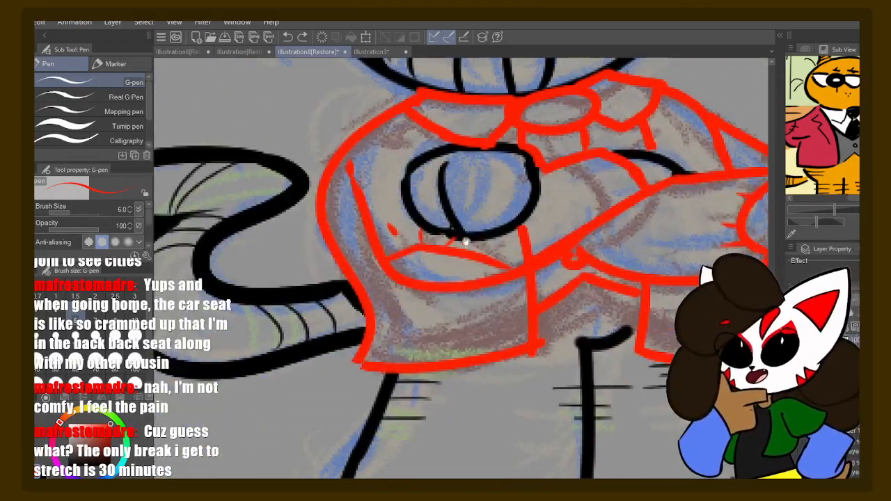
pyautogui.moveTo(476, 327); pyautogui.dragTo(429, 243)
pyautogui.moveTo(386, 295); pyautogui.dragTo(407, 434)
pyautogui.moveTo(408, 334); pyautogui.dragTo(374, 442)
pyautogui.moveTo(370, 285)
pyautogui.mouseDown()
pyautogui.moveTo(359, 303)
pyautogui.moveTo(367, 291)
pyautogui.mouseUp()
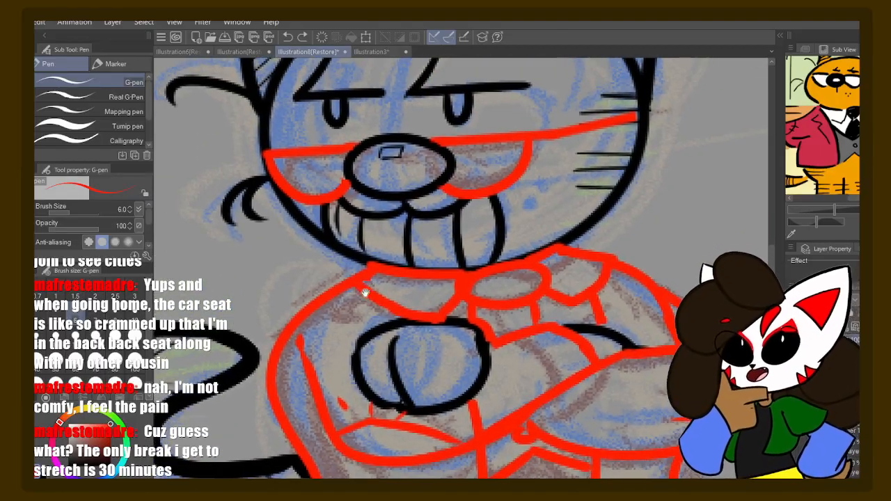
pyautogui.moveTo(362, 331); pyautogui.dragTo(364, 277)
pyautogui.moveTo(380, 312); pyautogui.dragTo(373, 295)
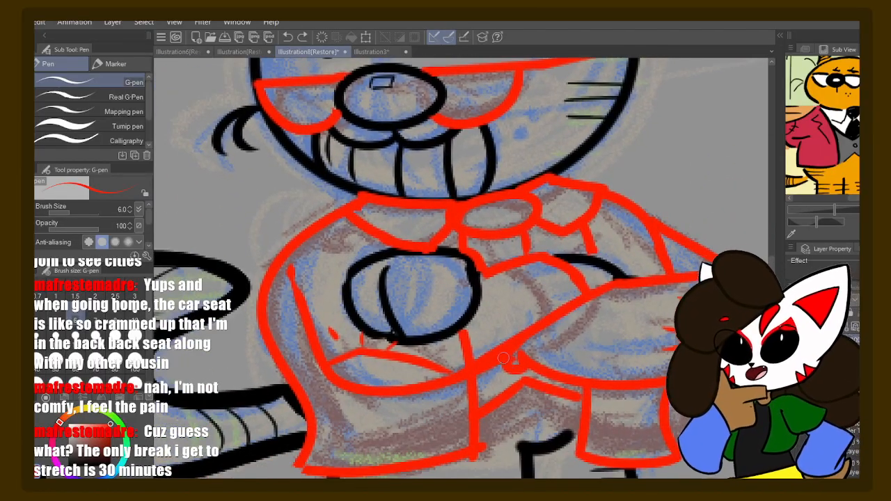
# - Erase the thick red jacket button below the sleeve and redraw it as a small circle with the G-pen at size 4
pyautogui.press('e')
pyautogui.click(511, 365)
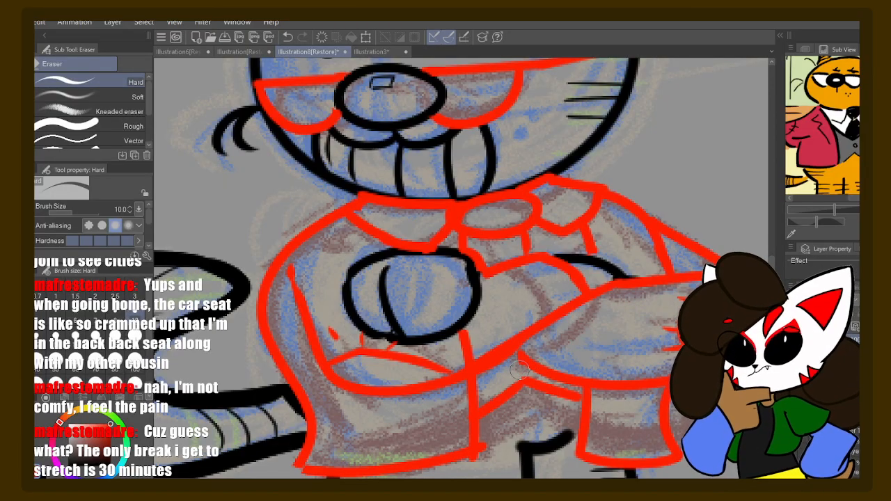
pyautogui.press('p')
pyautogui.press('[')
pyautogui.press('[')
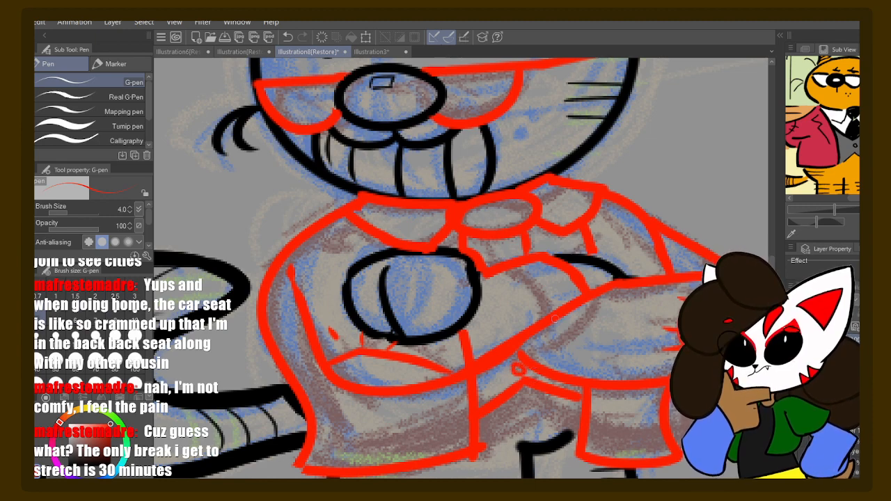
# - Pick the black line color and draw three whisker dots on the right cheek beside the grin with the G-pen
pyautogui.moveTo(474, 285)
pyautogui.mouseDown()
pyautogui.moveTo(449, 318)
pyautogui.moveTo(460, 339)
pyautogui.mouseUp()
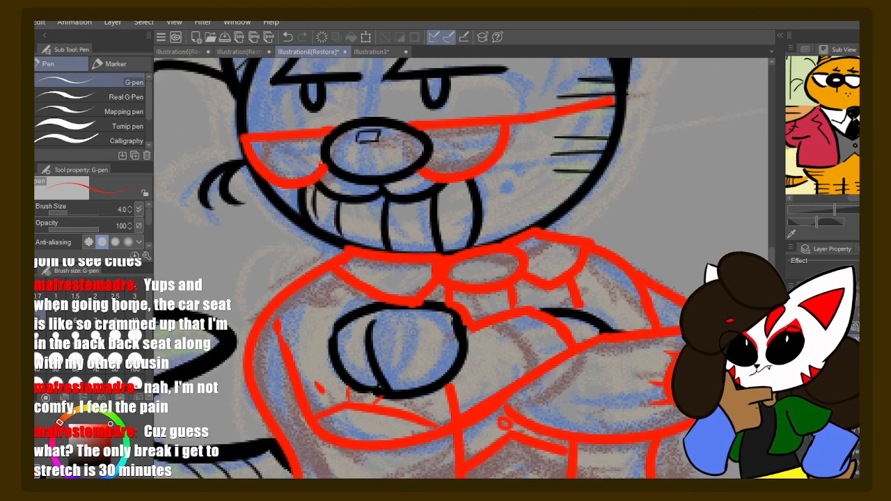
pyautogui.press('i')
pyautogui.click(367, 319)
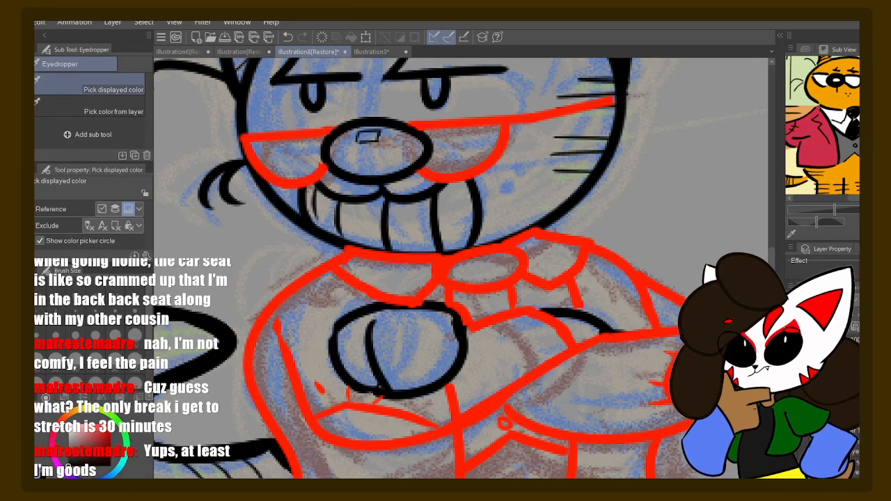
pyautogui.press('p')
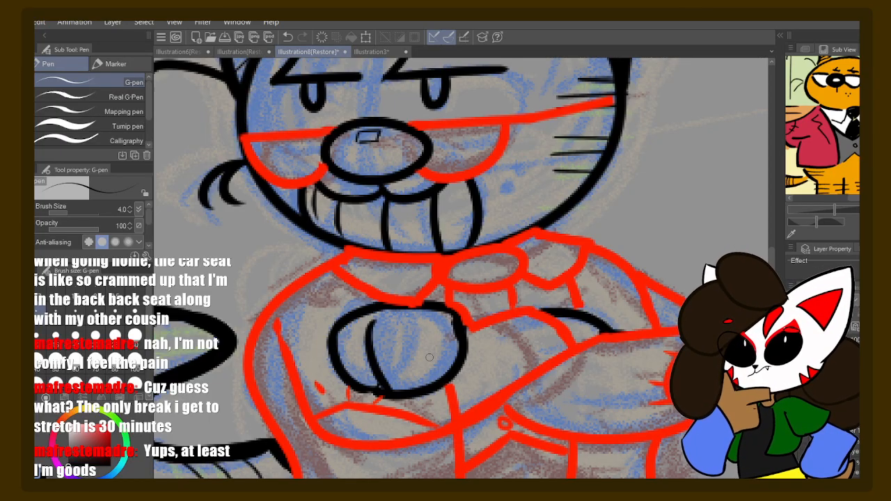
pyautogui.moveTo(489, 210); pyautogui.dragTo(522, 300)
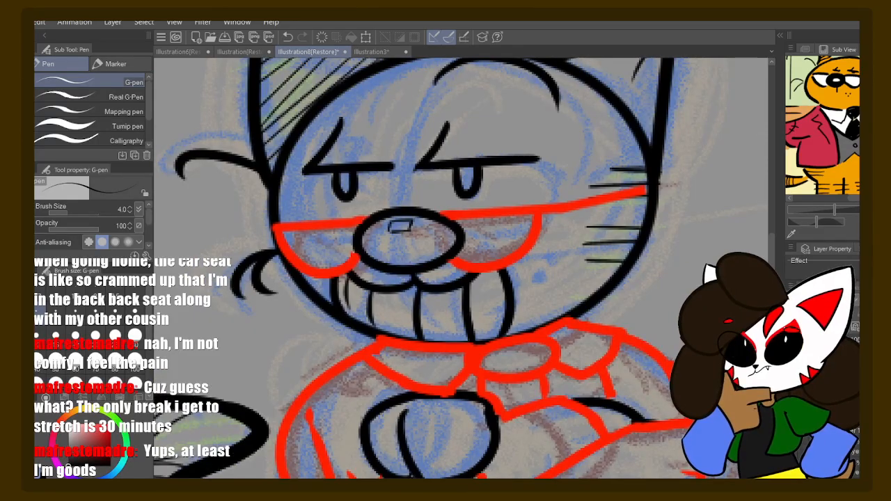
pyautogui.moveTo(529, 249); pyautogui.dragTo(538, 277)
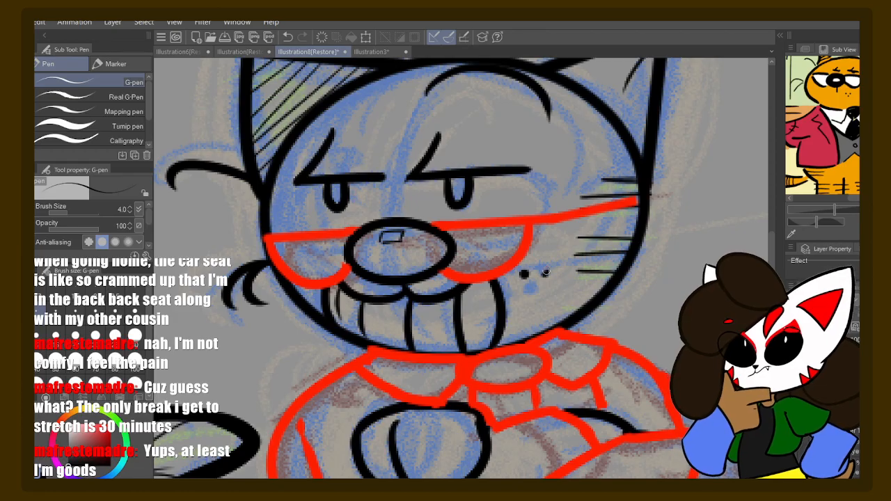
pyautogui.moveTo(528, 286); pyautogui.dragTo(533, 290)
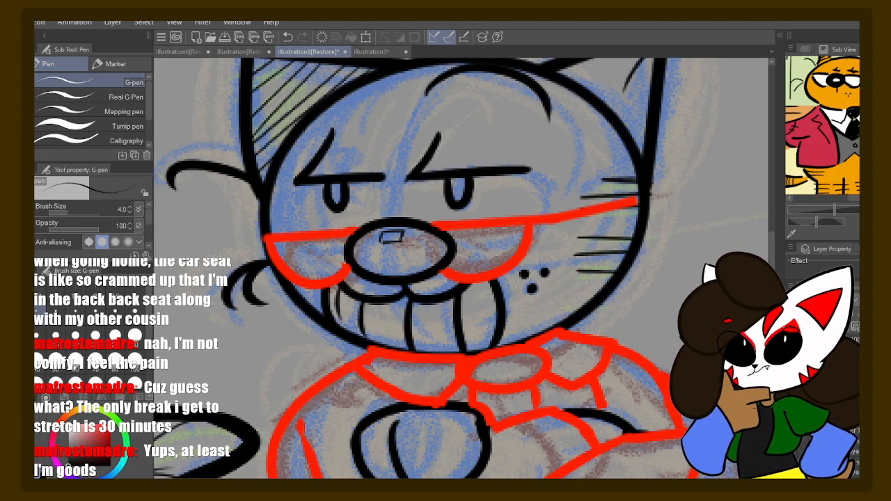
# - Look over the head and jacket lines and browse the cat reference images in the Sub View
pyautogui.moveTo(513, 201)
pyautogui.mouseDown()
pyautogui.moveTo(513, 224)
pyautogui.moveTo(550, 235)
pyautogui.mouseUp()
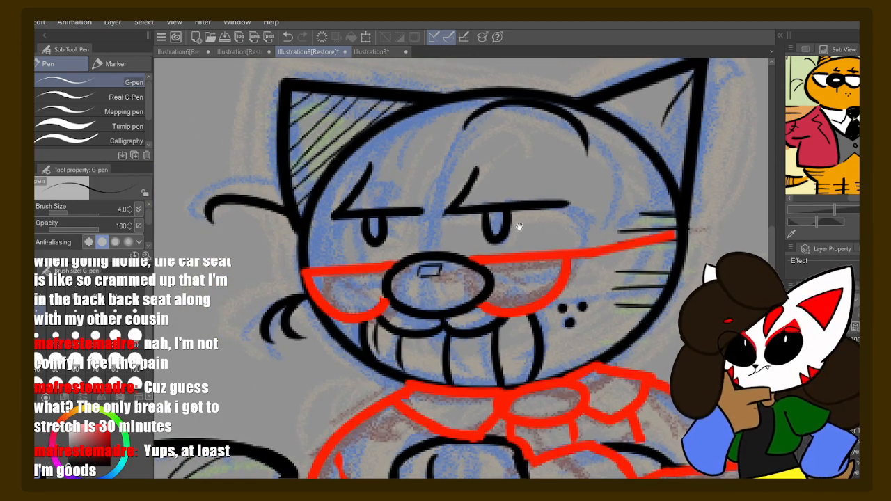
pyautogui.moveTo(483, 292); pyautogui.dragTo(499, 229)
pyautogui.moveTo(457, 359); pyautogui.dragTo(483, 293)
pyautogui.moveTo(445, 305)
pyautogui.mouseDown()
pyautogui.moveTo(425, 309)
pyautogui.moveTo(422, 330)
pyautogui.moveTo(455, 334)
pyautogui.moveTo(455, 343)
pyautogui.moveTo(491, 342)
pyautogui.mouseUp()
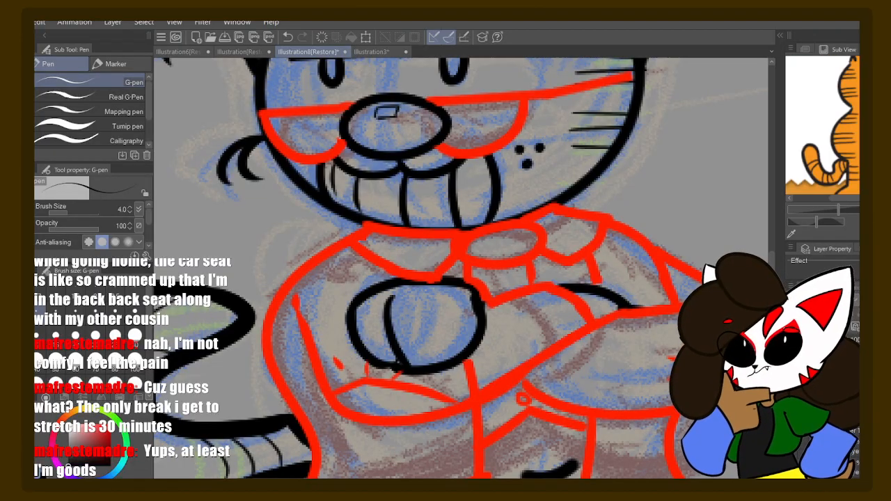
pyautogui.moveTo(859, 149); pyautogui.dragTo(845, 154)
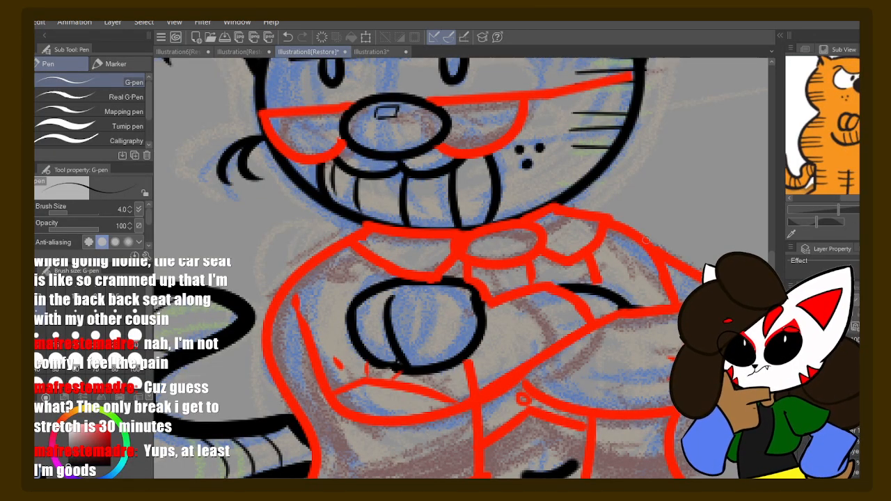
pyautogui.moveTo(565, 293)
pyautogui.mouseDown()
pyautogui.moveTo(510, 280)
pyautogui.moveTo(610, 304)
pyautogui.moveTo(573, 351)
pyautogui.moveTo(585, 340)
pyautogui.moveTo(587, 365)
pyautogui.moveTo(588, 344)
pyautogui.moveTo(593, 354)
pyautogui.moveTo(646, 355)
pyautogui.moveTo(584, 237)
pyautogui.mouseUp()
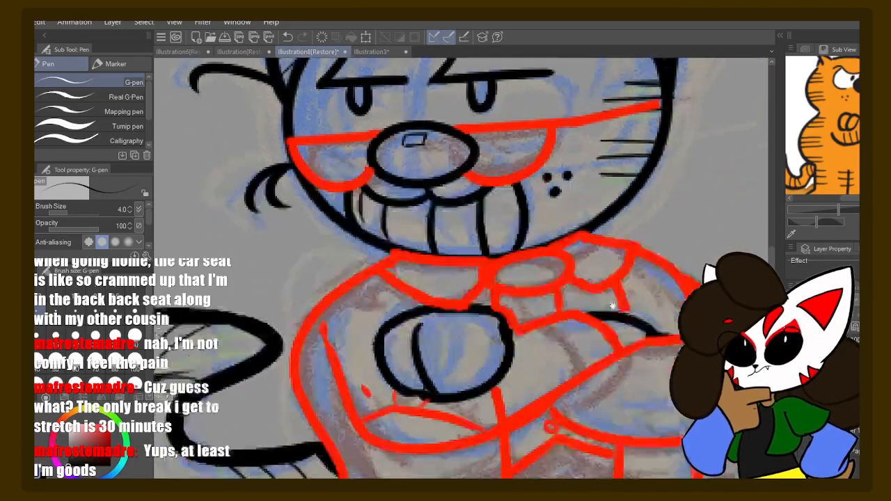
# - Hide the colored sketch under the line art and look over the cat from head to feet
pyautogui.moveTo(565, 415); pyautogui.dragTo(510, 381)
pyautogui.moveTo(523, 315); pyautogui.dragTo(510, 448)
pyautogui.moveTo(452, 324); pyautogui.dragTo(481, 417)
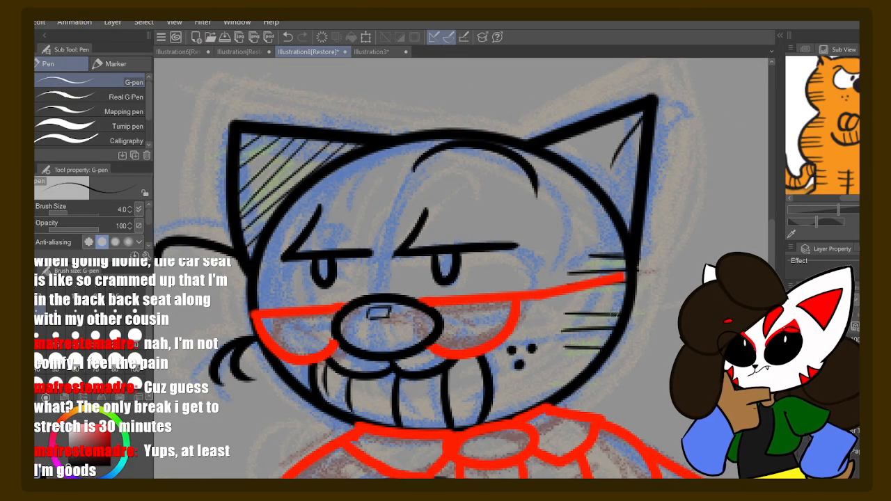
pyautogui.scroll(-2, 706, 336)
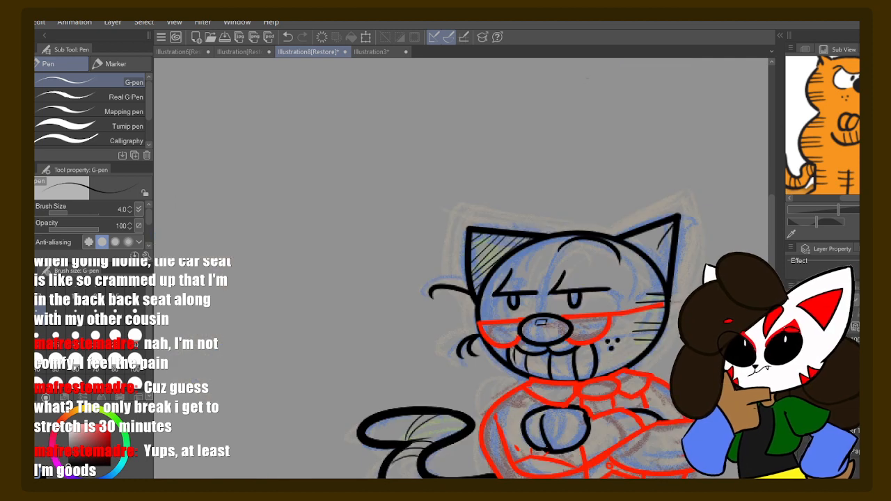
pyautogui.moveTo(643, 398); pyautogui.dragTo(593, 300)
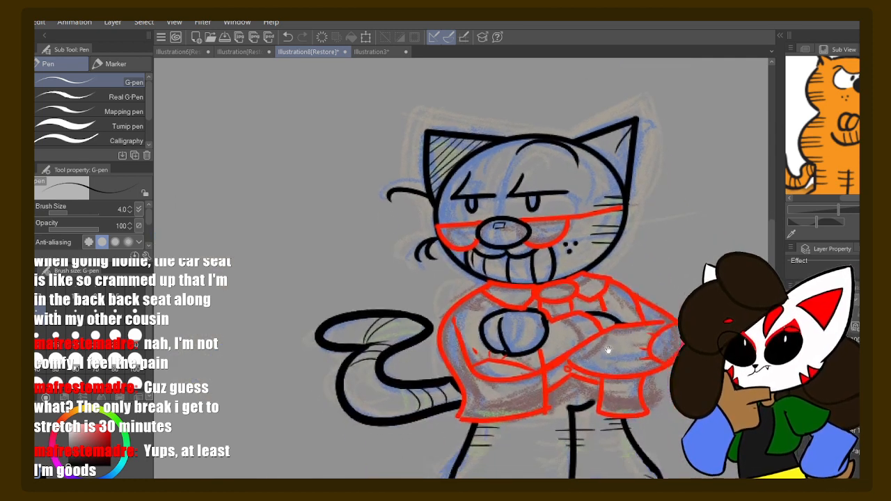
pyautogui.moveTo(609, 350)
pyautogui.mouseDown()
pyautogui.moveTo(583, 295)
pyautogui.moveTo(603, 317)
pyautogui.moveTo(566, 338)
pyautogui.moveTo(567, 366)
pyautogui.mouseUp()
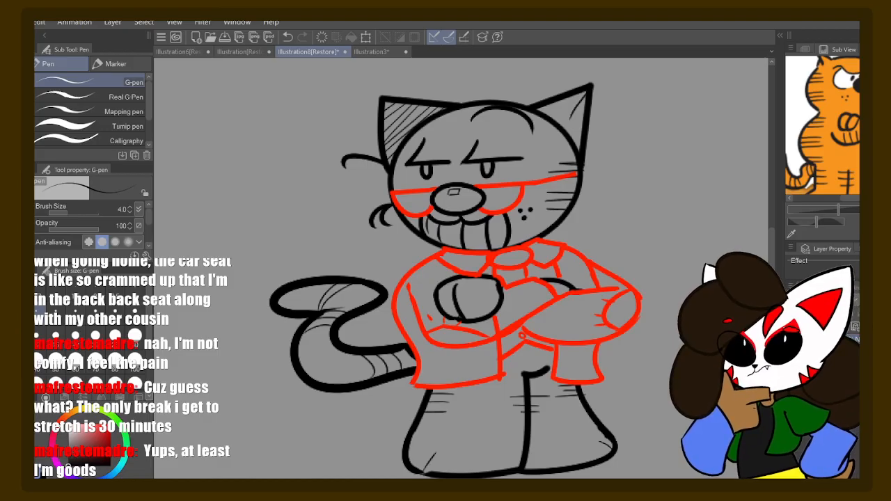
pyautogui.scroll(-1, 638, 288)
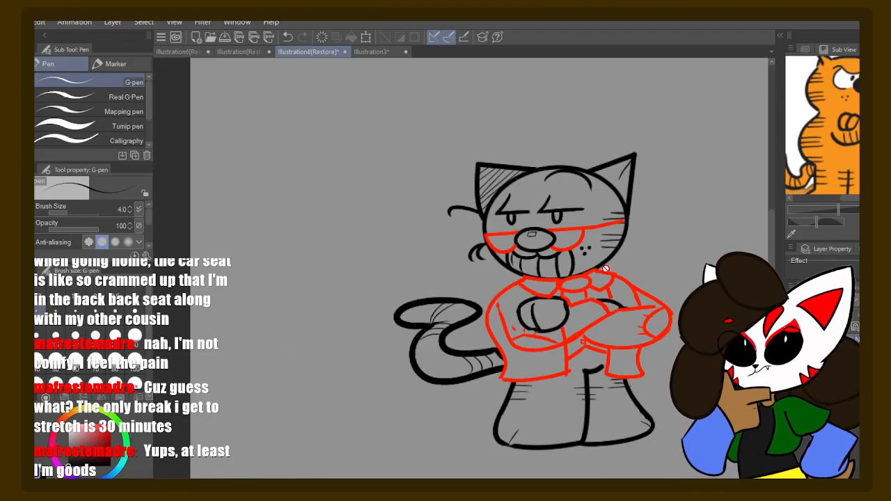
pyautogui.moveTo(638, 288); pyautogui.dragTo(589, 255)
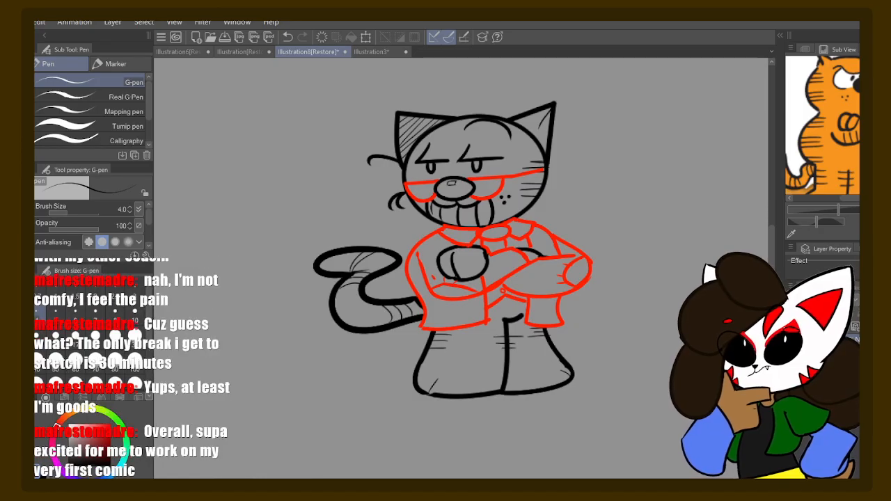
# - Select the cat's silhouette with Auto select, using the empty background around its outline
pyautogui.press('w')
pyautogui.click(272, 354)
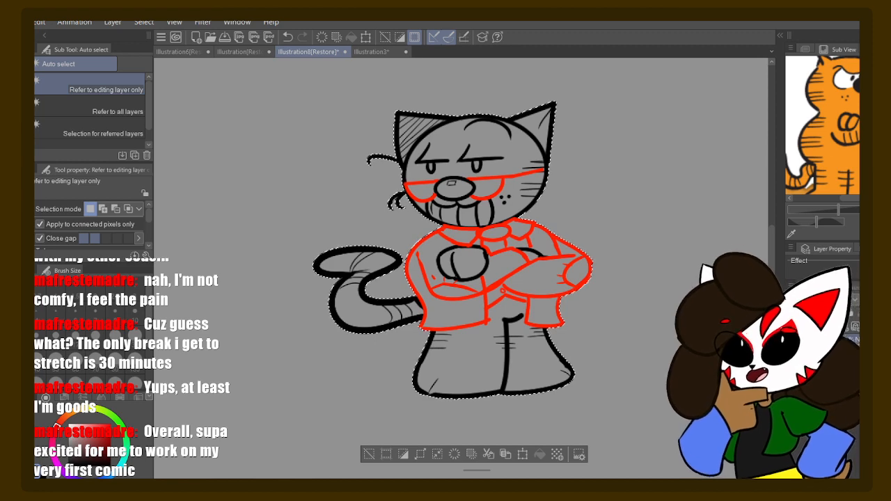
pyautogui.moveTo(489, 322); pyautogui.dragTo(628, 269)
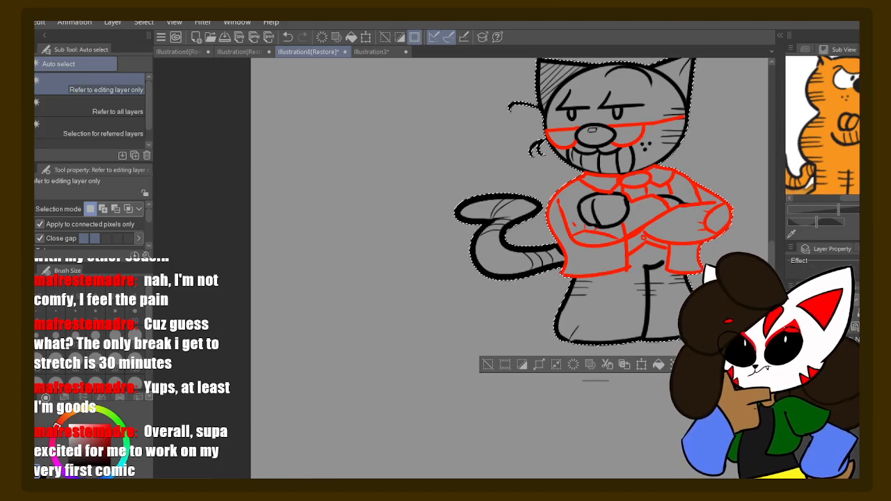
pyautogui.moveTo(492, 290); pyautogui.dragTo(413, 317)
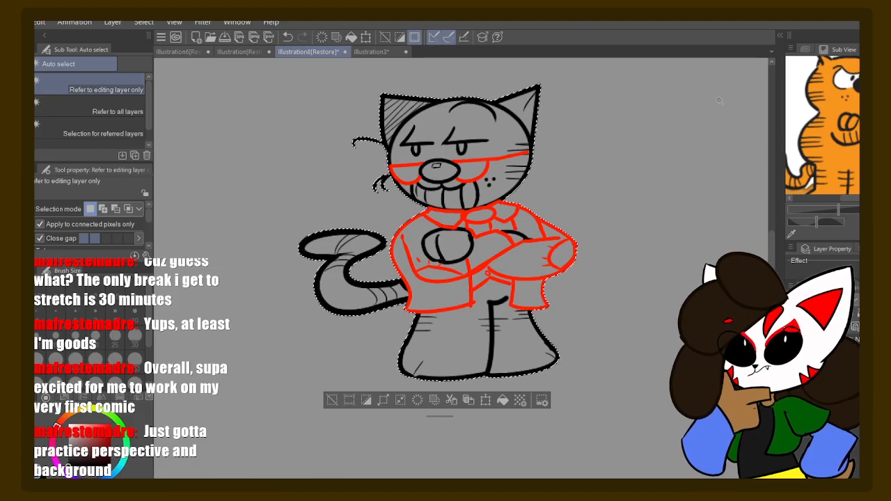
# - Pick the orange fur color from the reference cat and fill the face, fist, legs, plain ear and striped tail
pyautogui.press('i')
pyautogui.click(847, 157)
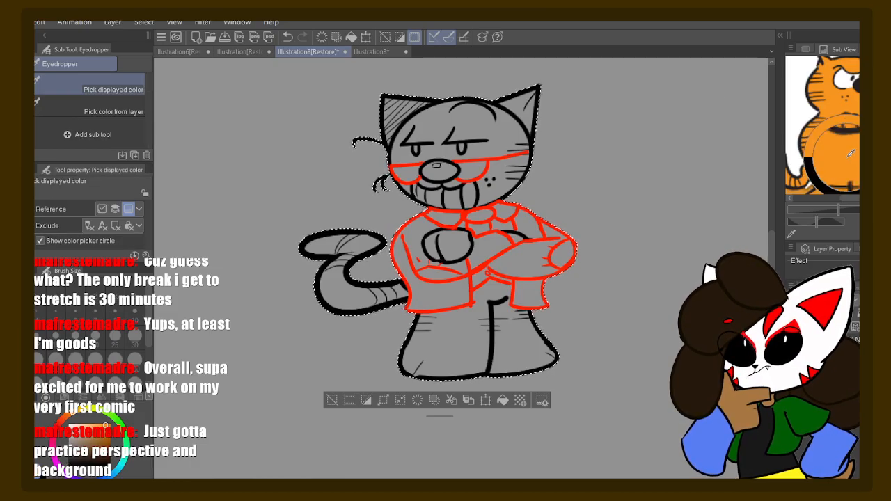
pyautogui.press('g')
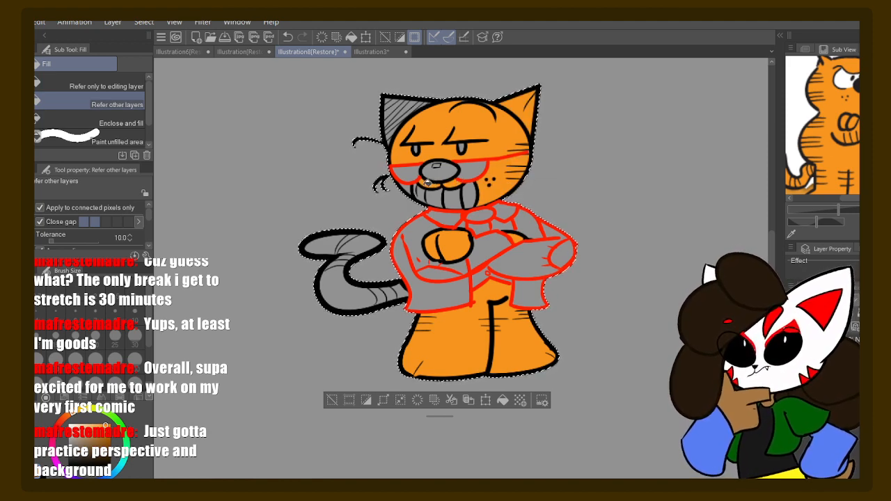
pyautogui.moveTo(300, 241)
pyautogui.mouseDown()
pyautogui.moveTo(364, 244)
pyautogui.moveTo(347, 279)
pyautogui.moveTo(402, 295)
pyautogui.mouseUp()
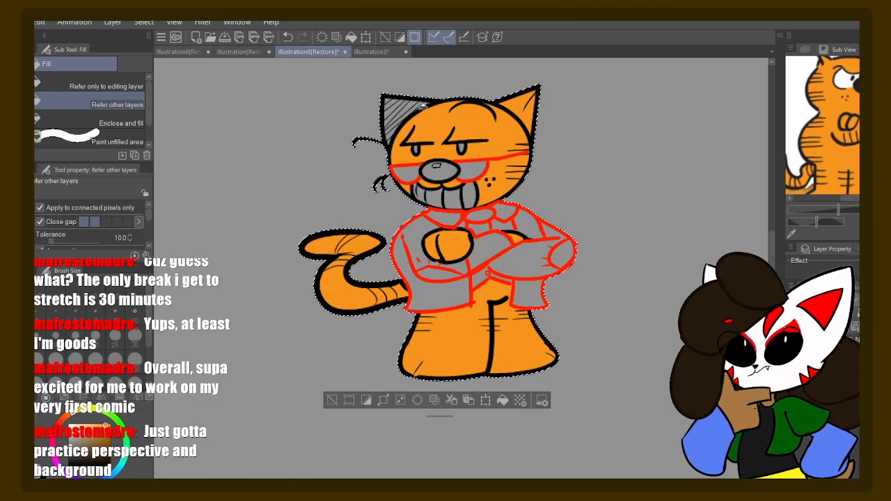
# - Paint the hatched ear orange with the G-pen at size 25
pyautogui.press('p')
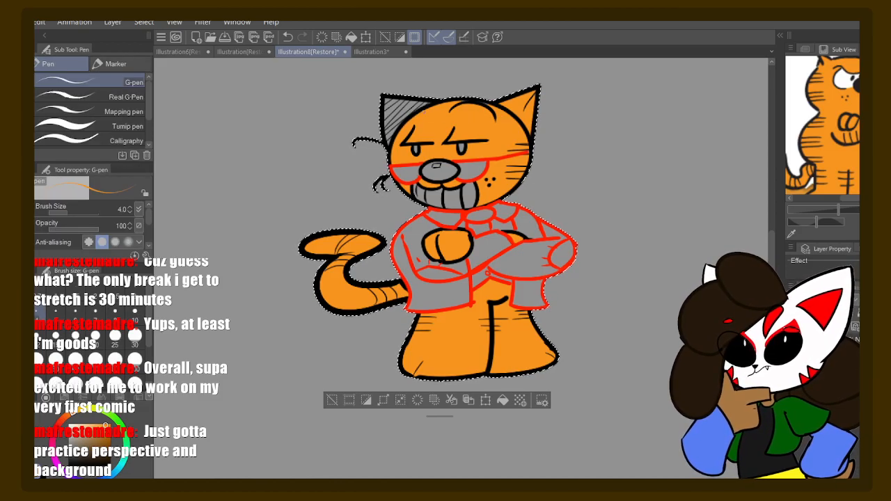
pyautogui.click(134, 314)
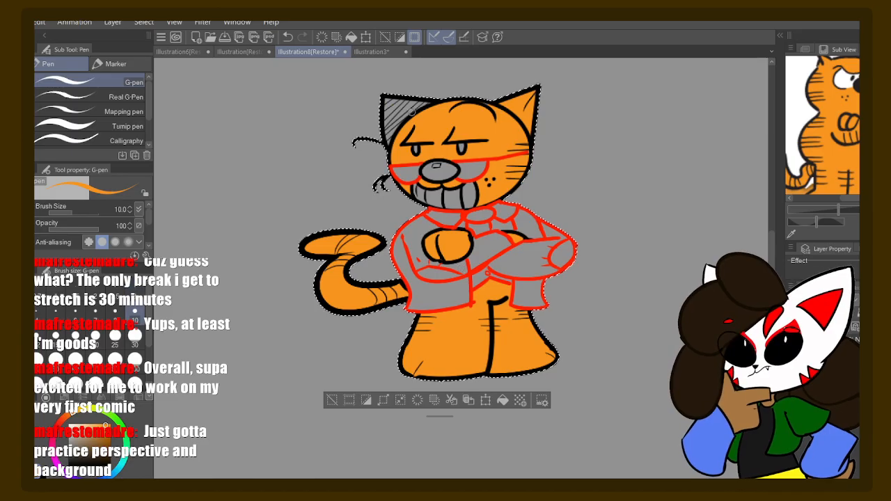
pyautogui.click(115, 332)
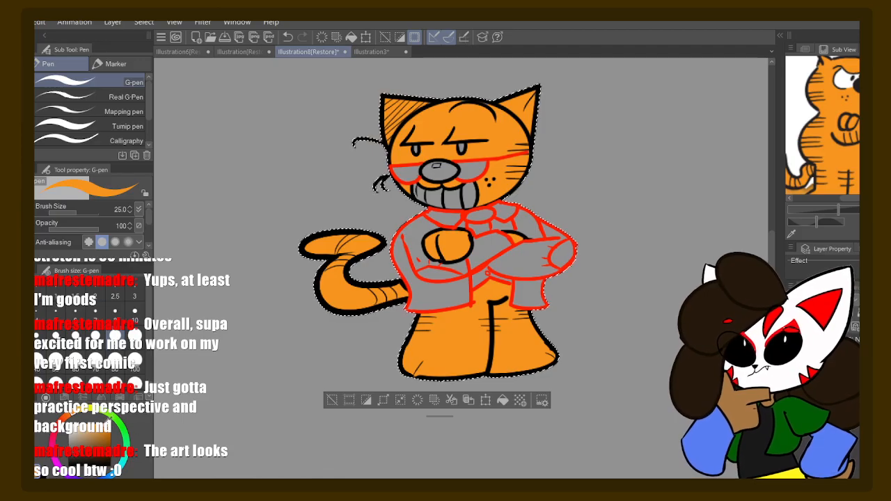
# - Choose a darker orange and shade the inside of the hatched ear, redoing the stroke along its edge
pyautogui.moveTo(112, 425); pyautogui.dragTo(108, 434)
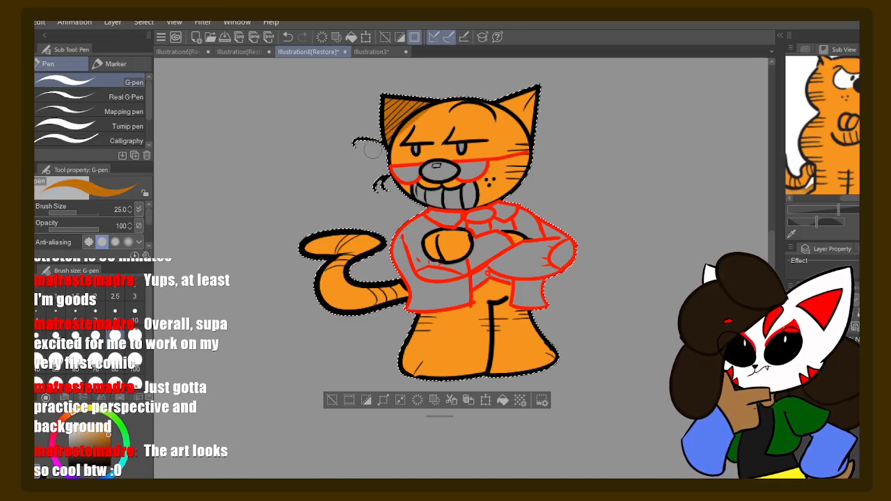
pyautogui.hotkey('ctrl', 'z')
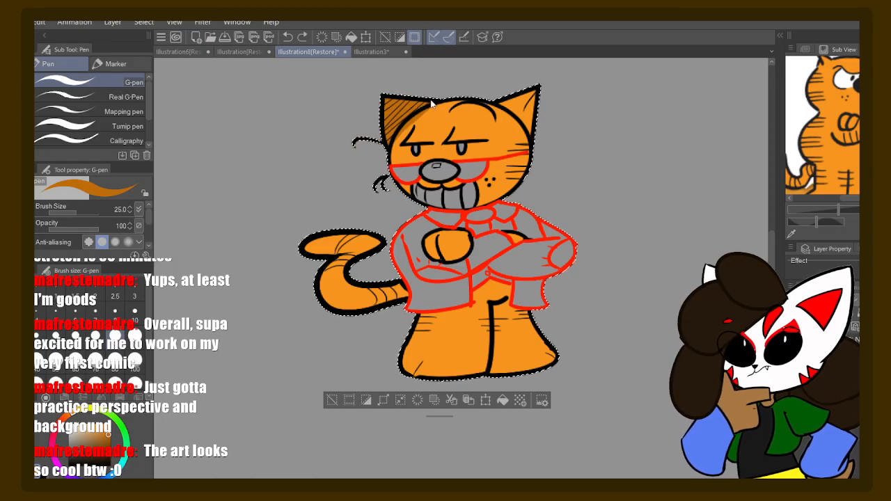
pyautogui.moveTo(386, 131); pyautogui.dragTo(386, 148)
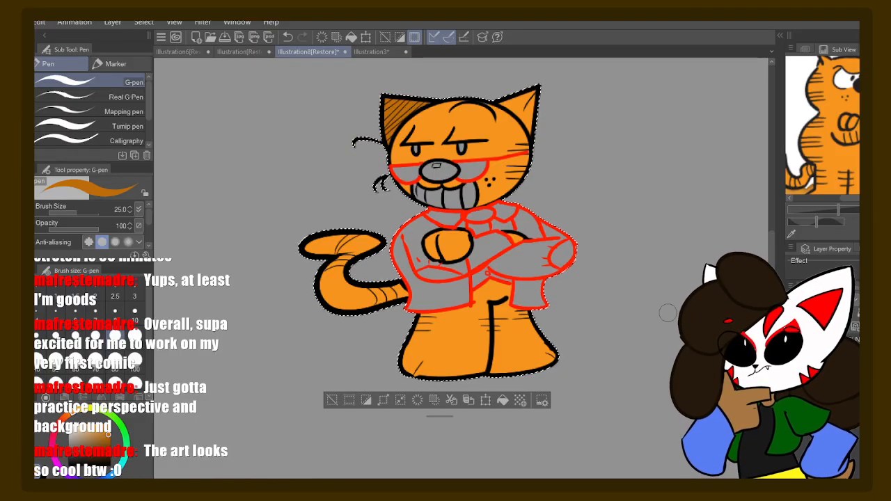
# - Pick black from the reference cat and fill the nose around its small highlight
pyautogui.press('i')
pyautogui.click(853, 91)
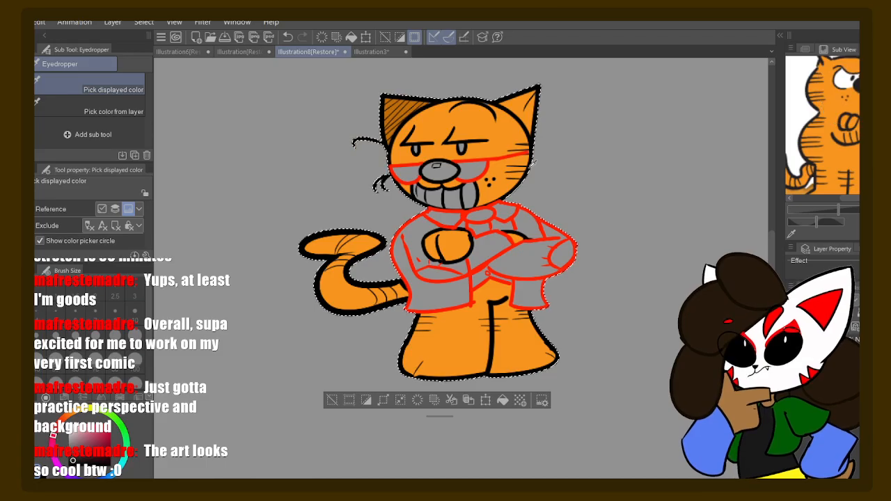
pyautogui.press('g')
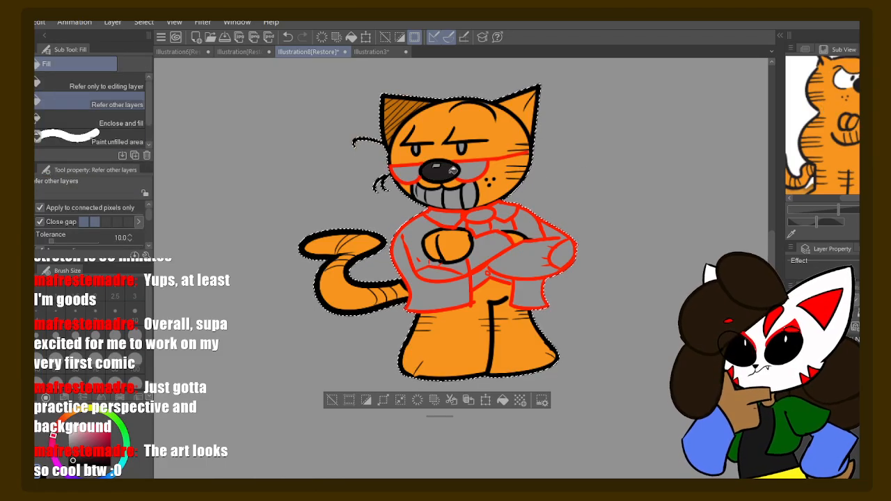
# - Pick white from the reference and fill the areas under the eyes, the teeth and the nose highlight
pyautogui.press('i')
pyautogui.click(844, 78)
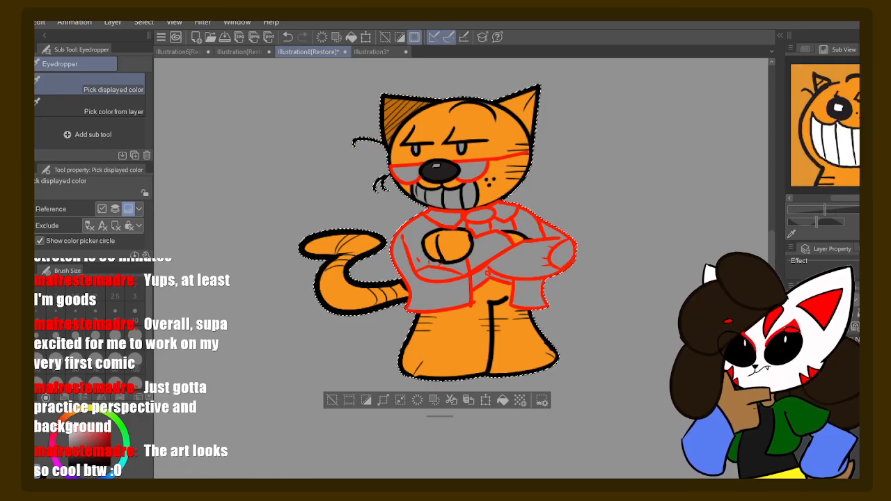
pyautogui.press('g')
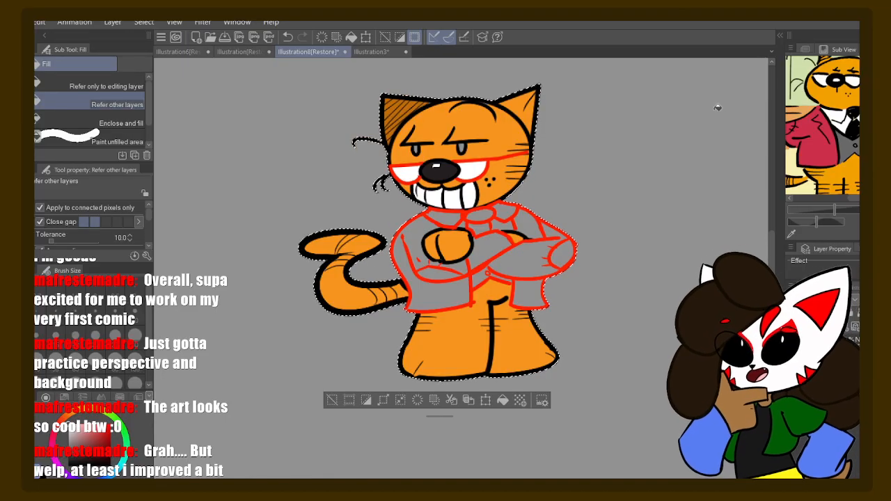
# - Try filling the bow tie with black picked from the suited reference cat
pyautogui.press('i')
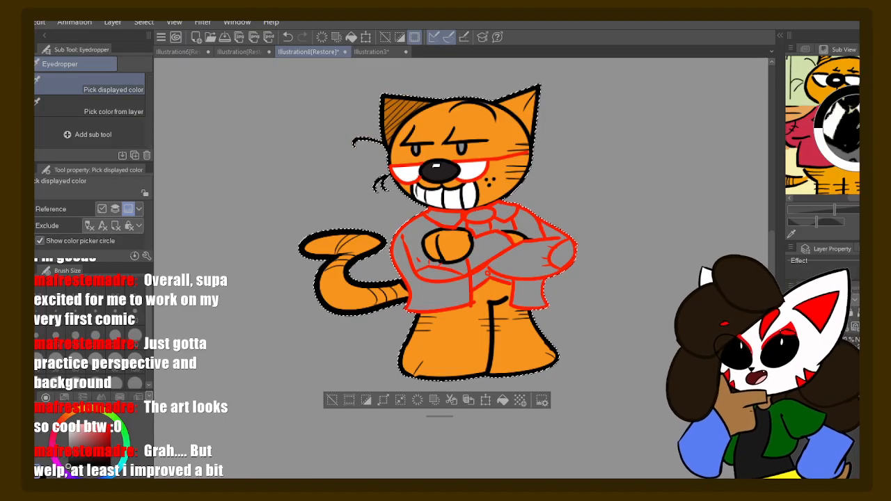
pyautogui.press('g')
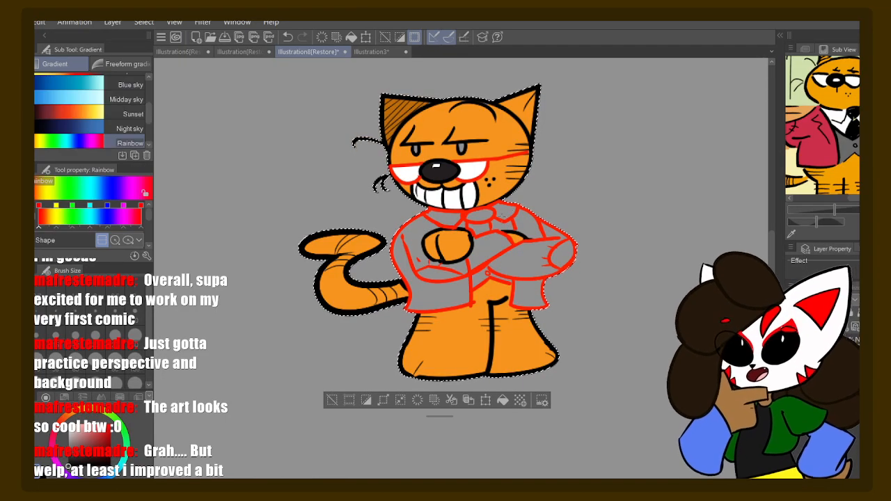
pyautogui.click(485, 226)
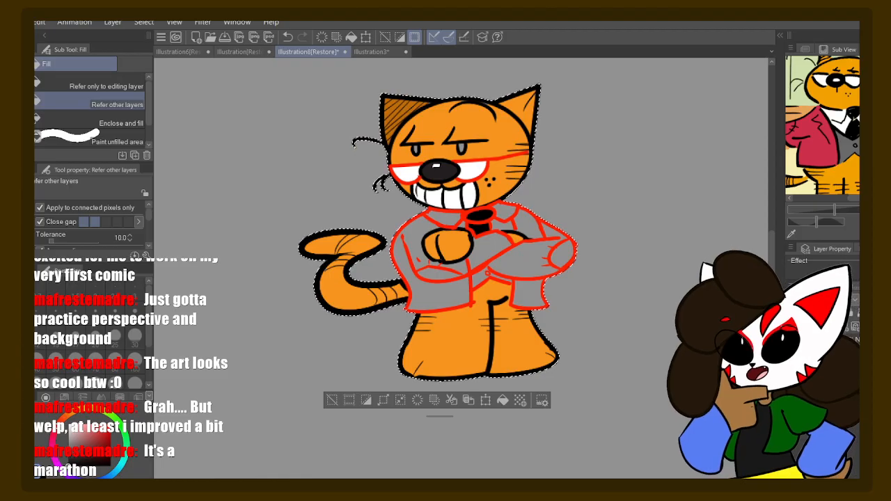
# - Pick the shirt's off-white from the suited reference cat and fill the collar and shirt areas around the bow tie
pyautogui.press('i')
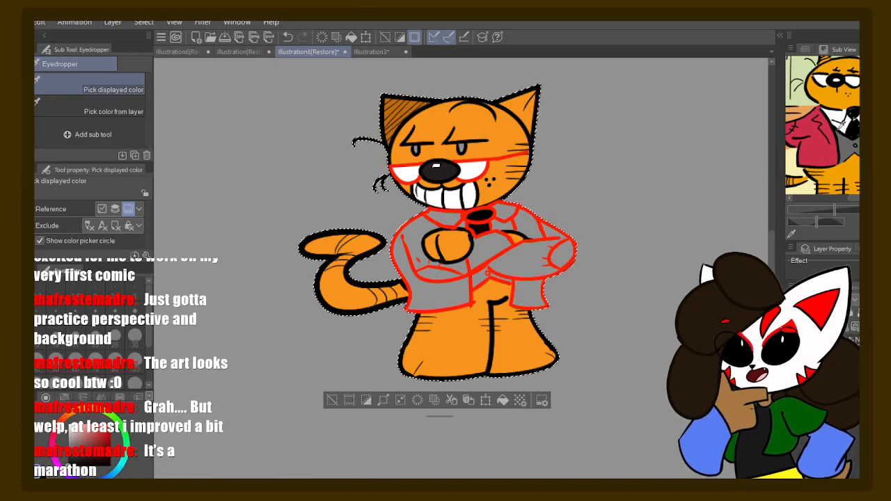
pyautogui.click(835, 117)
pyautogui.press('g')
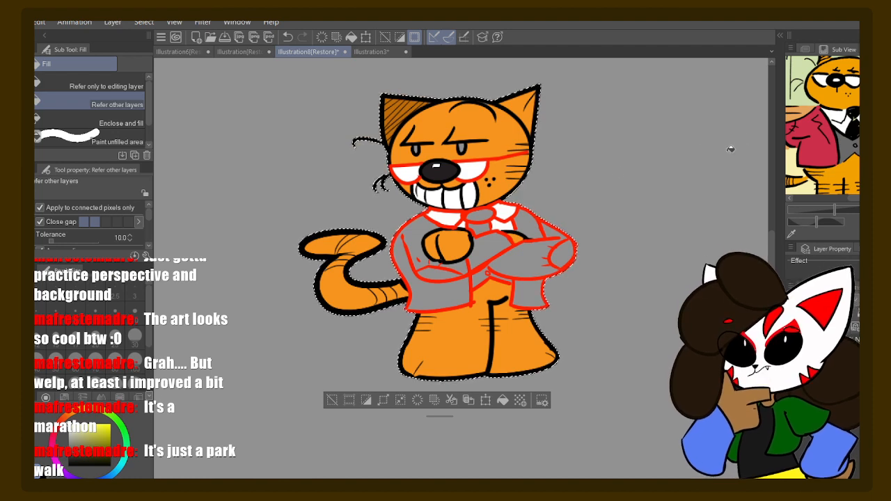
# - Pick the crimson of the reference jacket and fill the jacket's body, both sleeves and front flaps
pyautogui.keyDown('alt'); pyautogui.click(813, 148); pyautogui.keyUp('alt')
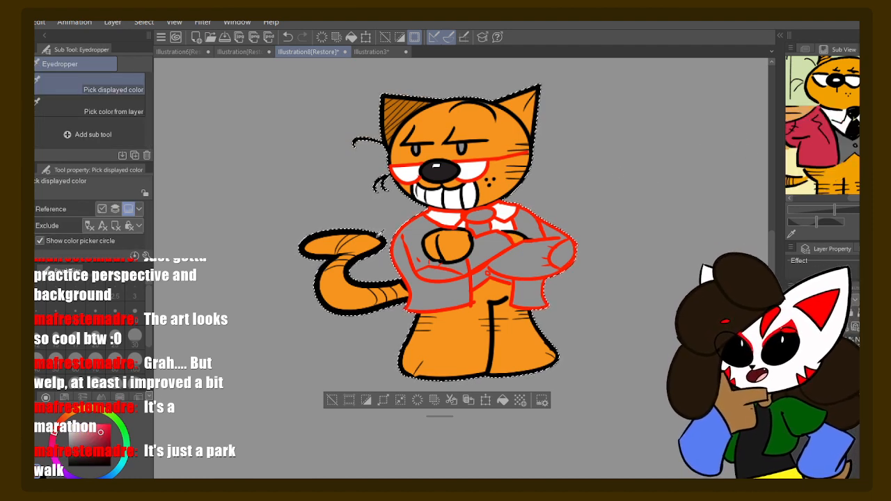
pyautogui.click(437, 267)
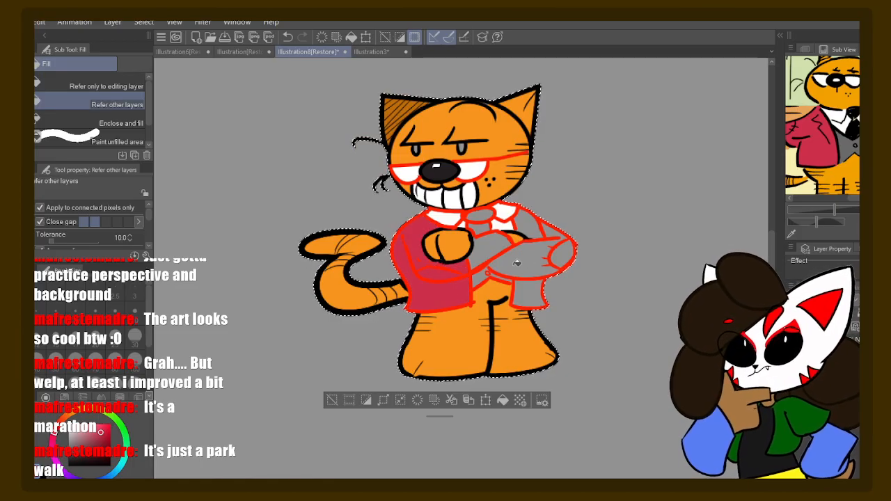
pyautogui.click(532, 257)
pyautogui.click(549, 292)
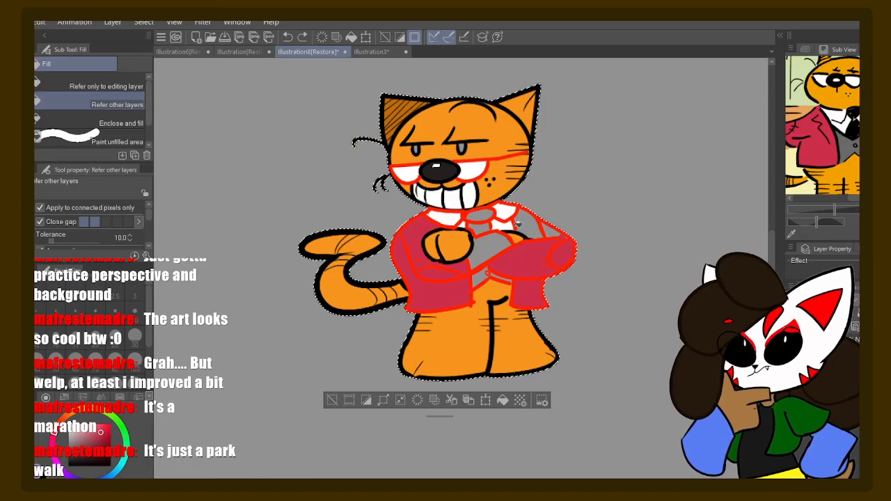
pyautogui.click(492, 249)
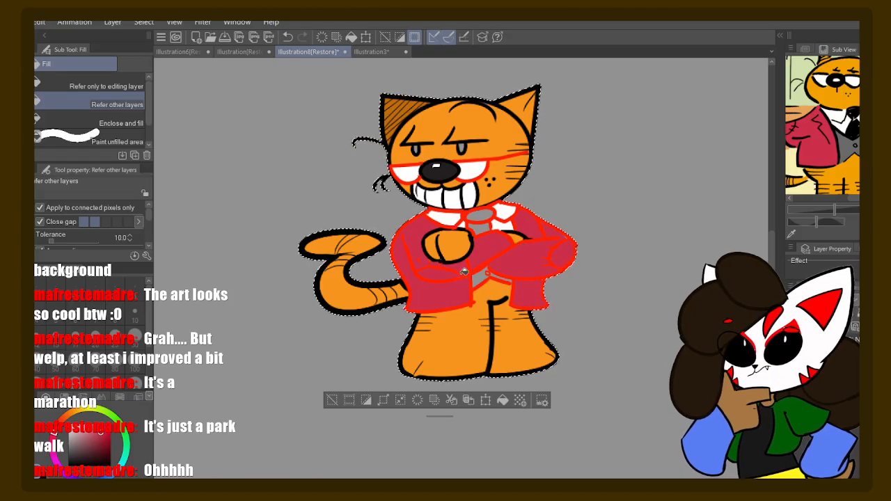
# - Pick the red of the linework and draw a new collar edge above the fist with the G-pen at size 7
pyautogui.scroll(6, 479, 275)
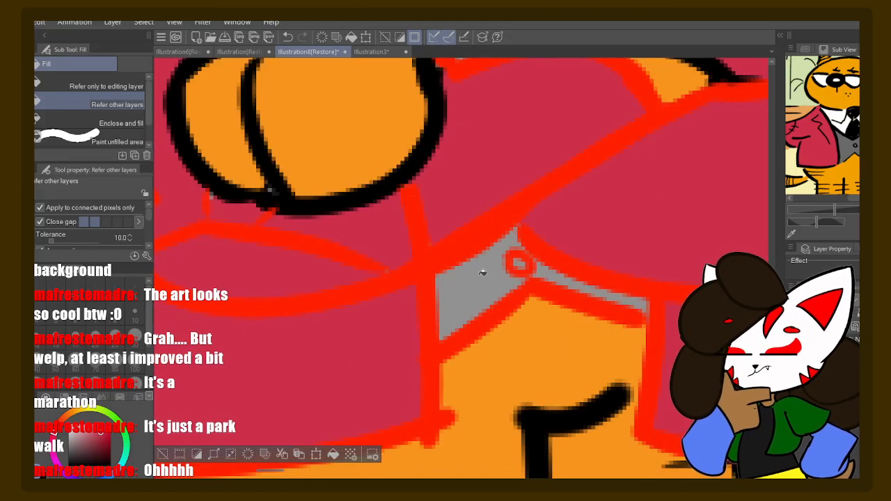
pyautogui.press('i')
pyautogui.click(518, 263)
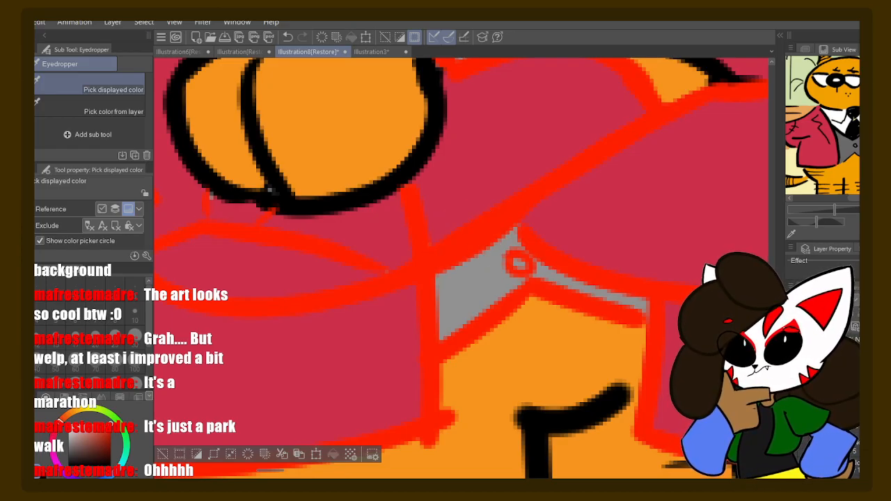
pyautogui.moveTo(424, 166); pyautogui.dragTo(581, 370)
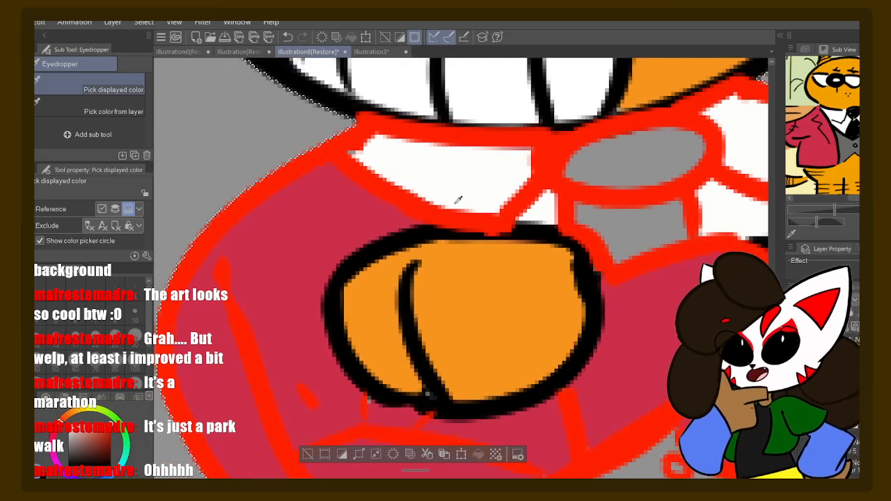
pyautogui.press('p')
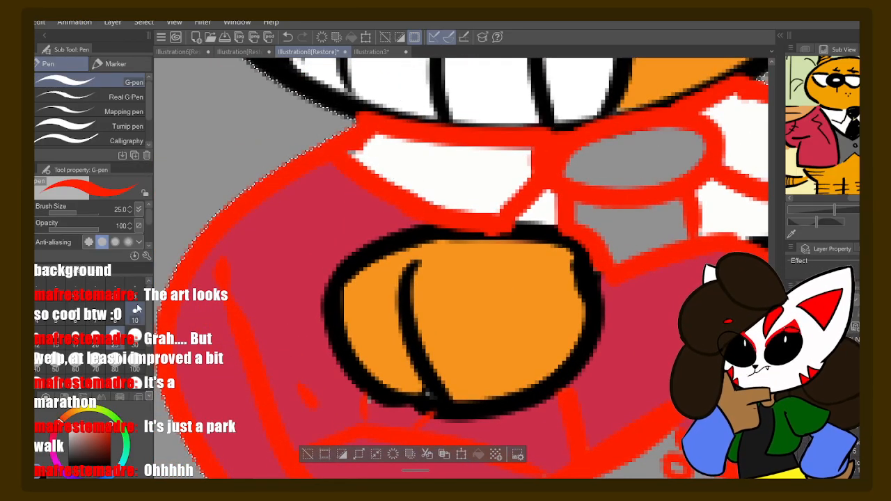
pyautogui.press('[')
pyautogui.press('[')
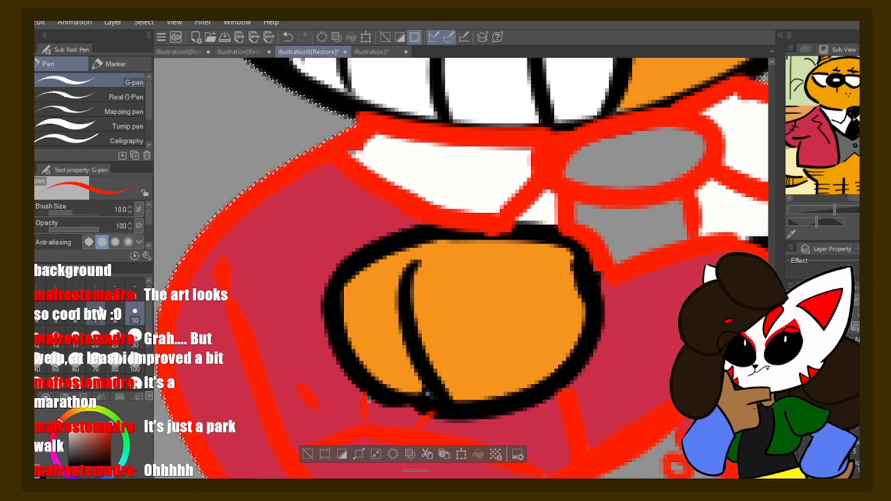
pyautogui.moveTo(359, 139)
pyautogui.mouseDown()
pyautogui.moveTo(483, 172)
pyautogui.moveTo(541, 227)
pyautogui.mouseUp()
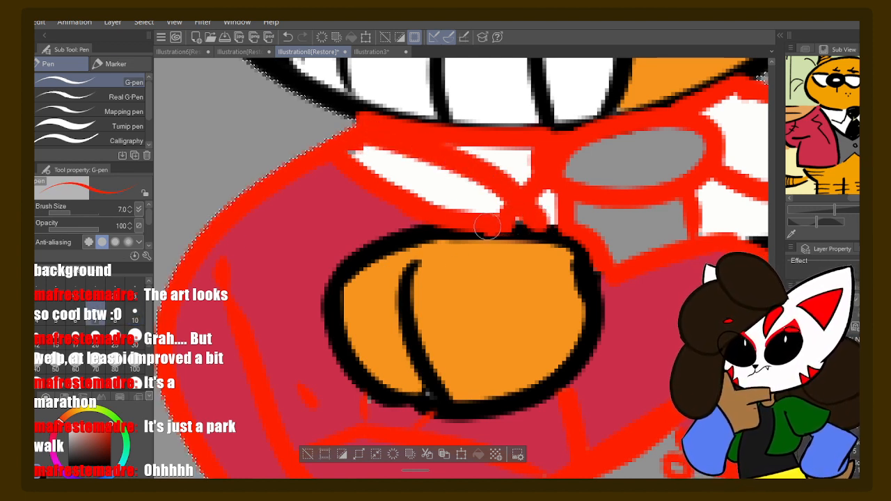
# - Erase the old lower collar line above the fist with the hard eraser at size 10
pyautogui.press('e')
pyautogui.moveTo(411, 203)
pyautogui.mouseDown()
pyautogui.moveTo(367, 193)
pyautogui.moveTo(364, 162)
pyautogui.mouseUp()
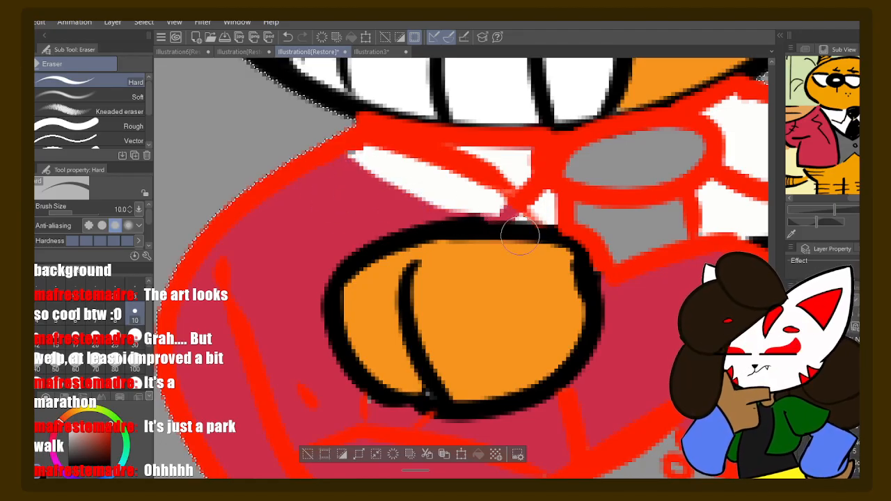
pyautogui.hotkey('ctrl', 'z')
pyautogui.moveTo(479, 225)
pyautogui.mouseDown()
pyautogui.moveTo(465, 213)
pyautogui.moveTo(360, 209)
pyautogui.moveTo(322, 191)
pyautogui.moveTo(352, 179)
pyautogui.mouseUp()
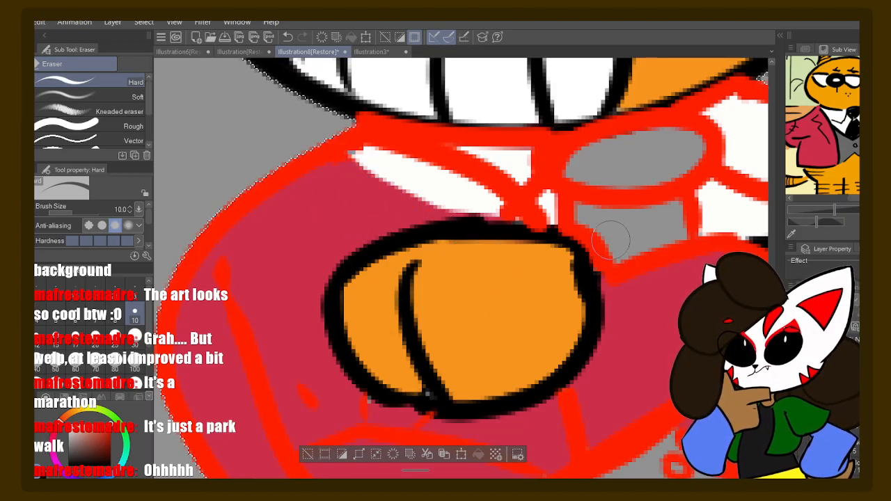
pyautogui.scroll(-4, 616, 202)
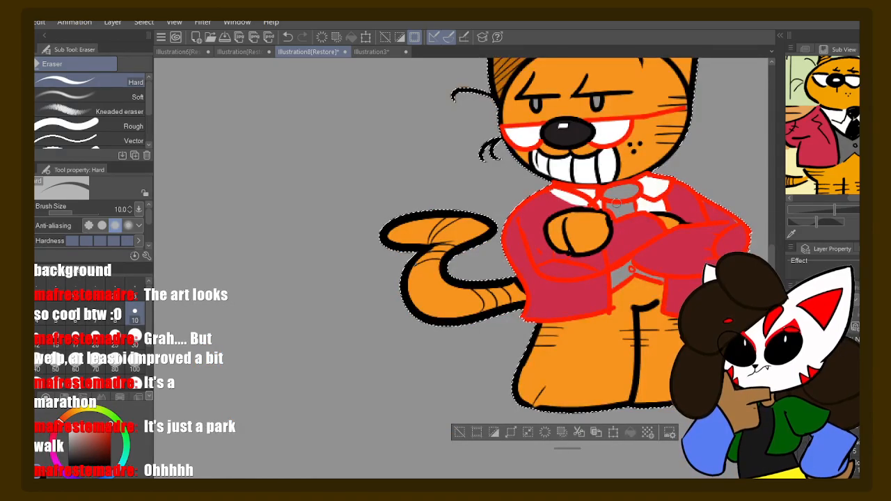
pyautogui.moveTo(677, 225); pyautogui.dragTo(536, 256)
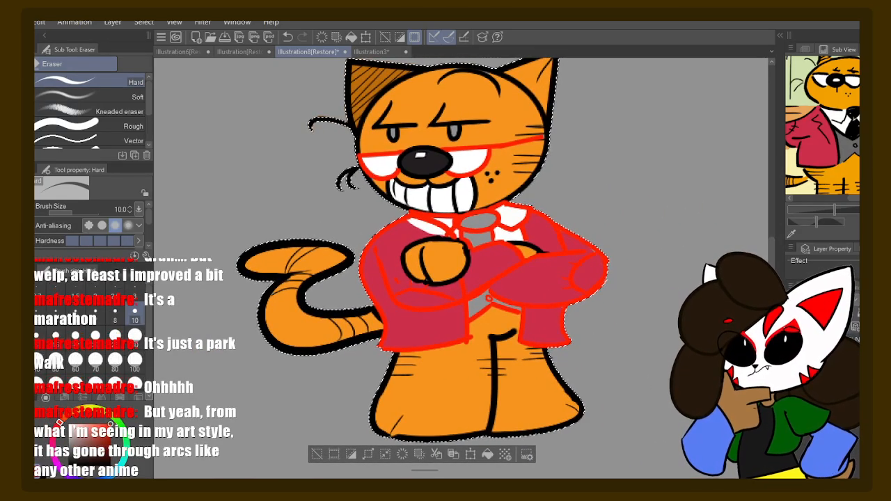
# - Pick black from the suited reference cat and fill the bow tie's knot and tail
pyautogui.press('i')
pyautogui.press('g')
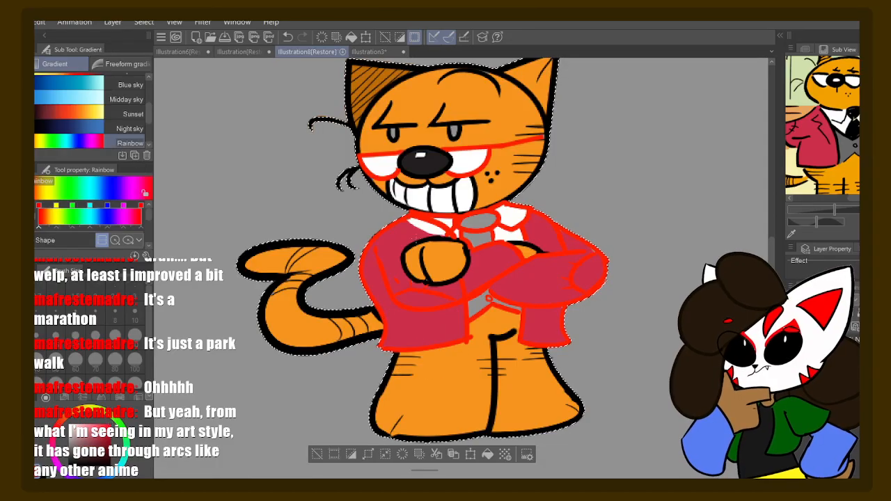
pyautogui.press('g')
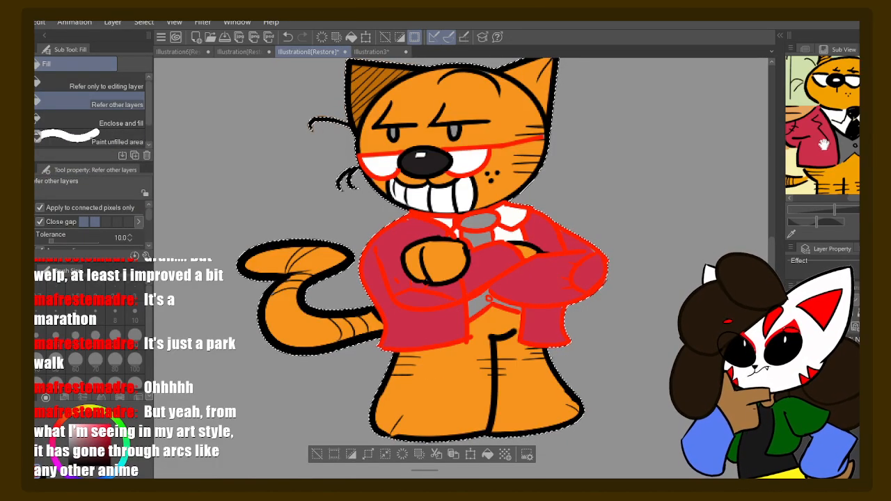
pyautogui.press('i')
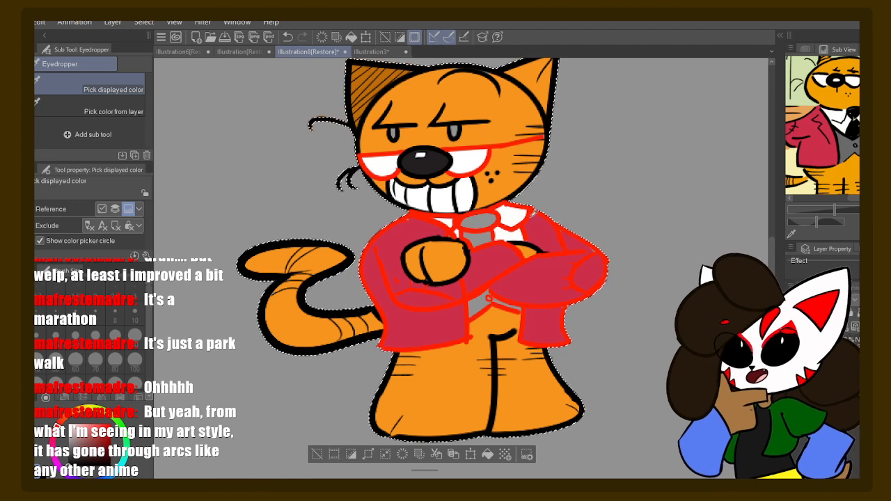
pyautogui.press('g')
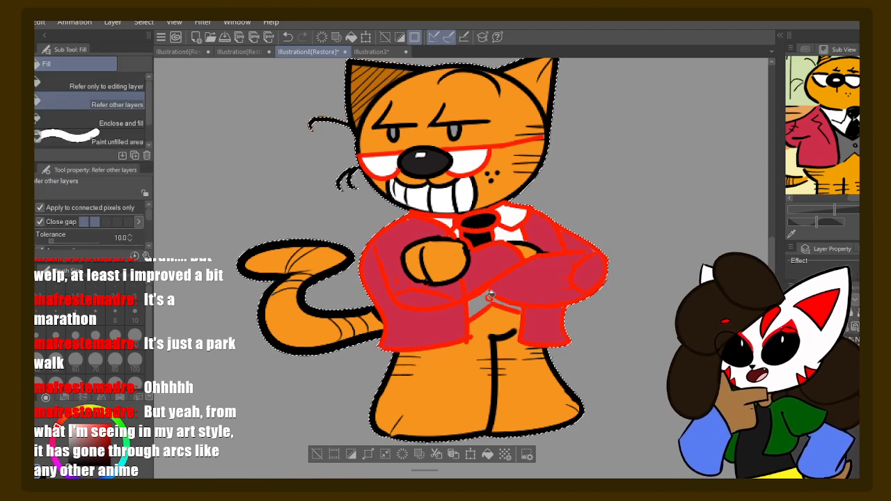
# - Pick the grey of the reference vest and fill the vest areas showing below the crossed arms
pyautogui.press('i')
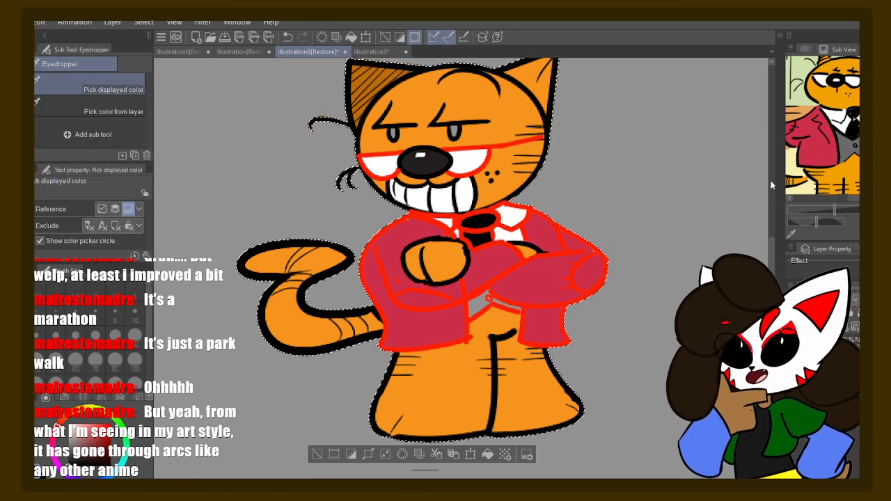
pyautogui.click(856, 150)
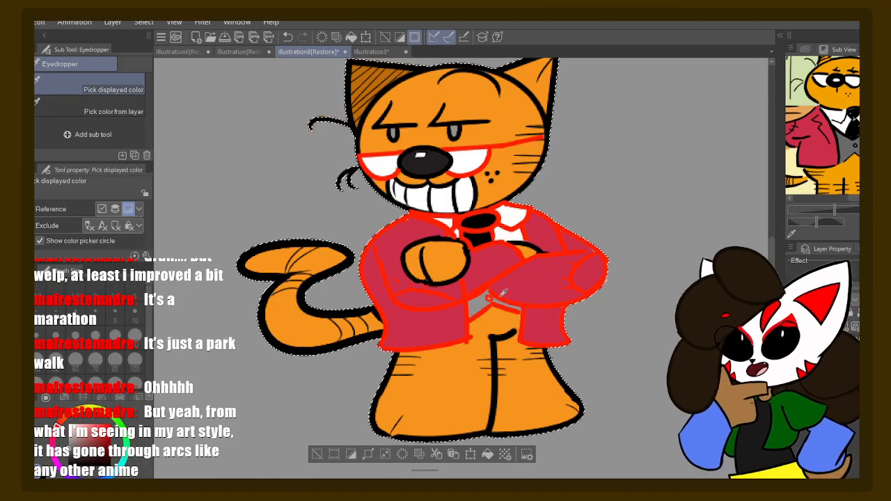
pyautogui.press('g')
pyautogui.press('g')
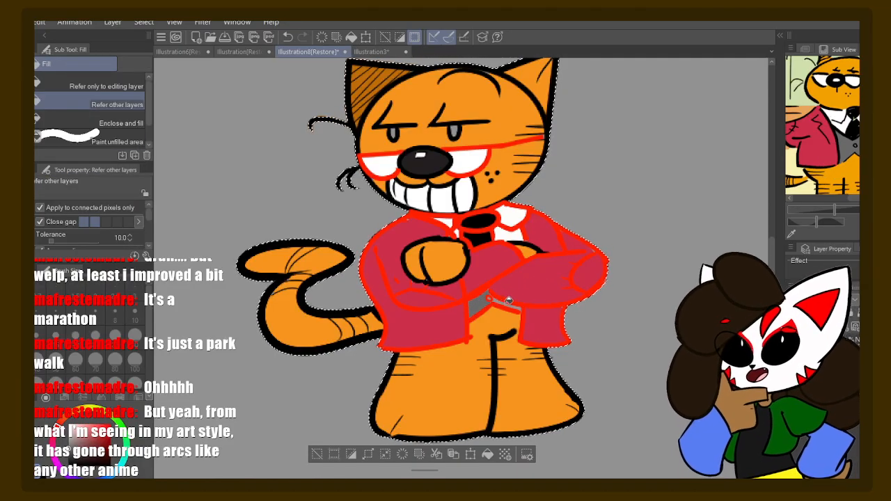
pyautogui.scroll(5, 512, 297)
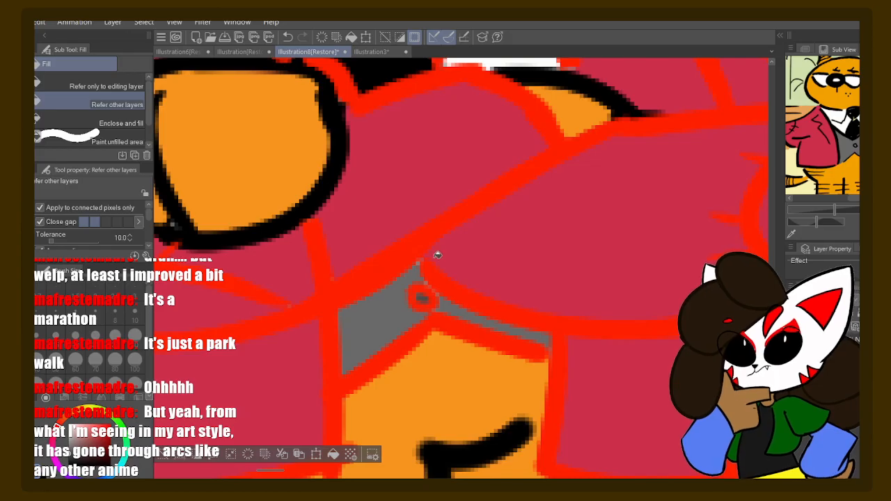
# - Fill both of the cat's pupils with black
pyautogui.moveTo(325, 131); pyautogui.dragTo(429, 373)
pyautogui.scroll(-5, 426, 379)
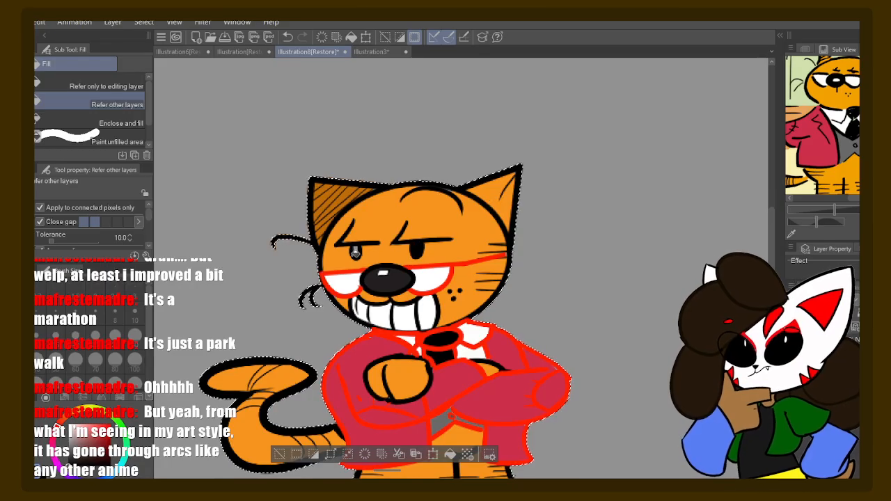
pyautogui.moveTo(462, 322); pyautogui.dragTo(461, 264)
pyautogui.moveTo(459, 306); pyautogui.dragTo(488, 267)
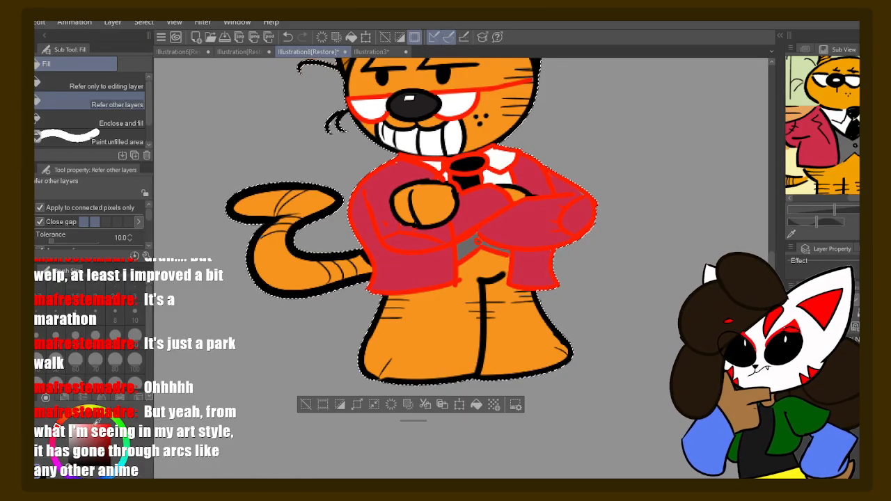
# - Try to thicken the cat's linework with Adjust line width set to Thicken at 10
pyautogui.press('y')
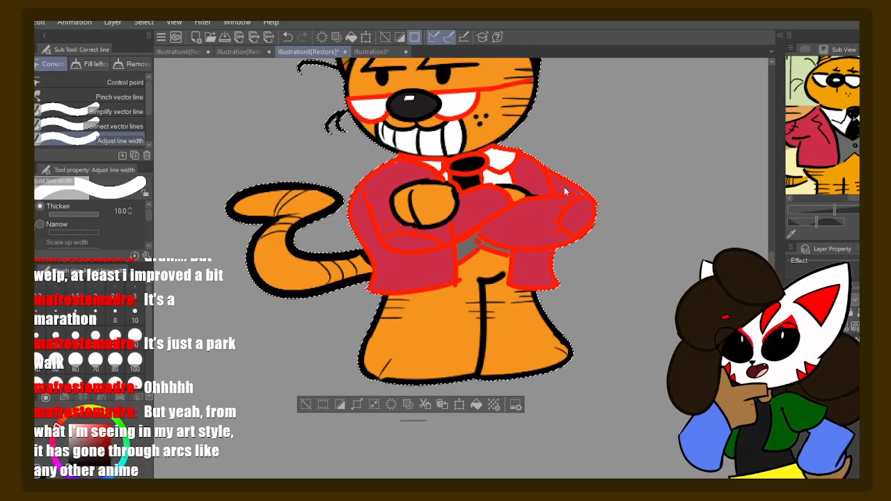
pyautogui.scroll(-1, 565, 190)
pyautogui.moveTo(666, 237); pyautogui.dragTo(671, 299)
pyautogui.click(479, 245)
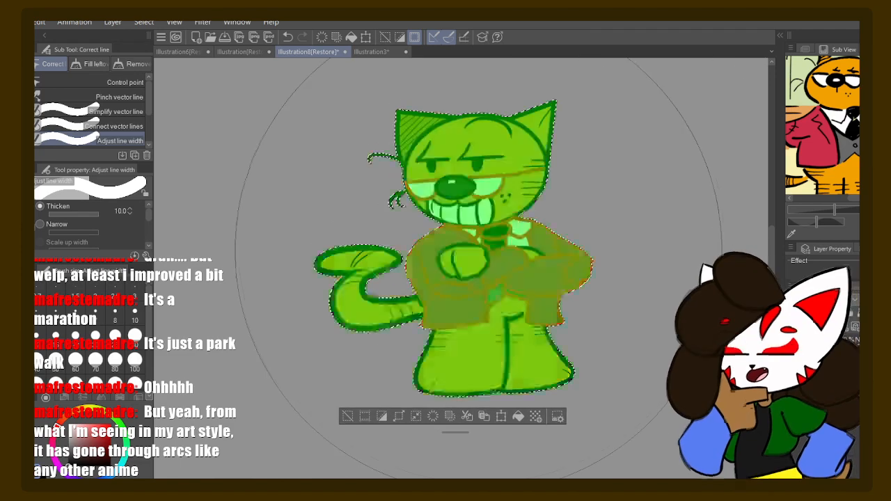
pyautogui.click(492, 231)
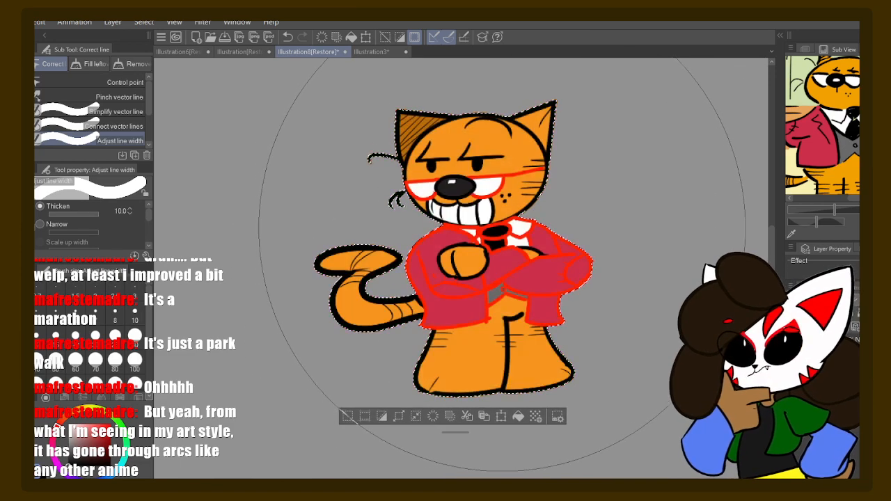
pyautogui.click(487, 232)
pyautogui.click(481, 231)
pyautogui.moveTo(481, 264)
pyautogui.mouseDown()
pyautogui.moveTo(501, 378)
pyautogui.moveTo(509, 221)
pyautogui.moveTo(477, 393)
pyautogui.moveTo(494, 241)
pyautogui.moveTo(476, 238)
pyautogui.mouseUp()
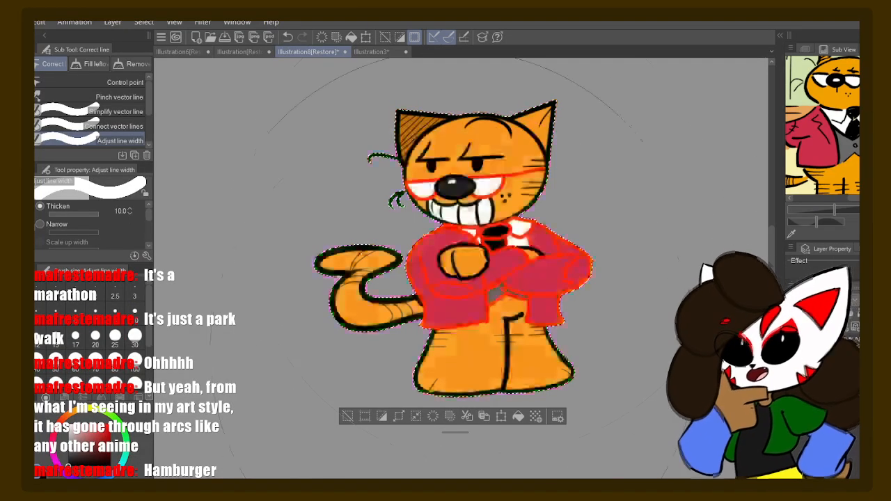
pyautogui.moveTo(451, 355)
pyautogui.mouseDown()
pyautogui.moveTo(459, 314)
pyautogui.moveTo(462, 330)
pyautogui.mouseUp()
pyautogui.moveTo(537, 183); pyautogui.dragTo(528, 195)
pyautogui.moveTo(527, 236); pyautogui.dragTo(529, 251)
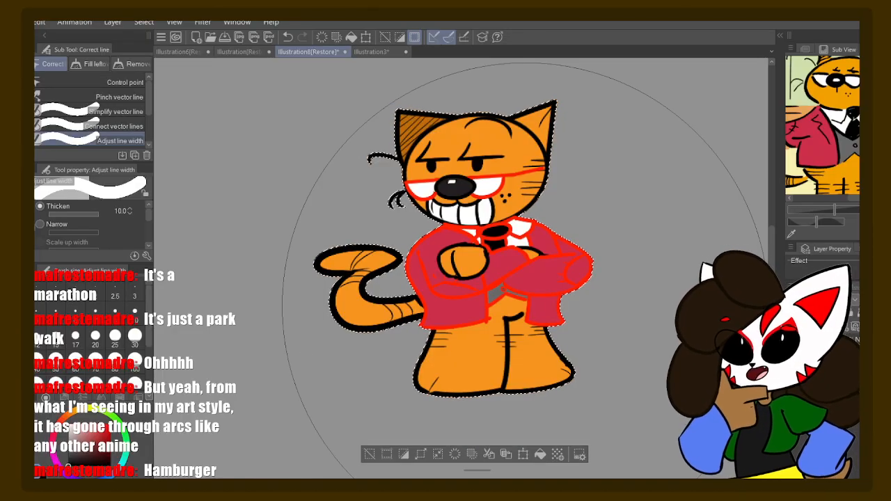
# - Switch to the hard eraser and set its brush size to 300
pyautogui.press('e')
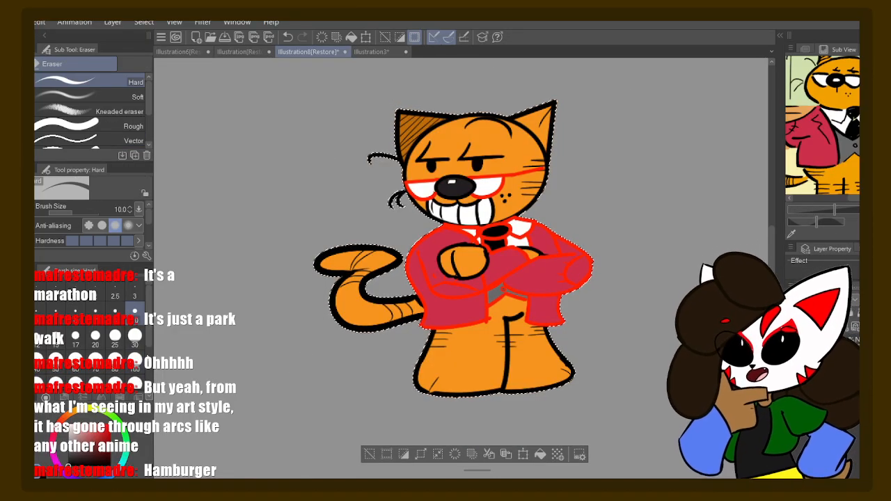
pyautogui.scroll(-5, 133, 327)
pyautogui.click(134, 308)
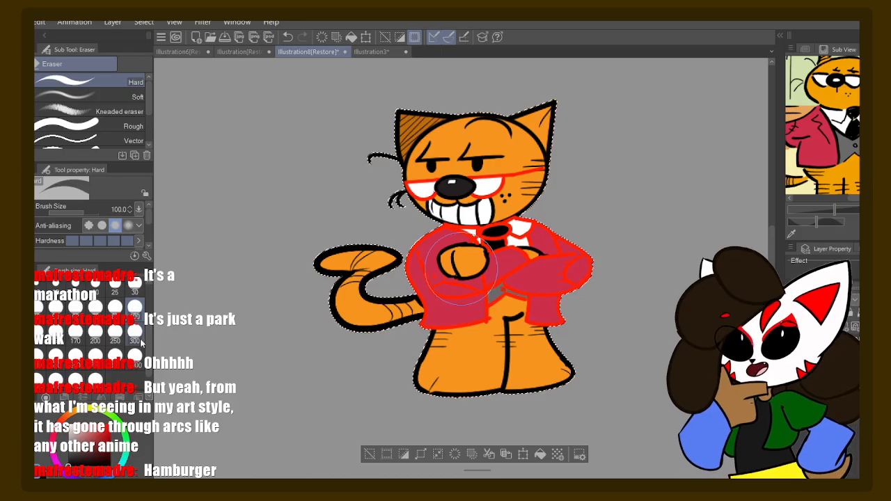
pyautogui.click(135, 341)
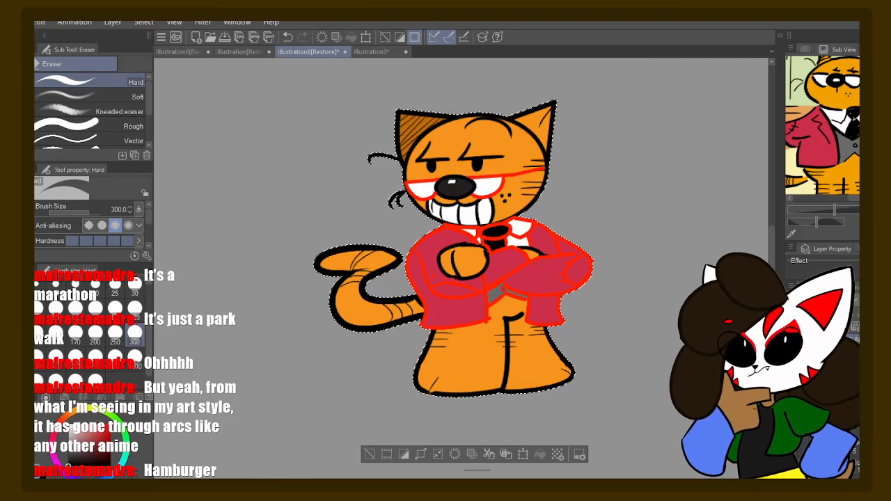
# - Deselect the cat and recolor the red lines of the eyes, collar, bow tie, jacket and vest to black
pyautogui.click(372, 455)
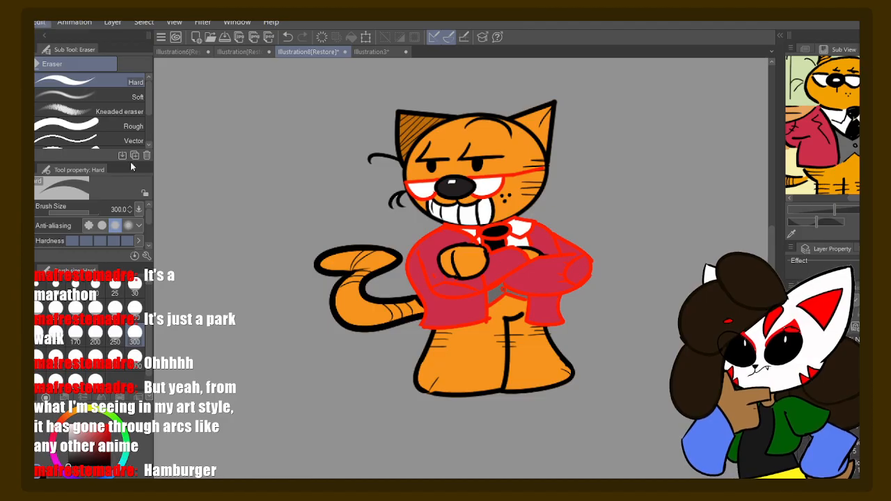
pyautogui.press('Delete')
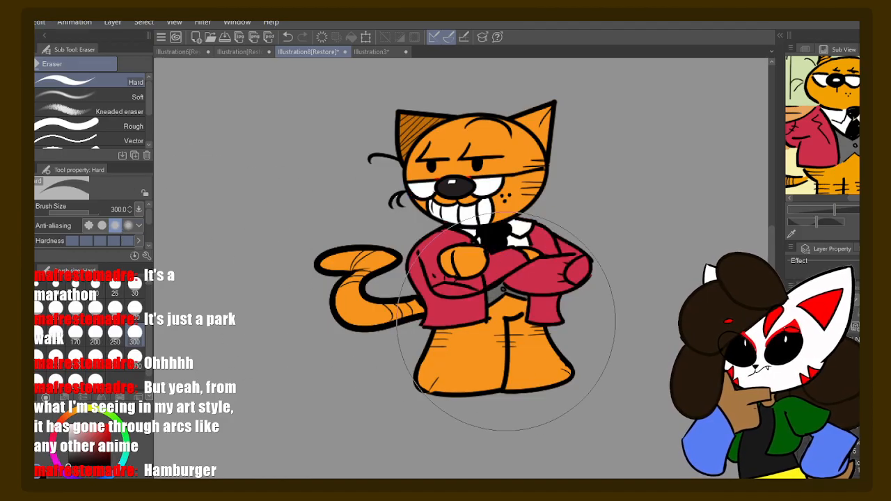
pyautogui.press('space')
pyautogui.moveTo(494, 358); pyautogui.dragTo(491, 350)
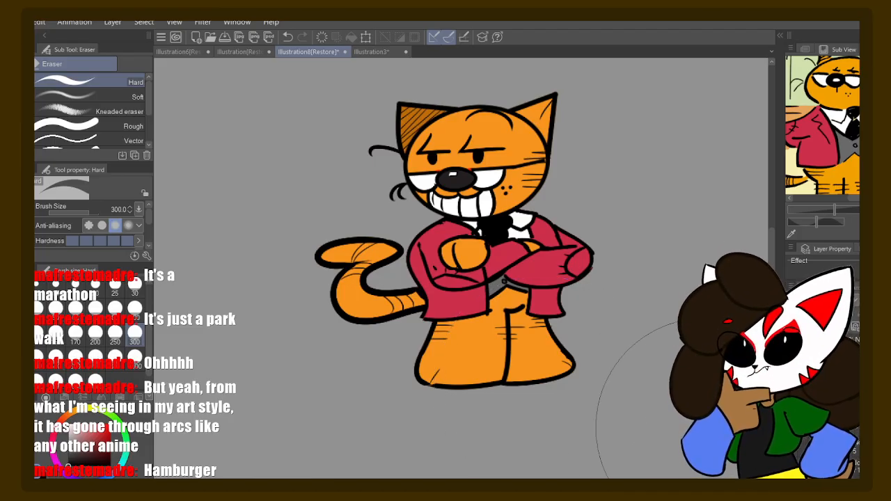
# - Redraw the jacket's shoulder line lower, just below the white collar's outer tip, in sampled black with the G-pen at size 7
pyautogui.scroll(2, 703, 432)
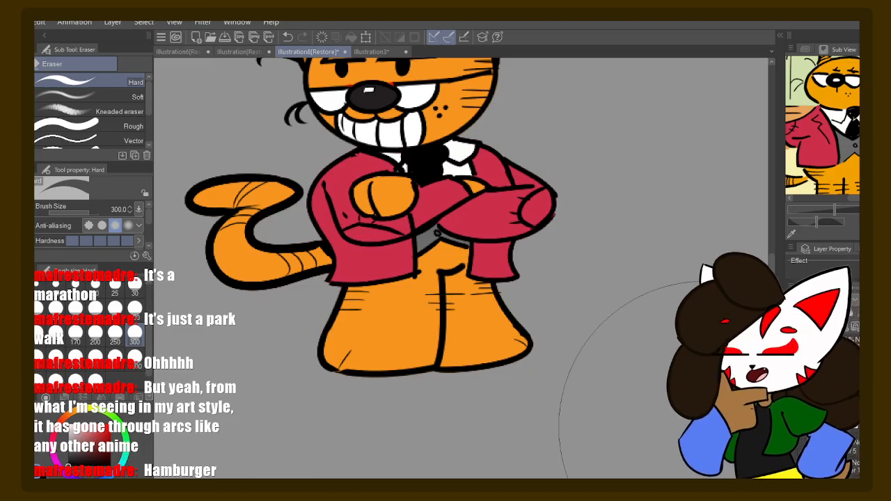
pyautogui.scroll(4, 701, 424)
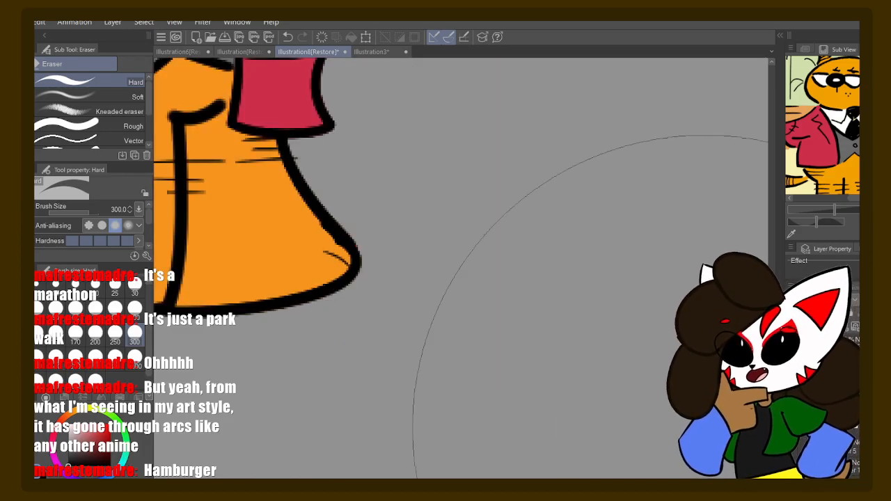
pyautogui.moveTo(423, 167)
pyautogui.mouseDown()
pyautogui.moveTo(523, 204)
pyautogui.moveTo(591, 299)
pyautogui.mouseUp()
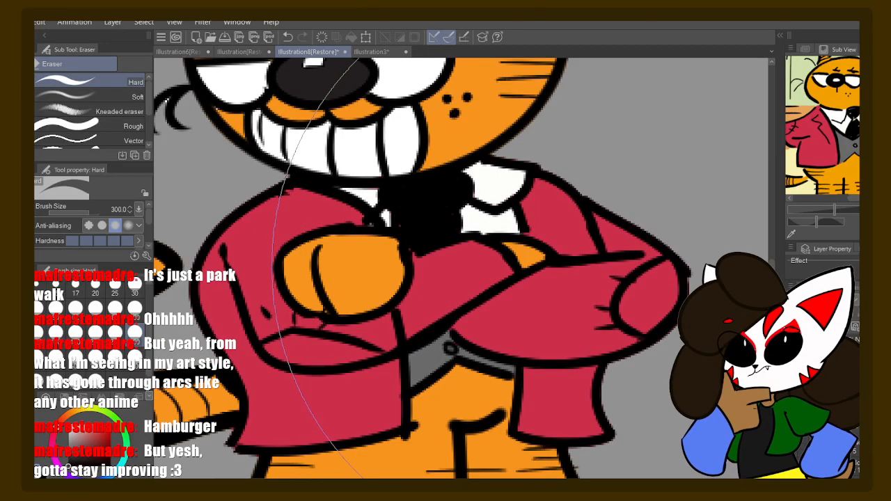
pyautogui.press('i')
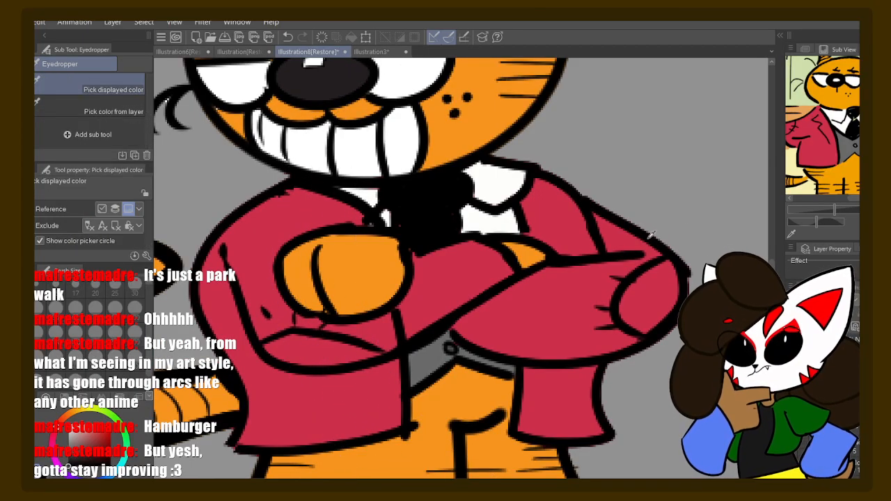
pyautogui.click(652, 235)
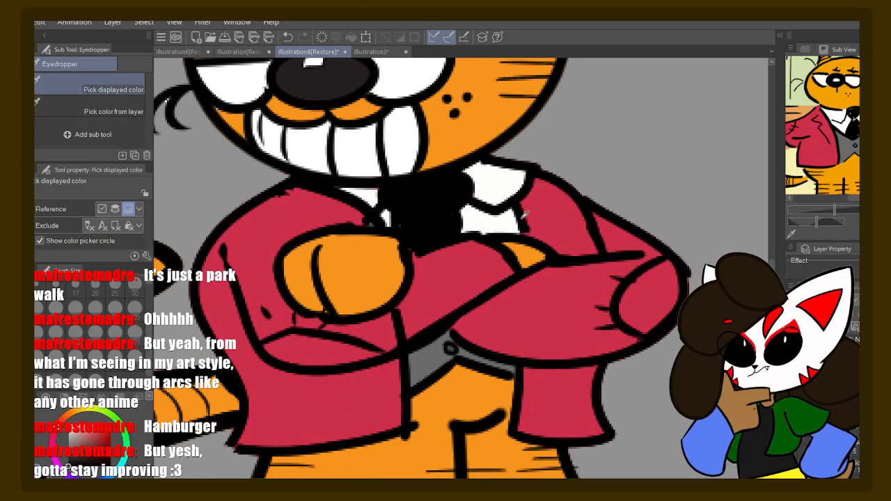
pyautogui.press('p')
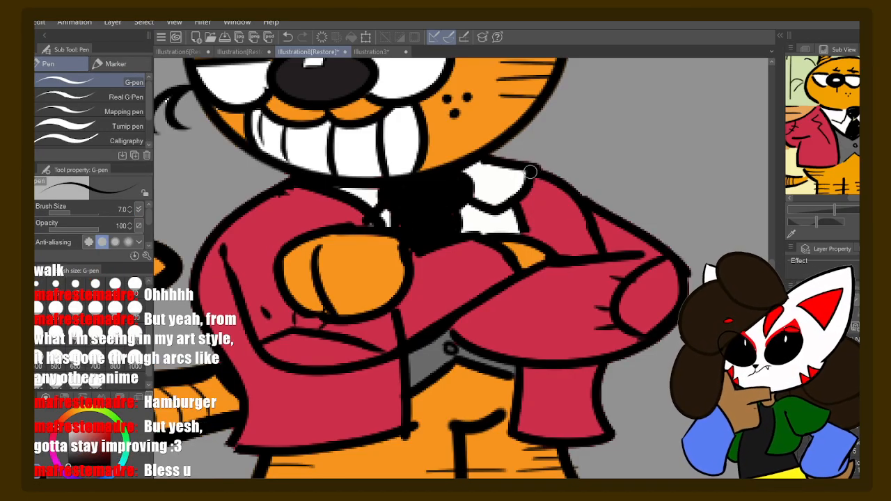
pyautogui.hotkey('ctrl', 'z')
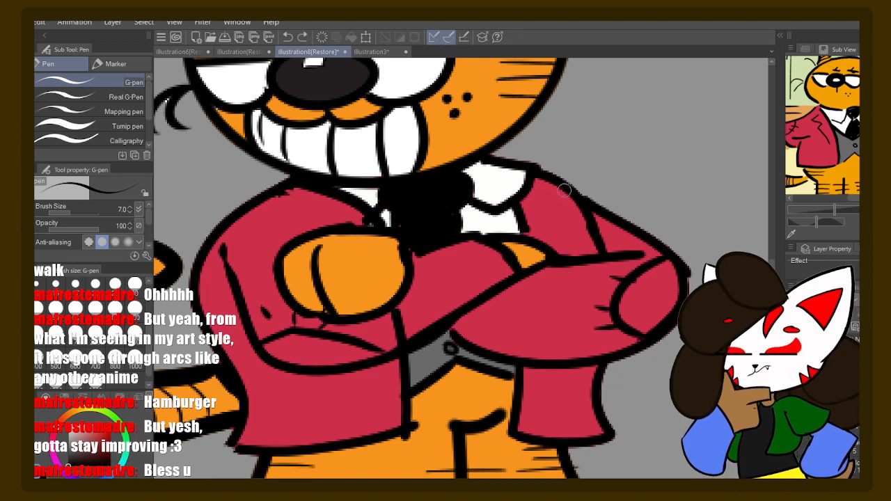
pyautogui.moveTo(530, 177); pyautogui.dragTo(601, 211)
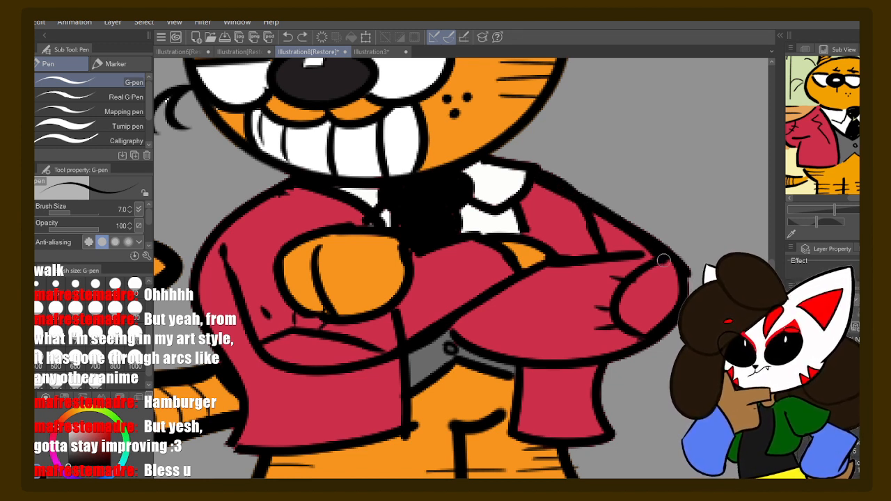
pyautogui.hotkey('ctrl', 'z')
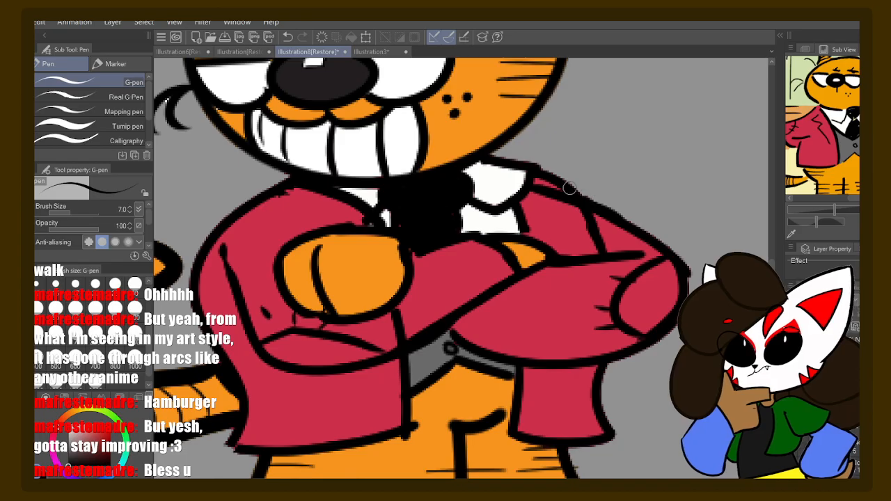
# - Erase the old outer shoulder line and the leftover red fill outside the new line with the hard eraser at size 17
pyautogui.press('e')
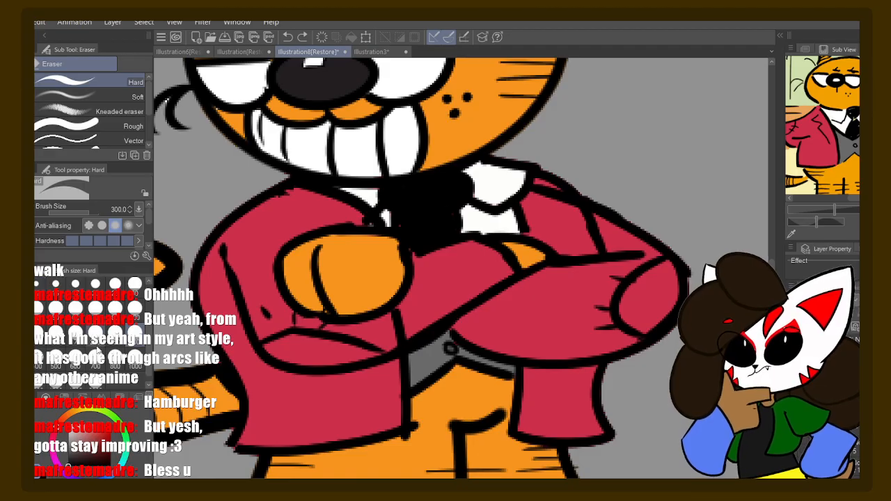
pyautogui.click(75, 285)
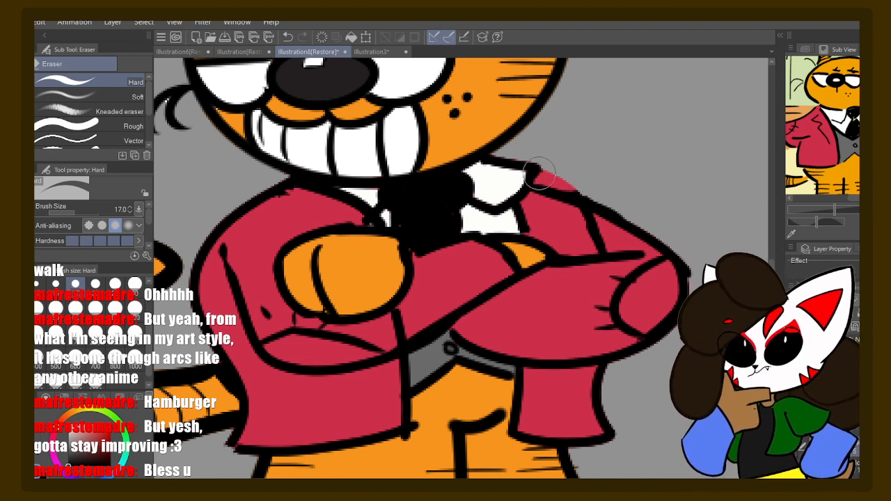
pyautogui.moveTo(554, 169)
pyautogui.mouseDown()
pyautogui.moveTo(548, 175)
pyautogui.moveTo(590, 180)
pyautogui.mouseUp()
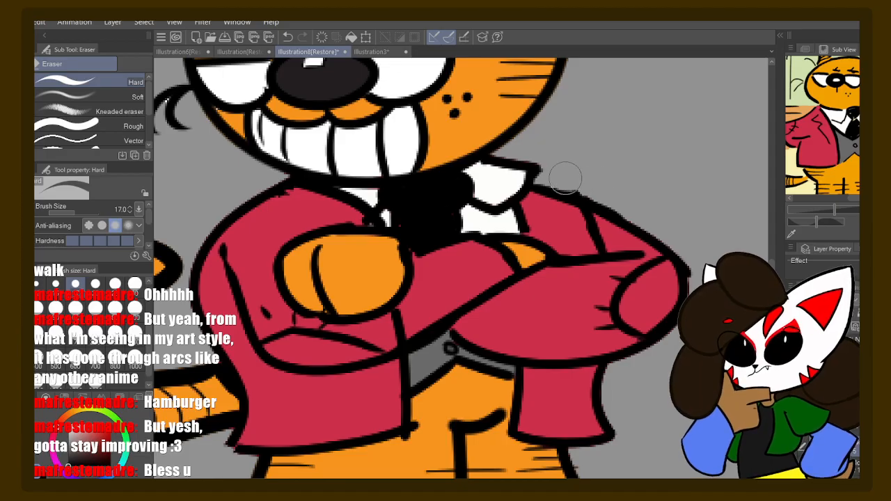
pyautogui.moveTo(562, 159)
pyautogui.mouseDown()
pyautogui.moveTo(606, 215)
pyautogui.moveTo(614, 207)
pyautogui.moveTo(633, 272)
pyautogui.mouseUp()
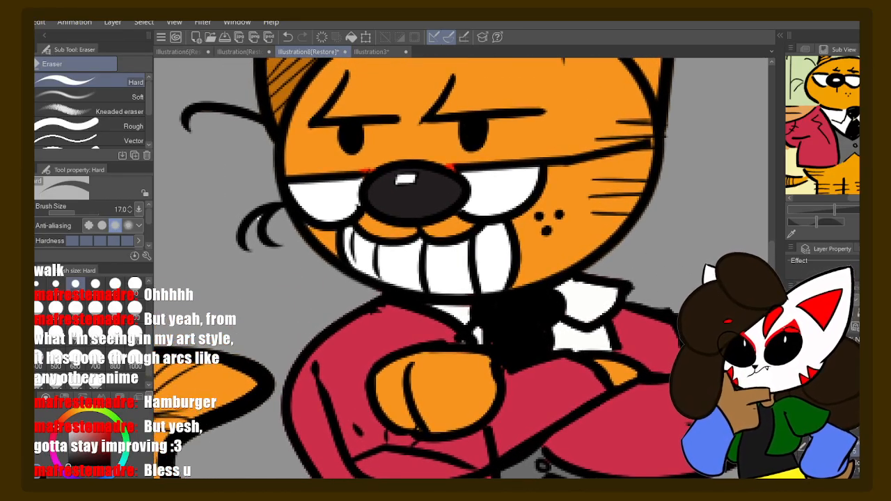
pyautogui.press('Delete')
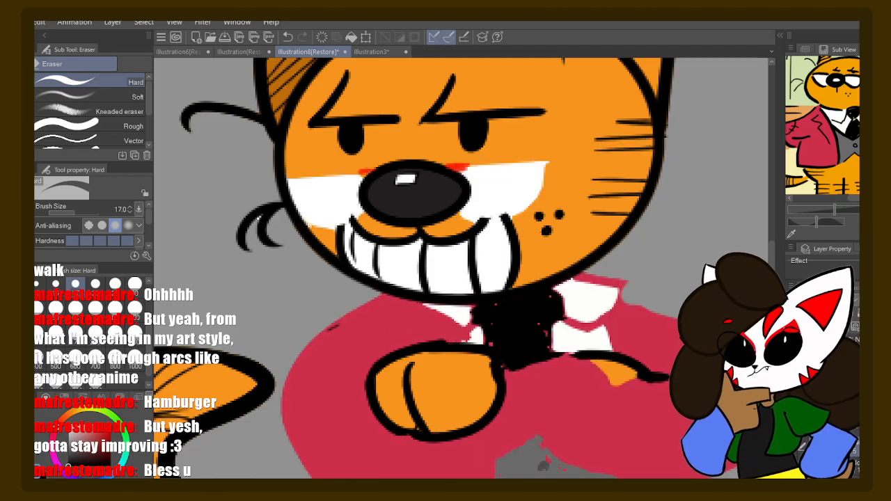
pyautogui.hotkey('ctrl', 'z')
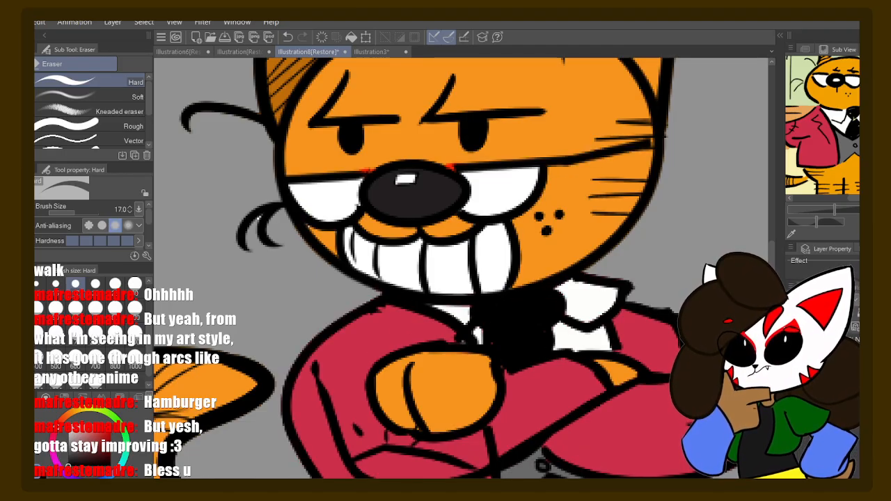
pyautogui.press('Delete')
pyautogui.hotkey('ctrl', 'z')
pyautogui.press('Delete')
pyautogui.hotkey('ctrl', 'z')
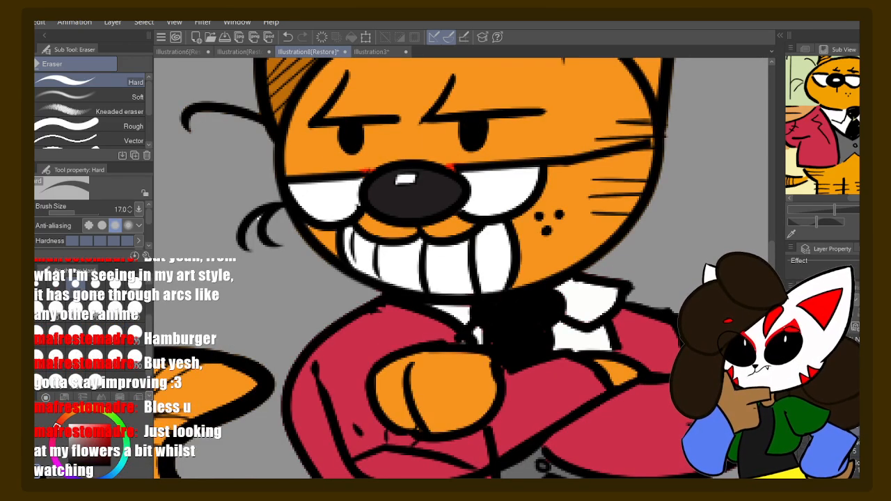
pyautogui.press('Delete')
pyautogui.hotkey('ctrl', 'z')
# - Recolor the leftover red bits on both sides of the cat's nose in the face linework to black
pyautogui.press('Delete')
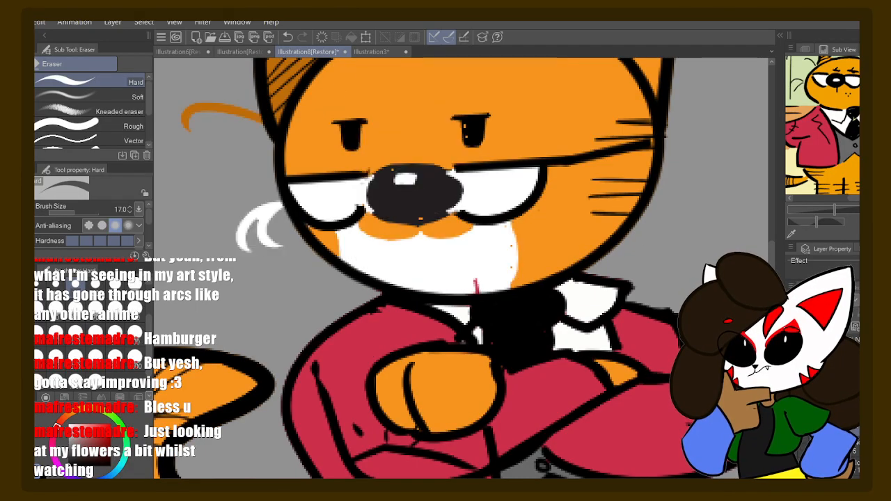
pyautogui.hotkey('ctrl', 'z')
pyautogui.hotkey('ctrl', 'y')
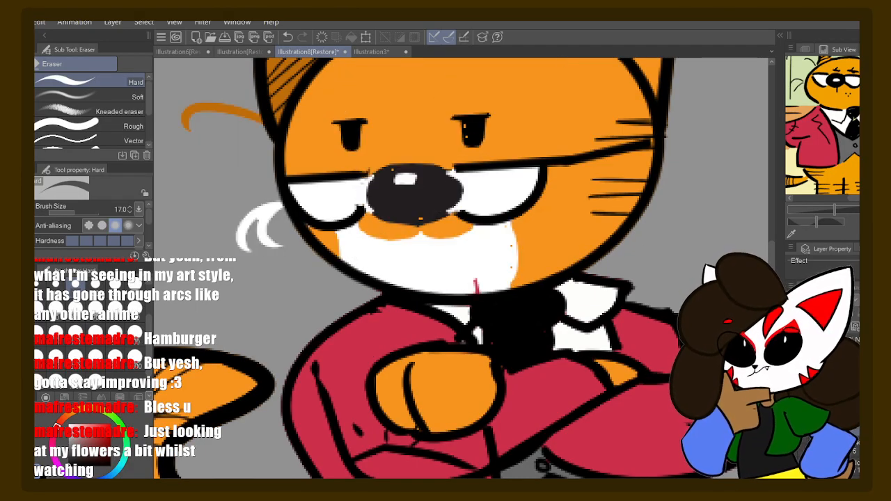
pyautogui.hotkey('ctrl', 'z')
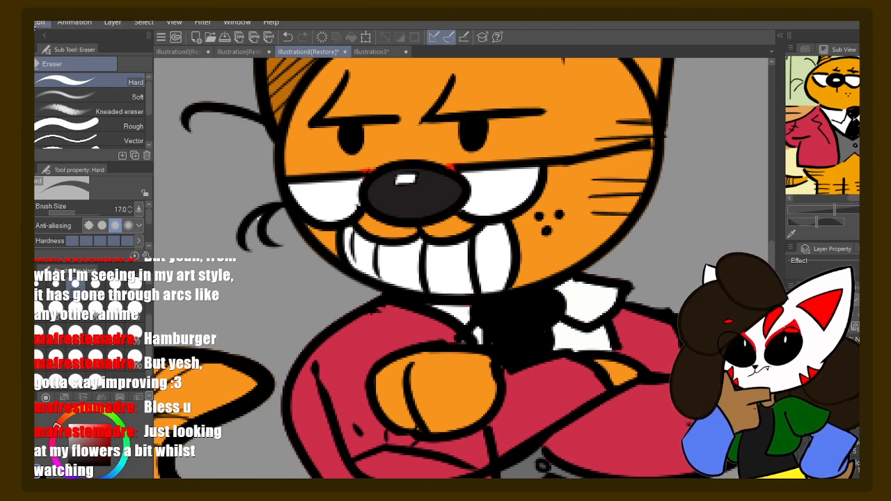
pyautogui.hotkey('ctrl', 'z')
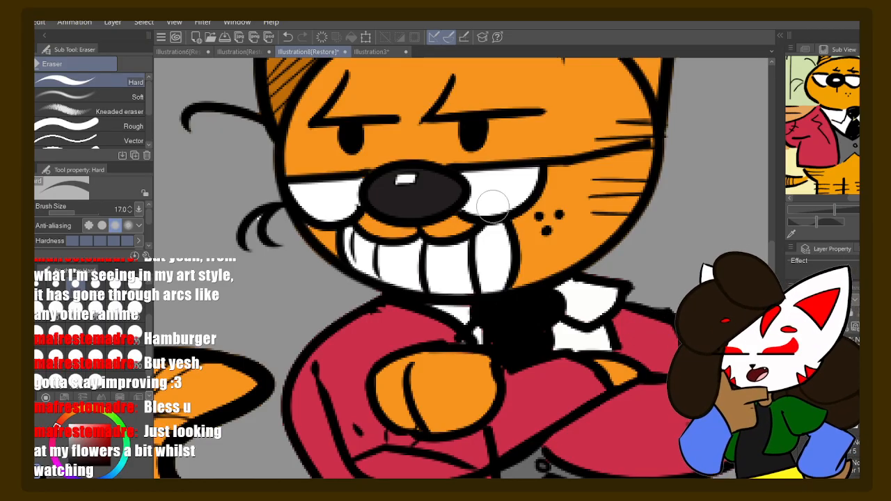
pyautogui.press('space')
pyautogui.moveTo(491, 200); pyautogui.dragTo(450, 266)
pyautogui.moveTo(447, 232)
pyautogui.mouseDown()
pyautogui.moveTo(432, 270)
pyautogui.moveTo(451, 234)
pyautogui.mouseUp()
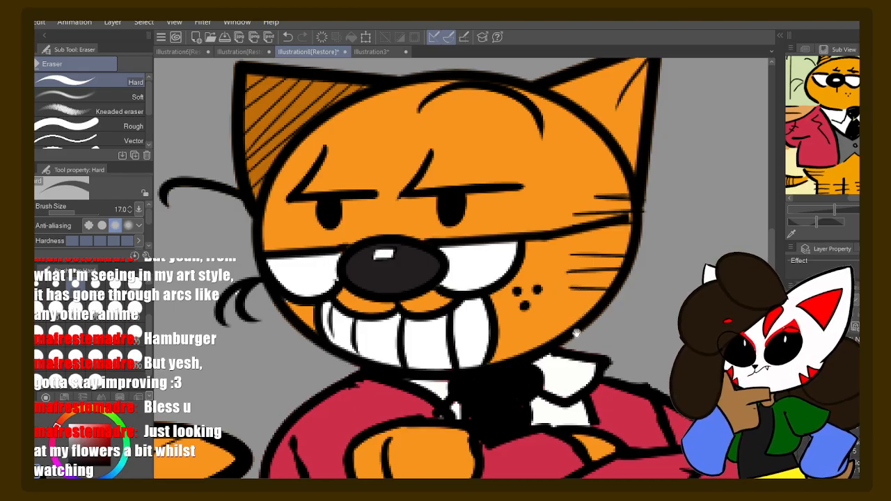
pyautogui.moveTo(576, 334); pyautogui.dragTo(554, 275)
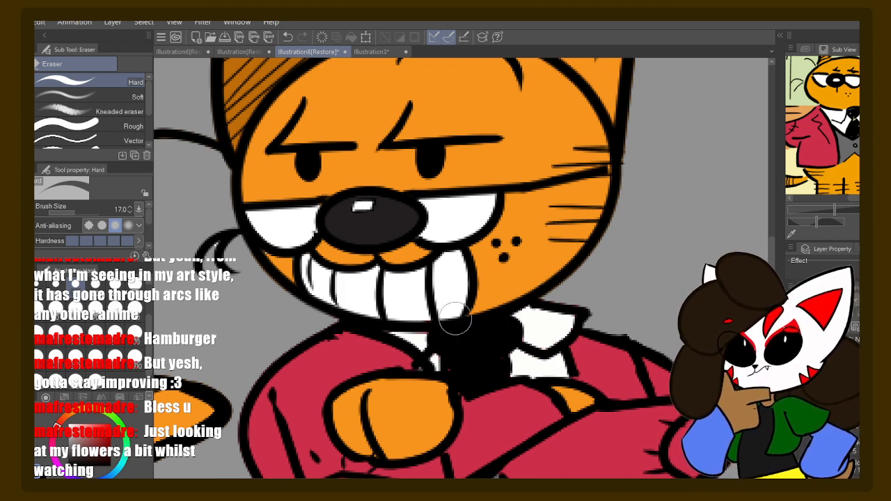
pyautogui.moveTo(501, 259); pyautogui.dragTo(543, 301)
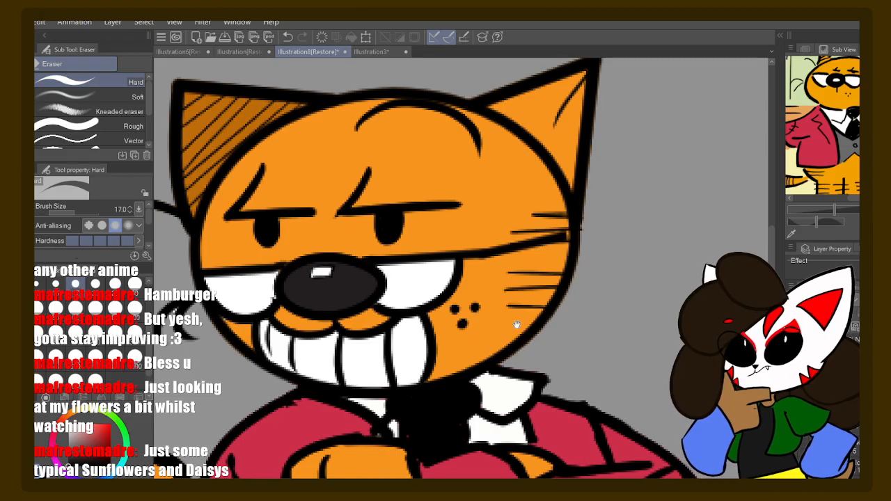
pyautogui.moveTo(493, 335); pyautogui.dragTo(499, 295)
pyautogui.moveTo(453, 369)
pyautogui.mouseDown()
pyautogui.moveTo(485, 305)
pyautogui.moveTo(465, 309)
pyautogui.moveTo(446, 287)
pyautogui.mouseUp()
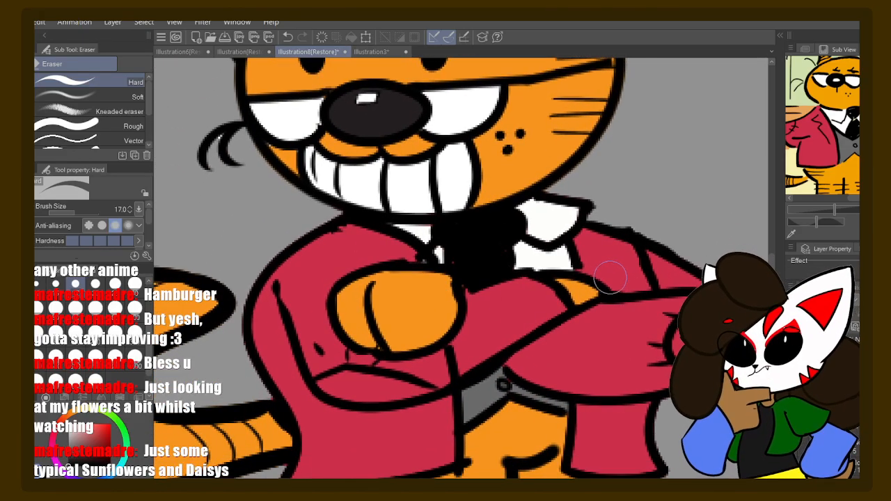
# - Draw a long curved black line from the cat's neck down across the jacket to its hem beside the tail, using the G-pen at size 7
pyautogui.press('p')
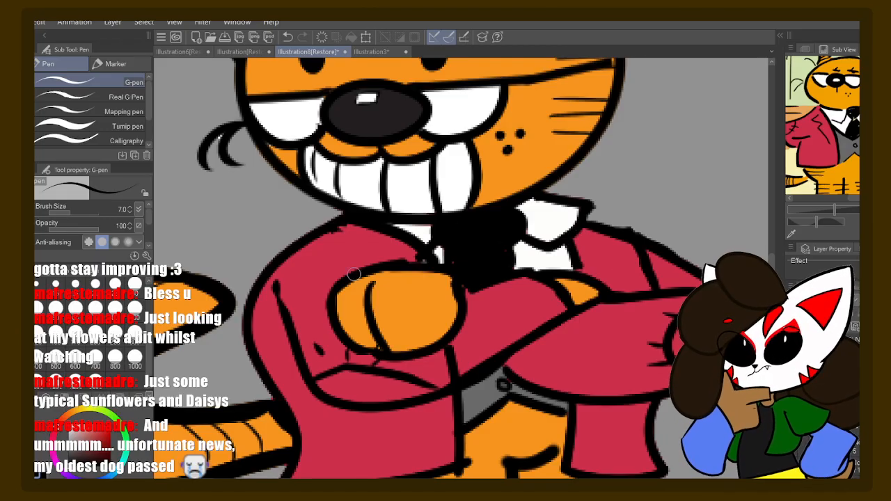
pyautogui.moveTo(374, 285); pyautogui.dragTo(393, 243)
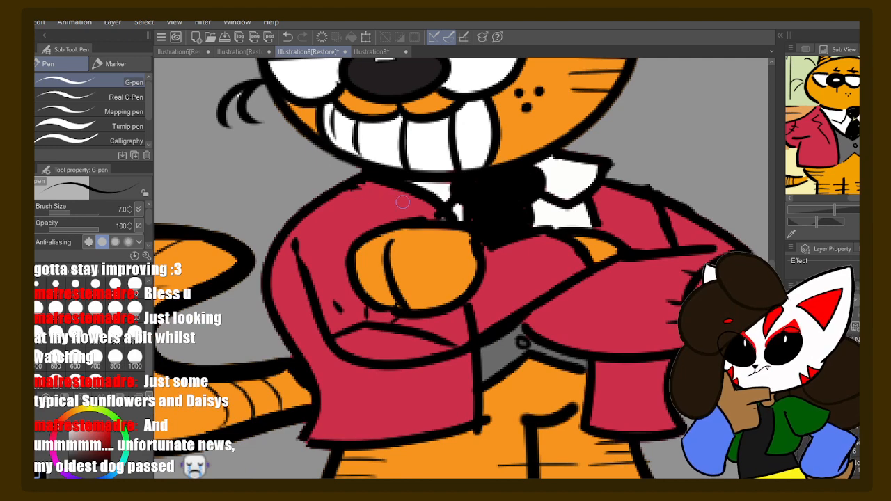
pyautogui.moveTo(386, 232); pyautogui.dragTo(411, 244)
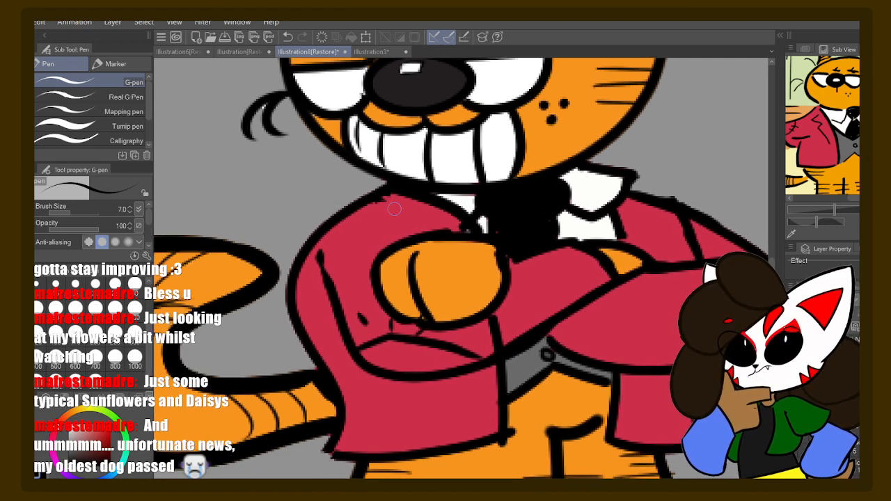
pyautogui.moveTo(388, 194); pyautogui.dragTo(367, 243)
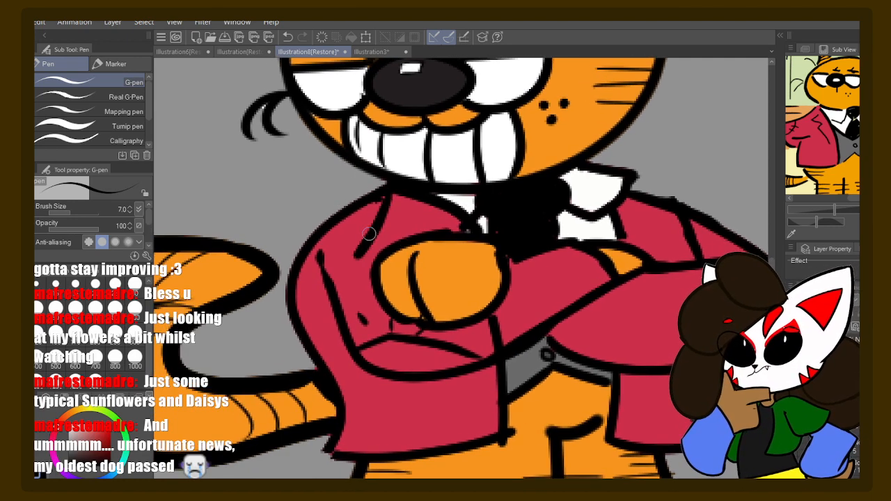
pyautogui.hotkey('ctrl', 'z')
pyautogui.hotkey('ctrl', 'z')
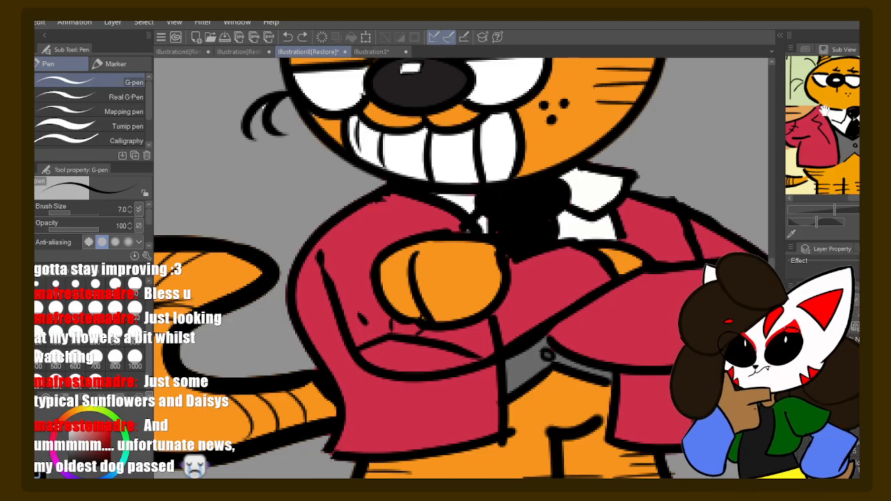
pyautogui.moveTo(391, 194)
pyautogui.mouseDown()
pyautogui.moveTo(344, 249)
pyautogui.moveTo(322, 305)
pyautogui.mouseUp()
pyautogui.hotkey('ctrl', 'z')
pyautogui.moveTo(388, 192)
pyautogui.mouseDown()
pyautogui.moveTo(333, 259)
pyautogui.moveTo(313, 306)
pyautogui.moveTo(317, 331)
pyautogui.mouseUp()
pyautogui.hotkey('ctrl', 'z')
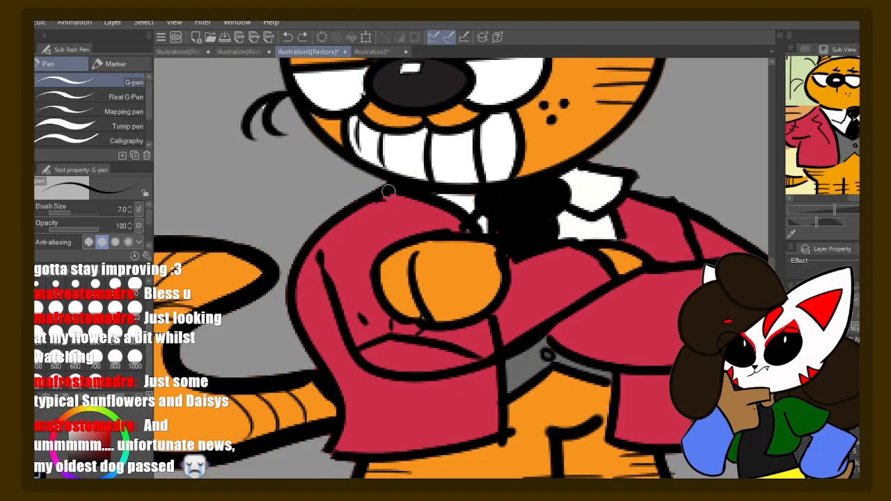
pyautogui.moveTo(388, 192)
pyautogui.mouseDown()
pyautogui.moveTo(291, 300)
pyautogui.moveTo(326, 354)
pyautogui.mouseUp()
pyautogui.hotkey('ctrl', 'z')
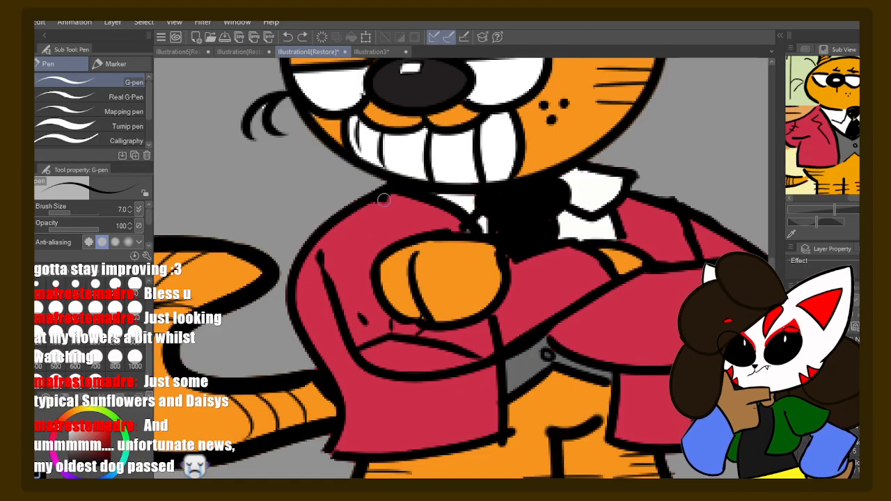
pyautogui.moveTo(383, 199)
pyautogui.mouseDown()
pyautogui.moveTo(322, 295)
pyautogui.moveTo(307, 359)
pyautogui.mouseUp()
pyautogui.hotkey('ctrl', 'z')
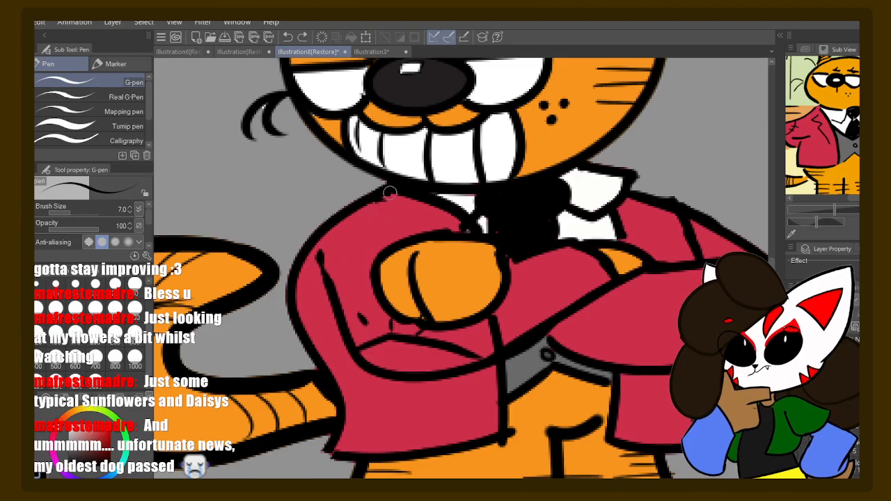
pyautogui.moveTo(389, 192)
pyautogui.mouseDown()
pyautogui.moveTo(365, 247)
pyautogui.moveTo(307, 314)
pyautogui.moveTo(376, 398)
pyautogui.mouseUp()
pyautogui.hotkey('ctrl', 'z')
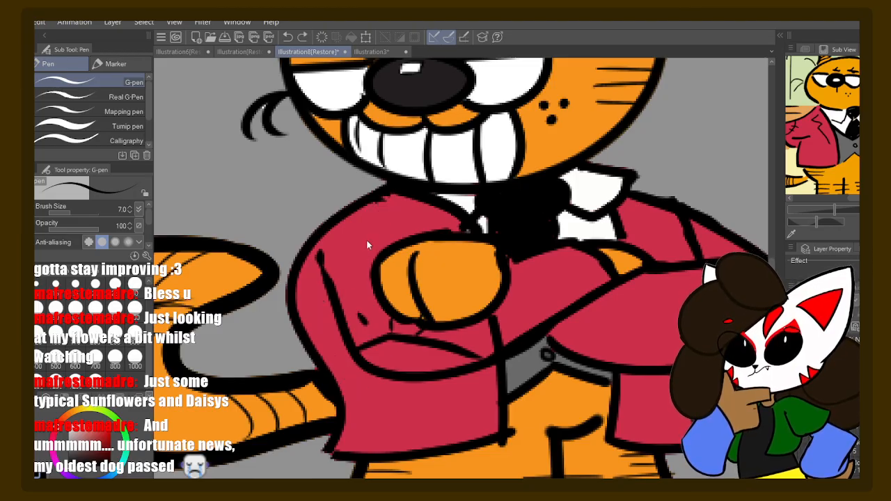
pyautogui.moveTo(387, 197)
pyautogui.mouseDown()
pyautogui.moveTo(306, 318)
pyautogui.moveTo(376, 425)
pyautogui.mouseUp()
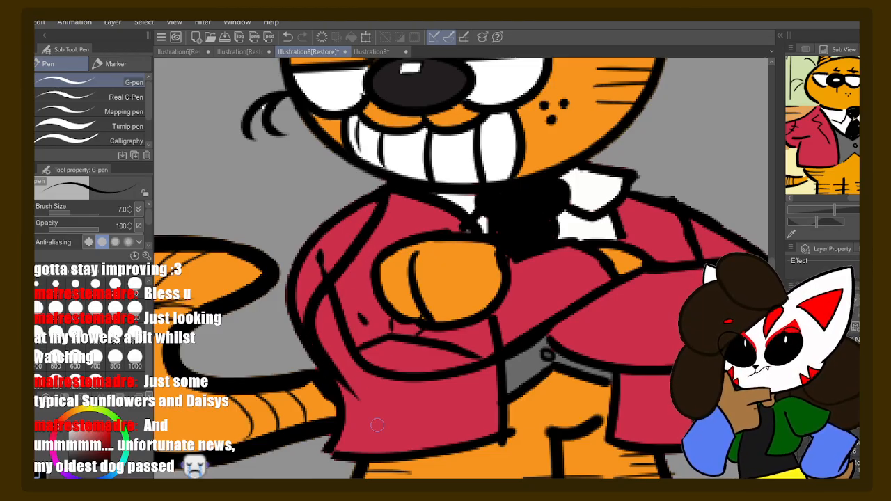
pyautogui.hotkey('ctrl', 'z')
pyautogui.moveTo(393, 188)
pyautogui.mouseDown()
pyautogui.moveTo(328, 298)
pyautogui.moveTo(320, 354)
pyautogui.moveTo(341, 414)
pyautogui.moveTo(333, 408)
pyautogui.mouseUp()
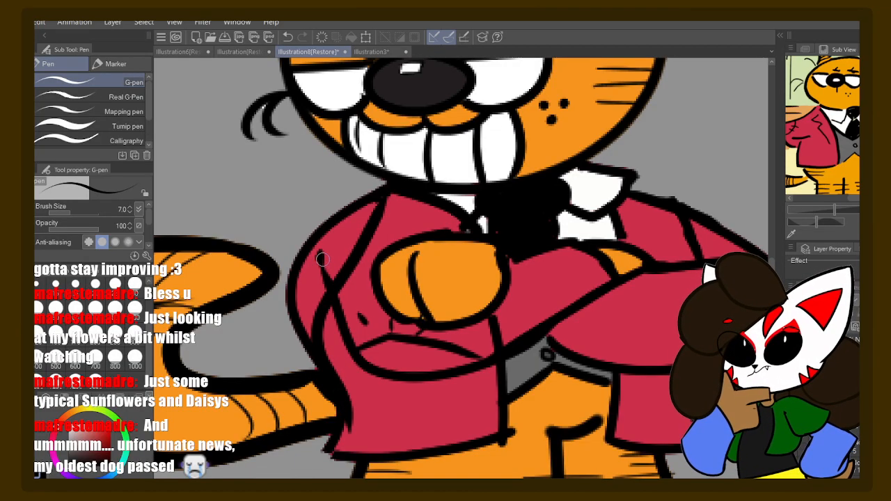
# - Erase the black outer sleeve outline on the tail side of the jacket, using the hard eraser at size 17
pyautogui.press('e')
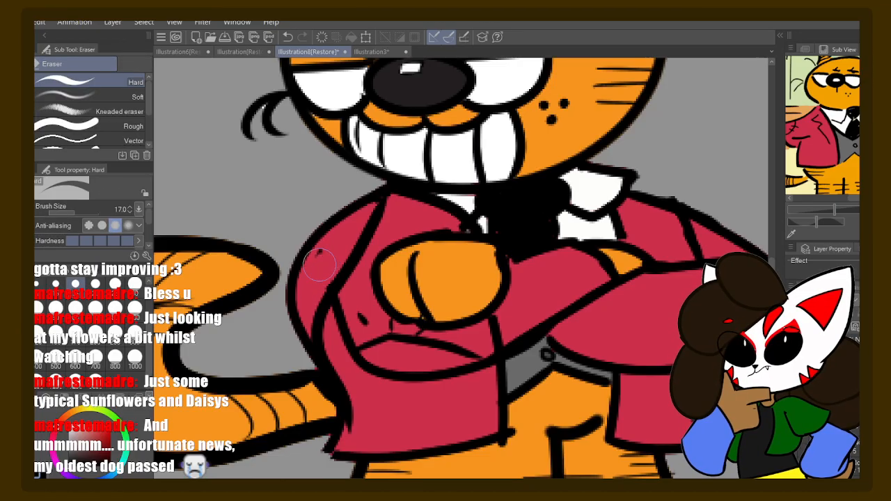
pyautogui.click(353, 211)
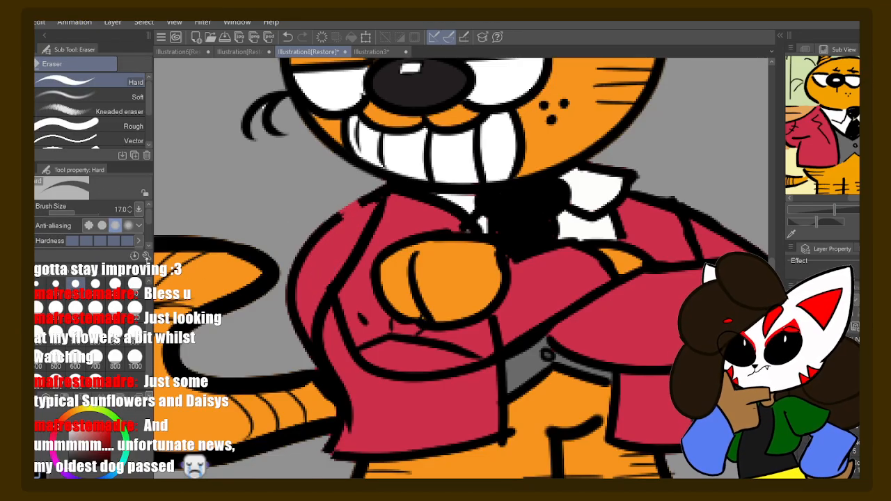
pyautogui.moveTo(151, 218); pyautogui.dragTo(146, 218)
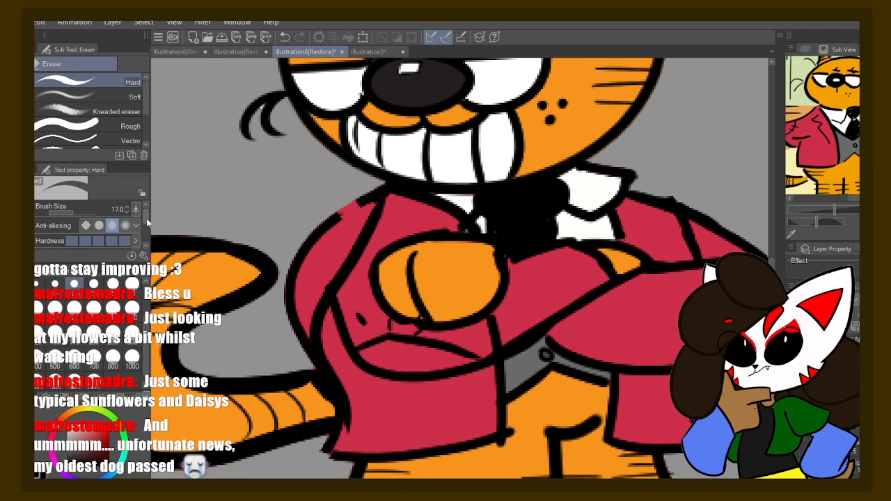
pyautogui.scroll(-2, 143, 242)
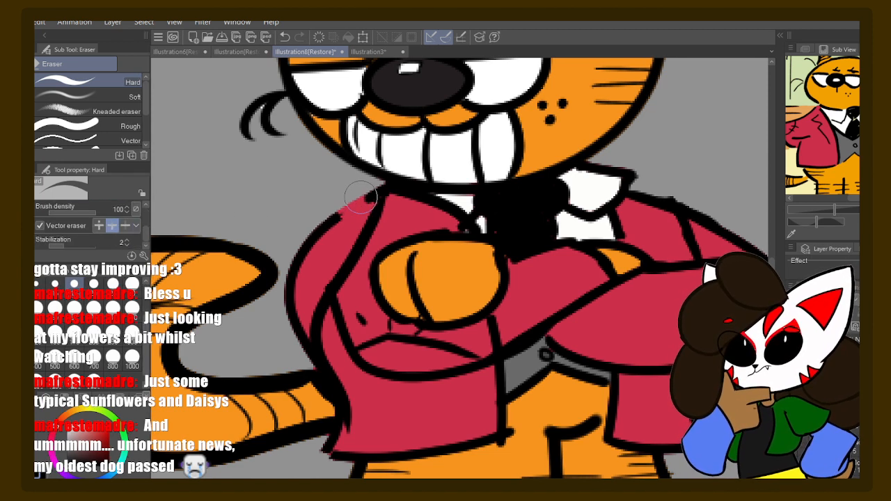
pyautogui.moveTo(362, 191); pyautogui.dragTo(330, 230)
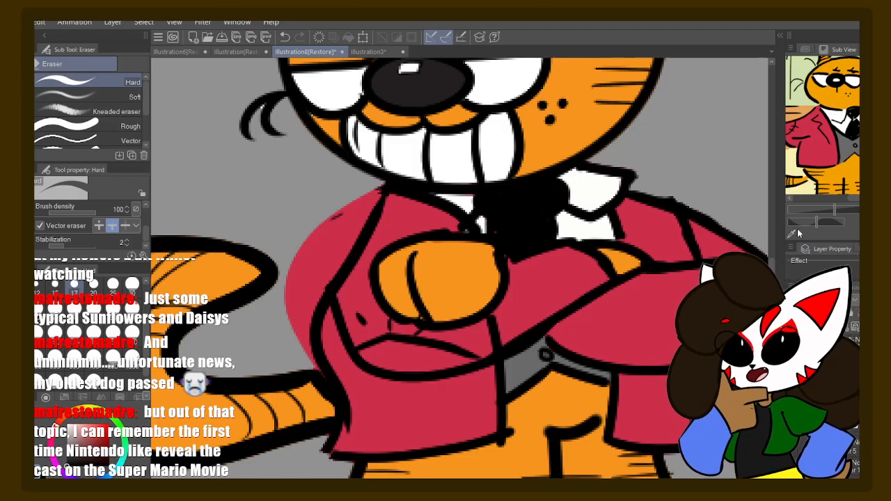
pyautogui.moveTo(337, 233); pyautogui.dragTo(358, 224)
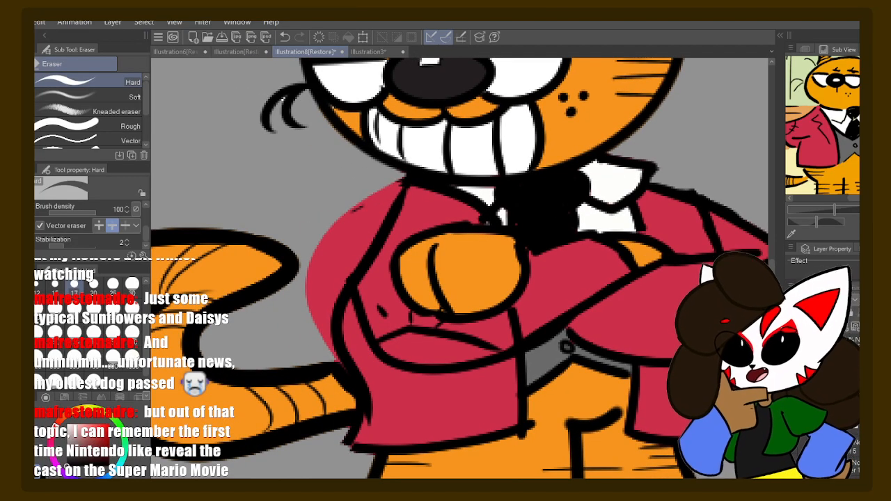
# - Try to redraw the shoulder and elbow outline of the arm opposite the tail further inward with the G-pen
pyautogui.click(850, 446)
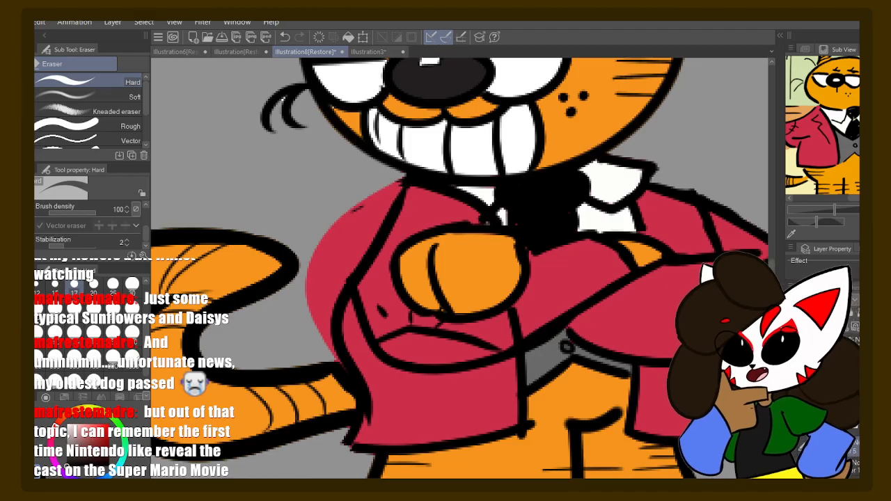
pyautogui.moveTo(565, 236); pyautogui.dragTo(438, 249)
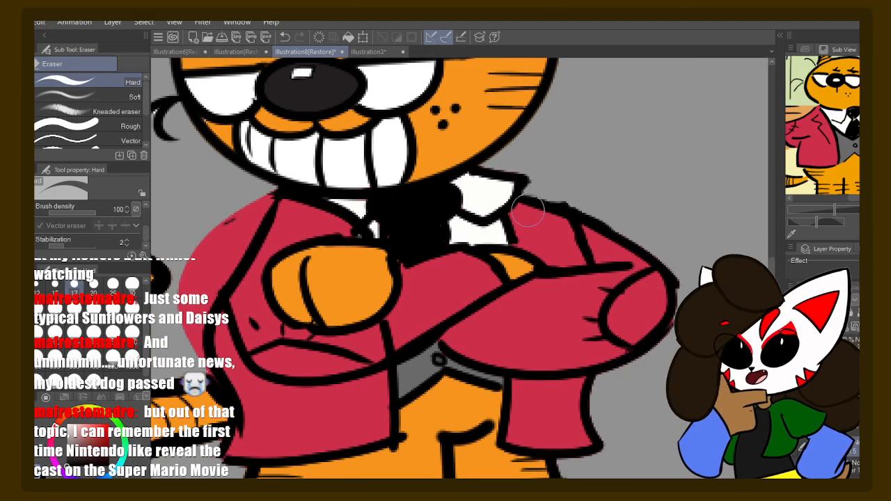
pyautogui.press('p')
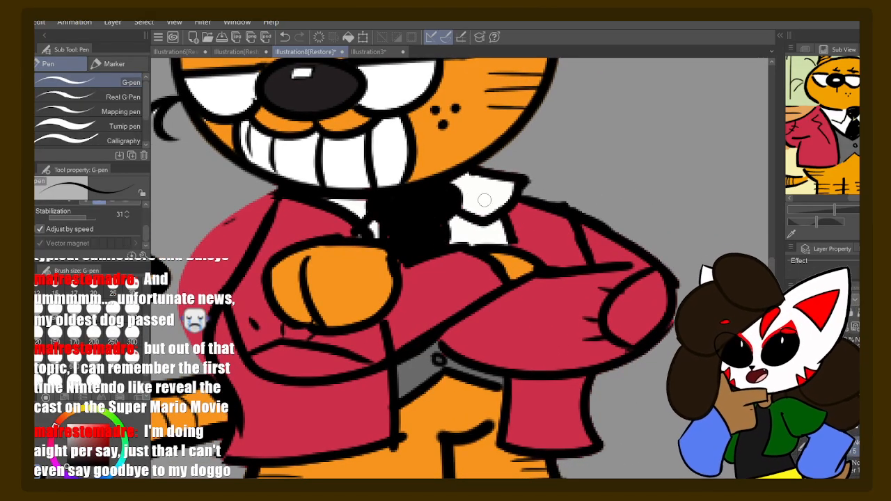
pyautogui.moveTo(517, 208); pyautogui.dragTo(645, 279)
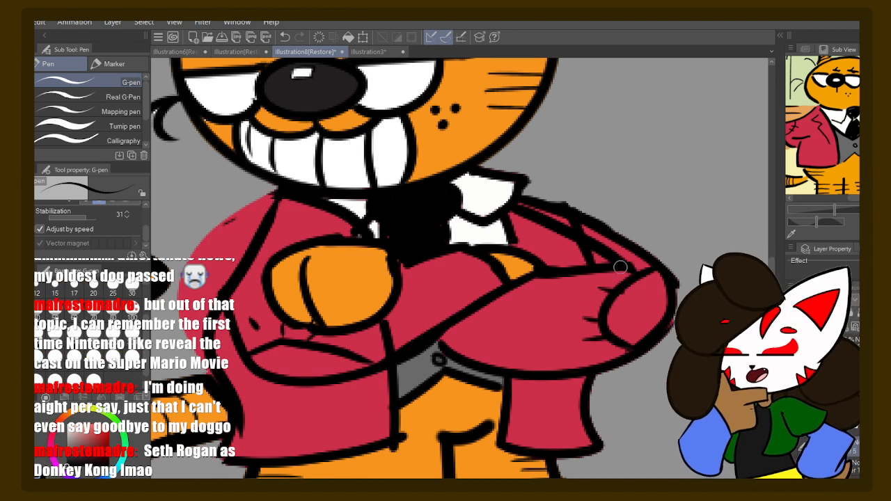
pyautogui.moveTo(614, 262)
pyautogui.mouseDown()
pyautogui.moveTo(649, 298)
pyautogui.moveTo(641, 323)
pyautogui.moveTo(592, 358)
pyautogui.mouseUp()
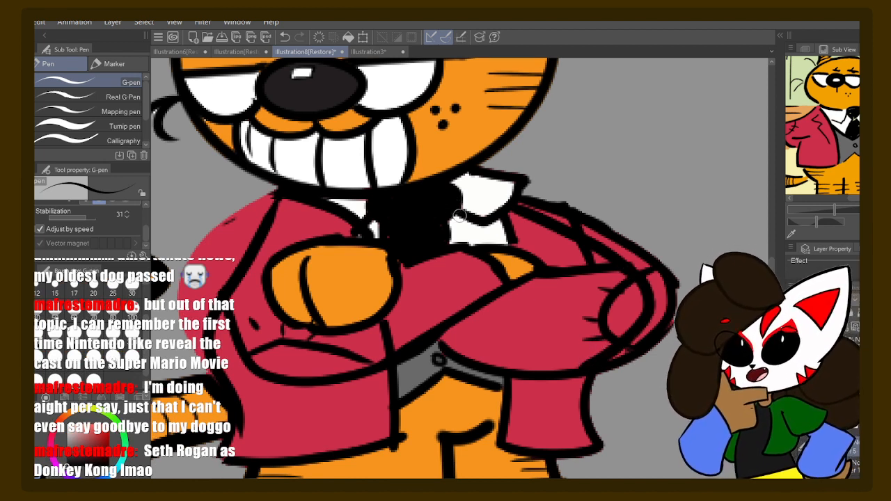
pyautogui.hotkey('ctrl', 'z')
pyautogui.hotkey('ctrl', 'z')
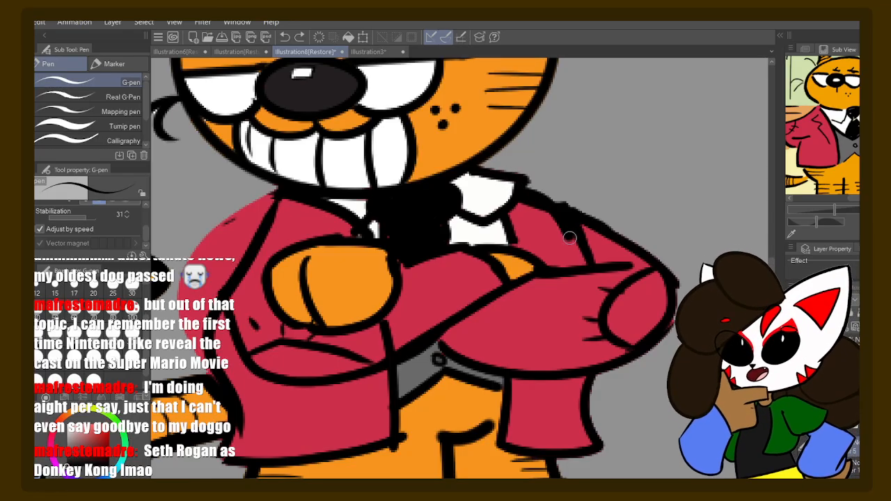
# - Try to draw a curved black jacket line from the white collar's outer tip down across the folded arm to the hem
pyautogui.moveTo(569, 238); pyautogui.dragTo(568, 277)
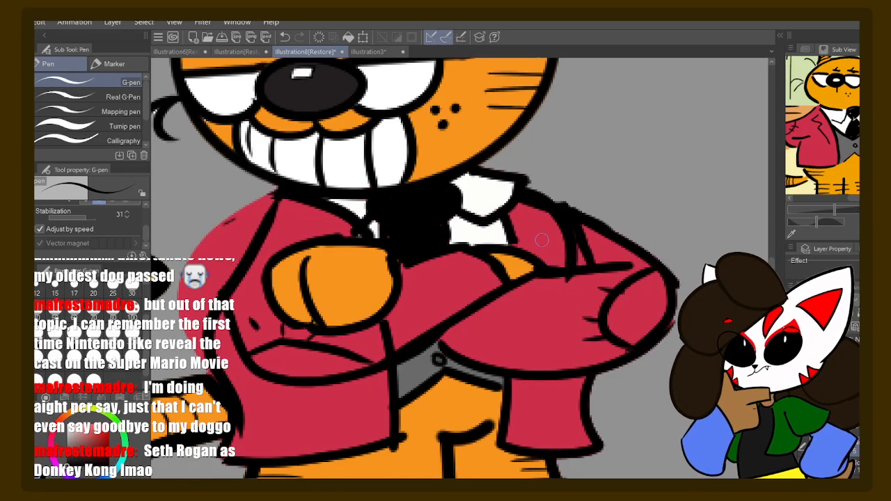
pyautogui.hotkey('ctrl', 'z')
pyautogui.moveTo(523, 190)
pyautogui.mouseDown()
pyautogui.moveTo(562, 221)
pyautogui.moveTo(583, 255)
pyautogui.moveTo(586, 347)
pyautogui.moveTo(565, 428)
pyautogui.mouseUp()
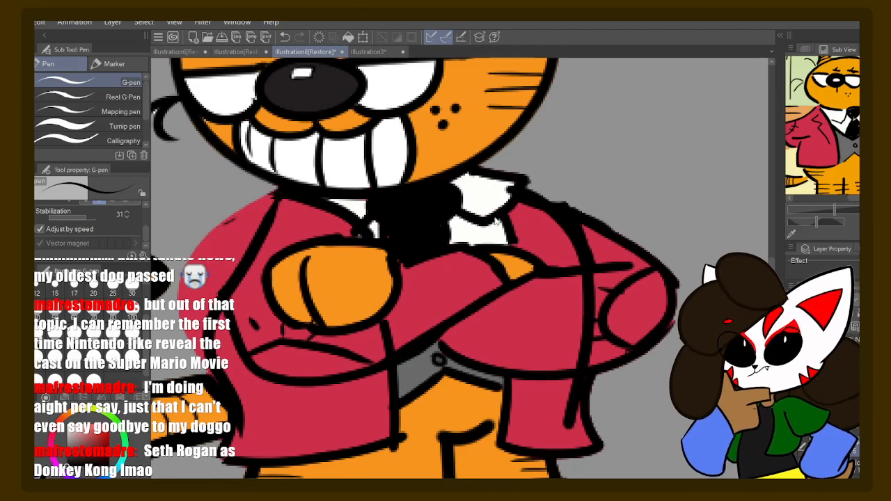
pyautogui.hotkey('ctrl', 'z')
pyautogui.moveTo(512, 182)
pyautogui.mouseDown()
pyautogui.moveTo(520, 197)
pyautogui.moveTo(598, 220)
pyautogui.moveTo(608, 294)
pyautogui.moveTo(524, 203)
pyautogui.moveTo(574, 230)
pyautogui.moveTo(602, 313)
pyautogui.moveTo(598, 385)
pyautogui.moveTo(579, 453)
pyautogui.mouseUp()
pyautogui.hotkey('ctrl', 'z')
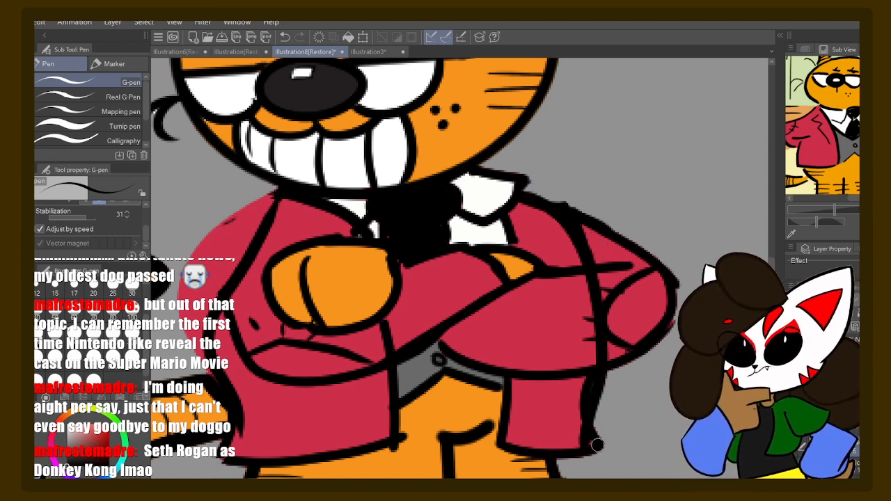
# - Retry the collar-to-hem jacket line on the vector linework layer with the G-pen, undoing each attempt
pyautogui.press('e')
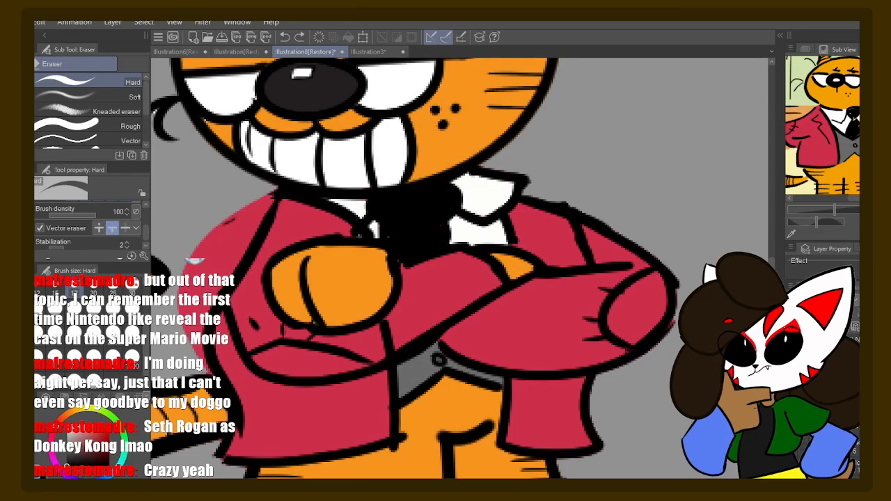
pyautogui.press('p')
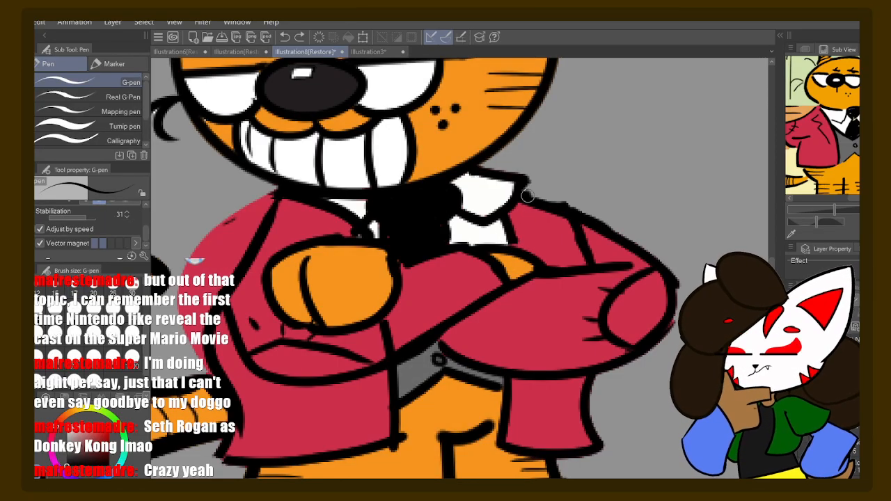
pyautogui.moveTo(526, 196)
pyautogui.mouseDown()
pyautogui.moveTo(590, 222)
pyautogui.moveTo(601, 245)
pyautogui.moveTo(588, 405)
pyautogui.moveTo(597, 436)
pyautogui.moveTo(612, 454)
pyautogui.mouseUp()
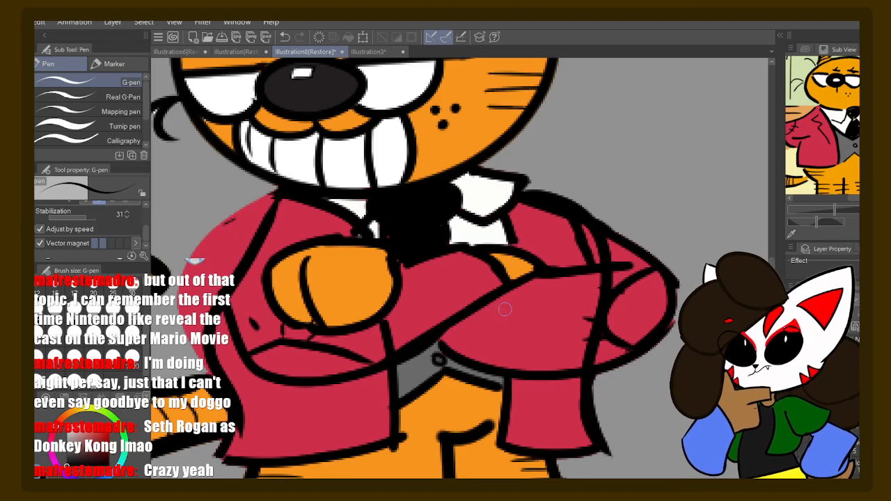
pyautogui.hotkey('ctrl', 'z')
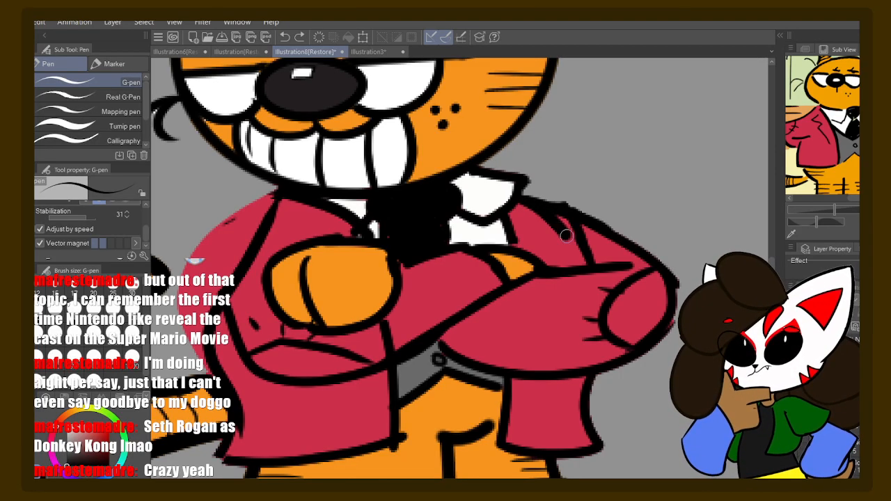
pyautogui.moveTo(565, 235)
pyautogui.mouseDown()
pyautogui.moveTo(586, 296)
pyautogui.moveTo(593, 362)
pyautogui.moveTo(595, 446)
pyautogui.moveTo(583, 451)
pyautogui.mouseUp()
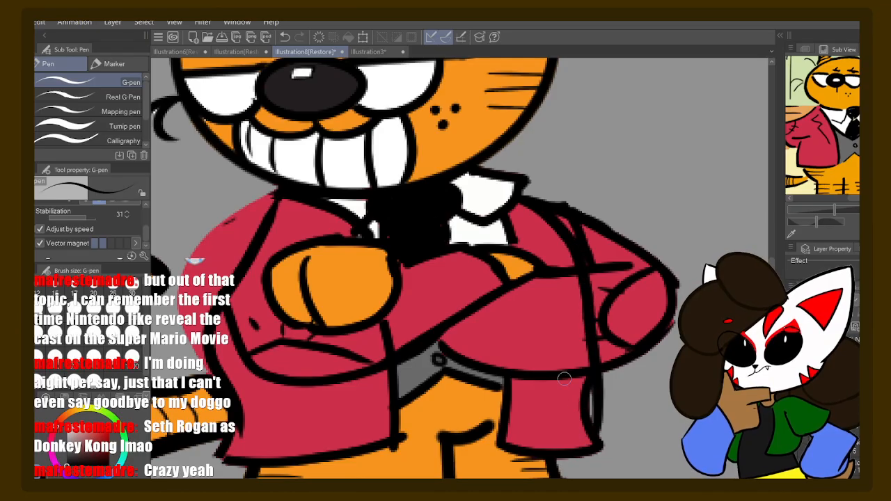
pyautogui.hotkey('ctrl', 'z')
pyautogui.moveTo(515, 194)
pyautogui.mouseDown()
pyautogui.moveTo(570, 229)
pyautogui.moveTo(590, 367)
pyautogui.mouseUp()
pyautogui.hotkey('ctrl', 'z')
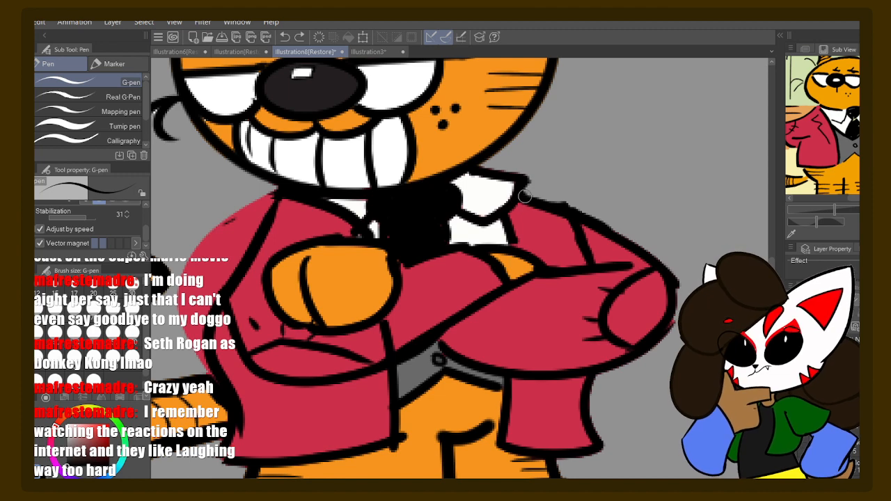
# - Draw the curved jacket line from the collar tip to the hem, and erase its part crossing the folded arm plus the elbow creases
pyautogui.moveTo(525, 196)
pyautogui.mouseDown()
pyautogui.moveTo(556, 210)
pyautogui.moveTo(594, 272)
pyautogui.moveTo(587, 386)
pyautogui.moveTo(604, 445)
pyautogui.mouseUp()
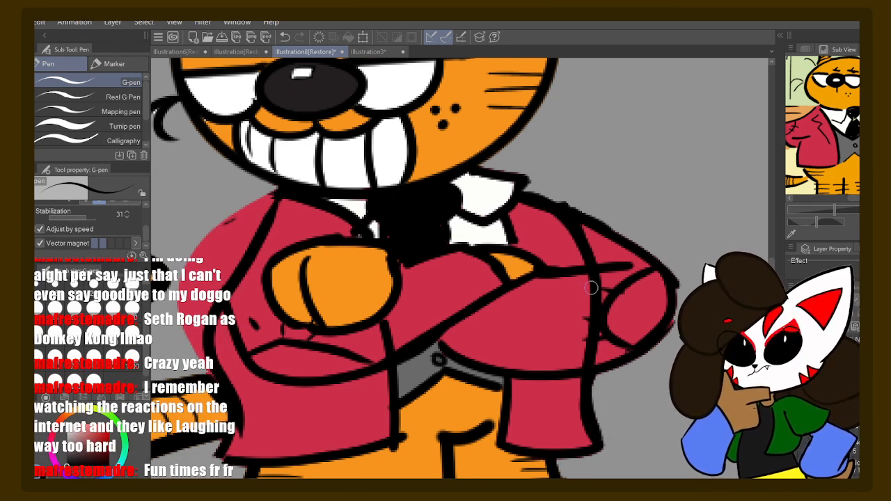
pyautogui.press('e')
pyautogui.moveTo(589, 344); pyautogui.dragTo(573, 354)
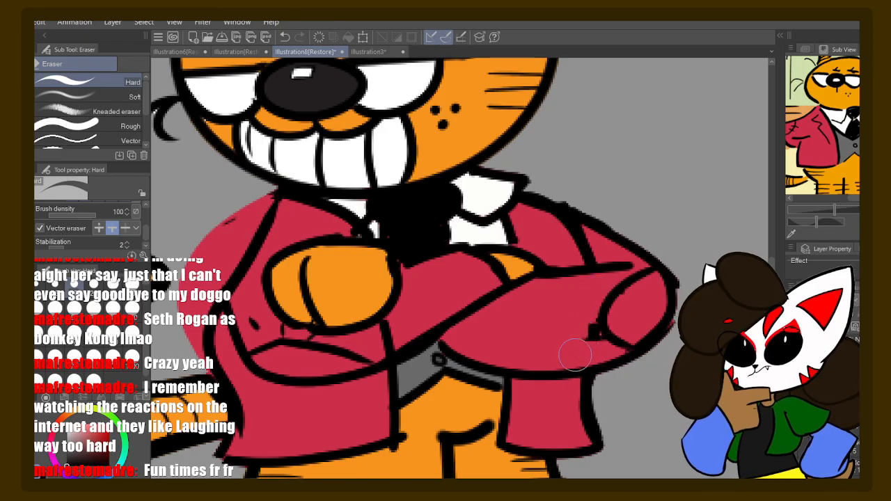
pyautogui.click(583, 334)
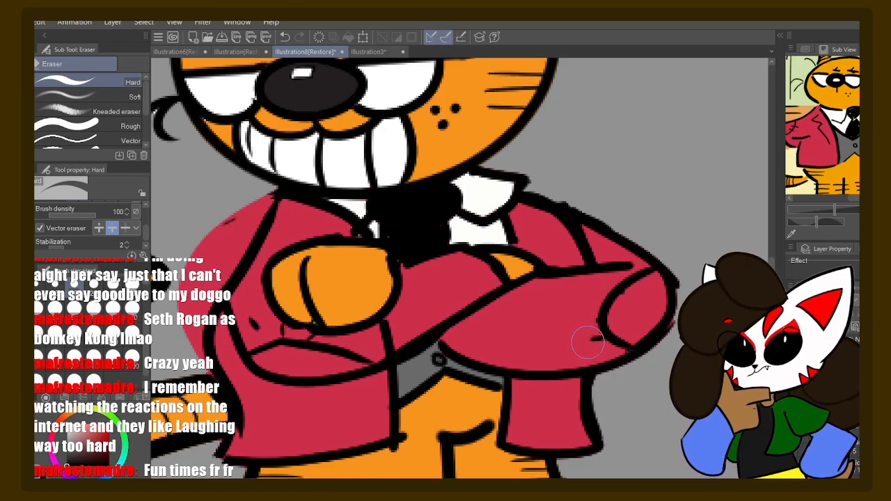
pyautogui.click(587, 338)
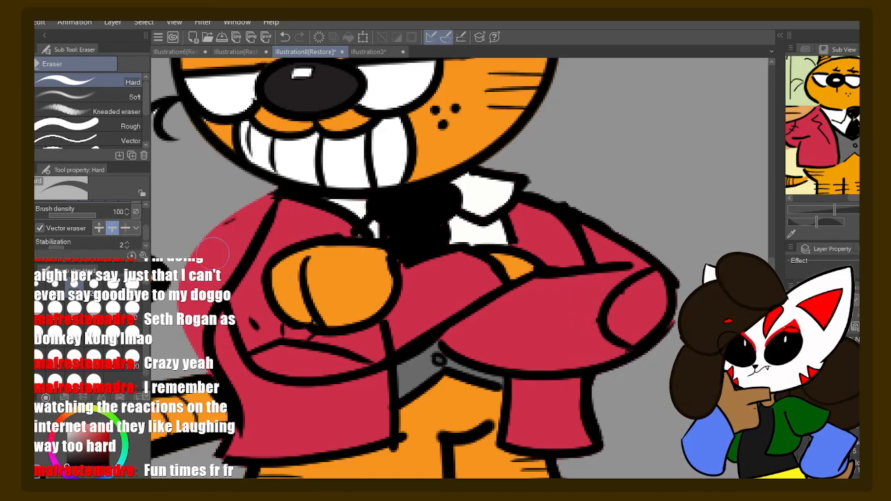
# - Erase the red sleeve fill outside the jacket line beside the tail, and the short arm line just inside it
pyautogui.moveTo(359, 295); pyautogui.dragTo(518, 286)
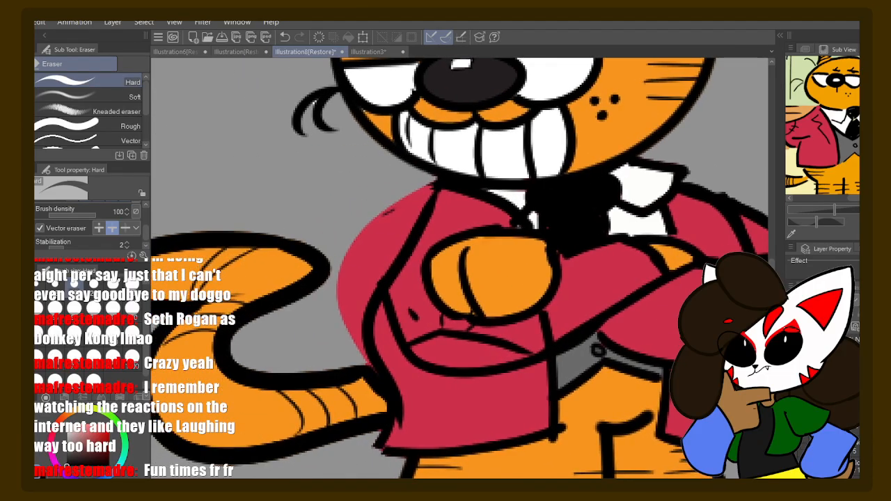
pyautogui.moveTo(376, 233)
pyautogui.mouseDown()
pyautogui.moveTo(416, 190)
pyautogui.moveTo(399, 199)
pyautogui.moveTo(398, 228)
pyautogui.moveTo(381, 250)
pyautogui.moveTo(355, 261)
pyautogui.moveTo(385, 253)
pyautogui.moveTo(378, 272)
pyautogui.moveTo(357, 283)
pyautogui.moveTo(348, 272)
pyautogui.moveTo(358, 314)
pyautogui.moveTo(347, 327)
pyautogui.moveTo(382, 363)
pyautogui.mouseUp()
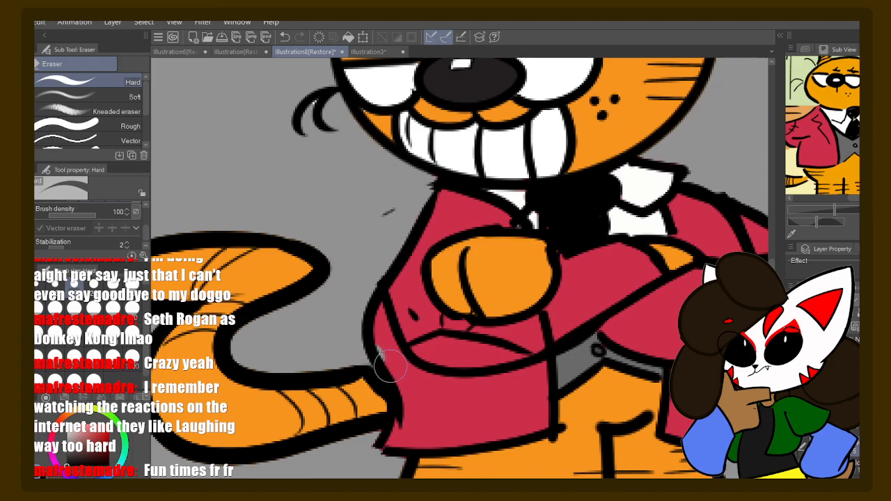
pyautogui.hotkey('ctrl', 'z')
pyautogui.moveTo(350, 300); pyautogui.dragTo(370, 254)
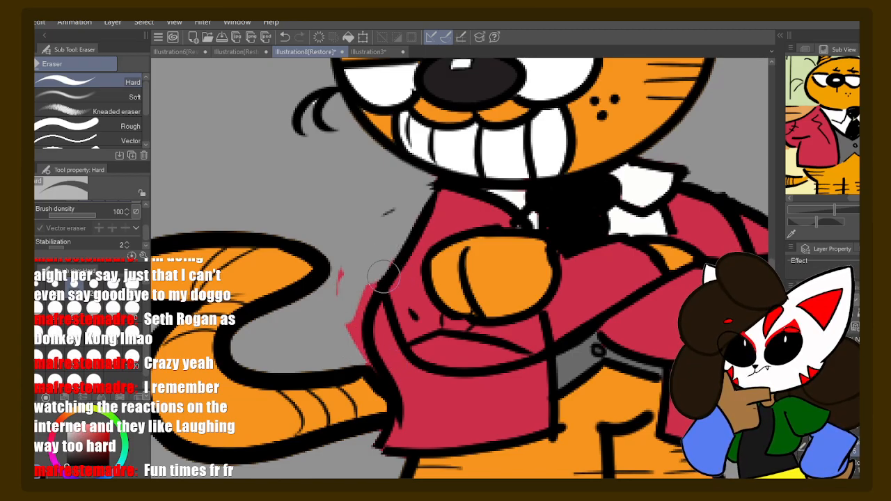
pyautogui.moveTo(400, 284); pyautogui.dragTo(408, 244)
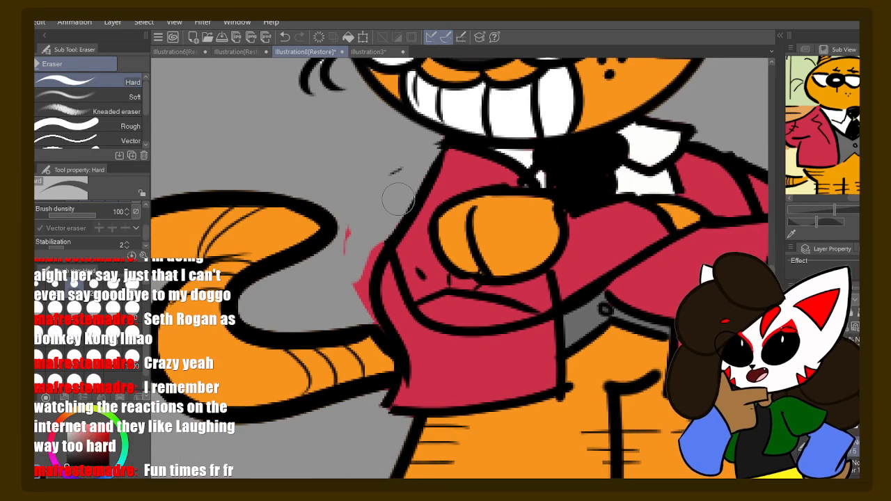
pyautogui.moveTo(347, 250)
pyautogui.mouseDown()
pyautogui.moveTo(368, 216)
pyautogui.moveTo(348, 258)
pyautogui.moveTo(383, 225)
pyautogui.moveTo(352, 292)
pyautogui.moveTo(364, 251)
pyautogui.moveTo(353, 299)
pyautogui.moveTo(373, 318)
pyautogui.mouseUp()
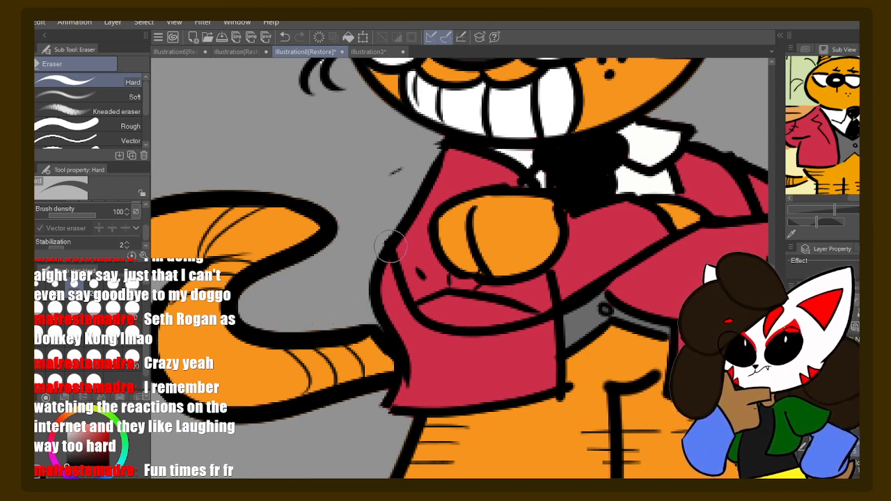
pyautogui.moveTo(388, 243); pyautogui.dragTo(317, 275)
pyautogui.moveTo(355, 249); pyautogui.dragTo(331, 231)
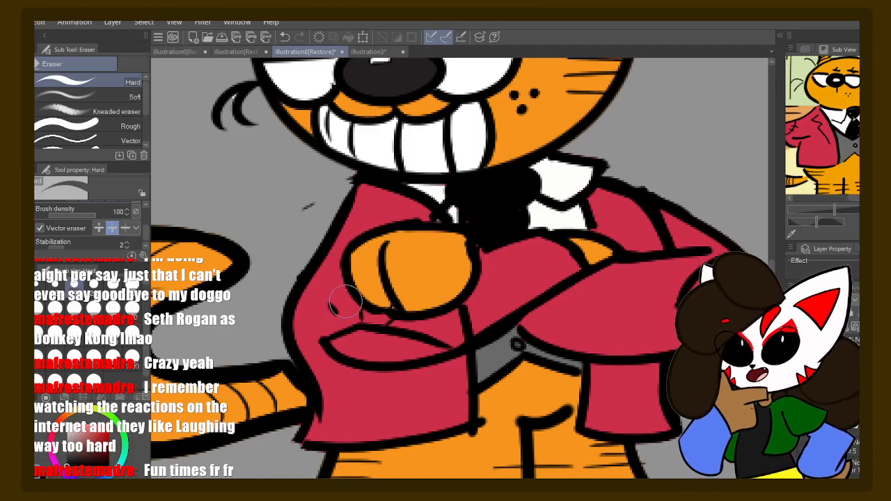
# - Undo the recent jacket redrawing and erasing, back to before the outer sleeve outline beside the tail was erased
pyautogui.scroll(-4, 344, 300)
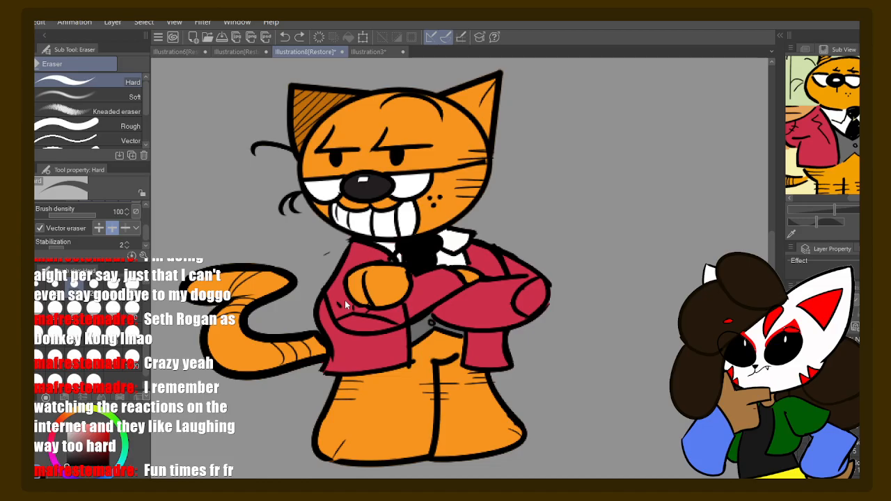
pyautogui.hotkey('ctrl', 'z')
pyautogui.hotkey('ctrl', 'z')
pyautogui.hotkey('ctrl', 'z')
pyautogui.hotkey('ctrl', 'z')
pyautogui.hotkey('ctrl', 'z')
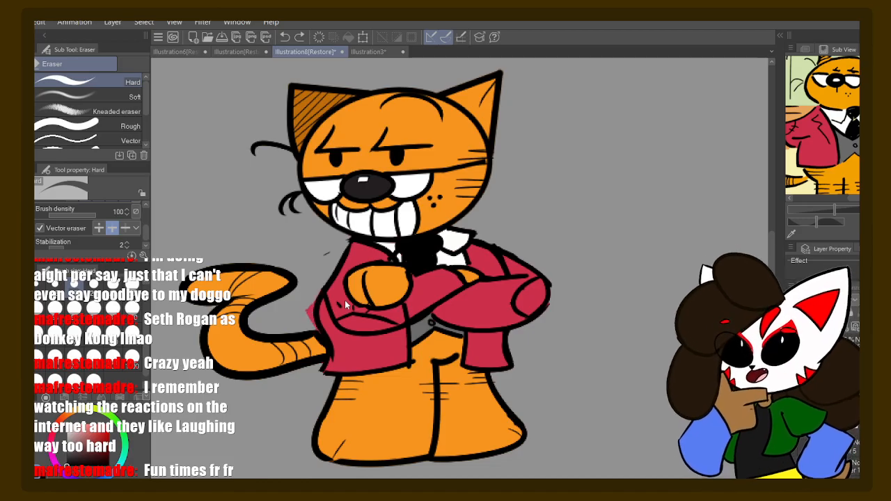
pyautogui.hotkey('ctrl', 'z')
pyautogui.hotkey('ctrl', 'z')
pyautogui.hotkey('ctrl', 'z')
pyautogui.hotkey('ctrl', 'z')
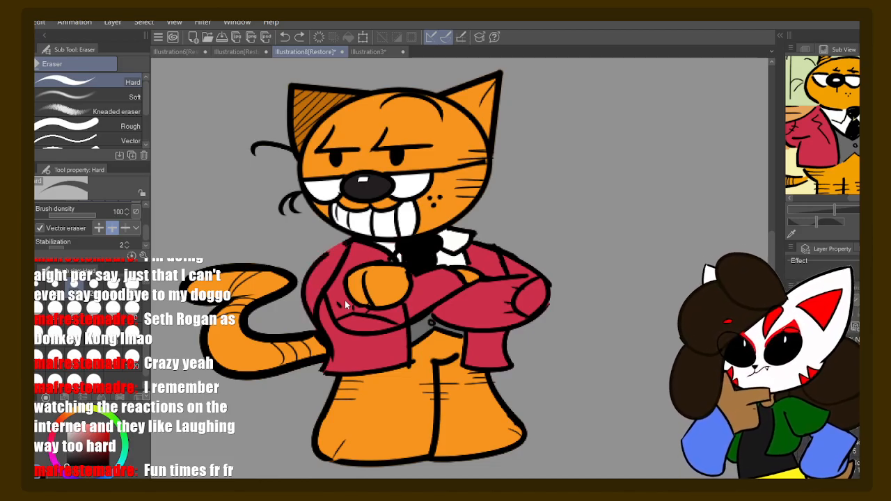
pyautogui.hotkey('ctrl', 'z')
pyautogui.hotkey('ctrl', 'z')
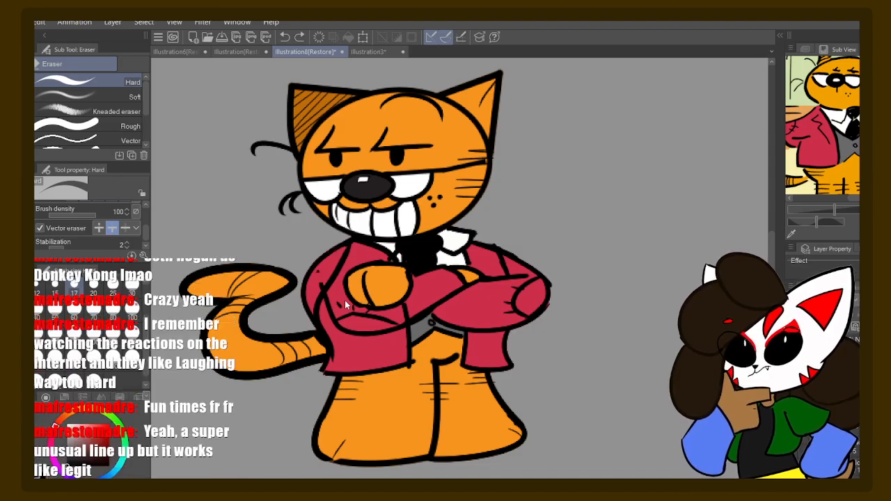
# - Step back and forth through the edit history to the jacket version without the redrawn collar-to-hem line beside the tail
pyautogui.hotkey('ctrl', 'z')
pyautogui.hotkey('ctrl', 'z')
pyautogui.hotkey('ctrl', 'z')
pyautogui.hotkey('ctrl', 'z')
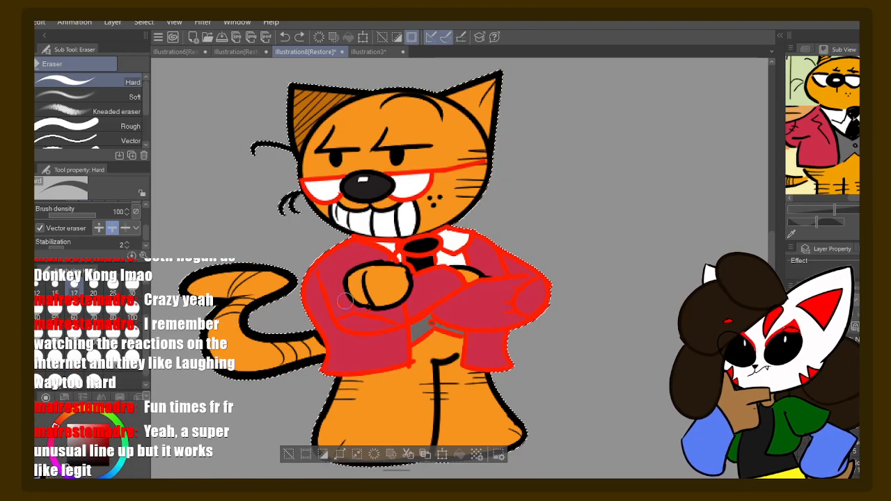
pyautogui.click(300, 37)
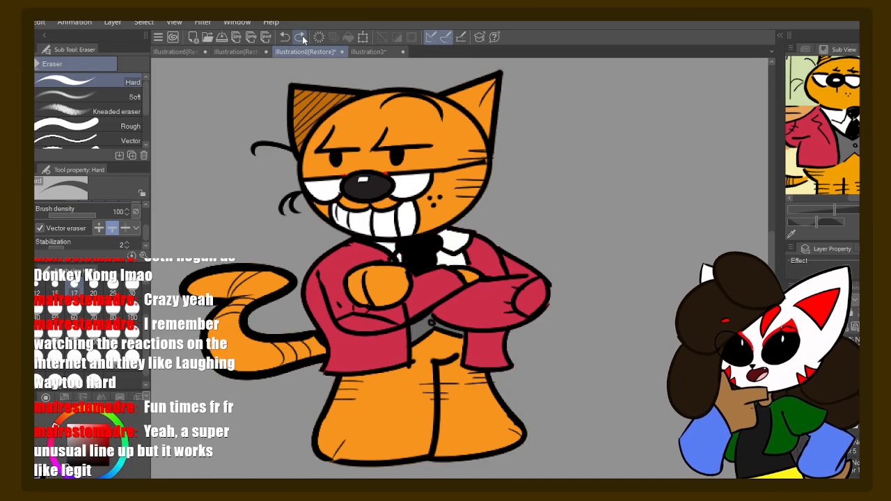
pyautogui.click(301, 39)
pyautogui.click(302, 40)
pyautogui.click(285, 41)
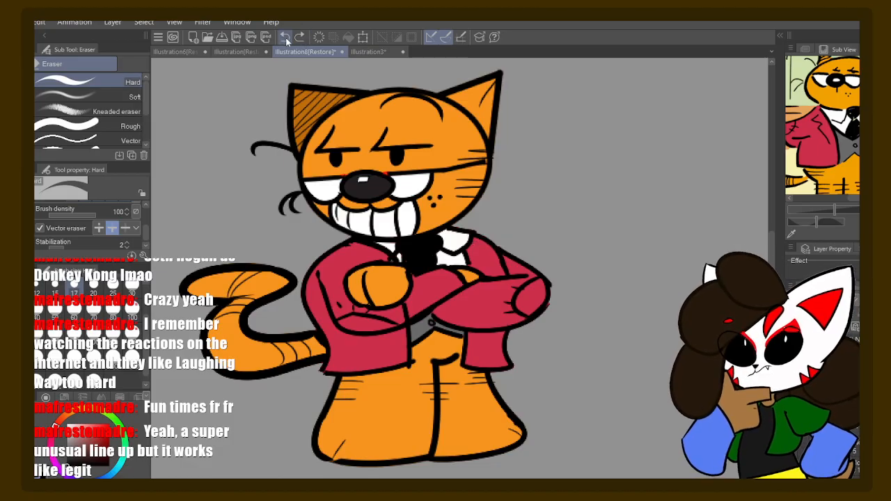
pyautogui.click(285, 37)
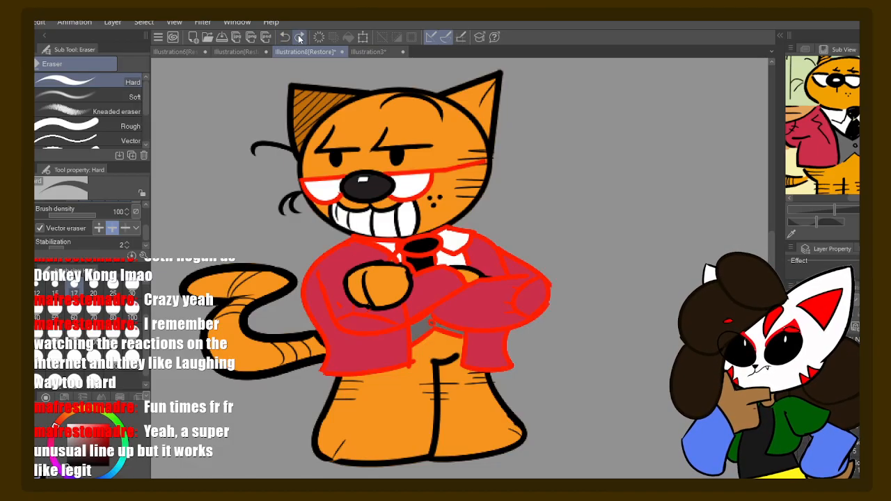
pyautogui.click(299, 38)
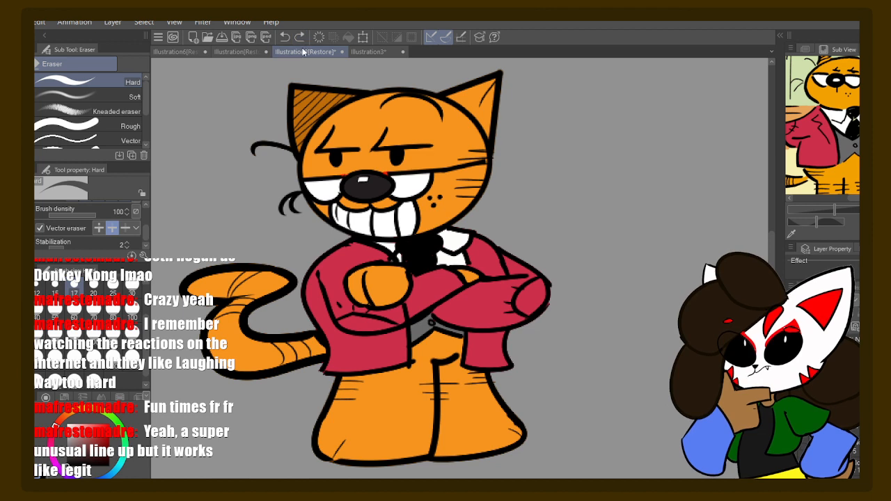
pyautogui.click(300, 37)
pyautogui.click(302, 39)
pyautogui.click(302, 39)
pyautogui.click(302, 39)
pyautogui.click(302, 39)
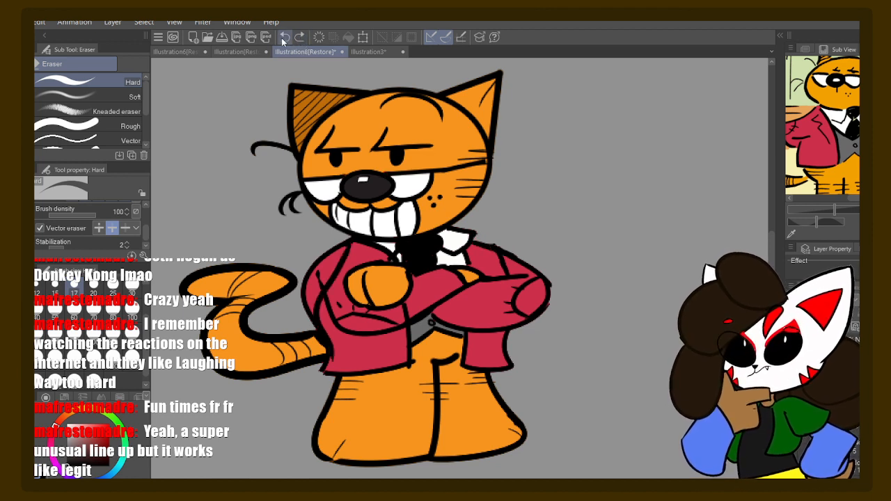
pyautogui.click(284, 38)
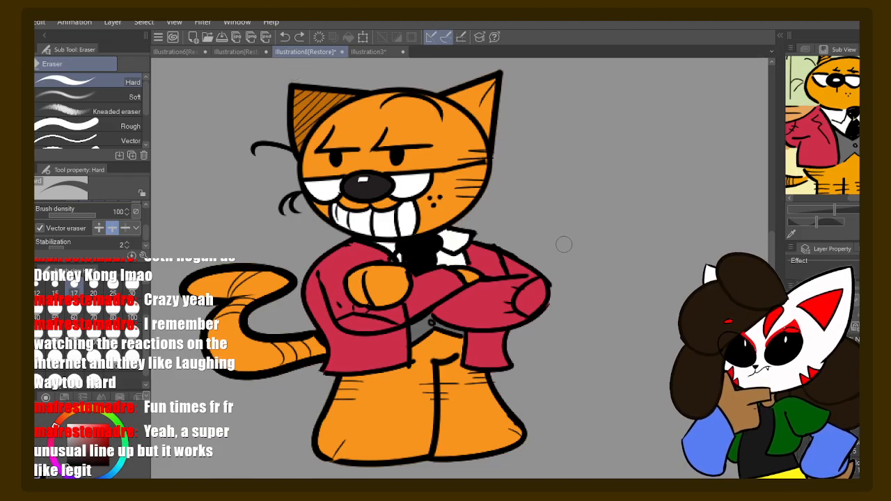
# - Select all the layers that make up the cat drawing
pyautogui.moveTo(527, 268)
pyautogui.mouseDown()
pyautogui.moveTo(524, 228)
pyautogui.moveTo(540, 203)
pyautogui.moveTo(585, 240)
pyautogui.moveTo(589, 260)
pyautogui.moveTo(573, 282)
pyautogui.moveTo(580, 273)
pyautogui.mouseUp()
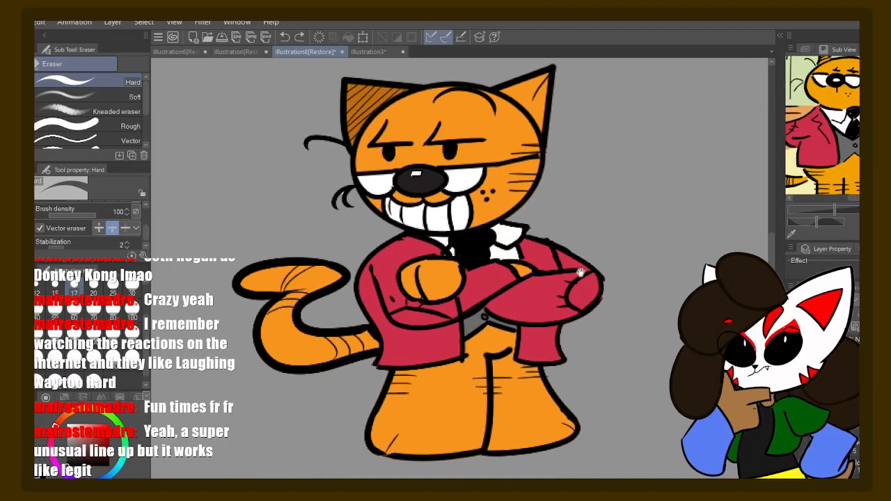
pyautogui.moveTo(585, 317)
pyautogui.mouseDown()
pyautogui.moveTo(569, 294)
pyautogui.moveTo(558, 307)
pyautogui.mouseUp()
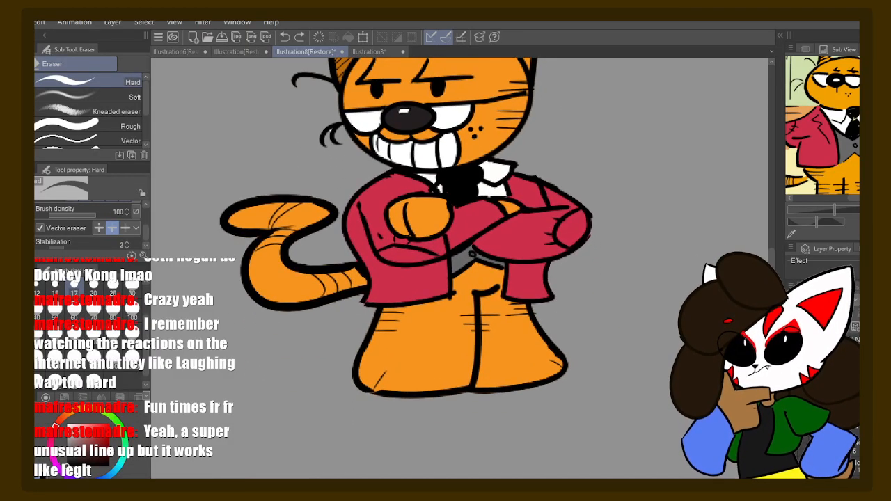
pyautogui.click(855, 340)
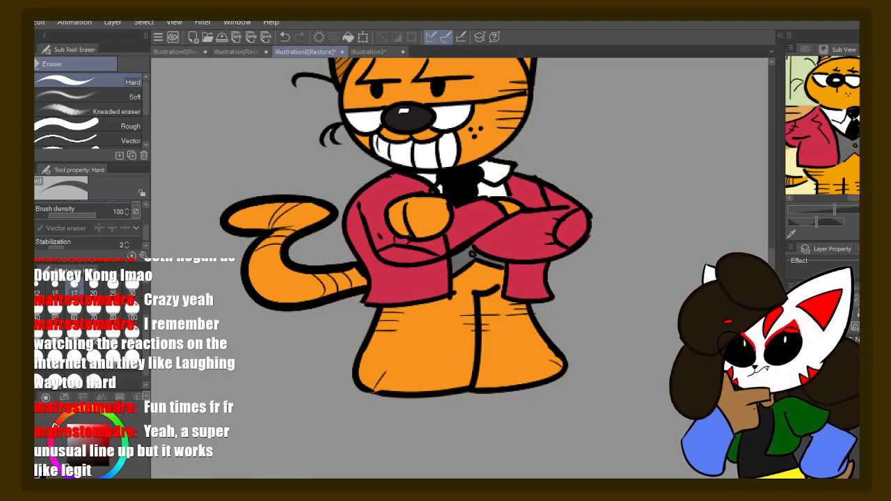
pyautogui.click(849, 331)
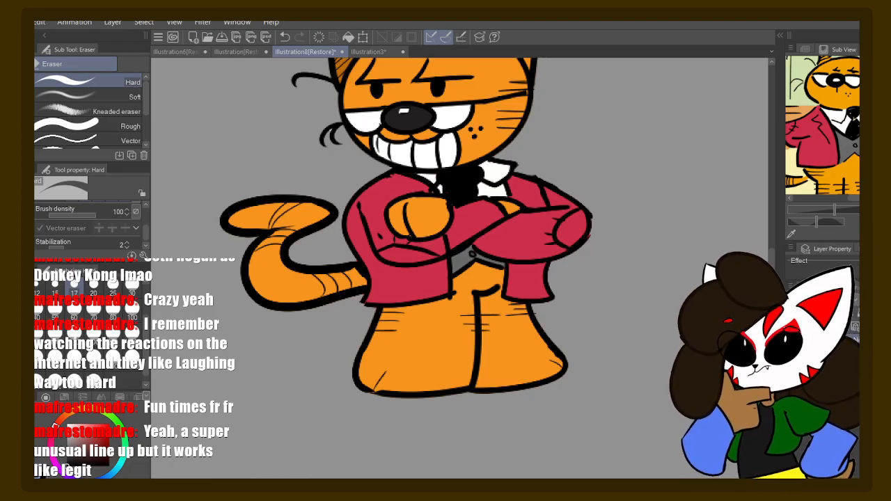
pyautogui.hotkey('ctrl', '-')
pyautogui.hotkey('ctrl', '-')
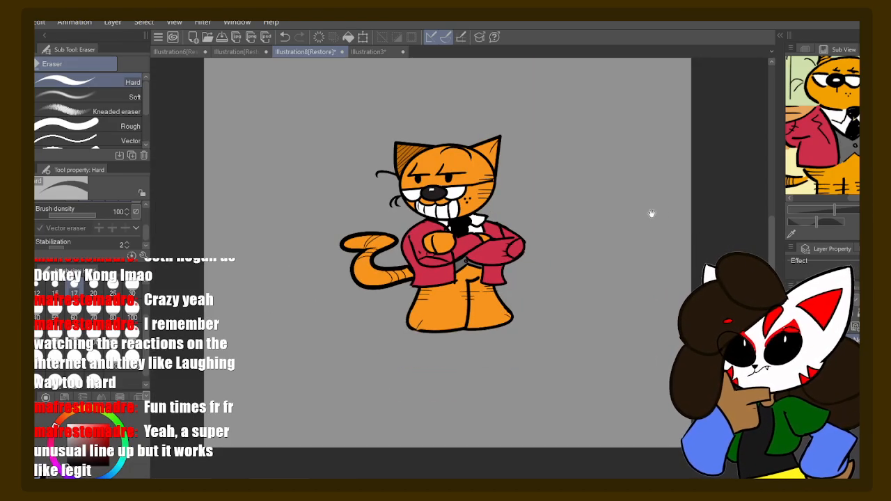
pyautogui.moveTo(507, 217); pyautogui.dragTo(514, 294)
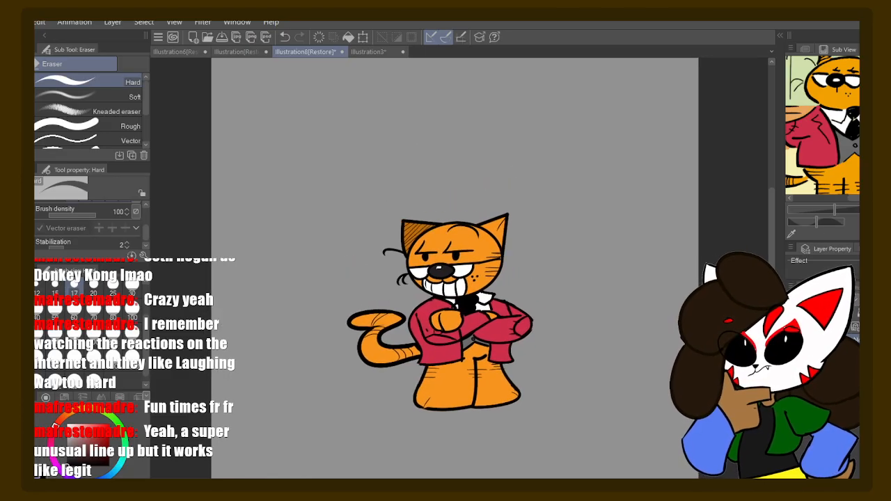
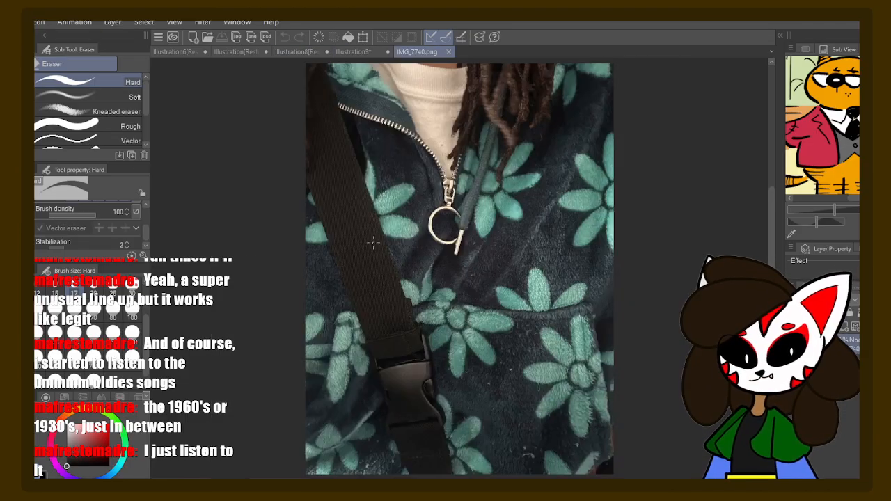
# - Sample the teal flower colour from the IMG_7740.png photo and return to the cat illustration
pyautogui.press('i')
pyautogui.moveTo(597, 202)
pyautogui.mouseDown()
pyautogui.moveTo(568, 202)
pyautogui.moveTo(583, 204)
pyautogui.mouseUp()
pyautogui.click(356, 53)
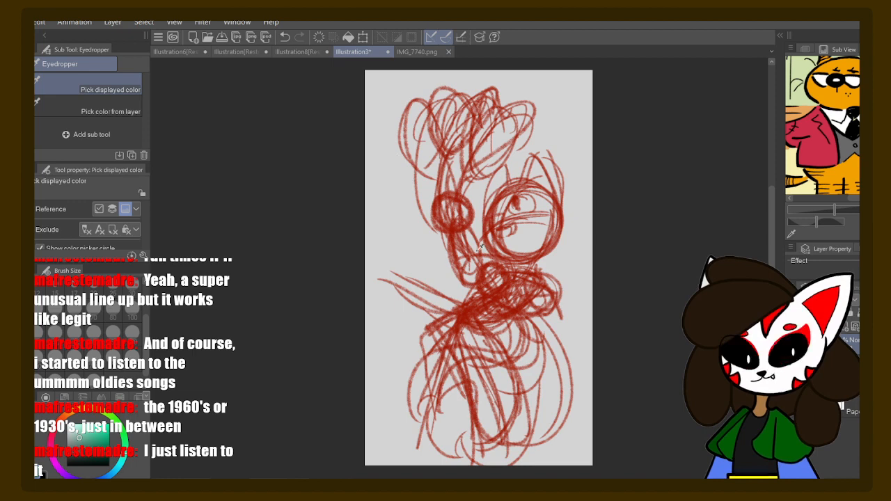
pyautogui.click(301, 55)
# - Enlarge the whole cat proportionally with Scale/Rotate and place it near the centre of the canvas, with its feet just above the lower edge
pyautogui.moveTo(519, 272)
pyautogui.mouseDown()
pyautogui.moveTo(501, 239)
pyautogui.moveTo(508, 225)
pyautogui.mouseUp()
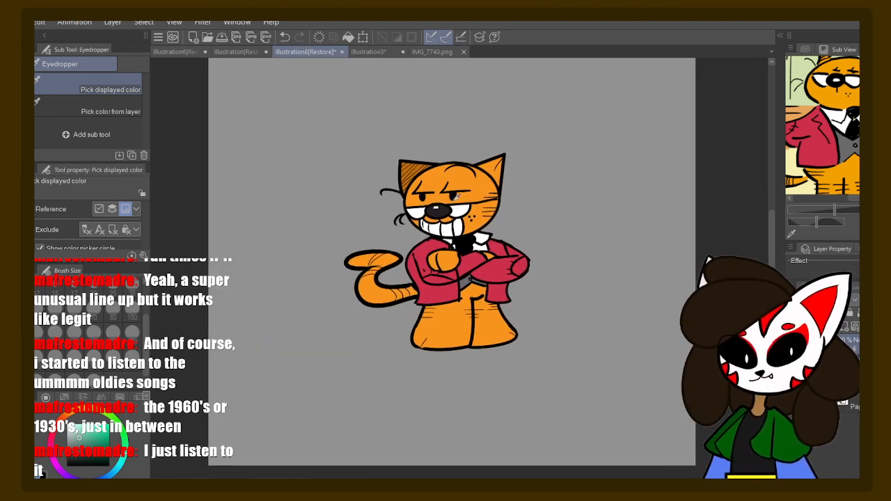
pyautogui.scroll(-2, 465, 210)
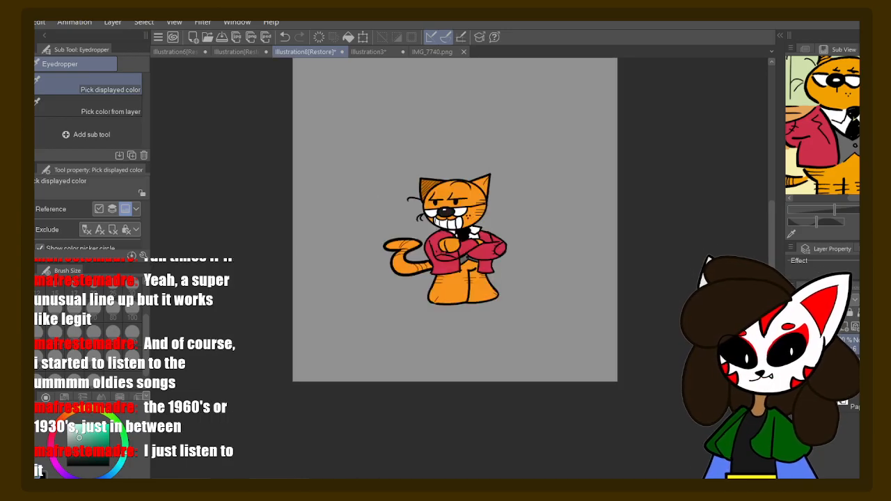
pyautogui.hotkey('ctrl', 't')
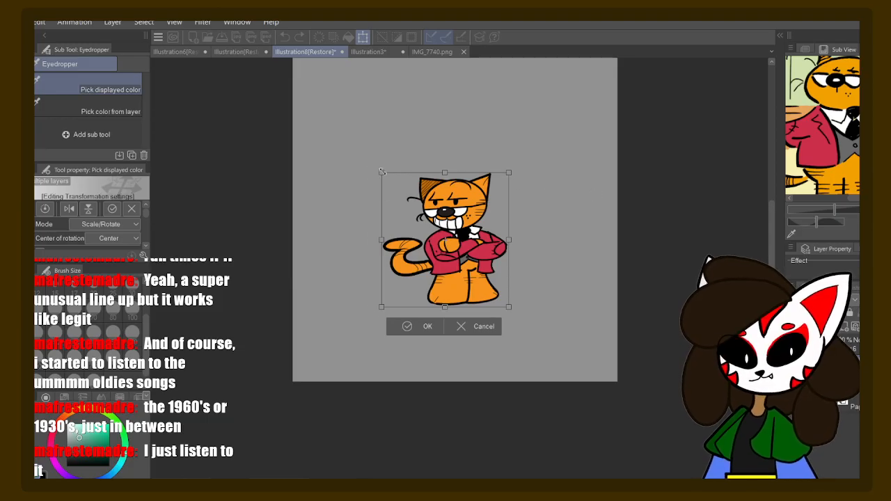
pyautogui.moveTo(380, 173)
pyautogui.mouseDown()
pyautogui.moveTo(320, 124)
pyautogui.moveTo(302, 121)
pyautogui.mouseUp()
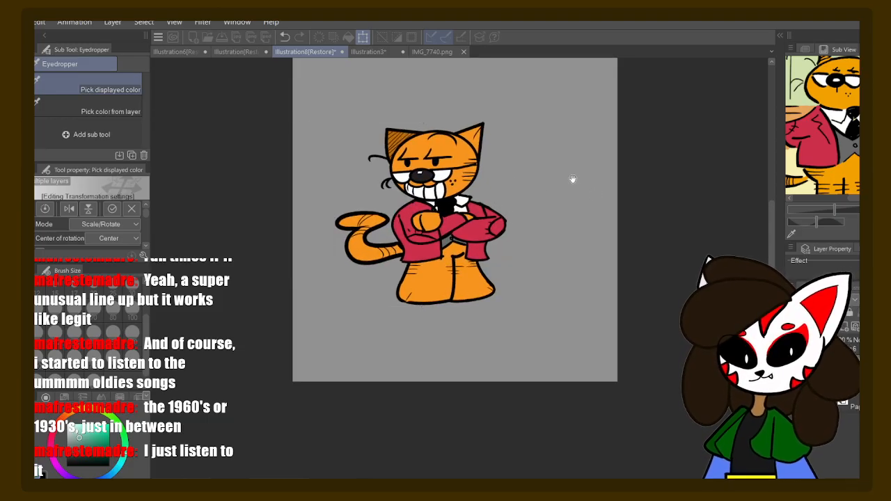
pyautogui.moveTo(572, 179); pyautogui.dragTo(528, 241)
pyautogui.moveTo(398, 301)
pyautogui.mouseDown()
pyautogui.moveTo(416, 316)
pyautogui.moveTo(416, 334)
pyautogui.mouseUp()
pyautogui.moveTo(495, 221); pyautogui.dragTo(516, 199)
pyautogui.moveTo(465, 278); pyautogui.dragTo(459, 295)
pyautogui.moveTo(509, 218); pyautogui.dragTo(527, 195)
pyautogui.moveTo(457, 299); pyautogui.dragTo(453, 299)
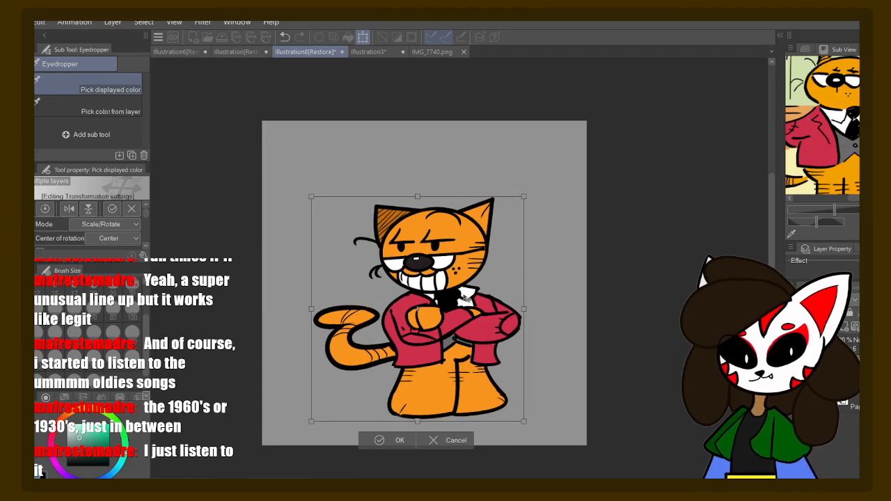
pyautogui.moveTo(459, 319); pyautogui.dragTo(449, 318)
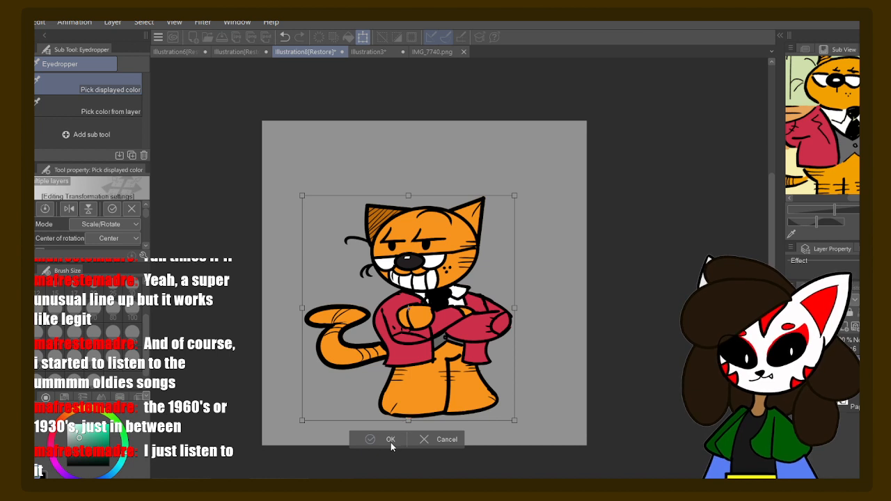
pyautogui.moveTo(425, 349); pyautogui.dragTo(435, 346)
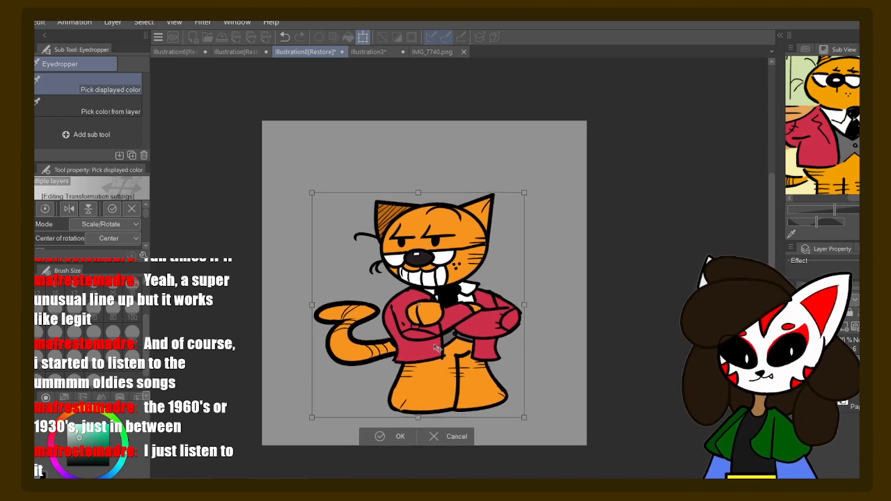
pyautogui.click(398, 438)
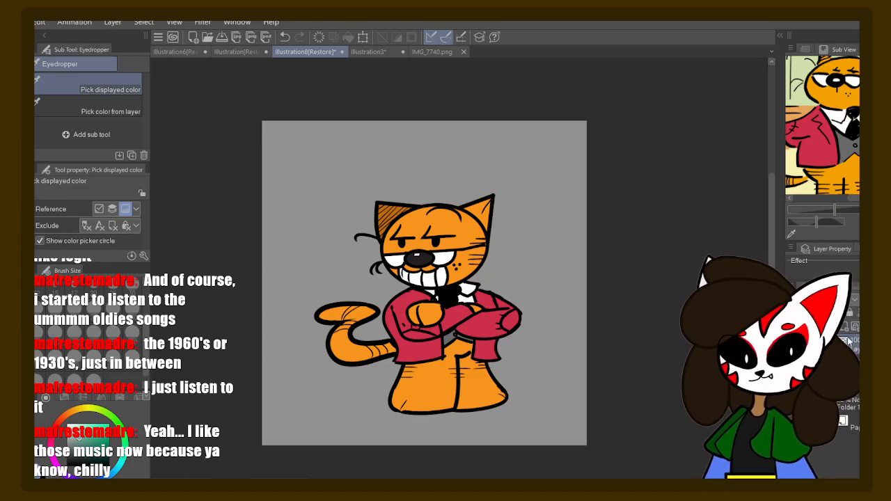
# - Draw a teal outlined rectangle as a frame around the cat, inset from the canvas edges, undoing the attempts placed otherwise
pyautogui.press('u')
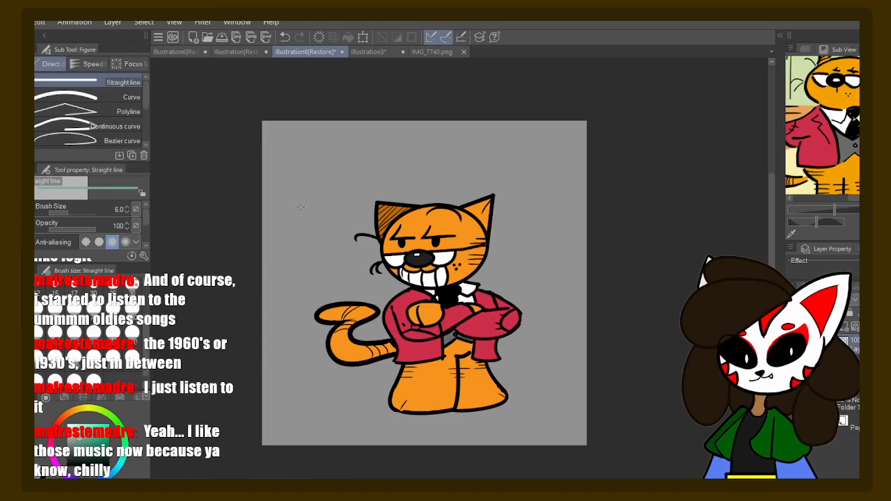
pyautogui.moveTo(144, 96); pyautogui.dragTo(155, 131)
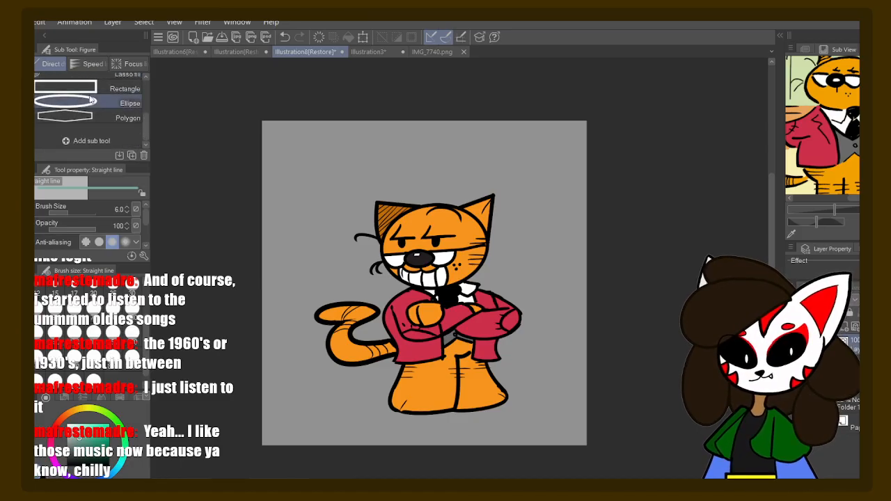
pyautogui.click(105, 89)
pyautogui.moveTo(280, 140); pyautogui.dragTo(575, 426)
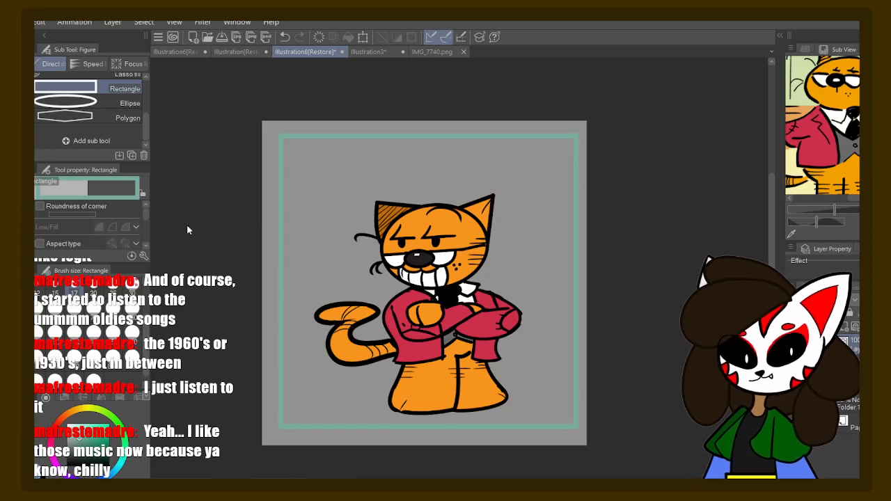
pyautogui.hotkey('ctrl', 'z')
pyautogui.moveTo(263, 124); pyautogui.dragTo(537, 455)
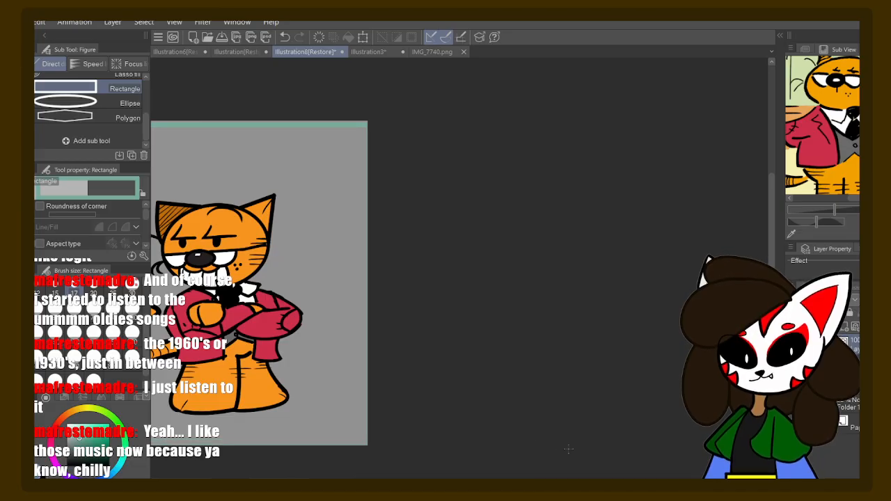
pyautogui.hotkey('ctrl', 'z')
pyautogui.moveTo(172, 339); pyautogui.dragTo(411, 340)
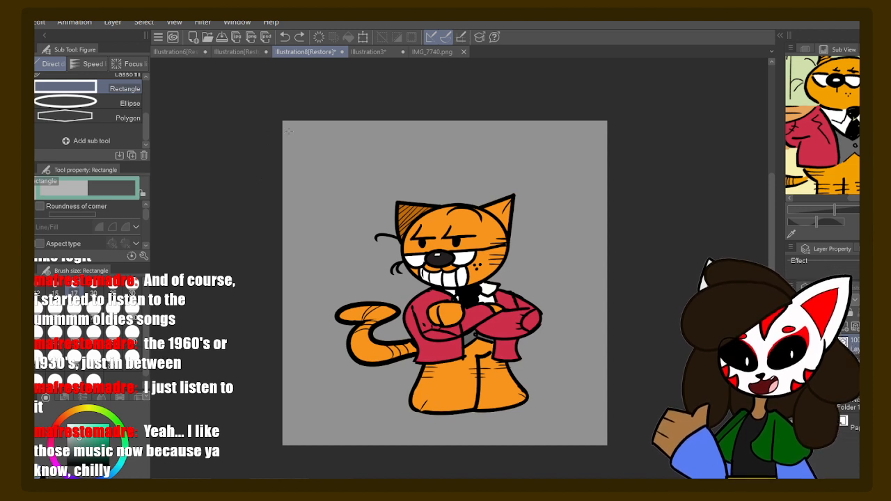
pyautogui.moveTo(285, 127); pyautogui.dragTo(607, 437)
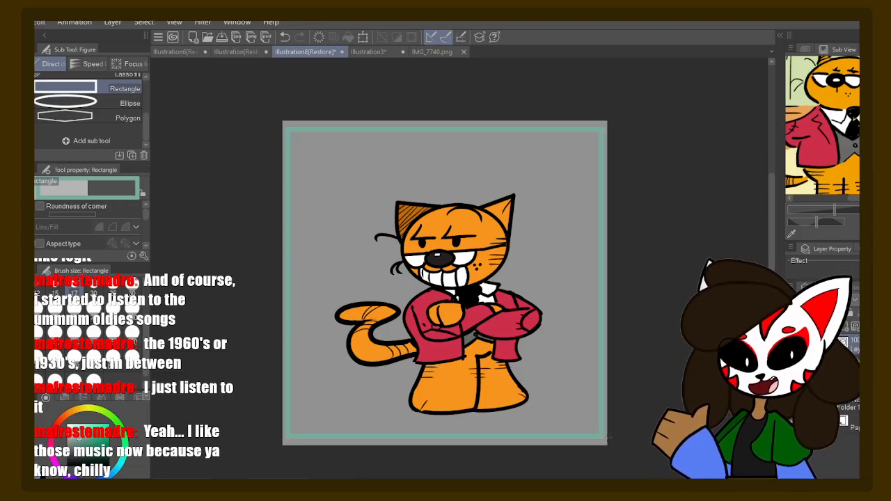
pyautogui.hotkey('ctrl', 'z')
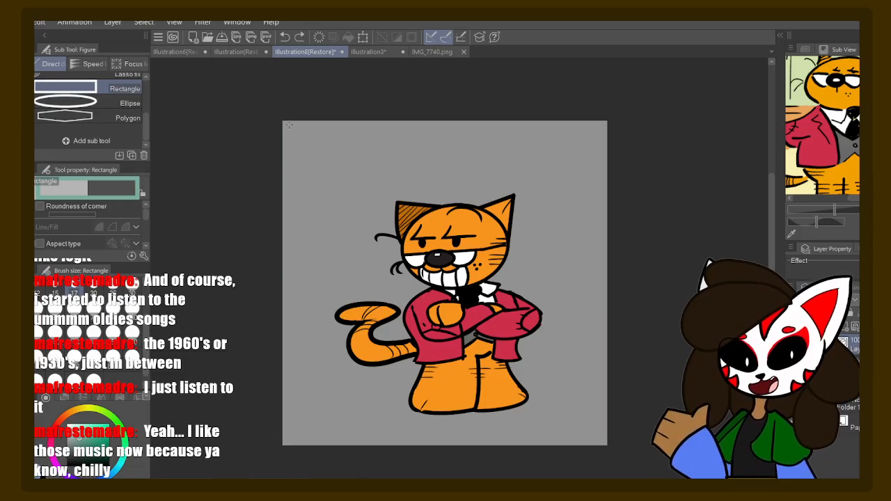
pyautogui.moveTo(283, 121); pyautogui.dragTo(551, 366)
pyautogui.hotkey('ctrl', 'z')
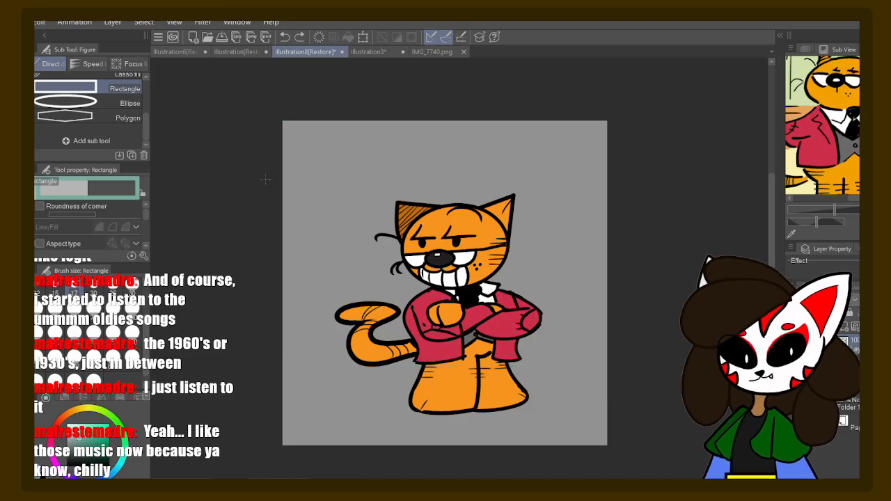
pyautogui.moveTo(300, 145); pyautogui.dragTo(481, 431)
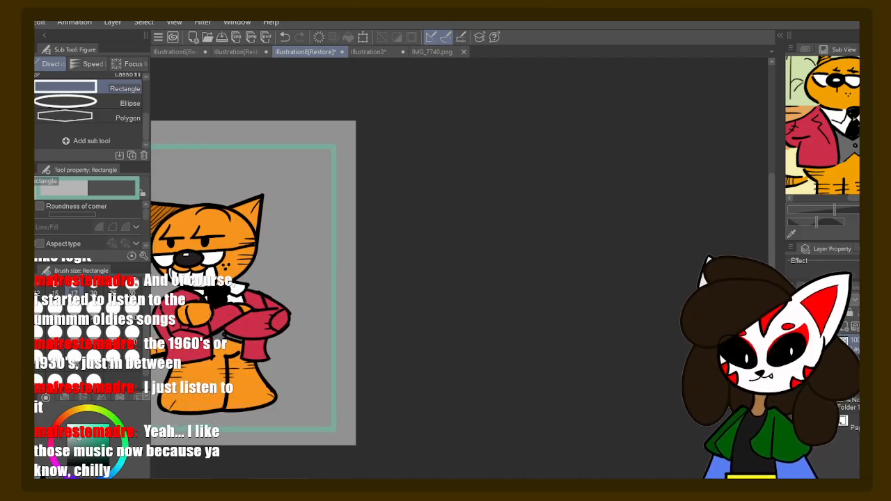
pyautogui.moveTo(207, 306); pyautogui.dragTo(392, 315)
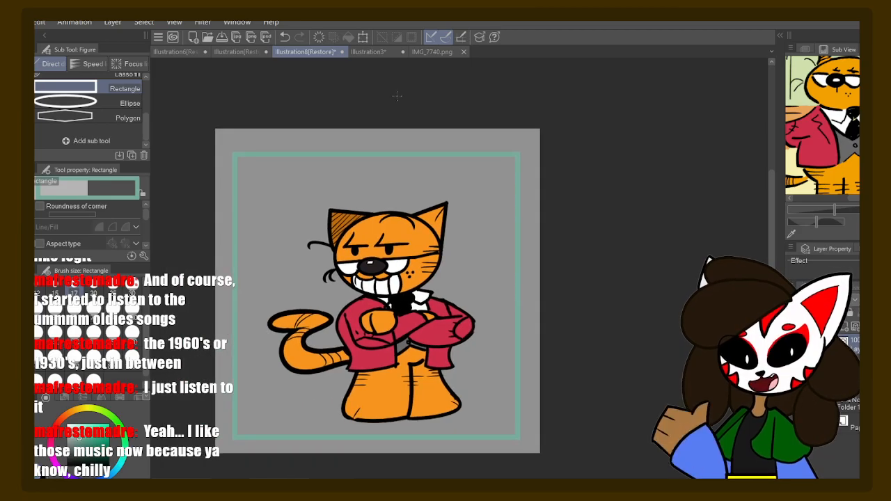
# - Sample a colour again from the flower-patterned fabric in IMG_7740.png and return to the cat illustration
pyautogui.click(433, 52)
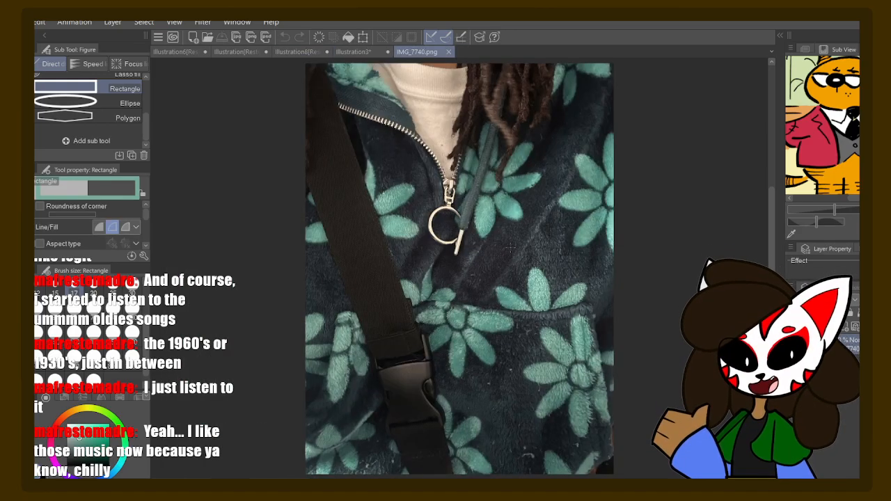
pyautogui.press('i')
pyautogui.click(615, 224)
pyautogui.moveTo(615, 224); pyautogui.dragTo(615, 228)
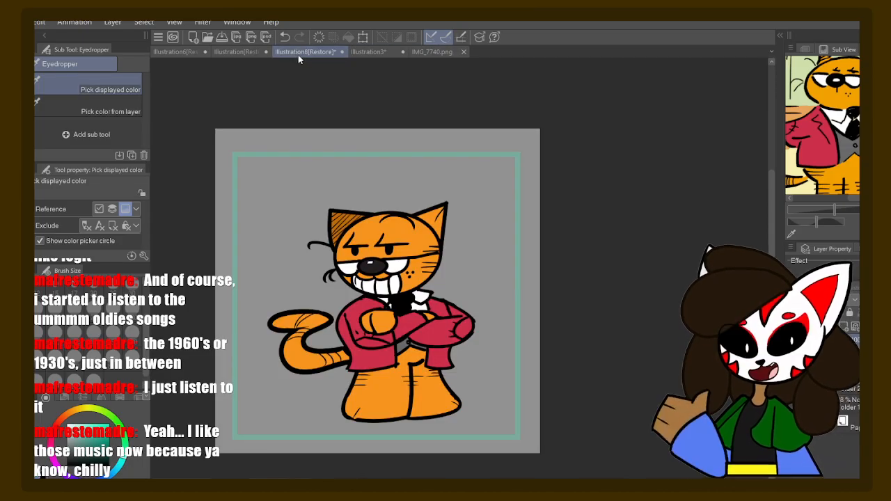
# - Hide the cat in the illustration and fill the inside of the teal frame with the same teal using Refer other layers
pyautogui.click(305, 51)
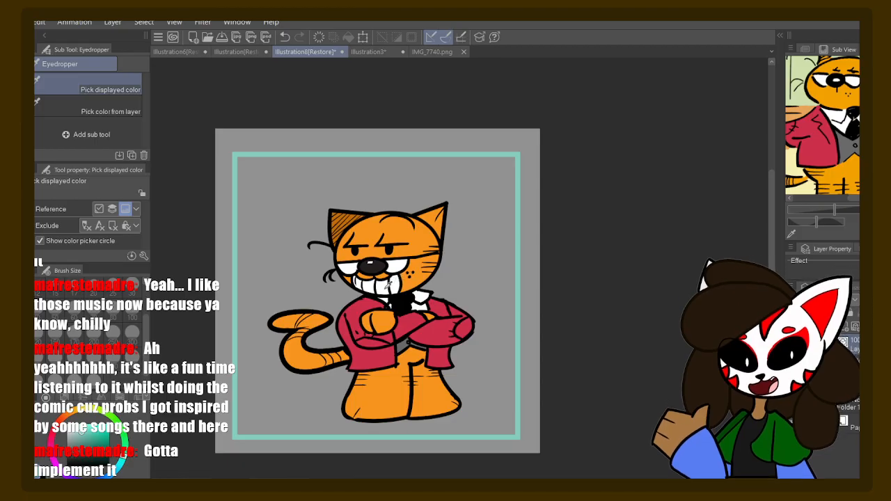
pyautogui.moveTo(387, 285)
pyautogui.mouseDown()
pyautogui.moveTo(416, 262)
pyautogui.moveTo(454, 257)
pyautogui.mouseUp()
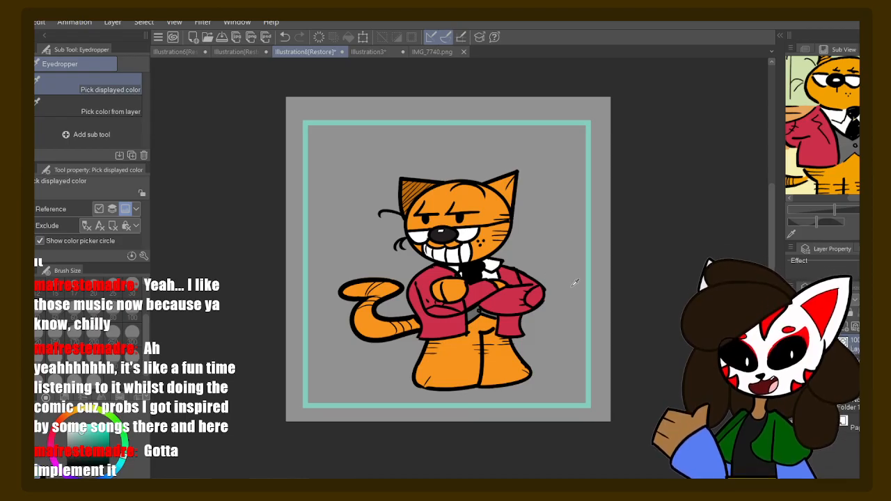
pyautogui.press('g')
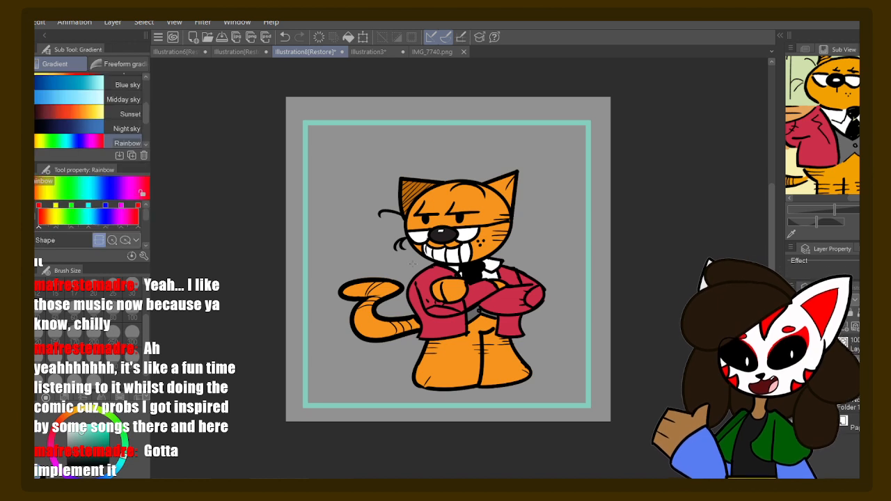
pyautogui.press('Delete')
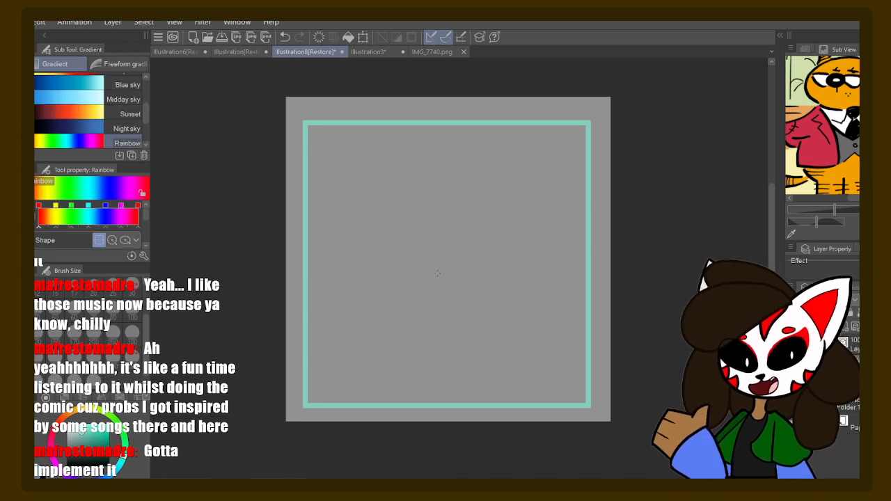
pyautogui.press('g')
pyautogui.click(448, 274)
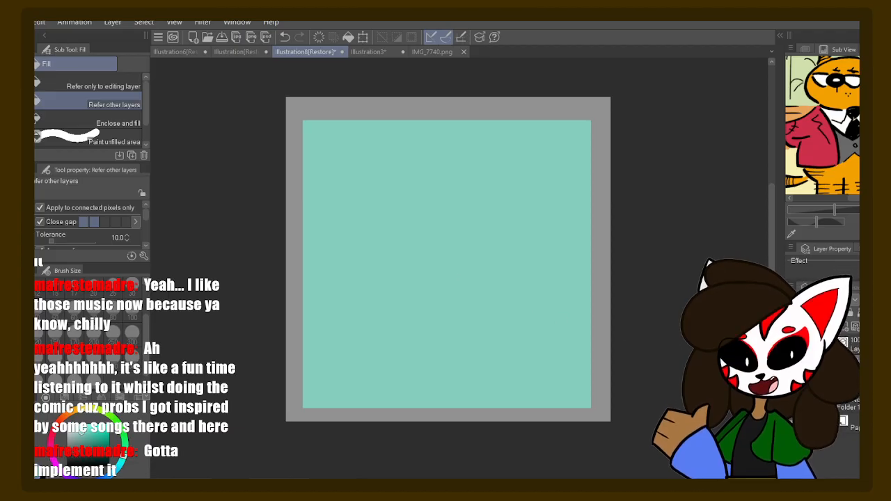
# - Paint the whole canvas white behind the teal square with the G-pen at size 2000
pyautogui.click(842, 329)
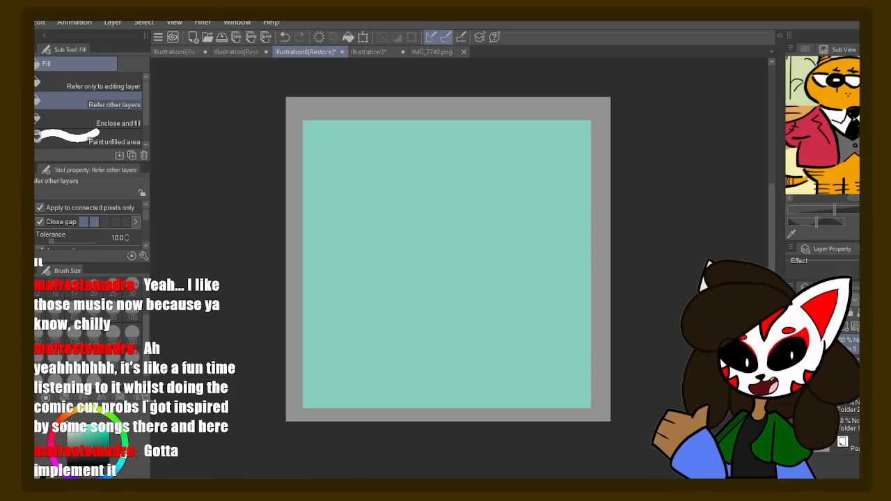
pyautogui.press('p')
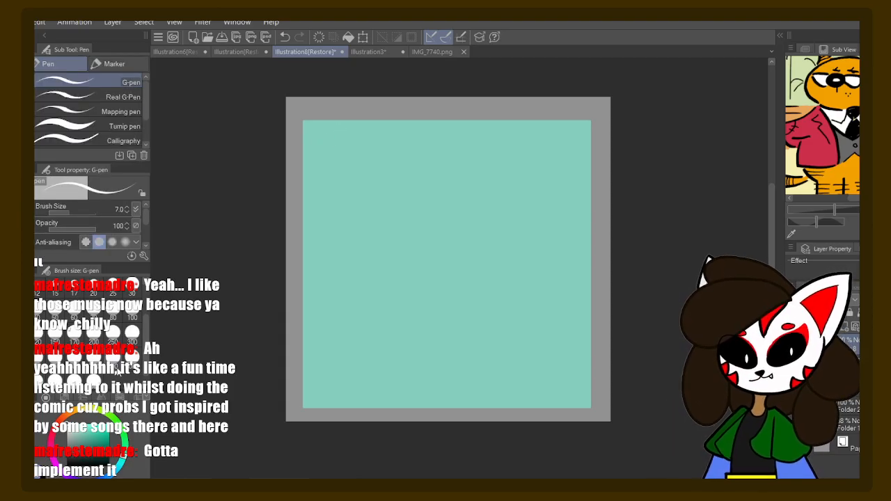
pyautogui.click(94, 380)
pyautogui.moveTo(467, 174); pyautogui.dragTo(405, 200)
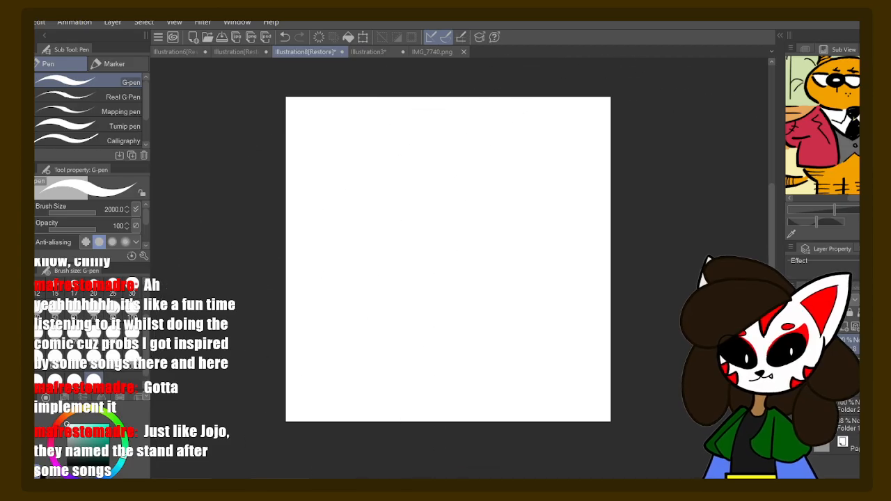
pyautogui.hotkey('ctrl', 'v')
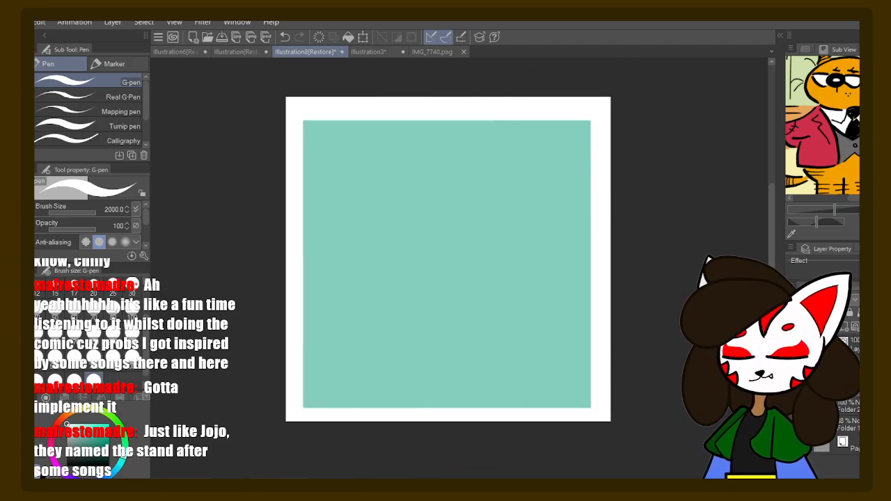
pyautogui.hotkey('ctrl', 'd')
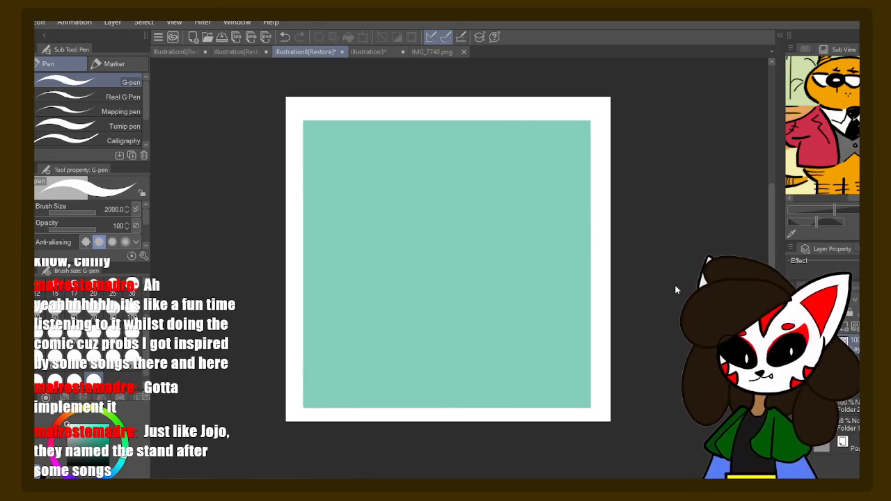
pyautogui.hotkey('ctrl', 'e')
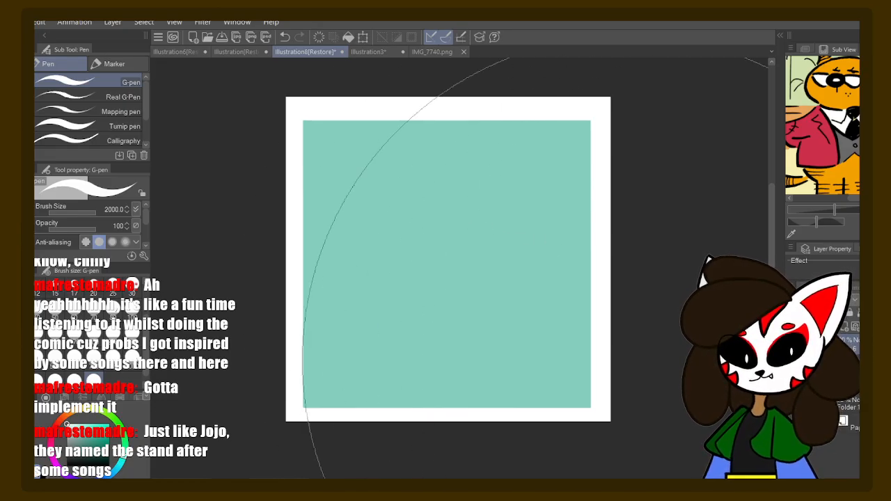
# - Show the cat again over the teal square and set the G-pen to size 17 in black
pyautogui.click(74, 286)
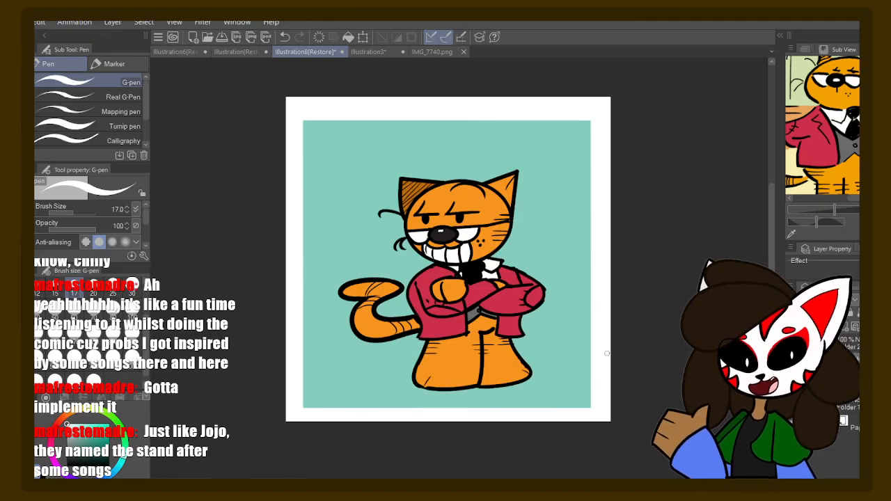
pyautogui.moveTo(373, 348); pyautogui.dragTo(422, 325)
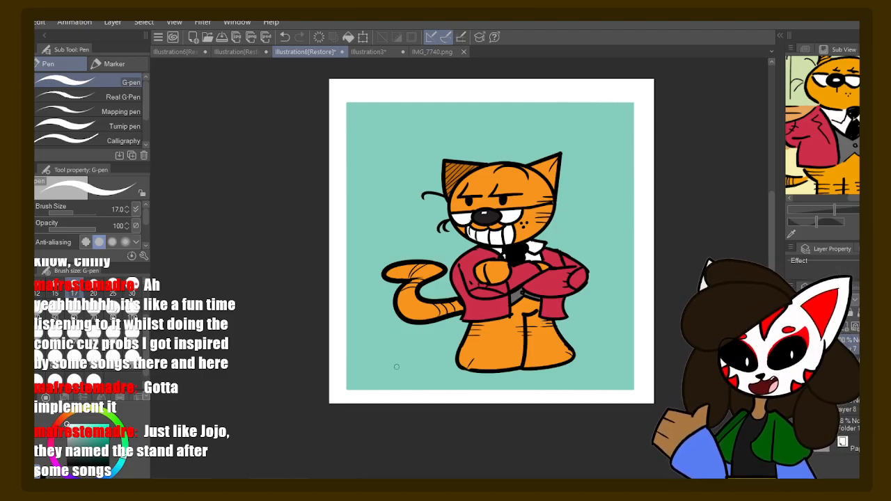
pyautogui.scroll(2, 396, 365)
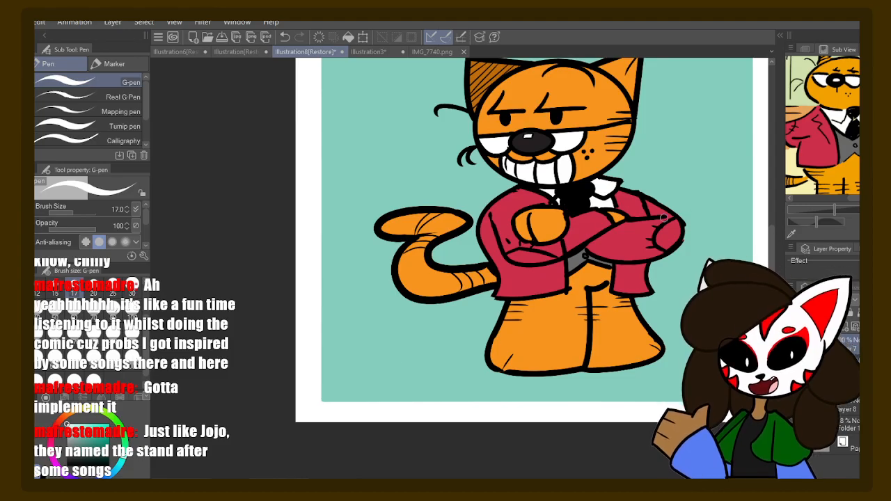
pyautogui.moveTo(663, 218); pyautogui.dragTo(606, 258)
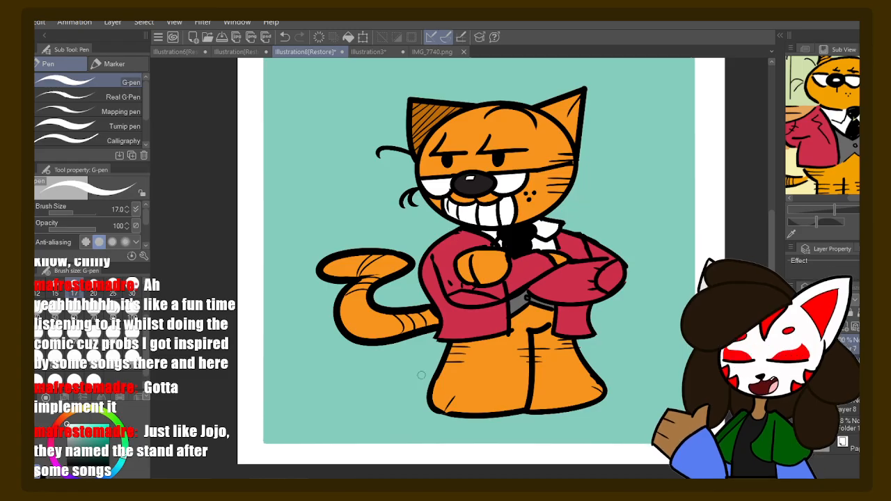
pyautogui.press('p')
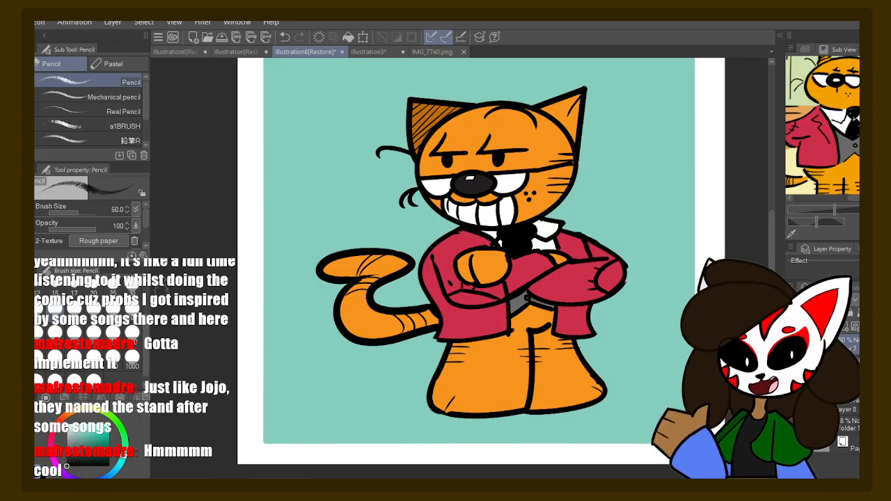
pyautogui.press('p')
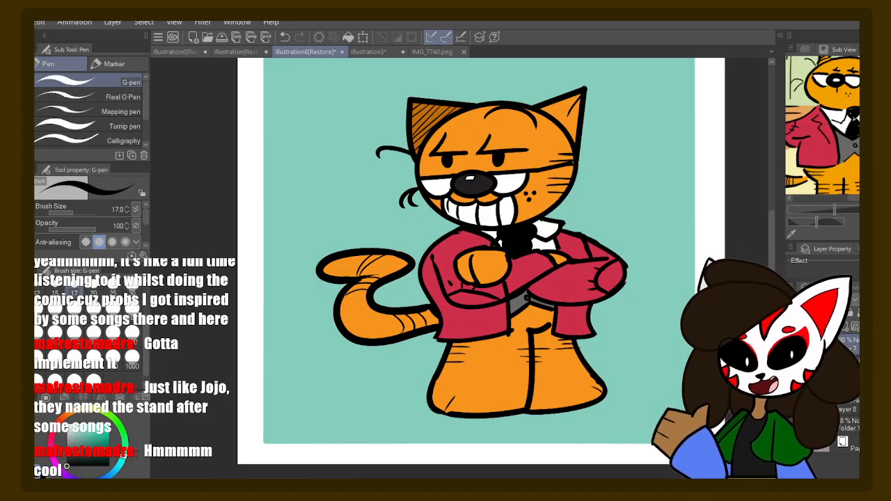
# - Draw a near-horizontal black ground line on each side of the cat's legs out to the teal square's edges, undoing the attempts that slope or overshoot
pyautogui.moveTo(808, 154); pyautogui.dragTo(785, 132)
pyautogui.moveTo(497, 306); pyautogui.dragTo(433, 305)
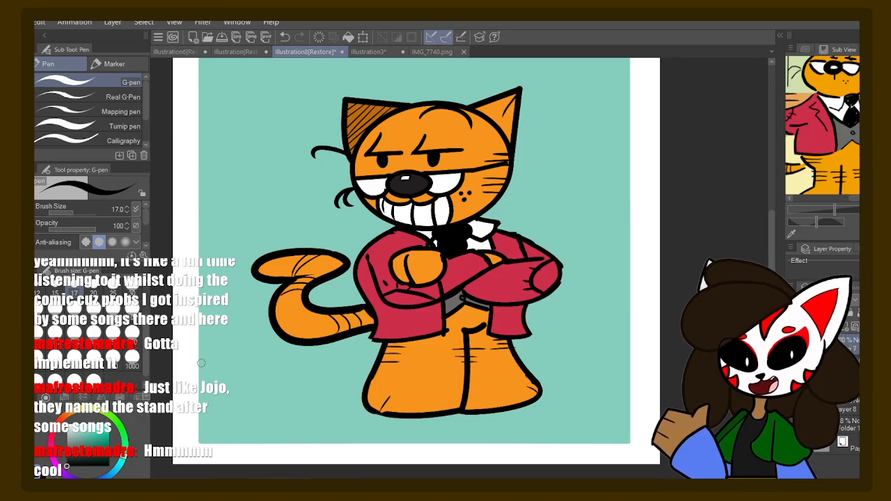
pyautogui.moveTo(199, 367); pyautogui.dragTo(400, 352)
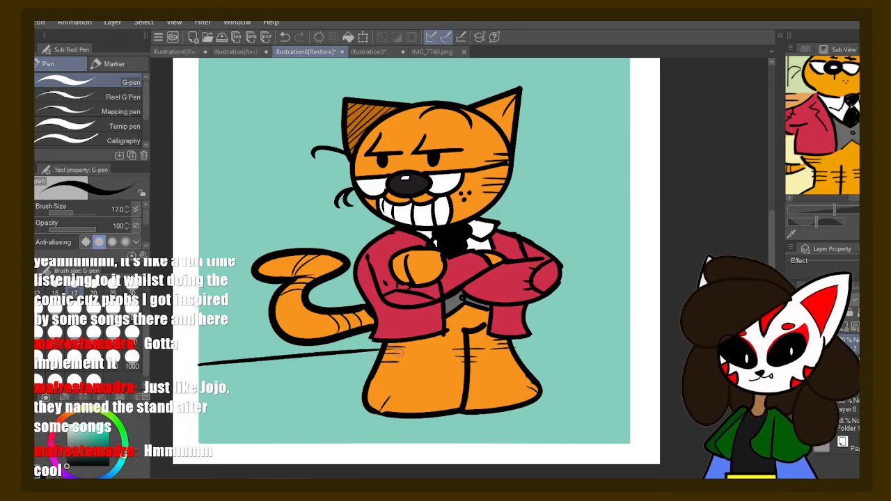
pyautogui.hotkey('ctrl', 'z')
pyautogui.moveTo(196, 361); pyautogui.dragTo(376, 352)
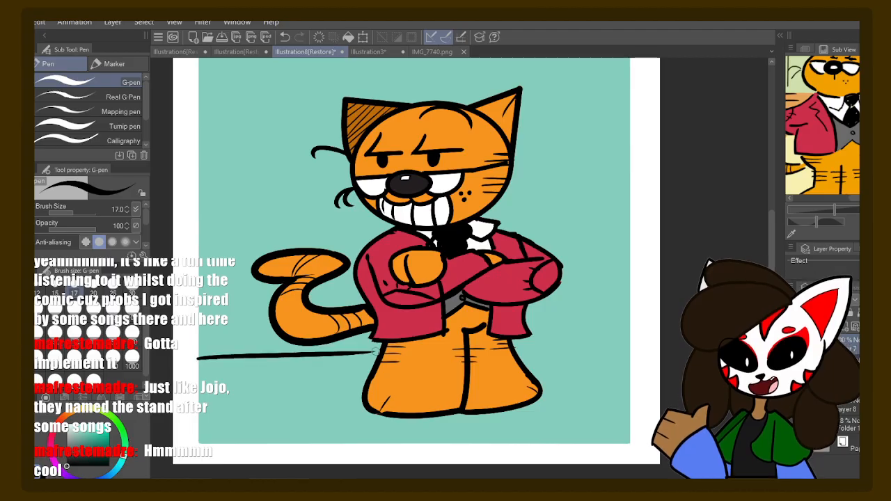
pyautogui.moveTo(515, 346); pyautogui.dragTo(644, 340)
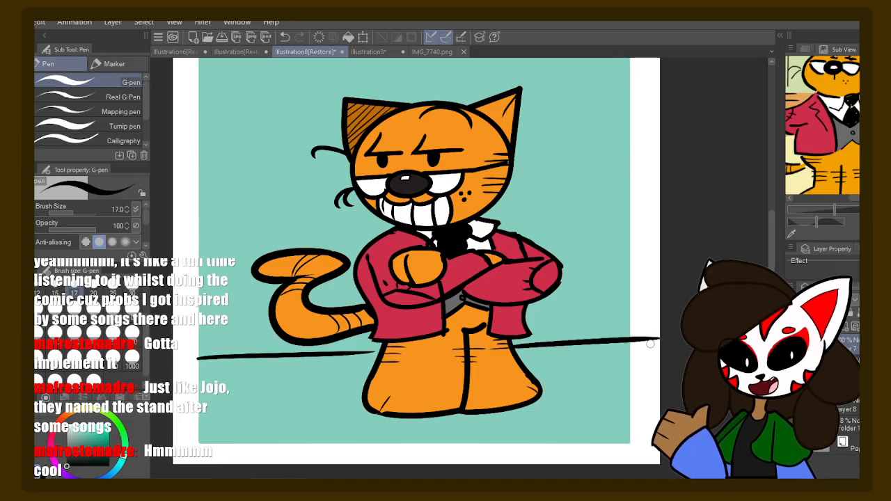
pyautogui.hotkey('ctrl', 'z')
pyautogui.moveTo(514, 347); pyautogui.dragTo(626, 354)
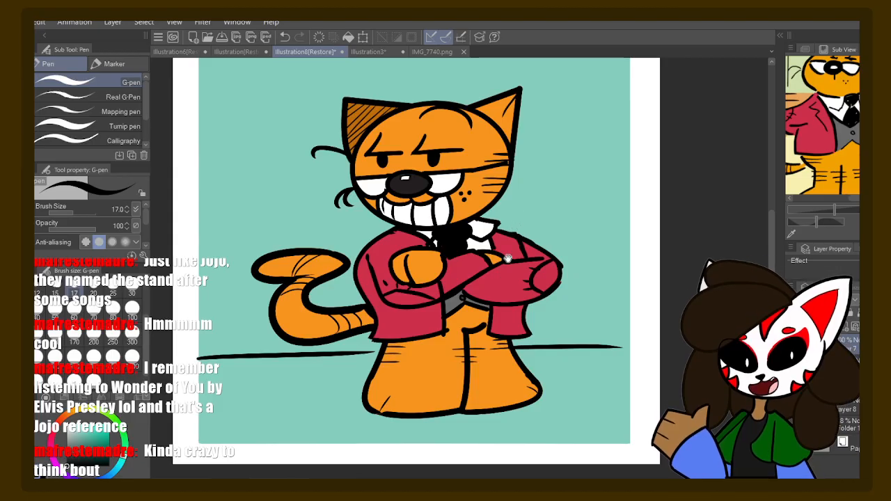
# - Sample the pale cream colour from the reference cat picture for the G-pen
pyautogui.moveTo(508, 257)
pyautogui.mouseDown()
pyautogui.moveTo(554, 224)
pyautogui.moveTo(491, 267)
pyautogui.moveTo(506, 282)
pyautogui.mouseUp()
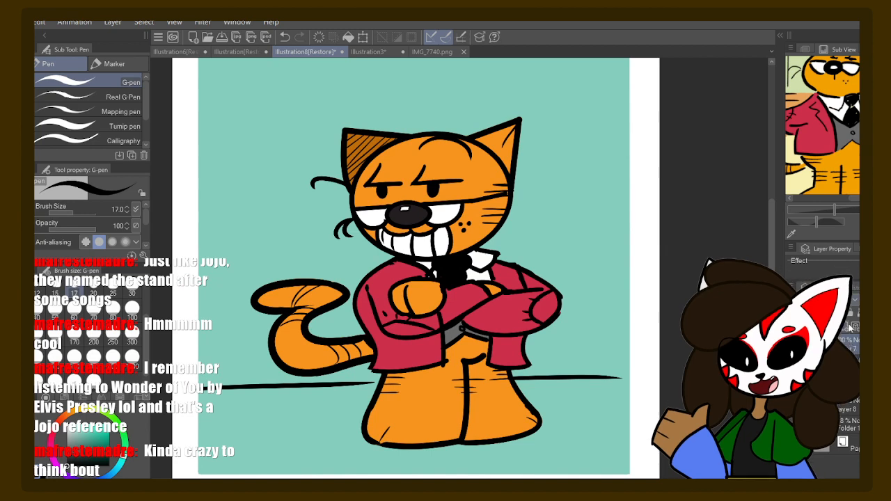
pyautogui.moveTo(480, 296); pyautogui.dragTo(475, 318)
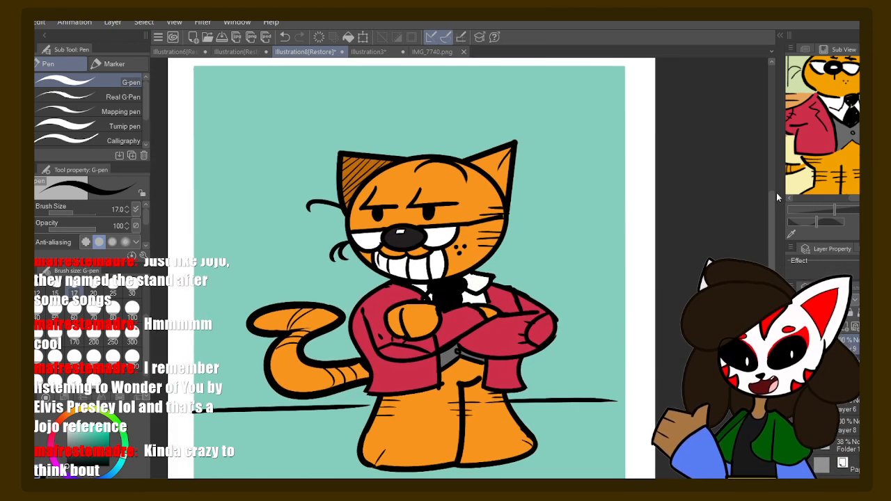
pyautogui.press('i')
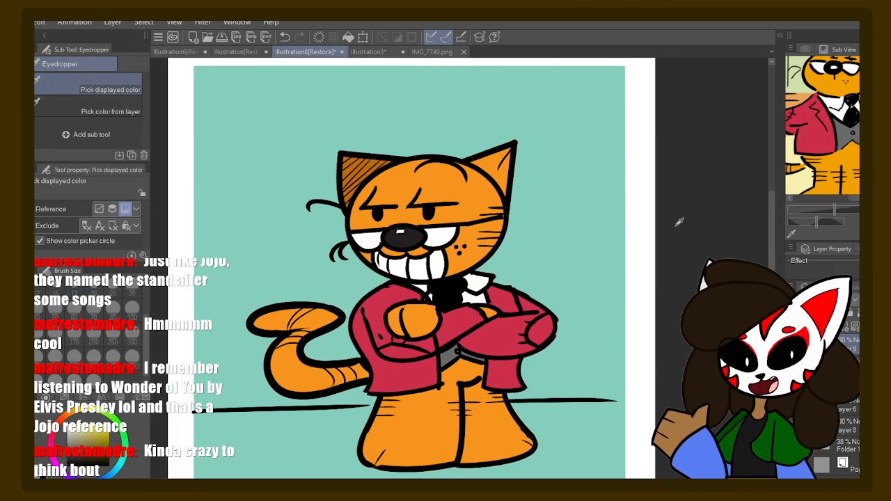
pyautogui.moveTo(386, 349); pyautogui.dragTo(448, 293)
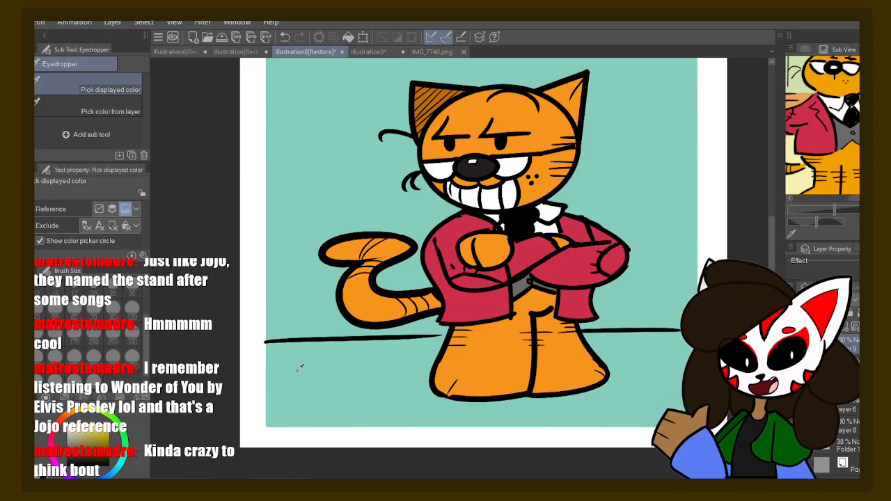
pyautogui.press('p')
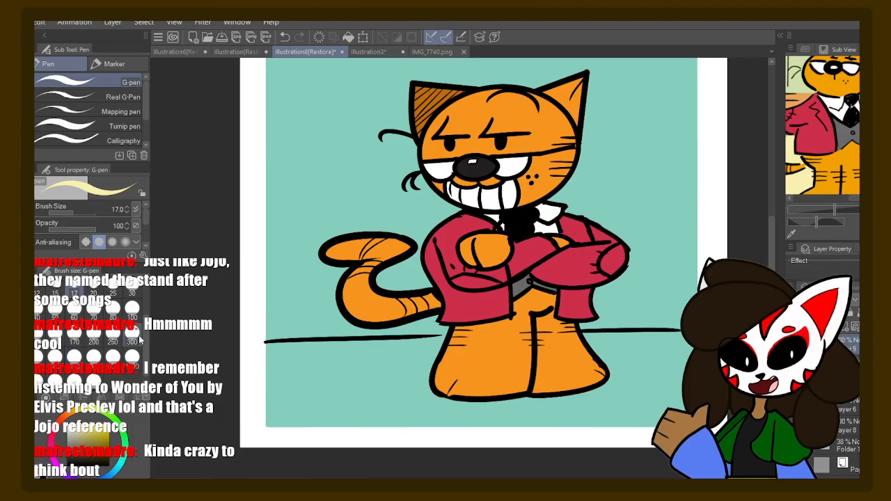
# - Select the teal square's area on its own layer with Auto select, referring to the editing layer only
pyautogui.scroll(-5, 125, 341)
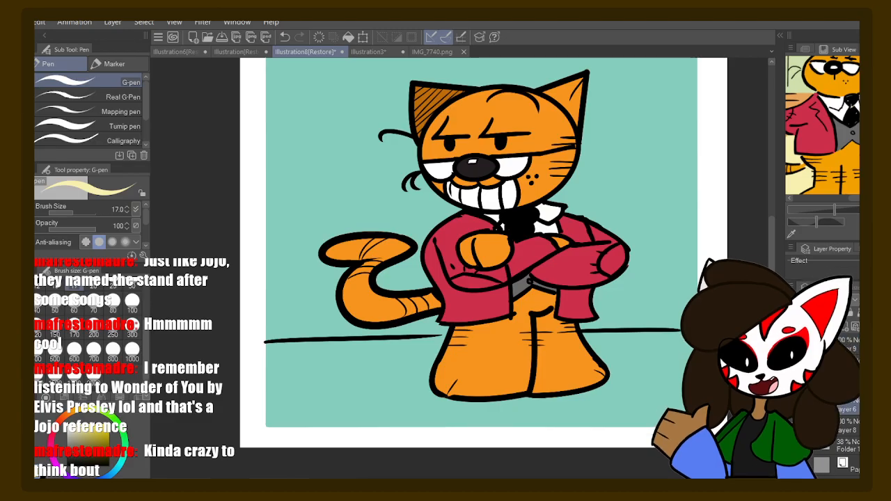
pyautogui.press('w')
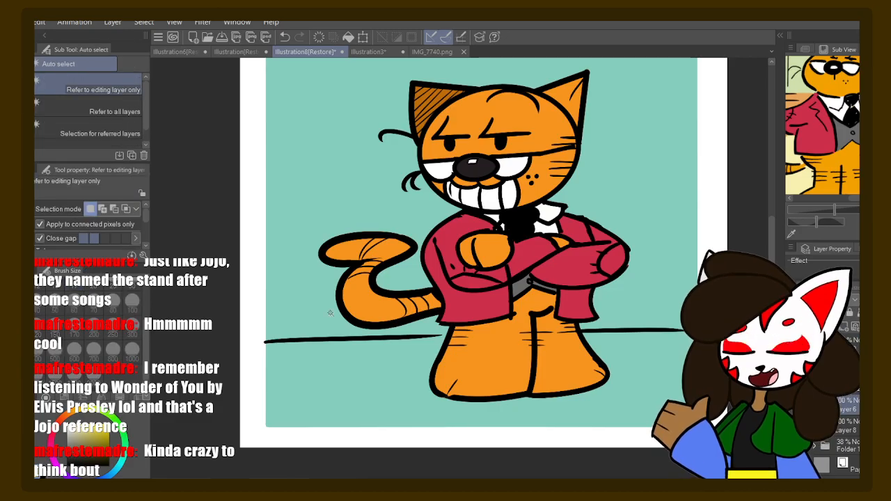
pyautogui.click(254, 349)
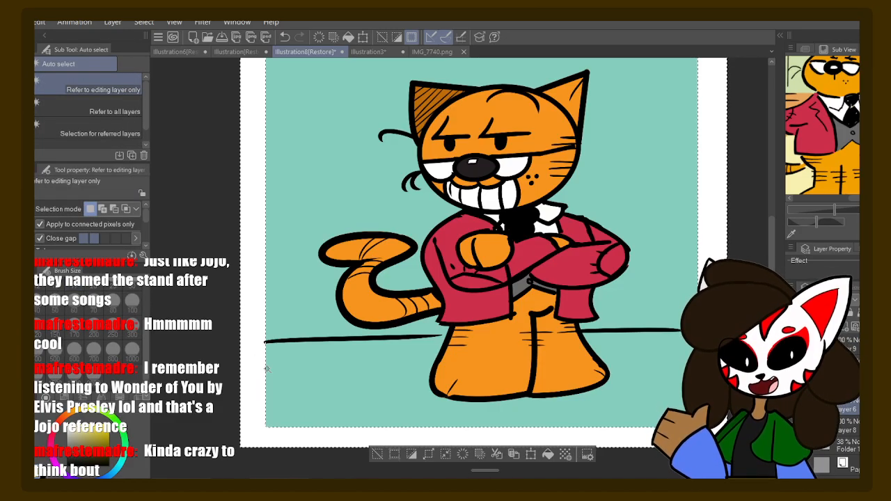
pyautogui.click(268, 369)
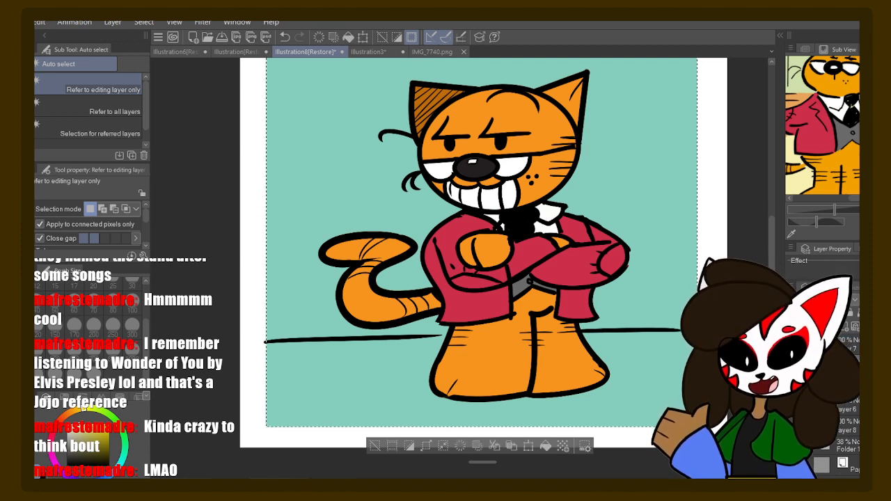
# - Paint the floor below the ground line cream behind the cat, within the selection, using the G-pen at size 100
pyautogui.press('p')
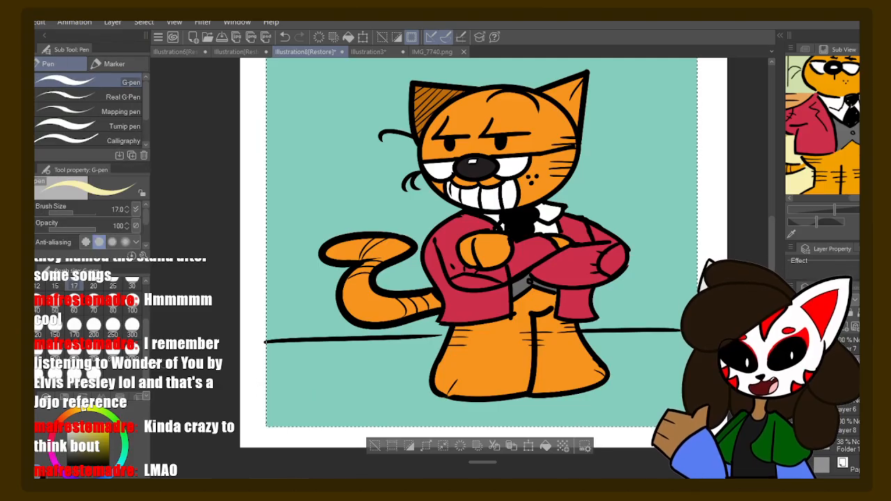
pyautogui.moveTo(442, 362)
pyautogui.mouseDown()
pyautogui.moveTo(460, 346)
pyautogui.moveTo(388, 390)
pyautogui.moveTo(378, 391)
pyautogui.moveTo(454, 340)
pyautogui.moveTo(333, 402)
pyautogui.moveTo(308, 412)
pyautogui.moveTo(449, 336)
pyautogui.moveTo(269, 419)
pyautogui.moveTo(375, 350)
pyautogui.moveTo(342, 359)
pyautogui.moveTo(371, 340)
pyautogui.moveTo(323, 334)
pyautogui.moveTo(258, 368)
pyautogui.mouseUp()
pyautogui.click(470, 350)
pyautogui.moveTo(470, 350)
pyautogui.mouseDown()
pyautogui.moveTo(330, 407)
pyautogui.moveTo(317, 429)
pyautogui.moveTo(365, 414)
pyautogui.moveTo(309, 429)
pyautogui.moveTo(455, 382)
pyautogui.moveTo(531, 343)
pyautogui.moveTo(454, 414)
pyautogui.moveTo(558, 352)
pyautogui.moveTo(588, 358)
pyautogui.moveTo(576, 348)
pyautogui.moveTo(601, 336)
pyautogui.moveTo(445, 441)
pyautogui.moveTo(499, 399)
pyautogui.moveTo(617, 359)
pyautogui.moveTo(506, 441)
pyautogui.moveTo(554, 423)
pyautogui.moveTo(636, 352)
pyautogui.moveTo(675, 335)
pyautogui.moveTo(675, 345)
pyautogui.moveTo(552, 405)
pyautogui.moveTo(648, 349)
pyautogui.moveTo(664, 371)
pyautogui.moveTo(590, 426)
pyautogui.mouseUp()
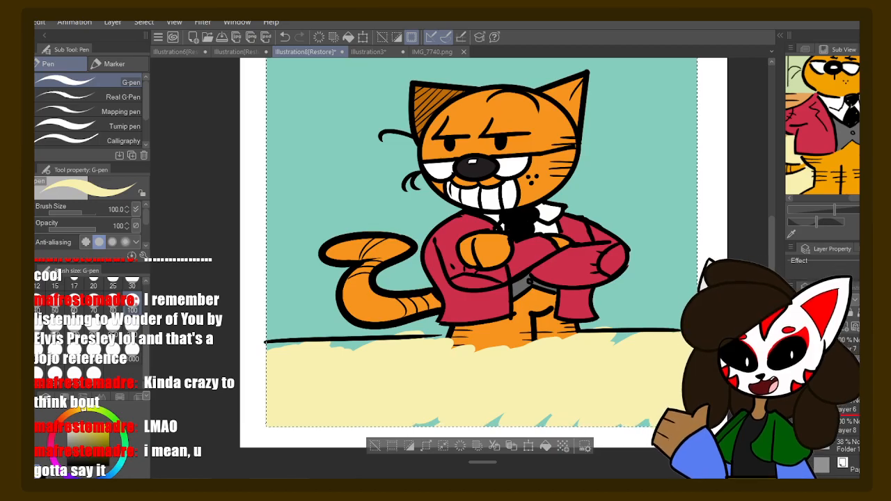
pyautogui.hotkey('ctrl', 'z')
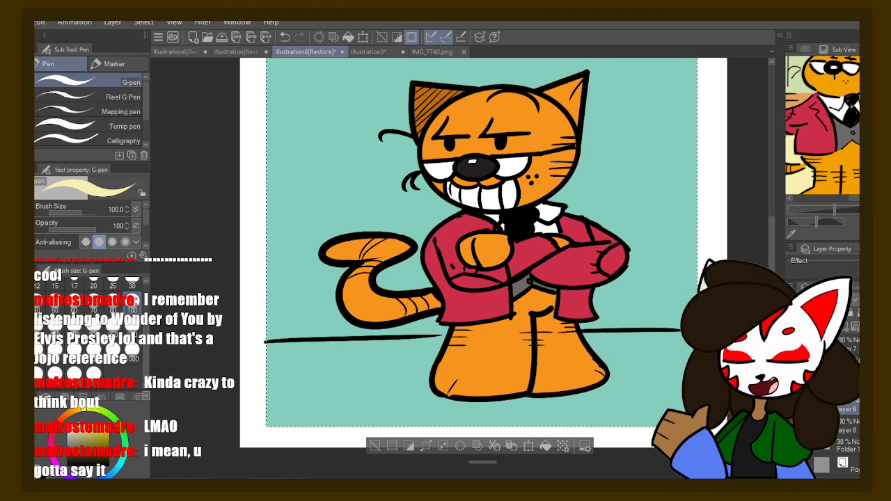
pyautogui.hotkey('ctrl', 'y')
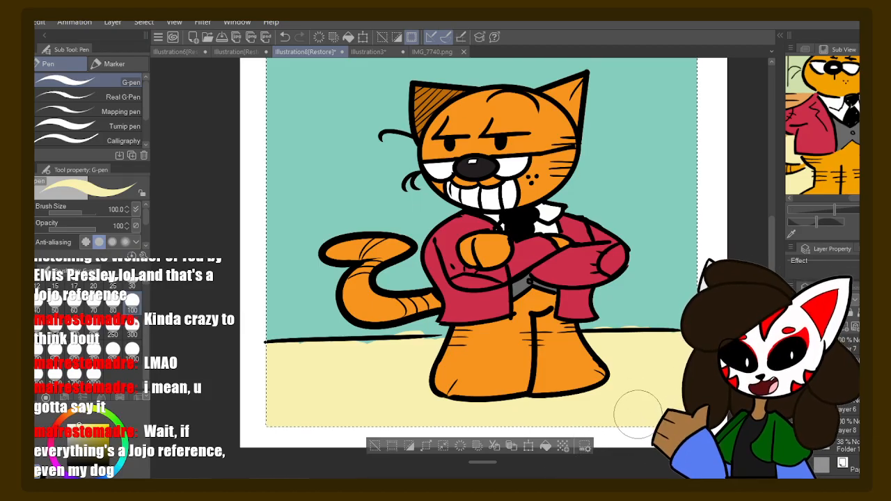
# - Erase the cream spilling above the ground line under the cat's tail with the Hard eraser, undoing the strokes that cut into the floor
pyautogui.moveTo(558, 341); pyautogui.dragTo(586, 382)
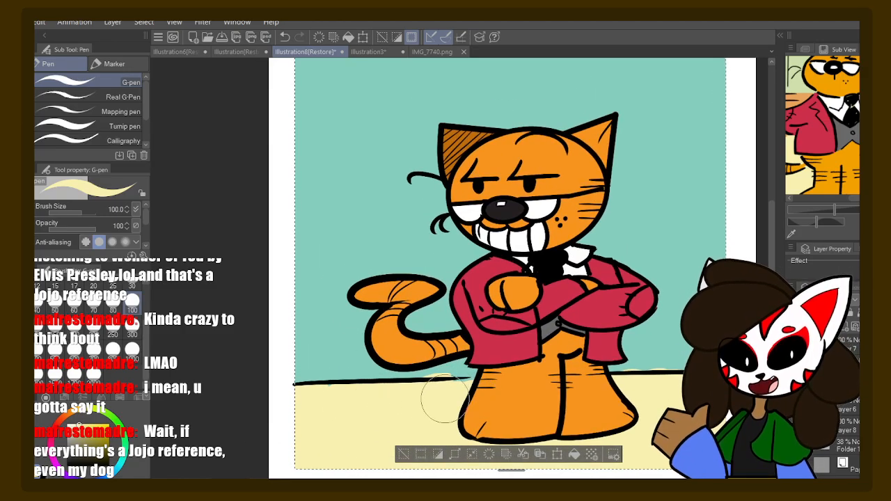
pyautogui.press('y')
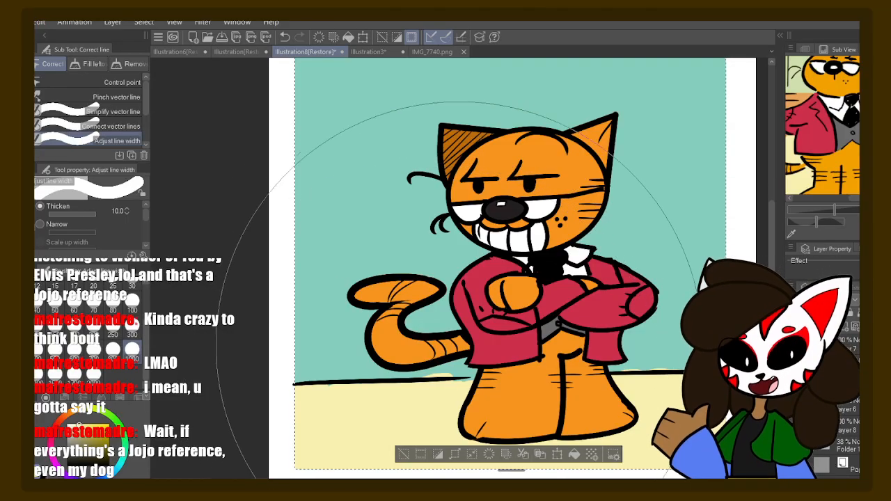
pyautogui.press('p')
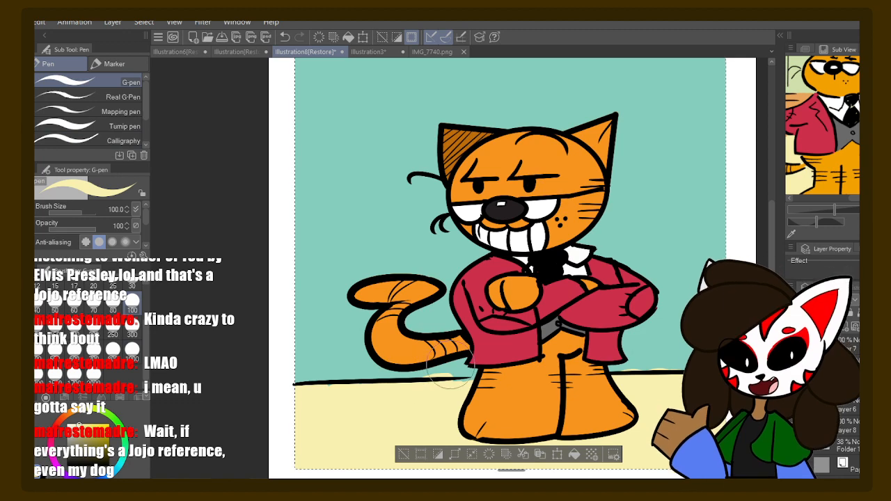
pyautogui.hotkey('ctrl', 'z')
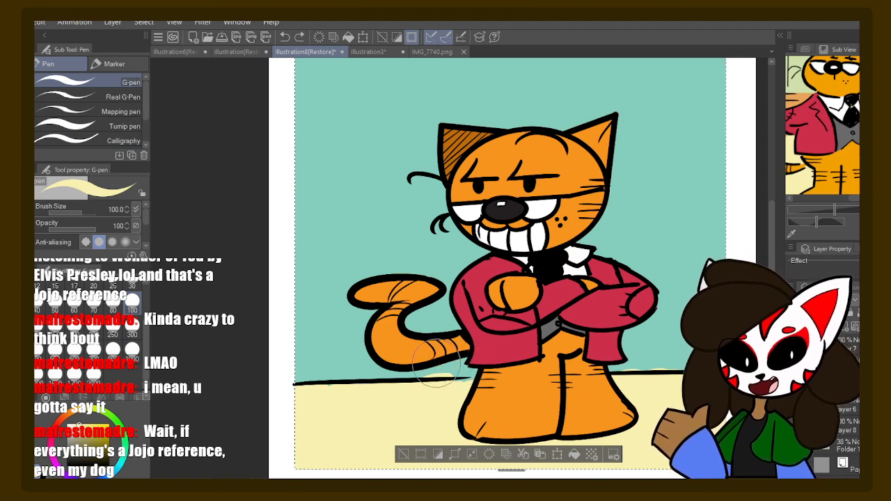
pyautogui.press('e')
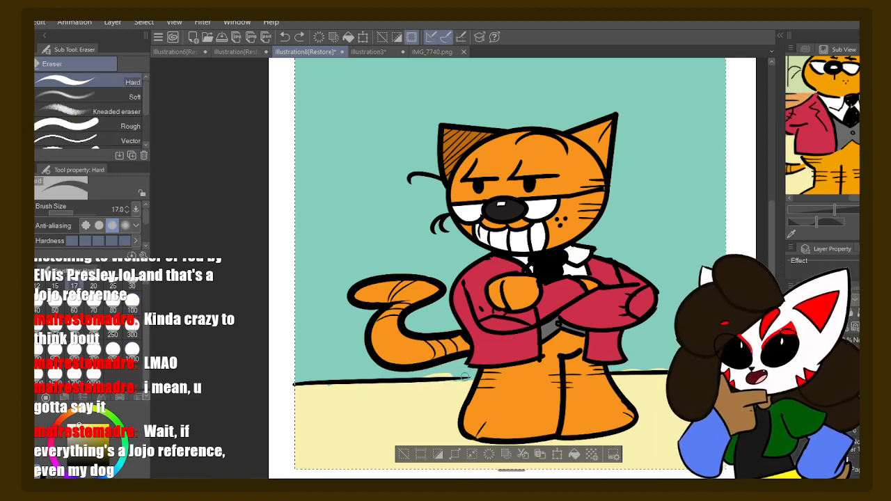
pyautogui.moveTo(462, 377); pyautogui.dragTo(365, 387)
pyautogui.hotkey('ctrl', 'z')
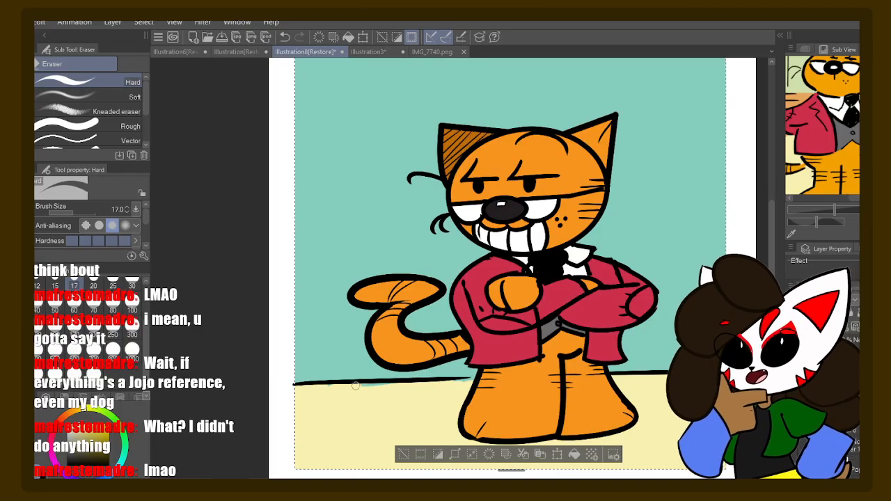
pyautogui.hotkey('ctrl', 'z')
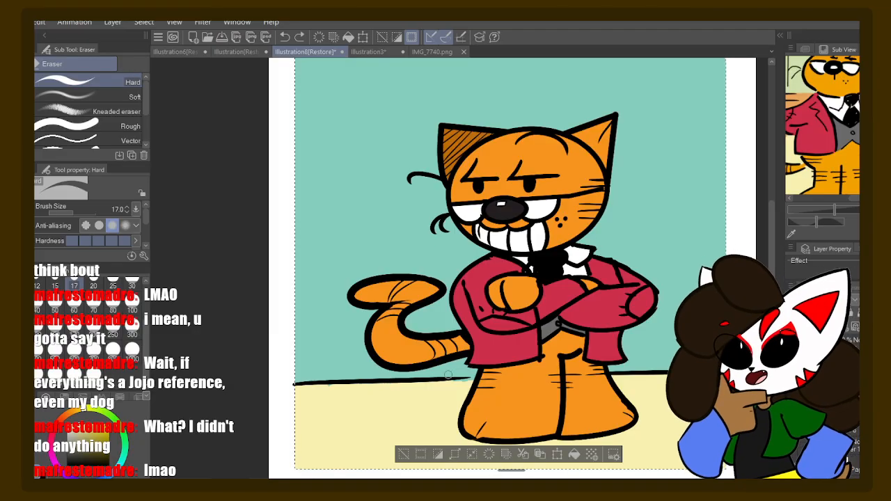
# - Sample the floor's cream and paint over the teal gap between the ground line and the tail-side leg with the G-pen at size 100
pyautogui.moveTo(488, 346); pyautogui.dragTo(478, 358)
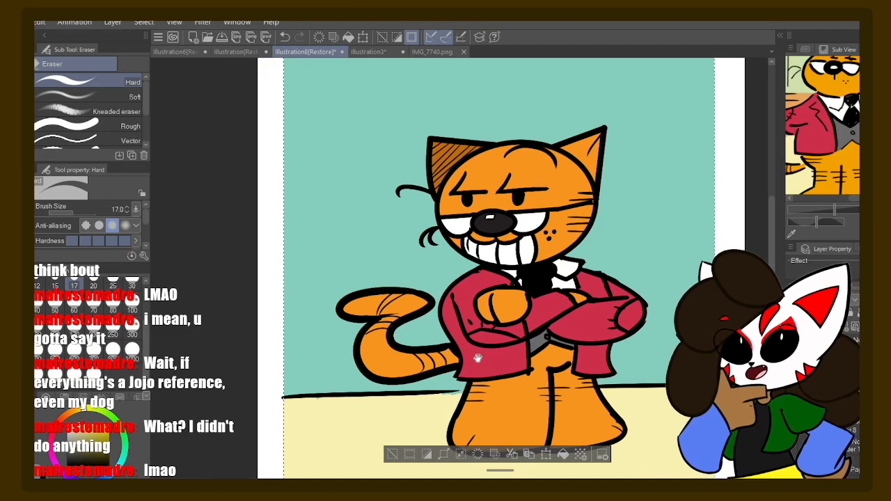
pyautogui.press('i')
pyautogui.click(444, 400)
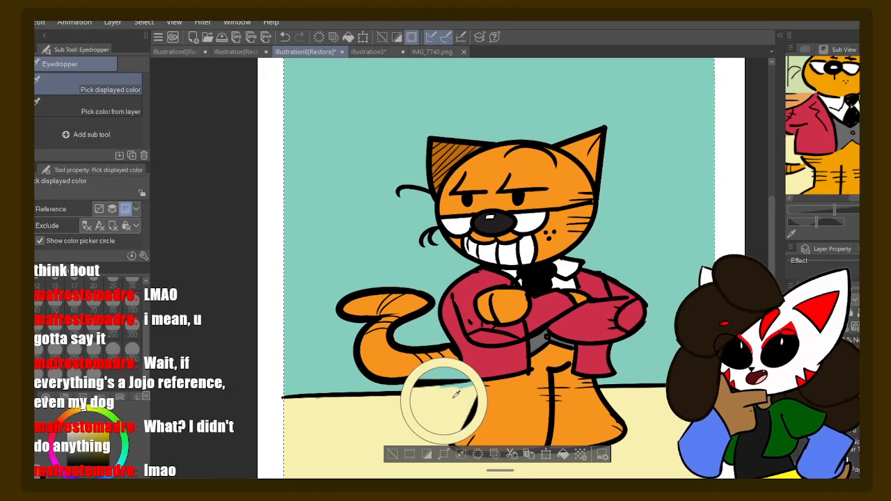
pyautogui.hotkey('ctrl', 's')
pyautogui.press('p')
pyautogui.moveTo(464, 394); pyautogui.dragTo(448, 397)
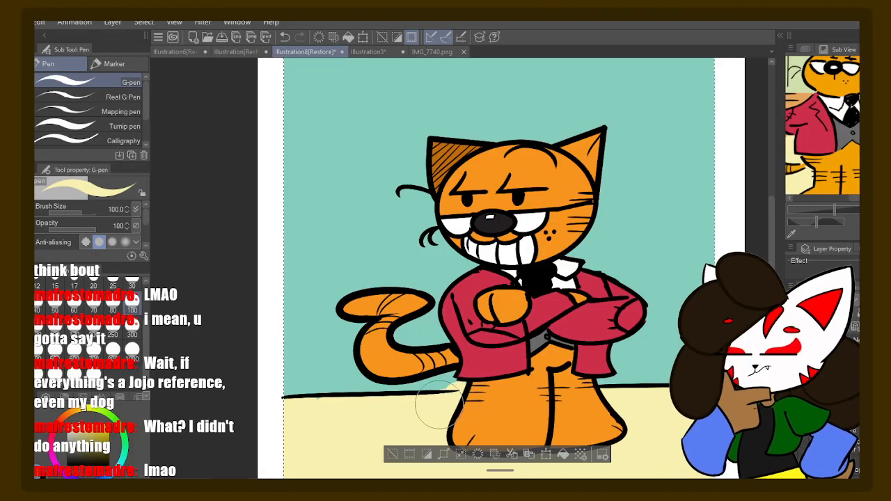
# - Erase the cream overspill above the ground line beside the jacket's hem with the Hard eraser at size 17
pyautogui.press('e')
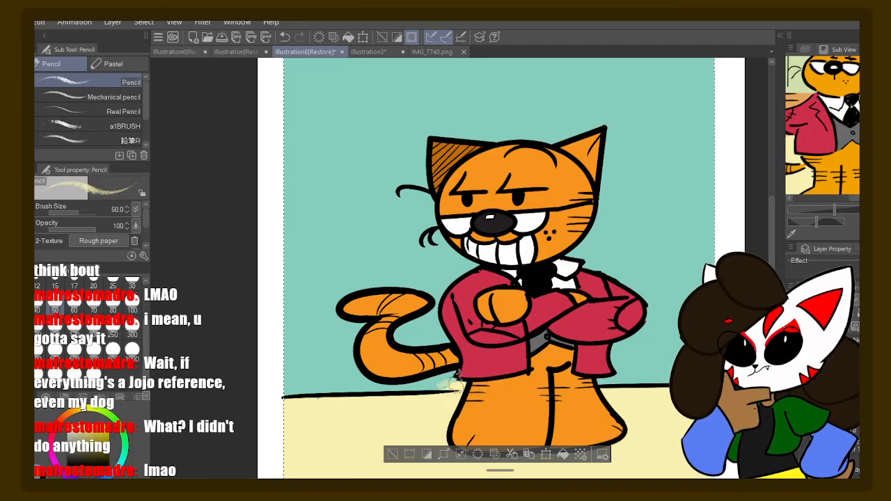
pyautogui.moveTo(450, 385)
pyautogui.mouseDown()
pyautogui.moveTo(429, 378)
pyautogui.moveTo(444, 372)
pyautogui.moveTo(460, 373)
pyautogui.moveTo(439, 379)
pyautogui.moveTo(461, 381)
pyautogui.mouseUp()
pyautogui.moveTo(479, 335)
pyautogui.mouseDown()
pyautogui.moveTo(396, 351)
pyautogui.moveTo(460, 377)
pyautogui.moveTo(471, 363)
pyautogui.moveTo(470, 373)
pyautogui.mouseUp()
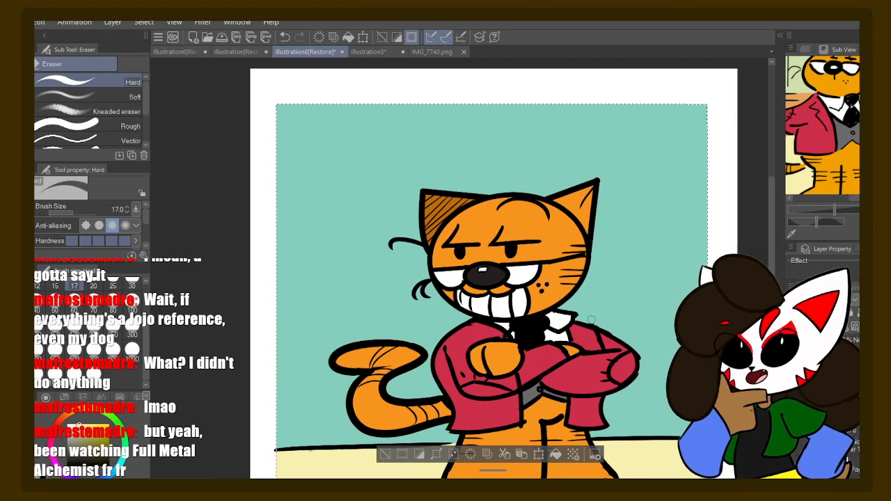
pyautogui.moveTo(598, 396); pyautogui.dragTo(600, 306)
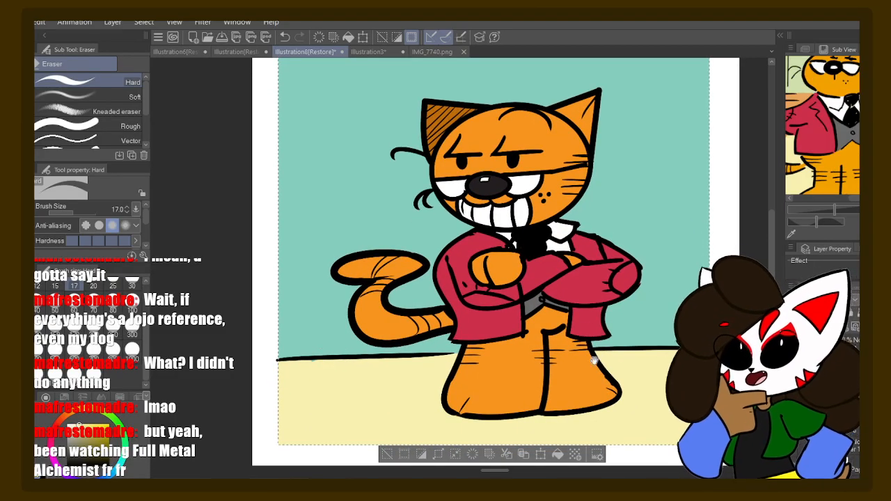
# - Sample the floor's cream for the G-pen and zoom the reference picture out to show the background around the cat
pyautogui.press('i')
pyautogui.click(365, 377)
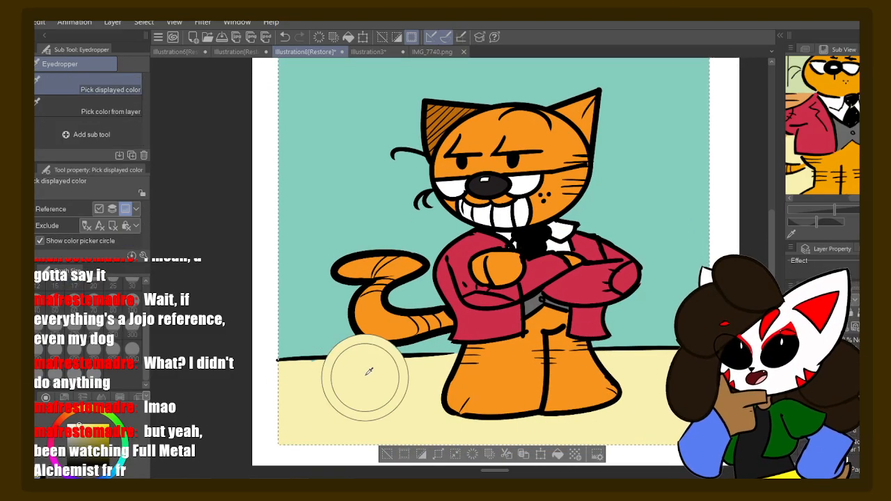
pyautogui.press('p')
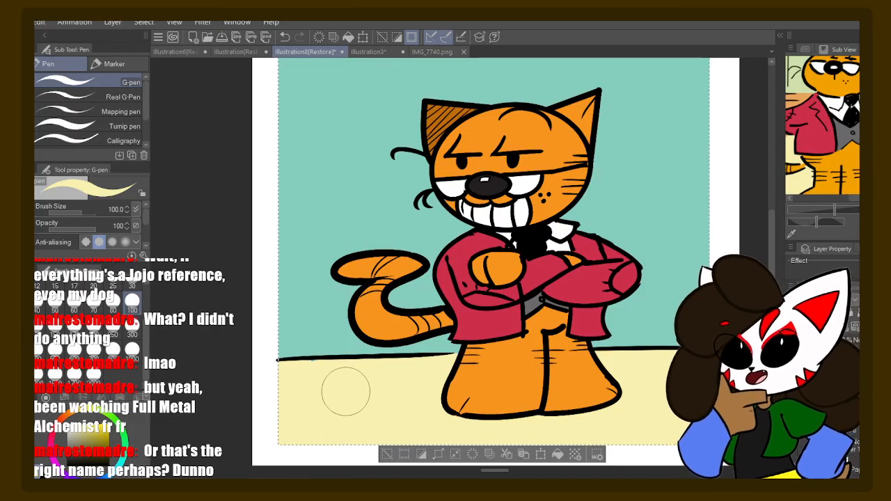
pyautogui.moveTo(452, 261); pyautogui.dragTo(410, 325)
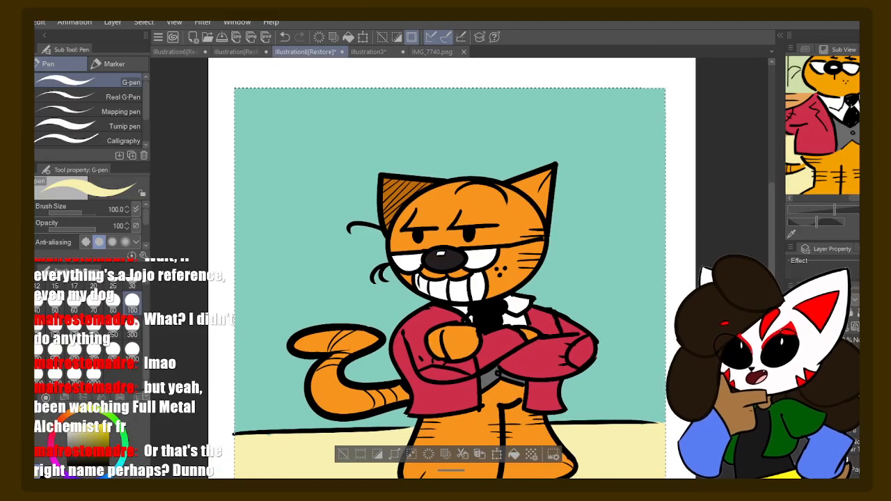
pyautogui.moveTo(834, 211); pyautogui.dragTo(828, 213)
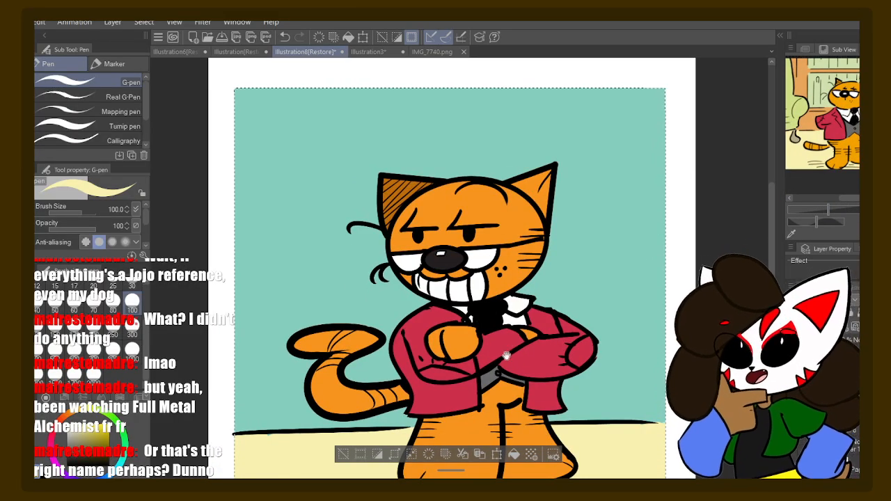
pyautogui.moveTo(515, 391); pyautogui.dragTo(548, 313)
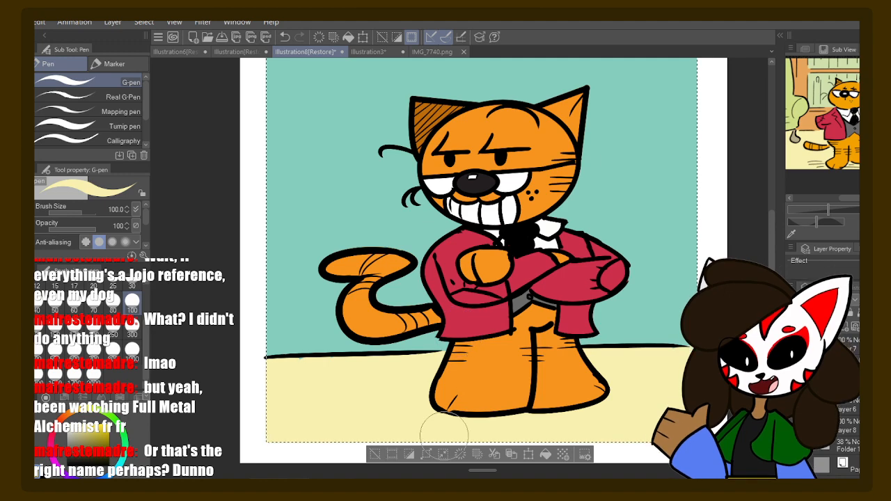
pyautogui.moveTo(450, 379); pyautogui.dragTo(467, 344)
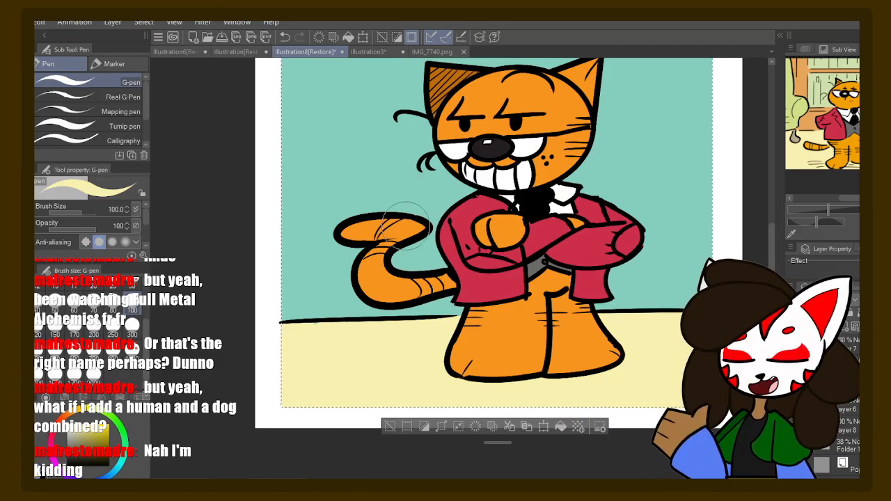
# - Clear the selection around the teal wall and cream floor, with the whole illustration in view
pyautogui.moveTo(534, 308)
pyautogui.mouseDown()
pyautogui.moveTo(504, 337)
pyautogui.moveTo(485, 318)
pyautogui.moveTo(480, 325)
pyautogui.mouseUp()
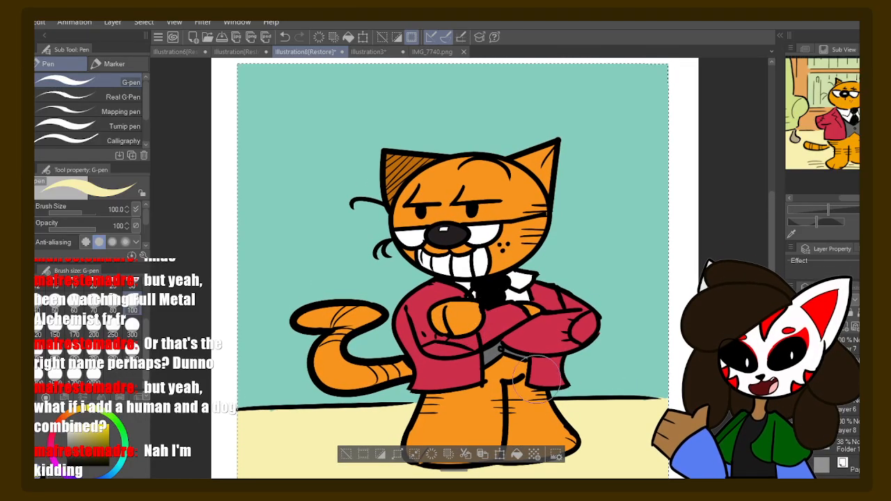
pyautogui.moveTo(506, 398); pyautogui.dragTo(508, 375)
pyautogui.scroll(-1, 507, 376)
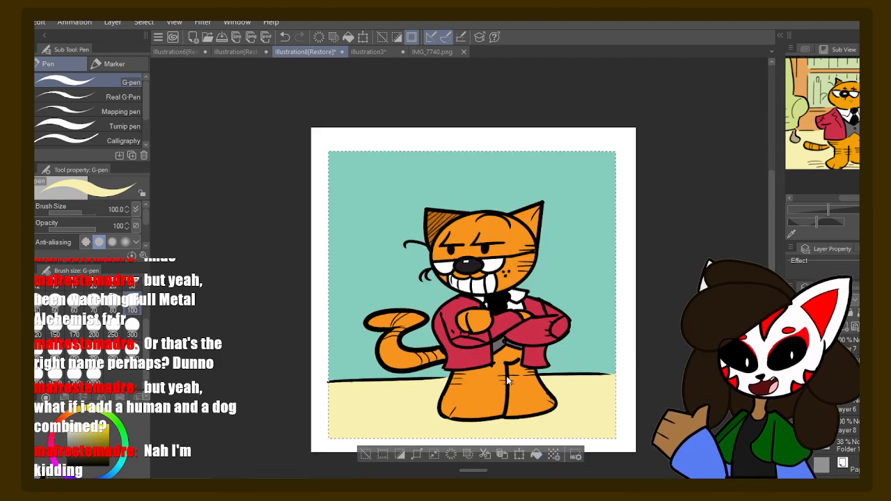
pyautogui.moveTo(478, 322); pyautogui.dragTo(486, 294)
pyautogui.click(375, 429)
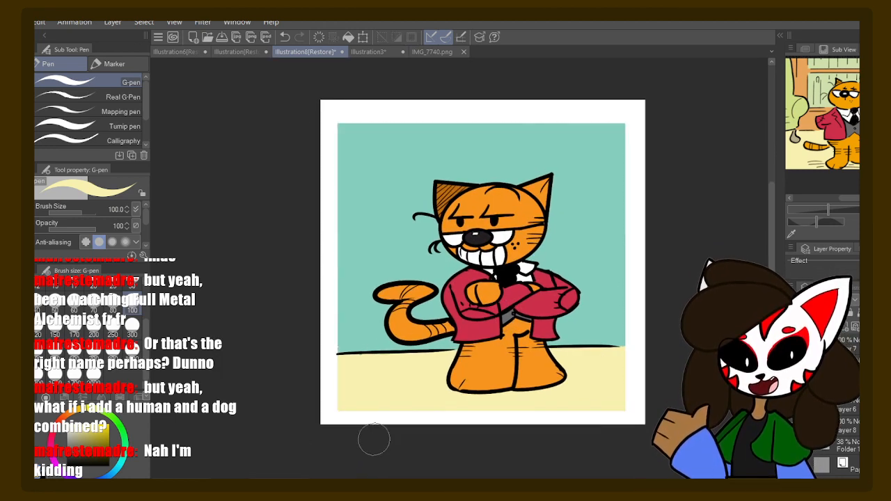
# - Paste The Firey Kitsune logo into the cat illustration, shrink it and place it over the lower-left part of the floor
pyautogui.moveTo(416, 303); pyautogui.dragTo(396, 335)
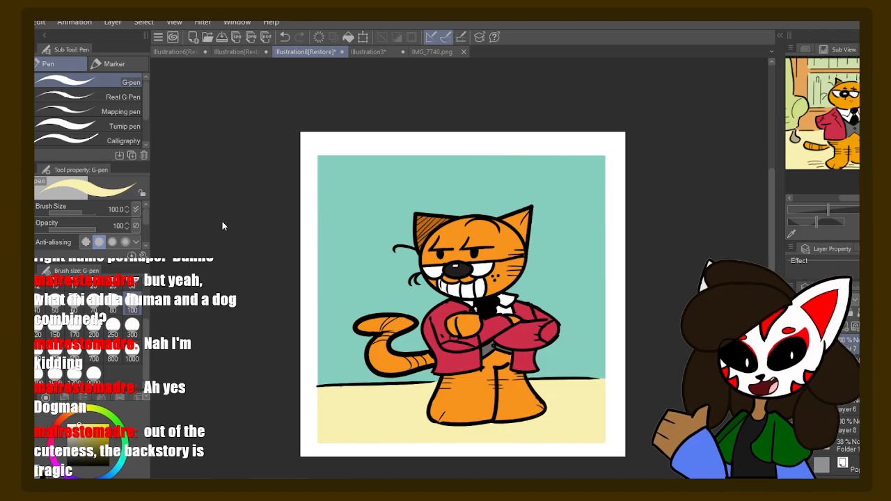
pyautogui.hotkey('ctrl', 'v')
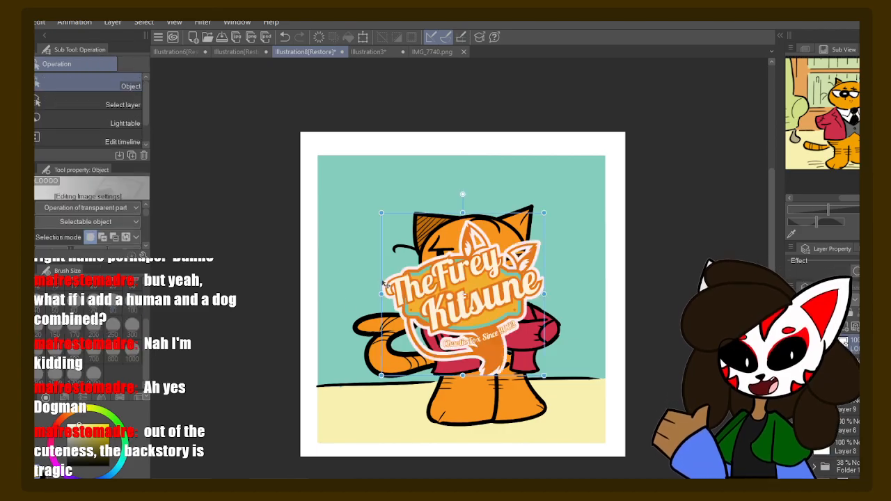
pyautogui.moveTo(544, 210); pyautogui.dragTo(492, 265)
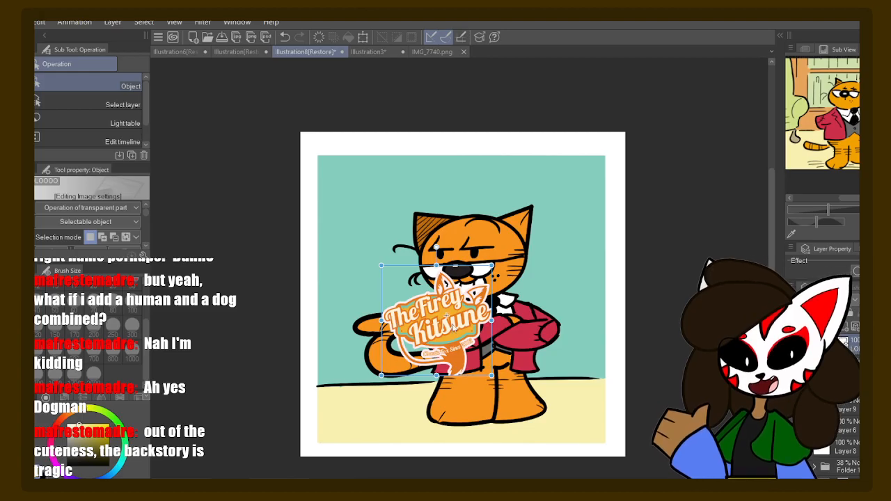
pyautogui.moveTo(469, 323); pyautogui.dragTo(389, 412)
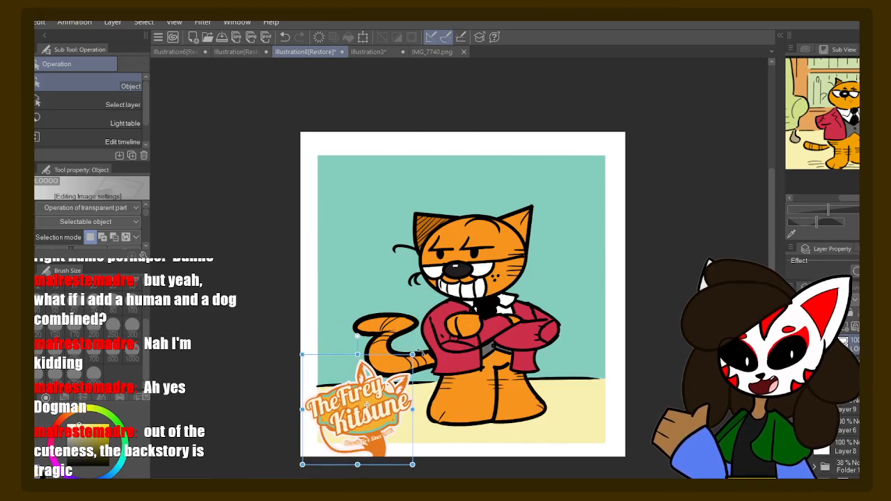
pyautogui.moveTo(413, 355); pyautogui.dragTo(395, 371)
pyautogui.moveTo(335, 442); pyautogui.dragTo(341, 437)
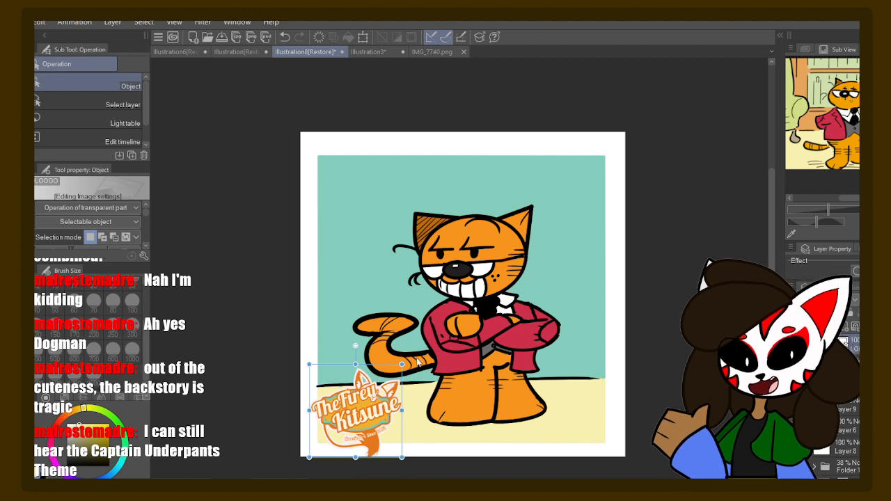
pyautogui.moveTo(401, 364)
pyautogui.mouseDown()
pyautogui.moveTo(395, 370)
pyautogui.moveTo(400, 366)
pyautogui.mouseUp()
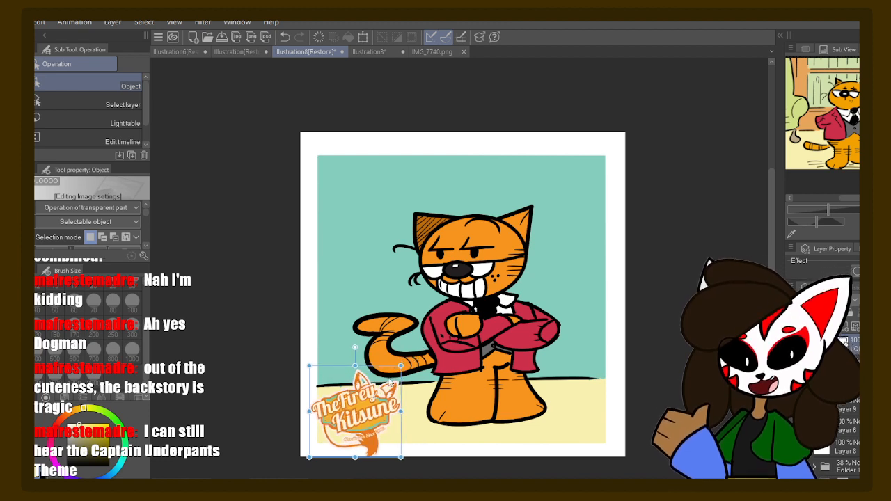
pyautogui.moveTo(358, 421); pyautogui.dragTo(372, 414)
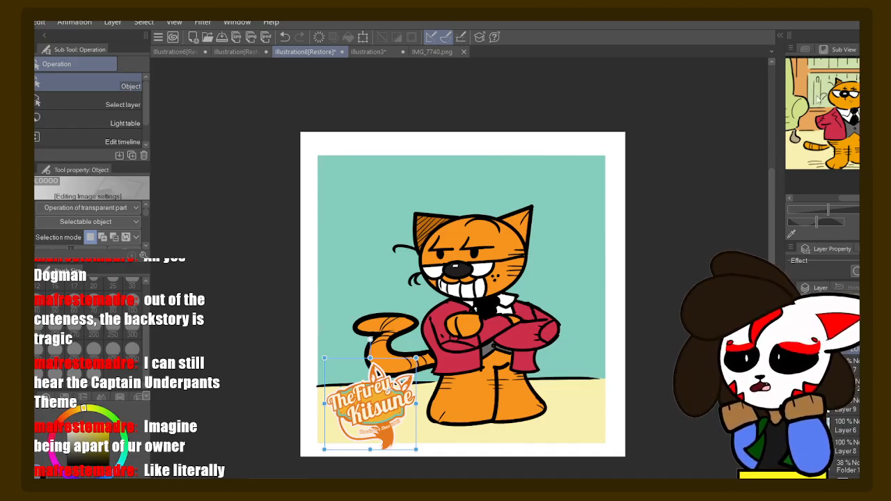
# - Compare several blending modes on the logo layer and choose a darkening one that blends it into the floor and tail
pyautogui.click(820, 149)
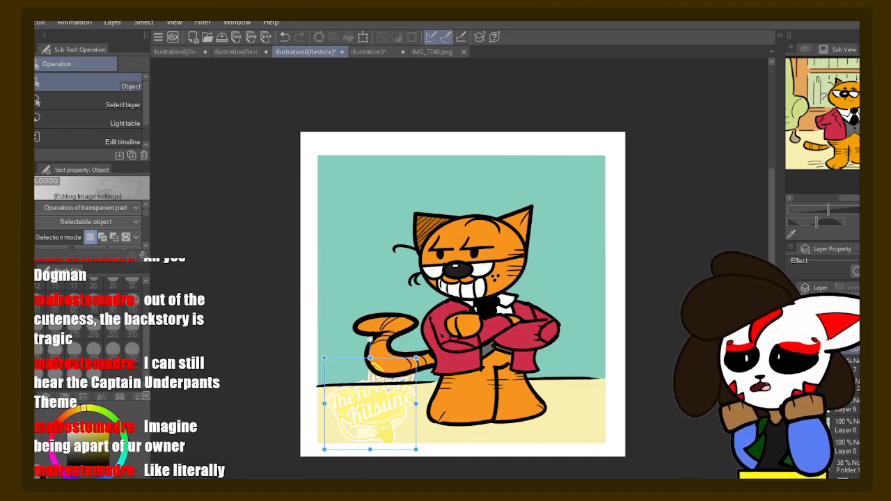
pyautogui.click(821, 38)
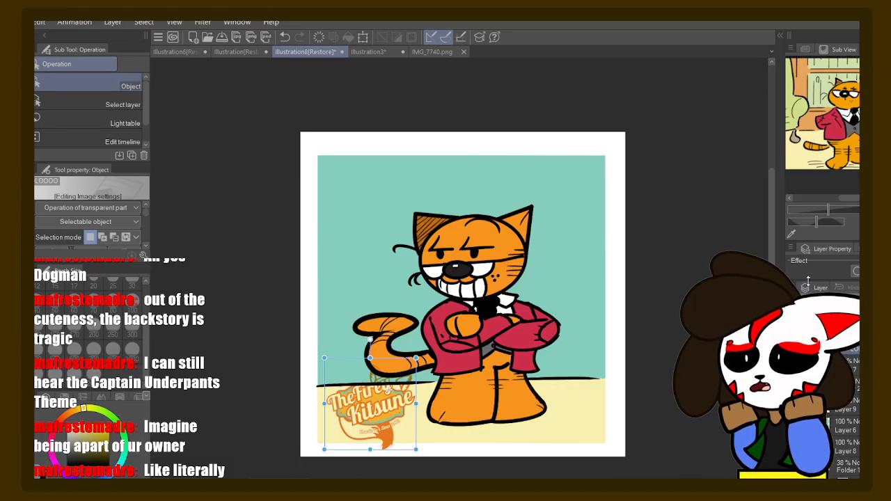
pyautogui.click(830, 32)
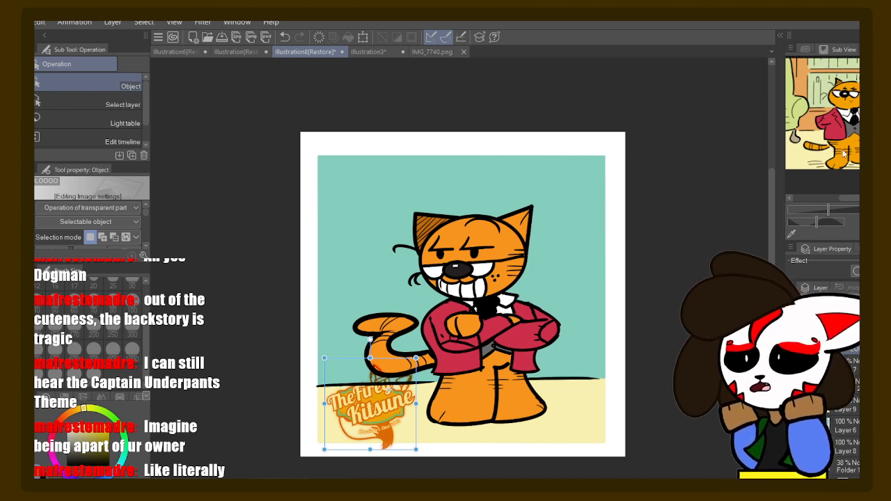
pyautogui.click(804, 162)
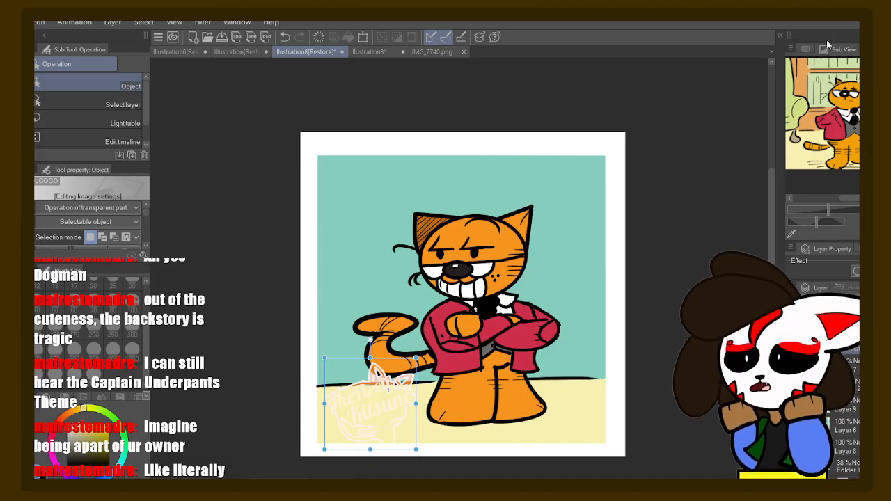
pyautogui.click(822, 167)
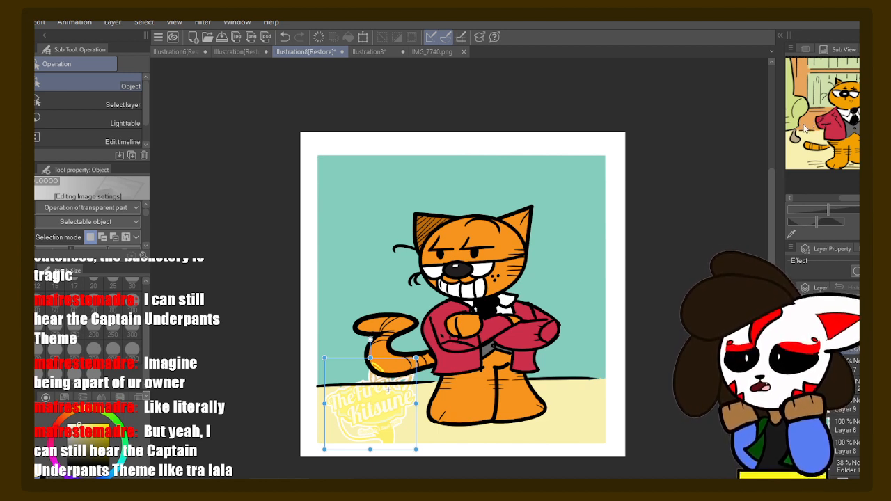
pyautogui.click(822, 34)
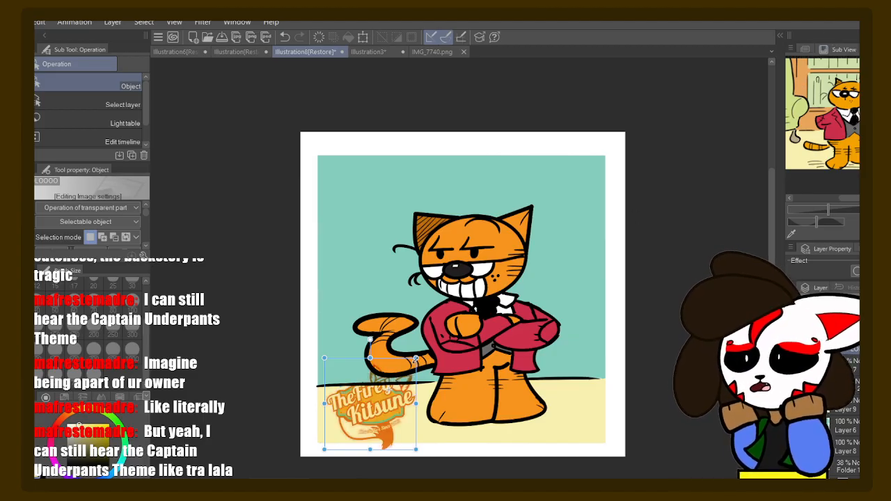
# - Enlarge the logo slightly, shift it toward the artwork's lower-left corner and lower its layer opacity to a faint watermark
pyautogui.moveTo(415, 358); pyautogui.dragTo(431, 346)
pyautogui.moveTo(391, 410); pyautogui.dragTo(382, 411)
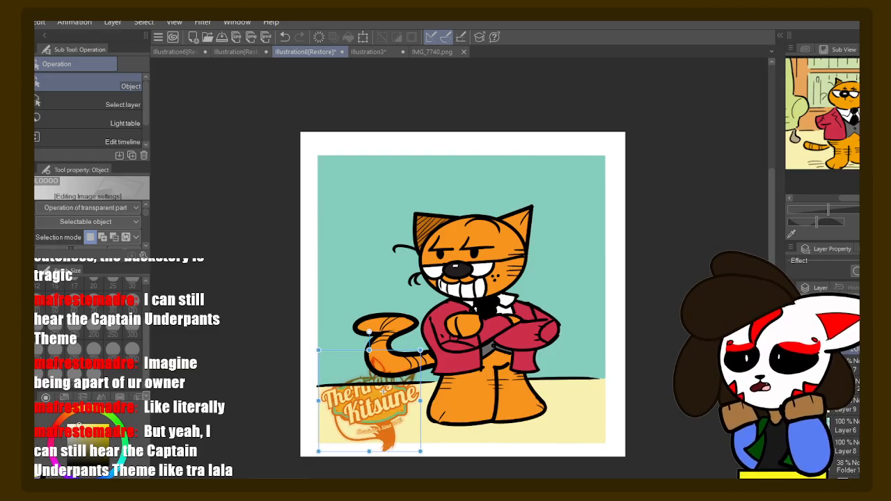
pyautogui.moveTo(855, 302); pyautogui.dragTo(832, 302)
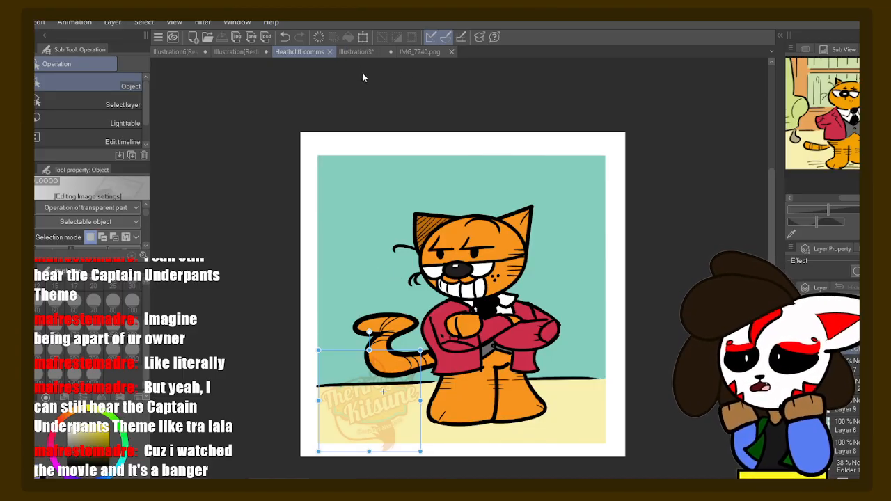
# - Close the IMG_7740.png document and return to the Heathcliff comms illustration
pyautogui.click(362, 52)
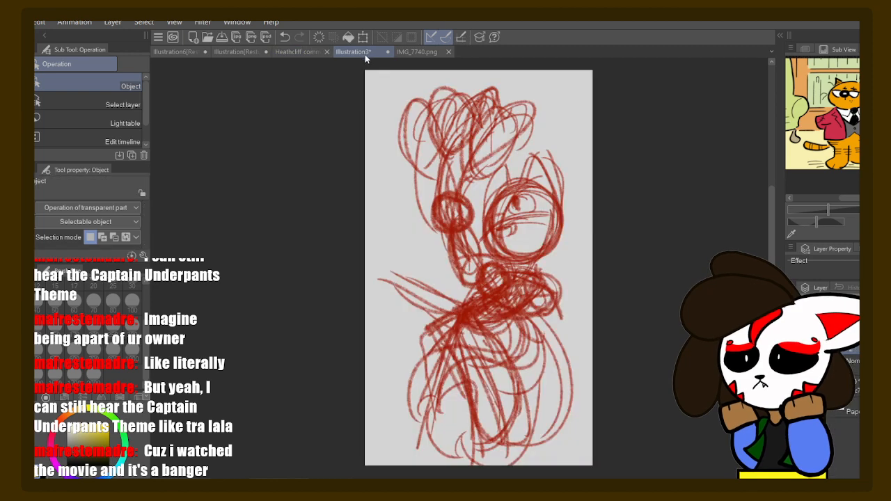
pyautogui.click(448, 52)
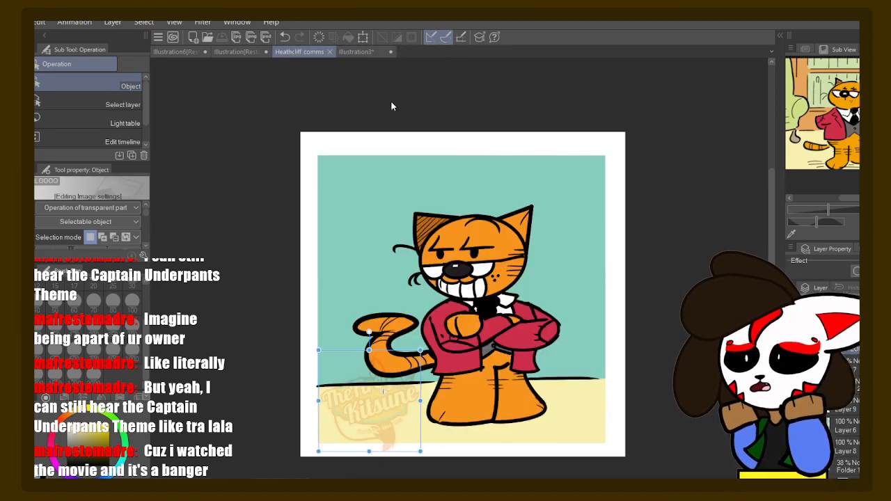
pyautogui.scroll(-1, 391, 100)
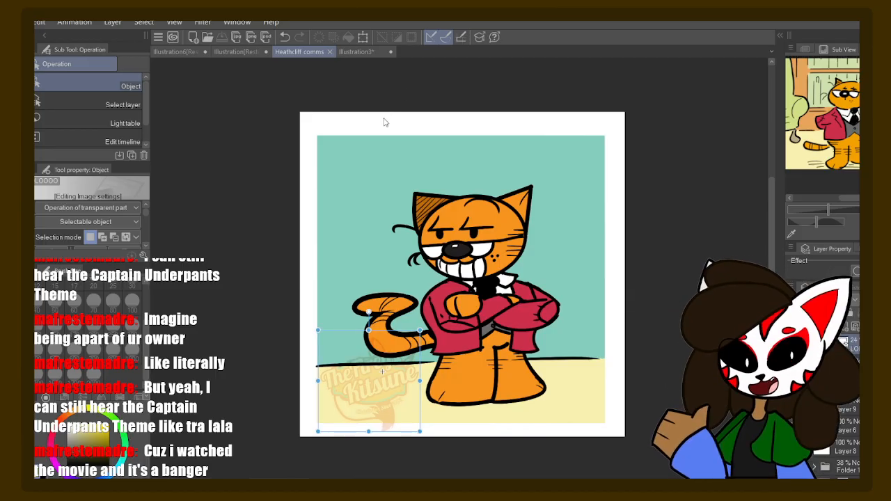
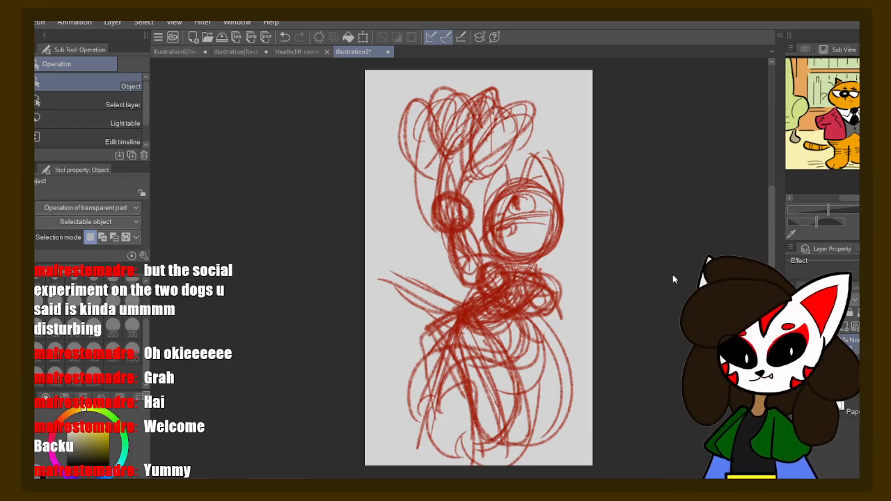
# - Set up the Pencil brush in orange at size 20 for refining the head of the red character sketch
pyautogui.scroll(2, 676, 274)
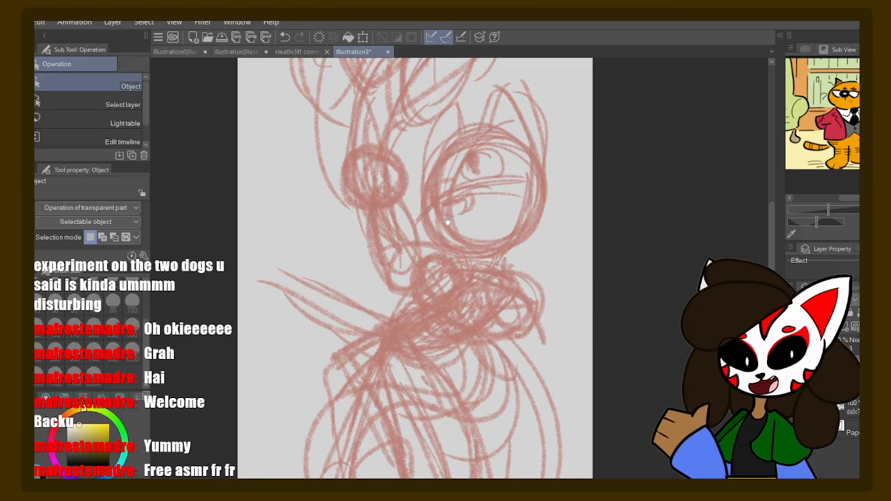
pyautogui.moveTo(458, 194); pyautogui.dragTo(497, 222)
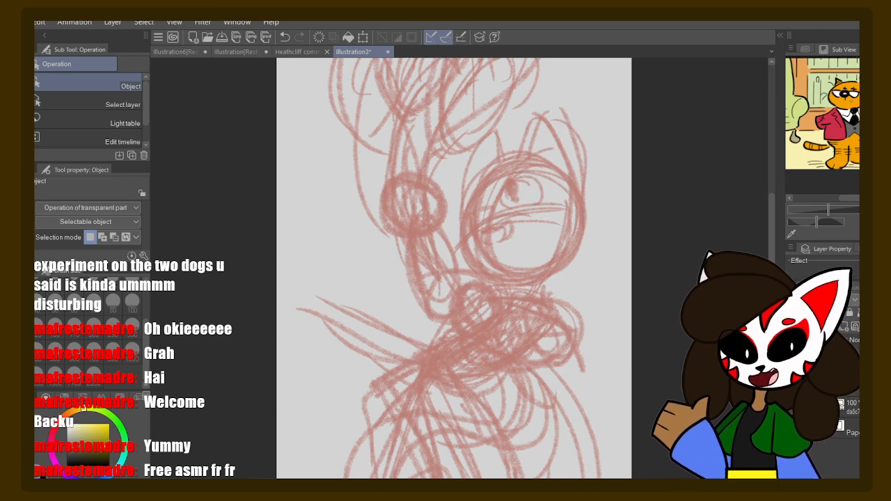
pyautogui.click(72, 411)
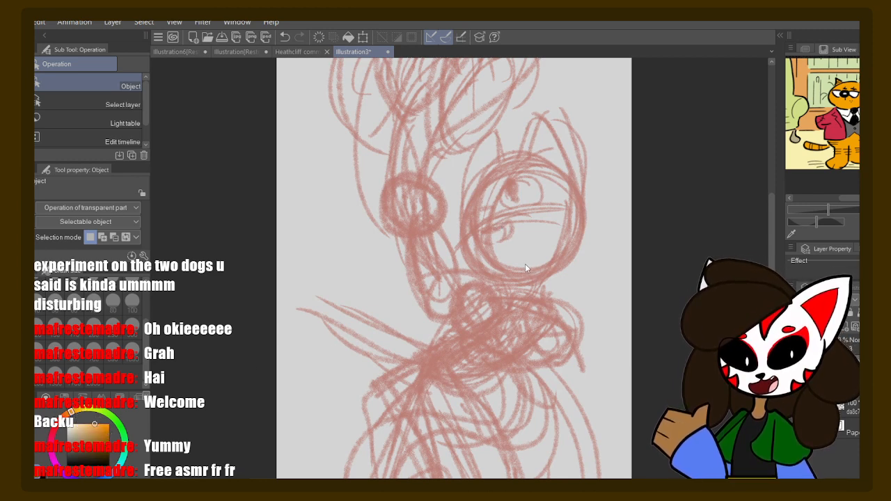
pyautogui.scroll(2, 446, 300)
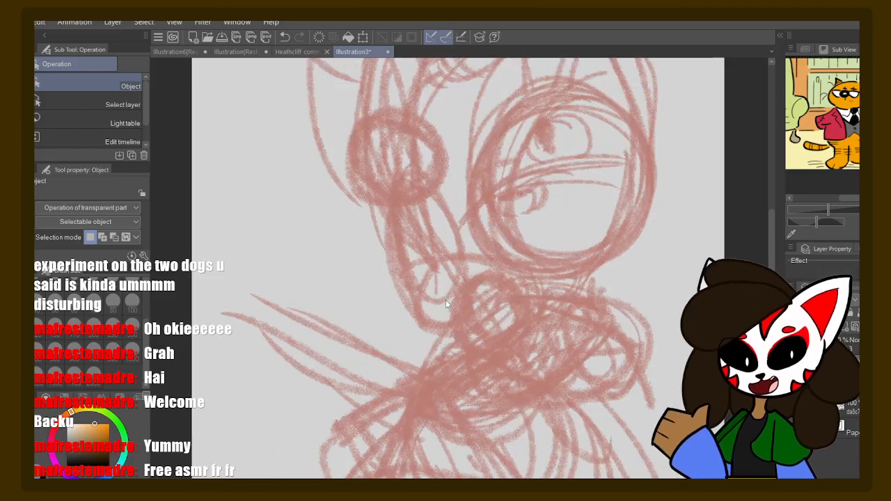
pyautogui.press('p')
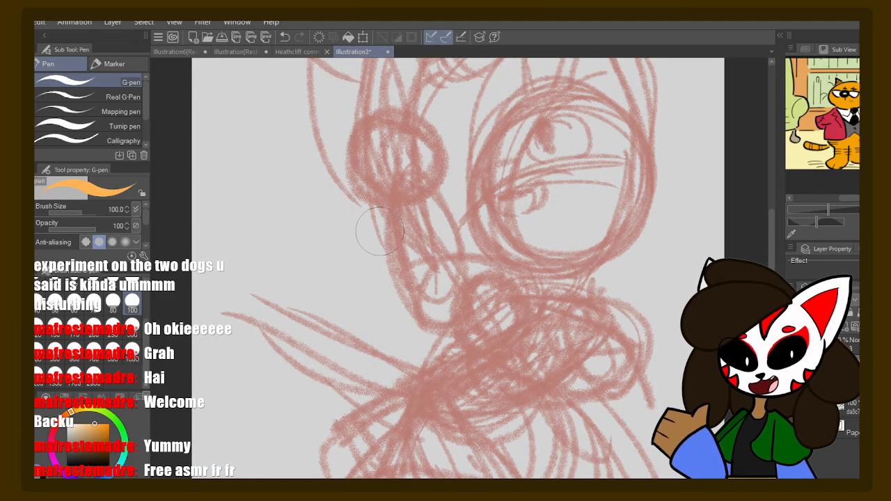
pyautogui.press('p')
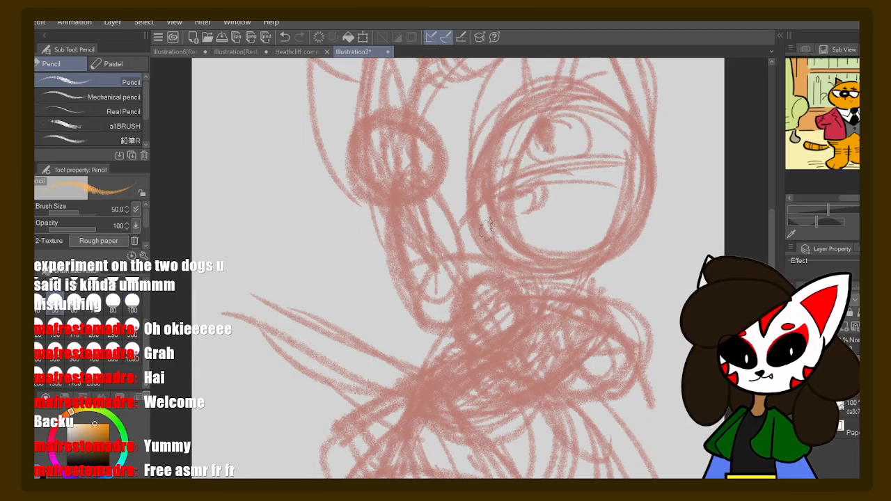
pyautogui.moveTo(592, 223)
pyautogui.mouseDown()
pyautogui.moveTo(432, 268)
pyautogui.moveTo(459, 264)
pyautogui.moveTo(466, 244)
pyautogui.mouseUp()
pyautogui.moveTo(405, 225); pyautogui.dragTo(454, 226)
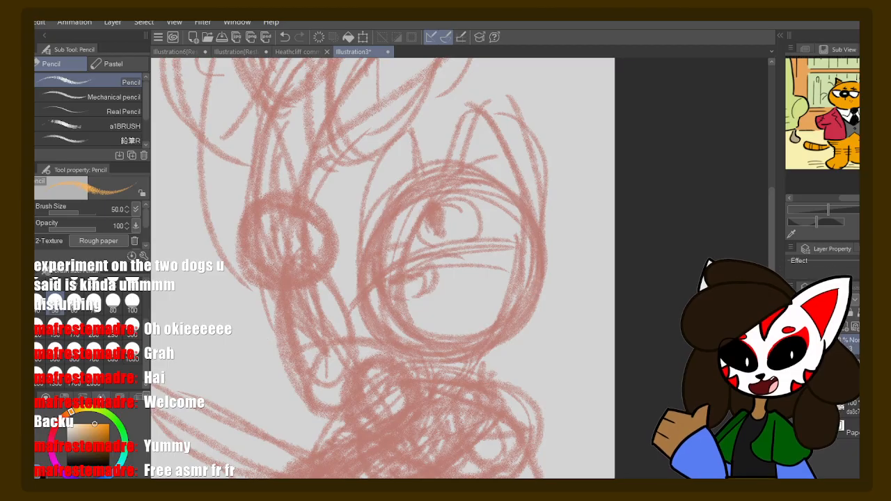
pyautogui.scroll(5, 91, 334)
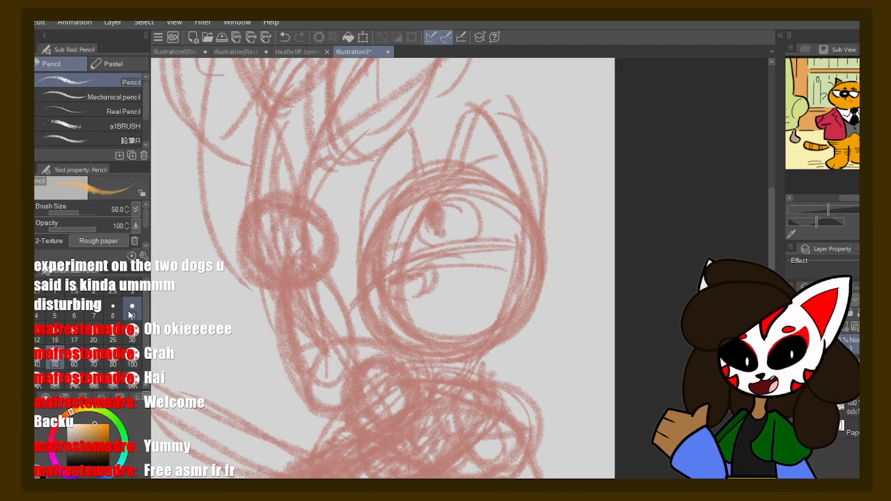
pyautogui.click(93, 340)
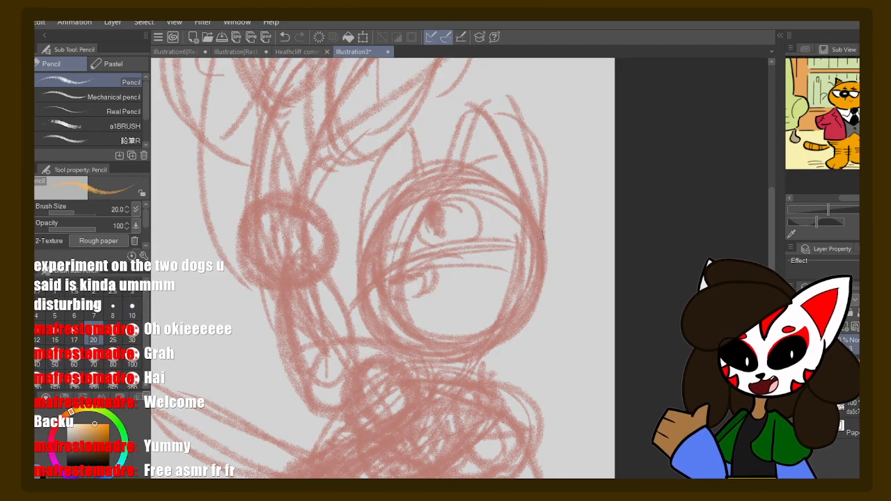
pyautogui.moveTo(534, 235); pyautogui.dragTo(558, 224)
pyautogui.moveTo(512, 177); pyautogui.dragTo(402, 299)
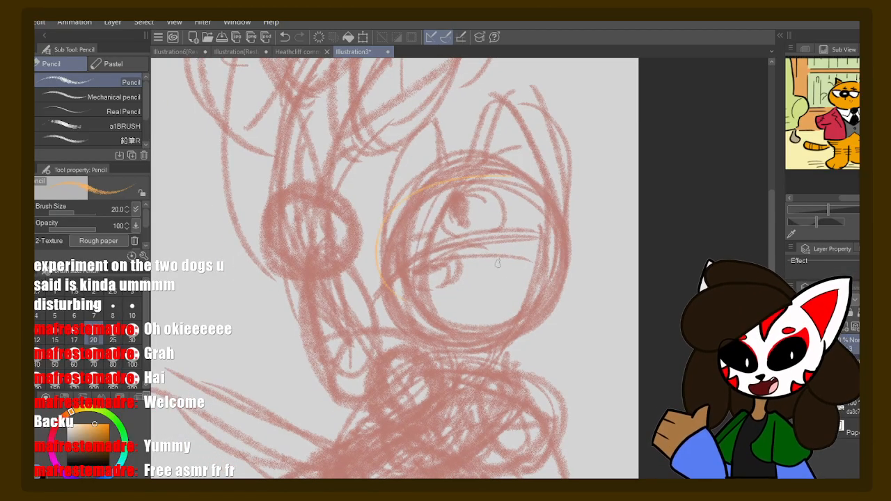
pyautogui.hotkey('ctrl', 'z')
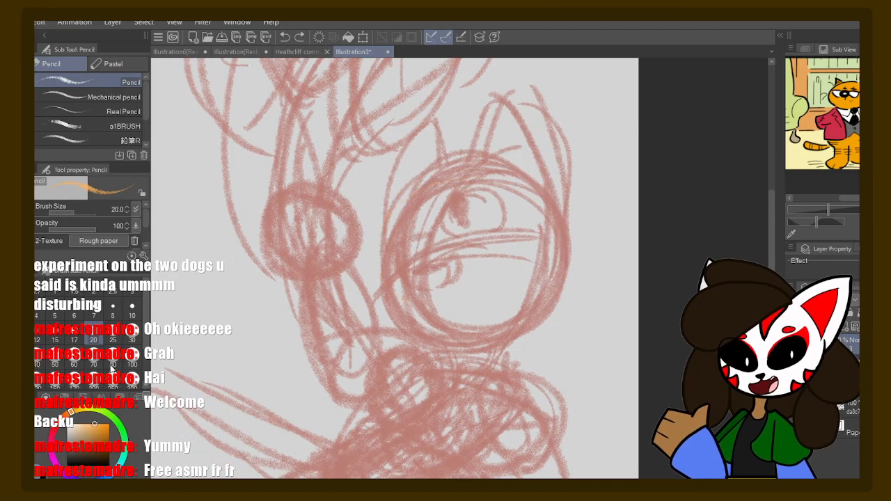
# - Choose a more saturated orange and sketch the round head and its right ear over the faded red guide
pyautogui.click(108, 424)
pyautogui.moveTo(505, 182)
pyautogui.mouseDown()
pyautogui.moveTo(406, 278)
pyautogui.moveTo(456, 323)
pyautogui.moveTo(471, 179)
pyautogui.moveTo(563, 272)
pyautogui.moveTo(373, 247)
pyautogui.moveTo(513, 179)
pyautogui.moveTo(452, 369)
pyautogui.moveTo(417, 195)
pyautogui.moveTo(561, 274)
pyautogui.moveTo(421, 326)
pyautogui.moveTo(448, 179)
pyautogui.moveTo(545, 209)
pyautogui.moveTo(510, 326)
pyautogui.moveTo(383, 284)
pyautogui.moveTo(466, 171)
pyautogui.moveTo(549, 215)
pyautogui.moveTo(493, 339)
pyautogui.moveTo(410, 295)
pyautogui.moveTo(485, 168)
pyautogui.moveTo(555, 231)
pyautogui.moveTo(457, 317)
pyautogui.moveTo(381, 258)
pyautogui.mouseUp()
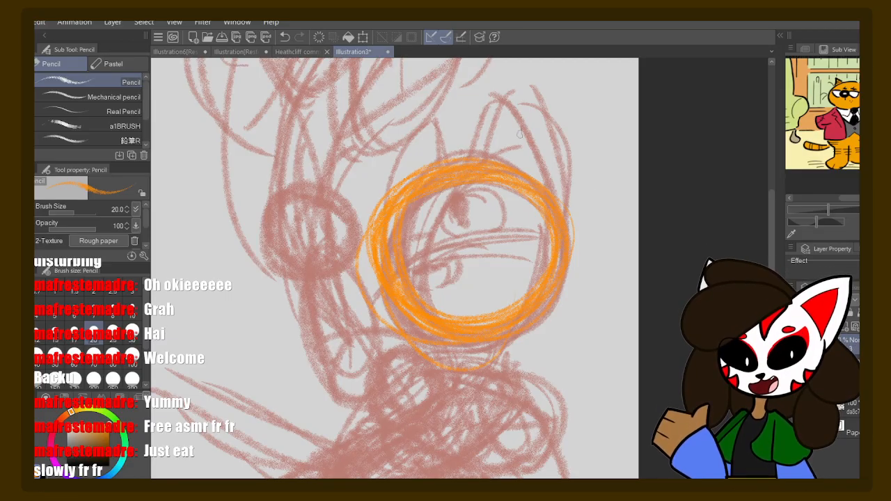
pyautogui.moveTo(503, 104); pyautogui.dragTo(558, 178)
pyautogui.moveTo(541, 144); pyautogui.dragTo(574, 229)
pyautogui.moveTo(570, 186); pyautogui.dragTo(567, 240)
pyautogui.moveTo(568, 172); pyautogui.dragTo(572, 252)
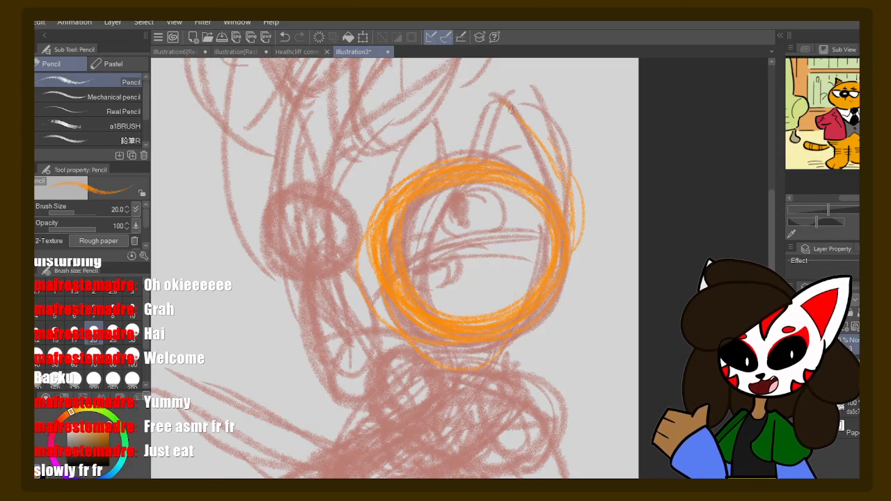
pyautogui.moveTo(500, 102)
pyautogui.mouseDown()
pyautogui.moveTo(469, 149)
pyautogui.moveTo(479, 118)
pyautogui.mouseUp()
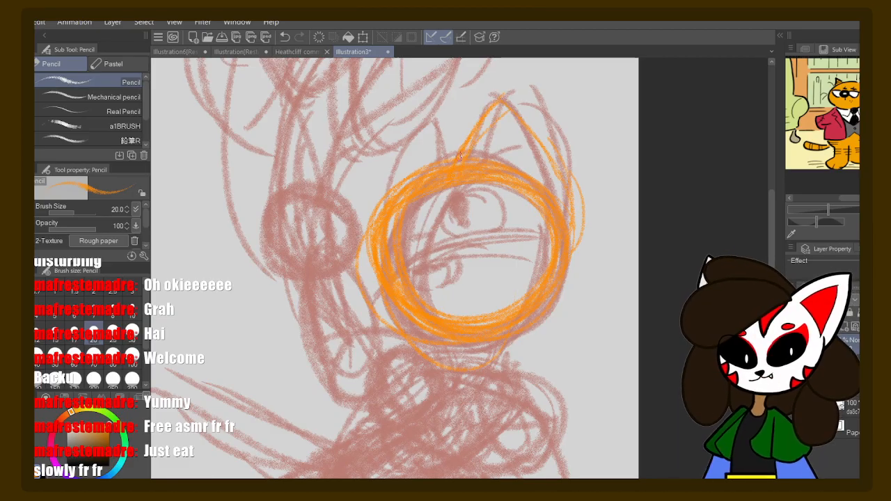
# - Sketch the left ear, thicken the head's left side, add a tuft on the right cheek and reinforce the right ear
pyautogui.moveTo(452, 168)
pyautogui.mouseDown()
pyautogui.moveTo(431, 128)
pyautogui.moveTo(382, 151)
pyautogui.moveTo(422, 118)
pyautogui.moveTo(387, 209)
pyautogui.moveTo(385, 266)
pyautogui.mouseUp()
pyautogui.moveTo(373, 216)
pyautogui.mouseDown()
pyautogui.moveTo(394, 157)
pyautogui.moveTo(376, 282)
pyautogui.moveTo(382, 315)
pyautogui.moveTo(430, 352)
pyautogui.mouseUp()
pyautogui.moveTo(540, 324); pyautogui.dragTo(568, 306)
pyautogui.moveTo(561, 314); pyautogui.dragTo(530, 330)
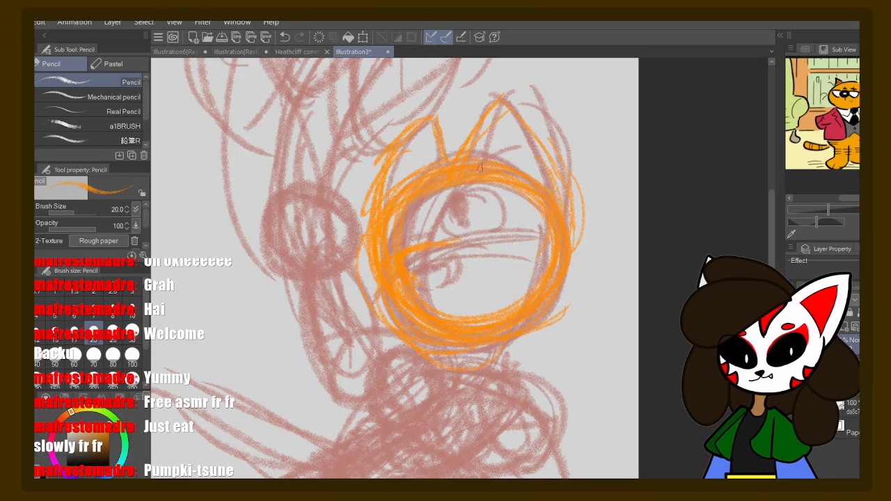
pyautogui.moveTo(479, 168)
pyautogui.mouseDown()
pyautogui.moveTo(474, 139)
pyautogui.moveTo(547, 154)
pyautogui.mouseUp()
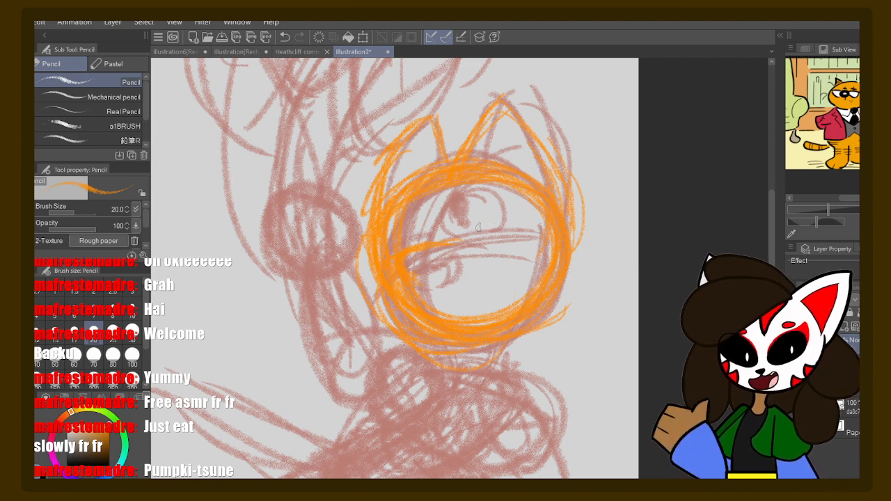
# - Sketch the neck and the slanted torso below the head in orange over the red guide
pyautogui.moveTo(489, 268); pyautogui.dragTo(503, 224)
pyautogui.moveTo(482, 252)
pyautogui.mouseDown()
pyautogui.moveTo(483, 209)
pyautogui.moveTo(505, 201)
pyautogui.moveTo(362, 306)
pyautogui.mouseUp()
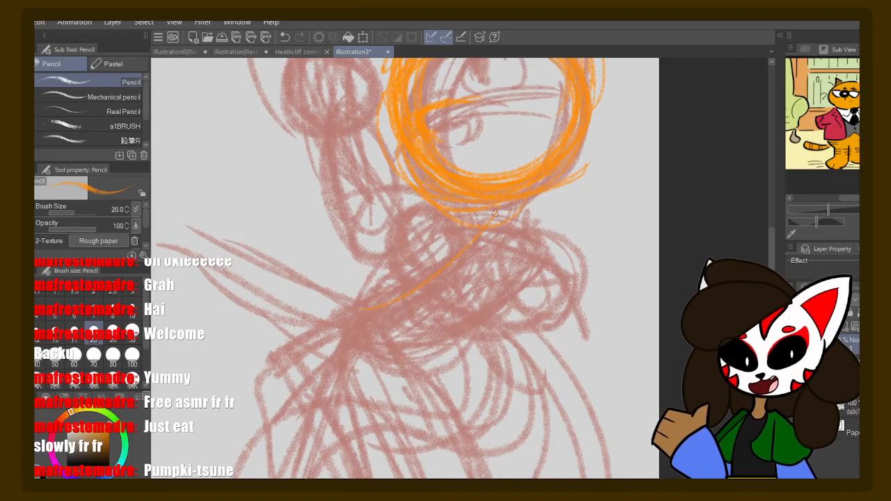
pyautogui.moveTo(473, 224); pyautogui.dragTo(541, 206)
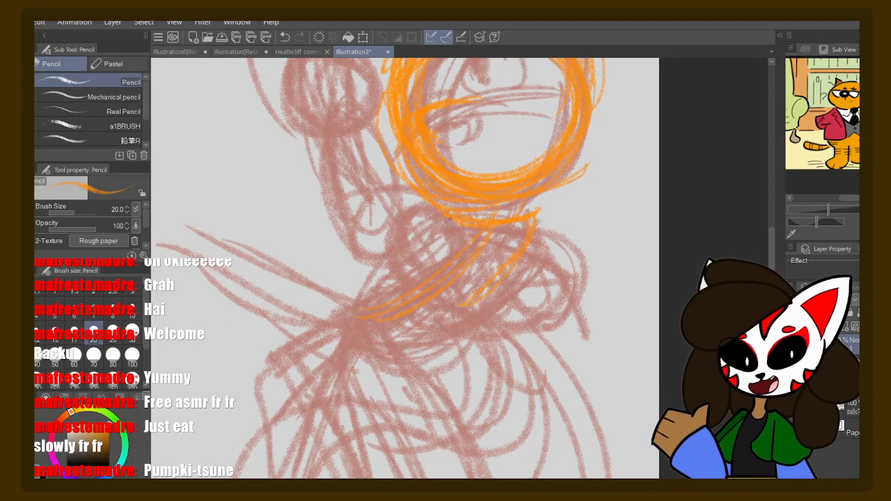
pyautogui.moveTo(445, 233); pyautogui.dragTo(384, 282)
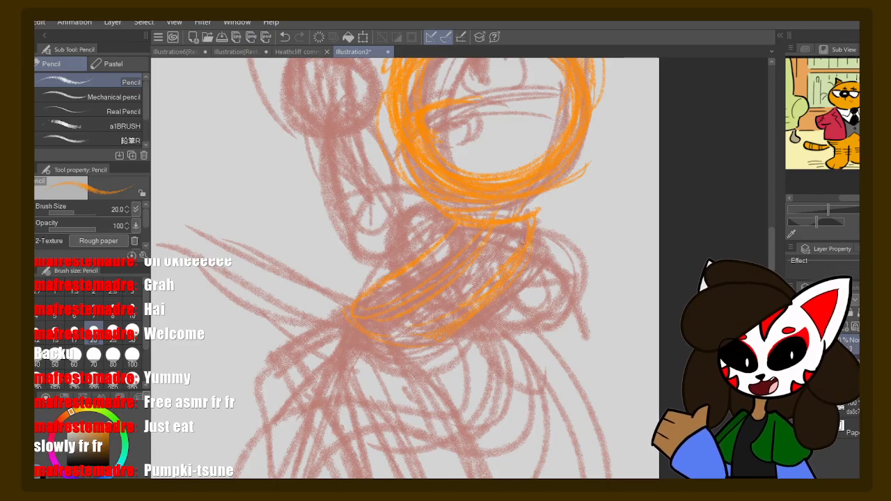
pyautogui.moveTo(441, 320); pyautogui.dragTo(492, 235)
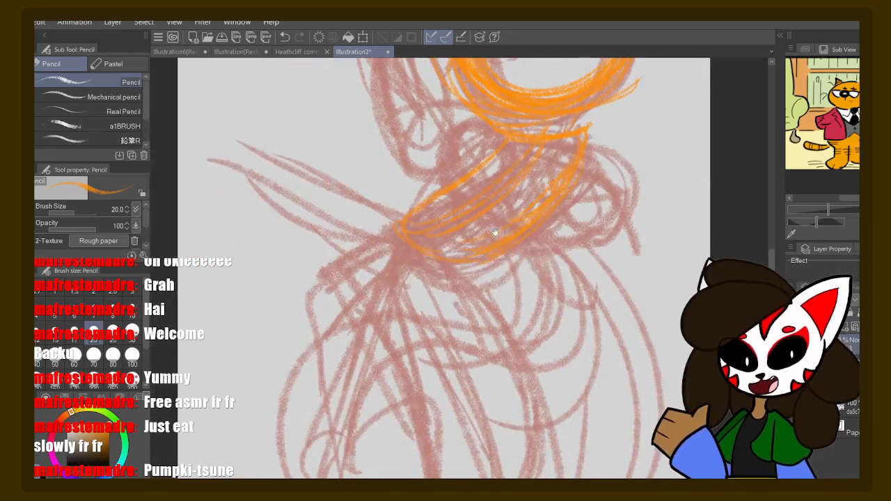
pyautogui.moveTo(458, 209); pyautogui.dragTo(433, 225)
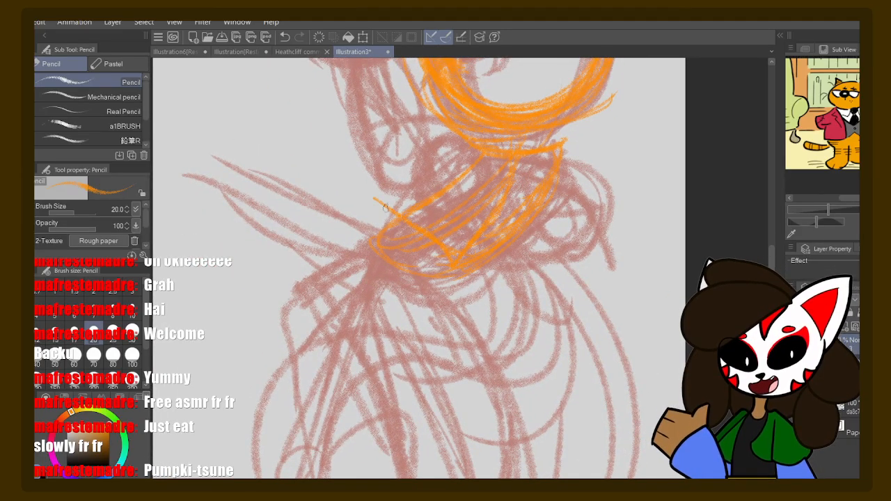
# - Outline the hip at the torso's lower end and rough in the long right-hand leg with its rounded end
pyautogui.moveTo(372, 200); pyautogui.dragTo(369, 257)
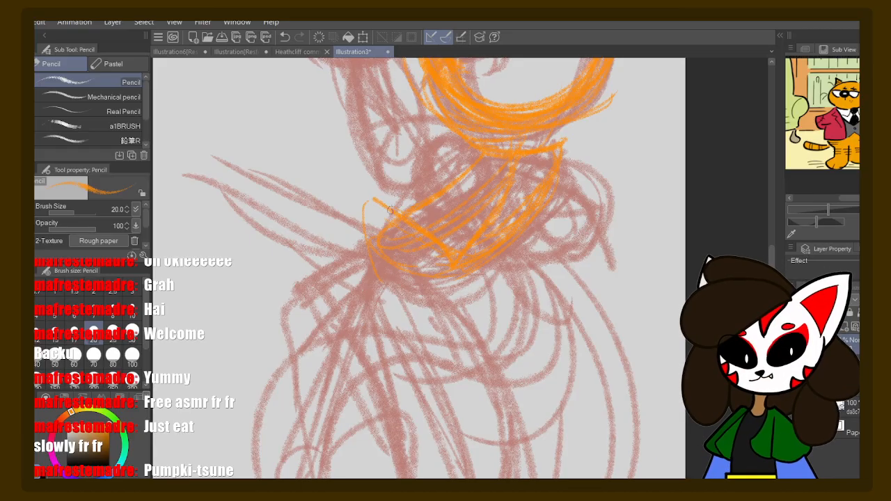
pyautogui.moveTo(372, 203)
pyautogui.mouseDown()
pyautogui.moveTo(393, 318)
pyautogui.moveTo(374, 287)
pyautogui.moveTo(420, 400)
pyautogui.mouseUp()
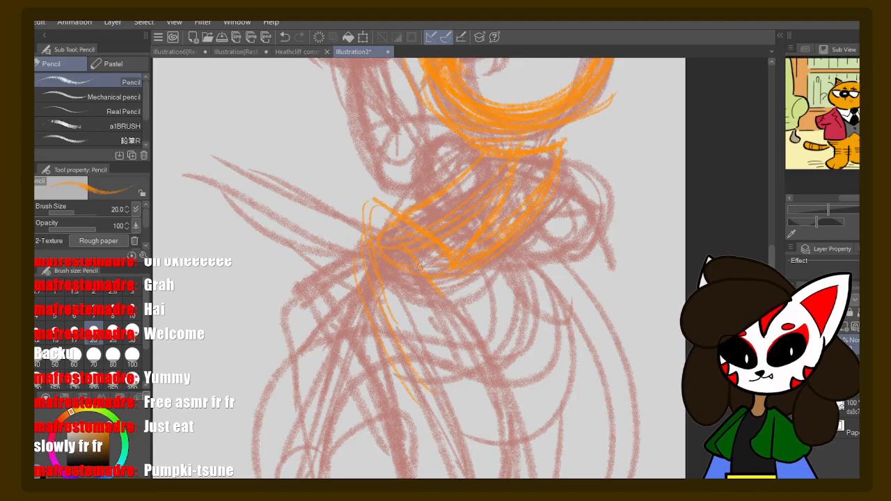
pyautogui.moveTo(439, 280); pyautogui.dragTo(482, 355)
pyautogui.moveTo(460, 301)
pyautogui.mouseDown()
pyautogui.moveTo(517, 382)
pyautogui.moveTo(455, 205)
pyautogui.mouseUp()
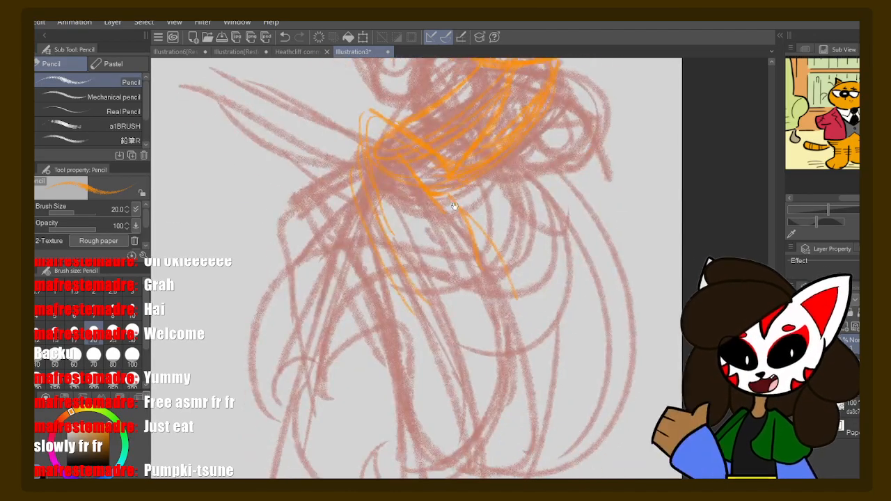
pyautogui.moveTo(393, 256); pyautogui.dragTo(437, 379)
pyautogui.moveTo(421, 325)
pyautogui.mouseDown()
pyautogui.moveTo(460, 415)
pyautogui.moveTo(525, 355)
pyautogui.mouseUp()
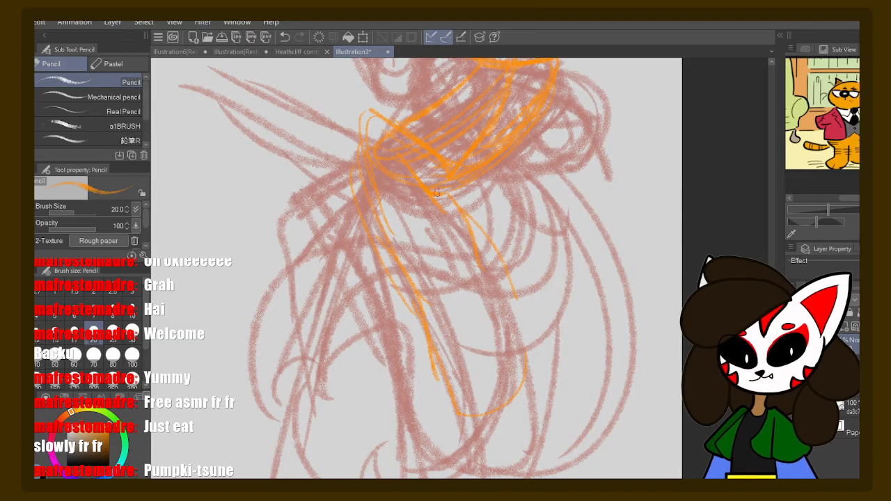
pyautogui.moveTo(429, 194)
pyautogui.mouseDown()
pyautogui.moveTo(539, 319)
pyautogui.moveTo(517, 290)
pyautogui.moveTo(535, 325)
pyautogui.moveTo(487, 393)
pyautogui.mouseUp()
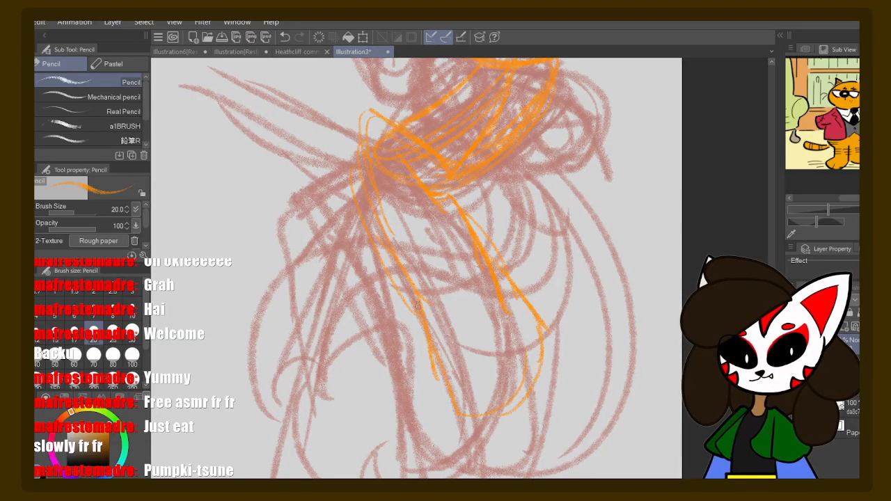
# - Reshape the rounded lower end of the right-hand leg and reinforce both of its side edges
pyautogui.moveTo(417, 305); pyautogui.dragTo(459, 380)
pyautogui.moveTo(490, 425); pyautogui.dragTo(526, 399)
pyautogui.moveTo(522, 309)
pyautogui.mouseDown()
pyautogui.moveTo(535, 352)
pyautogui.moveTo(503, 410)
pyautogui.mouseUp()
pyautogui.moveTo(515, 394); pyautogui.dragTo(509, 299)
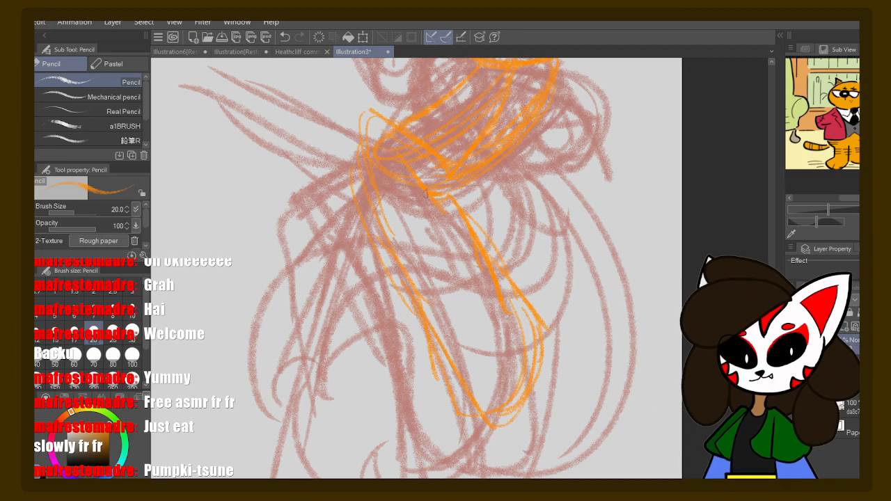
pyautogui.moveTo(426, 196)
pyautogui.mouseDown()
pyautogui.moveTo(457, 198)
pyautogui.moveTo(539, 333)
pyautogui.mouseUp()
pyautogui.moveTo(503, 277)
pyautogui.mouseDown()
pyautogui.moveTo(522, 310)
pyautogui.moveTo(532, 375)
pyautogui.mouseUp()
pyautogui.moveTo(429, 319); pyautogui.dragTo(482, 385)
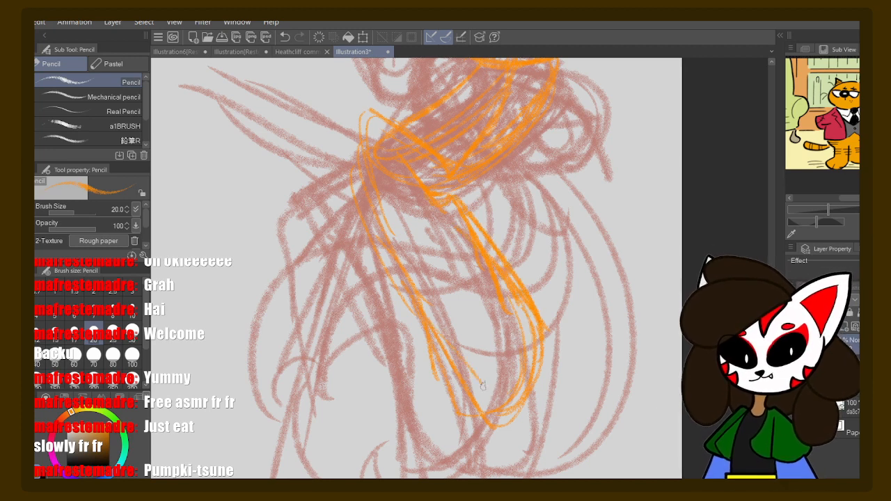
# - Sketch the outer edge of the left-hand leg with long strokes sweeping down and outward from the hip
pyautogui.moveTo(429, 207); pyautogui.dragTo(495, 290)
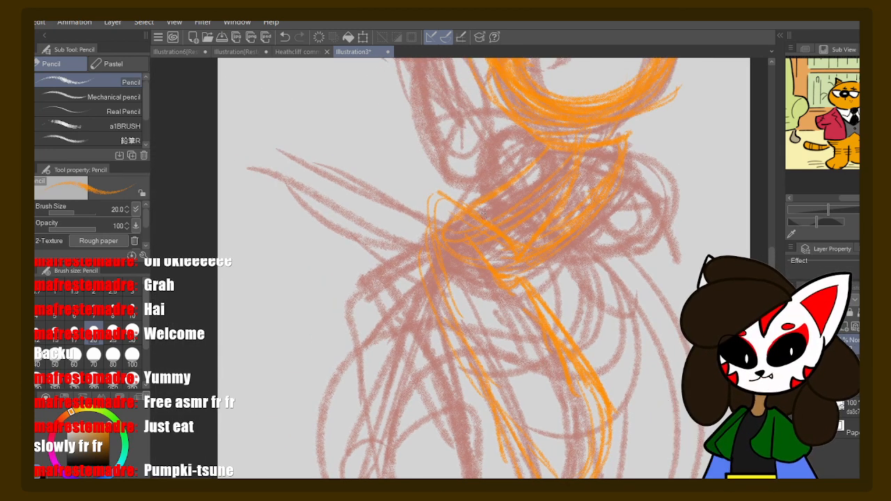
pyautogui.moveTo(423, 277); pyautogui.dragTo(301, 447)
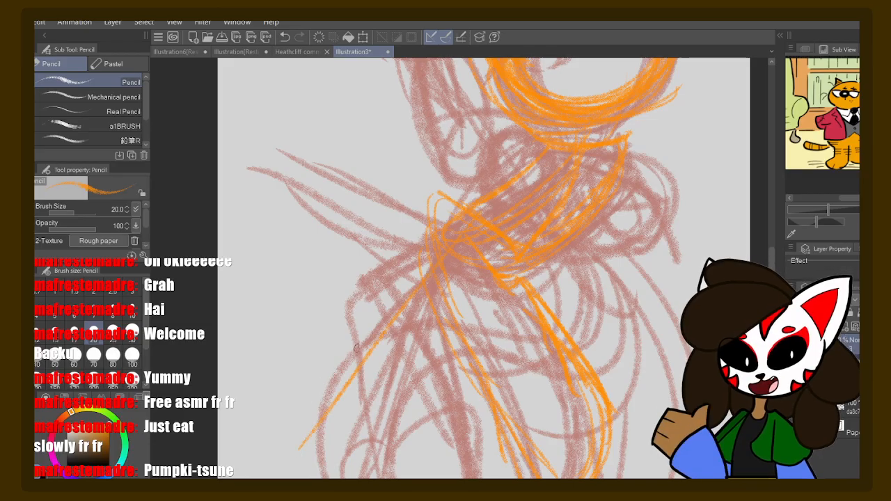
pyautogui.moveTo(448, 292); pyautogui.dragTo(495, 202)
pyautogui.moveTo(475, 238)
pyautogui.mouseDown()
pyautogui.moveTo(466, 206)
pyautogui.moveTo(474, 191)
pyautogui.mouseUp()
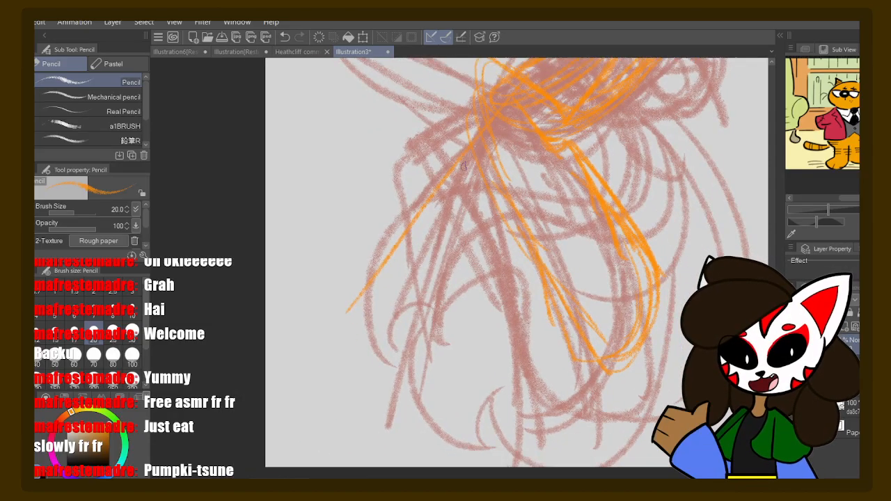
pyautogui.moveTo(378, 243); pyautogui.dragTo(309, 340)
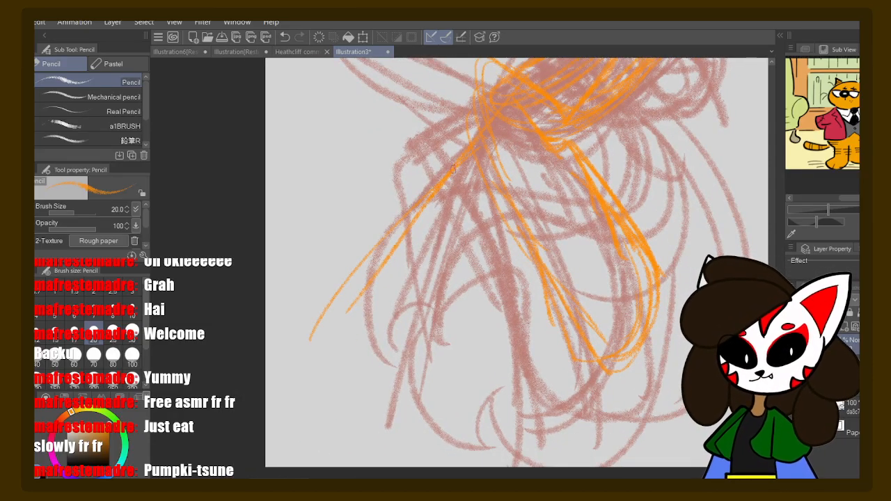
pyautogui.moveTo(451, 168)
pyautogui.mouseDown()
pyautogui.moveTo(382, 213)
pyautogui.moveTo(320, 288)
pyautogui.moveTo(306, 337)
pyautogui.mouseUp()
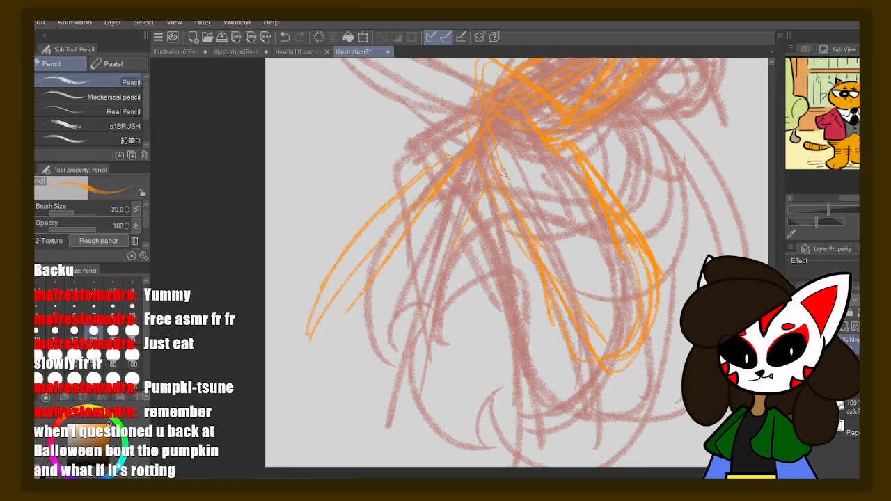
# - Add the inner edge of the left-hand leg and begin its rounded lower end
pyautogui.moveTo(483, 214); pyautogui.dragTo(473, 314)
pyautogui.moveTo(471, 218); pyautogui.dragTo(457, 361)
pyautogui.moveTo(459, 247); pyautogui.dragTo(421, 391)
pyautogui.moveTo(448, 243); pyautogui.dragTo(394, 383)
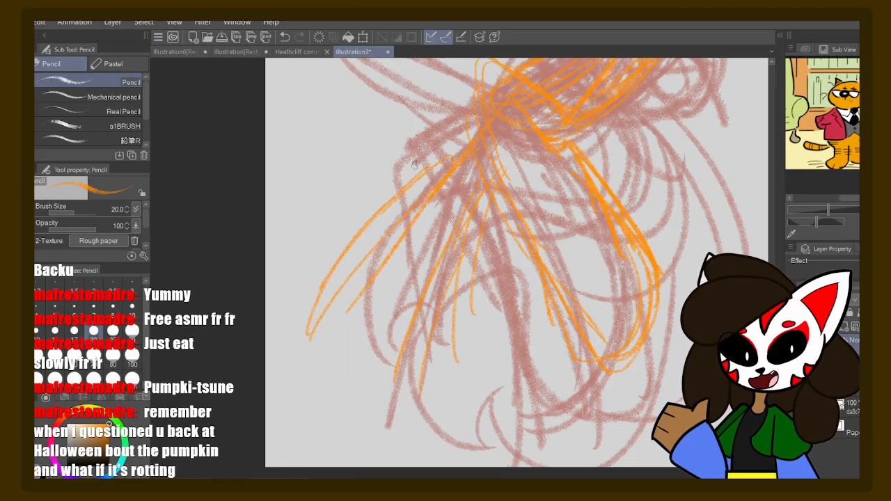
pyautogui.moveTo(415, 169); pyautogui.dragTo(305, 314)
pyautogui.moveTo(338, 263)
pyautogui.mouseDown()
pyautogui.moveTo(321, 344)
pyautogui.moveTo(381, 396)
pyautogui.mouseUp()
pyautogui.moveTo(395, 387); pyautogui.dragTo(408, 385)
pyautogui.moveTo(453, 303); pyautogui.dragTo(417, 373)
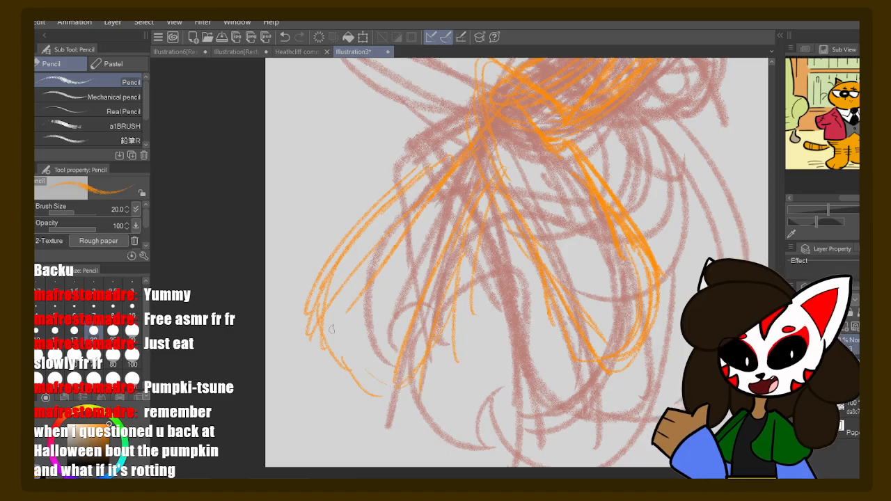
# - Close the lower end of the left-hand leg and strengthen its inner and outer edges
pyautogui.moveTo(331, 326); pyautogui.dragTo(410, 399)
pyautogui.moveTo(324, 295); pyautogui.dragTo(351, 352)
pyautogui.moveTo(337, 324); pyautogui.dragTo(389, 400)
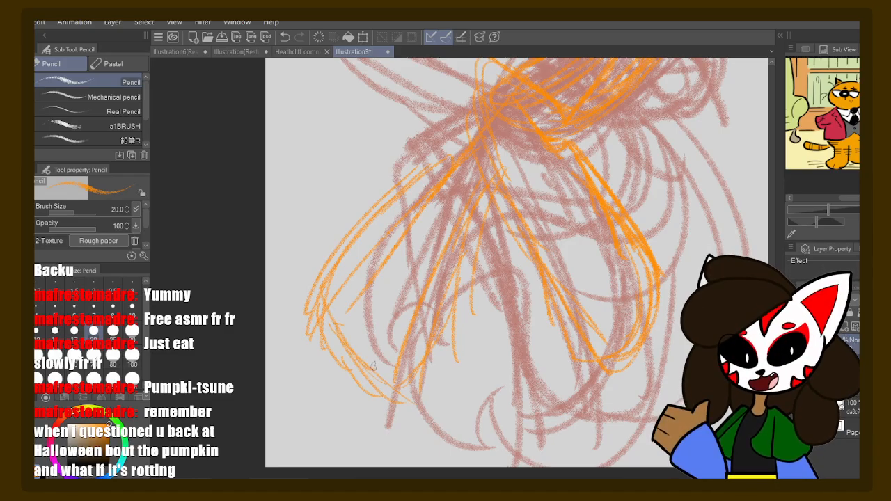
pyautogui.moveTo(490, 187)
pyautogui.mouseDown()
pyautogui.moveTo(393, 338)
pyautogui.moveTo(380, 380)
pyautogui.mouseUp()
pyautogui.moveTo(436, 281); pyautogui.dragTo(389, 361)
pyautogui.moveTo(437, 166); pyautogui.dragTo(291, 306)
pyautogui.moveTo(381, 202); pyautogui.dragTo(313, 339)
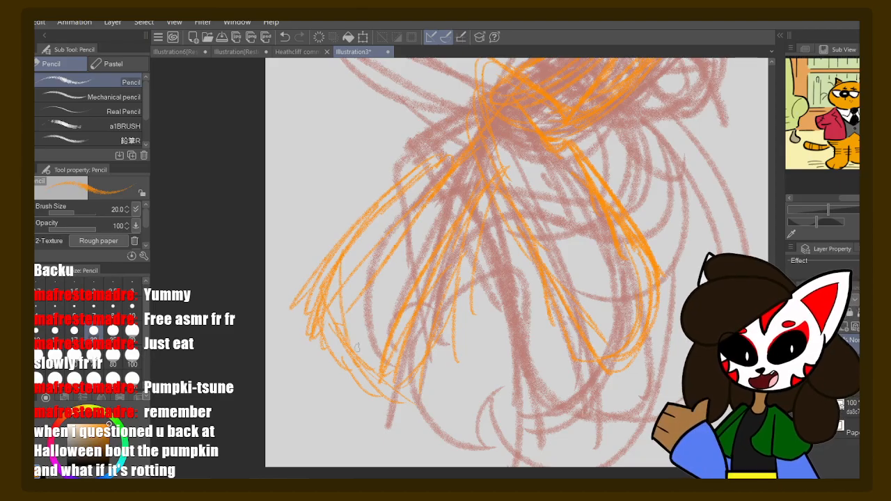
pyautogui.moveTo(340, 262); pyautogui.dragTo(372, 380)
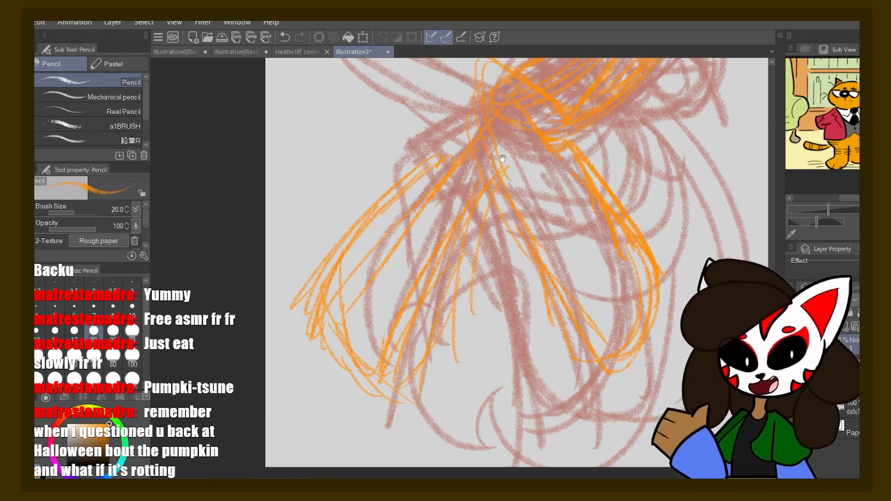
# - Darken the left-hand leg's inner edge and lower tip with repeated strokes
pyautogui.moveTo(501, 158)
pyautogui.mouseDown()
pyautogui.moveTo(505, 175)
pyautogui.moveTo(325, 287)
pyautogui.moveTo(315, 346)
pyautogui.moveTo(343, 387)
pyautogui.moveTo(380, 408)
pyautogui.mouseUp()
pyautogui.moveTo(459, 219)
pyautogui.mouseDown()
pyautogui.moveTo(416, 295)
pyautogui.moveTo(384, 412)
pyautogui.mouseUp()
pyautogui.moveTo(415, 285); pyautogui.dragTo(372, 400)
pyautogui.moveTo(324, 341); pyautogui.dragTo(378, 403)
# - Reinforce the right-hand leg's outer curve and inner edge with more orange pencil strokes
pyautogui.moveTo(455, 200); pyautogui.dragTo(381, 277)
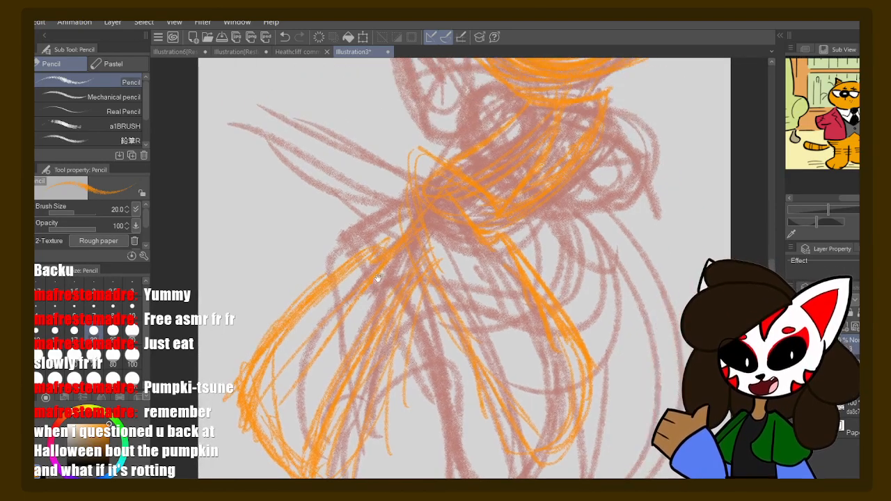
pyautogui.moveTo(490, 189); pyautogui.dragTo(502, 206)
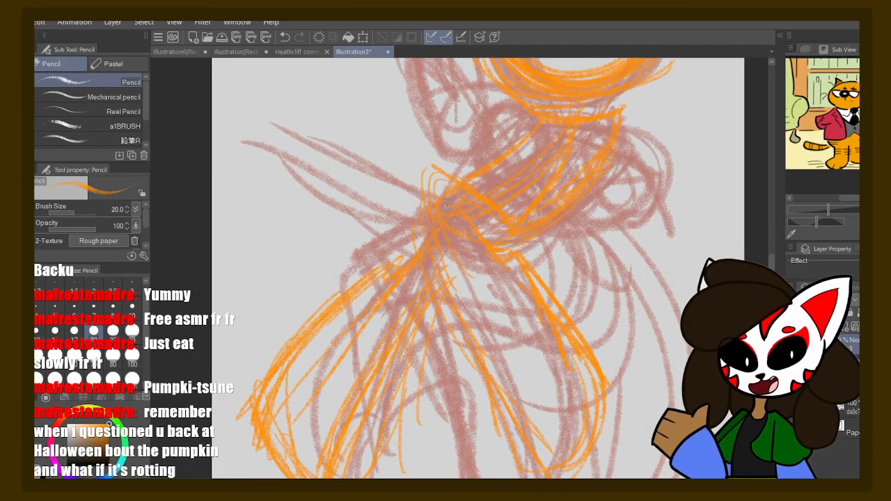
pyautogui.moveTo(492, 300); pyautogui.dragTo(479, 230)
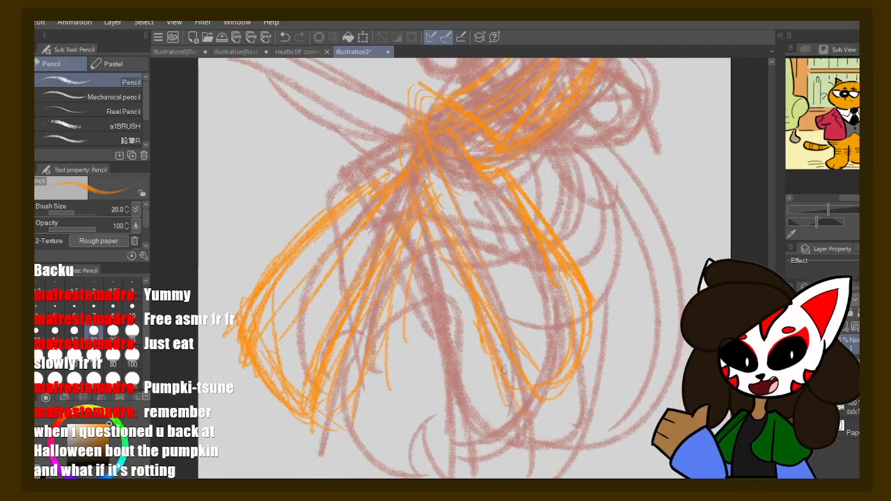
pyautogui.press('e')
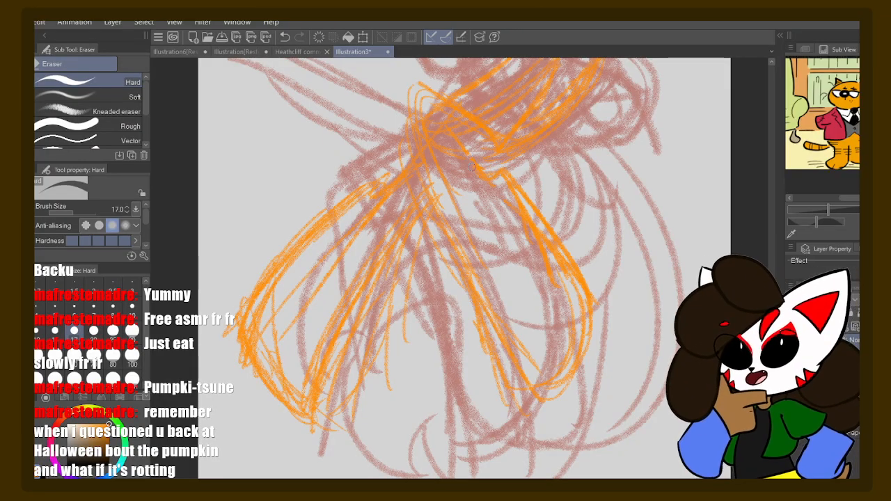
pyautogui.press('p')
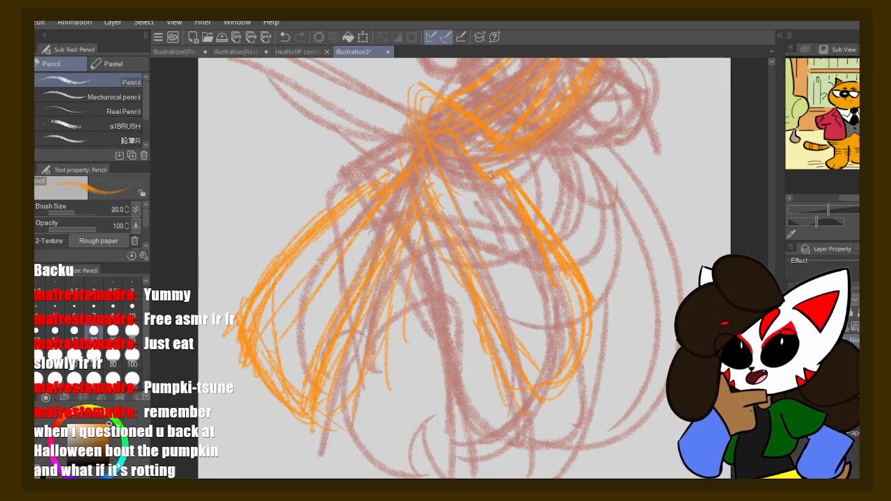
pyautogui.moveTo(513, 191); pyautogui.dragTo(585, 309)
pyautogui.moveTo(453, 181)
pyautogui.mouseDown()
pyautogui.moveTo(532, 372)
pyautogui.moveTo(593, 321)
pyautogui.moveTo(543, 381)
pyautogui.mouseUp()
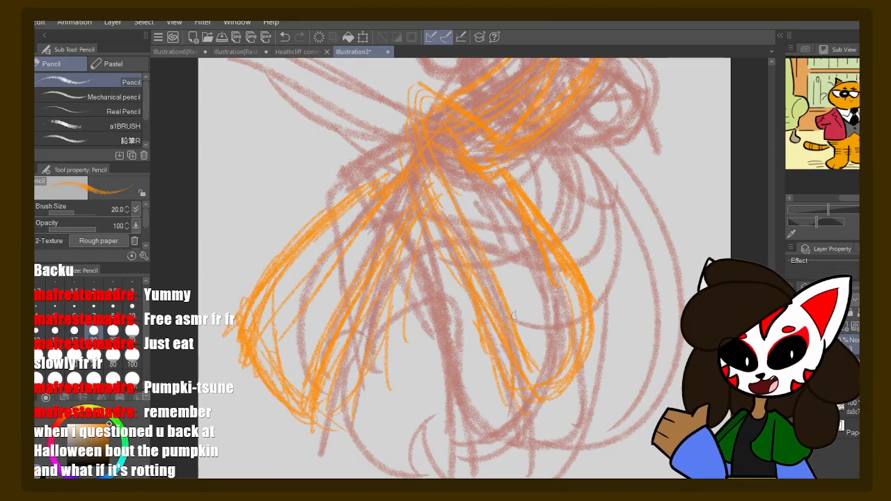
# - Sketch the round left shoulder and fill out the chest down to the waist with loose orange strokes
pyautogui.moveTo(518, 207); pyautogui.dragTo(519, 313)
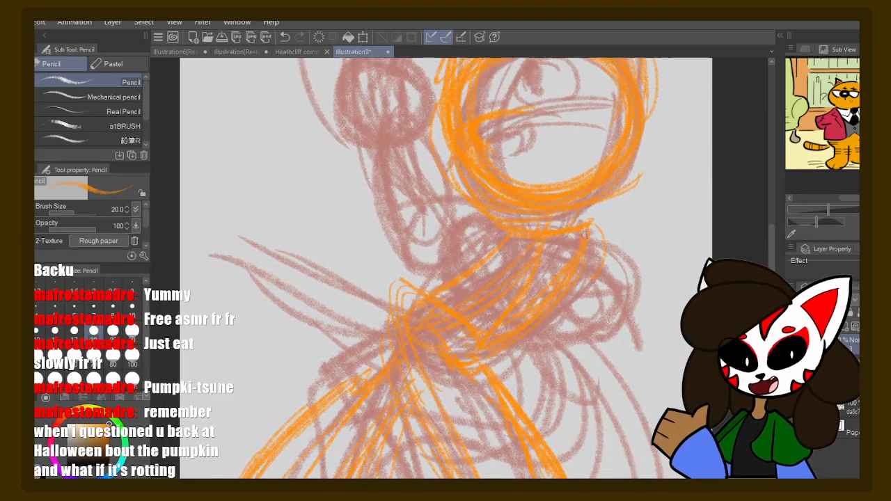
pyautogui.moveTo(513, 221)
pyautogui.mouseDown()
pyautogui.moveTo(437, 245)
pyautogui.moveTo(430, 259)
pyautogui.moveTo(453, 236)
pyautogui.mouseUp()
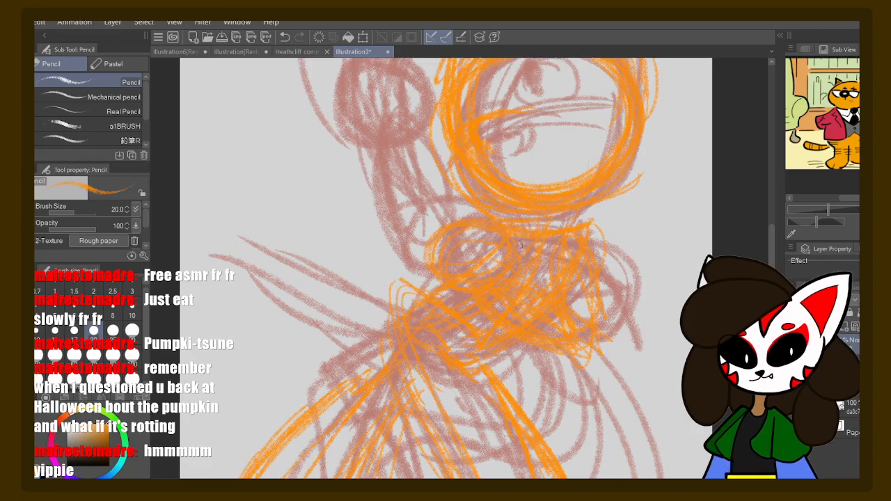
pyautogui.moveTo(495, 213); pyautogui.dragTo(537, 297)
# - Sketch the round hand left of the head and the bent arm connecting it to the shoulder
pyautogui.moveTo(477, 233); pyautogui.dragTo(480, 242)
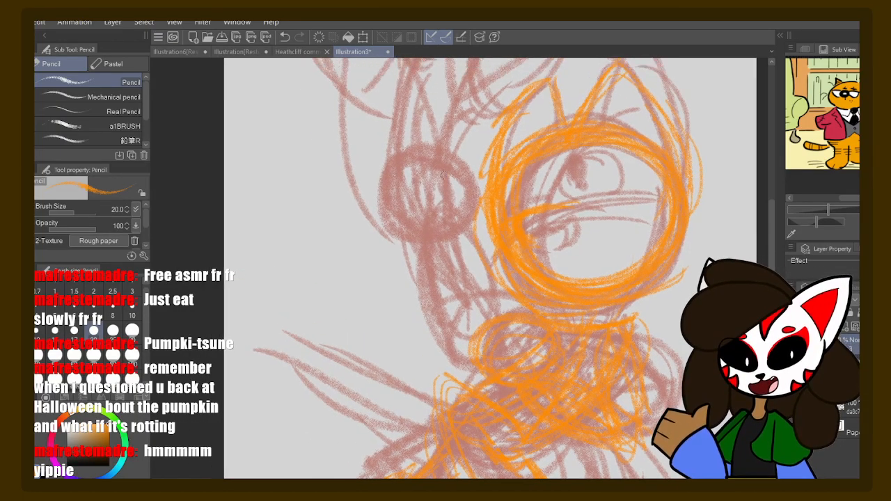
pyautogui.moveTo(435, 167)
pyautogui.mouseDown()
pyautogui.moveTo(465, 217)
pyautogui.moveTo(393, 202)
pyautogui.moveTo(450, 162)
pyautogui.moveTo(439, 236)
pyautogui.moveTo(413, 229)
pyautogui.moveTo(407, 160)
pyautogui.moveTo(435, 156)
pyautogui.moveTo(466, 179)
pyautogui.moveTo(468, 217)
pyautogui.moveTo(412, 232)
pyautogui.moveTo(370, 292)
pyautogui.mouseUp()
pyautogui.moveTo(403, 268)
pyautogui.mouseDown()
pyautogui.moveTo(357, 337)
pyautogui.moveTo(440, 324)
pyautogui.mouseUp()
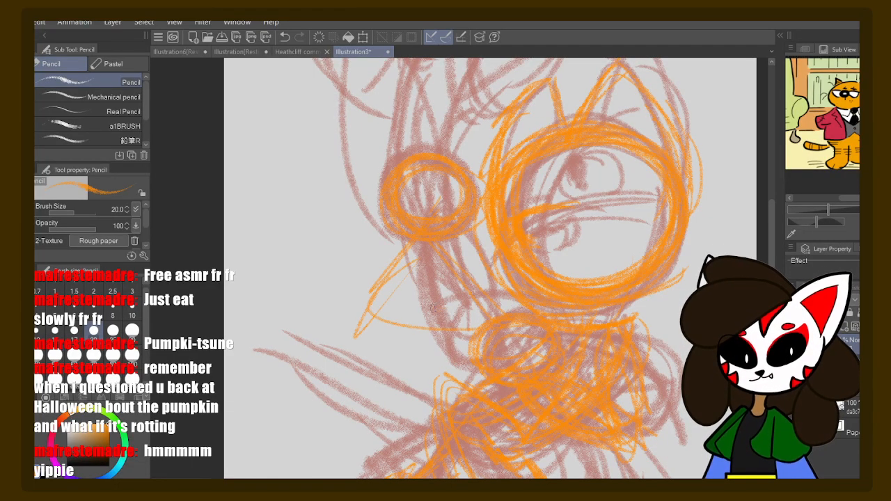
pyautogui.moveTo(470, 209)
pyautogui.mouseDown()
pyautogui.moveTo(391, 309)
pyautogui.moveTo(479, 312)
pyautogui.moveTo(486, 326)
pyautogui.moveTo(390, 327)
pyautogui.moveTo(476, 332)
pyautogui.mouseUp()
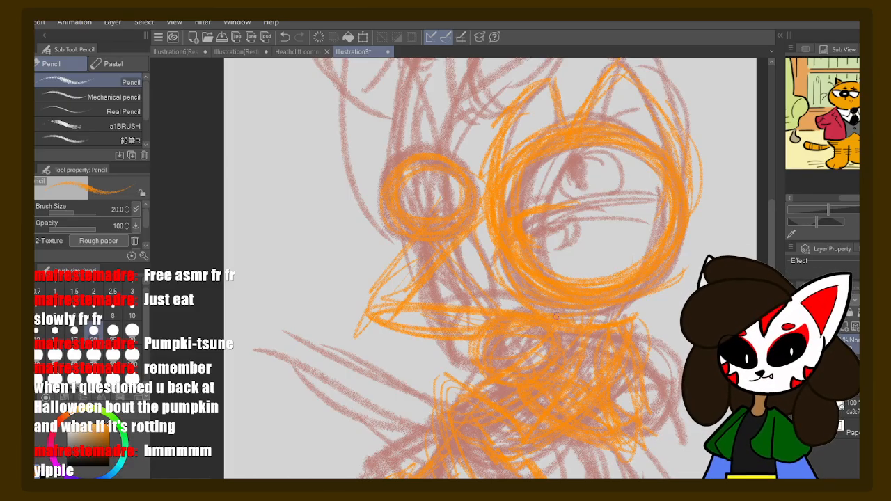
pyautogui.moveTo(437, 263)
pyautogui.mouseDown()
pyautogui.moveTo(485, 212)
pyautogui.moveTo(468, 182)
pyautogui.moveTo(509, 195)
pyautogui.moveTo(448, 245)
pyautogui.moveTo(410, 231)
pyautogui.moveTo(419, 176)
pyautogui.moveTo(457, 176)
pyautogui.moveTo(497, 201)
pyautogui.moveTo(464, 227)
pyautogui.moveTo(443, 283)
pyautogui.moveTo(469, 233)
pyautogui.moveTo(495, 217)
pyautogui.moveTo(459, 254)
pyautogui.moveTo(401, 236)
pyautogui.moveTo(376, 338)
pyautogui.moveTo(380, 296)
pyautogui.moveTo(359, 310)
pyautogui.moveTo(544, 342)
pyautogui.moveTo(443, 314)
pyautogui.moveTo(479, 337)
pyautogui.mouseUp()
# - Sketch a broad orange curve from the right-hand hip around the outside of the leg and under both legs
pyautogui.moveTo(558, 304); pyautogui.dragTo(567, 138)
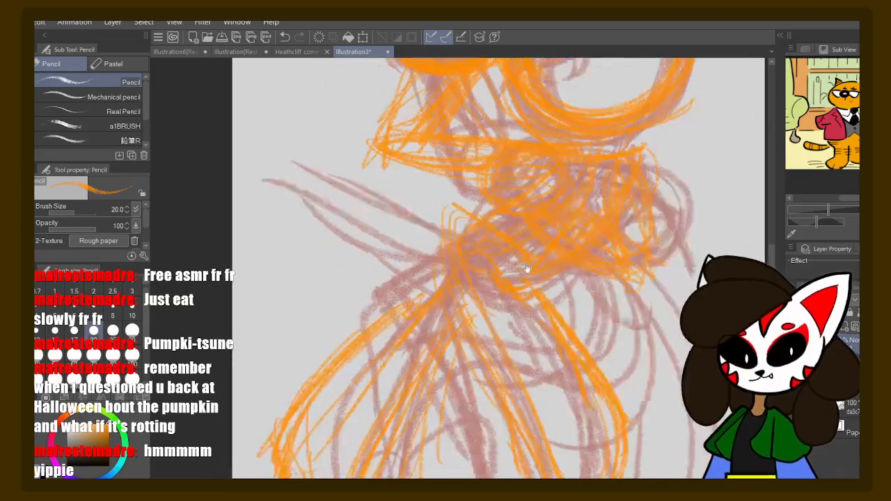
pyautogui.moveTo(499, 320)
pyautogui.mouseDown()
pyautogui.moveTo(499, 207)
pyautogui.moveTo(511, 242)
pyautogui.mouseUp()
pyautogui.moveTo(597, 191)
pyautogui.mouseDown()
pyautogui.moveTo(654, 324)
pyautogui.moveTo(612, 395)
pyautogui.moveTo(546, 324)
pyautogui.mouseUp()
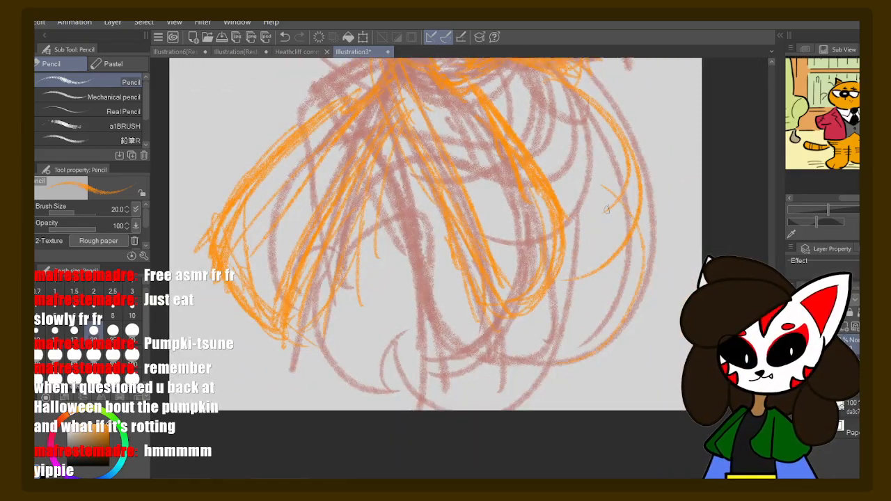
pyautogui.moveTo(609, 283)
pyautogui.mouseDown()
pyautogui.moveTo(486, 357)
pyautogui.moveTo(510, 333)
pyautogui.moveTo(426, 399)
pyautogui.mouseUp()
pyautogui.moveTo(483, 361); pyautogui.dragTo(400, 397)
pyautogui.moveTo(418, 390); pyautogui.dragTo(460, 356)
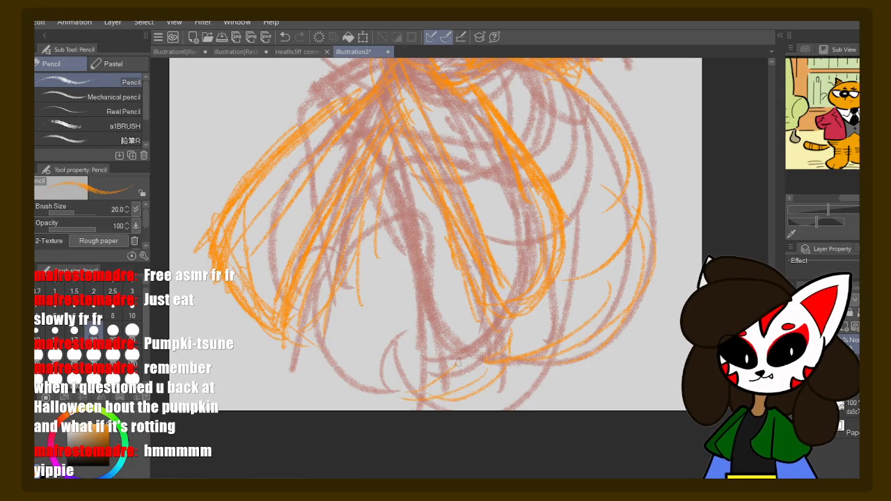
# - Sketch the curved outline and hooked tip between the lower ends of the two legs
pyautogui.moveTo(334, 176)
pyautogui.mouseDown()
pyautogui.moveTo(304, 272)
pyautogui.moveTo(398, 376)
pyautogui.mouseUp()
pyautogui.moveTo(395, 305)
pyautogui.mouseDown()
pyautogui.moveTo(397, 377)
pyautogui.moveTo(462, 397)
pyautogui.mouseUp()
pyautogui.moveTo(414, 341); pyautogui.dragTo(452, 251)
# - Reinforce the round hand beside the head with inner oval strokes and add loose strokes along the chest's left-hand edge
pyautogui.moveTo(448, 211)
pyautogui.mouseDown()
pyautogui.moveTo(429, 227)
pyautogui.moveTo(439, 349)
pyautogui.mouseUp()
pyautogui.moveTo(457, 233)
pyautogui.mouseDown()
pyautogui.moveTo(438, 395)
pyautogui.moveTo(538, 372)
pyautogui.moveTo(637, 319)
pyautogui.mouseUp()
pyautogui.moveTo(551, 186)
pyautogui.mouseDown()
pyautogui.moveTo(576, 382)
pyautogui.moveTo(556, 254)
pyautogui.moveTo(565, 288)
pyautogui.mouseUp()
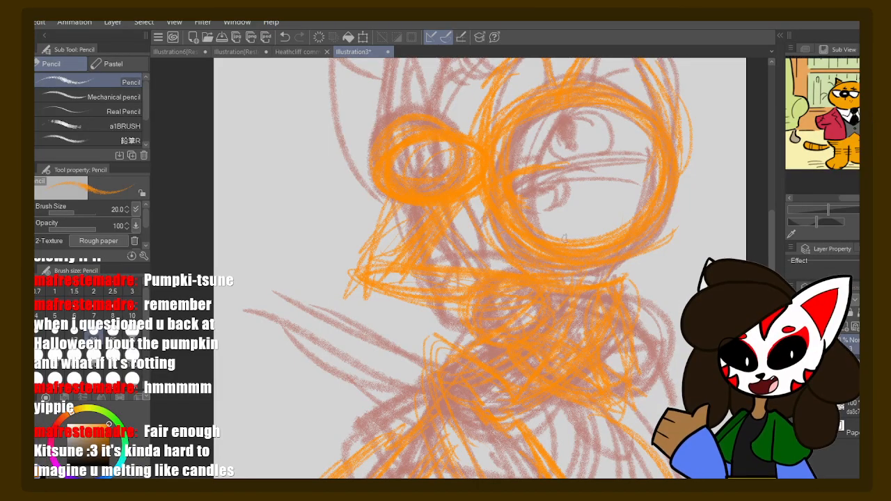
pyautogui.moveTo(564, 238)
pyautogui.mouseDown()
pyautogui.moveTo(495, 232)
pyautogui.moveTo(497, 213)
pyautogui.moveTo(491, 222)
pyautogui.mouseUp()
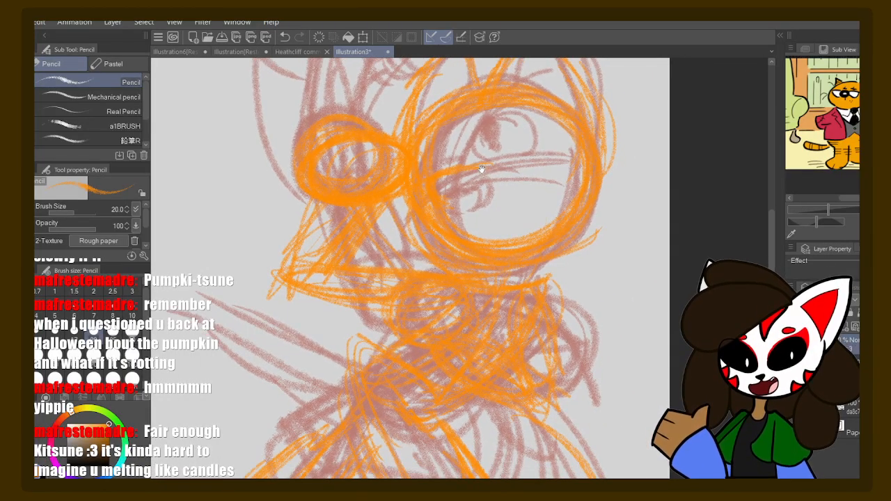
pyautogui.moveTo(494, 169)
pyautogui.mouseDown()
pyautogui.moveTo(474, 207)
pyautogui.moveTo(453, 205)
pyautogui.moveTo(502, 176)
pyautogui.mouseUp()
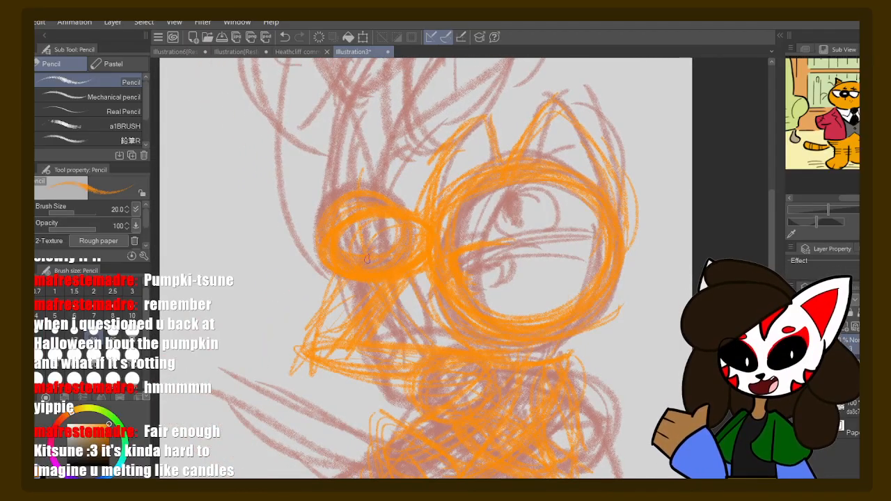
pyautogui.moveTo(396, 430)
pyautogui.mouseDown()
pyautogui.moveTo(356, 392)
pyautogui.moveTo(355, 403)
pyautogui.mouseUp()
pyautogui.moveTo(408, 352); pyautogui.dragTo(357, 381)
# - Sketch flaring orange lines rising from the round hand toward the large lobes above it
pyautogui.moveTo(351, 289)
pyautogui.mouseDown()
pyautogui.moveTo(390, 410)
pyautogui.moveTo(400, 414)
pyautogui.mouseUp()
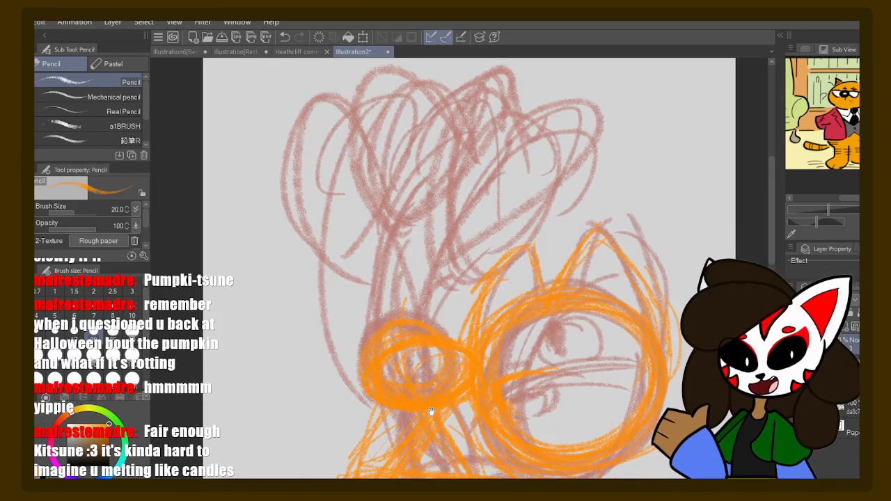
pyautogui.moveTo(382, 314); pyautogui.dragTo(423, 230)
pyautogui.moveTo(410, 310); pyautogui.dragTo(497, 216)
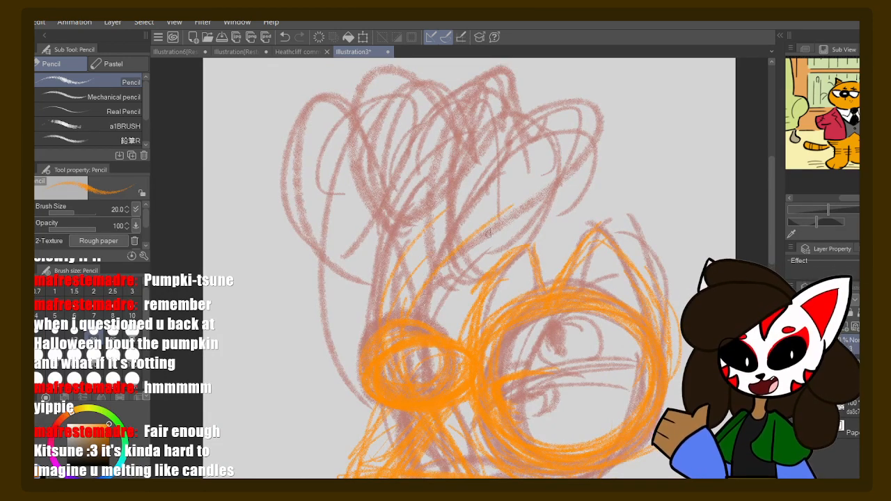
pyautogui.moveTo(363, 324); pyautogui.dragTo(391, 222)
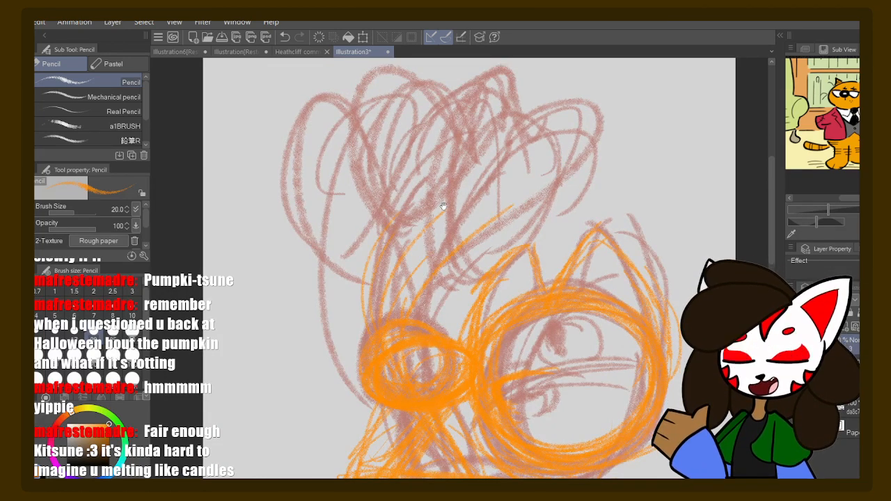
# - Outline the central lobes and the right-hand lobe above the round hand with curved orange strokes
pyautogui.moveTo(442, 203); pyautogui.dragTo(451, 261)
pyautogui.moveTo(454, 178); pyautogui.dragTo(415, 262)
pyautogui.moveTo(487, 216)
pyautogui.mouseDown()
pyautogui.moveTo(411, 159)
pyautogui.moveTo(421, 265)
pyautogui.moveTo(396, 307)
pyautogui.mouseUp()
pyautogui.moveTo(421, 215); pyautogui.dragTo(438, 298)
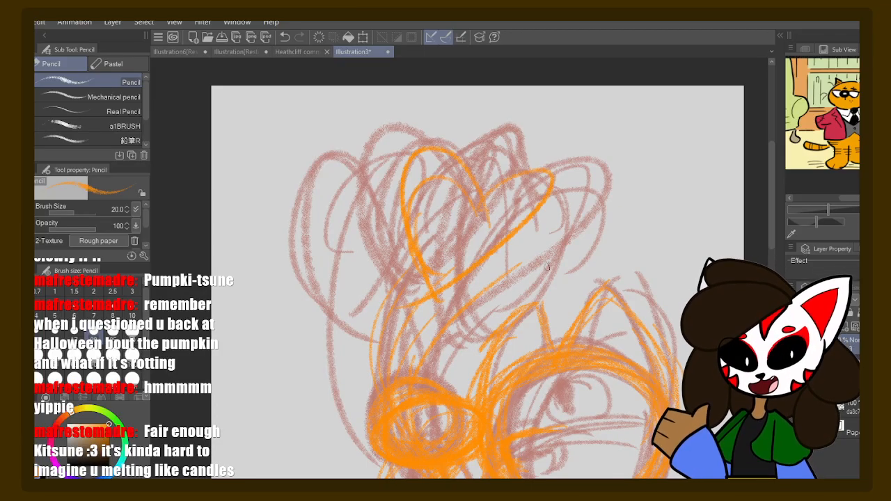
pyautogui.moveTo(574, 235)
pyautogui.mouseDown()
pyautogui.moveTo(532, 217)
pyautogui.moveTo(501, 293)
pyautogui.mouseUp()
pyautogui.moveTo(553, 255)
pyautogui.mouseDown()
pyautogui.moveTo(551, 196)
pyautogui.moveTo(487, 293)
pyautogui.mouseUp()
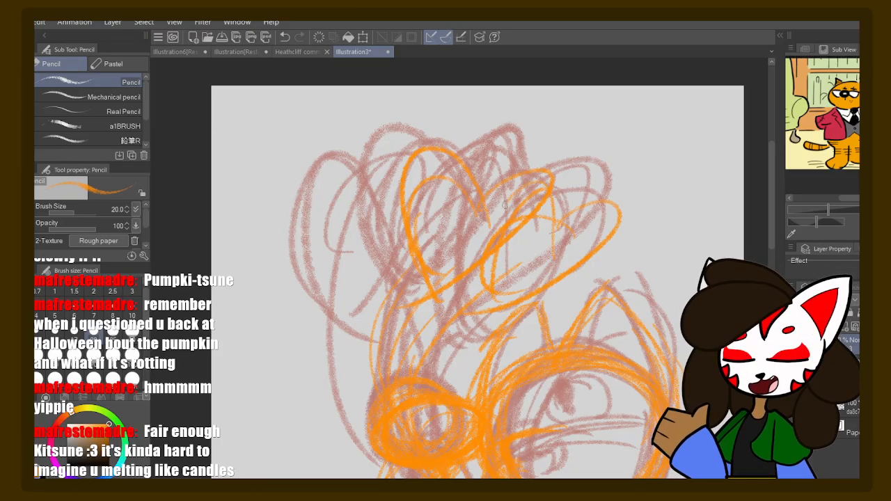
# - Outline the left-hand lobe above the hand and reinforce the right-hand lobes with more orange strokes
pyautogui.moveTo(418, 207)
pyautogui.mouseDown()
pyautogui.moveTo(479, 211)
pyautogui.moveTo(421, 280)
pyautogui.mouseUp()
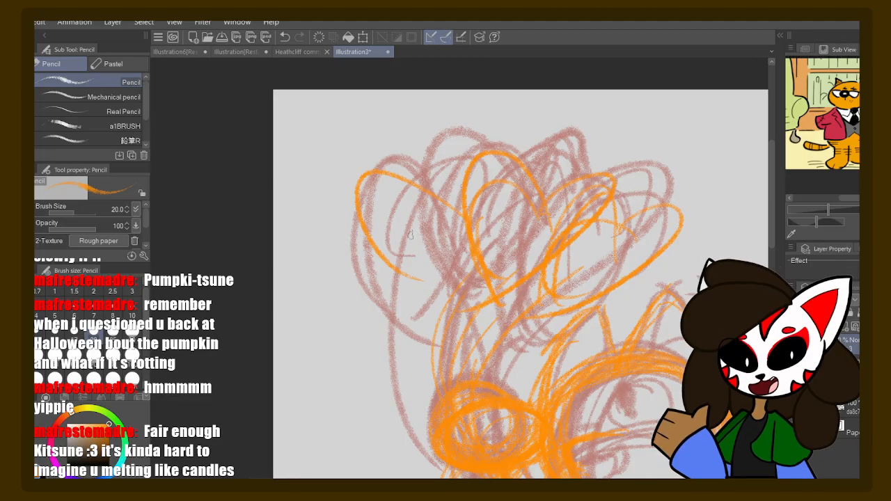
pyautogui.moveTo(443, 206); pyautogui.dragTo(500, 230)
pyautogui.moveTo(380, 220)
pyautogui.mouseDown()
pyautogui.moveTo(443, 295)
pyautogui.moveTo(431, 275)
pyautogui.moveTo(441, 303)
pyautogui.mouseUp()
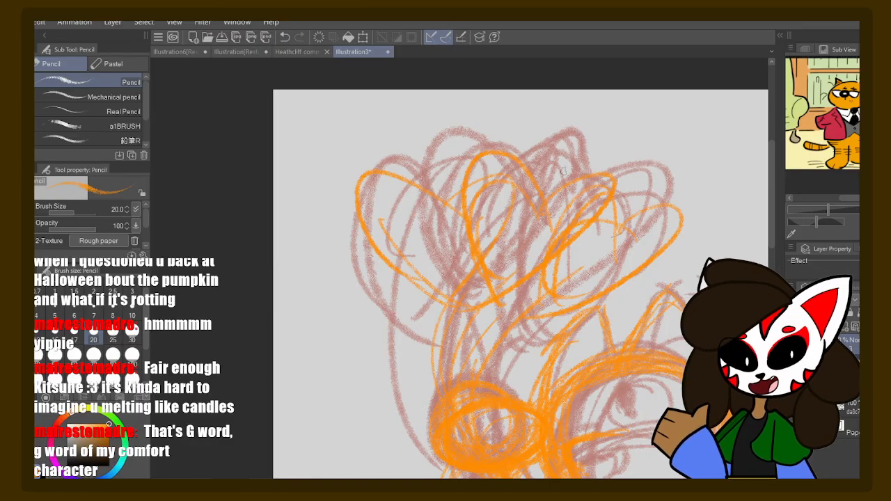
pyautogui.moveTo(585, 246); pyautogui.dragTo(590, 180)
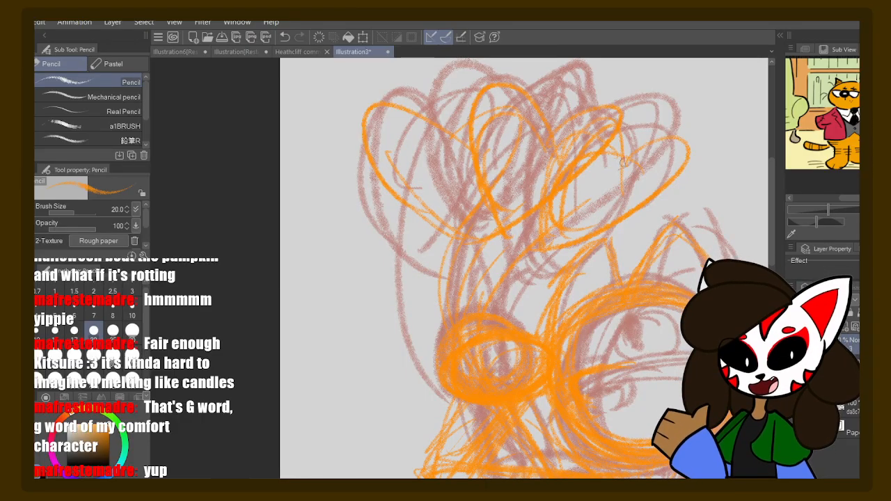
pyautogui.moveTo(624, 162); pyautogui.dragTo(619, 226)
pyautogui.moveTo(666, 172); pyautogui.dragTo(557, 244)
pyautogui.moveTo(584, 131)
pyautogui.mouseDown()
pyautogui.moveTo(539, 233)
pyautogui.moveTo(522, 161)
pyautogui.mouseUp()
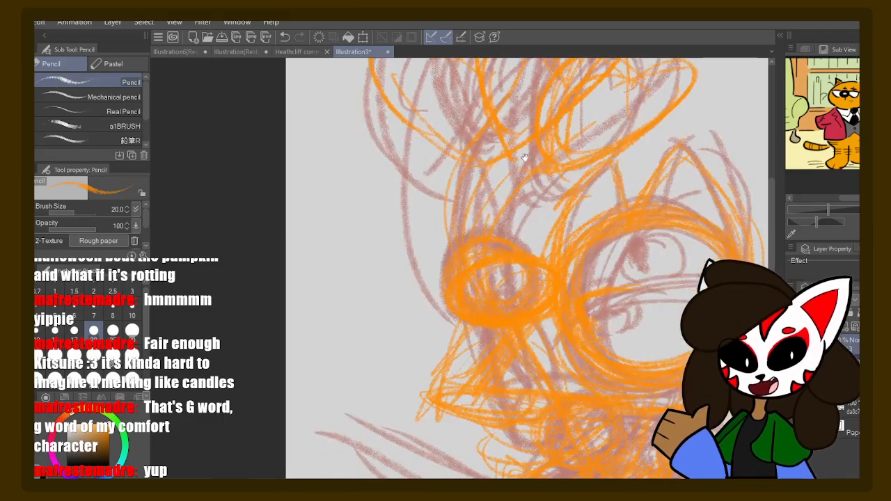
# - Sketch the round eye inside the head, the line beneath it and a small pointed mark near the right-hand cheek
pyautogui.moveTo(577, 213)
pyautogui.mouseDown()
pyautogui.moveTo(566, 210)
pyautogui.moveTo(533, 119)
pyautogui.mouseUp()
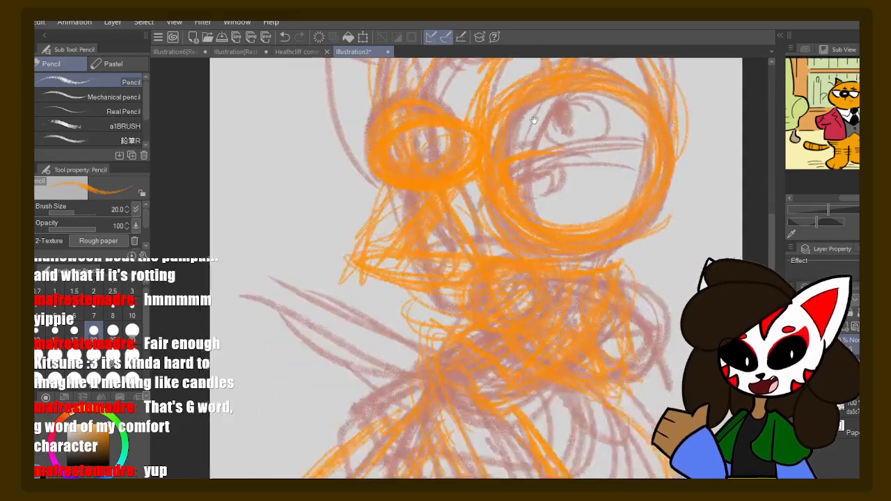
pyautogui.moveTo(522, 217); pyautogui.dragTo(559, 124)
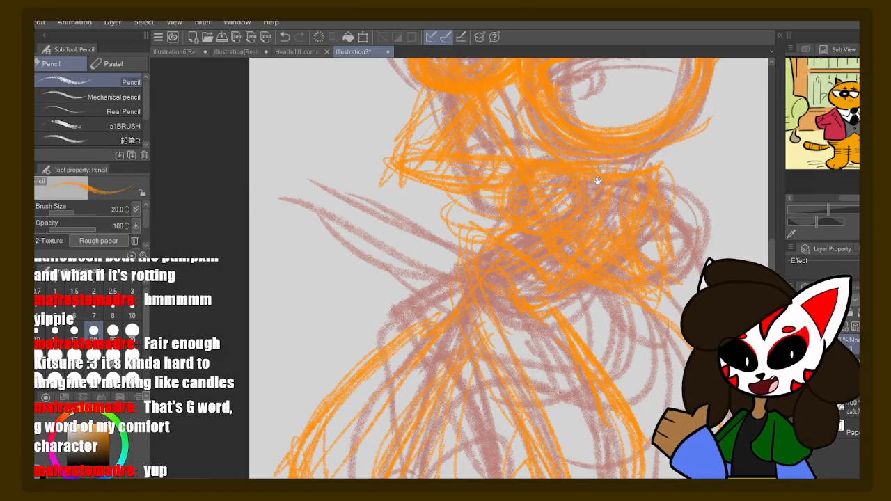
pyautogui.moveTo(613, 154); pyautogui.dragTo(547, 238)
pyautogui.moveTo(549, 216); pyautogui.dragTo(589, 267)
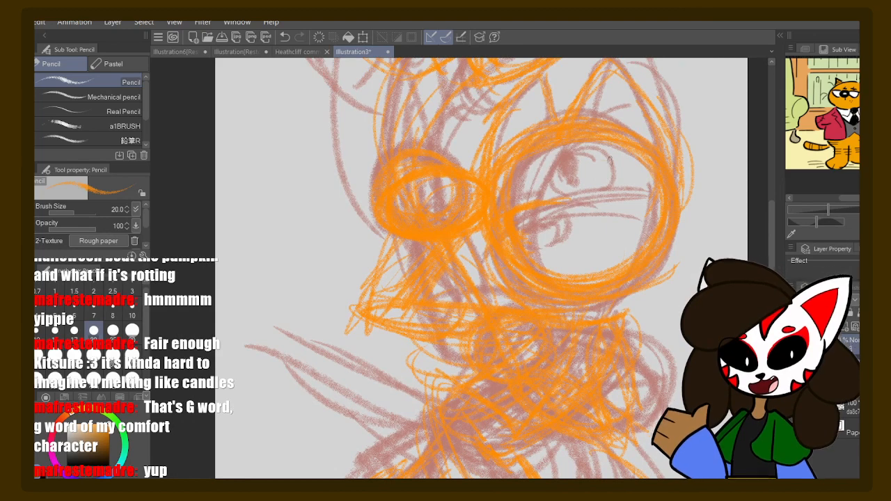
pyautogui.moveTo(567, 178)
pyautogui.mouseDown()
pyautogui.moveTo(624, 182)
pyautogui.moveTo(581, 189)
pyautogui.moveTo(563, 167)
pyautogui.moveTo(607, 150)
pyautogui.moveTo(622, 172)
pyautogui.moveTo(597, 201)
pyautogui.moveTo(551, 182)
pyautogui.moveTo(571, 181)
pyautogui.moveTo(591, 163)
pyautogui.moveTo(607, 197)
pyautogui.moveTo(562, 196)
pyautogui.mouseUp()
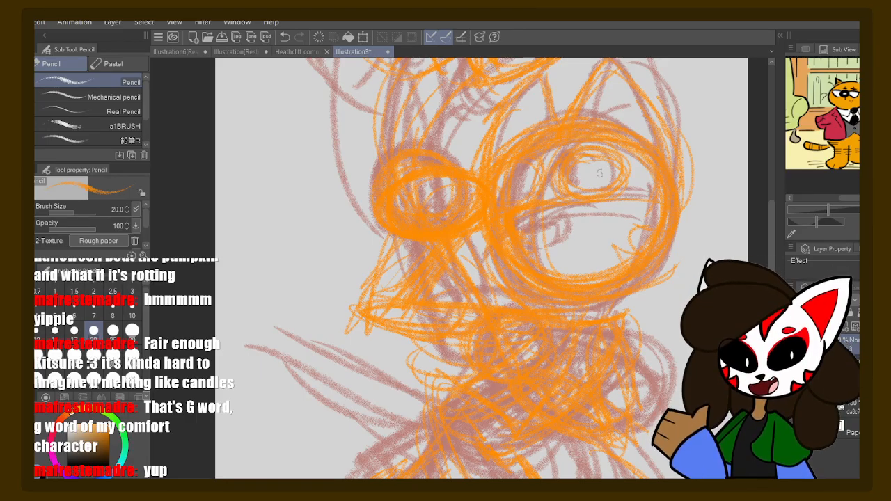
pyautogui.moveTo(595, 183)
pyautogui.mouseDown()
pyautogui.moveTo(561, 213)
pyautogui.moveTo(604, 245)
pyautogui.mouseUp()
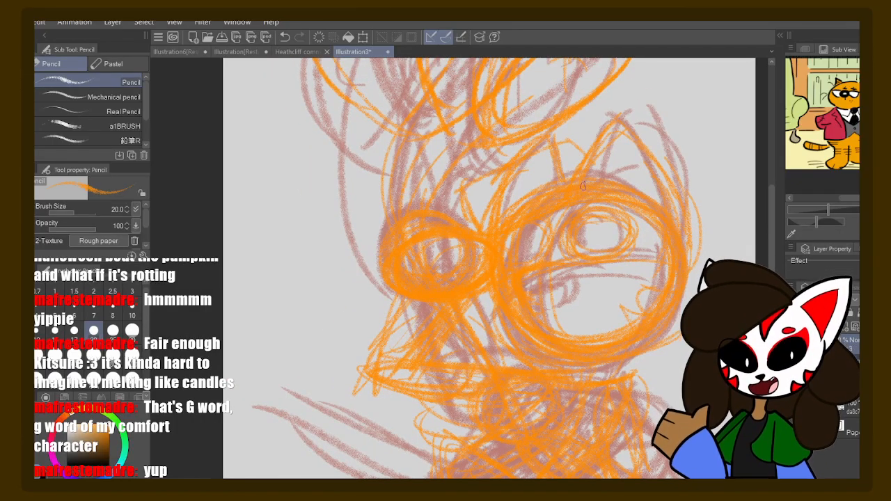
# - Sketch a pointed cheek tuft along the right-hand side of the head, down toward the shoulder
pyautogui.moveTo(573, 194); pyautogui.dragTo(555, 147)
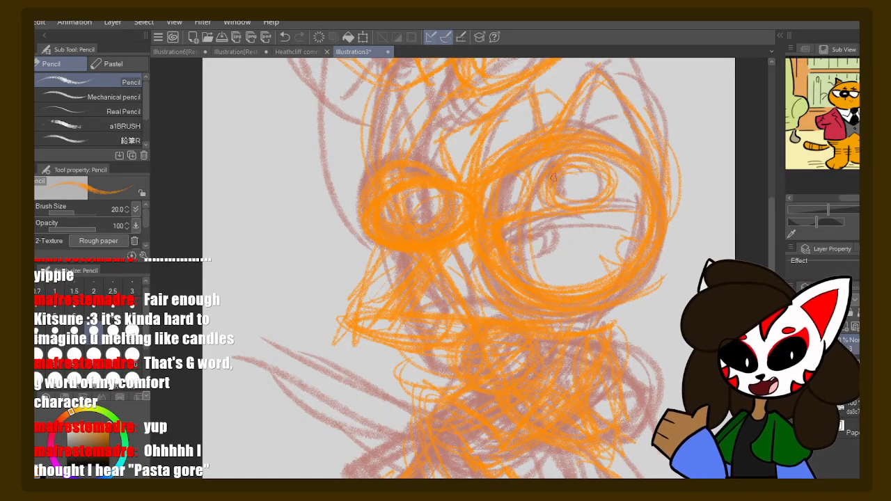
pyautogui.moveTo(568, 197); pyautogui.dragTo(524, 161)
pyautogui.moveTo(607, 146)
pyautogui.mouseDown()
pyautogui.moveTo(600, 177)
pyautogui.moveTo(630, 231)
pyautogui.moveTo(570, 185)
pyautogui.mouseUp()
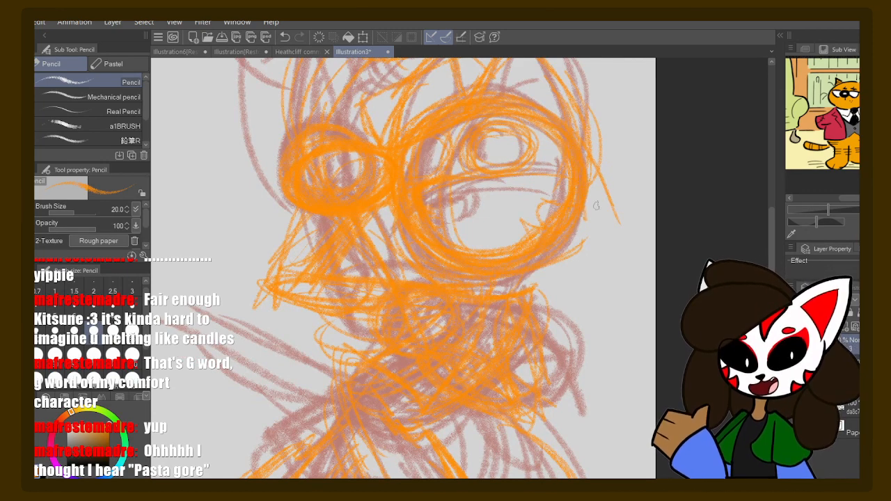
pyautogui.moveTo(596, 205)
pyautogui.mouseDown()
pyautogui.moveTo(613, 220)
pyautogui.moveTo(565, 252)
pyautogui.moveTo(564, 296)
pyautogui.mouseUp()
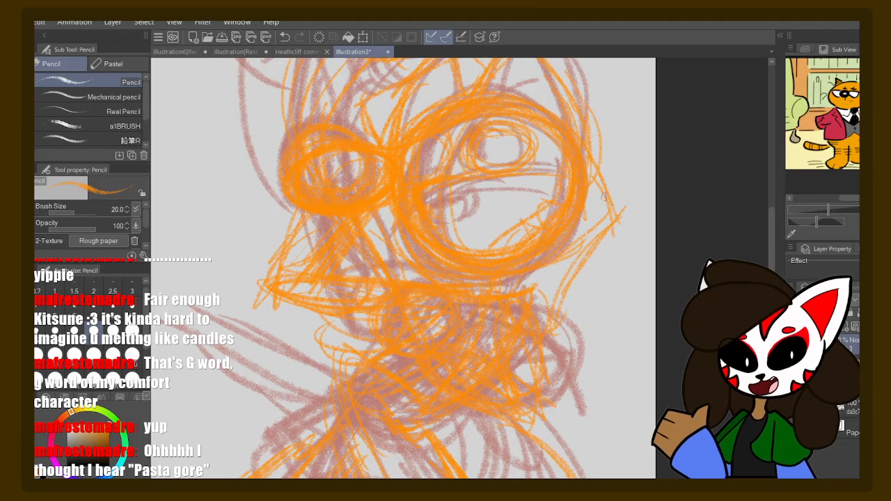
pyautogui.moveTo(592, 171)
pyautogui.mouseDown()
pyautogui.moveTo(565, 285)
pyautogui.moveTo(546, 318)
pyautogui.mouseUp()
pyautogui.moveTo(561, 274); pyautogui.dragTo(541, 327)
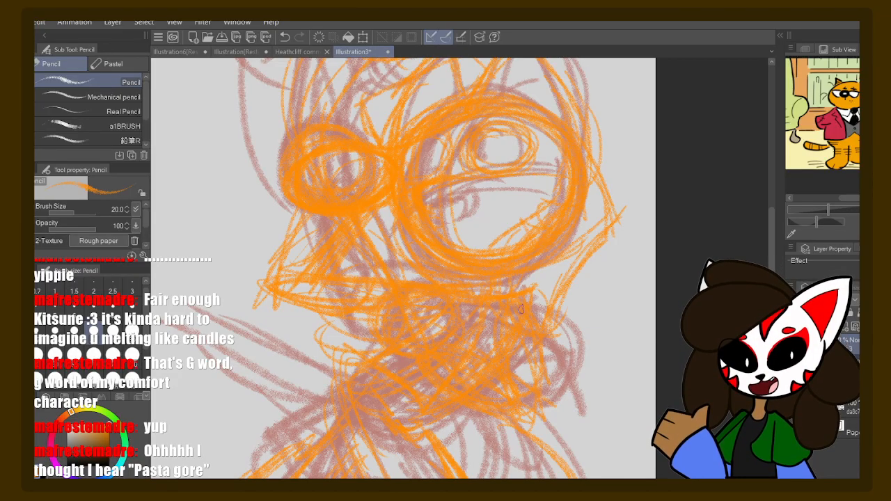
# - Fill out the bent arm below the round hand with loose orange strokes toward the shoulder
pyautogui.moveTo(525, 223); pyautogui.dragTo(585, 236)
pyautogui.moveTo(502, 203); pyautogui.dragTo(576, 203)
pyautogui.moveTo(485, 234); pyautogui.dragTo(435, 269)
pyautogui.moveTo(479, 301); pyautogui.dragTo(518, 304)
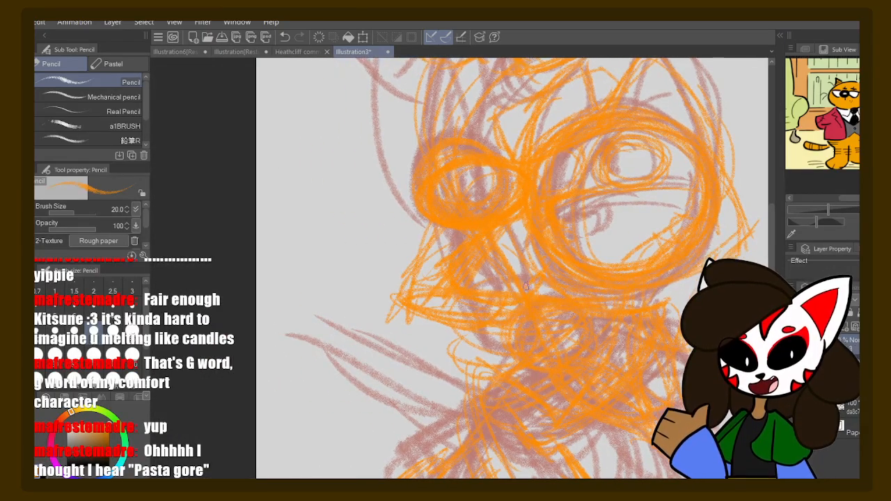
pyautogui.moveTo(576, 249); pyautogui.dragTo(484, 295)
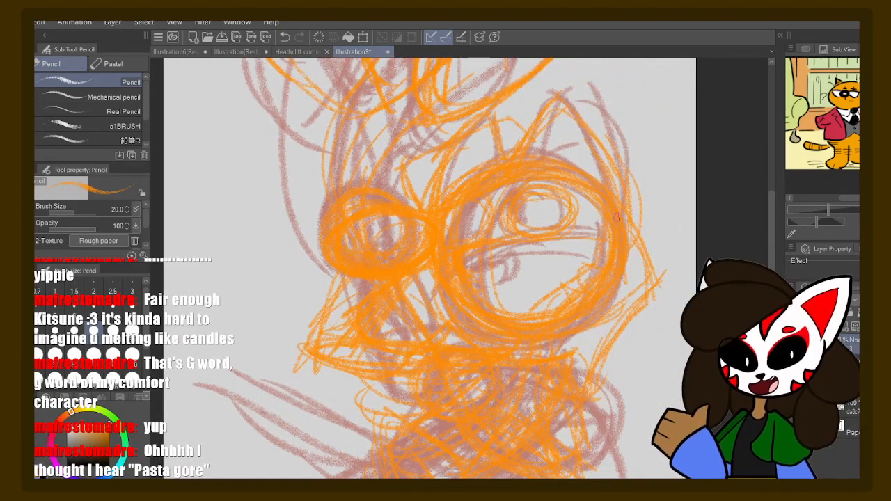
# - Extend the right-hand cheek tuft and build up the left-hand ear and the inner face with more orange strokes
pyautogui.moveTo(626, 203); pyautogui.dragTo(690, 252)
pyautogui.moveTo(644, 221)
pyautogui.mouseDown()
pyautogui.moveTo(660, 265)
pyautogui.moveTo(620, 324)
pyautogui.mouseUp()
pyautogui.moveTo(568, 196); pyautogui.dragTo(579, 266)
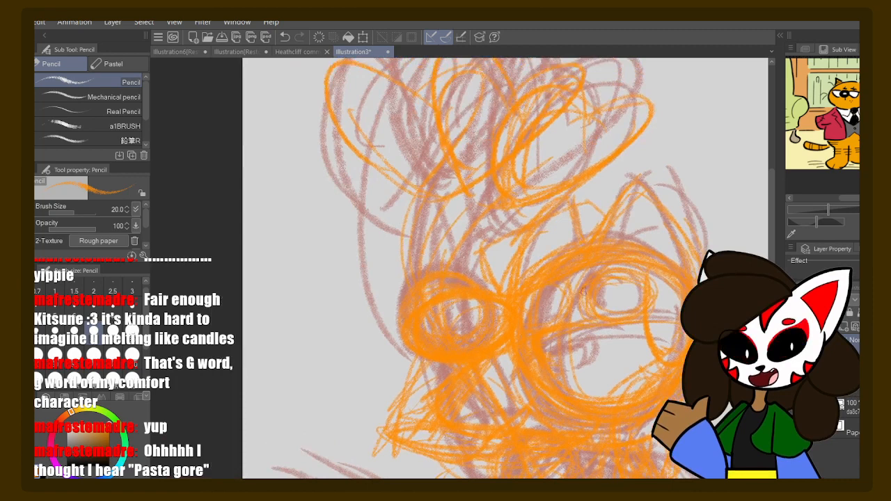
pyautogui.moveTo(525, 254); pyautogui.dragTo(602, 329)
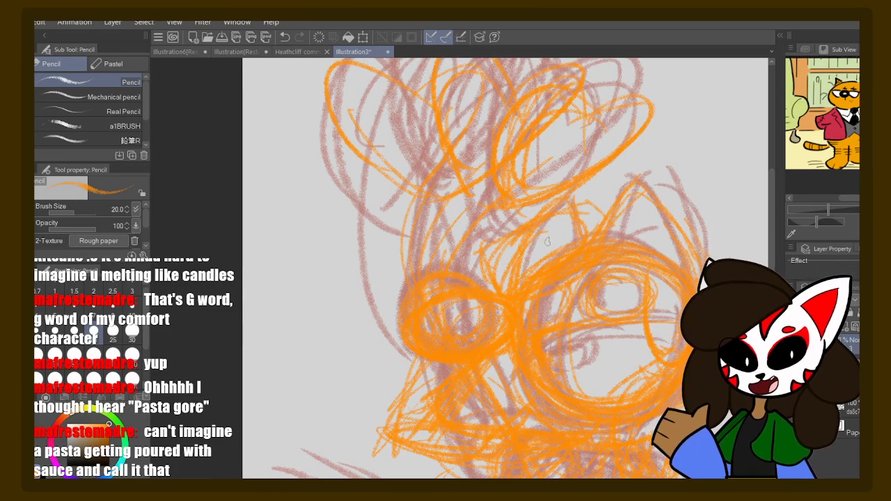
# - Reinforce the bent arm's outer edge and the area where it meets the shoulder
pyautogui.moveTo(557, 236); pyautogui.dragTo(547, 186)
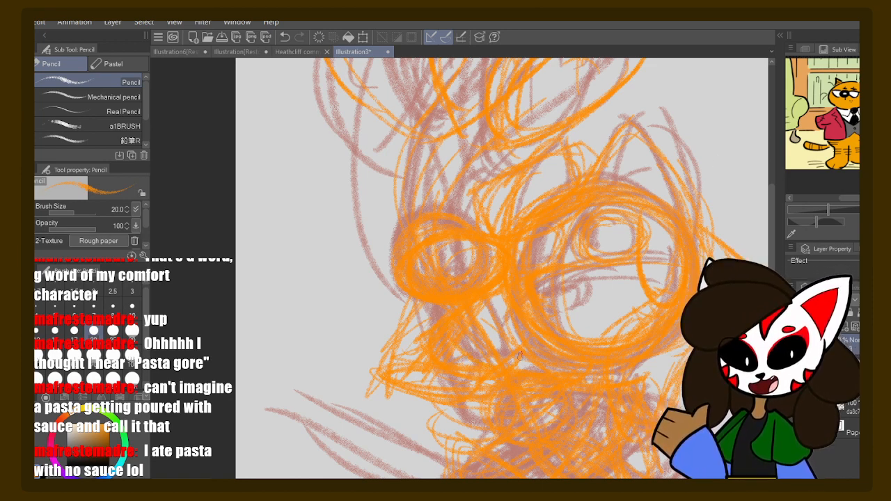
pyautogui.moveTo(513, 368)
pyautogui.mouseDown()
pyautogui.moveTo(555, 347)
pyautogui.moveTo(495, 374)
pyautogui.moveTo(518, 363)
pyautogui.mouseUp()
pyautogui.moveTo(421, 303); pyautogui.dragTo(398, 341)
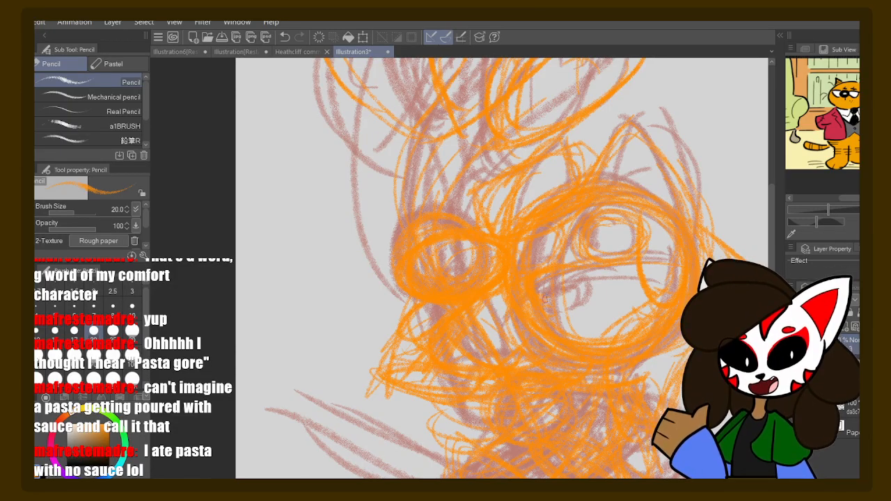
# - Look over the orange sketch of the legs and lower body and select a layer in the layer list
pyautogui.moveTo(545, 298)
pyautogui.mouseDown()
pyautogui.moveTo(483, 225)
pyautogui.moveTo(515, 234)
pyautogui.moveTo(522, 218)
pyautogui.moveTo(508, 188)
pyautogui.mouseUp()
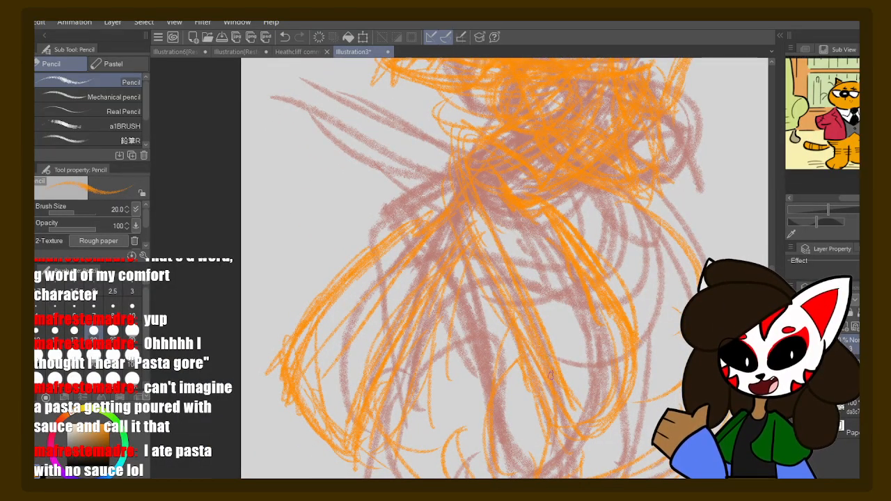
pyautogui.moveTo(542, 252)
pyautogui.mouseDown()
pyautogui.moveTo(582, 231)
pyautogui.moveTo(585, 219)
pyautogui.mouseUp()
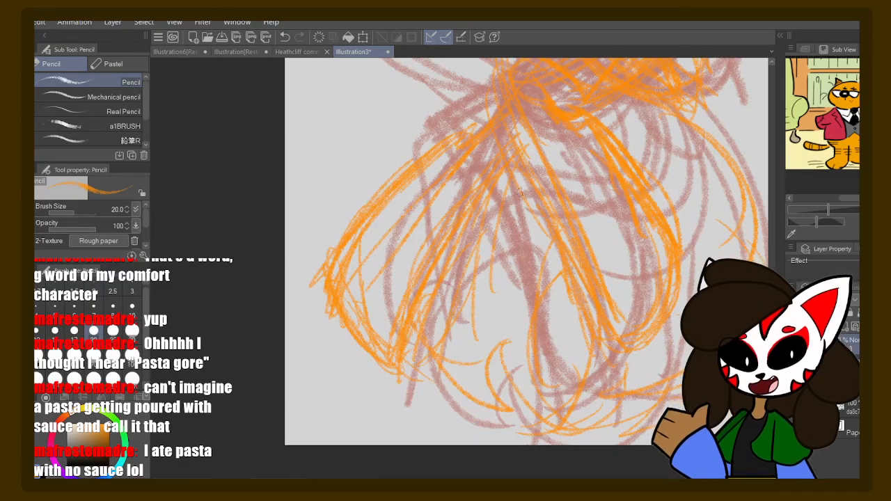
pyautogui.moveTo(533, 205); pyautogui.dragTo(548, 246)
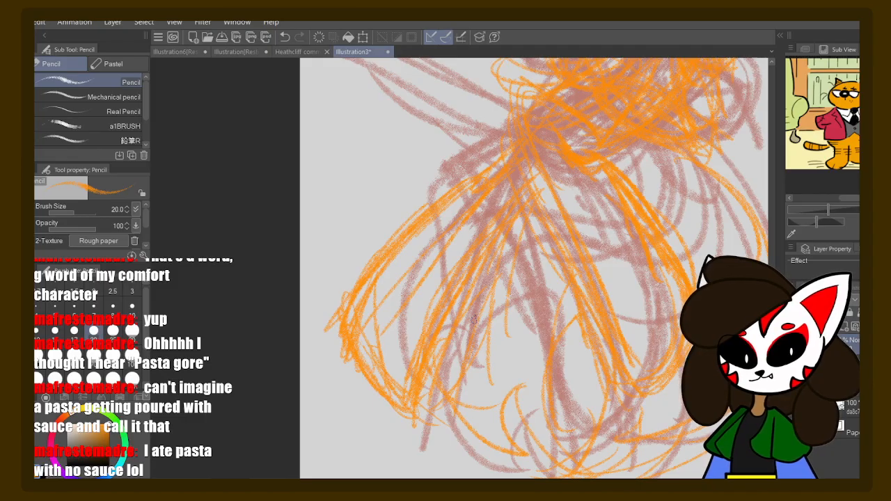
pyautogui.moveTo(612, 224)
pyautogui.mouseDown()
pyautogui.moveTo(546, 265)
pyautogui.moveTo(558, 279)
pyautogui.moveTo(548, 329)
pyautogui.moveTo(514, 379)
pyautogui.moveTo(543, 362)
pyautogui.moveTo(581, 248)
pyautogui.mouseUp()
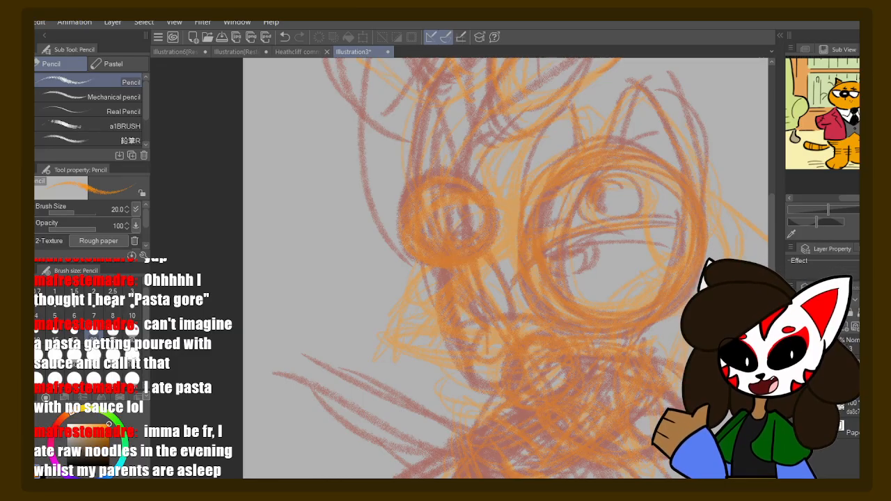
pyautogui.click(857, 337)
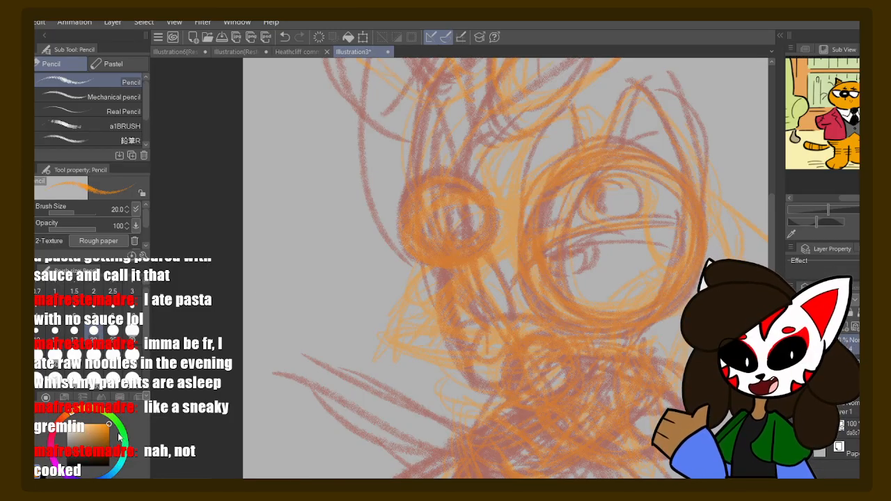
# - Switch the pencil to bright green at size 15 and draw the first arcs along the round head's left-hand edge
pyautogui.click(118, 436)
pyautogui.moveTo(624, 220)
pyautogui.mouseDown()
pyautogui.moveTo(513, 205)
pyautogui.moveTo(531, 179)
pyautogui.mouseUp()
pyautogui.click(57, 328)
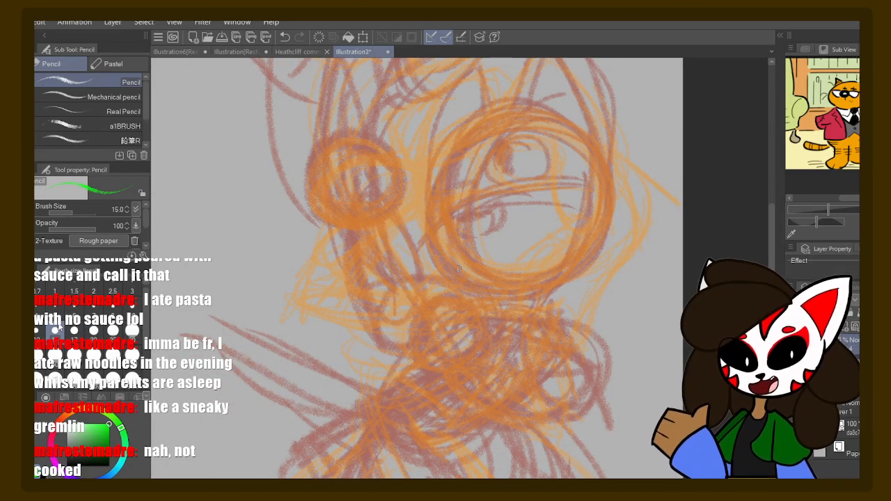
pyautogui.hotkey('ctrl', '+')
pyautogui.moveTo(606, 183)
pyautogui.mouseDown()
pyautogui.moveTo(568, 239)
pyautogui.moveTo(546, 245)
pyautogui.mouseUp()
pyautogui.moveTo(545, 196); pyautogui.dragTo(507, 229)
pyautogui.moveTo(473, 148)
pyautogui.mouseDown()
pyautogui.moveTo(369, 182)
pyautogui.moveTo(421, 362)
pyautogui.mouseUp()
# - Set the brush size to 17 and trace the round head's left-hand side, bottom and lower right-hand curve
pyautogui.click(73, 332)
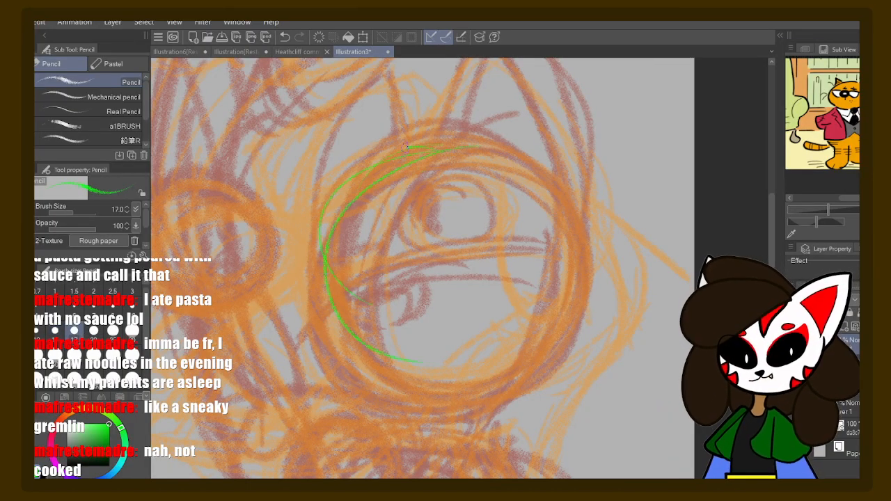
pyautogui.moveTo(431, 131)
pyautogui.mouseDown()
pyautogui.moveTo(313, 226)
pyautogui.moveTo(351, 316)
pyautogui.moveTo(456, 378)
pyautogui.moveTo(513, 370)
pyautogui.mouseUp()
pyautogui.moveTo(501, 189); pyautogui.dragTo(369, 351)
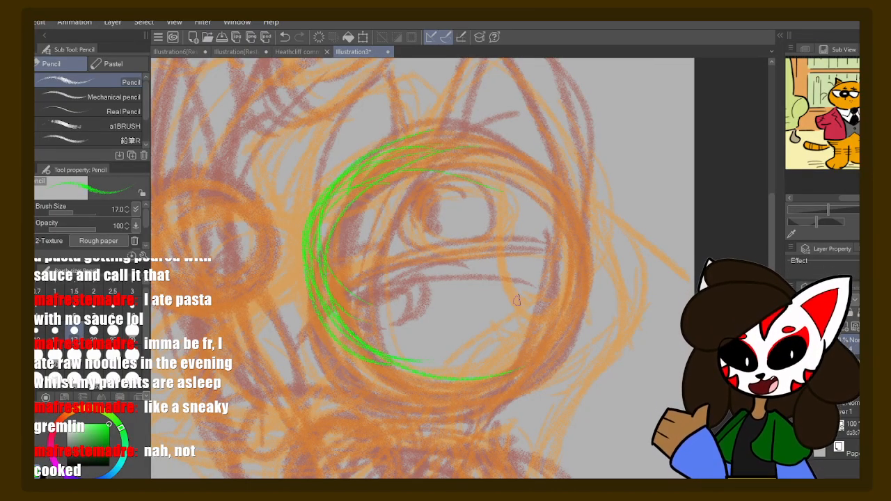
pyautogui.moveTo(309, 313)
pyautogui.mouseDown()
pyautogui.moveTo(387, 365)
pyautogui.moveTo(435, 382)
pyautogui.mouseUp()
pyautogui.moveTo(313, 354); pyautogui.dragTo(433, 396)
pyautogui.moveTo(543, 357); pyautogui.dragTo(422, 362)
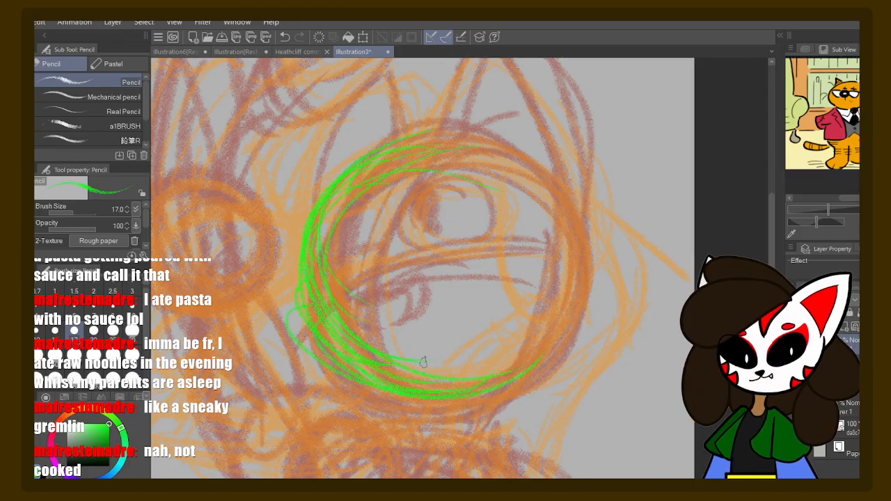
pyautogui.moveTo(436, 398); pyautogui.dragTo(562, 321)
pyautogui.moveTo(516, 360); pyautogui.dragTo(569, 282)
pyautogui.moveTo(555, 351); pyautogui.dragTo(581, 234)
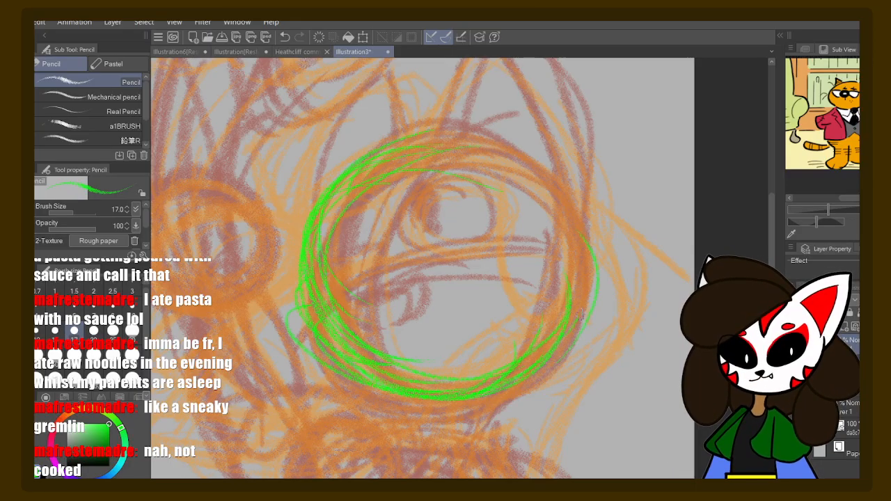
# - Close the green head circle along its right-hand side and top, and strengthen its upper left-hand curve
pyautogui.moveTo(583, 327)
pyautogui.mouseDown()
pyautogui.moveTo(553, 314)
pyautogui.moveTo(525, 170)
pyautogui.mouseUp()
pyautogui.moveTo(575, 204); pyautogui.dragTo(483, 164)
pyautogui.moveTo(473, 154); pyautogui.dragTo(433, 153)
pyautogui.moveTo(573, 196); pyautogui.dragTo(515, 163)
pyautogui.moveTo(434, 154)
pyautogui.mouseDown()
pyautogui.moveTo(394, 149)
pyautogui.moveTo(327, 299)
pyautogui.mouseUp()
pyautogui.moveTo(457, 144); pyautogui.dragTo(314, 320)
pyautogui.moveTo(428, 133); pyautogui.dragTo(373, 337)
# - Add a curved vertical guideline along the face's left-hand side and a curved horizontal line across its middle
pyautogui.moveTo(369, 191); pyautogui.dragTo(421, 382)
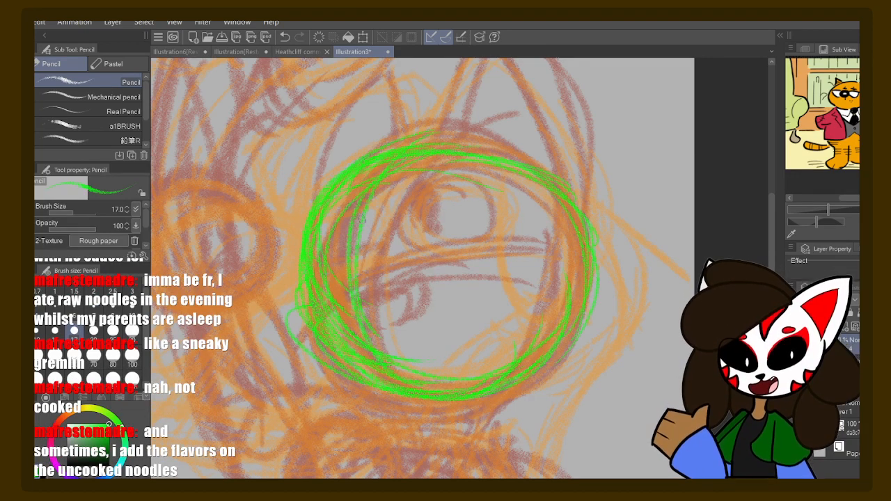
pyautogui.moveTo(361, 219); pyautogui.dragTo(395, 372)
pyautogui.moveTo(331, 295); pyautogui.dragTo(482, 251)
pyautogui.moveTo(330, 306); pyautogui.dragTo(518, 236)
pyautogui.moveTo(362, 277); pyautogui.dragTo(590, 234)
pyautogui.moveTo(503, 248); pyautogui.dragTo(602, 270)
pyautogui.moveTo(370, 263); pyautogui.dragTo(445, 246)
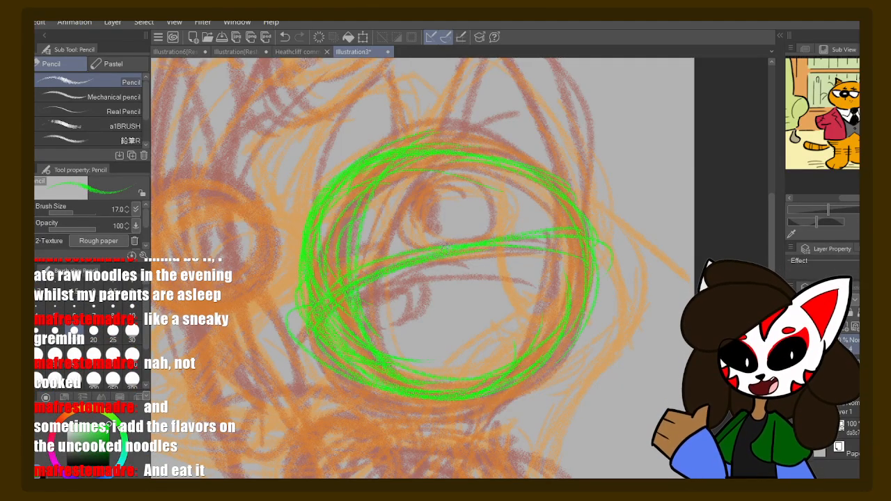
# - Sketch the tall pointed right-hand ear above the head with several green strokes on both sides
pyautogui.moveTo(507, 170)
pyautogui.mouseDown()
pyautogui.moveTo(439, 248)
pyautogui.moveTo(435, 278)
pyautogui.mouseUp()
pyautogui.moveTo(360, 243)
pyautogui.mouseDown()
pyautogui.moveTo(406, 168)
pyautogui.moveTo(378, 215)
pyautogui.moveTo(400, 203)
pyautogui.moveTo(417, 158)
pyautogui.mouseUp()
pyautogui.moveTo(376, 222)
pyautogui.mouseDown()
pyautogui.moveTo(419, 154)
pyautogui.moveTo(443, 199)
pyautogui.moveTo(522, 295)
pyautogui.mouseUp()
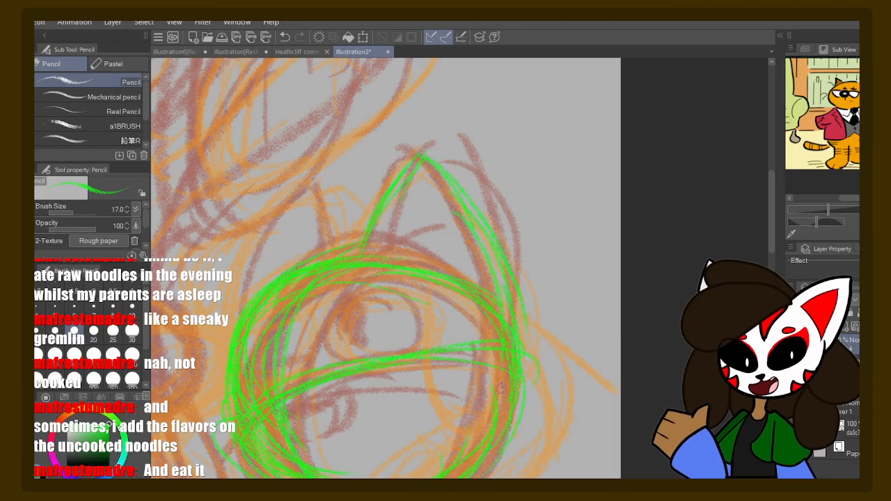
pyautogui.moveTo(472, 231); pyautogui.dragTo(519, 261)
pyautogui.moveTo(466, 188)
pyautogui.mouseDown()
pyautogui.moveTo(407, 281)
pyautogui.moveTo(446, 203)
pyautogui.mouseUp()
pyautogui.moveTo(413, 283); pyautogui.dragTo(531, 247)
# - Draw the smaller pointed left-hand ear in green and reinforce the top curve of the head between the ears
pyautogui.moveTo(470, 180); pyautogui.dragTo(417, 261)
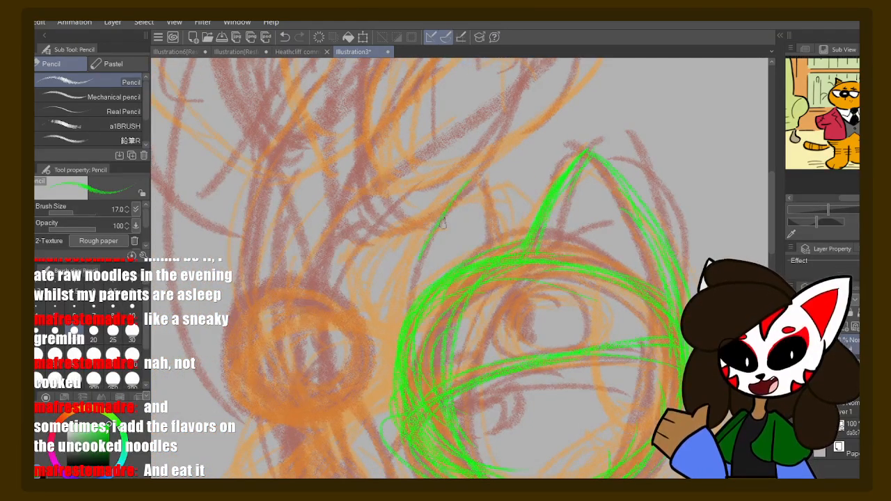
pyautogui.moveTo(449, 201); pyautogui.dragTo(405, 306)
pyautogui.moveTo(468, 185)
pyautogui.mouseDown()
pyautogui.moveTo(492, 183)
pyautogui.moveTo(483, 183)
pyautogui.moveTo(498, 243)
pyautogui.mouseUp()
pyautogui.moveTo(487, 196); pyautogui.dragTo(511, 250)
pyautogui.moveTo(476, 175); pyautogui.dragTo(394, 334)
pyautogui.moveTo(474, 262)
pyautogui.mouseDown()
pyautogui.moveTo(556, 250)
pyautogui.moveTo(518, 255)
pyautogui.moveTo(460, 320)
pyautogui.moveTo(500, 275)
pyautogui.moveTo(560, 252)
pyautogui.moveTo(579, 260)
pyautogui.mouseUp()
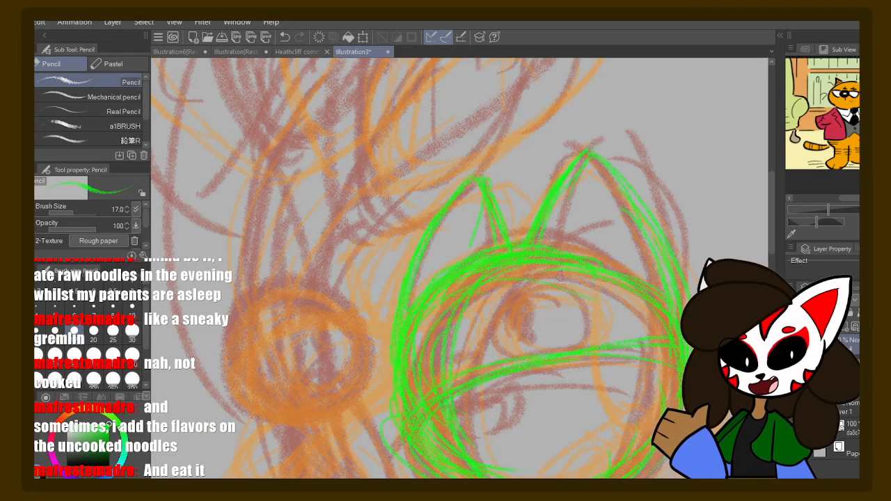
# - Reinforce the right-hand ear and darken the left-hand end of the face's horizontal line with short strokes
pyautogui.scroll(-2, 602, 215)
pyautogui.moveTo(581, 122); pyautogui.dragTo(644, 212)
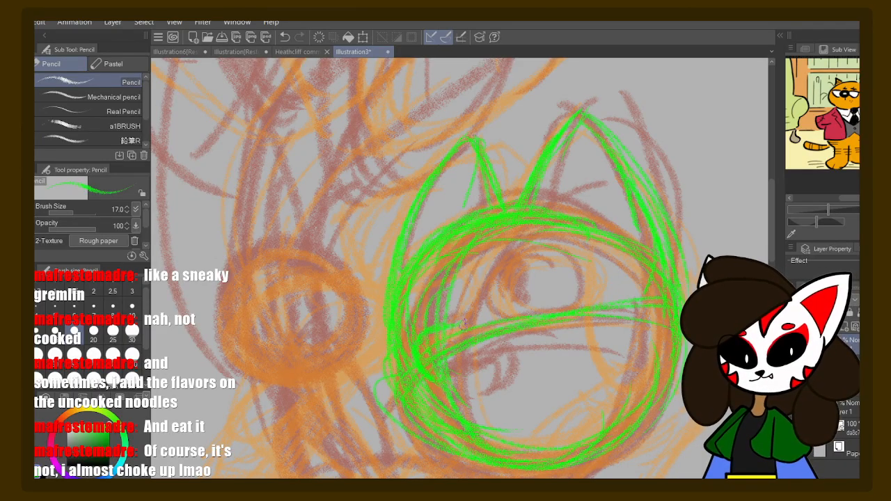
pyautogui.moveTo(463, 322)
pyautogui.mouseDown()
pyautogui.moveTo(417, 379)
pyautogui.moveTo(437, 386)
pyautogui.mouseUp()
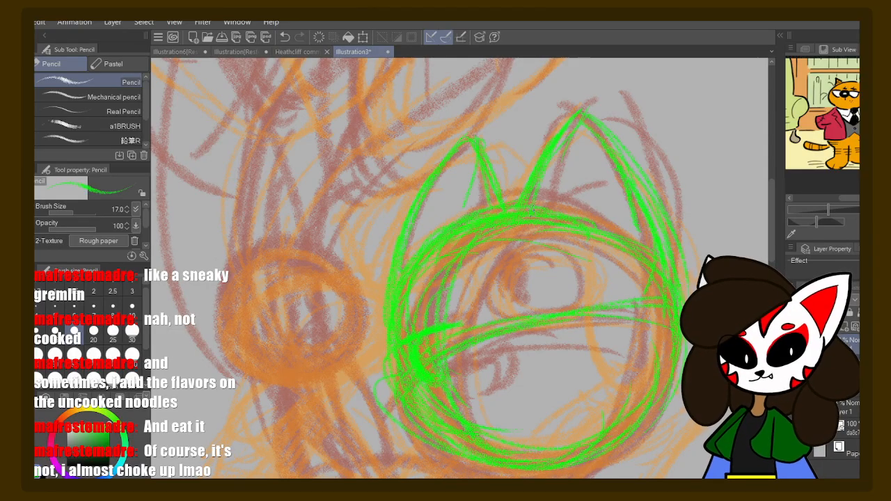
# - Sketch the large round eye above the horizontal face line and the narrow eye at the face's left-hand edge
pyautogui.moveTo(528, 256); pyautogui.dragTo(555, 221)
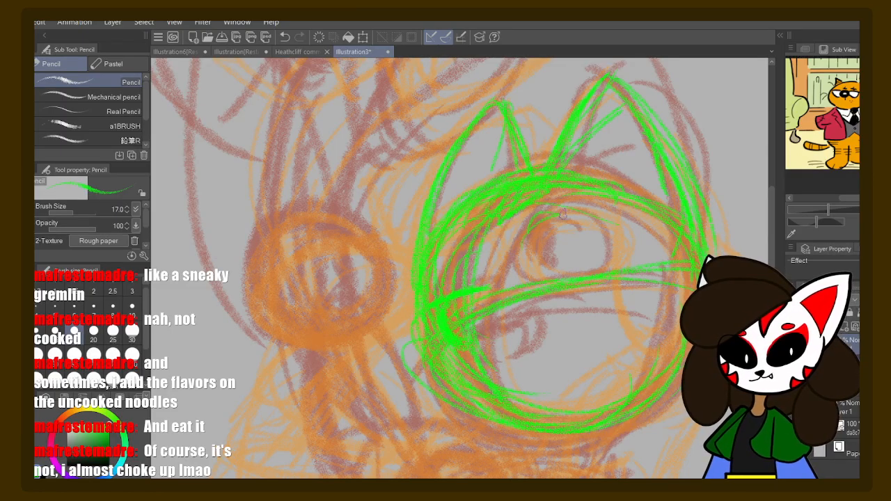
pyautogui.moveTo(562, 214)
pyautogui.mouseDown()
pyautogui.moveTo(581, 270)
pyautogui.moveTo(598, 223)
pyautogui.moveTo(568, 274)
pyautogui.moveTo(542, 226)
pyautogui.moveTo(530, 259)
pyautogui.moveTo(598, 230)
pyautogui.mouseUp()
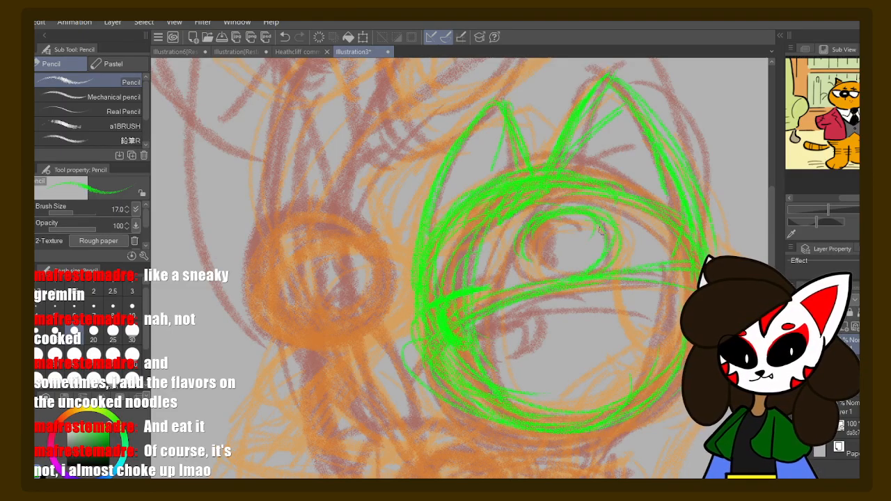
pyautogui.moveTo(535, 231)
pyautogui.mouseDown()
pyautogui.moveTo(522, 251)
pyautogui.moveTo(536, 240)
pyautogui.mouseUp()
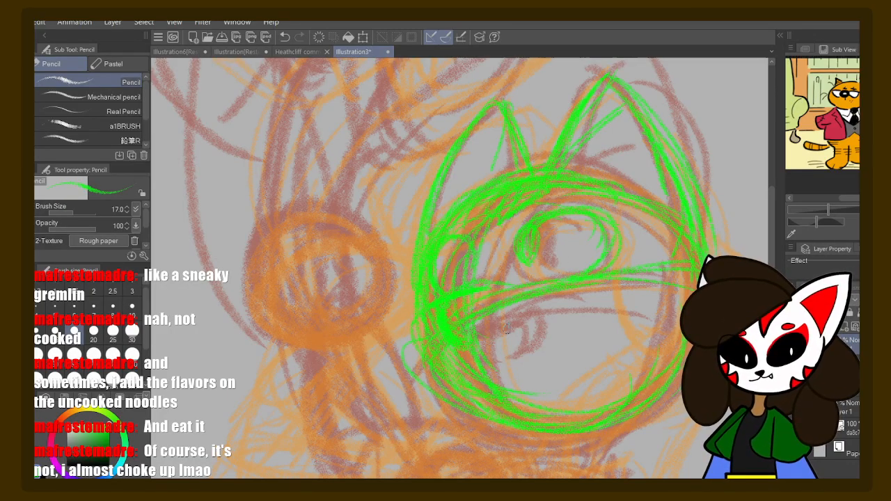
# - Sketch the short neck or collar marks in green directly beneath the round head
pyautogui.moveTo(619, 340); pyautogui.dragTo(631, 251)
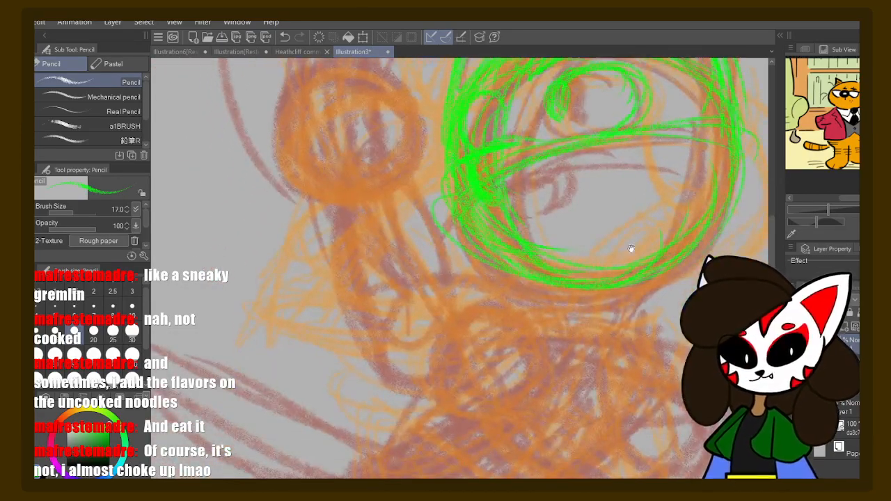
pyautogui.moveTo(628, 290)
pyautogui.mouseDown()
pyautogui.moveTo(634, 246)
pyautogui.moveTo(626, 242)
pyautogui.moveTo(594, 248)
pyautogui.moveTo(600, 260)
pyautogui.moveTo(615, 242)
pyautogui.moveTo(529, 257)
pyautogui.moveTo(569, 235)
pyautogui.moveTo(626, 268)
pyautogui.moveTo(646, 246)
pyautogui.mouseUp()
pyautogui.moveTo(550, 245)
pyautogui.mouseDown()
pyautogui.moveTo(518, 237)
pyautogui.moveTo(543, 235)
pyautogui.mouseUp()
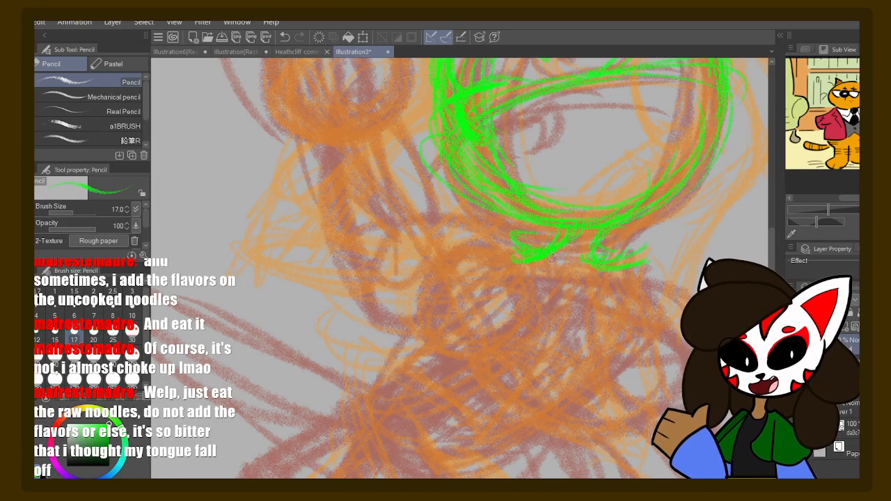
# - Outline the slanted torso in green from the neck down both sides to a curved lower edge
pyautogui.moveTo(593, 248)
pyautogui.mouseDown()
pyautogui.moveTo(573, 174)
pyautogui.moveTo(599, 151)
pyautogui.moveTo(602, 224)
pyautogui.moveTo(504, 314)
pyautogui.mouseUp()
pyautogui.moveTo(649, 162); pyautogui.dragTo(553, 281)
pyautogui.moveTo(520, 144)
pyautogui.mouseDown()
pyautogui.moveTo(438, 233)
pyautogui.moveTo(420, 221)
pyautogui.moveTo(380, 264)
pyautogui.moveTo(455, 282)
pyautogui.mouseUp()
pyautogui.moveTo(374, 277)
pyautogui.mouseDown()
pyautogui.moveTo(540, 280)
pyautogui.moveTo(550, 270)
pyautogui.mouseUp()
pyautogui.moveTo(406, 314)
pyautogui.mouseDown()
pyautogui.moveTo(562, 275)
pyautogui.moveTo(602, 214)
pyautogui.mouseUp()
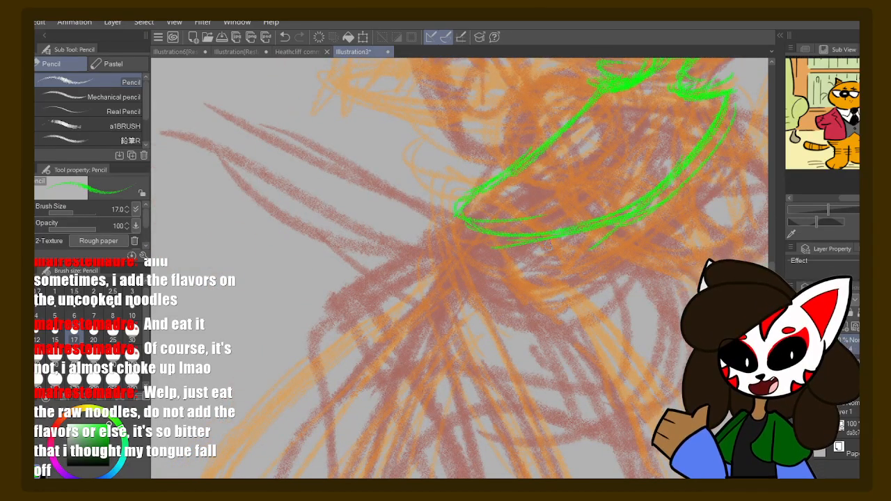
# - Draw the hip below the torso and carry the right-hand leg's outer edges downward, including the small notch at the hip
pyautogui.moveTo(567, 249)
pyautogui.mouseDown()
pyautogui.moveTo(534, 215)
pyautogui.moveTo(571, 247)
pyautogui.moveTo(462, 184)
pyautogui.moveTo(438, 183)
pyautogui.moveTo(476, 209)
pyautogui.moveTo(474, 287)
pyautogui.mouseUp()
pyautogui.moveTo(449, 196); pyautogui.dragTo(465, 327)
pyautogui.moveTo(437, 228); pyautogui.dragTo(480, 341)
pyautogui.moveTo(582, 256)
pyautogui.mouseDown()
pyautogui.moveTo(457, 183)
pyautogui.moveTo(449, 289)
pyautogui.mouseUp()
pyautogui.moveTo(437, 227); pyautogui.dragTo(469, 305)
pyautogui.moveTo(515, 224); pyautogui.dragTo(557, 276)
pyautogui.moveTo(526, 239)
pyautogui.mouseDown()
pyautogui.moveTo(560, 285)
pyautogui.moveTo(569, 273)
pyautogui.moveTo(548, 172)
pyautogui.moveTo(576, 201)
pyautogui.mouseUp()
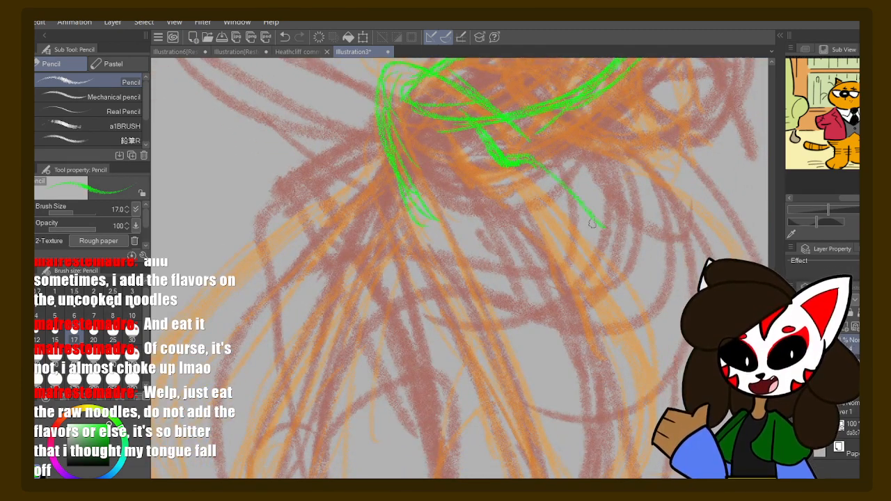
pyautogui.moveTo(521, 163)
pyautogui.mouseDown()
pyautogui.moveTo(597, 228)
pyautogui.moveTo(614, 289)
pyautogui.mouseUp()
pyautogui.moveTo(561, 213); pyautogui.dragTo(622, 336)
pyautogui.moveTo(526, 233); pyautogui.dragTo(533, 188)
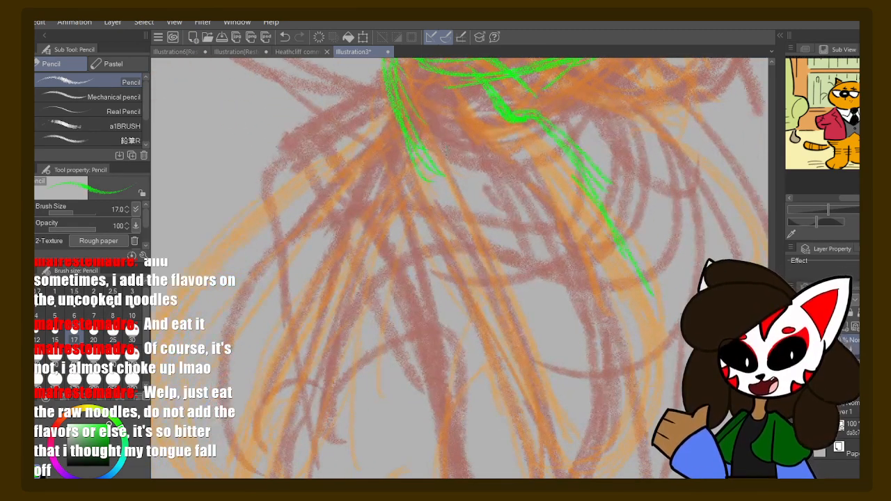
# - Run the right-hand leg's inner edge down from the hip and curve the outer edge inward to meet it at a rounded tip
pyautogui.moveTo(391, 120); pyautogui.dragTo(462, 254)
pyautogui.moveTo(443, 198); pyautogui.dragTo(512, 327)
pyautogui.moveTo(468, 279); pyautogui.dragTo(503, 398)
pyautogui.moveTo(478, 278)
pyautogui.mouseDown()
pyautogui.moveTo(506, 325)
pyautogui.moveTo(527, 408)
pyautogui.mouseUp()
pyautogui.moveTo(538, 308); pyautogui.dragTo(514, 233)
pyautogui.moveTo(489, 259)
pyautogui.mouseDown()
pyautogui.moveTo(533, 399)
pyautogui.moveTo(577, 394)
pyautogui.mouseUp()
pyautogui.moveTo(603, 173)
pyautogui.mouseDown()
pyautogui.moveTo(618, 195)
pyautogui.moveTo(628, 319)
pyautogui.moveTo(592, 371)
pyautogui.mouseUp()
pyautogui.moveTo(537, 358); pyautogui.dragTo(564, 397)
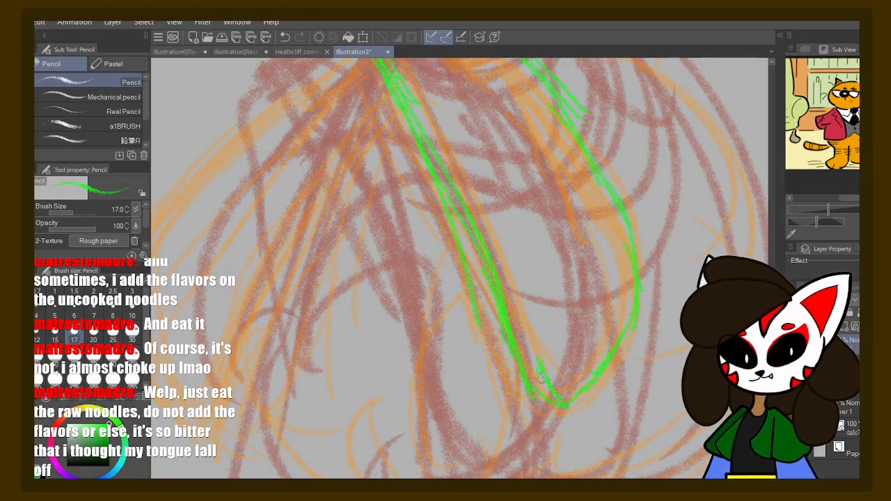
# - Add short toe marks inside the right-hand leg's rounded tip and reinforce its lower outer curve
pyautogui.moveTo(579, 332)
pyautogui.mouseDown()
pyautogui.moveTo(593, 388)
pyautogui.moveTo(541, 367)
pyautogui.mouseUp()
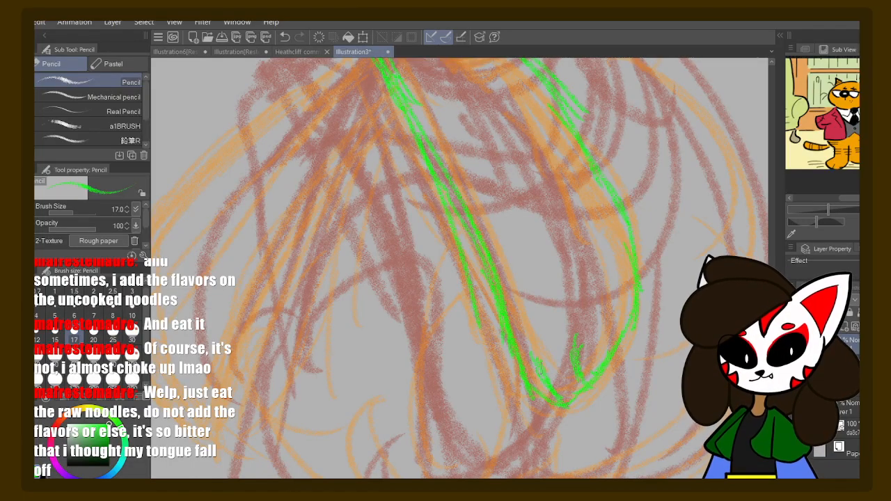
pyautogui.moveTo(565, 403); pyautogui.dragTo(629, 305)
pyautogui.moveTo(624, 341)
pyautogui.mouseDown()
pyautogui.moveTo(598, 389)
pyautogui.moveTo(604, 376)
pyautogui.mouseUp()
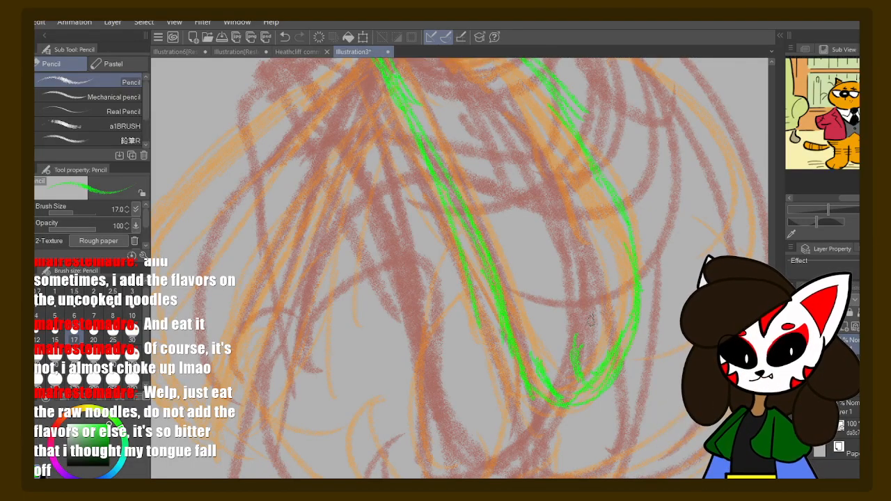
pyautogui.moveTo(592, 320); pyautogui.dragTo(612, 347)
pyautogui.moveTo(582, 320); pyautogui.dragTo(600, 351)
# - Sharpen the corner where torso and hip meet, and thicken the hip notch and the right-hand thigh's upper edge
pyautogui.moveTo(508, 172)
pyautogui.mouseDown()
pyautogui.moveTo(601, 318)
pyautogui.moveTo(718, 349)
pyautogui.mouseUp()
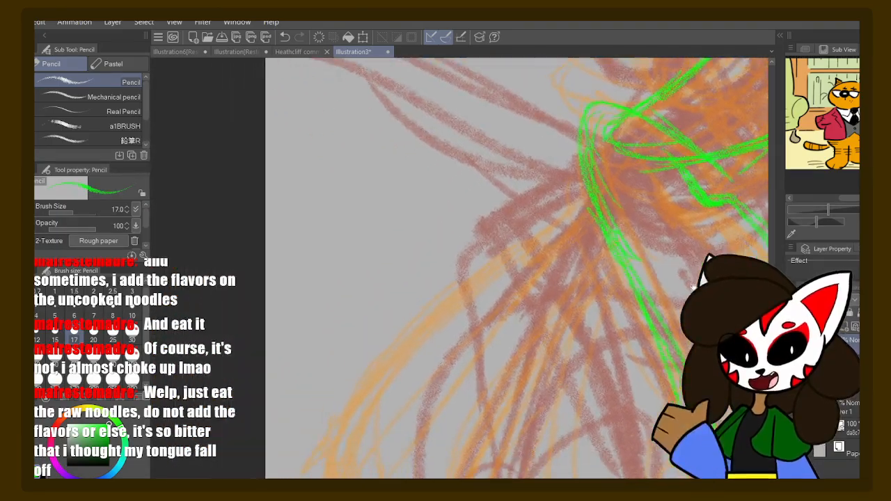
pyautogui.moveTo(674, 287)
pyautogui.mouseDown()
pyautogui.moveTo(519, 352)
pyautogui.moveTo(555, 360)
pyautogui.moveTo(554, 353)
pyautogui.mouseUp()
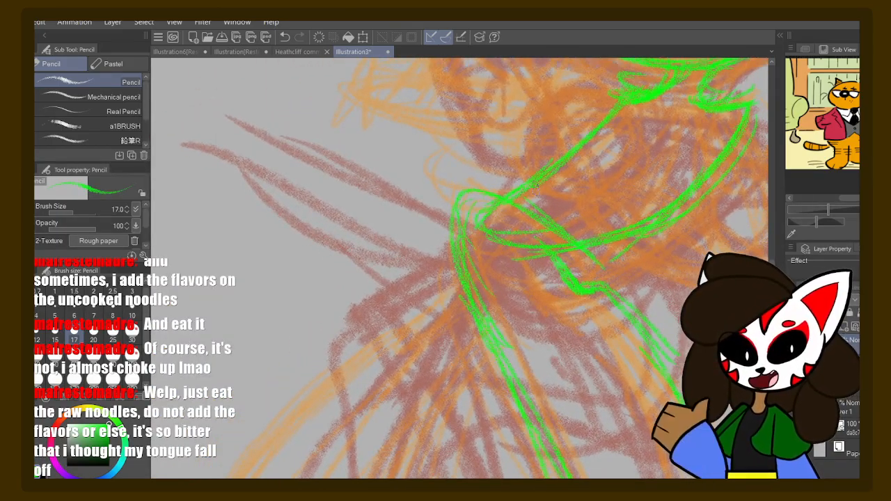
pyautogui.moveTo(533, 190); pyautogui.dragTo(451, 235)
pyautogui.moveTo(452, 237); pyautogui.dragTo(542, 320)
pyautogui.moveTo(465, 259); pyautogui.dragTo(488, 286)
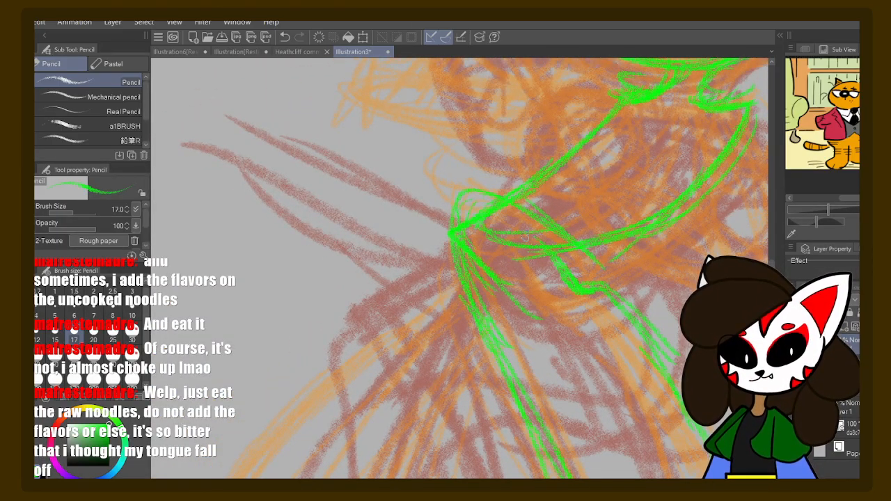
pyautogui.moveTo(525, 237); pyautogui.dragTo(597, 309)
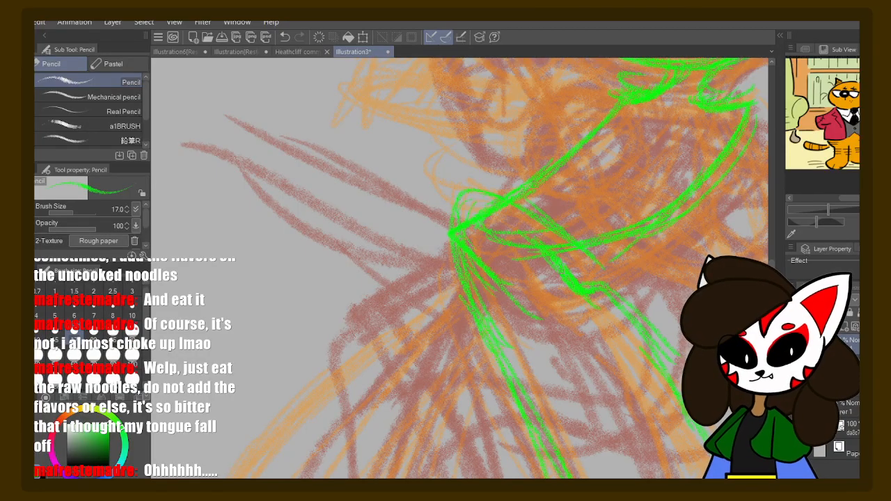
pyautogui.moveTo(598, 285); pyautogui.dragTo(640, 325)
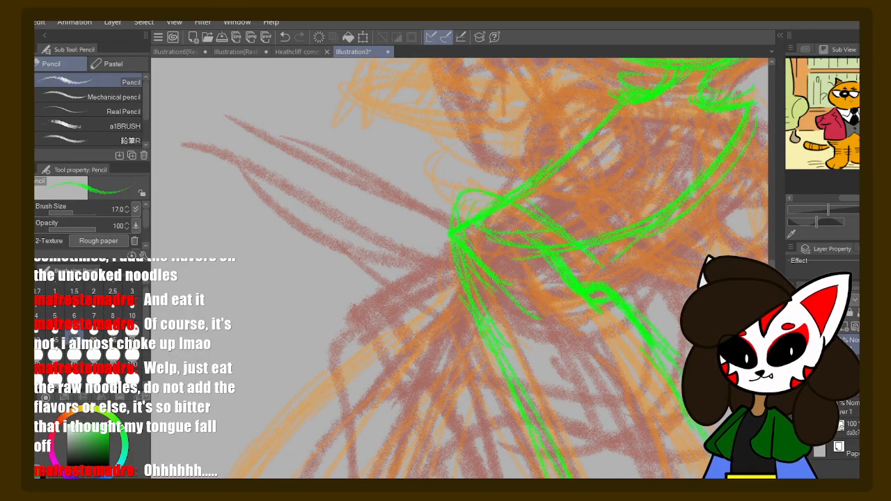
# - Thicken the right-hand leg's inner edge with long green strokes from the hip corner and add a short curve at the hip
pyautogui.moveTo(529, 253)
pyautogui.mouseDown()
pyautogui.moveTo(522, 197)
pyautogui.moveTo(544, 200)
pyautogui.mouseUp()
pyautogui.moveTo(482, 188); pyautogui.dragTo(588, 385)
pyautogui.moveTo(529, 240); pyautogui.dragTo(601, 449)
pyautogui.moveTo(581, 354); pyautogui.dragTo(566, 217)
pyautogui.moveTo(569, 226); pyautogui.dragTo(627, 421)
pyautogui.moveTo(549, 270); pyautogui.dragTo(616, 346)
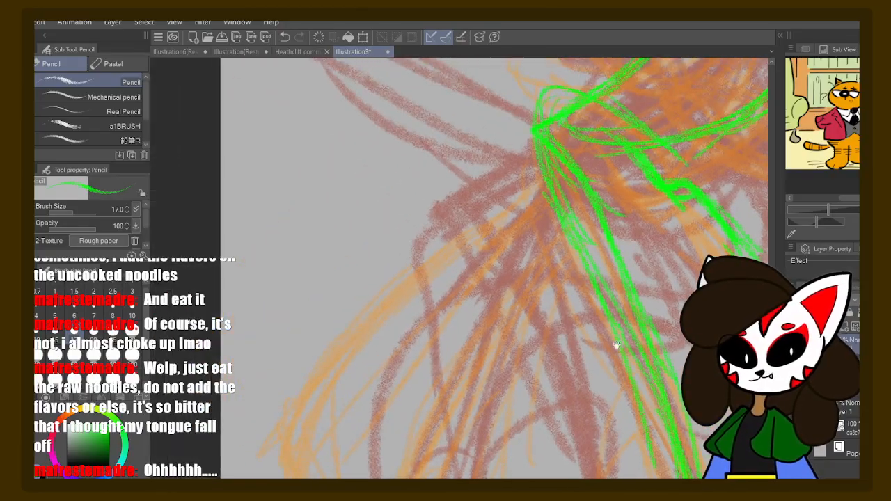
pyautogui.moveTo(588, 263)
pyautogui.mouseDown()
pyautogui.moveTo(599, 382)
pyautogui.moveTo(559, 240)
pyautogui.mouseUp()
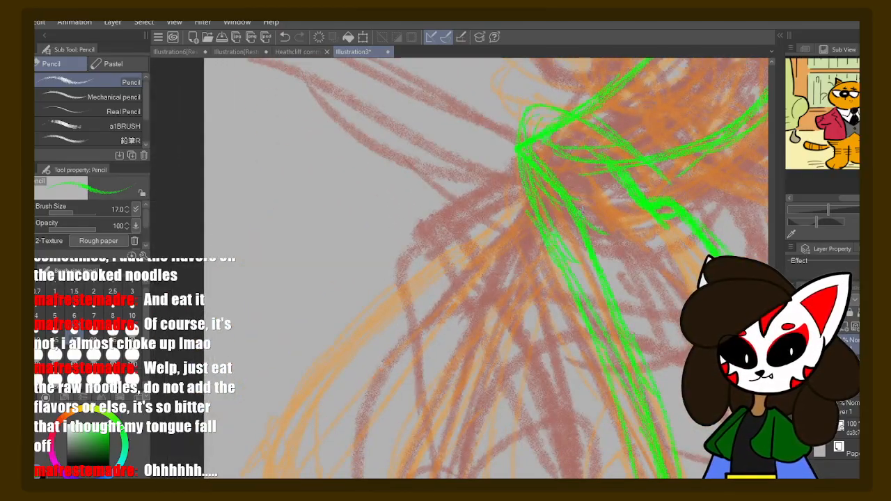
pyautogui.moveTo(582, 125); pyautogui.dragTo(574, 196)
pyautogui.moveTo(566, 250)
pyautogui.mouseDown()
pyautogui.moveTo(610, 151)
pyautogui.moveTo(589, 171)
pyautogui.mouseUp()
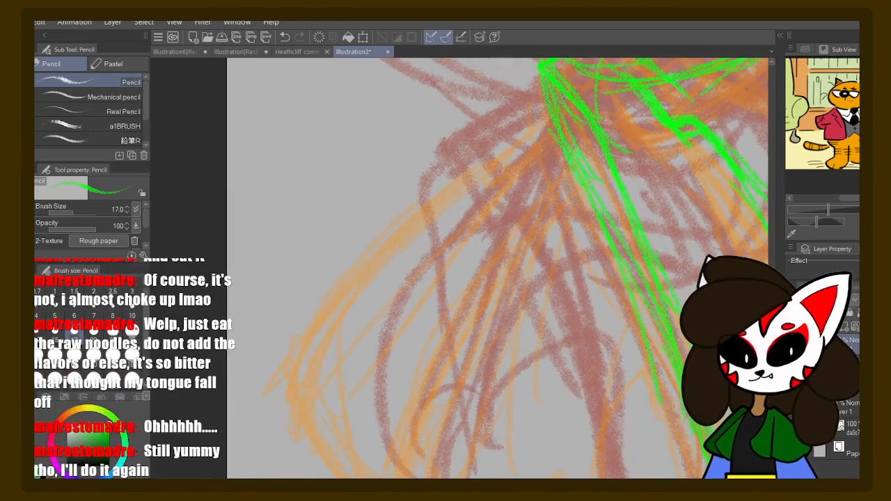
# - Draw the left-hand leg's outer edge in green, sweeping from the hip corner down to the foot
pyautogui.moveTo(578, 115); pyautogui.dragTo(525, 190)
pyautogui.moveTo(599, 91); pyautogui.dragTo(412, 244)
pyautogui.moveTo(552, 119); pyautogui.dragTo(359, 298)
pyautogui.moveTo(538, 142); pyautogui.dragTo(310, 334)
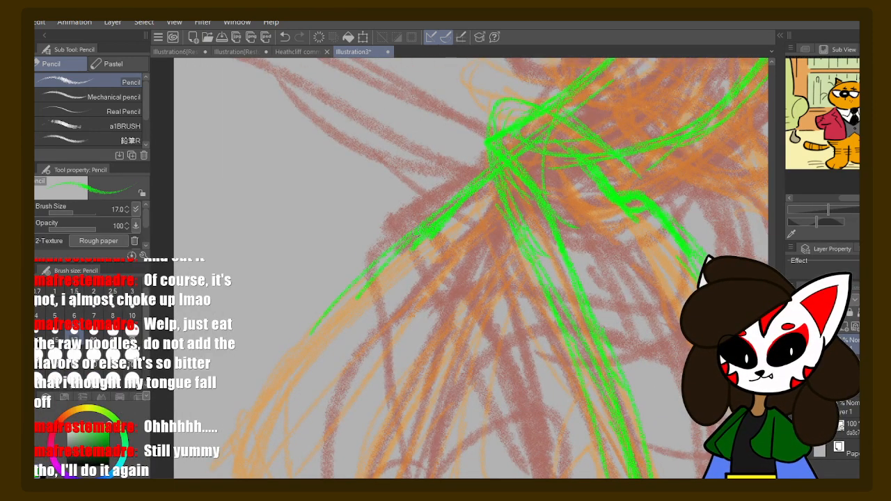
pyautogui.moveTo(411, 232); pyautogui.dragTo(366, 256)
pyautogui.moveTo(465, 225); pyautogui.dragTo(522, 144)
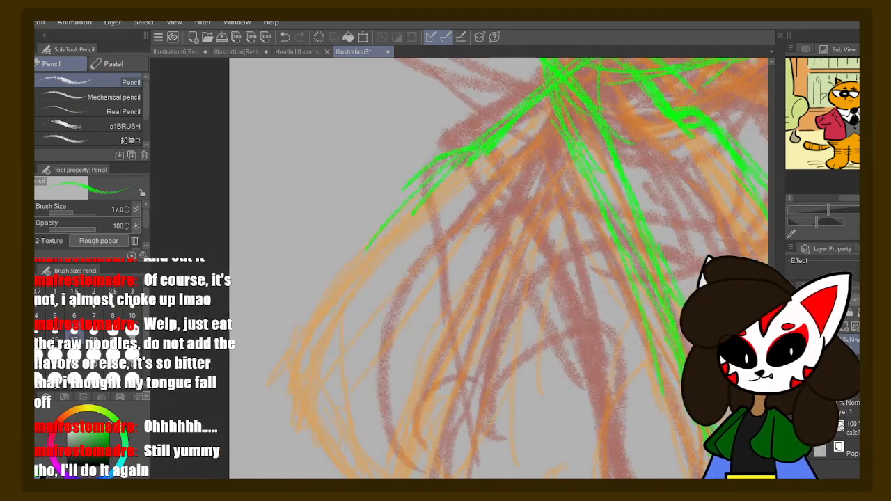
pyautogui.moveTo(439, 166)
pyautogui.mouseDown()
pyautogui.moveTo(284, 344)
pyautogui.moveTo(274, 374)
pyautogui.mouseUp()
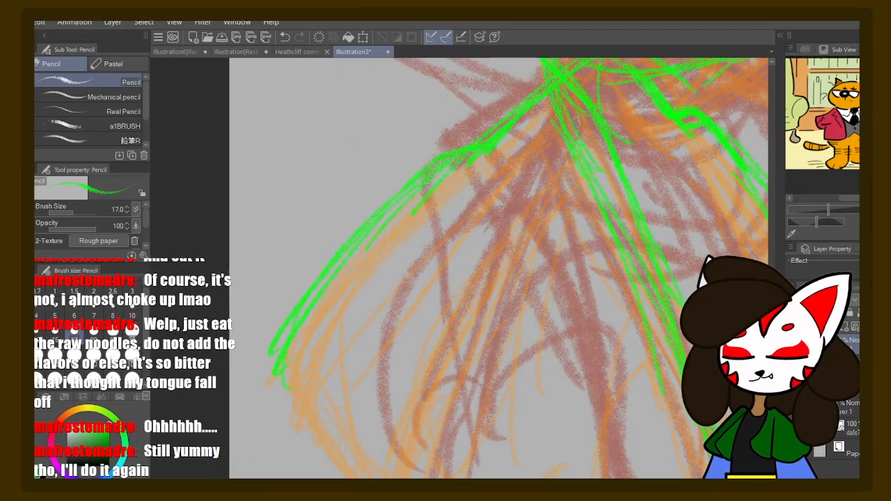
# - Draw the left-hand leg's inner edge in green with long overlapping strokes from the hip corner down toward the foot
pyautogui.moveTo(578, 120); pyautogui.dragTo(530, 165)
pyautogui.moveTo(634, 90); pyautogui.dragTo(556, 142)
pyautogui.moveTo(658, 91)
pyautogui.mouseDown()
pyautogui.moveTo(561, 149)
pyautogui.moveTo(429, 310)
pyautogui.mouseUp()
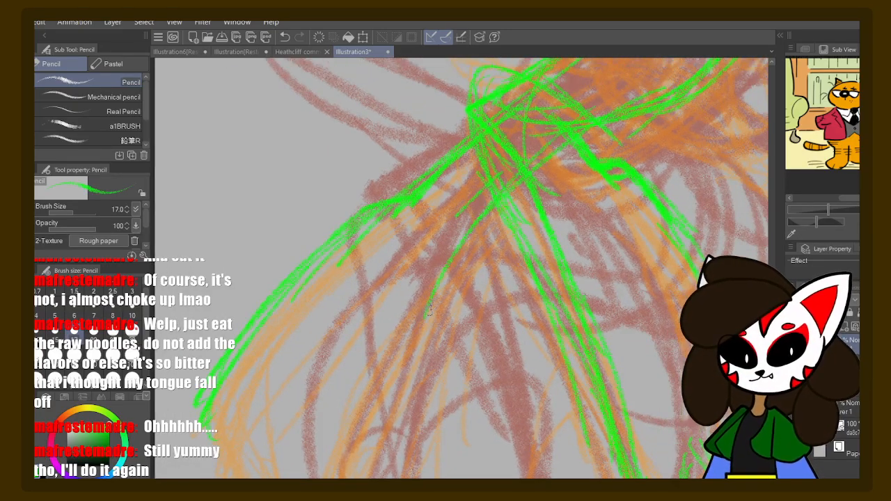
pyautogui.moveTo(493, 210)
pyautogui.mouseDown()
pyautogui.moveTo(415, 396)
pyautogui.moveTo(399, 405)
pyautogui.mouseUp()
pyautogui.moveTo(400, 315); pyautogui.dragTo(469, 214)
pyautogui.moveTo(526, 174); pyautogui.dragTo(422, 369)
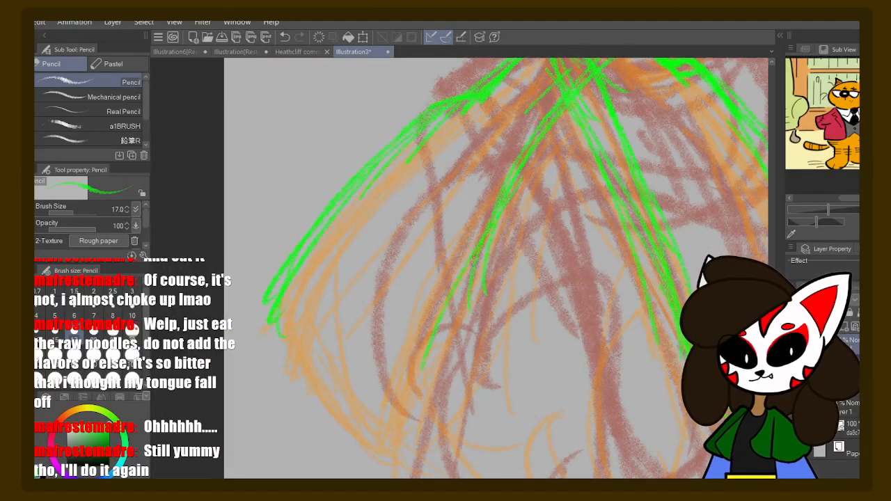
pyautogui.moveTo(509, 217); pyautogui.dragTo(430, 412)
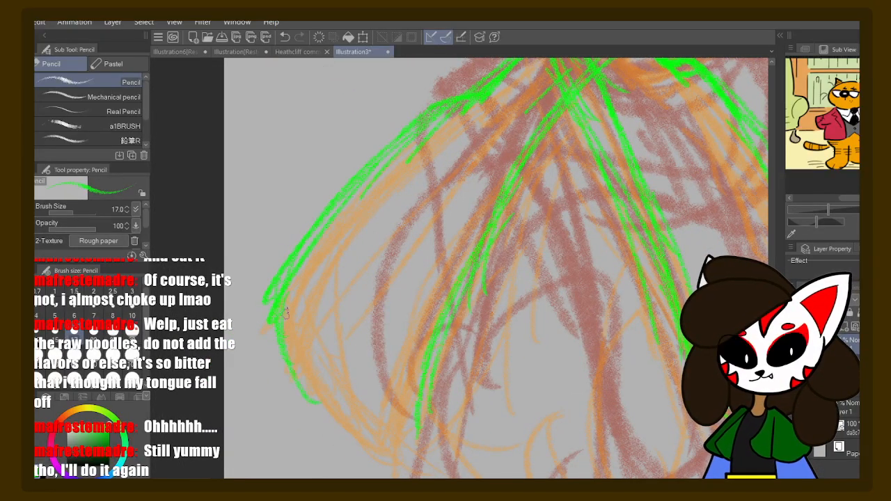
# - Close the left-hand leg's tip with a rounded lower edge and add short toe marks inside it
pyautogui.moveTo(285, 313)
pyautogui.mouseDown()
pyautogui.moveTo(370, 423)
pyautogui.moveTo(421, 392)
pyautogui.mouseUp()
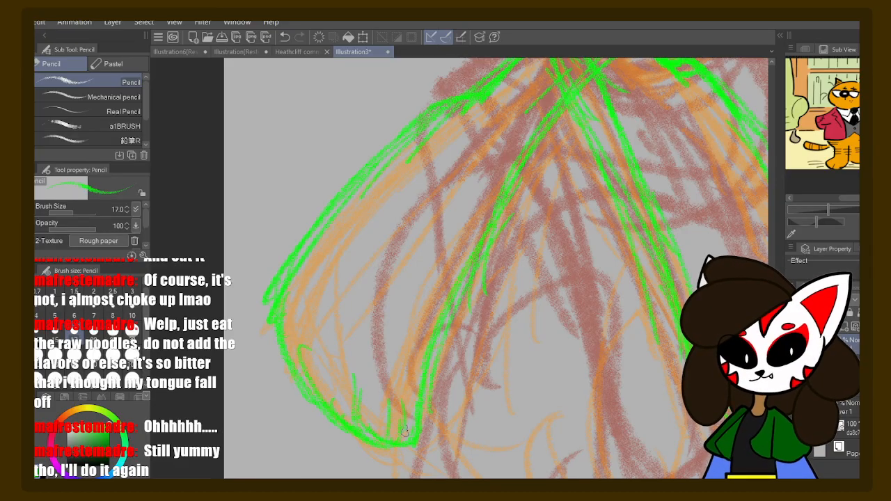
pyautogui.moveTo(410, 271); pyautogui.dragTo(242, 474)
pyautogui.moveTo(424, 252); pyautogui.dragTo(367, 331)
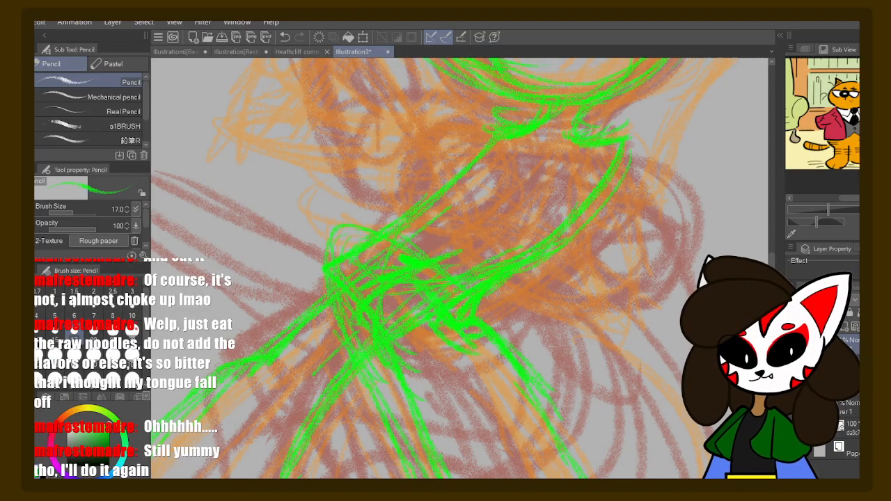
# - Thicken the hip notch above the right-hand thigh and hatch across the crotch where the legs meet
pyautogui.moveTo(487, 316)
pyautogui.mouseDown()
pyautogui.moveTo(483, 189)
pyautogui.moveTo(465, 229)
pyautogui.mouseUp()
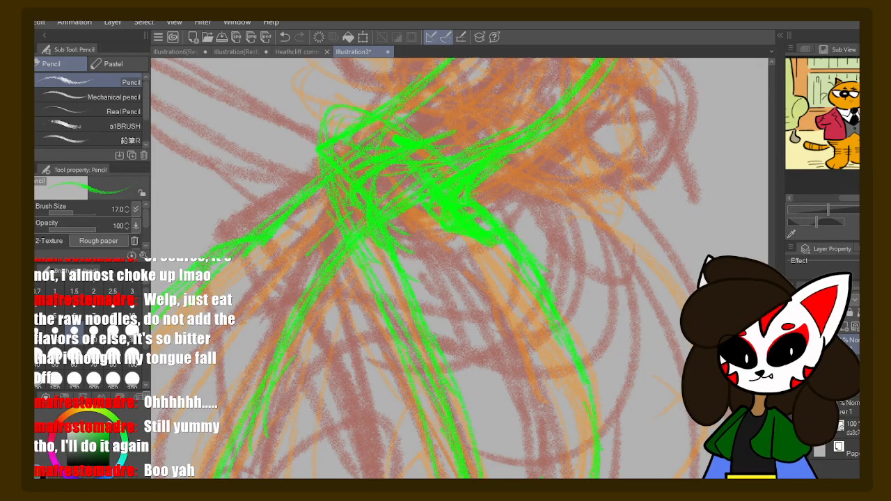
pyautogui.moveTo(416, 173)
pyautogui.mouseDown()
pyautogui.moveTo(364, 221)
pyautogui.moveTo(367, 265)
pyautogui.moveTo(345, 221)
pyautogui.mouseUp()
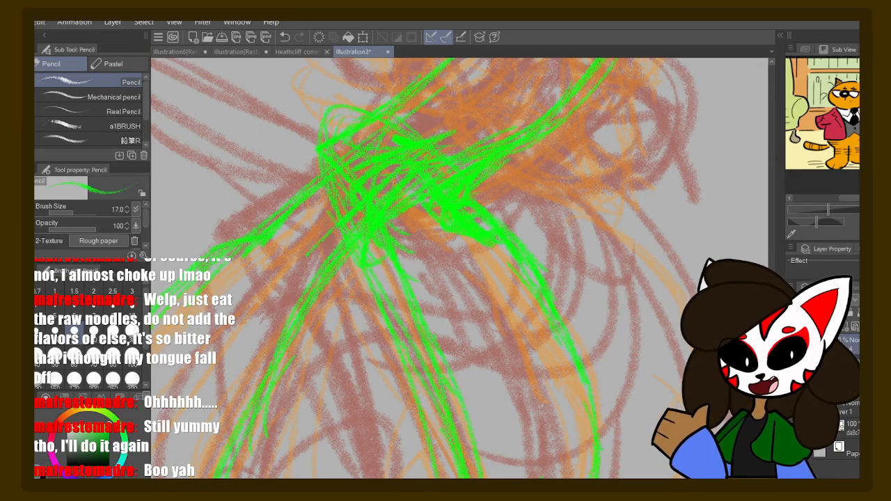
pyautogui.moveTo(392, 166); pyautogui.dragTo(356, 220)
# - Reinforce the right-hand leg's inner and outer edges with long green strokes from the hip to the rounded tip
pyautogui.moveTo(387, 266); pyautogui.dragTo(441, 391)
pyautogui.moveTo(440, 343); pyautogui.dragTo(416, 223)
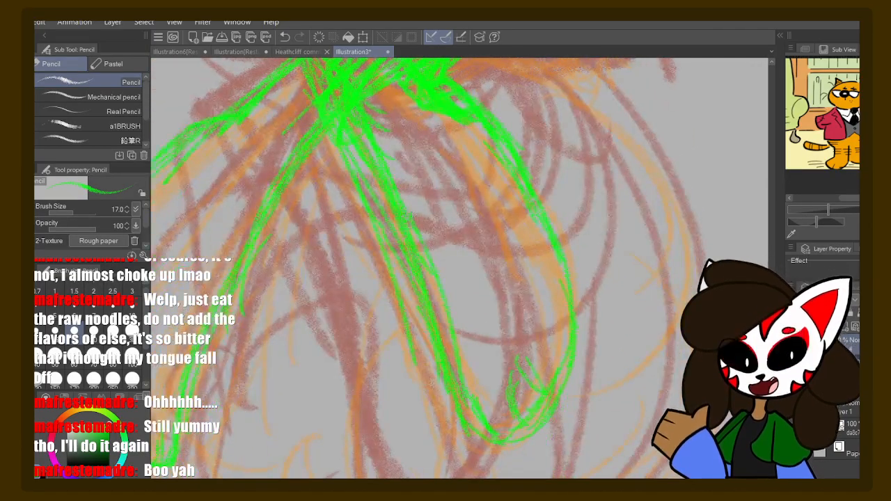
pyautogui.moveTo(428, 277); pyautogui.dragTo(454, 373)
pyautogui.moveTo(549, 271); pyautogui.dragTo(549, 313)
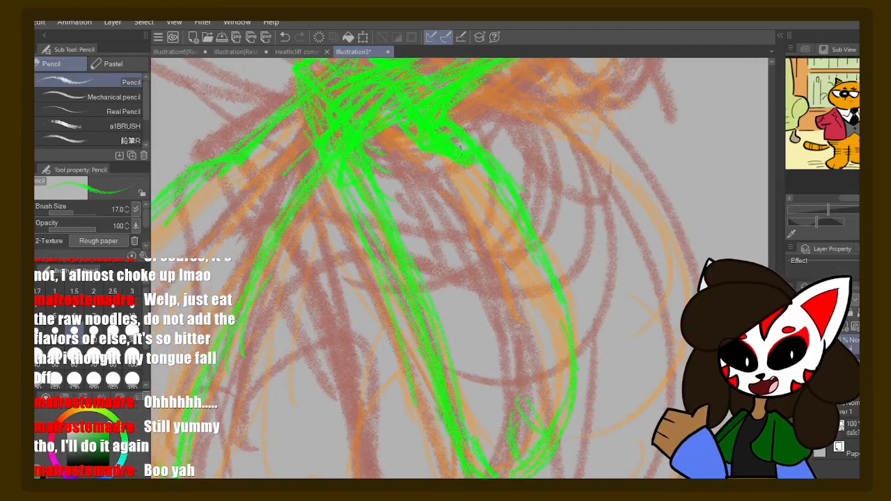
pyautogui.moveTo(540, 264)
pyautogui.mouseDown()
pyautogui.moveTo(526, 439)
pyautogui.moveTo(513, 457)
pyautogui.mouseUp()
pyautogui.moveTo(529, 236)
pyautogui.mouseDown()
pyautogui.moveTo(478, 338)
pyautogui.moveTo(487, 376)
pyautogui.mouseUp()
pyautogui.moveTo(490, 233); pyautogui.dragTo(547, 347)
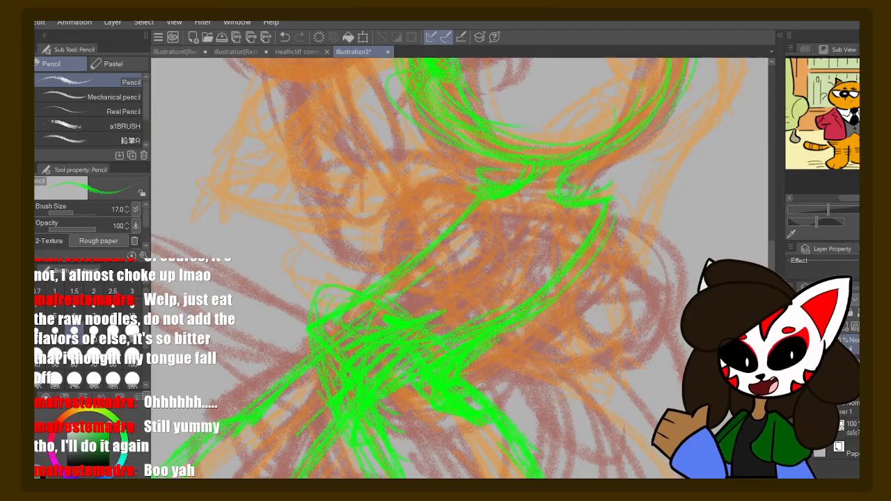
# - Draw a shoulder circle on the upper torso and rough in the upper arm running diagonally across to the elbow
pyautogui.moveTo(447, 195)
pyautogui.mouseDown()
pyautogui.moveTo(454, 266)
pyautogui.moveTo(440, 205)
pyautogui.moveTo(490, 213)
pyautogui.moveTo(480, 270)
pyautogui.moveTo(618, 340)
pyautogui.mouseUp()
pyautogui.moveTo(611, 195); pyautogui.dragTo(598, 306)
pyautogui.moveTo(612, 216); pyautogui.dragTo(612, 334)
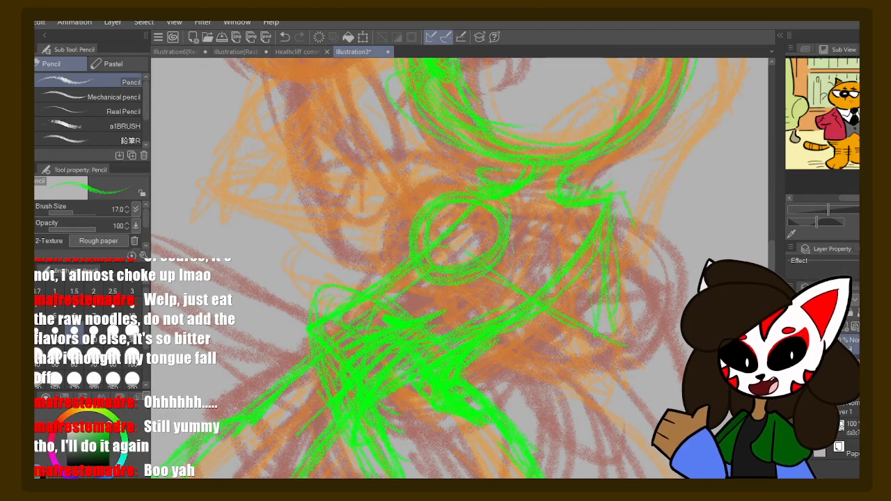
pyautogui.moveTo(502, 206)
pyautogui.mouseDown()
pyautogui.moveTo(548, 281)
pyautogui.moveTo(610, 325)
pyautogui.mouseUp()
pyautogui.moveTo(458, 283)
pyautogui.mouseDown()
pyautogui.moveTo(548, 340)
pyautogui.moveTo(607, 360)
pyautogui.mouseUp()
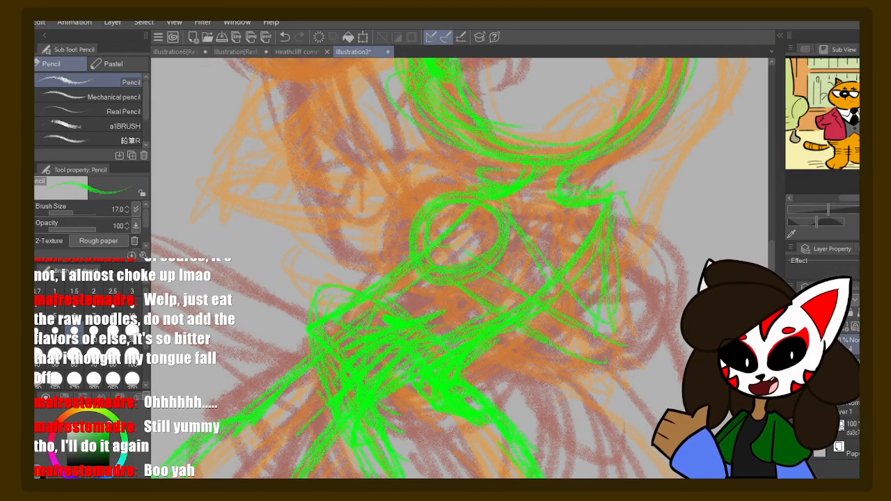
pyautogui.moveTo(497, 261)
pyautogui.mouseDown()
pyautogui.moveTo(572, 339)
pyautogui.moveTo(617, 349)
pyautogui.mouseUp()
pyautogui.moveTo(558, 230); pyautogui.dragTo(617, 341)
# - Build up the bent forearm with vertical strokes beside the torso, then strengthen the upper arm's lower edge and the shoulder circle
pyautogui.moveTo(597, 213); pyautogui.dragTo(579, 338)
pyautogui.moveTo(611, 206)
pyautogui.mouseDown()
pyautogui.moveTo(617, 306)
pyautogui.moveTo(582, 299)
pyautogui.mouseUp()
pyautogui.moveTo(608, 208); pyautogui.dragTo(613, 306)
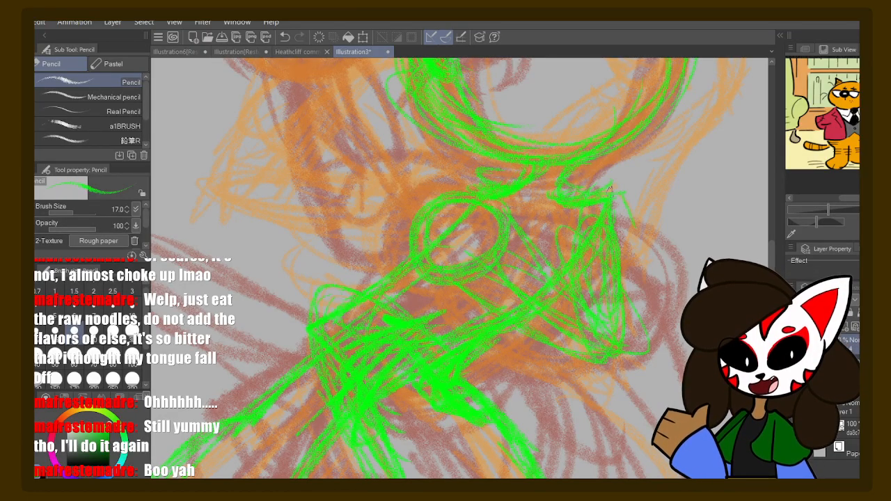
pyautogui.moveTo(592, 243); pyautogui.dragTo(595, 342)
pyautogui.moveTo(615, 209); pyautogui.dragTo(630, 340)
pyautogui.moveTo(621, 213); pyautogui.dragTo(627, 362)
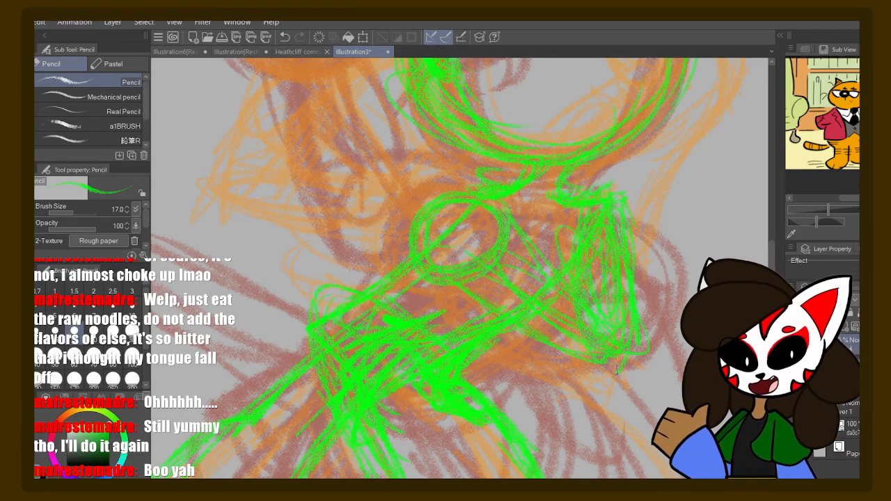
pyautogui.moveTo(455, 273); pyautogui.dragTo(613, 369)
pyautogui.moveTo(448, 285); pyautogui.dragTo(607, 371)
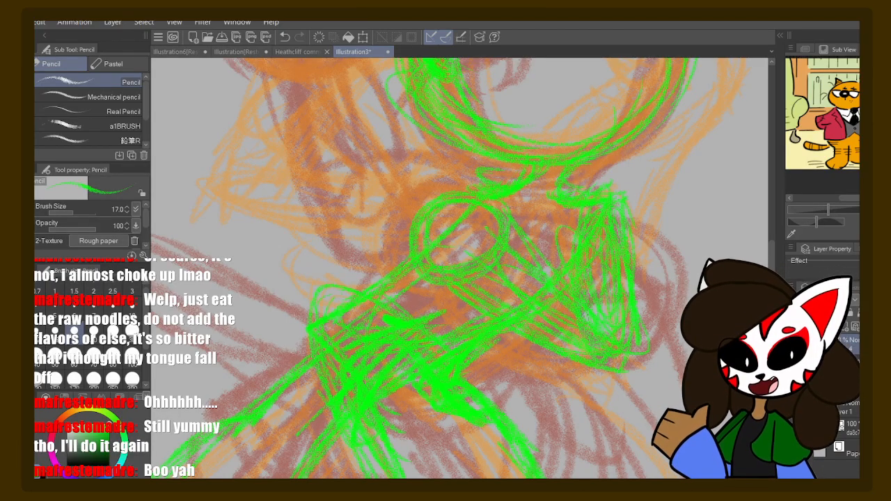
pyautogui.moveTo(495, 209)
pyautogui.mouseDown()
pyautogui.moveTo(617, 318)
pyautogui.moveTo(618, 306)
pyautogui.moveTo(526, 313)
pyautogui.mouseUp()
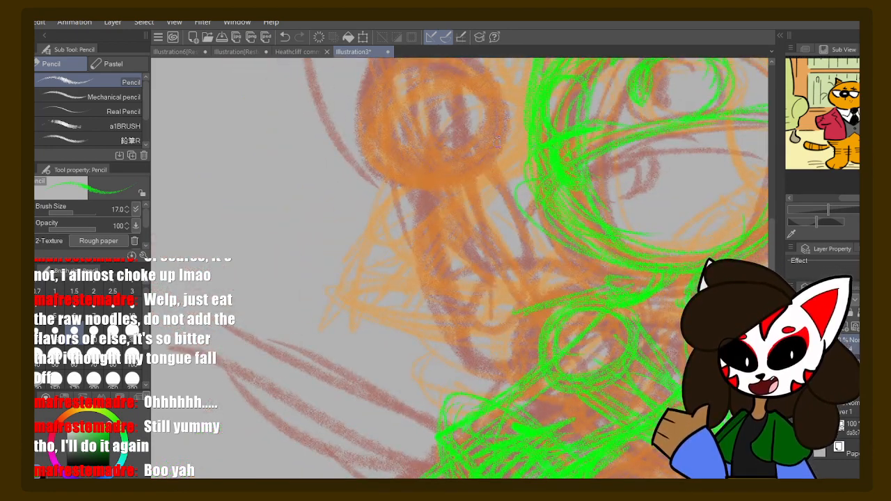
# - Trace the raised arm's two edges in green from below the round orange hand down to the elbow and shoulder
pyautogui.moveTo(497, 142); pyautogui.dragTo(509, 278)
pyautogui.moveTo(424, 181)
pyautogui.mouseDown()
pyautogui.moveTo(452, 313)
pyautogui.moveTo(480, 368)
pyautogui.moveTo(540, 362)
pyautogui.mouseUp()
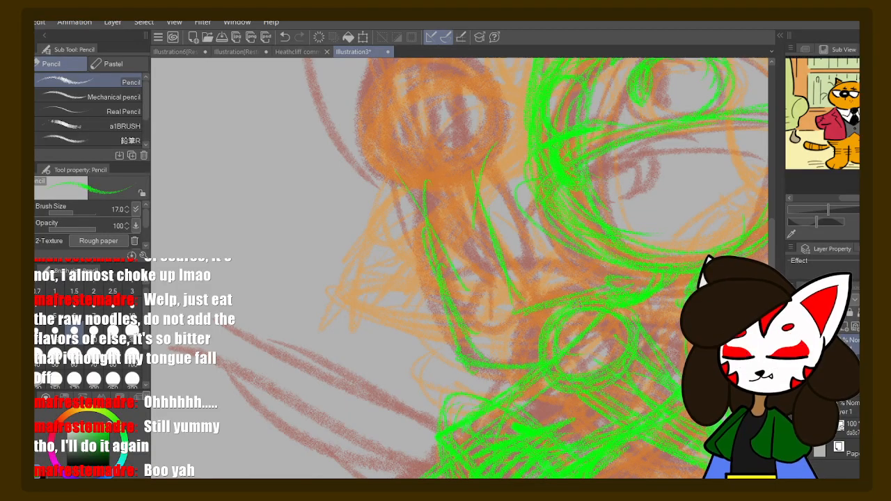
pyautogui.moveTo(514, 250); pyautogui.dragTo(554, 363)
pyautogui.moveTo(488, 188); pyautogui.dragTo(535, 258)
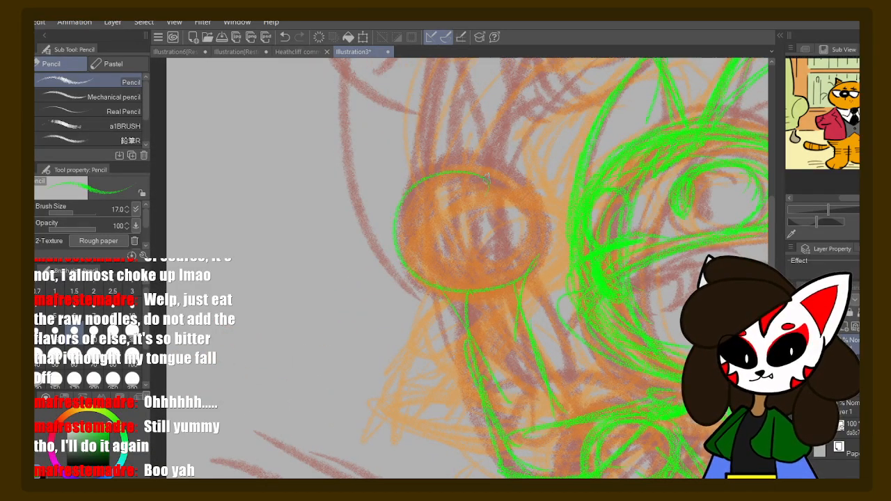
# - Outline the raised hand over the orange circle with a rounded curve and a boxy palm shape
pyautogui.moveTo(431, 164); pyautogui.dragTo(435, 277)
pyautogui.moveTo(415, 202); pyautogui.dragTo(572, 277)
pyautogui.moveTo(414, 189); pyautogui.dragTo(516, 175)
pyautogui.moveTo(514, 168); pyautogui.dragTo(529, 268)
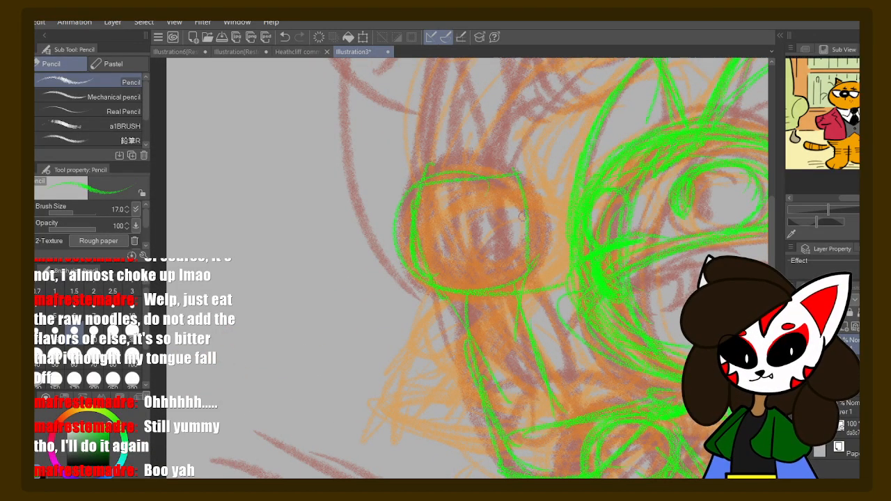
pyautogui.moveTo(520, 192); pyautogui.dragTo(523, 300)
pyautogui.moveTo(584, 312)
pyautogui.mouseDown()
pyautogui.moveTo(480, 259)
pyautogui.moveTo(505, 174)
pyautogui.moveTo(470, 202)
pyautogui.mouseUp()
# - Sketch the large sweeping curves behind the legs, from the elbow around the right-hand leg and across below both legs
pyautogui.moveTo(539, 131); pyautogui.dragTo(686, 359)
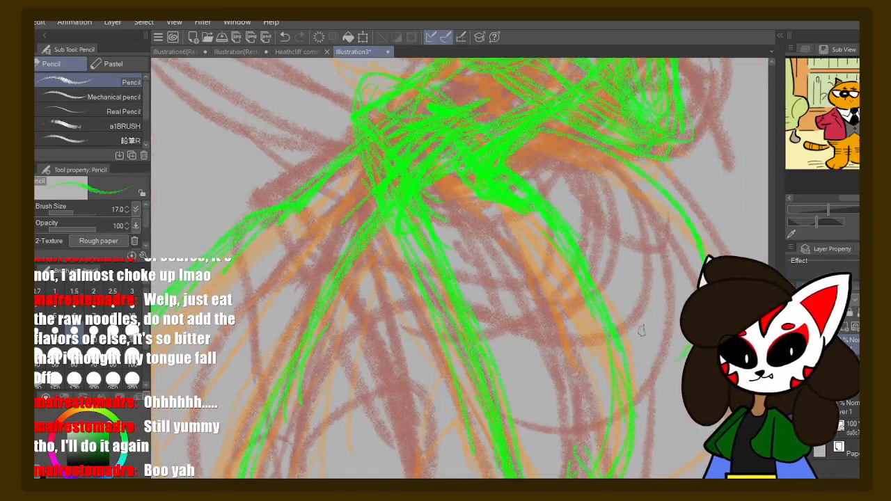
pyautogui.scroll(-1, 602, 249)
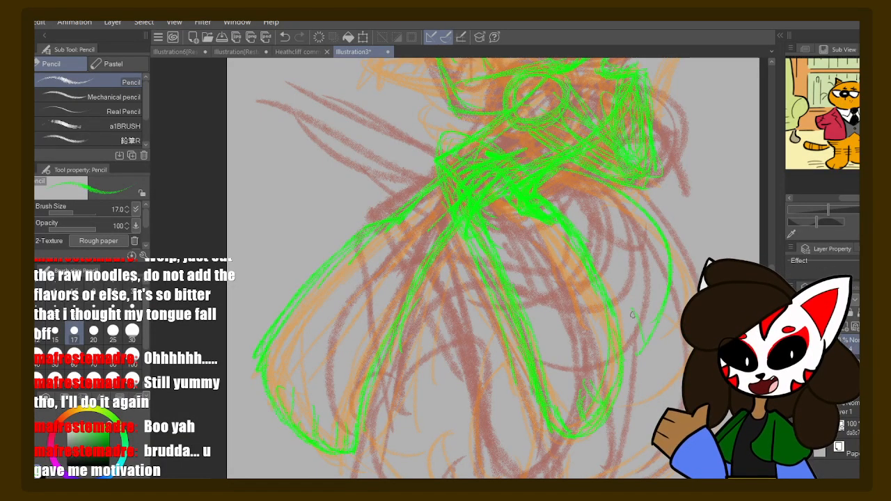
pyautogui.moveTo(491, 237); pyautogui.dragTo(543, 197)
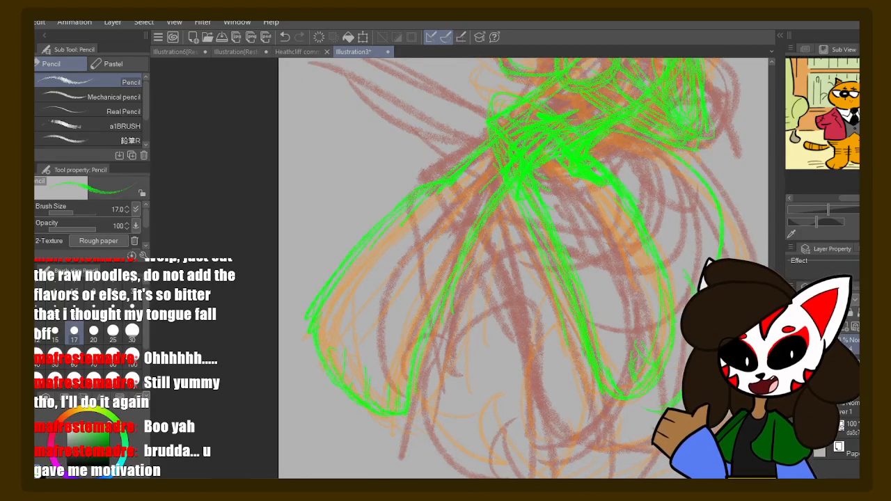
pyautogui.moveTo(473, 189)
pyautogui.mouseDown()
pyautogui.moveTo(418, 292)
pyautogui.moveTo(411, 379)
pyautogui.moveTo(430, 409)
pyautogui.moveTo(500, 459)
pyautogui.mouseUp()
pyautogui.moveTo(508, 338)
pyautogui.mouseDown()
pyautogui.moveTo(481, 370)
pyautogui.moveTo(495, 458)
pyautogui.moveTo(530, 438)
pyautogui.mouseUp()
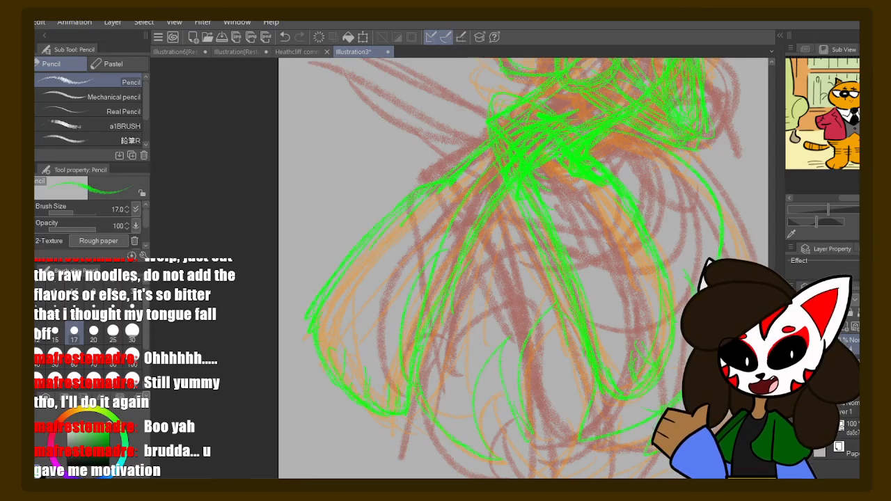
pyautogui.moveTo(631, 186); pyautogui.dragTo(648, 372)
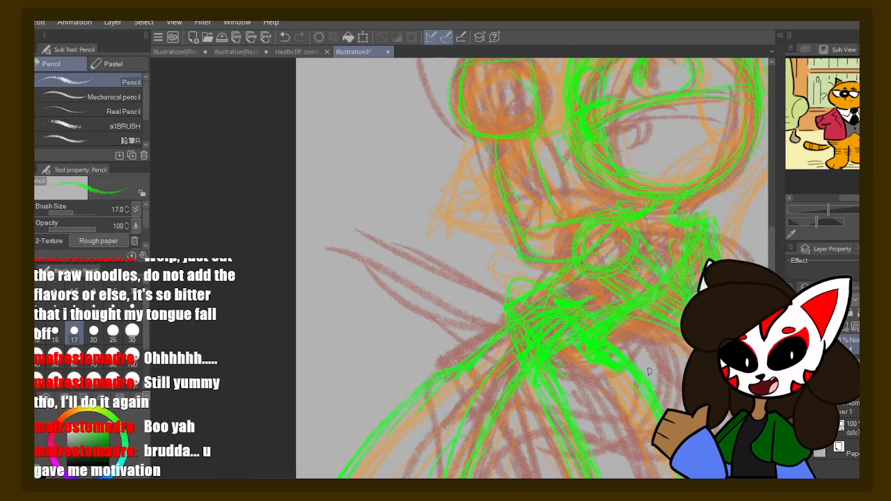
# - Reinforce the raised arm's edges below the hand and add a short diagonal line inside the palm
pyautogui.scroll(3, 648, 371)
pyautogui.moveTo(557, 101); pyautogui.dragTo(548, 237)
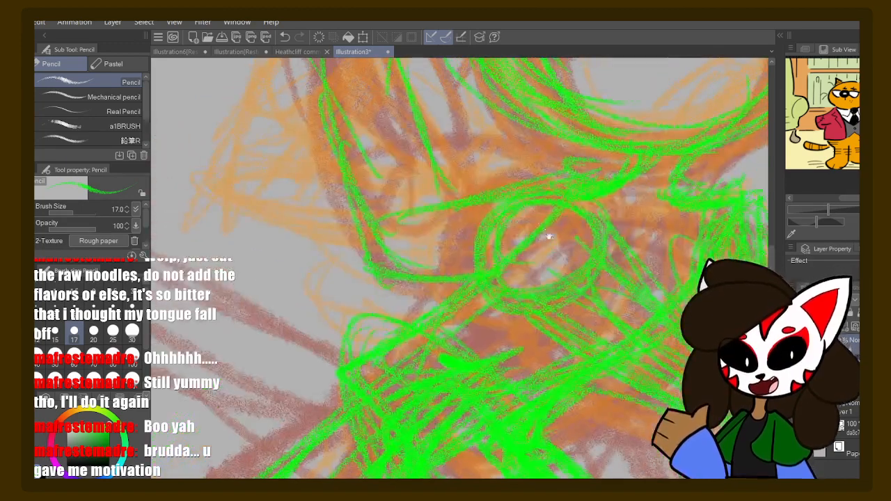
pyautogui.moveTo(463, 173); pyautogui.dragTo(541, 237)
pyautogui.moveTo(476, 122); pyautogui.dragTo(465, 234)
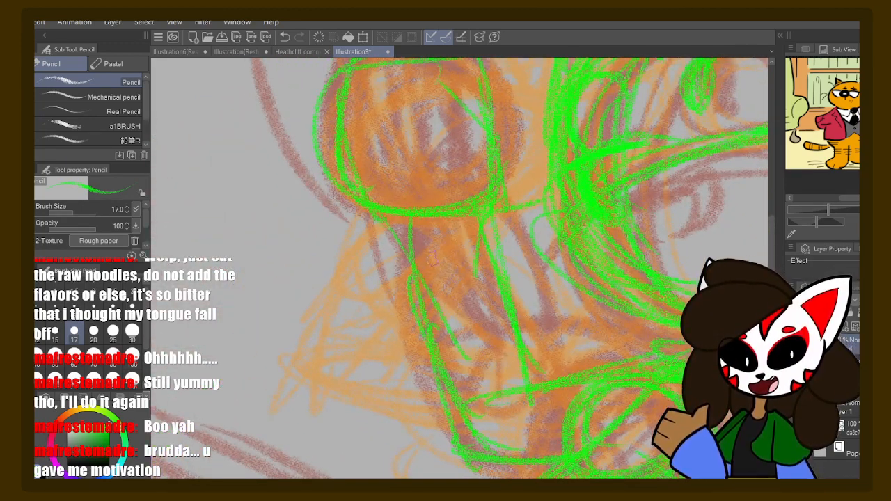
pyautogui.moveTo(424, 238); pyautogui.dragTo(456, 350)
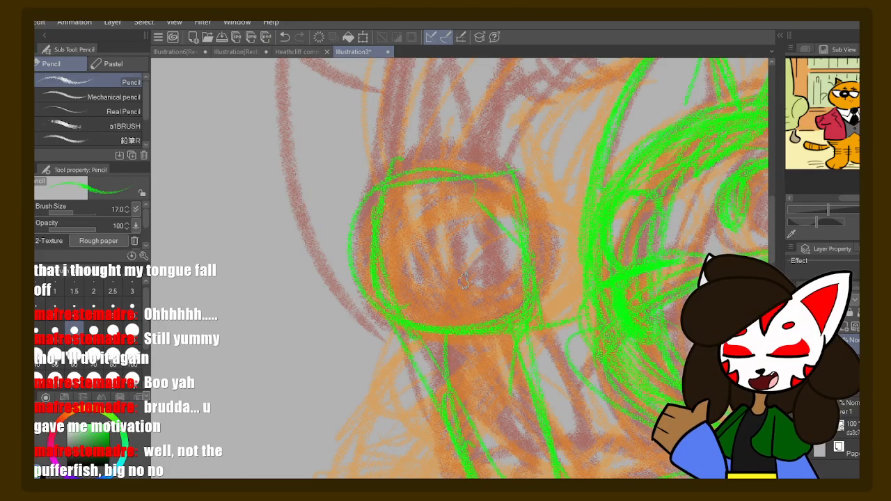
pyautogui.moveTo(468, 119)
pyautogui.mouseDown()
pyautogui.moveTo(453, 181)
pyautogui.moveTo(430, 216)
pyautogui.moveTo(438, 161)
pyautogui.mouseUp()
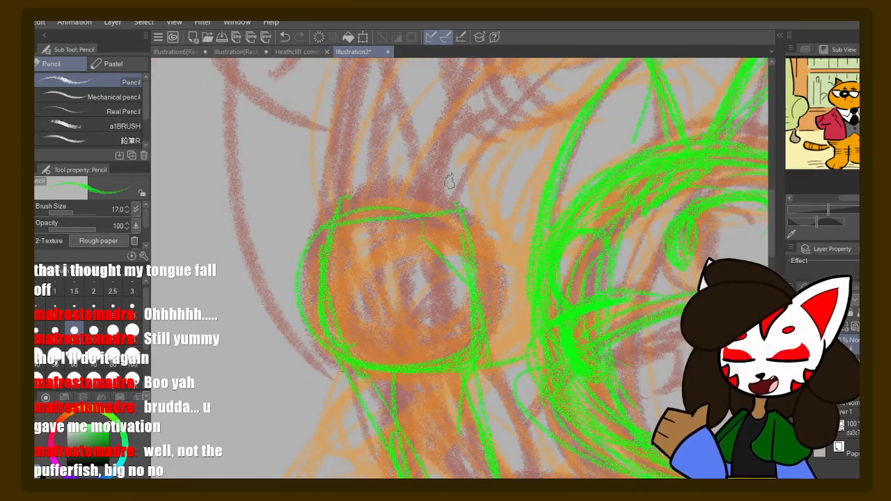
# - Thicken the hip hatching and the right-hand leg's outer and inner edges with further green strokes
pyautogui.scroll(-3, 448, 181)
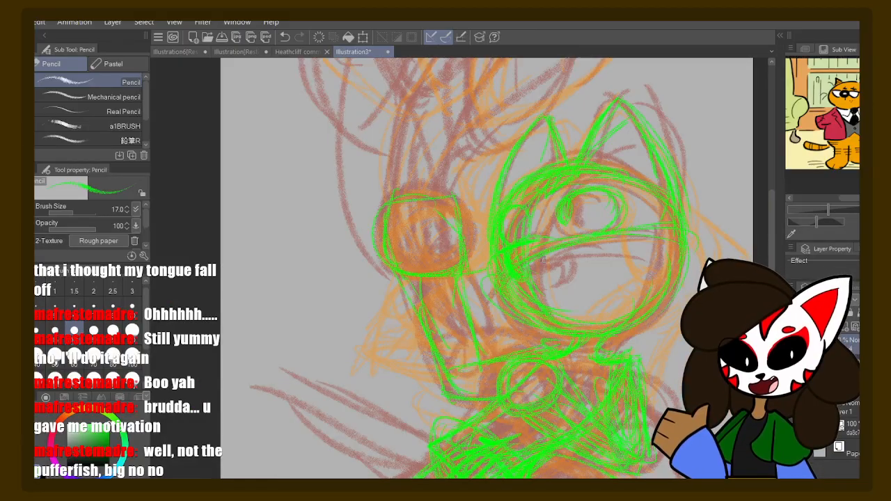
pyautogui.scroll(-5, 533, 232)
pyautogui.scroll(-2, 533, 202)
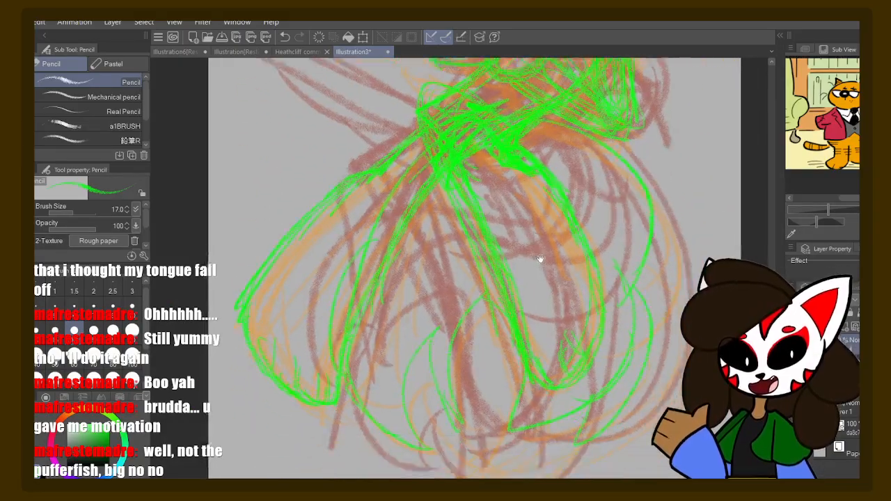
pyautogui.moveTo(528, 229); pyautogui.dragTo(467, 309)
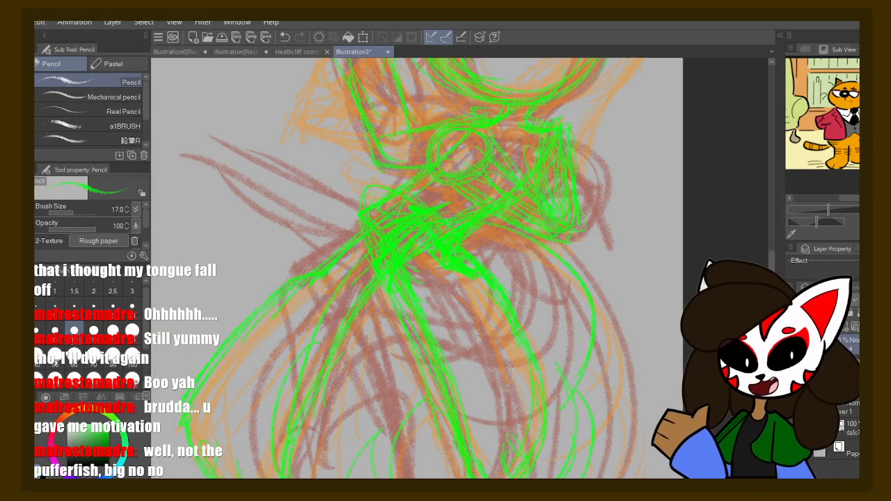
pyautogui.moveTo(493, 333); pyautogui.dragTo(465, 244)
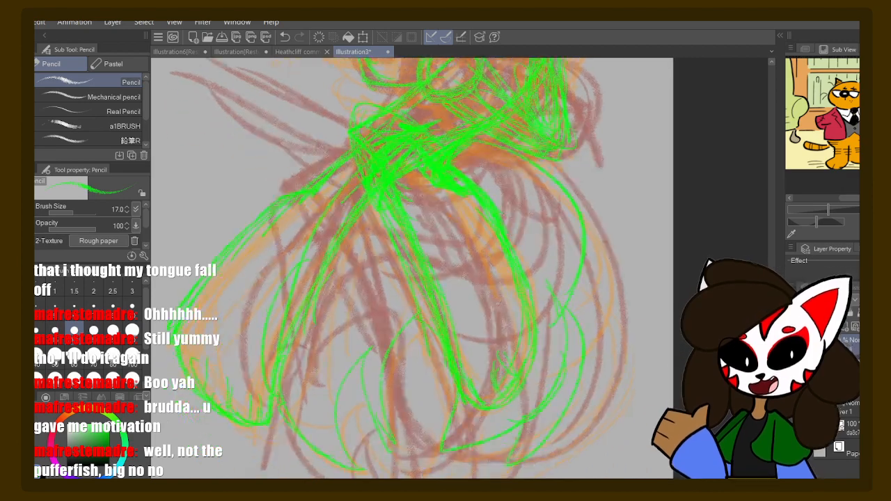
pyautogui.moveTo(504, 294); pyautogui.dragTo(525, 357)
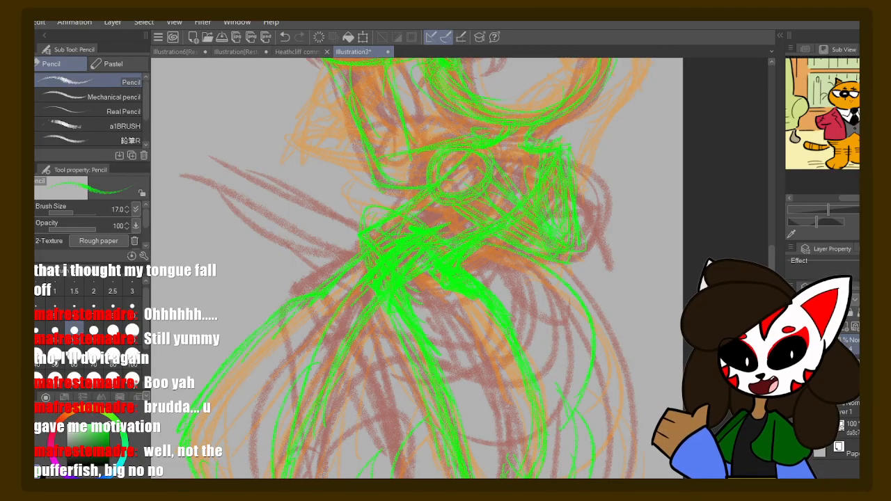
pyautogui.moveTo(540, 405); pyautogui.dragTo(540, 313)
pyautogui.moveTo(465, 248); pyautogui.dragTo(467, 360)
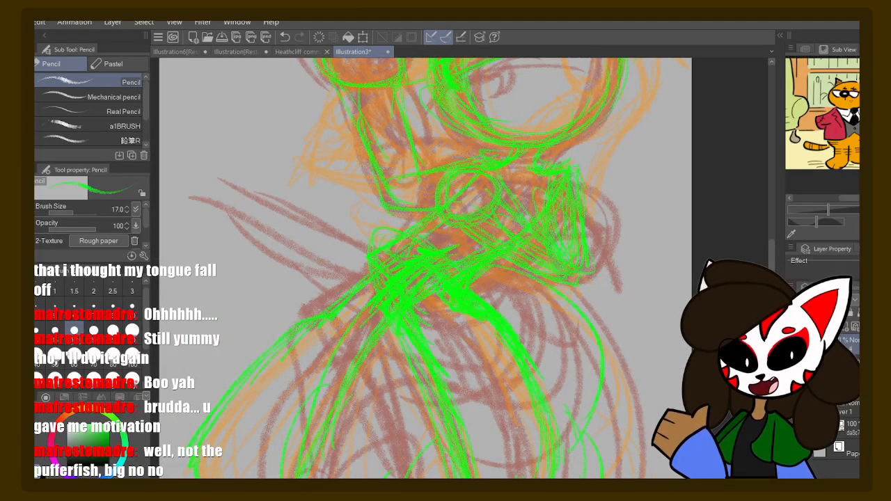
pyautogui.moveTo(347, 273)
pyautogui.mouseDown()
pyautogui.moveTo(369, 348)
pyautogui.moveTo(367, 323)
pyautogui.mouseUp()
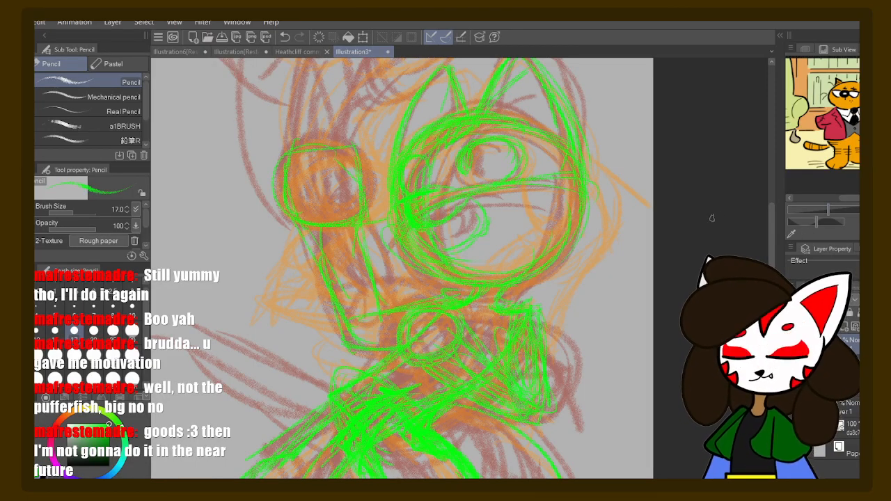
# - Add a small green zigzag tuft inside the lower right-hand edge of the head
pyautogui.scroll(-2, 553, 174)
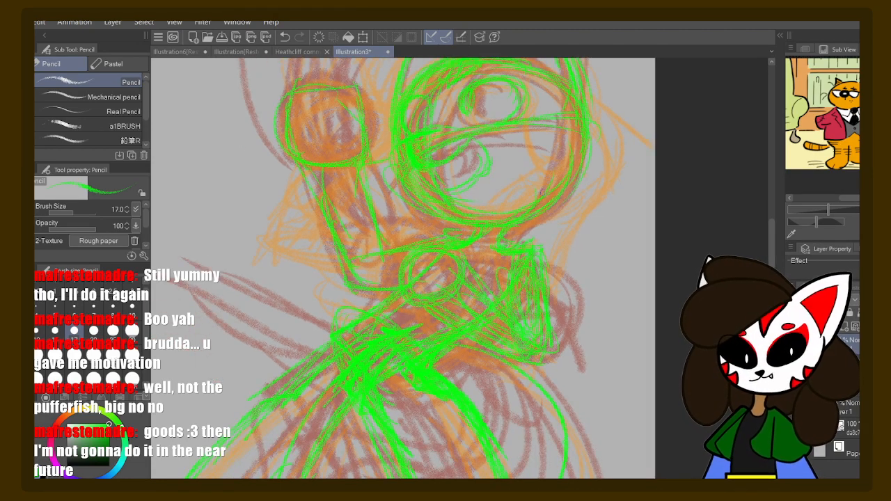
pyautogui.scroll(-6, 491, 271)
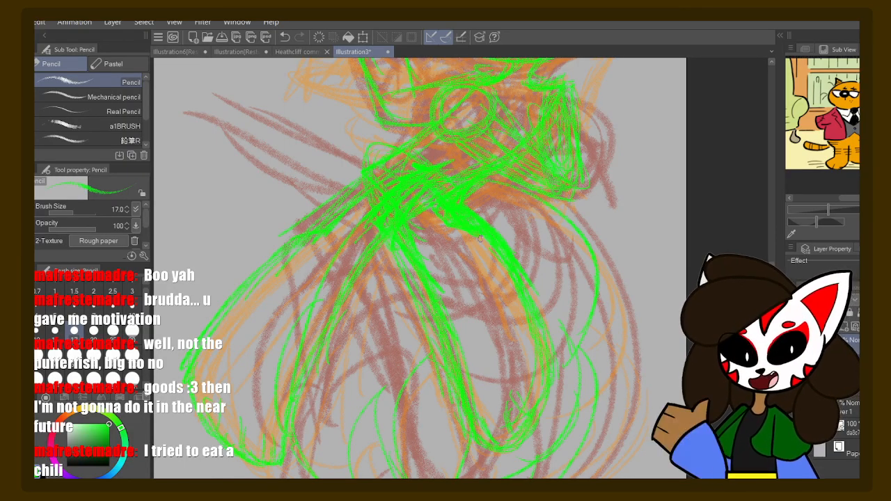
pyautogui.moveTo(480, 239); pyautogui.dragTo(508, 190)
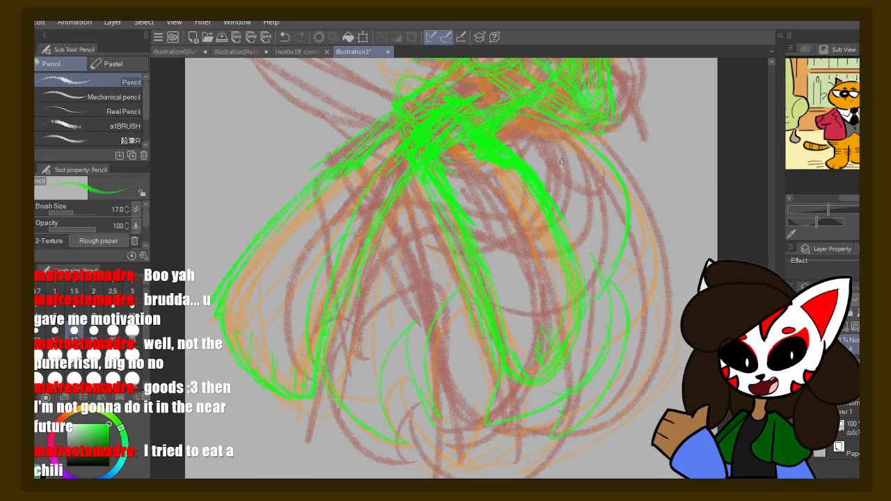
pyautogui.moveTo(536, 181); pyautogui.dragTo(543, 223)
pyautogui.moveTo(525, 154); pyautogui.dragTo(554, 191)
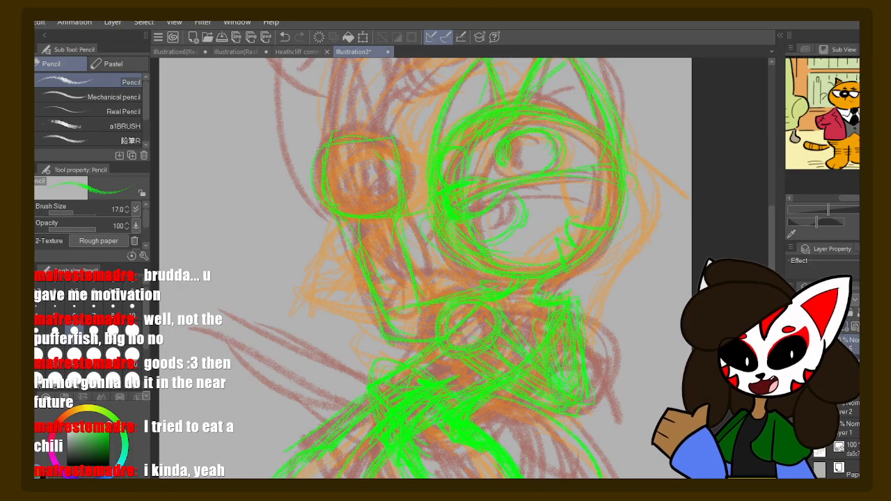
pyautogui.moveTo(421, 285); pyautogui.dragTo(436, 210)
pyautogui.moveTo(421, 267)
pyautogui.mouseDown()
pyautogui.moveTo(435, 213)
pyautogui.moveTo(428, 270)
pyautogui.mouseUp()
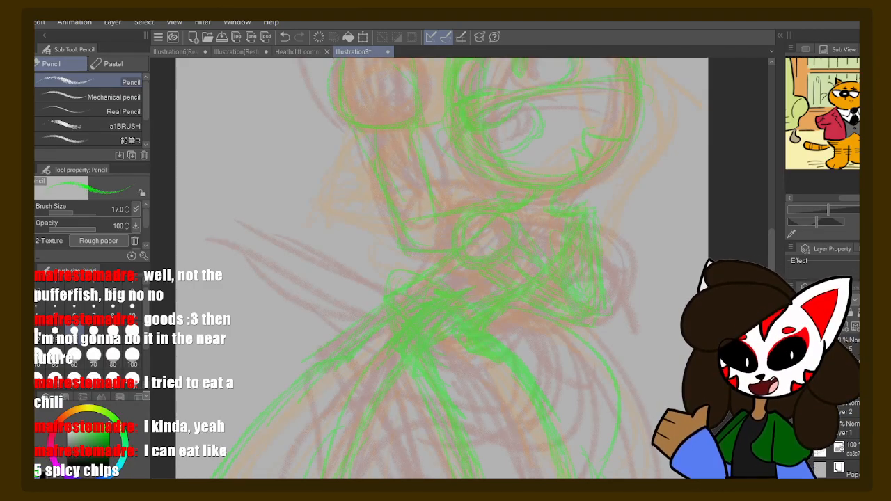
# - Select the layer for a new pass over the faded sketches and switch the pencil to blue at brush size 30
pyautogui.click(853, 340)
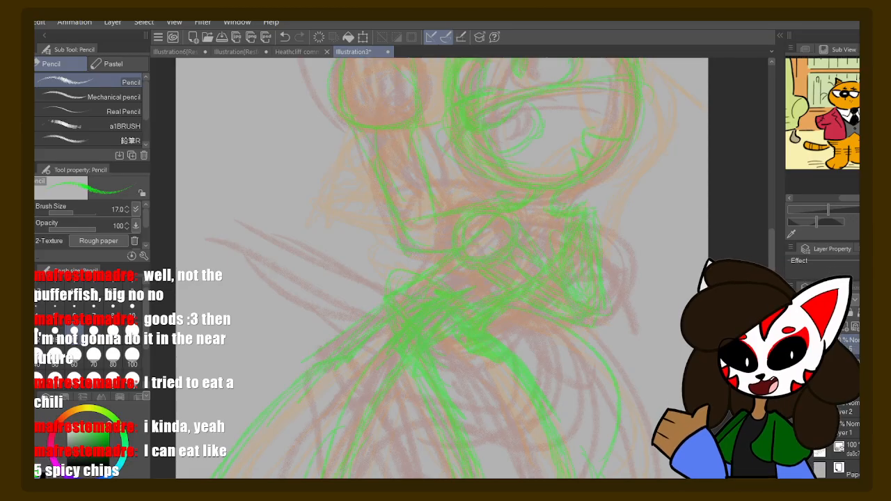
pyautogui.moveTo(555, 209); pyautogui.dragTo(555, 289)
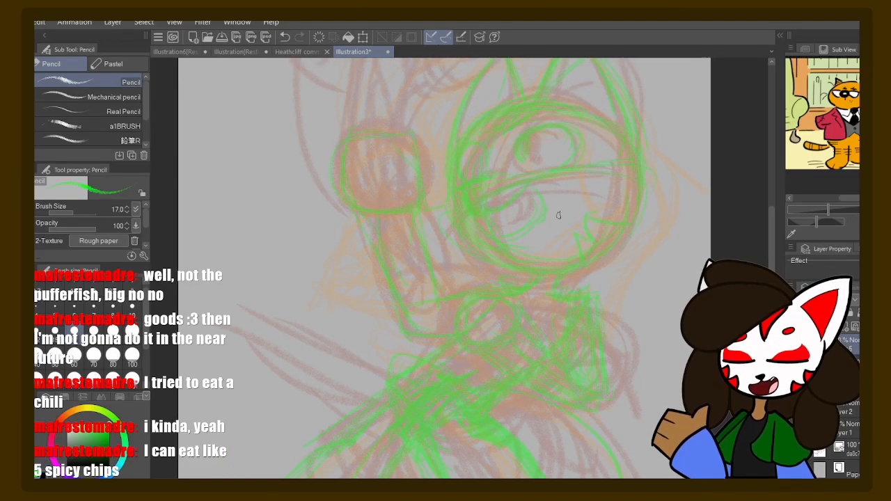
pyautogui.moveTo(542, 213); pyautogui.dragTo(535, 314)
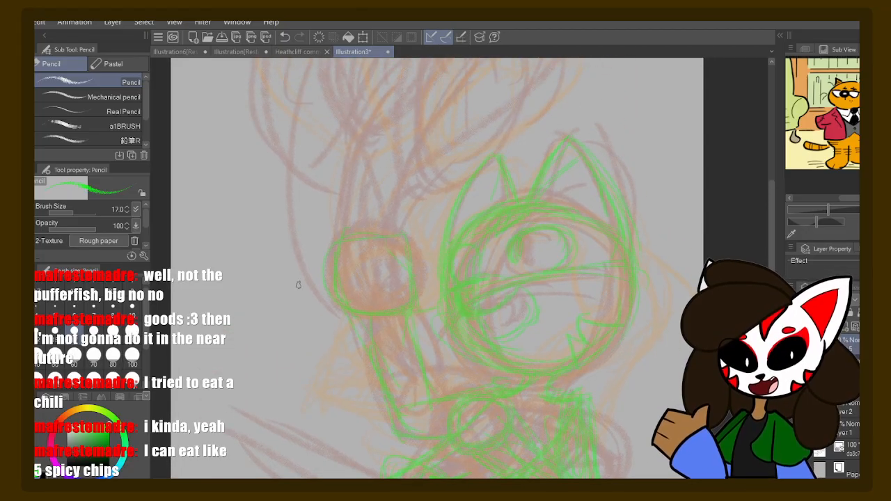
pyautogui.press('x')
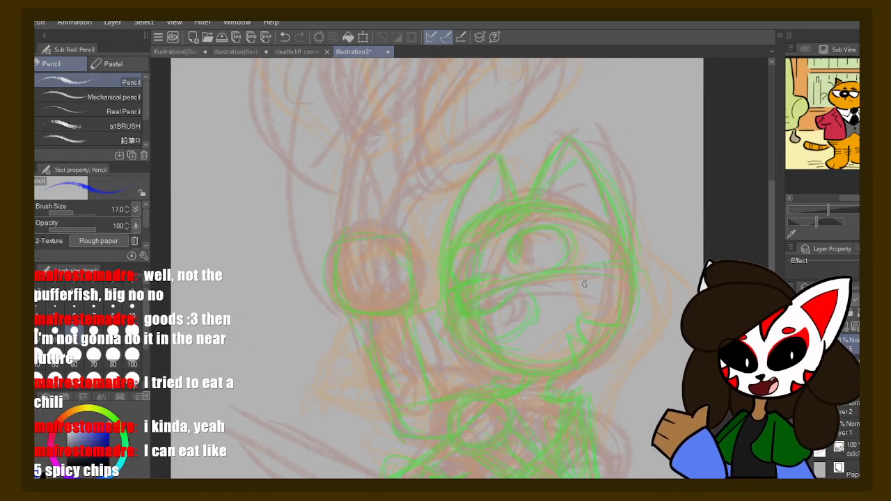
pyautogui.scroll(3, 691, 203)
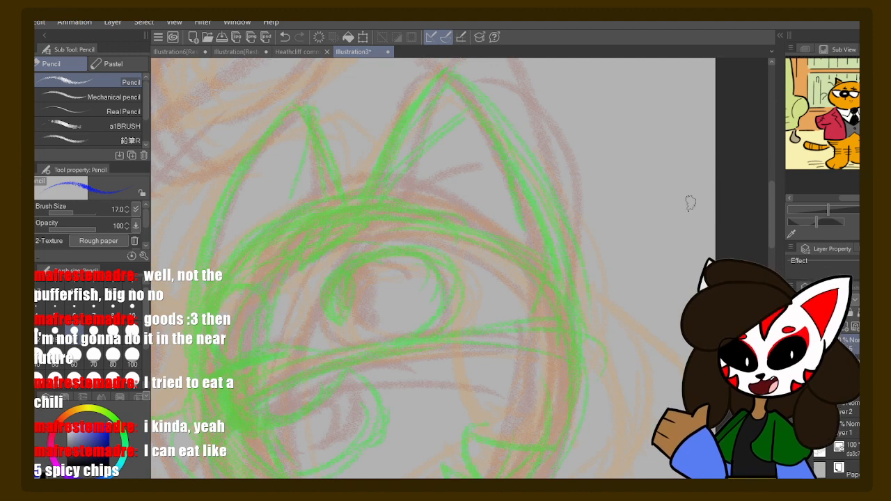
pyautogui.moveTo(575, 208); pyautogui.dragTo(686, 189)
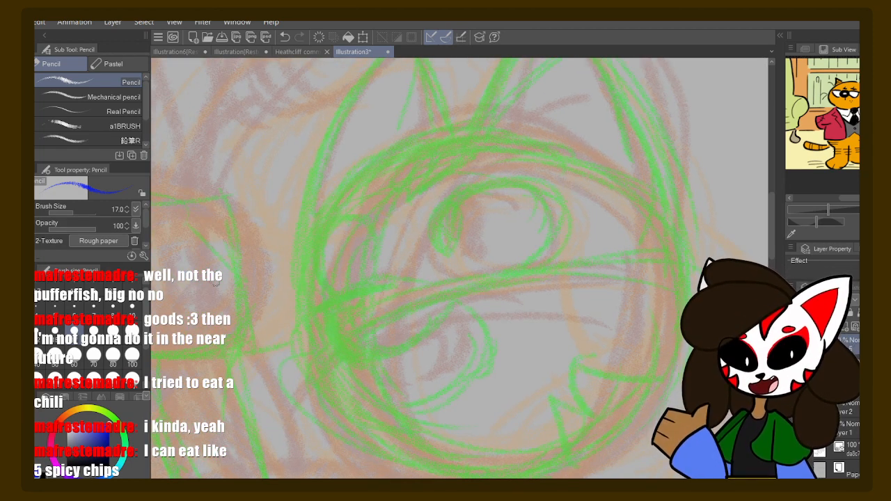
pyautogui.click(135, 332)
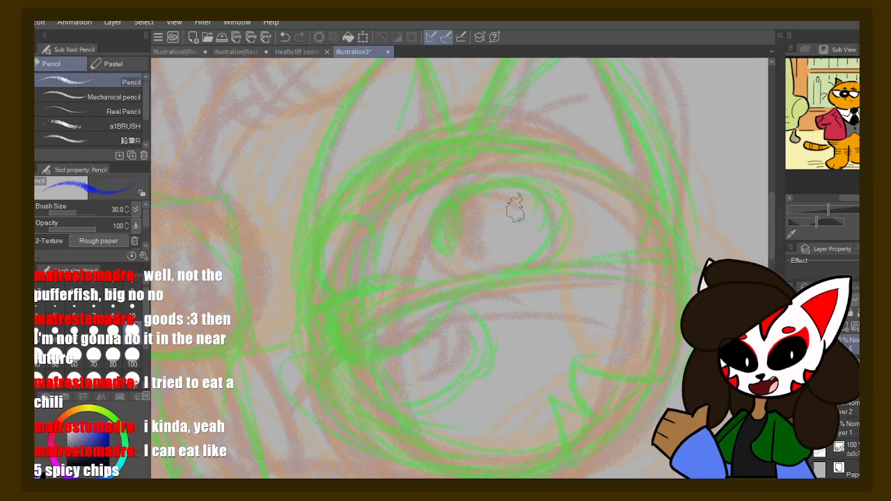
# - Trace the left-hand side of the head circle in blue with overlapping curved strokes from the crown downwards
pyautogui.moveTo(499, 217); pyautogui.dragTo(514, 223)
pyautogui.moveTo(487, 137)
pyautogui.mouseDown()
pyautogui.moveTo(354, 204)
pyautogui.moveTo(333, 243)
pyautogui.moveTo(330, 277)
pyautogui.mouseUp()
pyautogui.moveTo(407, 160); pyautogui.dragTo(307, 320)
pyautogui.moveTo(394, 173); pyautogui.dragTo(343, 332)
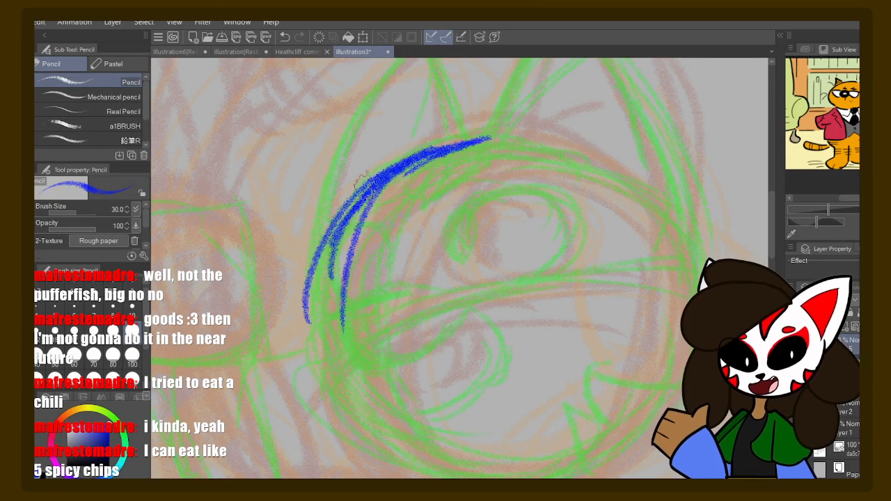
pyautogui.moveTo(368, 181); pyautogui.dragTo(341, 362)
pyautogui.moveTo(357, 205)
pyautogui.mouseDown()
pyautogui.moveTo(323, 324)
pyautogui.moveTo(359, 408)
pyautogui.mouseUp()
pyautogui.moveTo(333, 237); pyautogui.dragTo(400, 430)
pyautogui.moveTo(313, 261); pyautogui.dragTo(380, 432)
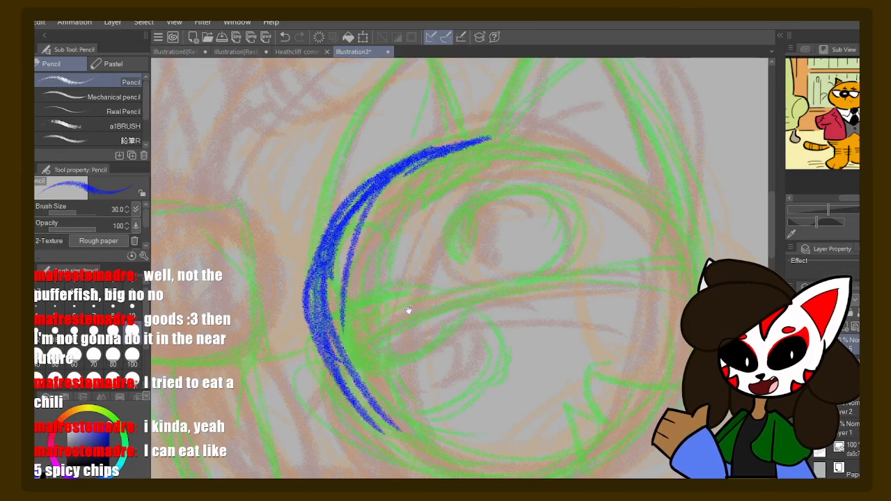
# - Thicken the head's lower left-hand curve and carry the blue outline around the chin towards the right-hand cheek
pyautogui.moveTo(409, 310); pyautogui.dragTo(391, 257)
pyautogui.moveTo(354, 142)
pyautogui.mouseDown()
pyautogui.moveTo(332, 328)
pyautogui.moveTo(363, 383)
pyautogui.mouseUp()
pyautogui.moveTo(306, 279)
pyautogui.mouseDown()
pyautogui.moveTo(327, 342)
pyautogui.moveTo(390, 408)
pyautogui.mouseUp()
pyautogui.moveTo(281, 282); pyautogui.dragTo(418, 415)
pyautogui.moveTo(321, 353); pyautogui.dragTo(487, 429)
pyautogui.moveTo(352, 387); pyautogui.dragTo(590, 412)
pyautogui.moveTo(473, 425); pyautogui.dragTo(612, 366)
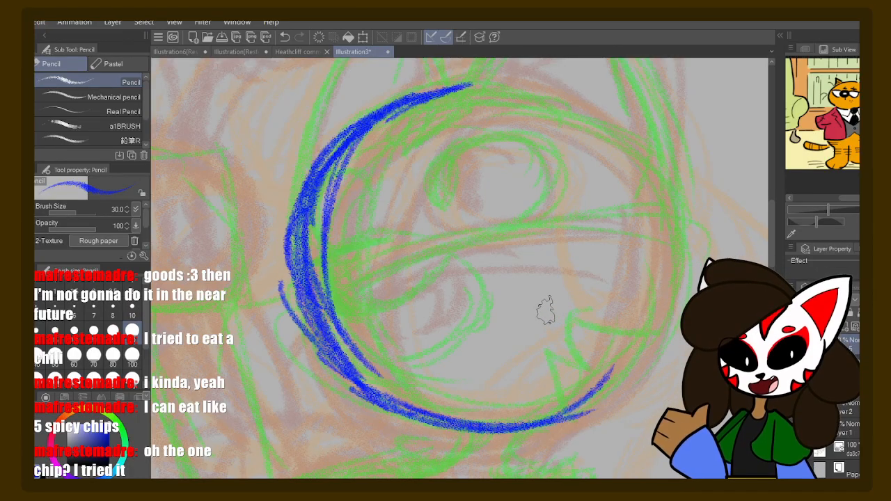
# - Draw the crown of the head in blue and continue the curve down the right-hand side to close the circle
pyautogui.moveTo(581, 245); pyautogui.dragTo(548, 307)
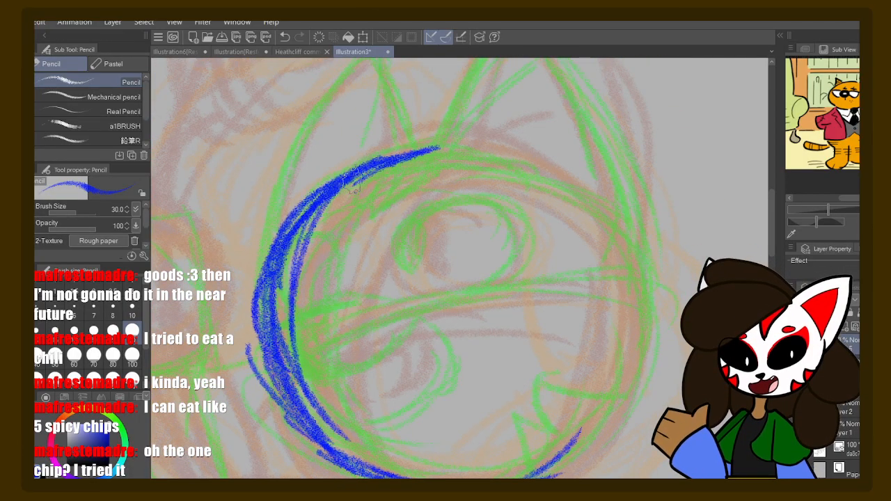
pyautogui.moveTo(352, 178); pyautogui.dragTo(476, 151)
pyautogui.moveTo(386, 183)
pyautogui.mouseDown()
pyautogui.moveTo(562, 162)
pyautogui.moveTo(567, 174)
pyautogui.mouseUp()
pyautogui.moveTo(473, 180); pyautogui.dragTo(612, 209)
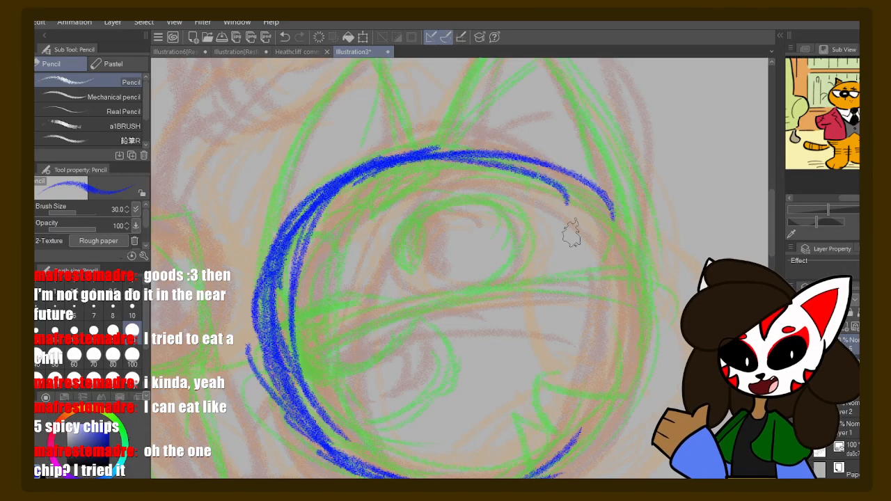
pyautogui.moveTo(515, 170); pyautogui.dragTo(625, 264)
pyautogui.moveTo(562, 180)
pyautogui.mouseDown()
pyautogui.moveTo(654, 267)
pyautogui.moveTo(607, 335)
pyautogui.moveTo(639, 376)
pyautogui.mouseUp()
pyautogui.moveTo(616, 208); pyautogui.dragTo(597, 411)
pyautogui.moveTo(627, 269); pyautogui.dragTo(632, 225)
pyautogui.moveTo(615, 158); pyautogui.dragTo(589, 392)
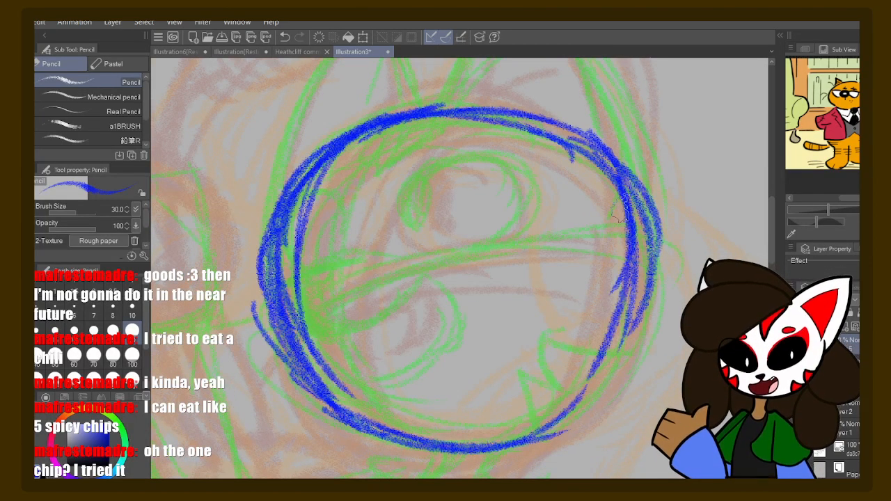
# - Thicken the blue head circle along its right-hand side and lower right-hand curve, and touch up the upper left-hand edge
pyautogui.moveTo(626, 201)
pyautogui.mouseDown()
pyautogui.moveTo(544, 428)
pyautogui.moveTo(598, 398)
pyautogui.mouseUp()
pyautogui.moveTo(640, 281); pyautogui.dragTo(517, 430)
pyautogui.moveTo(615, 326)
pyautogui.mouseDown()
pyautogui.moveTo(490, 433)
pyautogui.moveTo(536, 438)
pyautogui.mouseUp()
pyautogui.moveTo(651, 209); pyautogui.dragTo(556, 421)
pyautogui.moveTo(626, 292); pyautogui.dragTo(521, 435)
pyautogui.moveTo(643, 209); pyautogui.dragTo(512, 438)
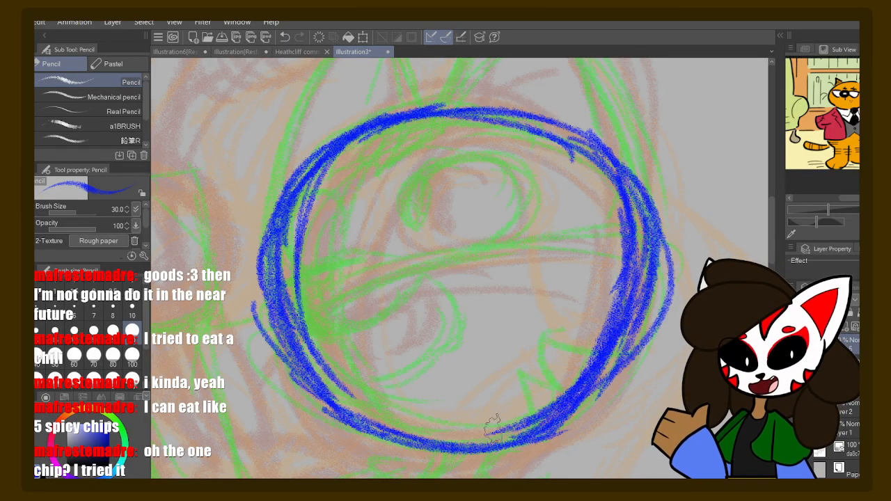
pyautogui.moveTo(600, 278); pyautogui.dragTo(554, 424)
pyautogui.moveTo(376, 122); pyautogui.dragTo(277, 278)
# - Add a curved vertical centre line and a curved horizontal guideline across the face in blue
pyautogui.moveTo(436, 105)
pyautogui.mouseDown()
pyautogui.moveTo(392, 325)
pyautogui.moveTo(400, 339)
pyautogui.mouseUp()
pyautogui.moveTo(407, 137)
pyautogui.mouseDown()
pyautogui.moveTo(443, 392)
pyautogui.moveTo(454, 407)
pyautogui.mouseUp()
pyautogui.moveTo(379, 209); pyautogui.dragTo(431, 415)
pyautogui.moveTo(291, 341); pyautogui.dragTo(502, 258)
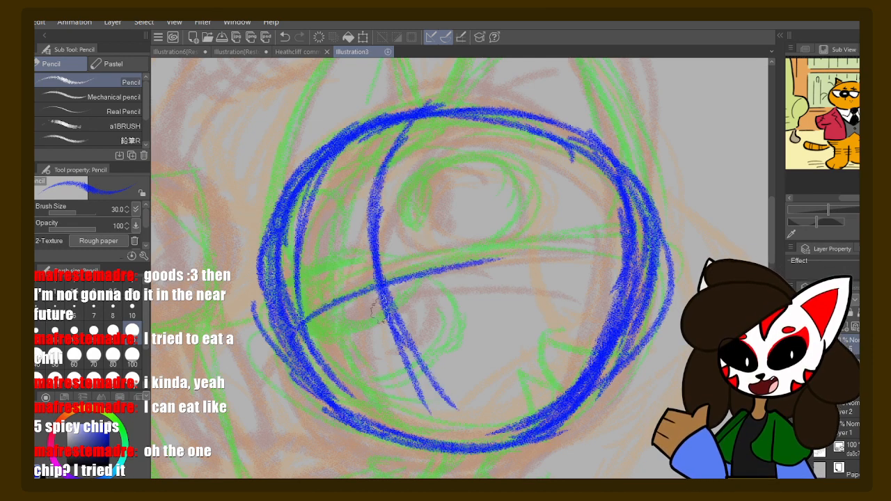
pyautogui.moveTo(317, 324); pyautogui.dragTo(567, 247)
# - Trace the tall pointed right-hand ear in blue, extending its outer edge down into the side of the head
pyautogui.moveTo(519, 187); pyautogui.dragTo(490, 320)
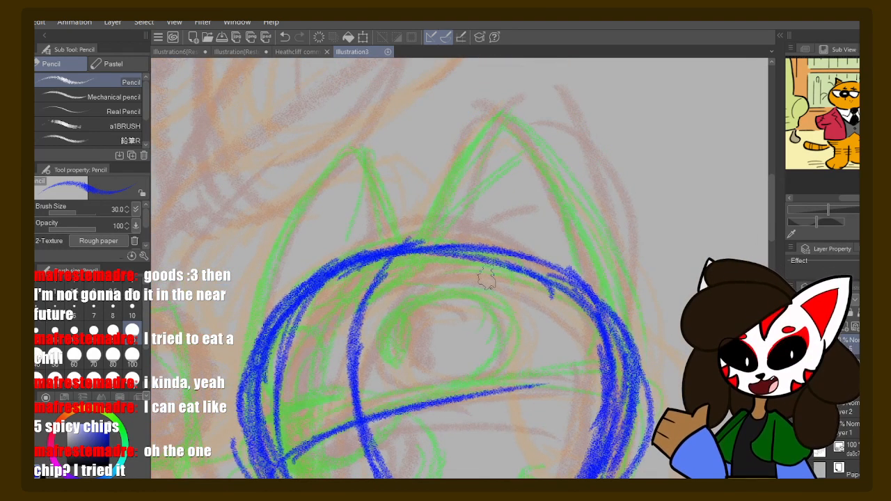
pyautogui.moveTo(492, 115); pyautogui.dragTo(403, 245)
pyautogui.moveTo(407, 240); pyautogui.dragTo(473, 150)
pyautogui.moveTo(432, 212)
pyautogui.mouseDown()
pyautogui.moveTo(491, 135)
pyautogui.moveTo(566, 190)
pyautogui.mouseUp()
pyautogui.moveTo(512, 123); pyautogui.dragTo(591, 257)
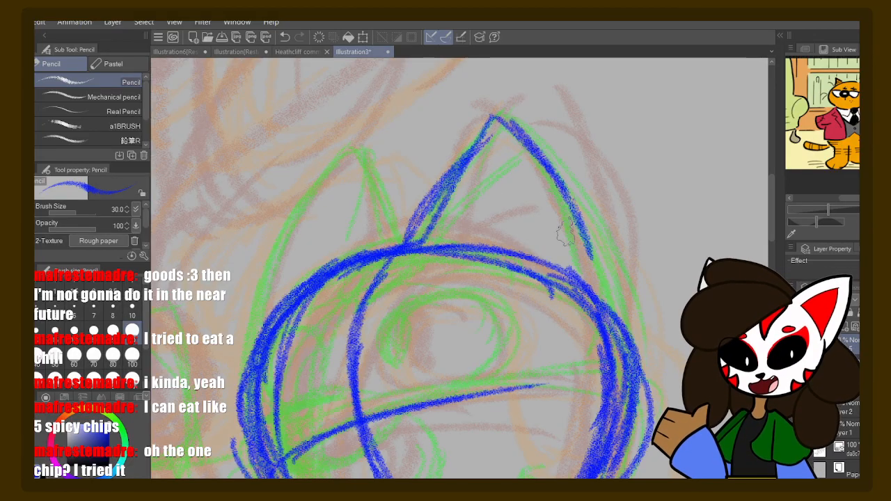
pyautogui.moveTo(545, 184); pyautogui.dragTo(630, 324)
pyautogui.moveTo(570, 233); pyautogui.dragTo(616, 422)
pyautogui.moveTo(597, 256); pyautogui.dragTo(629, 368)
pyautogui.moveTo(494, 115); pyautogui.dragTo(431, 267)
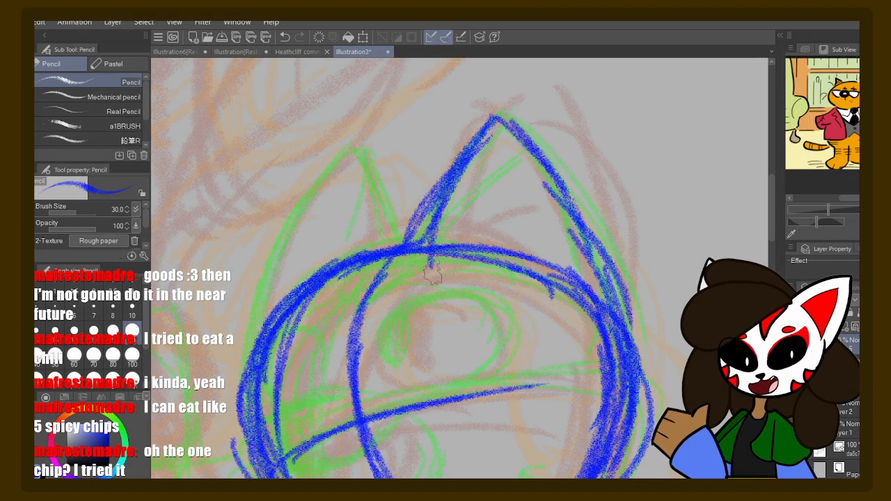
pyautogui.moveTo(483, 142); pyautogui.dragTo(441, 233)
pyautogui.moveTo(512, 133)
pyautogui.mouseDown()
pyautogui.moveTo(607, 287)
pyautogui.moveTo(623, 391)
pyautogui.mouseUp()
pyautogui.moveTo(599, 327); pyautogui.dragTo(607, 421)
# - Trace the pointed left-hand ear in blue, with a long curved outer edge and a short inner edge
pyautogui.moveTo(536, 261); pyautogui.dragTo(726, 292)
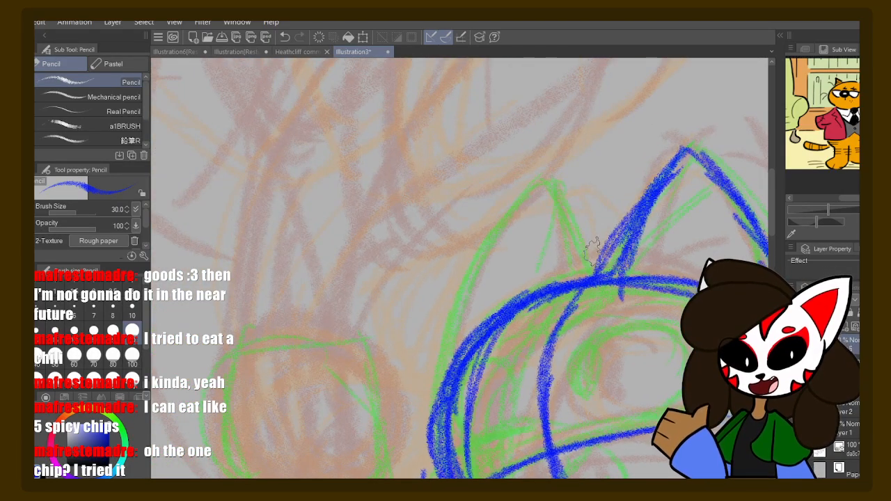
pyautogui.moveTo(529, 237); pyautogui.dragTo(542, 201)
pyautogui.moveTo(559, 142)
pyautogui.mouseDown()
pyautogui.moveTo(474, 278)
pyautogui.moveTo(444, 405)
pyautogui.mouseUp()
pyautogui.moveTo(558, 144); pyautogui.dragTo(591, 238)
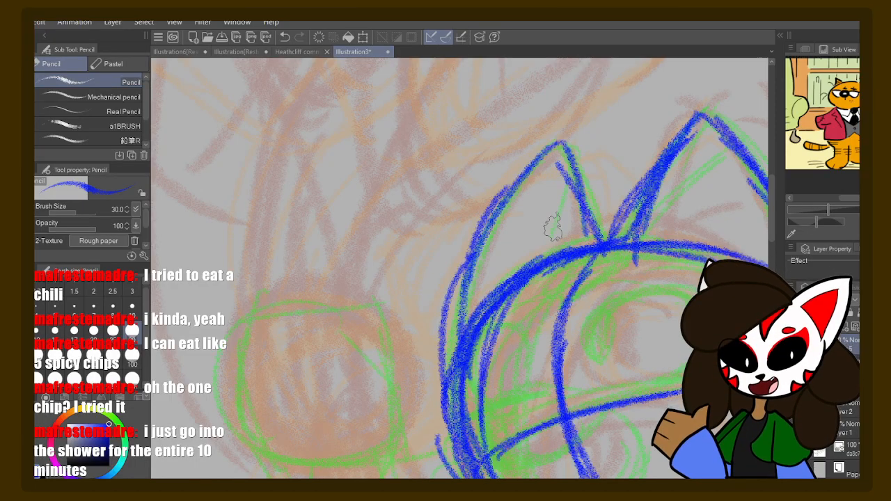
# - Sketch short blue curves above and below the horizontal guideline at the left-hand edge of the face
pyautogui.moveTo(598, 238); pyautogui.dragTo(451, 103)
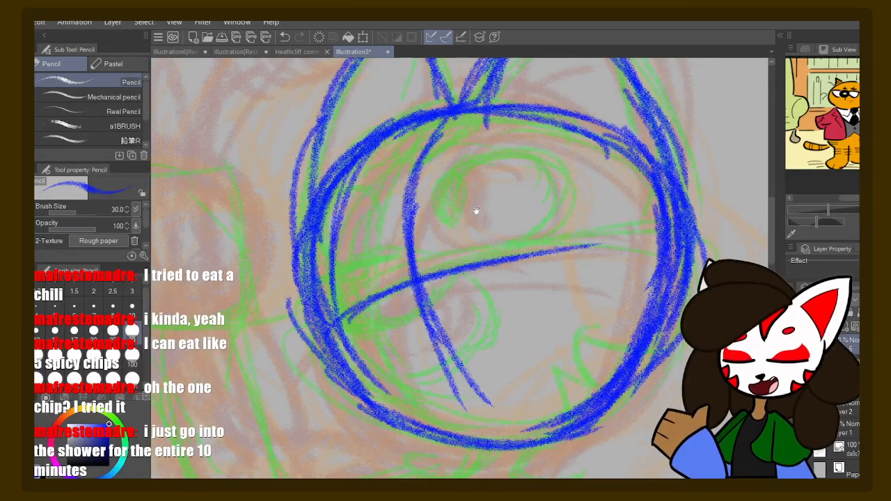
pyautogui.moveTo(492, 222); pyautogui.dragTo(503, 183)
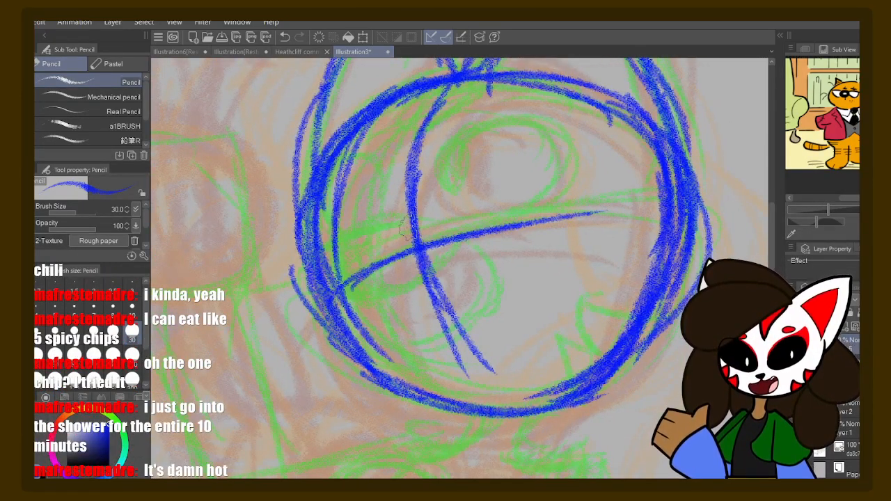
pyautogui.moveTo(402, 224)
pyautogui.mouseDown()
pyautogui.moveTo(379, 229)
pyautogui.moveTo(439, 222)
pyautogui.moveTo(351, 275)
pyautogui.moveTo(374, 251)
pyautogui.moveTo(348, 282)
pyautogui.moveTo(379, 317)
pyautogui.moveTo(383, 235)
pyautogui.moveTo(341, 306)
pyautogui.moveTo(348, 282)
pyautogui.moveTo(453, 263)
pyautogui.mouseUp()
pyautogui.moveTo(494, 199)
pyautogui.mouseDown()
pyautogui.moveTo(476, 181)
pyautogui.moveTo(424, 191)
pyautogui.mouseUp()
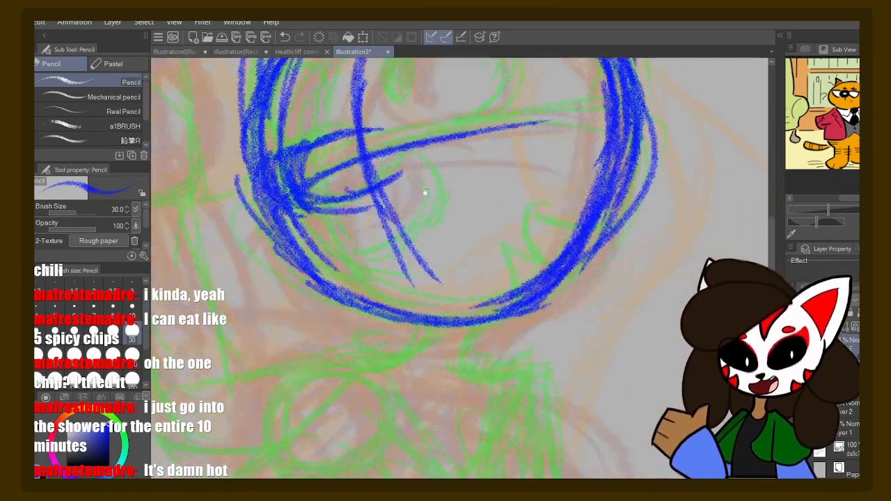
# - Draw flatter blue curves along the bottom of the head up to the right-hand cheek to thicken the jaw
pyautogui.moveTo(285, 245)
pyautogui.mouseDown()
pyautogui.moveTo(379, 296)
pyautogui.moveTo(528, 265)
pyautogui.moveTo(577, 229)
pyautogui.mouseUp()
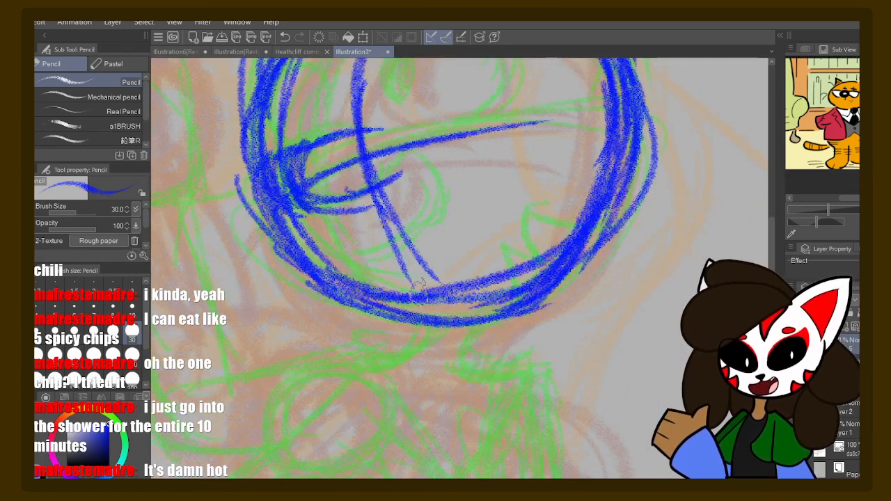
pyautogui.moveTo(418, 292); pyautogui.dragTo(610, 185)
pyautogui.moveTo(373, 296); pyautogui.dragTo(588, 223)
pyautogui.moveTo(633, 173); pyautogui.dragTo(576, 230)
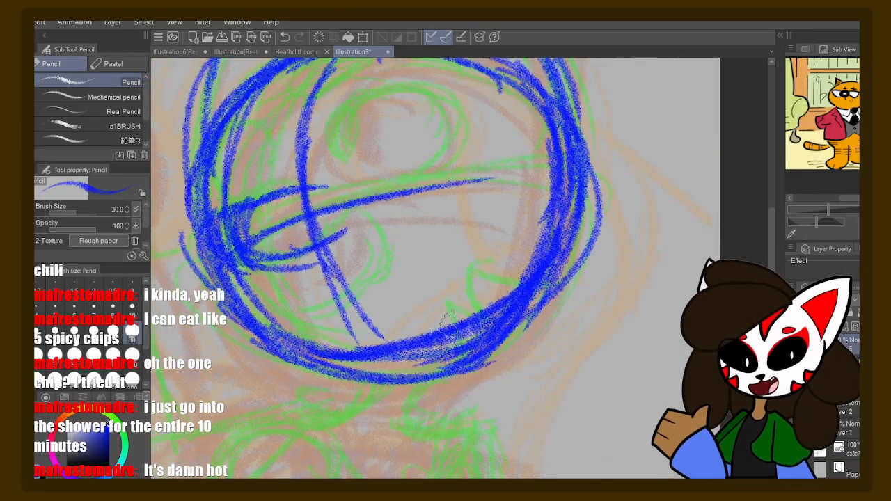
pyautogui.moveTo(542, 282)
pyautogui.mouseDown()
pyautogui.moveTo(586, 183)
pyautogui.moveTo(572, 244)
pyautogui.mouseUp()
# - Sketch both sides of the short neck in blue beneath the chin, flaring outwards at the base
pyautogui.moveTo(514, 241); pyautogui.dragTo(529, 199)
pyautogui.moveTo(473, 269); pyautogui.dragTo(522, 198)
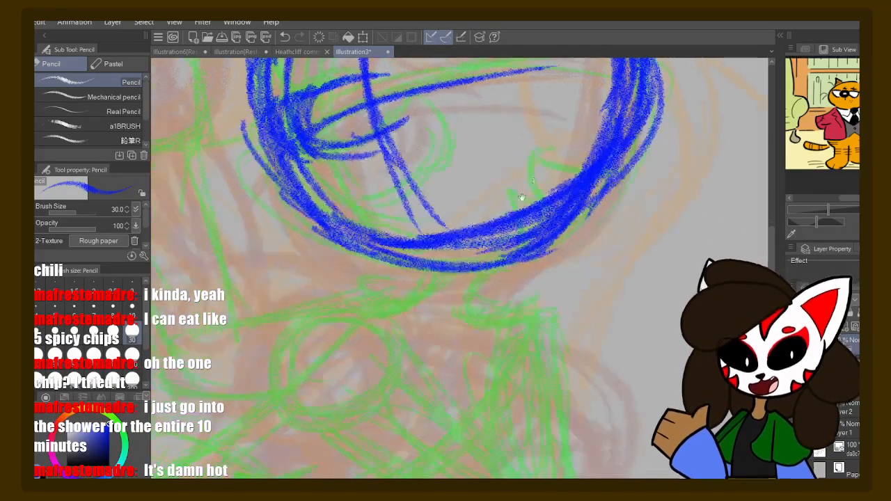
pyautogui.moveTo(512, 230); pyautogui.dragTo(463, 282)
pyautogui.moveTo(532, 213); pyautogui.dragTo(480, 296)
pyautogui.moveTo(570, 194); pyautogui.dragTo(487, 302)
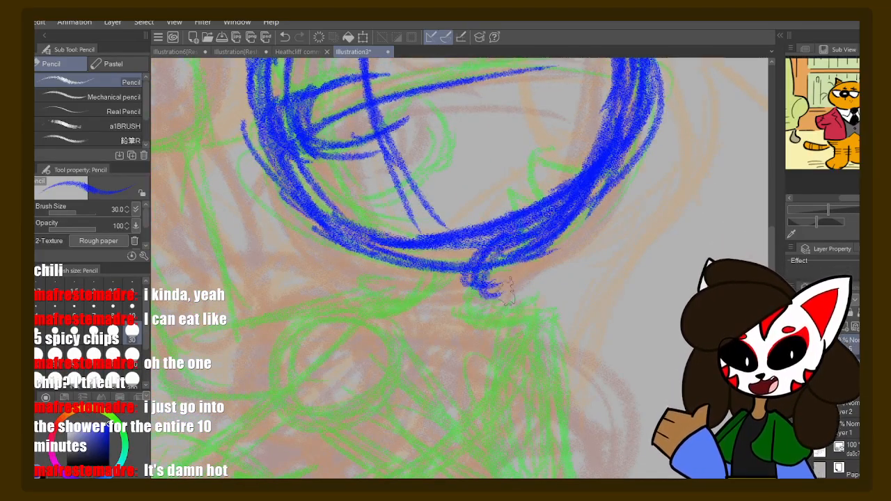
pyautogui.moveTo(543, 223); pyautogui.dragTo(512, 271)
pyautogui.moveTo(438, 230); pyautogui.dragTo(389, 296)
pyautogui.moveTo(439, 247); pyautogui.dragTo(376, 282)
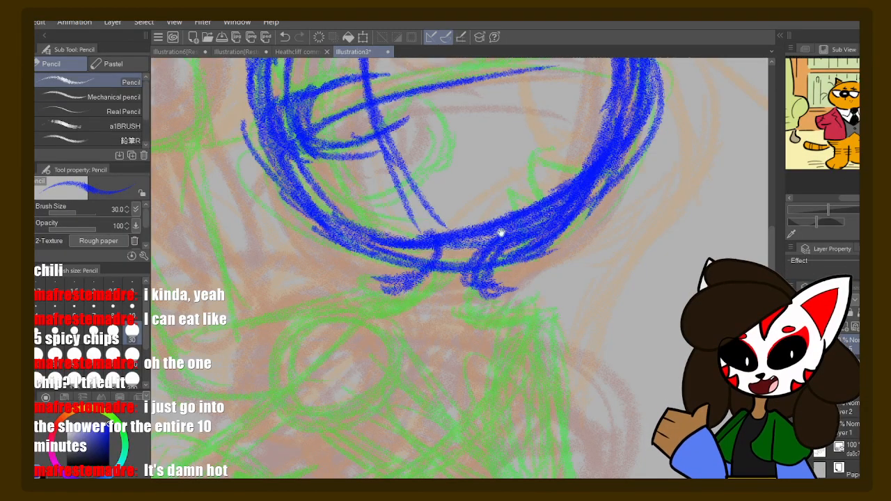
# - Draw the right-hand shoulder from the neck and trace the torso's long edge diagonally down towards the hips in blue
pyautogui.moveTo(499, 233); pyautogui.dragTo(500, 133)
pyautogui.moveTo(483, 162); pyautogui.dragTo(511, 206)
pyautogui.moveTo(477, 183)
pyautogui.mouseDown()
pyautogui.moveTo(551, 199)
pyautogui.moveTo(501, 209)
pyautogui.moveTo(525, 230)
pyautogui.mouseUp()
pyautogui.moveTo(550, 188)
pyautogui.mouseDown()
pyautogui.moveTo(491, 252)
pyautogui.moveTo(449, 327)
pyautogui.mouseUp()
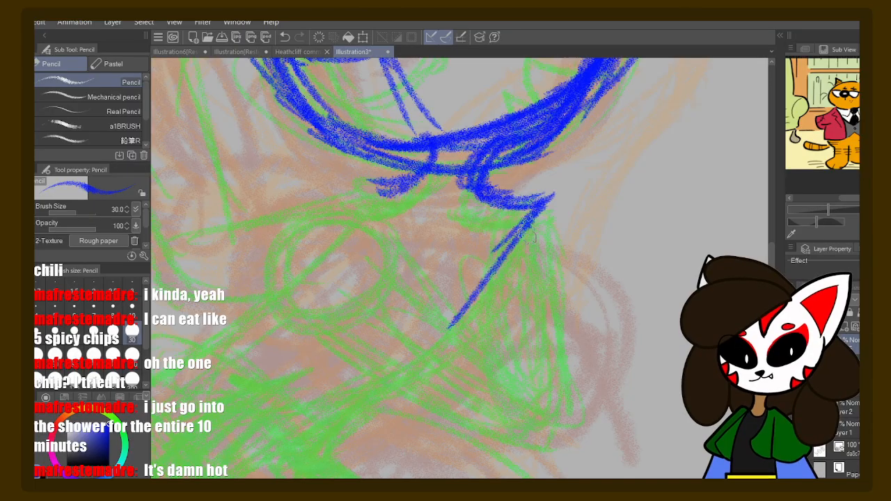
pyautogui.moveTo(532, 216); pyautogui.dragTo(400, 376)
pyautogui.moveTo(421, 317); pyautogui.dragTo(330, 406)
pyautogui.moveTo(515, 271); pyautogui.dragTo(324, 435)
pyautogui.moveTo(494, 301); pyautogui.dragTo(421, 376)
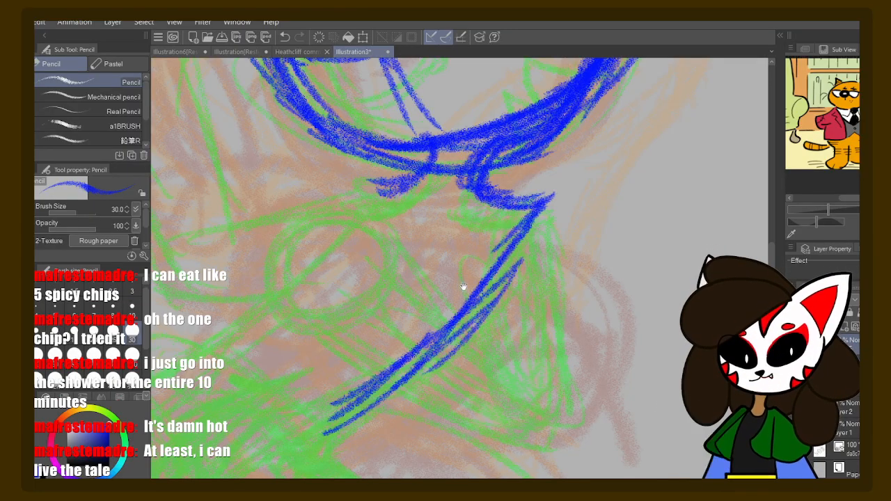
# - Reinforce the torso's long right-hand edge with overlapping blue strokes running diagonally down to the hips
pyautogui.moveTo(463, 287); pyautogui.dragTo(595, 231)
pyautogui.moveTo(677, 154); pyautogui.dragTo(583, 282)
pyautogui.moveTo(602, 247); pyautogui.dragTo(484, 365)
pyautogui.moveTo(533, 318); pyautogui.dragTo(466, 383)
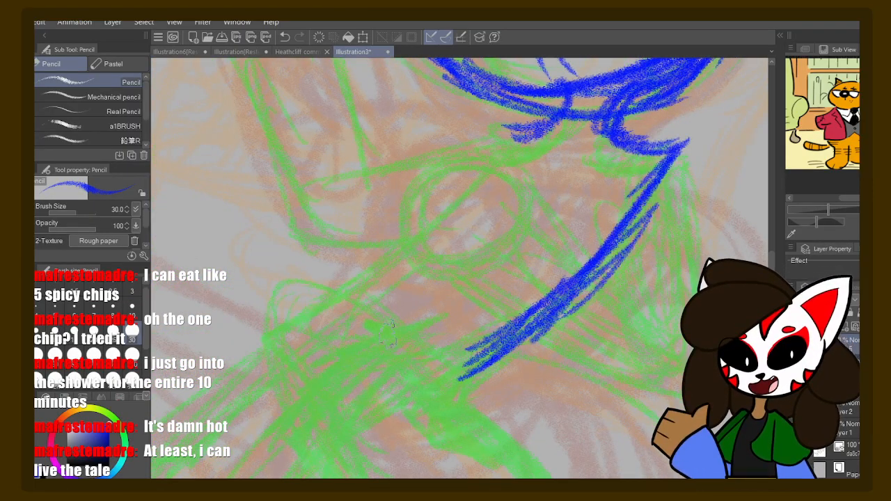
# - Sketch a short hip line at the torso's lower end, the torso's left-hand side and the curved top of the hip in blue
pyautogui.moveTo(387, 336); pyautogui.dragTo(428, 365)
pyautogui.moveTo(382, 339); pyautogui.dragTo(453, 385)
pyautogui.moveTo(557, 131)
pyautogui.mouseDown()
pyautogui.moveTo(528, 134)
pyautogui.moveTo(438, 234)
pyautogui.moveTo(398, 226)
pyautogui.moveTo(447, 235)
pyautogui.moveTo(462, 277)
pyautogui.moveTo(323, 270)
pyautogui.mouseUp()
pyautogui.moveTo(444, 279)
pyautogui.mouseDown()
pyautogui.moveTo(492, 192)
pyautogui.moveTo(395, 188)
pyautogui.moveTo(371, 231)
pyautogui.mouseUp()
pyautogui.moveTo(417, 182)
pyautogui.mouseDown()
pyautogui.moveTo(379, 256)
pyautogui.moveTo(359, 208)
pyautogui.mouseUp()
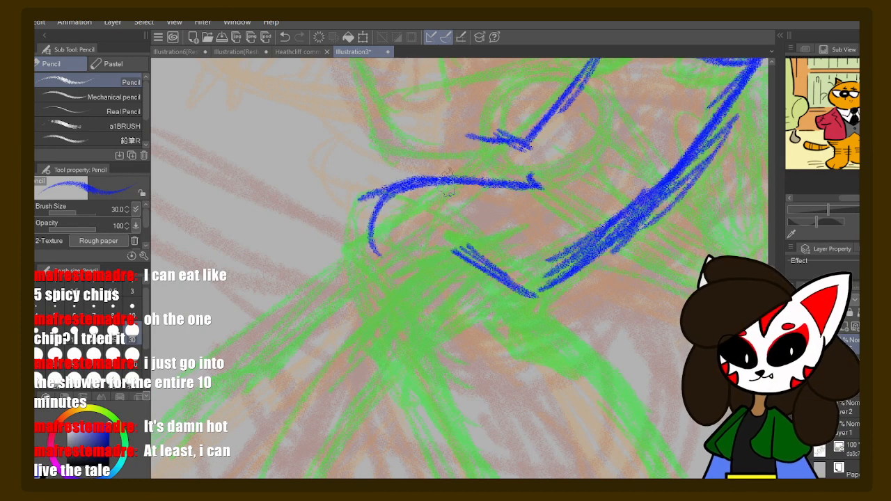
# - Bend the hip curve downwards into the start of the right-hand leg and darken the short hip line into a notch
pyautogui.moveTo(447, 180); pyautogui.dragTo(387, 291)
pyautogui.moveTo(356, 206); pyautogui.dragTo(393, 329)
pyautogui.moveTo(353, 240); pyautogui.dragTo(414, 354)
pyautogui.moveTo(498, 223); pyautogui.dragTo(443, 256)
pyautogui.moveTo(496, 241); pyautogui.dragTo(451, 262)
pyautogui.moveTo(507, 282)
pyautogui.mouseDown()
pyautogui.moveTo(444, 252)
pyautogui.moveTo(448, 260)
pyautogui.mouseUp()
# - Trace the left-hand edge of the right-hand leg in overlapping blue strokes from the hip down to the foot
pyautogui.moveTo(508, 285)
pyautogui.mouseDown()
pyautogui.moveTo(466, 249)
pyautogui.moveTo(489, 207)
pyautogui.mouseUp()
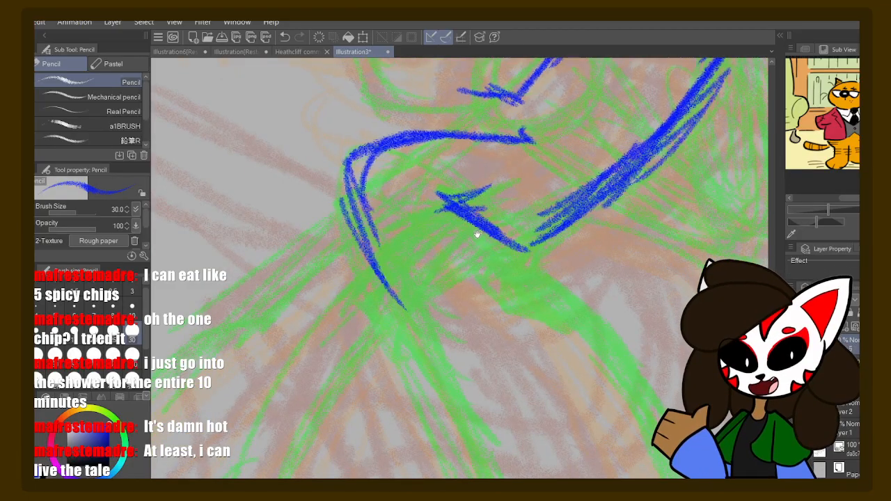
pyautogui.moveTo(493, 291); pyautogui.dragTo(480, 248)
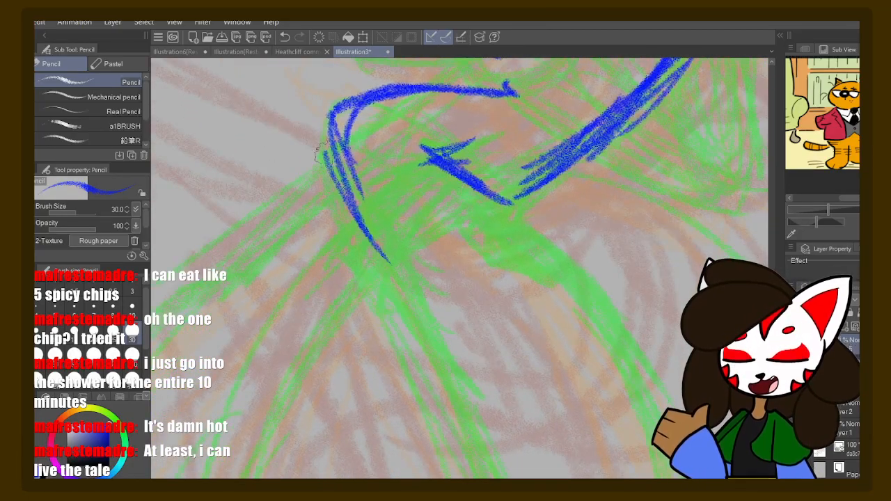
pyautogui.moveTo(324, 153); pyautogui.dragTo(447, 378)
pyautogui.moveTo(441, 284); pyautogui.dragTo(414, 176)
pyautogui.moveTo(359, 160); pyautogui.dragTo(450, 344)
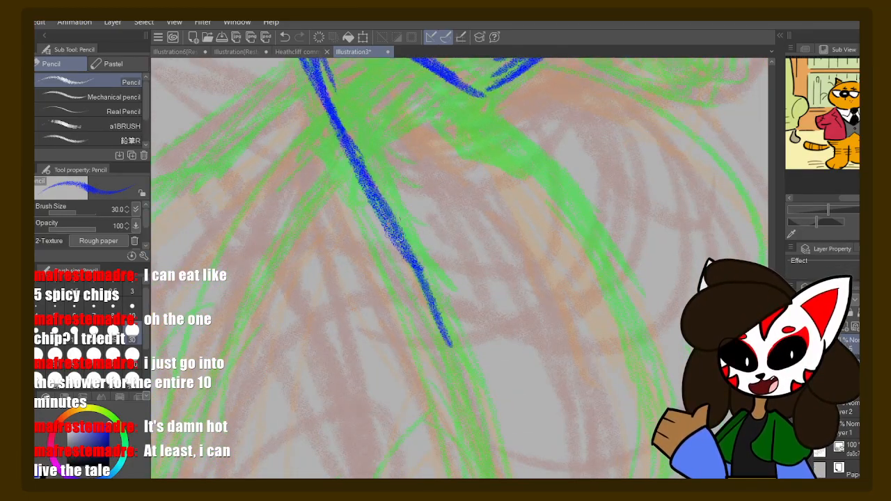
pyautogui.moveTo(496, 256)
pyautogui.mouseDown()
pyautogui.moveTo(478, 206)
pyautogui.moveTo(475, 148)
pyautogui.mouseUp()
pyautogui.moveTo(400, 165); pyautogui.dragTo(461, 330)
pyautogui.moveTo(477, 235)
pyautogui.mouseDown()
pyautogui.moveTo(451, 126)
pyautogui.moveTo(456, 312)
pyautogui.mouseUp()
pyautogui.moveTo(401, 148); pyautogui.dragTo(468, 334)
pyautogui.moveTo(443, 220); pyautogui.dragTo(473, 364)
# - Curve the blue outline around the rounded bottom of the right-hand foot and up its outer side
pyautogui.moveTo(455, 302)
pyautogui.mouseDown()
pyautogui.moveTo(501, 376)
pyautogui.moveTo(560, 353)
pyautogui.mouseUp()
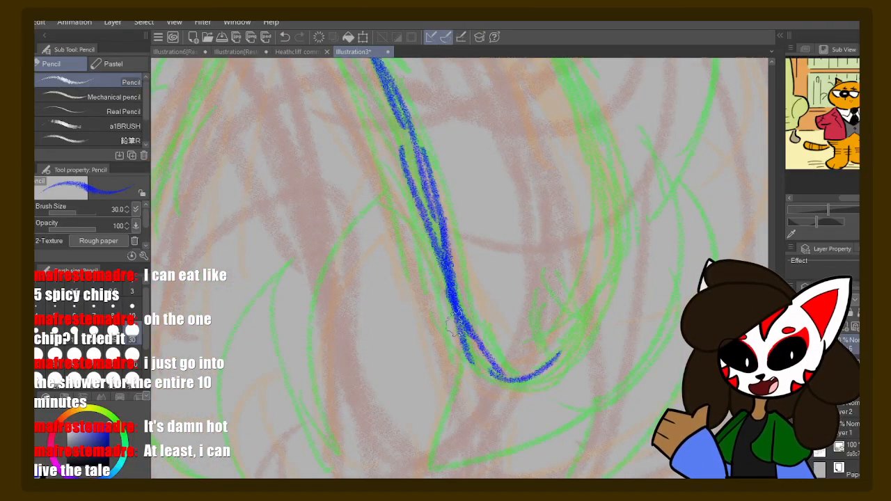
pyautogui.moveTo(437, 321)
pyautogui.mouseDown()
pyautogui.moveTo(520, 387)
pyautogui.moveTo(584, 337)
pyautogui.mouseUp()
pyautogui.moveTo(626, 217)
pyautogui.mouseDown()
pyautogui.moveTo(615, 224)
pyautogui.moveTo(613, 246)
pyautogui.mouseUp()
pyautogui.moveTo(604, 186)
pyautogui.mouseDown()
pyautogui.moveTo(615, 275)
pyautogui.moveTo(598, 327)
pyautogui.moveTo(557, 376)
pyautogui.moveTo(596, 248)
pyautogui.moveTo(534, 381)
pyautogui.mouseUp()
# - Add a small curve at the crotch and trace the right-hand leg's outer edge from the hips down towards the foot
pyautogui.moveTo(577, 120); pyautogui.dragTo(603, 340)
pyautogui.moveTo(549, 251); pyautogui.dragTo(602, 293)
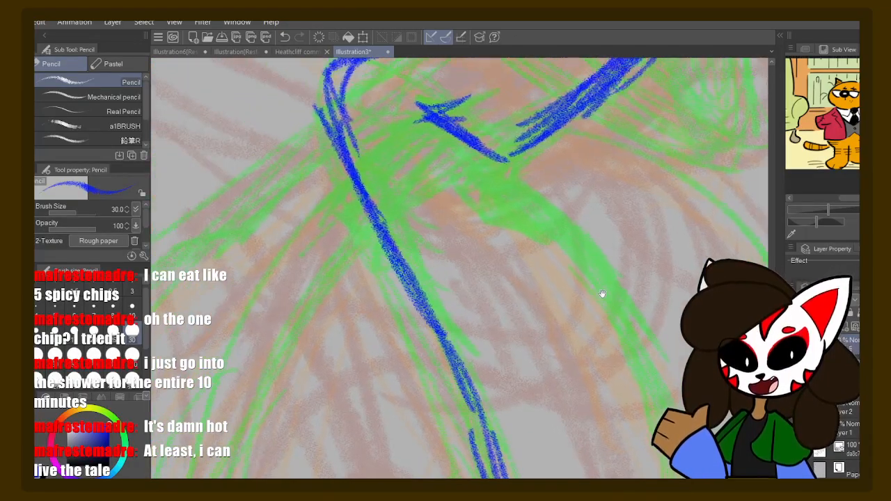
pyautogui.moveTo(459, 155)
pyautogui.mouseDown()
pyautogui.moveTo(490, 180)
pyautogui.moveTo(507, 163)
pyautogui.moveTo(462, 179)
pyautogui.moveTo(510, 175)
pyautogui.mouseUp()
pyautogui.moveTo(506, 166)
pyautogui.mouseDown()
pyautogui.moveTo(570, 212)
pyautogui.moveTo(607, 258)
pyautogui.mouseUp()
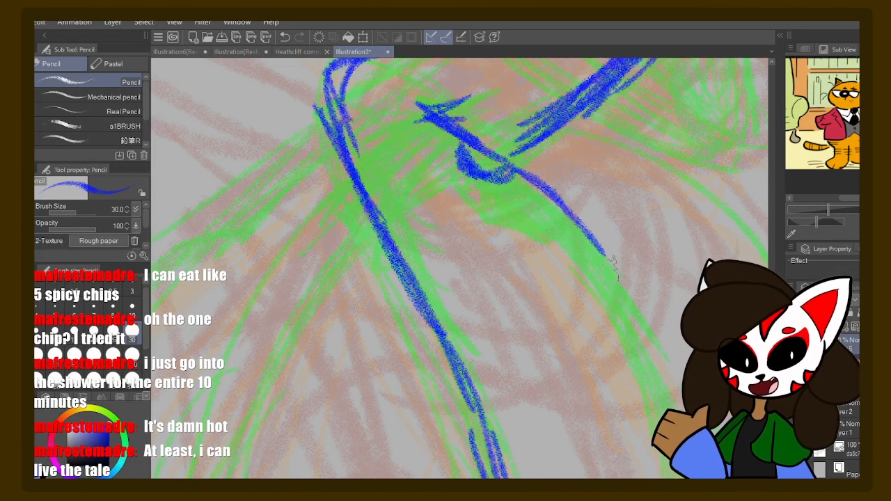
pyautogui.moveTo(559, 194); pyautogui.dragTo(637, 294)
pyautogui.moveTo(634, 256); pyautogui.dragTo(595, 163)
pyautogui.moveTo(557, 139); pyautogui.dragTo(636, 276)
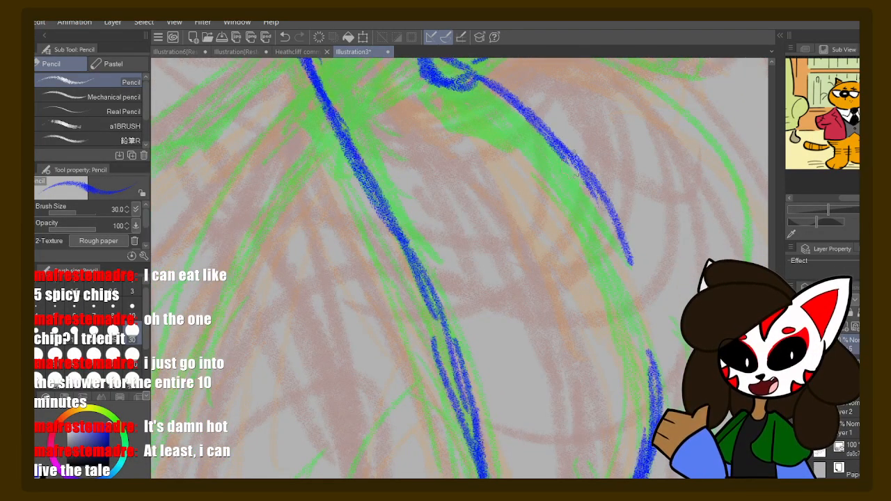
pyautogui.moveTo(572, 157); pyautogui.dragTo(663, 324)
pyautogui.moveTo(660, 273); pyautogui.dragTo(601, 167)
pyautogui.moveTo(603, 208); pyautogui.dragTo(622, 317)
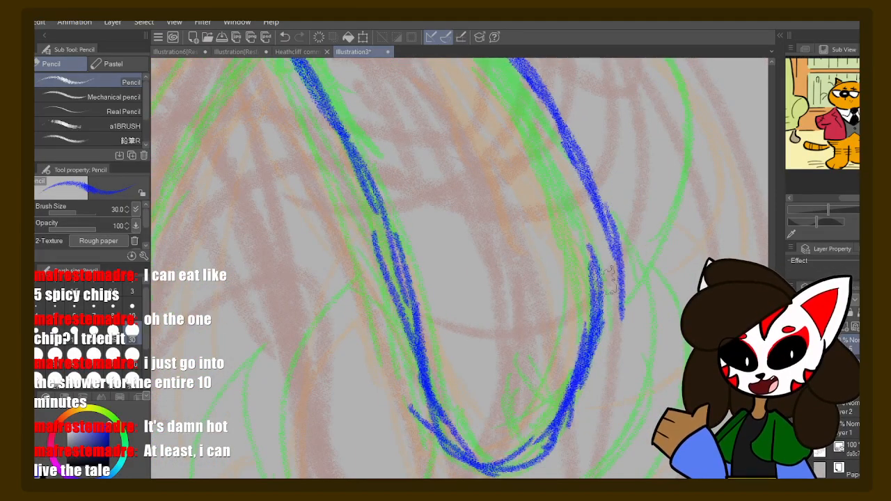
# - Join the right-hand leg's outer edge to the foot with thicker strokes and mark the toes with short blue lines
pyautogui.moveTo(618, 255)
pyautogui.mouseDown()
pyautogui.moveTo(604, 343)
pyautogui.moveTo(572, 364)
pyautogui.mouseUp()
pyautogui.moveTo(622, 276)
pyautogui.mouseDown()
pyautogui.moveTo(618, 312)
pyautogui.moveTo(583, 382)
pyautogui.mouseUp()
pyautogui.moveTo(586, 324); pyautogui.dragTo(565, 437)
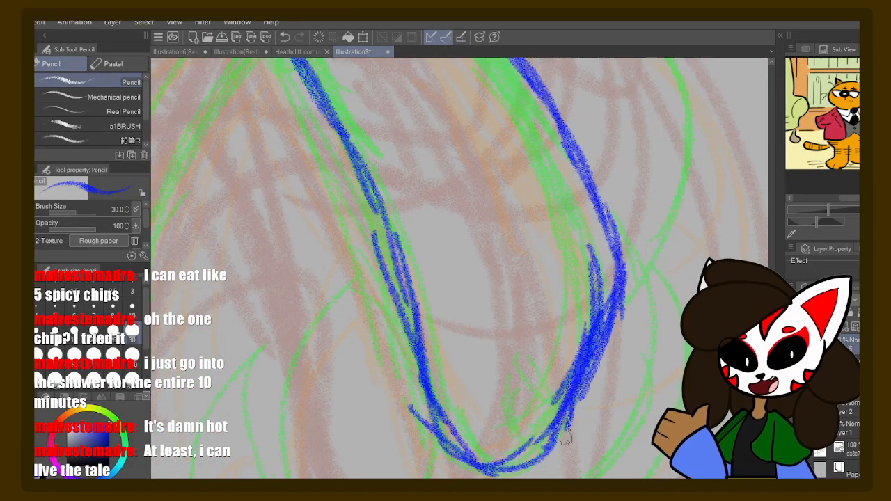
pyautogui.moveTo(444, 401); pyautogui.dragTo(475, 456)
pyautogui.moveTo(493, 400); pyautogui.dragTo(534, 460)
pyautogui.moveTo(530, 383); pyautogui.dragTo(555, 421)
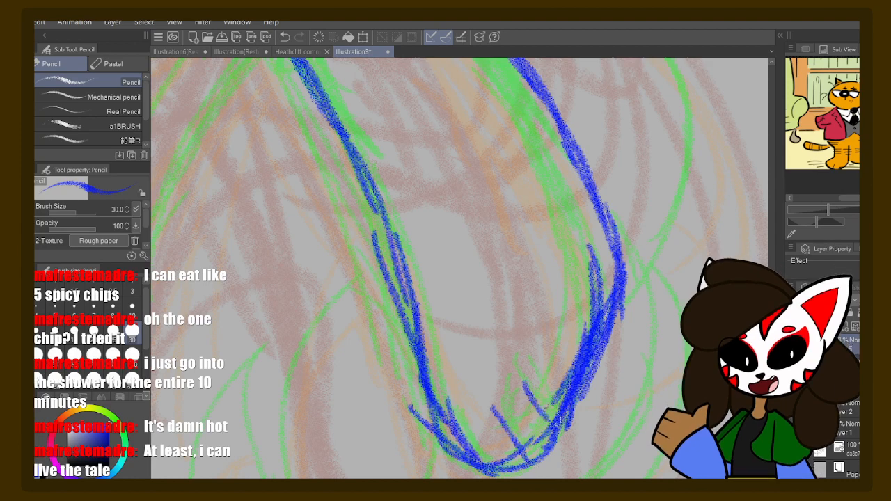
# - Extend the small crotch curve with a short, thick blue stroke running down inside the right-hand leg
pyautogui.moveTo(427, 237)
pyautogui.mouseDown()
pyautogui.moveTo(519, 342)
pyautogui.moveTo(507, 344)
pyautogui.moveTo(512, 350)
pyautogui.mouseUp()
pyautogui.moveTo(560, 244); pyautogui.dragTo(564, 271)
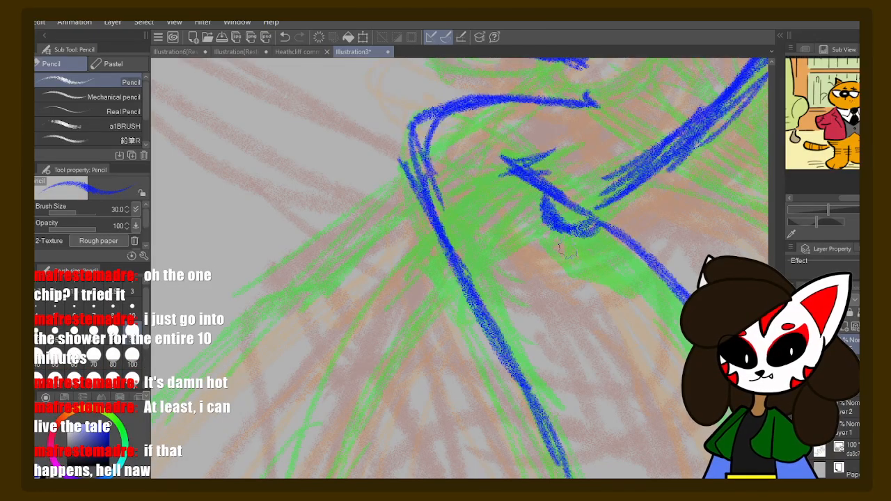
pyautogui.moveTo(579, 217)
pyautogui.mouseDown()
pyautogui.moveTo(620, 279)
pyautogui.moveTo(549, 177)
pyautogui.moveTo(549, 197)
pyautogui.moveTo(529, 176)
pyautogui.moveTo(549, 177)
pyautogui.moveTo(580, 209)
pyautogui.mouseUp()
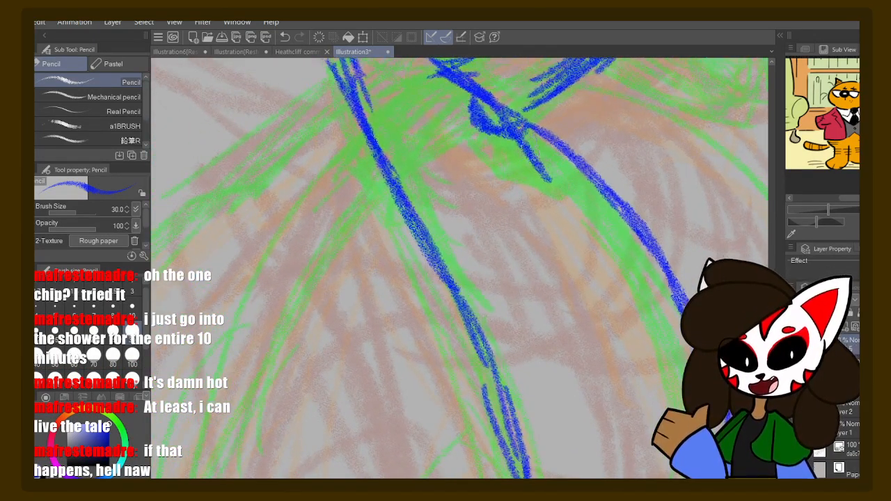
# - Connect the torso's left-hand side to the outer hip with long diagonal blue strokes
pyautogui.moveTo(532, 156)
pyautogui.mouseDown()
pyautogui.moveTo(547, 152)
pyautogui.moveTo(529, 156)
pyautogui.moveTo(615, 203)
pyautogui.moveTo(633, 232)
pyautogui.mouseUp()
pyautogui.moveTo(545, 196); pyautogui.dragTo(620, 268)
pyautogui.moveTo(522, 216); pyautogui.dragTo(566, 255)
pyautogui.moveTo(515, 184); pyautogui.dragTo(551, 225)
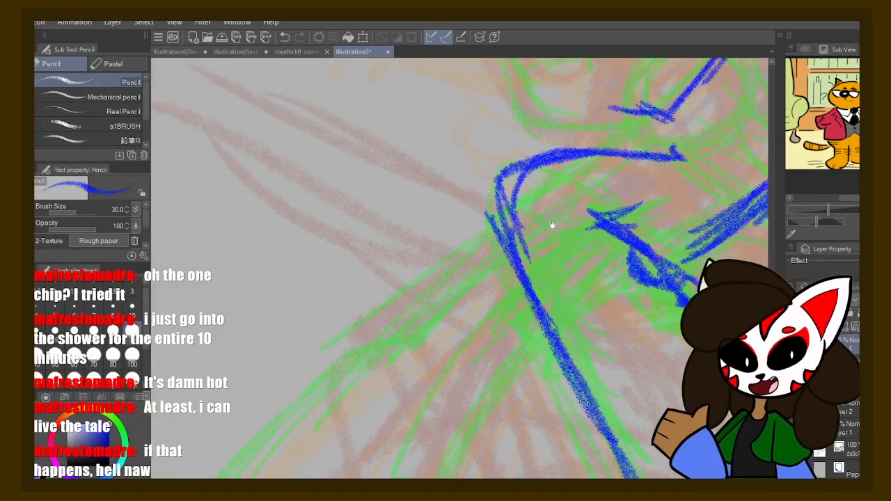
pyautogui.moveTo(583, 179); pyautogui.dragTo(581, 201)
pyautogui.moveTo(666, 135); pyautogui.dragTo(516, 205)
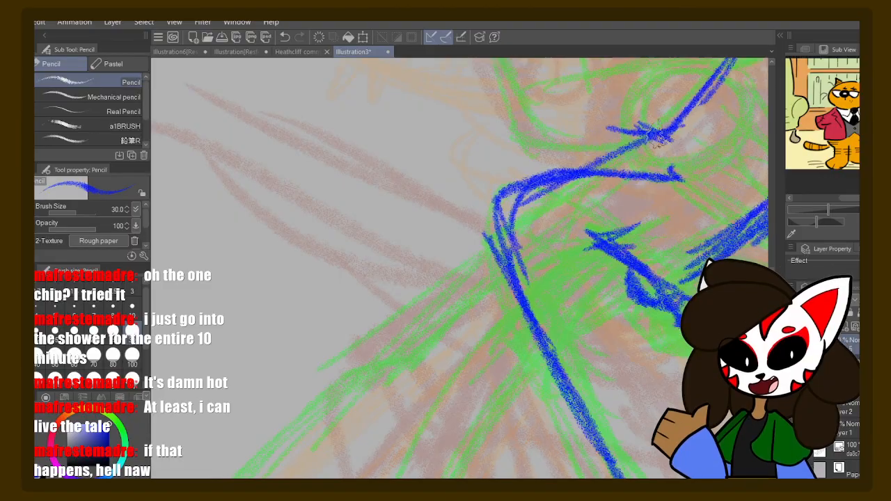
pyautogui.moveTo(654, 133); pyautogui.dragTo(513, 206)
pyautogui.moveTo(575, 218); pyautogui.dragTo(621, 168)
pyautogui.moveTo(635, 111); pyautogui.dragTo(536, 174)
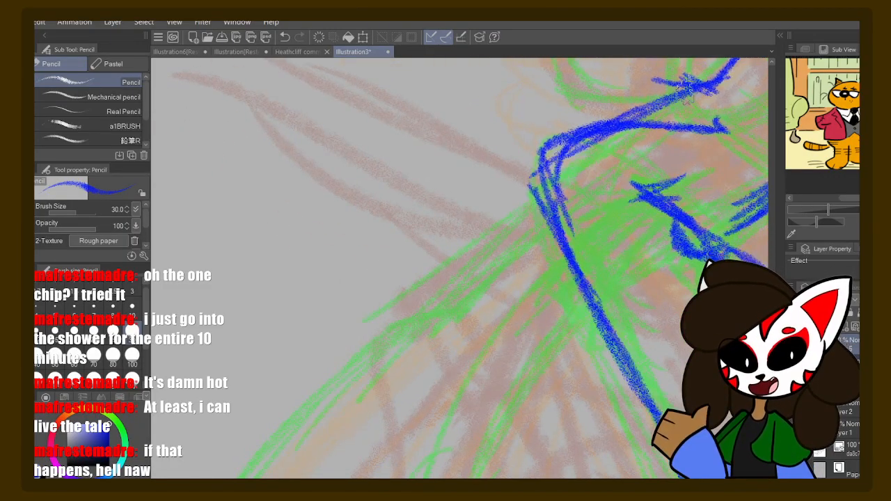
# - Continue the line past the outer hip, sketching the upper part of the left-hand leg downwards and outwards
pyautogui.moveTo(613, 120); pyautogui.dragTo(513, 193)
pyautogui.moveTo(557, 160); pyautogui.dragTo(510, 215)
pyautogui.moveTo(540, 174); pyautogui.dragTo(501, 229)
pyautogui.moveTo(531, 196); pyautogui.dragTo(495, 251)
pyautogui.moveTo(546, 259); pyautogui.dragTo(629, 171)
pyautogui.moveTo(593, 134)
pyautogui.mouseDown()
pyautogui.moveTo(603, 161)
pyautogui.moveTo(554, 202)
pyautogui.mouseUp()
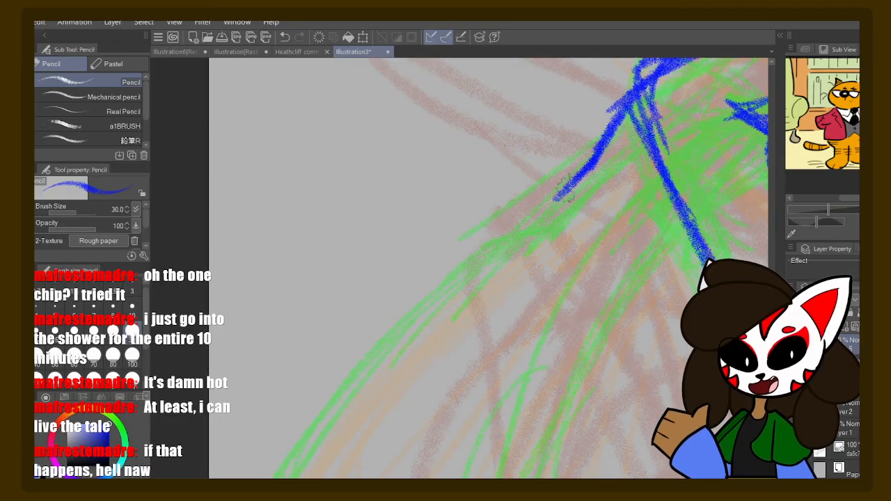
# - Draw a small bump below the hip and trace the left-hand leg's long outer edge down to its widest point
pyautogui.moveTo(583, 172)
pyautogui.mouseDown()
pyautogui.moveTo(555, 199)
pyautogui.moveTo(561, 191)
pyautogui.moveTo(522, 192)
pyautogui.mouseUp()
pyautogui.moveTo(599, 198)
pyautogui.mouseDown()
pyautogui.moveTo(635, 127)
pyautogui.moveTo(533, 151)
pyautogui.moveTo(447, 226)
pyautogui.mouseUp()
pyautogui.moveTo(553, 144); pyautogui.dragTo(362, 313)
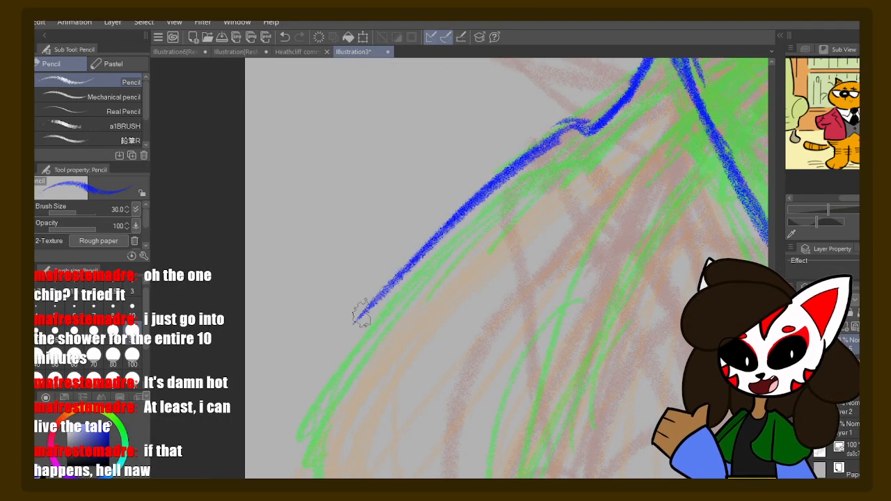
pyautogui.moveTo(493, 229); pyautogui.dragTo(541, 172)
pyautogui.moveTo(510, 166)
pyautogui.mouseDown()
pyautogui.moveTo(413, 245)
pyautogui.moveTo(350, 327)
pyautogui.mouseUp()
pyautogui.moveTo(390, 292); pyautogui.dragTo(353, 373)
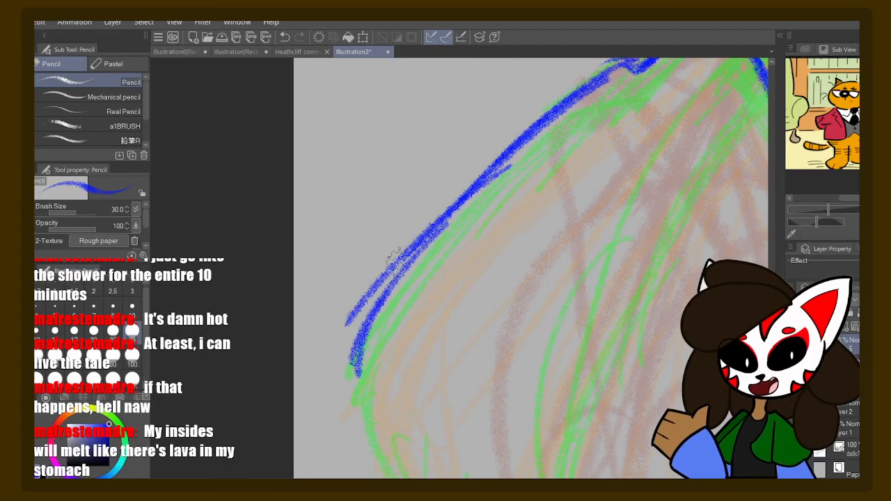
pyautogui.moveTo(400, 250); pyautogui.dragTo(357, 407)
# - Trace the left-hand leg's inner edge in blue from where it meets the other leg down to the foot
pyautogui.moveTo(555, 283)
pyautogui.mouseDown()
pyautogui.moveTo(520, 210)
pyautogui.moveTo(483, 199)
pyautogui.mouseUp()
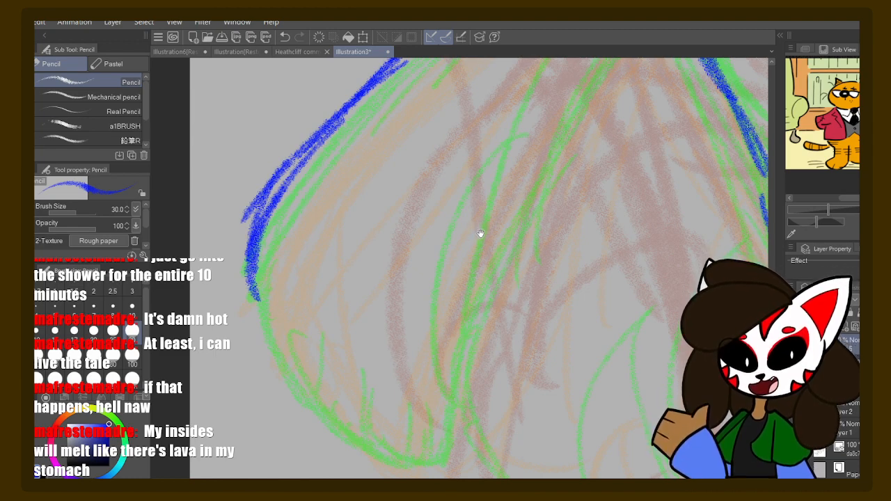
pyautogui.moveTo(604, 177)
pyautogui.mouseDown()
pyautogui.moveTo(477, 282)
pyautogui.moveTo(439, 336)
pyautogui.mouseUp()
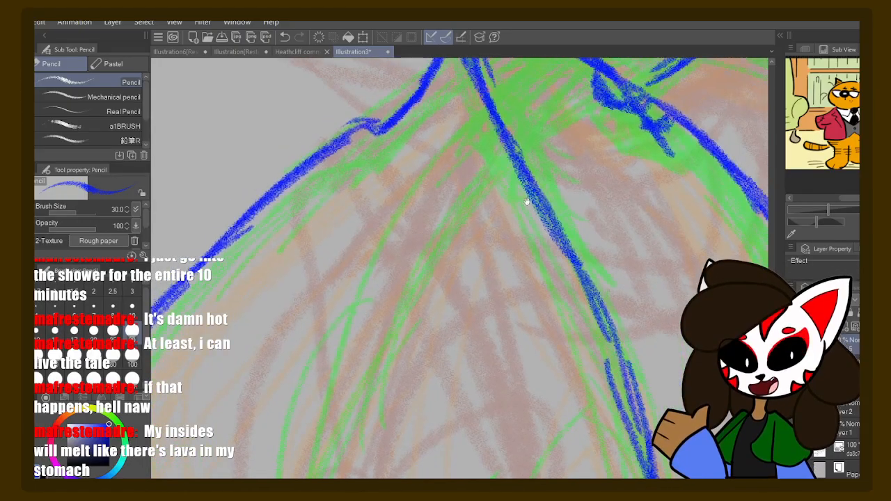
pyautogui.moveTo(511, 129)
pyautogui.mouseDown()
pyautogui.moveTo(435, 207)
pyautogui.moveTo(343, 394)
pyautogui.mouseUp()
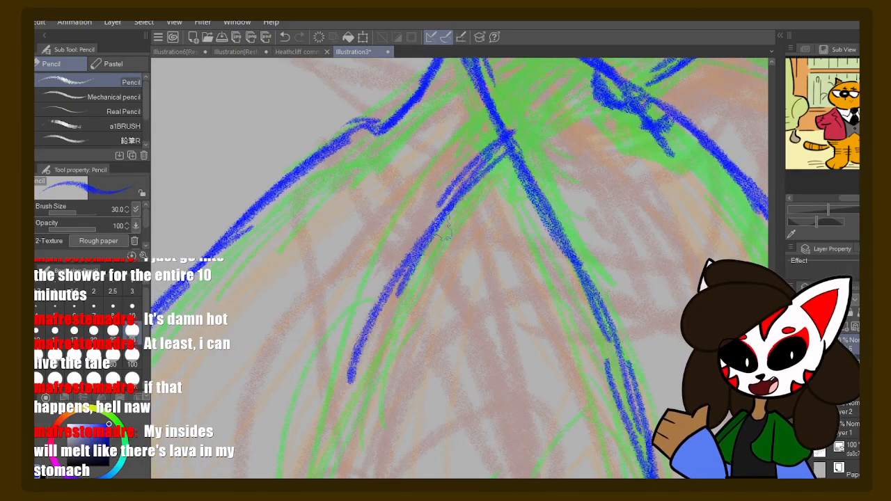
pyautogui.moveTo(445, 214); pyautogui.dragTo(346, 419)
pyautogui.moveTo(399, 254)
pyautogui.mouseDown()
pyautogui.moveTo(466, 141)
pyautogui.moveTo(375, 355)
pyautogui.mouseUp()
pyautogui.moveTo(465, 200); pyautogui.dragTo(393, 387)
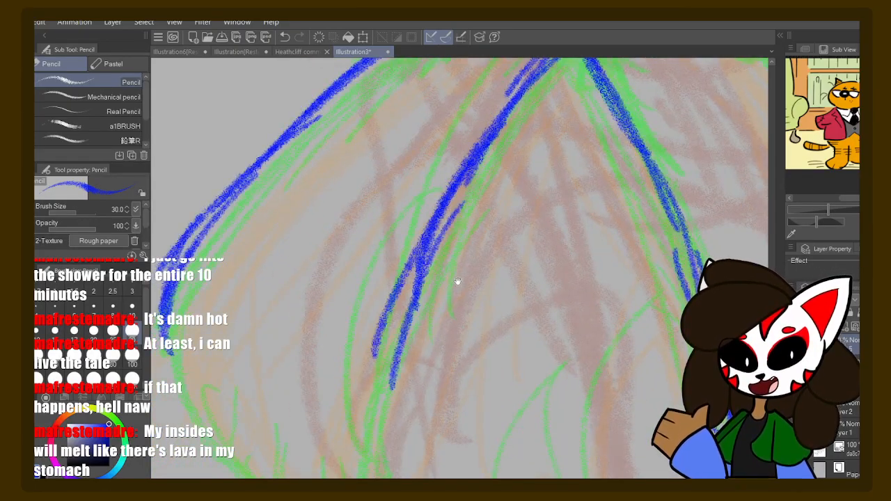
pyautogui.moveTo(457, 283)
pyautogui.mouseDown()
pyautogui.moveTo(480, 182)
pyautogui.moveTo(381, 362)
pyautogui.mouseUp()
pyautogui.moveTo(426, 264); pyautogui.dragTo(381, 394)
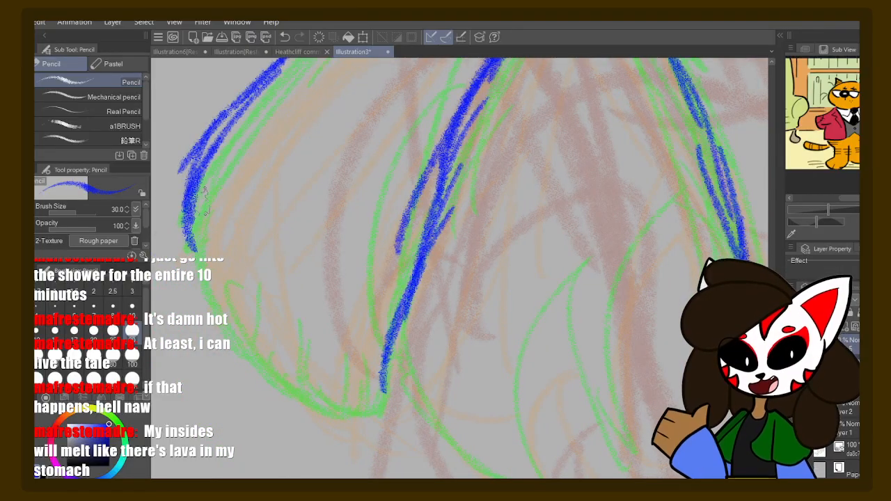
# - Close the left-hand foot with a rounded blue outline along its bottom and add a short toe mark at the inner corner
pyautogui.moveTo(187, 183)
pyautogui.mouseDown()
pyautogui.moveTo(203, 292)
pyautogui.moveTo(277, 369)
pyautogui.moveTo(314, 388)
pyautogui.mouseUp()
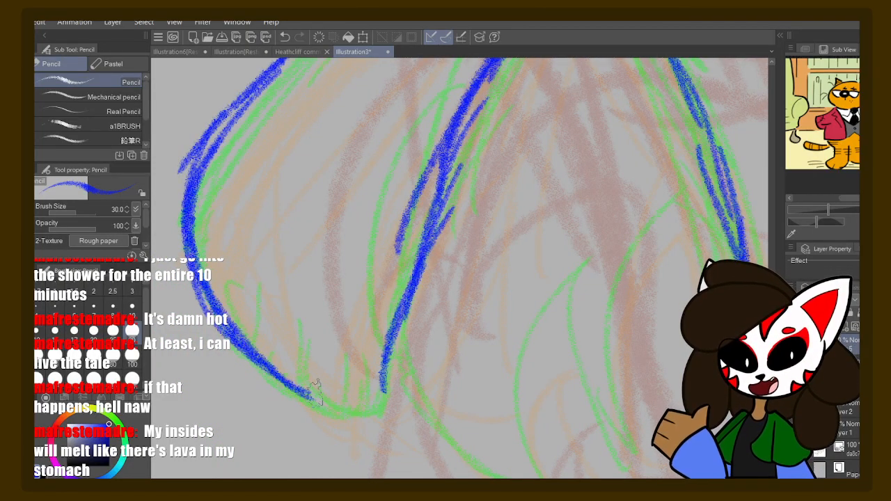
pyautogui.moveTo(236, 341)
pyautogui.mouseDown()
pyautogui.moveTo(323, 398)
pyautogui.moveTo(348, 402)
pyautogui.mouseUp()
pyautogui.moveTo(285, 373); pyautogui.dragTo(381, 412)
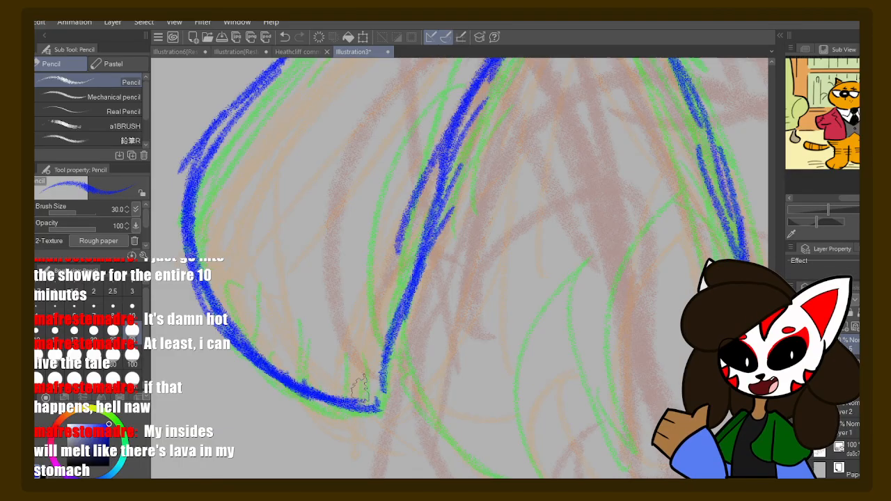
pyautogui.moveTo(362, 380)
pyautogui.mouseDown()
pyautogui.moveTo(376, 337)
pyautogui.moveTo(381, 400)
pyautogui.mouseUp()
pyautogui.moveTo(386, 327); pyautogui.dragTo(372, 412)
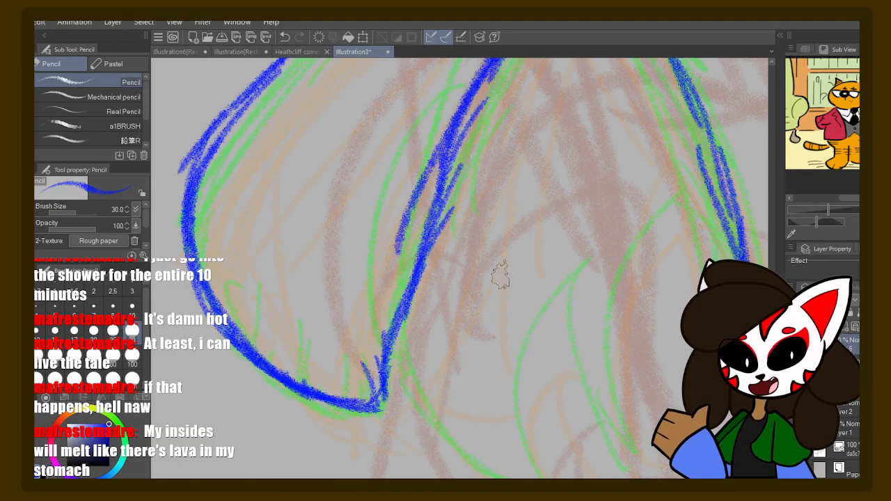
# - Build up the lower side of the line from the waist across the hip to the left-hand leg with diagonal blue strokes
pyautogui.moveTo(520, 268); pyautogui.dragTo(428, 387)
pyautogui.moveTo(531, 192); pyautogui.dragTo(463, 314)
pyautogui.moveTo(506, 214); pyautogui.dragTo(459, 320)
pyautogui.moveTo(491, 252); pyautogui.dragTo(464, 327)
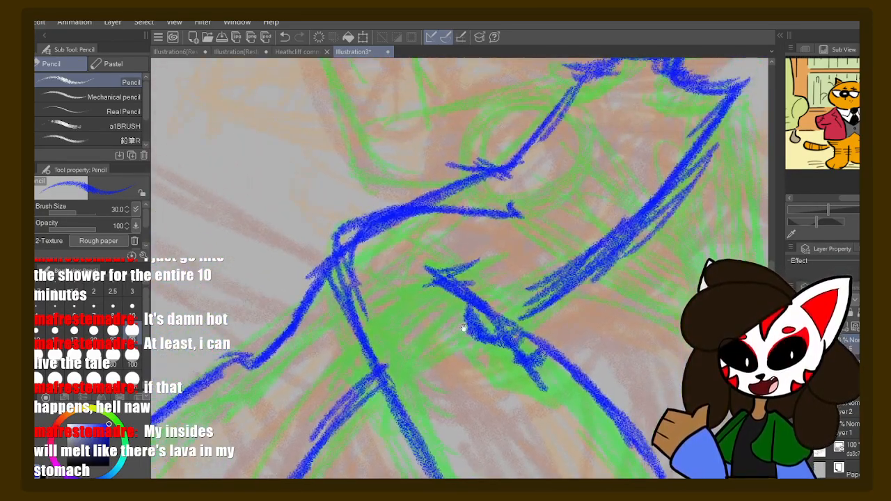
pyautogui.moveTo(518, 174)
pyautogui.mouseDown()
pyautogui.moveTo(355, 236)
pyautogui.moveTo(300, 327)
pyautogui.mouseUp()
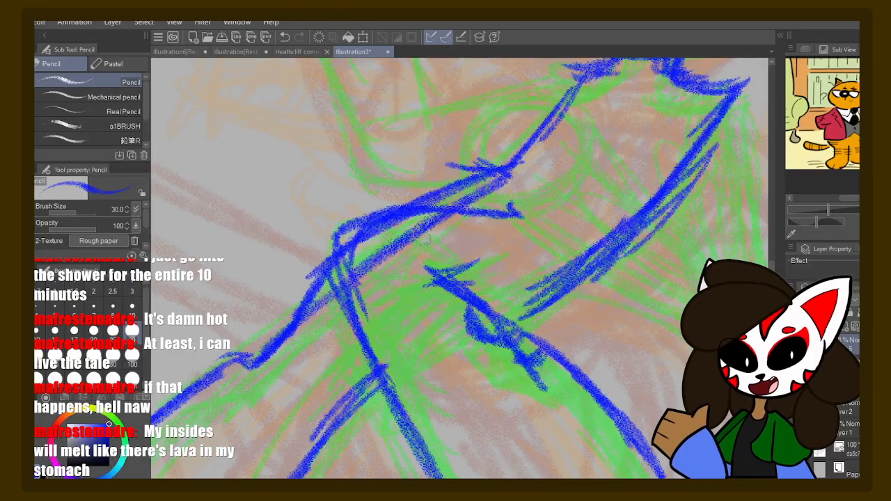
pyautogui.moveTo(431, 219); pyautogui.dragTo(254, 355)
pyautogui.moveTo(376, 261); pyautogui.dragTo(306, 320)
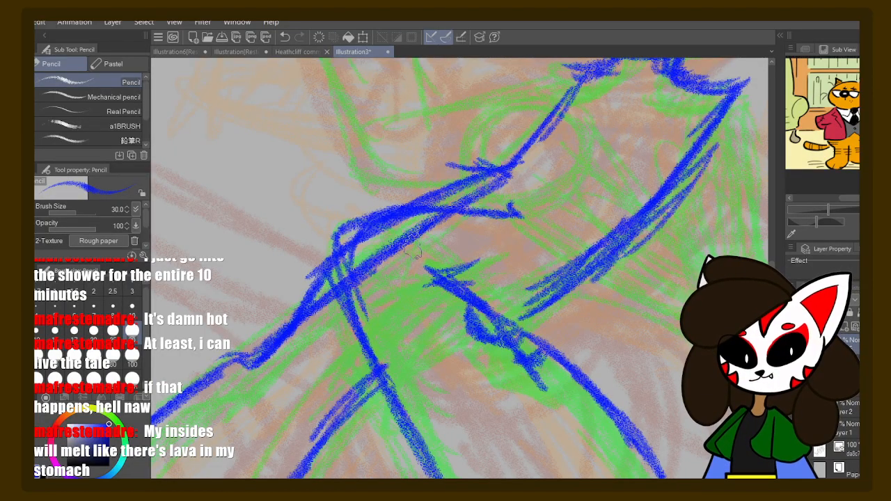
# - Erase the stray blue strokes around the waist and hip with the Hard eraser to leave a cleaner curve into the leg
pyautogui.press('e')
pyautogui.moveTo(439, 245)
pyautogui.mouseDown()
pyautogui.moveTo(394, 254)
pyautogui.moveTo(407, 244)
pyautogui.moveTo(346, 281)
pyautogui.moveTo(360, 271)
pyautogui.mouseUp()
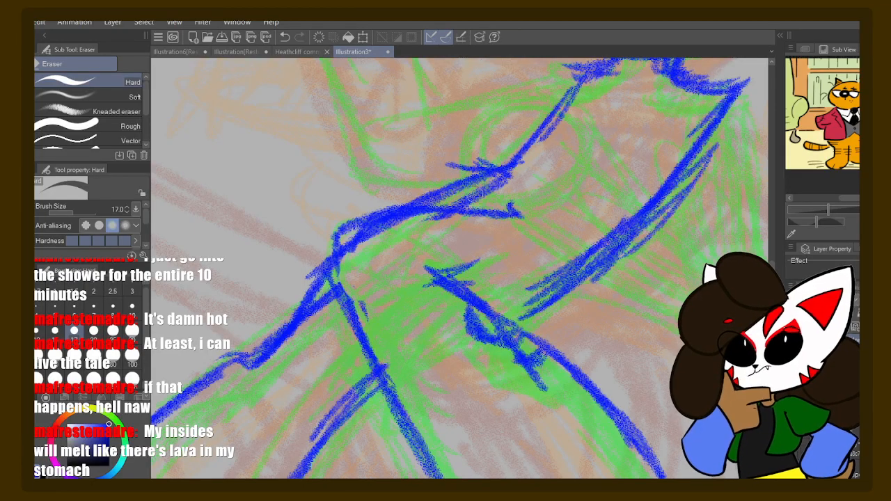
pyautogui.moveTo(505, 170); pyautogui.dragTo(463, 182)
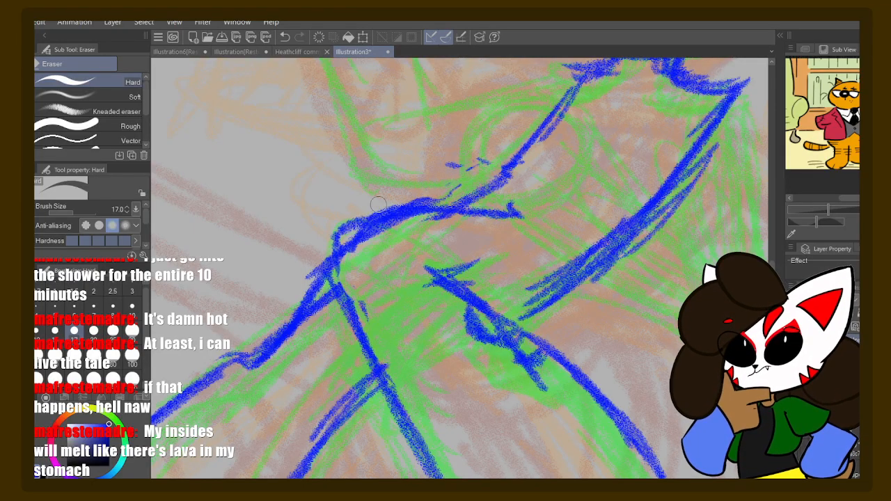
pyautogui.moveTo(378, 204)
pyautogui.mouseDown()
pyautogui.moveTo(348, 224)
pyautogui.moveTo(473, 147)
pyautogui.mouseUp()
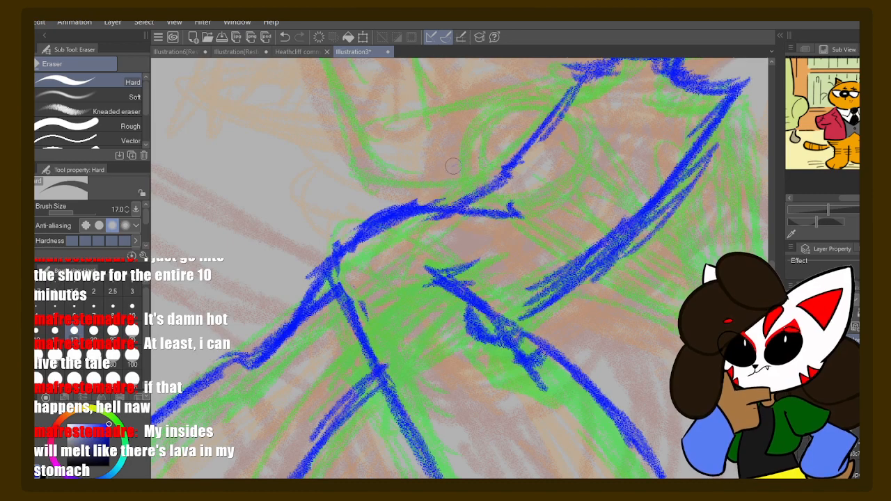
pyautogui.moveTo(544, 223)
pyautogui.mouseDown()
pyautogui.moveTo(495, 196)
pyautogui.moveTo(527, 161)
pyautogui.moveTo(460, 229)
pyautogui.moveTo(402, 363)
pyautogui.moveTo(433, 406)
pyautogui.moveTo(464, 302)
pyautogui.moveTo(452, 245)
pyautogui.mouseUp()
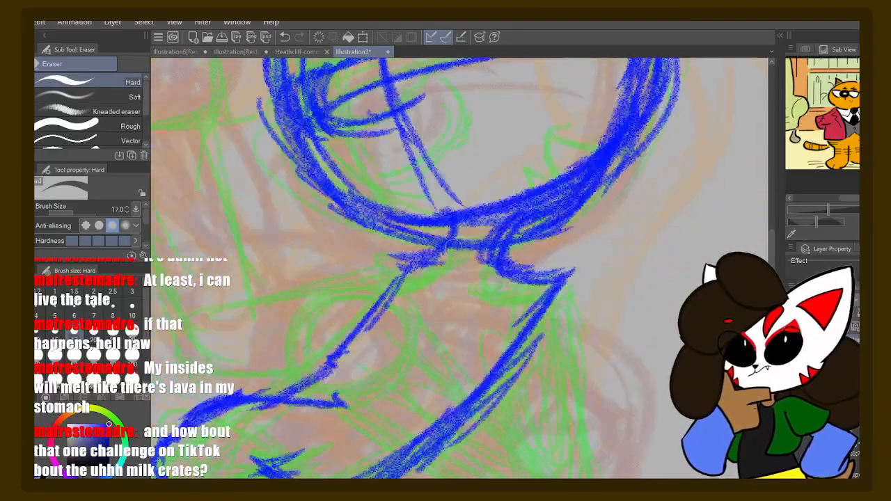
# - With the blue Pencil, circle the left-hand shoulder joint and trace the right-hand upper arm down from the neck
pyautogui.press('p')
pyautogui.press('p')
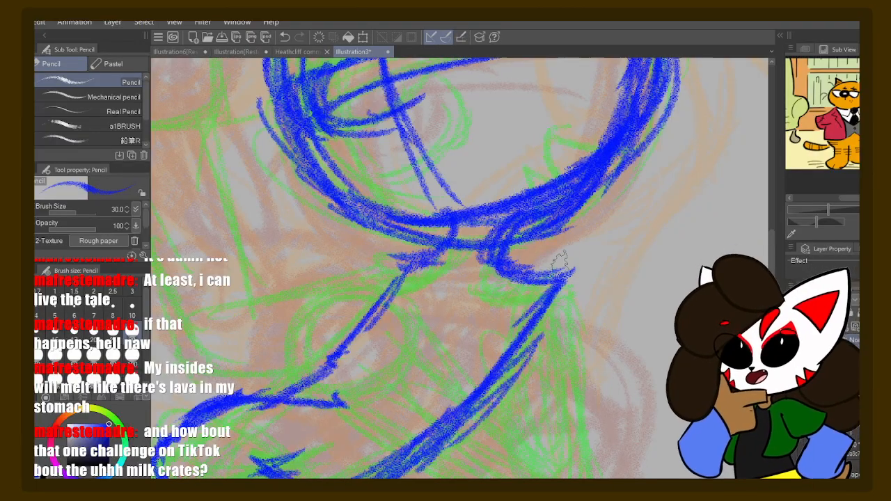
pyautogui.moveTo(477, 321); pyautogui.dragTo(593, 237)
pyautogui.moveTo(433, 217)
pyautogui.mouseDown()
pyautogui.moveTo(408, 270)
pyautogui.moveTo(425, 310)
pyautogui.mouseUp()
pyautogui.moveTo(468, 212)
pyautogui.mouseDown()
pyautogui.moveTo(520, 299)
pyautogui.moveTo(487, 216)
pyautogui.moveTo(434, 209)
pyautogui.moveTo(524, 296)
pyautogui.mouseUp()
pyautogui.moveTo(617, 179)
pyautogui.mouseDown()
pyautogui.moveTo(667, 196)
pyautogui.moveTo(662, 233)
pyautogui.moveTo(673, 279)
pyautogui.mouseUp()
pyautogui.moveTo(657, 214)
pyautogui.mouseDown()
pyautogui.moveTo(678, 299)
pyautogui.moveTo(644, 268)
pyautogui.mouseUp()
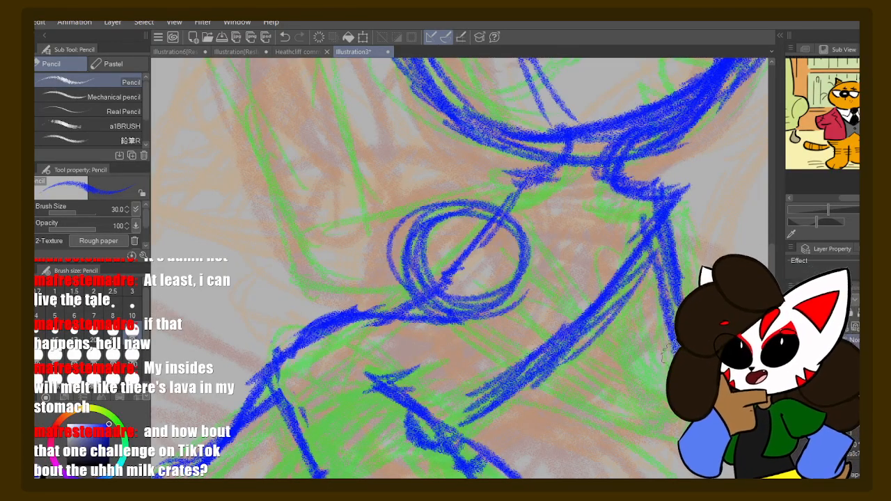
# - Trace the bent right-hand forearm across the torso with two diagonal blue edges, closing the lower one at the elbow
pyautogui.moveTo(445, 329); pyautogui.dragTo(626, 438)
pyautogui.moveTo(463, 353); pyautogui.dragTo(643, 428)
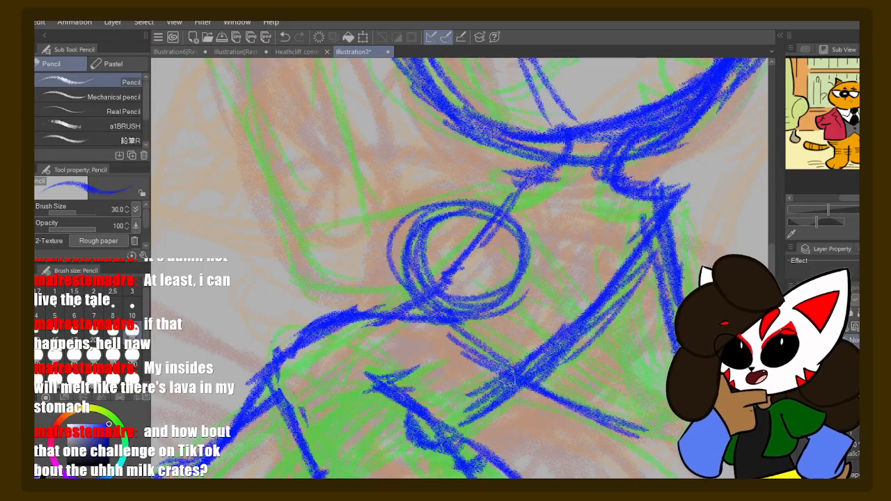
pyautogui.moveTo(491, 359); pyautogui.dragTo(519, 388)
pyautogui.moveTo(507, 270); pyautogui.dragTo(640, 354)
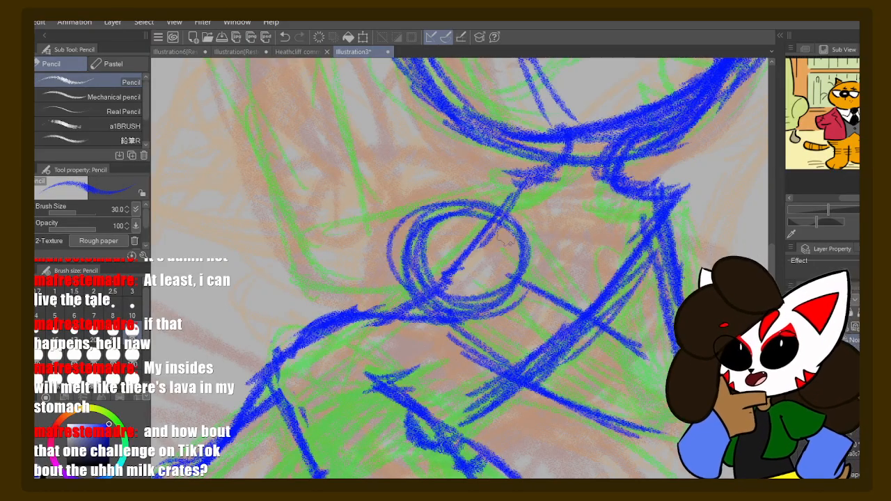
pyautogui.moveTo(504, 224); pyautogui.dragTo(592, 331)
pyautogui.moveTo(516, 248); pyautogui.dragTo(630, 359)
pyautogui.moveTo(539, 264); pyautogui.dragTo(641, 372)
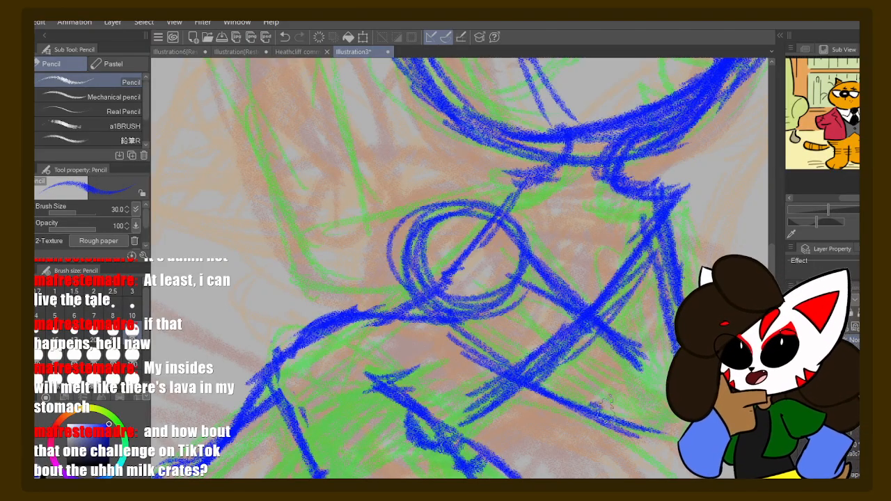
pyautogui.moveTo(602, 408); pyautogui.dragTo(673, 431)
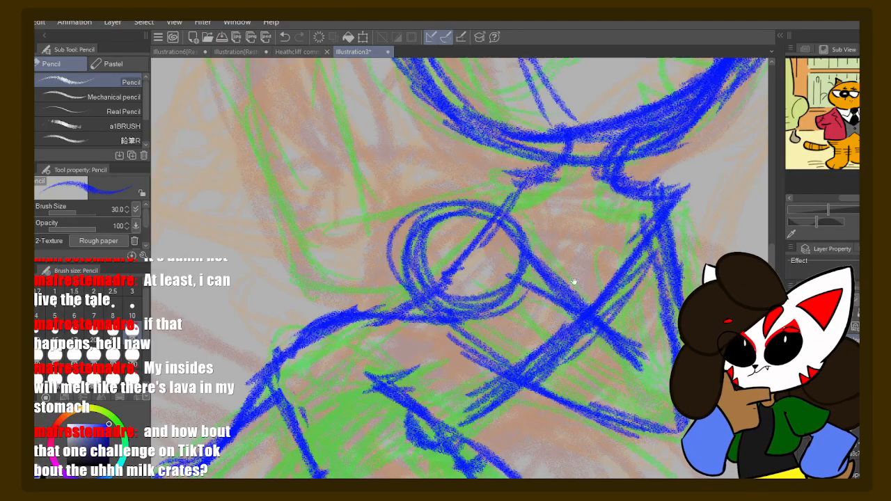
# - Trace the raised left-hand arm in blue: the shoulder line from the neck, both forearm edges and the bend at the elbow
pyautogui.moveTo(574, 281)
pyautogui.mouseDown()
pyautogui.moveTo(763, 385)
pyautogui.moveTo(702, 435)
pyautogui.mouseUp()
pyautogui.moveTo(646, 320); pyautogui.dragTo(499, 364)
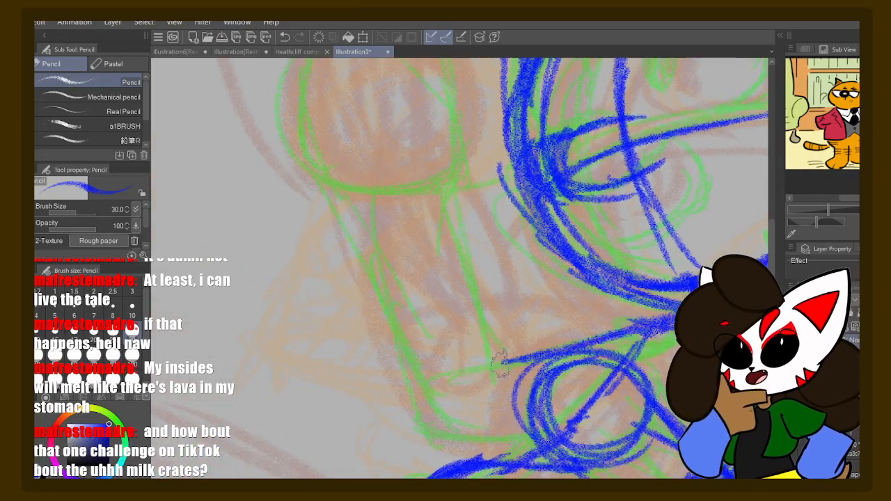
pyautogui.moveTo(471, 202); pyautogui.dragTo(505, 376)
pyautogui.moveTo(487, 258); pyautogui.dragTo(495, 298)
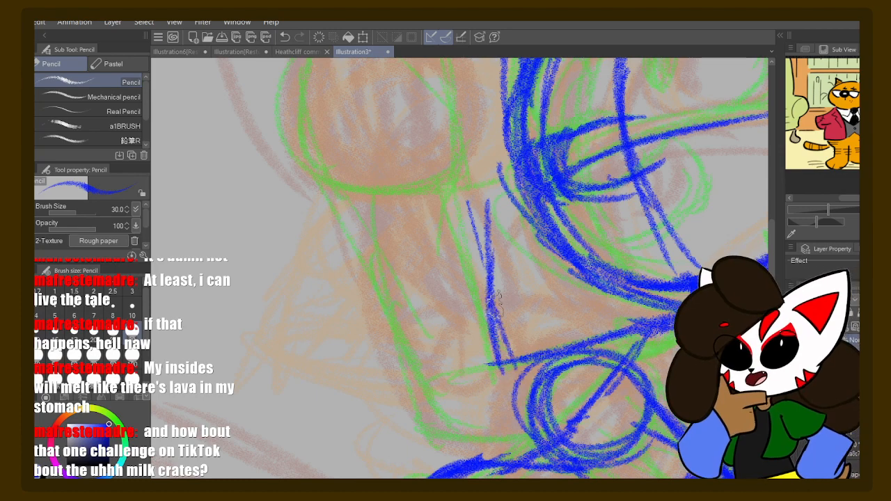
pyautogui.moveTo(344, 177); pyautogui.dragTo(411, 306)
pyautogui.moveTo(348, 198); pyautogui.dragTo(427, 369)
pyautogui.moveTo(365, 251)
pyautogui.mouseDown()
pyautogui.moveTo(448, 414)
pyautogui.moveTo(539, 440)
pyautogui.mouseUp()
pyautogui.moveTo(454, 430)
pyautogui.mouseDown()
pyautogui.moveTo(498, 443)
pyautogui.moveTo(544, 426)
pyautogui.mouseUp()
# - Block in the raised hand as a squared blue shape above the forearm, joining its sides to the arm lines
pyautogui.moveTo(408, 149); pyautogui.dragTo(479, 282)
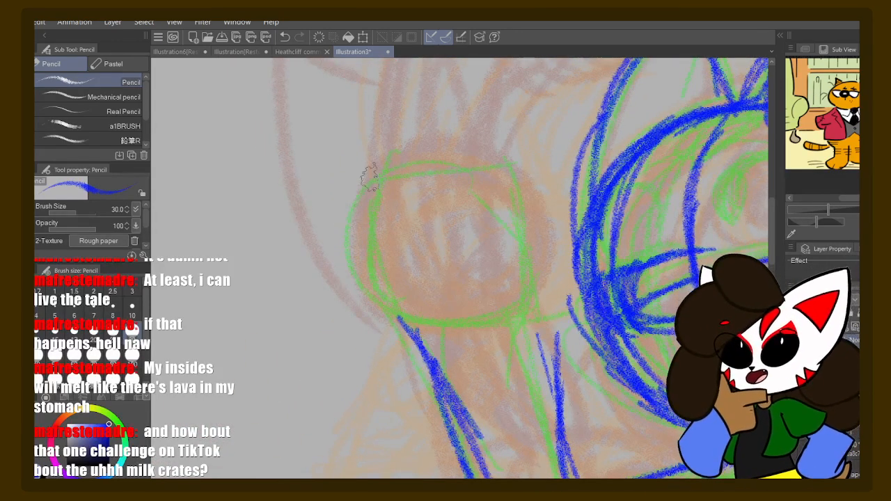
pyautogui.moveTo(369, 174); pyautogui.dragTo(390, 275)
pyautogui.moveTo(356, 209); pyautogui.dragTo(421, 337)
pyautogui.moveTo(348, 169)
pyautogui.mouseDown()
pyautogui.moveTo(520, 169)
pyautogui.moveTo(519, 299)
pyautogui.mouseUp()
pyautogui.moveTo(494, 178); pyautogui.dragTo(524, 322)
pyautogui.moveTo(478, 159)
pyautogui.mouseDown()
pyautogui.moveTo(521, 171)
pyautogui.moveTo(527, 237)
pyautogui.moveTo(507, 249)
pyautogui.moveTo(538, 337)
pyautogui.mouseUp()
pyautogui.moveTo(525, 318)
pyautogui.mouseDown()
pyautogui.moveTo(473, 335)
pyautogui.moveTo(567, 426)
pyautogui.moveTo(574, 454)
pyautogui.mouseUp()
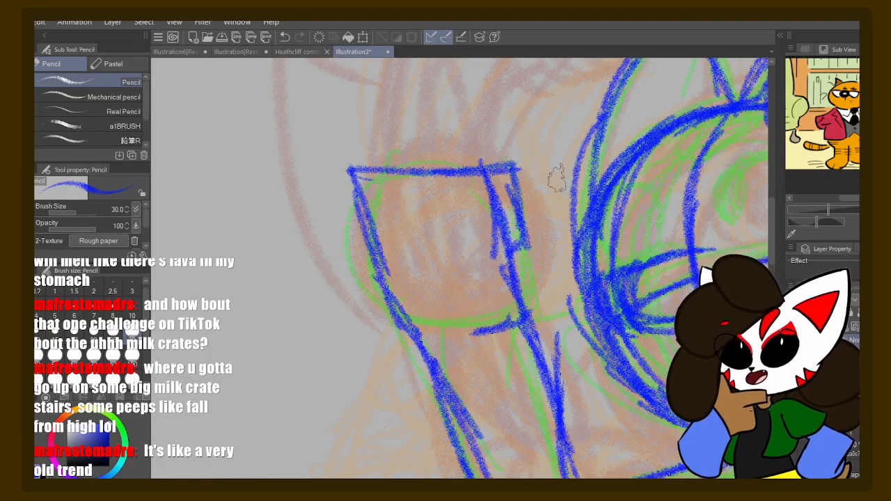
# - Trace the curled muzzle line and the large arched outline of the right-hand eye in blue
pyautogui.moveTo(501, 179)
pyautogui.mouseDown()
pyautogui.moveTo(465, 227)
pyautogui.moveTo(408, 191)
pyautogui.mouseUp()
pyautogui.moveTo(523, 290); pyautogui.dragTo(461, 215)
pyautogui.moveTo(523, 228)
pyautogui.mouseDown()
pyautogui.moveTo(480, 191)
pyautogui.moveTo(516, 207)
pyautogui.moveTo(535, 203)
pyautogui.moveTo(533, 228)
pyautogui.moveTo(467, 231)
pyautogui.moveTo(540, 202)
pyautogui.moveTo(530, 265)
pyautogui.moveTo(441, 249)
pyautogui.moveTo(524, 237)
pyautogui.moveTo(514, 298)
pyautogui.mouseUp()
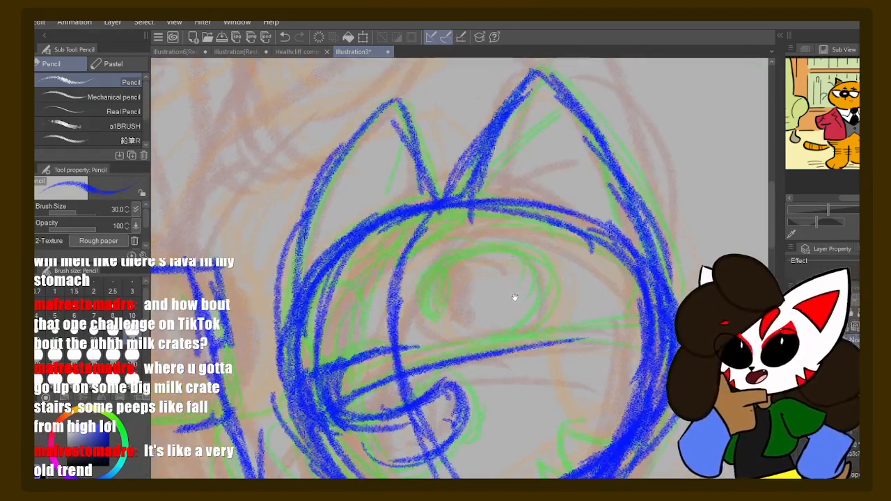
pyautogui.moveTo(456, 281)
pyautogui.mouseDown()
pyautogui.moveTo(467, 206)
pyautogui.moveTo(511, 160)
pyautogui.mouseUp()
pyautogui.moveTo(455, 202)
pyautogui.mouseDown()
pyautogui.moveTo(501, 163)
pyautogui.moveTo(565, 195)
pyautogui.mouseUp()
pyautogui.moveTo(524, 163)
pyautogui.mouseDown()
pyautogui.moveTo(566, 194)
pyautogui.moveTo(572, 242)
pyautogui.mouseUp()
pyautogui.moveTo(565, 191); pyautogui.dragTo(548, 257)
pyautogui.moveTo(490, 161); pyautogui.dragTo(435, 240)
# - Trace the arched outline of the left-hand eye and add a narrow oval pupil inside each eye
pyautogui.moveTo(453, 194)
pyautogui.mouseDown()
pyautogui.moveTo(430, 245)
pyautogui.moveTo(391, 191)
pyautogui.mouseUp()
pyautogui.moveTo(402, 244)
pyautogui.mouseDown()
pyautogui.moveTo(354, 191)
pyautogui.moveTo(341, 201)
pyautogui.mouseUp()
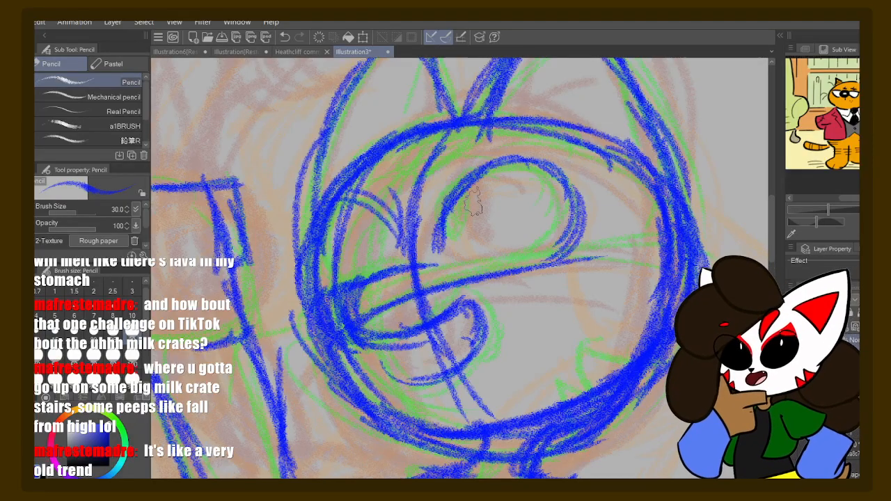
pyautogui.moveTo(461, 186)
pyautogui.mouseDown()
pyautogui.moveTo(444, 230)
pyautogui.moveTo(446, 258)
pyautogui.moveTo(441, 234)
pyautogui.moveTo(452, 259)
pyautogui.moveTo(446, 252)
pyautogui.mouseUp()
pyautogui.moveTo(400, 209)
pyautogui.mouseDown()
pyautogui.moveTo(356, 192)
pyautogui.moveTo(326, 252)
pyautogui.mouseUp()
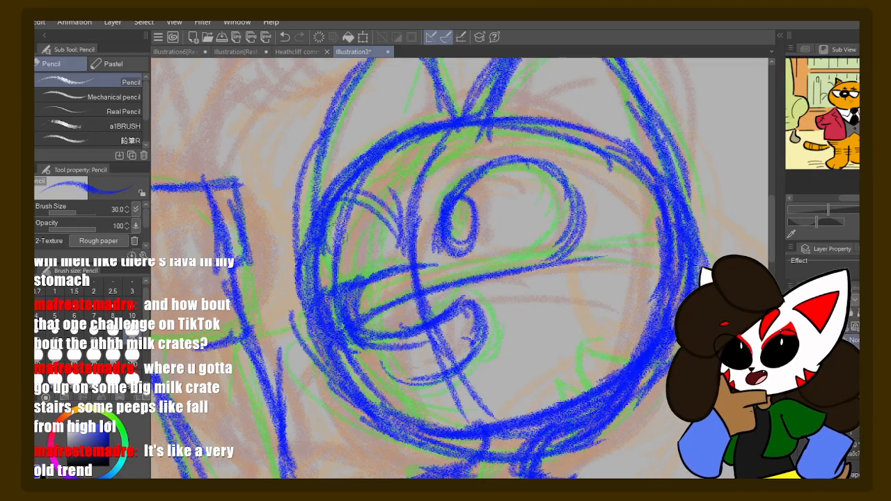
pyautogui.moveTo(347, 197); pyautogui.dragTo(331, 256)
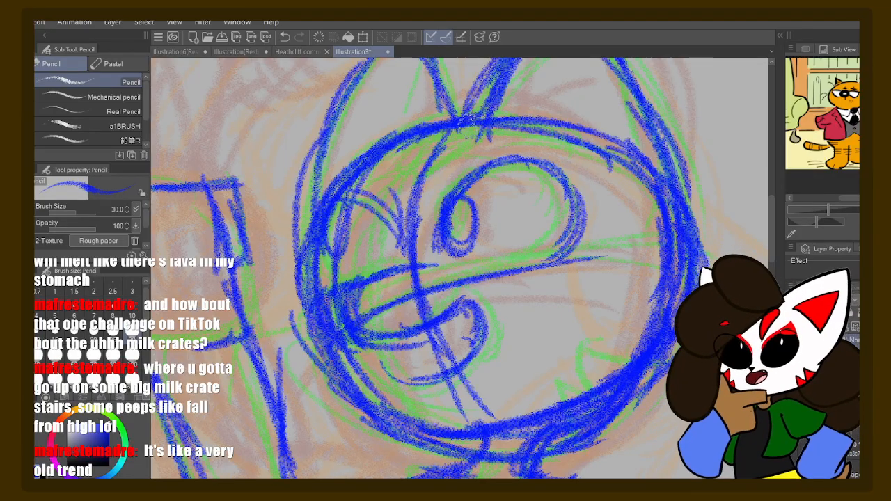
# - Add curved blue strokes from the base of the ears down to the centre line of the face
pyautogui.moveTo(471, 118); pyautogui.dragTo(417, 197)
pyautogui.moveTo(460, 141); pyautogui.dragTo(408, 210)
pyautogui.moveTo(449, 121); pyautogui.dragTo(416, 208)
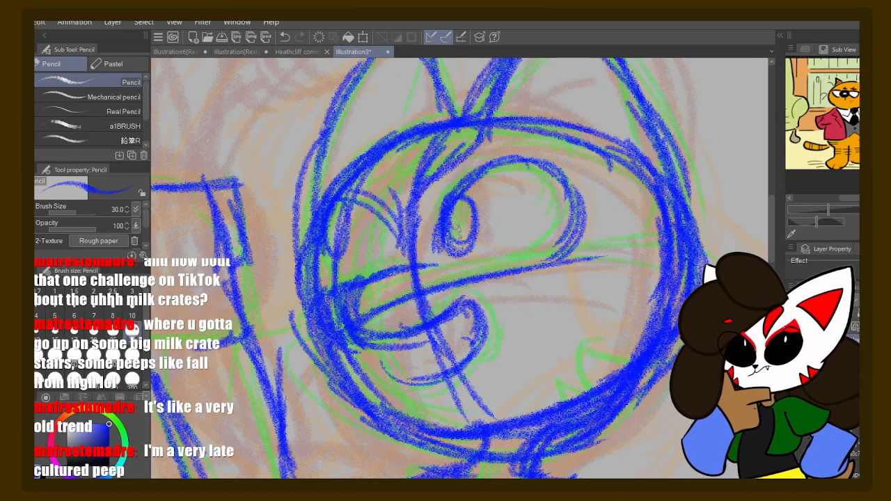
# - Draw pointed blue fur tufts on the right-hand cheek, just inside the head's lower edge
pyautogui.moveTo(562, 288); pyautogui.dragTo(536, 241)
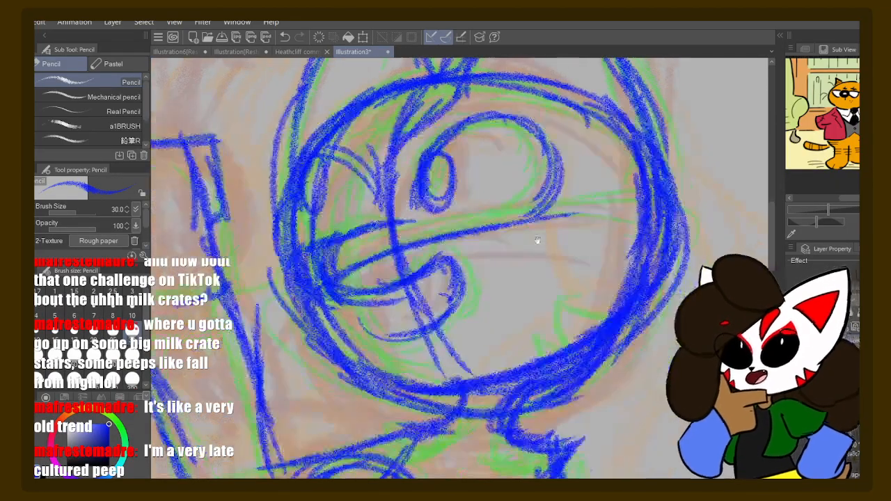
pyautogui.moveTo(601, 257); pyautogui.dragTo(569, 234)
pyautogui.moveTo(603, 262)
pyautogui.mouseDown()
pyautogui.moveTo(542, 249)
pyautogui.moveTo(543, 292)
pyautogui.mouseUp()
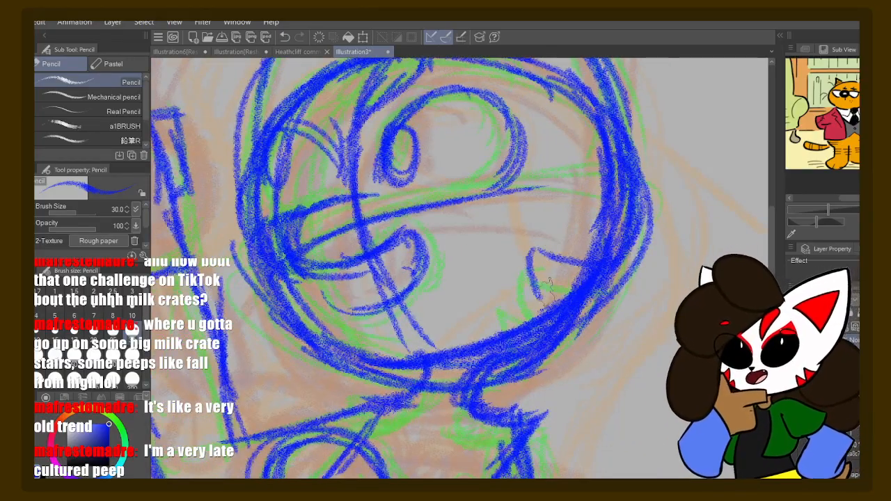
pyautogui.moveTo(521, 247)
pyautogui.mouseDown()
pyautogui.moveTo(540, 305)
pyautogui.moveTo(501, 288)
pyautogui.moveTo(512, 330)
pyautogui.mouseUp()
pyautogui.moveTo(467, 239); pyautogui.dragTo(484, 260)
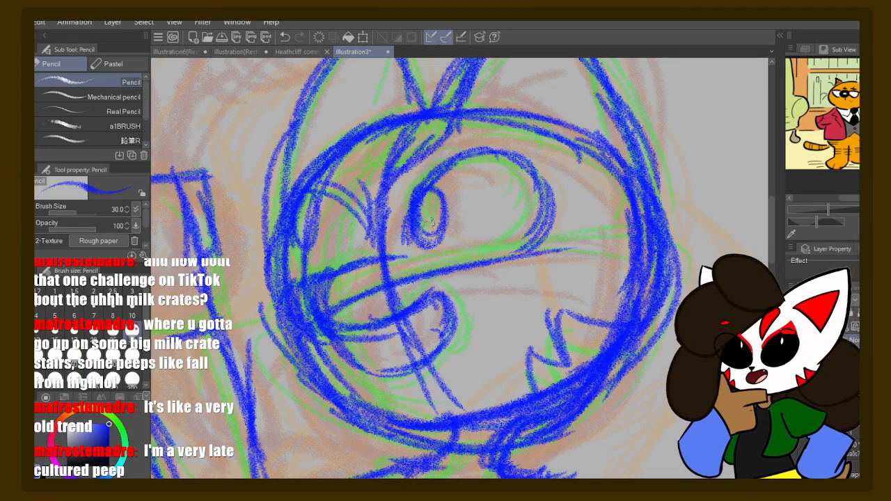
# - Draw a short curved mark at the waist and thicken the hip line with long strokes from the shoulder circle toward the left-hand leg
pyautogui.moveTo(429, 222); pyautogui.dragTo(371, 367)
pyautogui.moveTo(411, 240)
pyautogui.mouseDown()
pyautogui.moveTo(462, 189)
pyautogui.moveTo(418, 234)
pyautogui.moveTo(496, 292)
pyautogui.mouseUp()
pyautogui.moveTo(424, 253)
pyautogui.mouseDown()
pyautogui.moveTo(450, 272)
pyautogui.moveTo(525, 283)
pyautogui.moveTo(497, 210)
pyautogui.moveTo(481, 274)
pyautogui.moveTo(463, 244)
pyautogui.mouseUp()
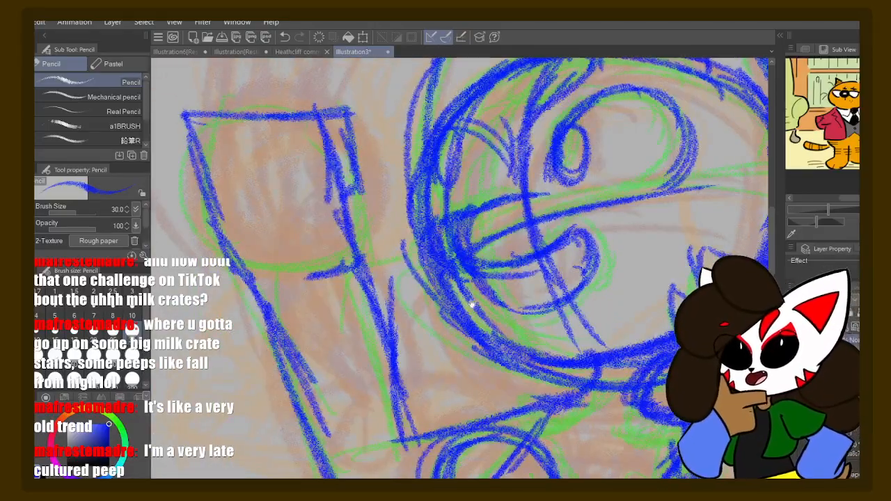
pyautogui.moveTo(460, 368); pyautogui.dragTo(429, 247)
pyautogui.moveTo(443, 323); pyautogui.dragTo(420, 233)
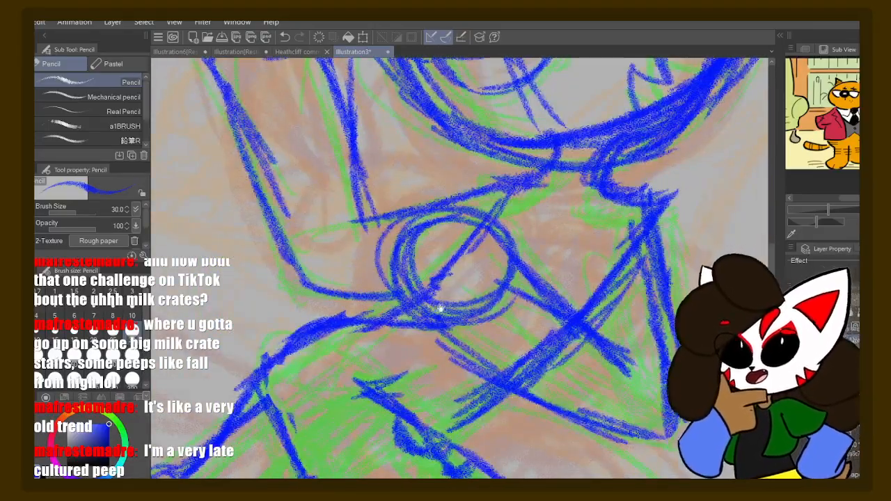
pyautogui.moveTo(439, 310); pyautogui.dragTo(476, 217)
pyautogui.moveTo(445, 280)
pyautogui.mouseDown()
pyautogui.moveTo(575, 238)
pyautogui.moveTo(512, 264)
pyautogui.moveTo(483, 135)
pyautogui.moveTo(469, 154)
pyautogui.moveTo(513, 184)
pyautogui.mouseUp()
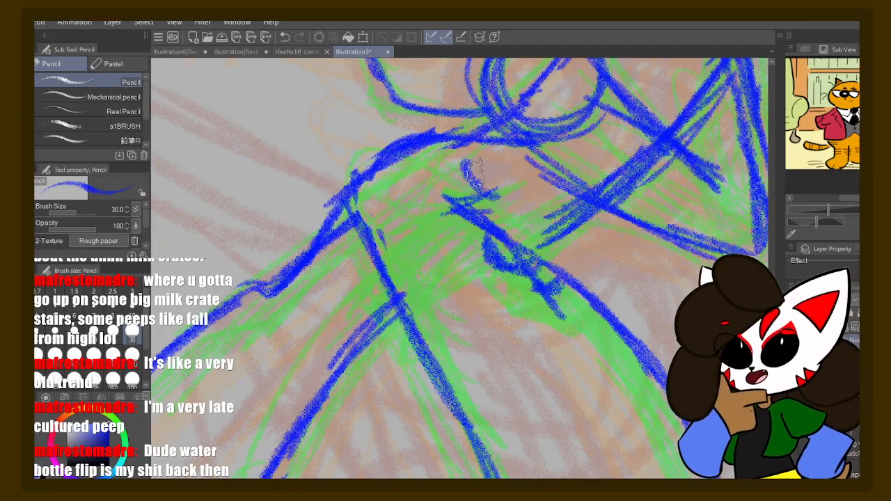
pyautogui.moveTo(485, 175)
pyautogui.mouseDown()
pyautogui.moveTo(546, 139)
pyautogui.moveTo(510, 146)
pyautogui.mouseUp()
pyautogui.moveTo(532, 97); pyautogui.dragTo(336, 202)
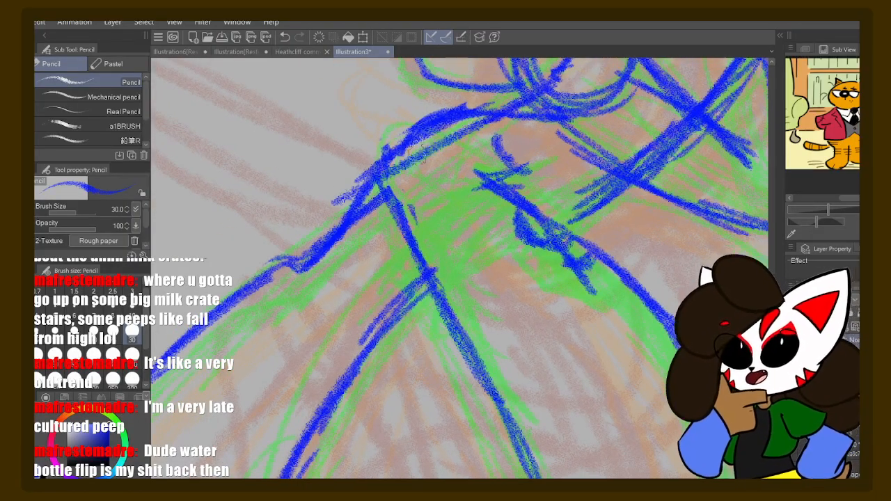
pyautogui.moveTo(493, 120)
pyautogui.mouseDown()
pyautogui.moveTo(377, 188)
pyautogui.moveTo(313, 230)
pyautogui.mouseUp()
pyautogui.moveTo(458, 138); pyautogui.dragTo(325, 235)
pyautogui.moveTo(521, 107); pyautogui.dragTo(319, 245)
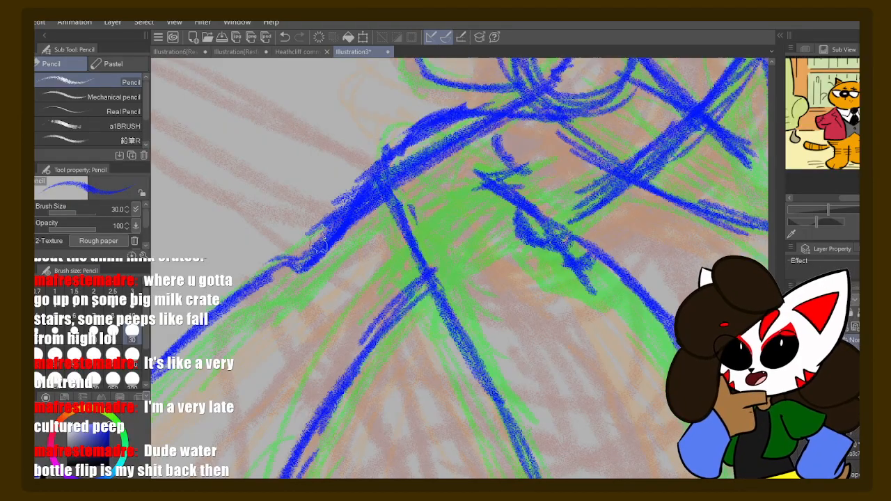
# - Erase the blue marks between waist and right-hand leg, and redraw a short curved Pencil mark at the waist
pyautogui.press('e')
pyautogui.moveTo(530, 158)
pyautogui.mouseDown()
pyautogui.moveTo(560, 151)
pyautogui.moveTo(554, 171)
pyautogui.moveTo(533, 151)
pyautogui.moveTo(473, 170)
pyautogui.mouseUp()
pyautogui.moveTo(515, 129); pyautogui.dragTo(491, 148)
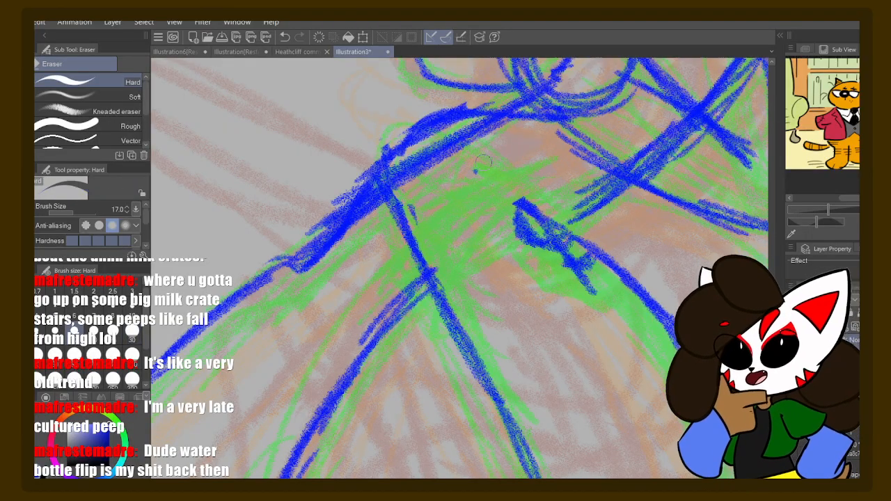
pyautogui.moveTo(530, 198)
pyautogui.mouseDown()
pyautogui.moveTo(515, 207)
pyautogui.moveTo(517, 240)
pyautogui.mouseUp()
pyautogui.moveTo(571, 227)
pyautogui.mouseDown()
pyautogui.moveTo(518, 250)
pyautogui.moveTo(553, 254)
pyautogui.mouseUp()
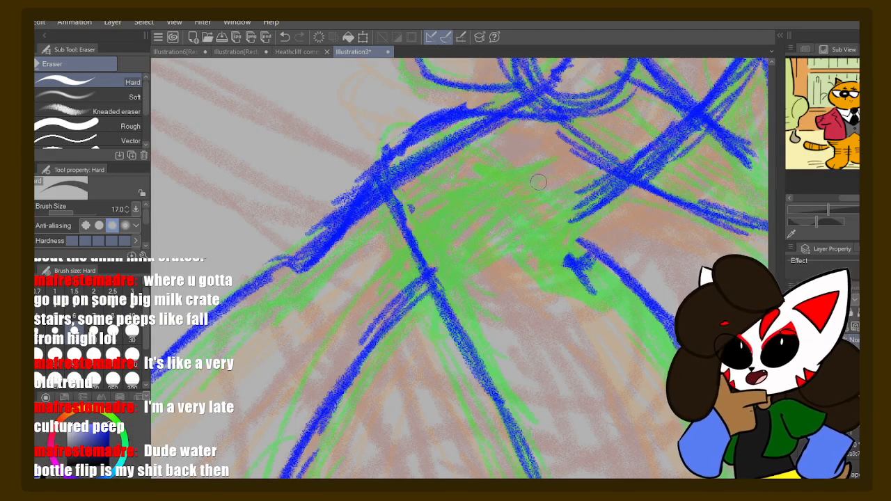
pyautogui.press('p')
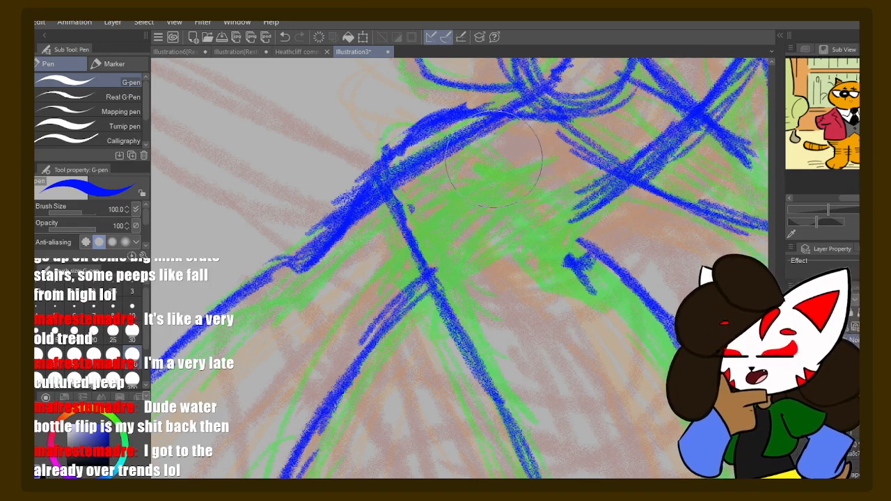
pyautogui.press('p')
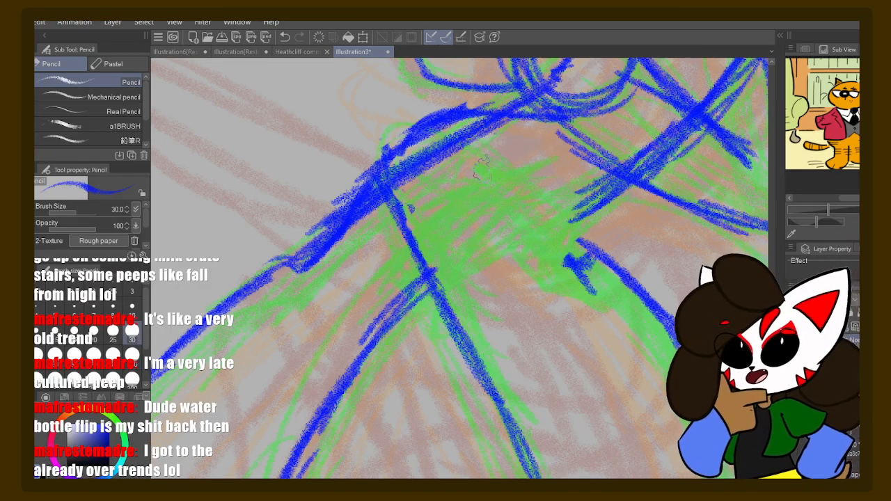
pyautogui.moveTo(479, 169)
pyautogui.mouseDown()
pyautogui.moveTo(494, 193)
pyautogui.moveTo(511, 196)
pyautogui.mouseUp()
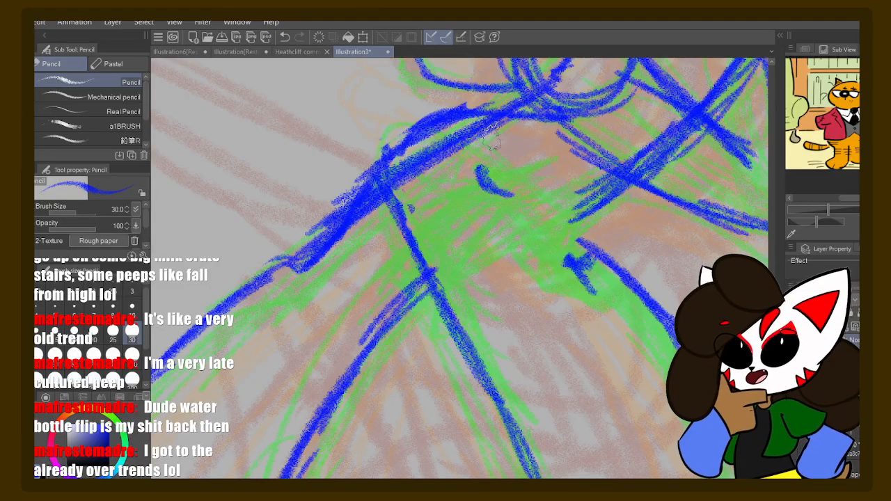
# - Erase the blue hip line and both blue legs using the Hard eraser at size 100
pyautogui.press('e')
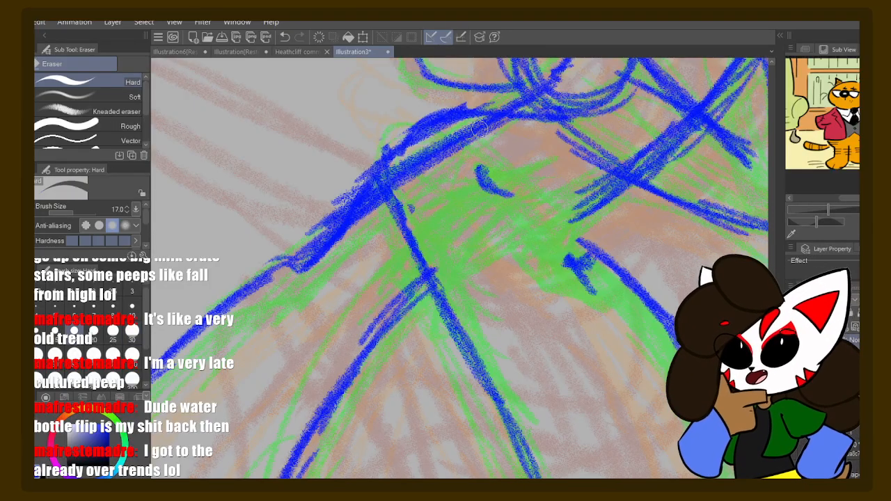
pyautogui.scroll(-2, 479, 131)
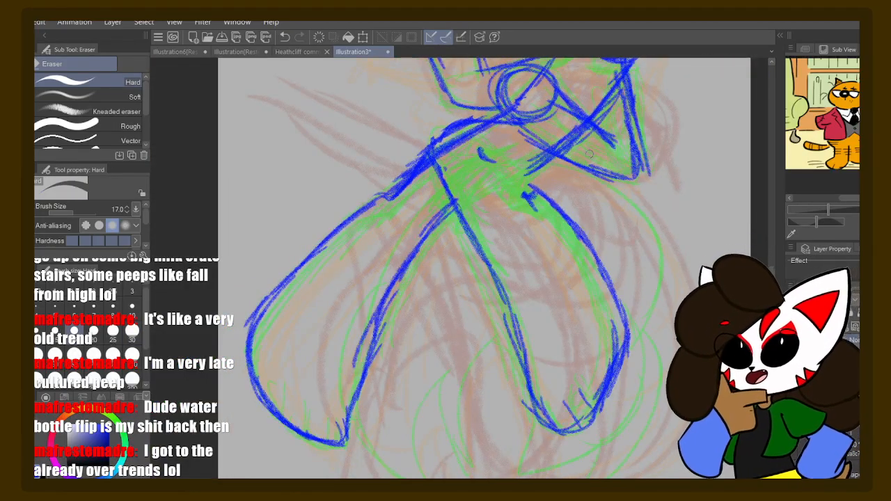
pyautogui.click(132, 332)
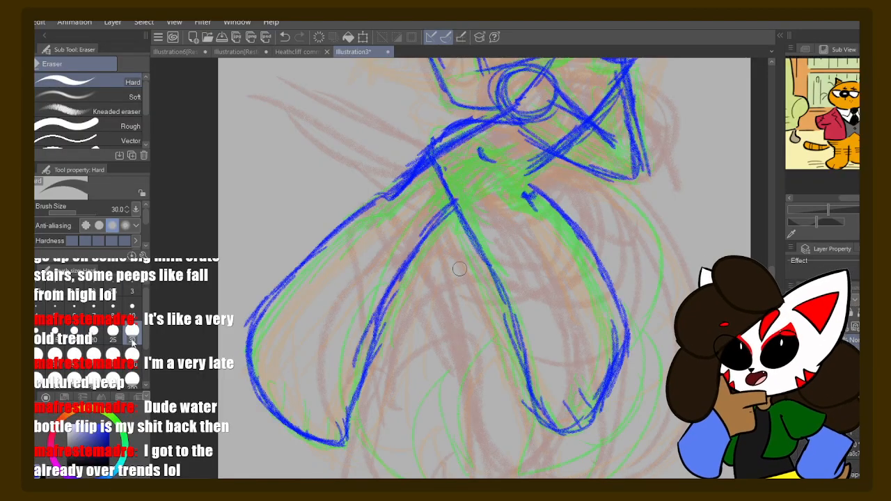
pyautogui.click(132, 355)
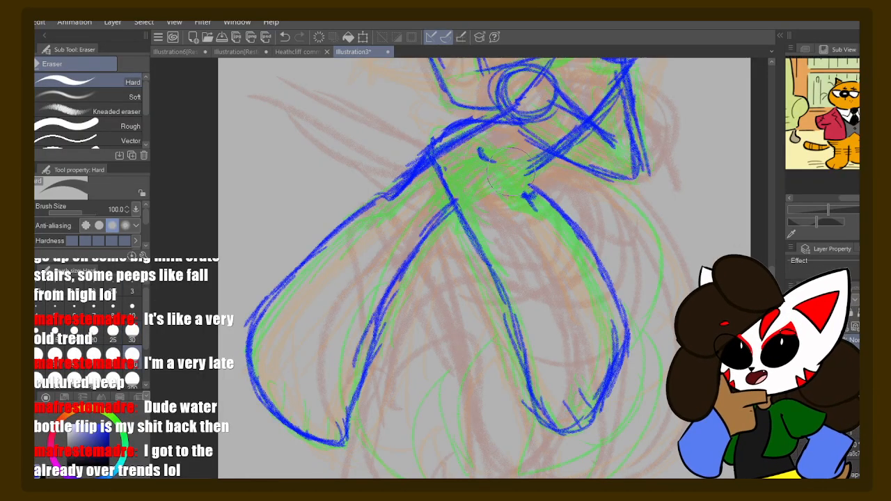
pyautogui.moveTo(495, 135)
pyautogui.mouseDown()
pyautogui.moveTo(450, 134)
pyautogui.moveTo(459, 142)
pyautogui.moveTo(432, 155)
pyautogui.moveTo(480, 198)
pyautogui.moveTo(490, 179)
pyautogui.moveTo(506, 177)
pyautogui.moveTo(527, 273)
pyautogui.moveTo(472, 269)
pyautogui.moveTo(509, 369)
pyautogui.moveTo(612, 454)
pyautogui.moveTo(459, 383)
pyautogui.moveTo(432, 304)
pyautogui.moveTo(440, 262)
pyautogui.moveTo(355, 270)
pyautogui.moveTo(344, 401)
pyautogui.moveTo(327, 311)
pyautogui.moveTo(267, 372)
pyautogui.moveTo(282, 404)
pyautogui.moveTo(257, 356)
pyautogui.moveTo(313, 282)
pyautogui.mouseUp()
# - Redraw the hip crease with the blue Pencil and trace the right-hand leg's inner edge down to the foot
pyautogui.press('p')
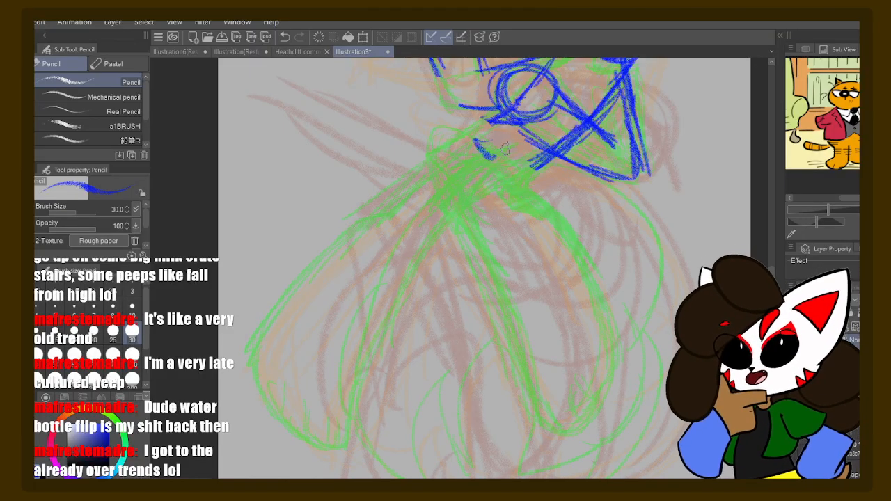
pyautogui.moveTo(502, 148)
pyautogui.mouseDown()
pyautogui.moveTo(461, 167)
pyautogui.moveTo(461, 253)
pyautogui.mouseUp()
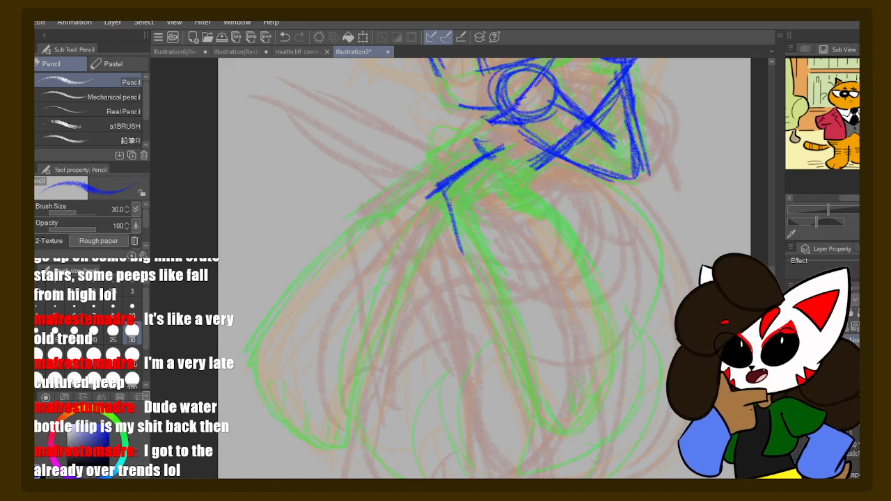
pyautogui.moveTo(433, 189)
pyautogui.mouseDown()
pyautogui.moveTo(529, 320)
pyautogui.moveTo(536, 390)
pyautogui.mouseUp()
pyautogui.moveTo(464, 257); pyautogui.dragTo(553, 418)
# - Redraw the right-hand leg's outer edge around to the foot, and the back line from the shoulder circle to the left-hand hip
pyautogui.moveTo(494, 212)
pyautogui.mouseDown()
pyautogui.moveTo(522, 166)
pyautogui.moveTo(488, 199)
pyautogui.mouseUp()
pyautogui.moveTo(531, 160)
pyautogui.mouseDown()
pyautogui.moveTo(495, 206)
pyautogui.moveTo(534, 214)
pyautogui.moveTo(587, 257)
pyautogui.mouseUp()
pyautogui.moveTo(549, 209)
pyautogui.mouseDown()
pyautogui.moveTo(596, 318)
pyautogui.moveTo(594, 390)
pyautogui.mouseUp()
pyautogui.moveTo(593, 322); pyautogui.dragTo(562, 416)
pyautogui.moveTo(501, 119); pyautogui.dragTo(363, 203)
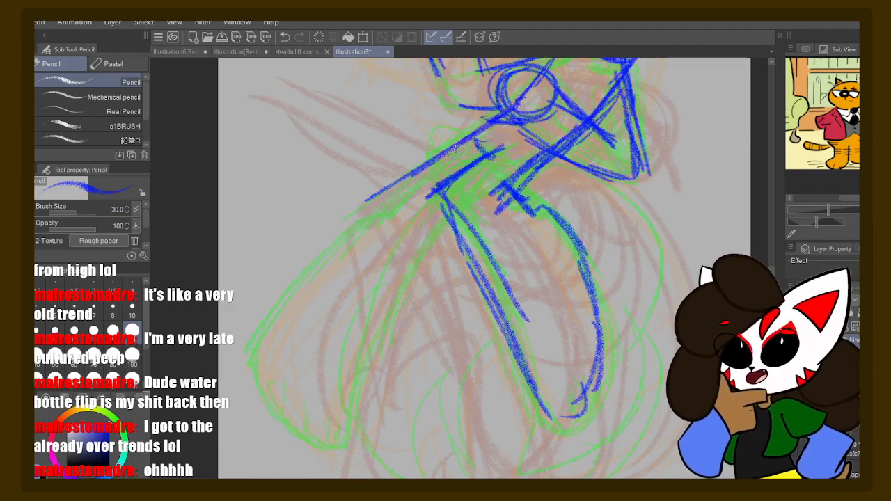
# - Trace the left-hand leg in blue Pencil, running its outer and inner edges from the hip down to a pointed foot
pyautogui.moveTo(497, 121)
pyautogui.mouseDown()
pyautogui.moveTo(362, 208)
pyautogui.moveTo(491, 124)
pyautogui.moveTo(369, 221)
pyautogui.mouseUp()
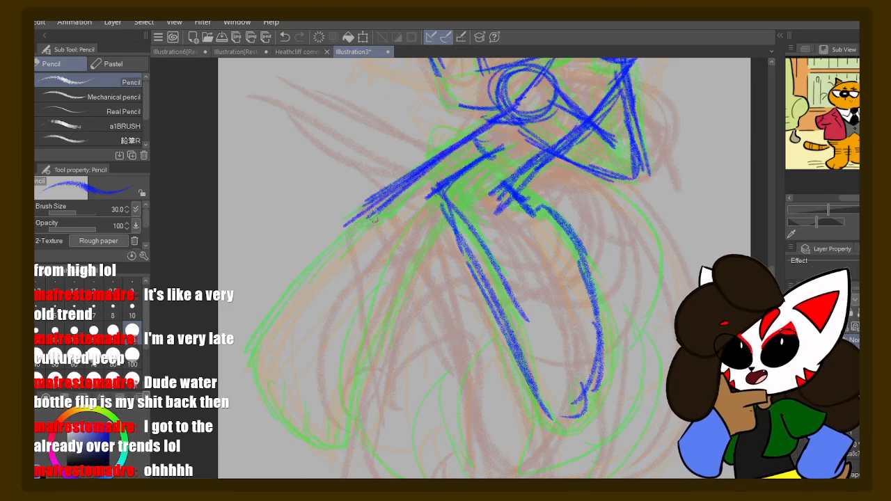
pyautogui.moveTo(420, 173)
pyautogui.mouseDown()
pyautogui.moveTo(314, 254)
pyautogui.moveTo(291, 296)
pyautogui.mouseUp()
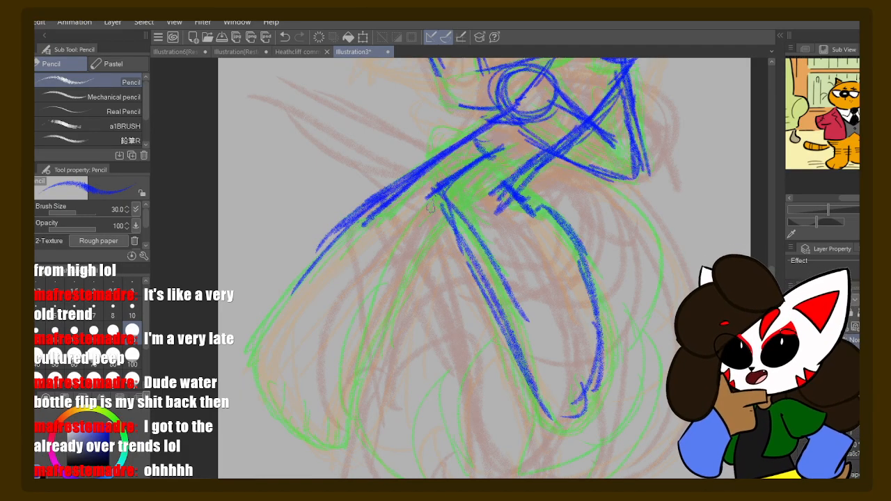
pyautogui.moveTo(456, 195); pyautogui.dragTo(332, 334)
pyautogui.moveTo(424, 221); pyautogui.dragTo(348, 311)
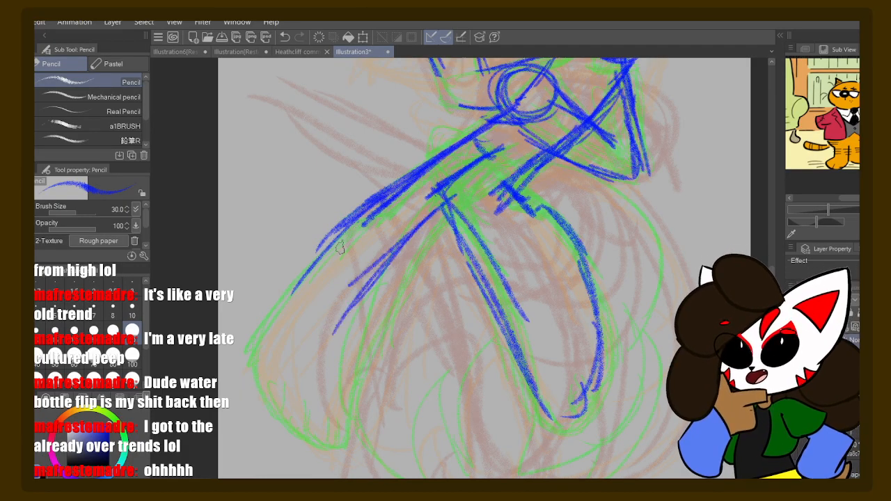
pyautogui.moveTo(392, 199)
pyautogui.mouseDown()
pyautogui.moveTo(277, 295)
pyautogui.moveTo(242, 352)
pyautogui.moveTo(257, 400)
pyautogui.moveTo(288, 420)
pyautogui.mouseUp()
pyautogui.moveTo(243, 362); pyautogui.dragTo(323, 445)
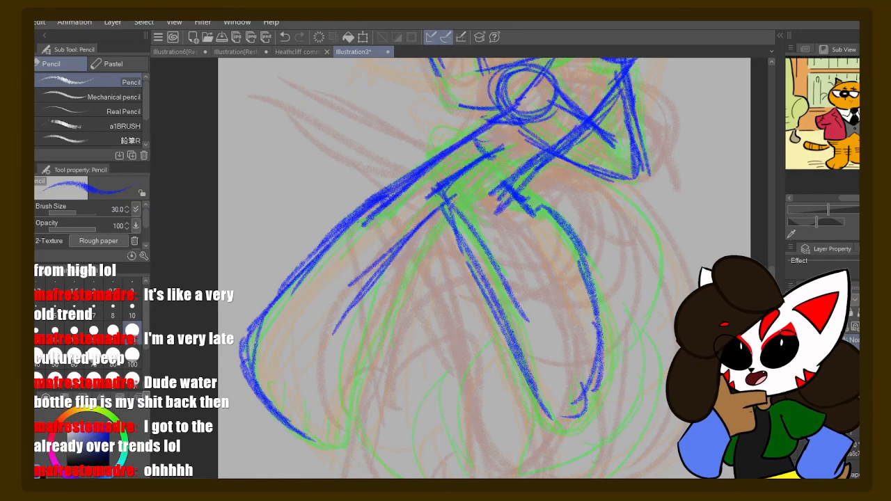
pyautogui.moveTo(456, 200); pyautogui.dragTo(365, 331)
pyautogui.moveTo(396, 272)
pyautogui.mouseDown()
pyautogui.moveTo(326, 422)
pyautogui.moveTo(332, 448)
pyautogui.moveTo(312, 433)
pyautogui.mouseUp()
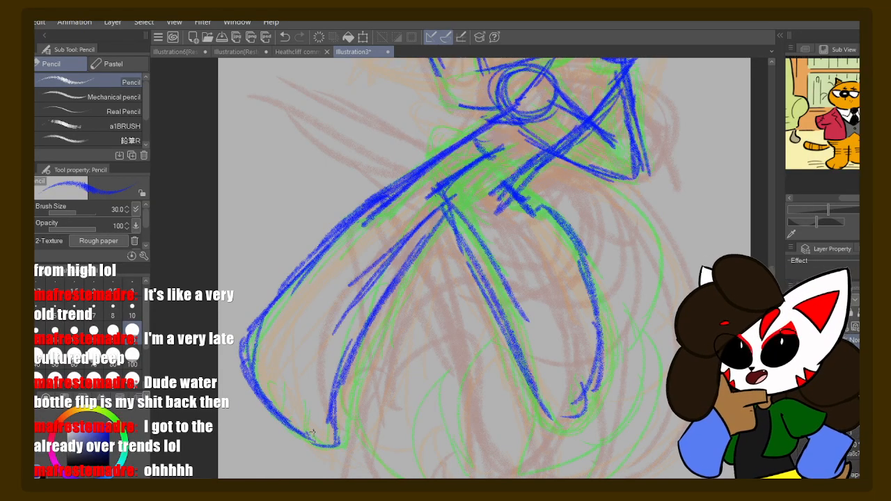
# - Add short toe marks inside both feet and a second rough line along the left-hand leg's outer edge
pyautogui.moveTo(499, 307)
pyautogui.mouseDown()
pyautogui.moveTo(565, 427)
pyautogui.moveTo(592, 352)
pyautogui.mouseUp()
pyautogui.moveTo(572, 299); pyautogui.dragTo(595, 390)
pyautogui.moveTo(550, 368); pyautogui.dragTo(580, 415)
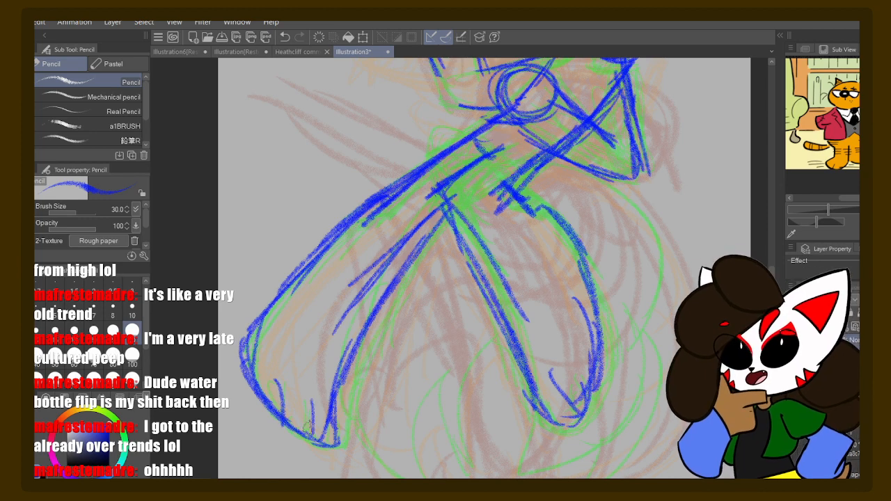
pyautogui.moveTo(359, 281); pyautogui.dragTo(374, 338)
pyautogui.moveTo(426, 241); pyautogui.dragTo(269, 357)
pyautogui.moveTo(333, 302); pyautogui.dragTo(261, 432)
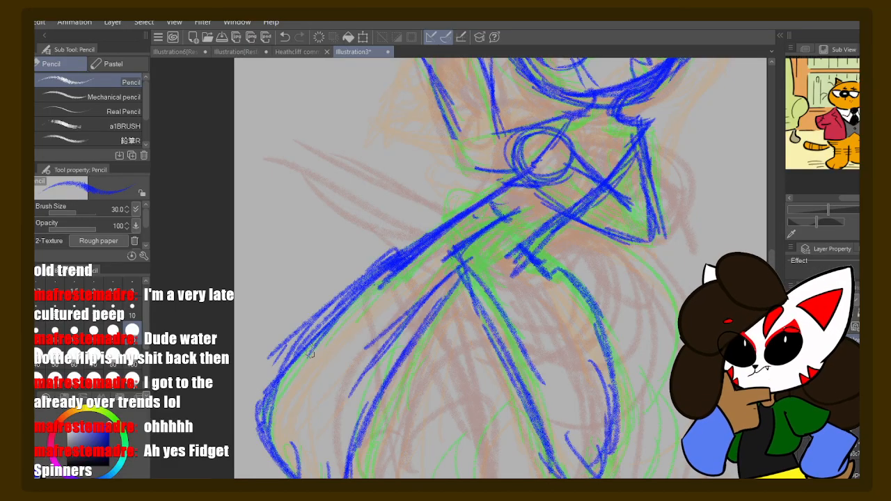
# - Darken the right-hand leg's outlines, extend its foot to a lower point, and add small marks at the hip and waist
pyautogui.moveTo(481, 282)
pyautogui.mouseDown()
pyautogui.moveTo(442, 188)
pyautogui.moveTo(501, 328)
pyautogui.mouseUp()
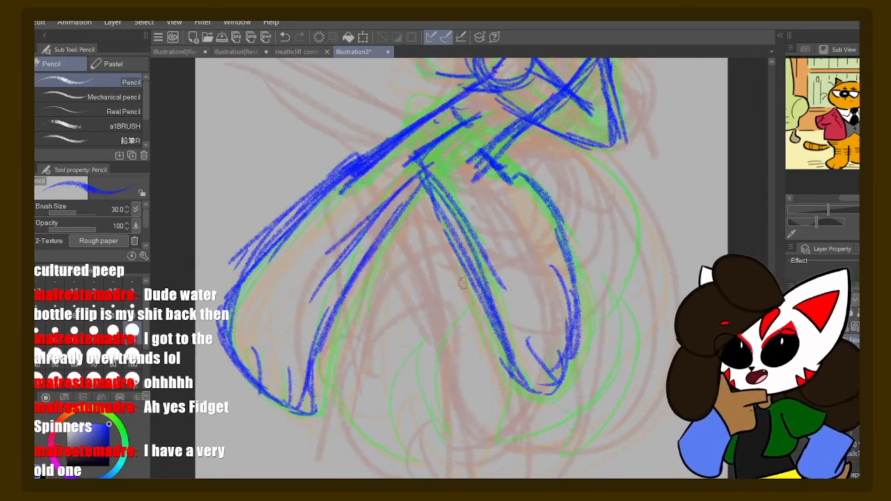
pyautogui.moveTo(457, 248); pyautogui.dragTo(512, 378)
pyautogui.moveTo(505, 346); pyautogui.dragTo(527, 412)
pyautogui.moveTo(533, 355); pyautogui.dragTo(531, 369)
pyautogui.moveTo(498, 183)
pyautogui.mouseDown()
pyautogui.moveTo(520, 158)
pyautogui.moveTo(557, 221)
pyautogui.moveTo(582, 307)
pyautogui.moveTo(575, 376)
pyautogui.moveTo(528, 407)
pyautogui.mouseUp()
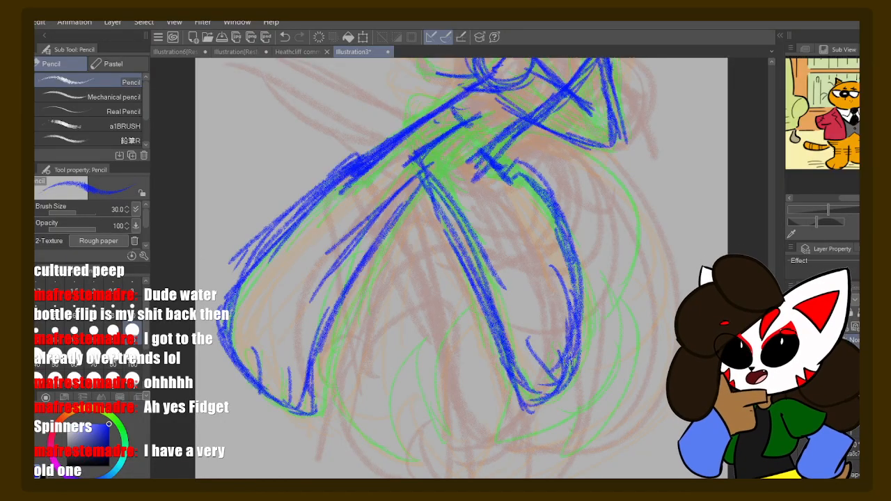
pyautogui.moveTo(571, 310); pyautogui.dragTo(540, 405)
pyautogui.moveTo(529, 199)
pyautogui.mouseDown()
pyautogui.moveTo(506, 335)
pyautogui.moveTo(559, 180)
pyautogui.mouseUp()
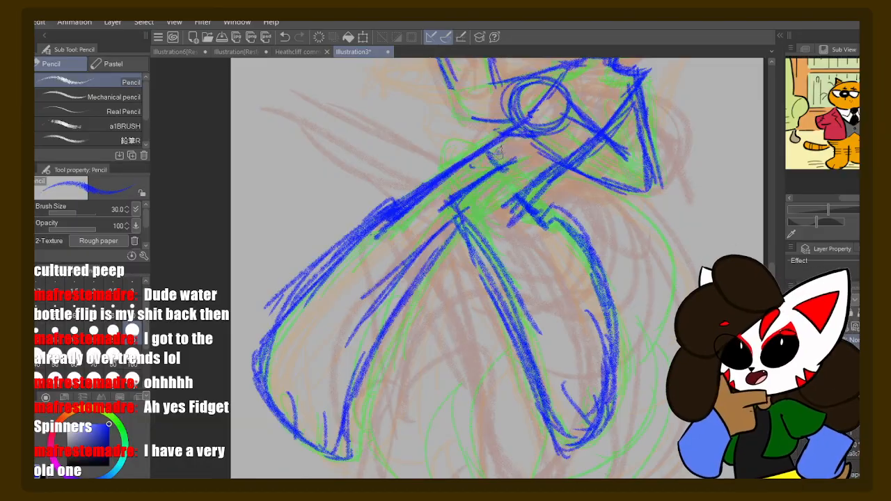
pyautogui.moveTo(495, 154)
pyautogui.mouseDown()
pyautogui.moveTo(515, 150)
pyautogui.moveTo(436, 210)
pyautogui.mouseUp()
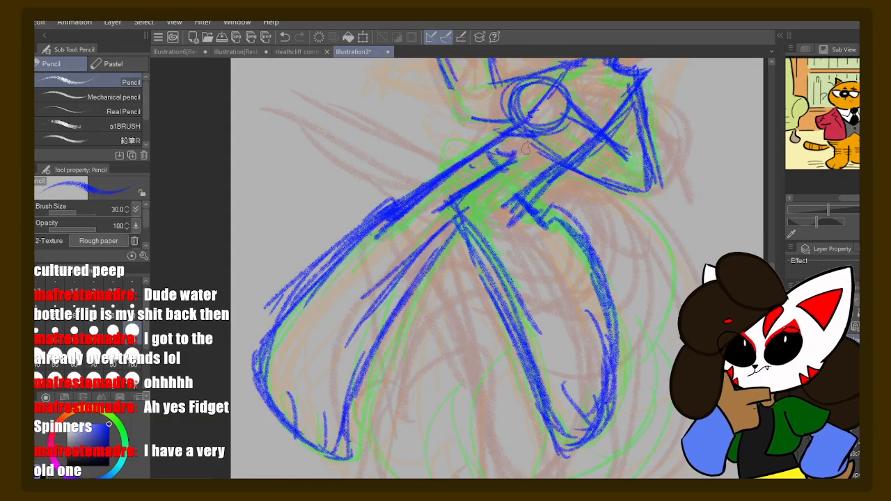
# - Examine the blue head, raised arm and torso together with the reworked legs
pyautogui.moveTo(525, 148)
pyautogui.mouseDown()
pyautogui.moveTo(422, 245)
pyautogui.moveTo(453, 322)
pyautogui.mouseUp()
pyautogui.moveTo(363, 224); pyautogui.dragTo(394, 292)
pyautogui.moveTo(384, 270); pyautogui.dragTo(422, 298)
pyautogui.moveTo(420, 160)
pyautogui.mouseDown()
pyautogui.moveTo(450, 310)
pyautogui.moveTo(472, 298)
pyautogui.mouseUp()
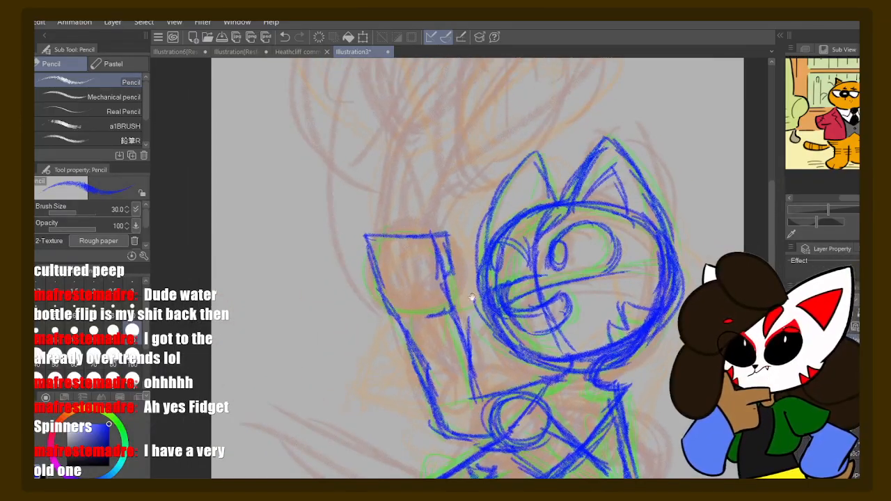
pyautogui.moveTo(413, 193); pyautogui.dragTo(438, 259)
pyautogui.moveTo(461, 282); pyautogui.dragTo(433, 189)
pyautogui.moveTo(474, 298); pyautogui.dragTo(472, 210)
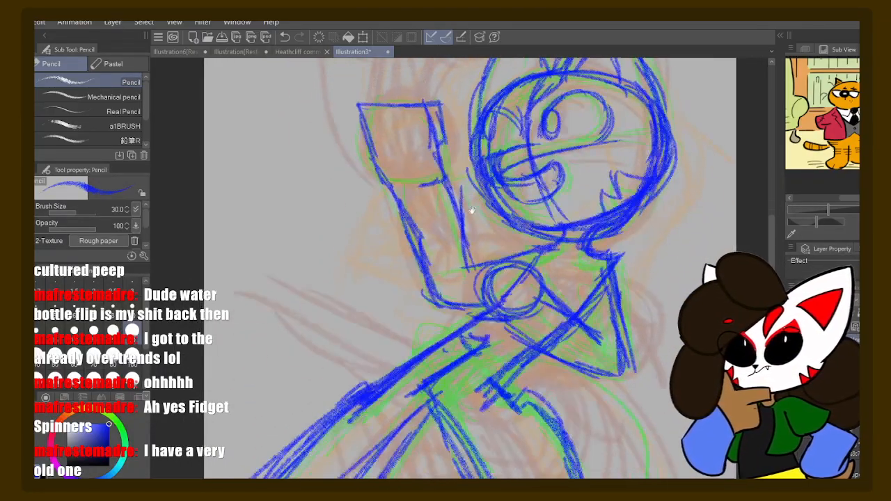
pyautogui.moveTo(471, 263); pyautogui.dragTo(474, 207)
pyautogui.moveTo(528, 172); pyautogui.dragTo(547, 42)
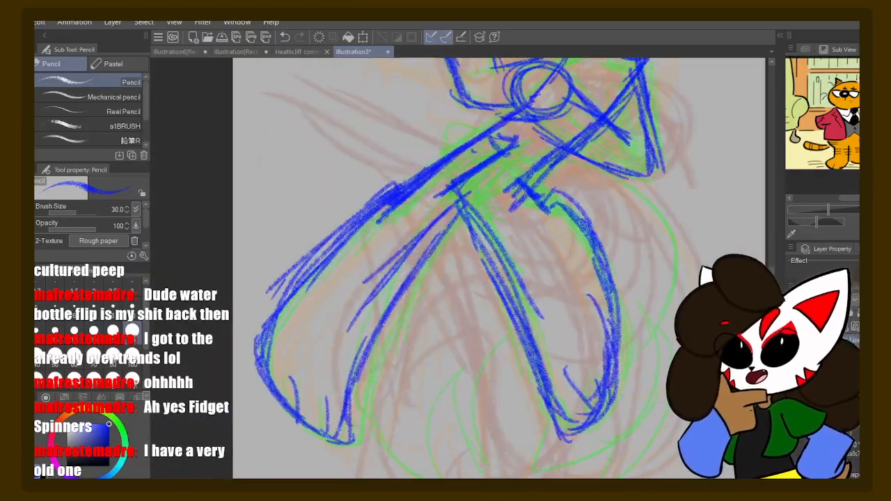
# - Sketch large rounded shapes with curled tips behind and between both legs, following the faded green rough
pyautogui.moveTo(654, 231)
pyautogui.mouseDown()
pyautogui.moveTo(613, 397)
pyautogui.moveTo(576, 456)
pyautogui.mouseUp()
pyautogui.moveTo(461, 260); pyautogui.dragTo(497, 213)
pyautogui.moveTo(510, 121)
pyautogui.mouseDown()
pyautogui.moveTo(399, 314)
pyautogui.moveTo(402, 354)
pyautogui.moveTo(461, 425)
pyautogui.mouseUp()
pyautogui.moveTo(457, 421)
pyautogui.mouseDown()
pyautogui.moveTo(445, 349)
pyautogui.moveTo(567, 442)
pyautogui.mouseUp()
pyautogui.moveTo(510, 165)
pyautogui.mouseDown()
pyautogui.moveTo(480, 282)
pyautogui.moveTo(539, 357)
pyautogui.mouseUp()
pyautogui.moveTo(465, 252)
pyautogui.mouseDown()
pyautogui.moveTo(561, 440)
pyautogui.moveTo(508, 395)
pyautogui.mouseUp()
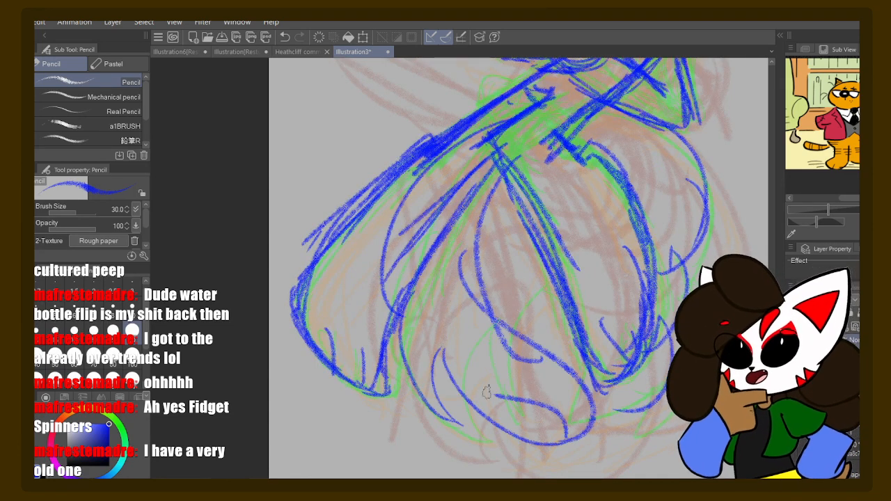
pyautogui.moveTo(521, 219)
pyautogui.mouseDown()
pyautogui.moveTo(593, 437)
pyautogui.moveTo(636, 403)
pyautogui.mouseUp()
pyautogui.moveTo(655, 222)
pyautogui.mouseDown()
pyautogui.moveTo(602, 405)
pyautogui.moveTo(628, 452)
pyautogui.mouseUp()
pyautogui.moveTo(605, 324); pyautogui.dragTo(608, 441)
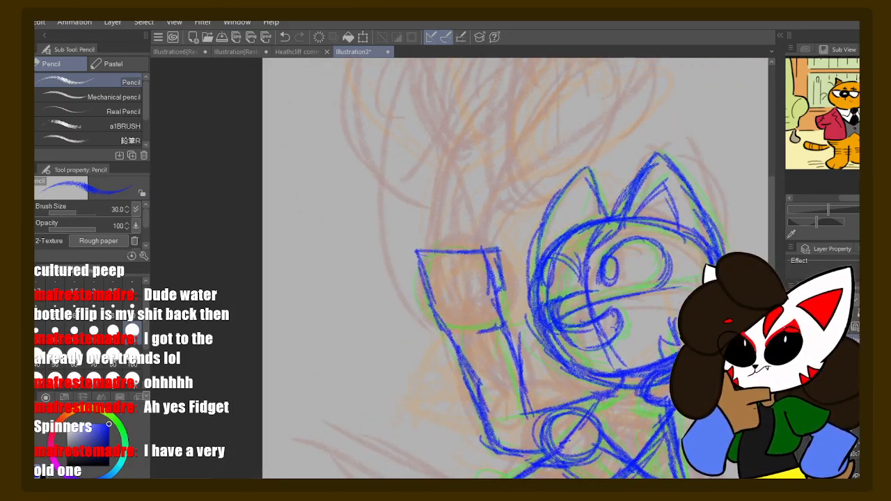
# - Sketch a swooping tuft from between the ears over the left-hand ear, ending in a blunt tip beside the raised hand
pyautogui.moveTo(613, 180)
pyautogui.mouseDown()
pyautogui.moveTo(578, 178)
pyautogui.moveTo(522, 236)
pyautogui.mouseUp()
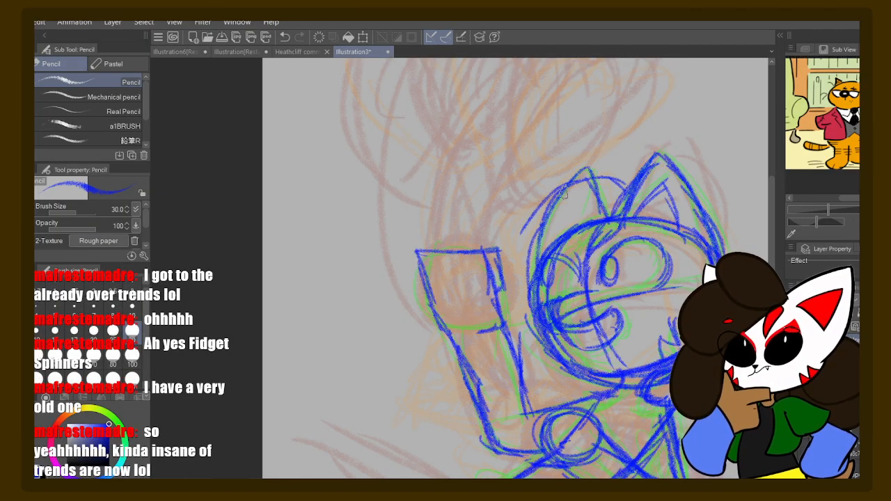
pyautogui.moveTo(601, 183)
pyautogui.mouseDown()
pyautogui.moveTo(484, 219)
pyautogui.moveTo(487, 284)
pyautogui.mouseUp()
pyautogui.moveTo(487, 252)
pyautogui.mouseDown()
pyautogui.moveTo(604, 247)
pyautogui.moveTo(630, 208)
pyautogui.moveTo(620, 206)
pyautogui.mouseUp()
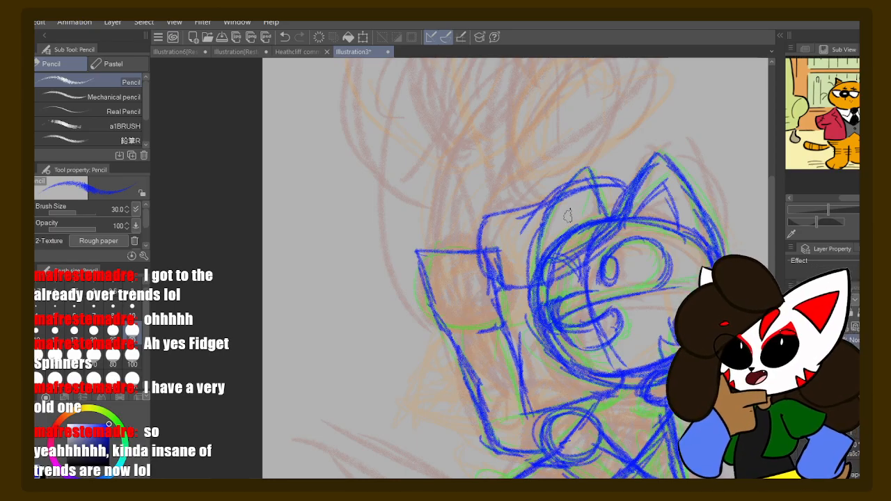
# - Draw curved lines outside the right-hand side of the head and a diagonal stroke across the cheek
pyautogui.scroll(-3, 595, 210)
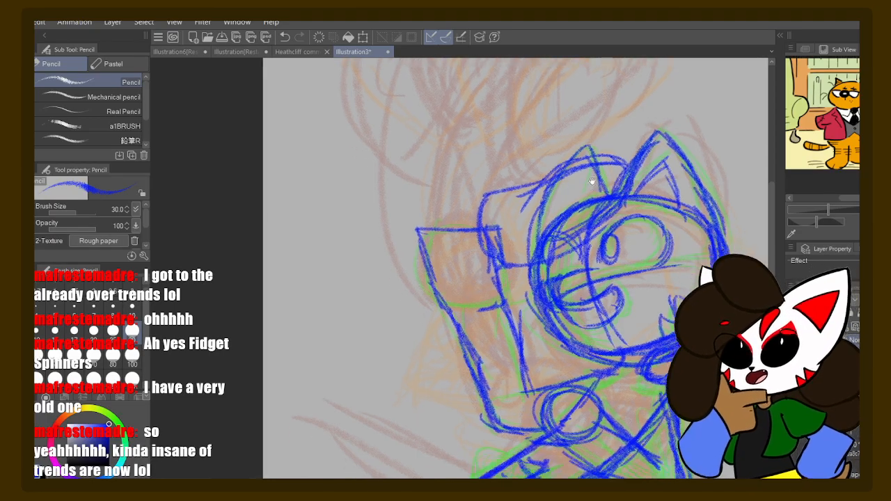
pyautogui.hscroll(2, 708, 209)
pyautogui.moveTo(676, 186); pyautogui.dragTo(683, 209)
pyautogui.moveTo(670, 165); pyautogui.dragTo(687, 229)
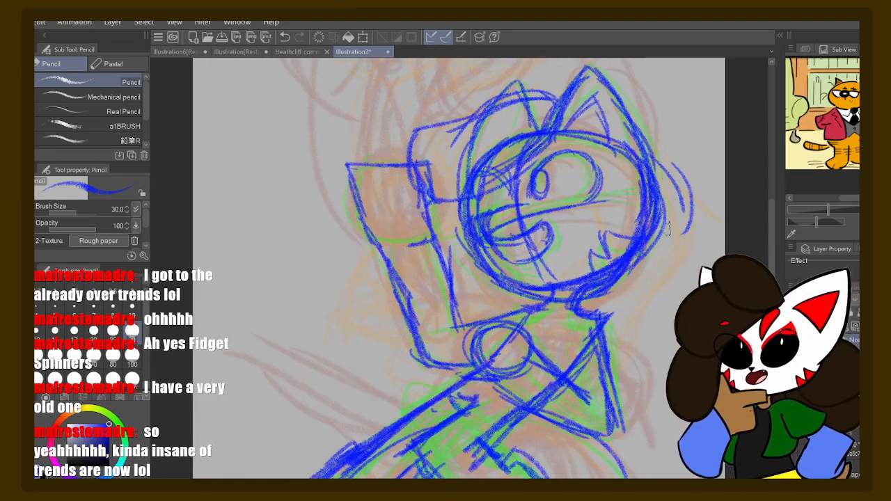
pyautogui.moveTo(638, 171); pyautogui.dragTo(571, 234)
pyautogui.moveTo(624, 197); pyautogui.dragTo(555, 242)
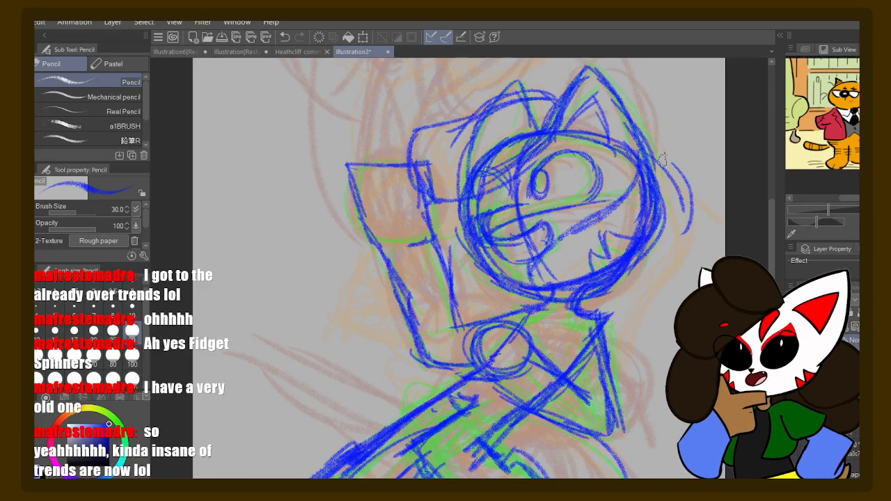
# - Build up overlapping curved strokes around the head's lower right-hand side, across the lower face and under the chin
pyautogui.moveTo(662, 159); pyautogui.dragTo(654, 250)
pyautogui.moveTo(660, 215); pyautogui.dragTo(557, 264)
pyautogui.moveTo(592, 233); pyautogui.dragTo(612, 270)
pyautogui.moveTo(564, 240)
pyautogui.mouseDown()
pyautogui.moveTo(661, 169)
pyautogui.moveTo(627, 274)
pyautogui.mouseUp()
pyautogui.moveTo(688, 182); pyautogui.dragTo(685, 221)
pyautogui.moveTo(634, 273); pyautogui.dragTo(591, 299)
pyautogui.moveTo(651, 247); pyautogui.dragTo(553, 316)
pyautogui.moveTo(578, 240); pyautogui.dragTo(505, 303)
pyautogui.moveTo(505, 285)
pyautogui.mouseDown()
pyautogui.moveTo(536, 321)
pyautogui.moveTo(644, 281)
pyautogui.mouseUp()
pyautogui.moveTo(679, 174)
pyautogui.mouseDown()
pyautogui.moveTo(687, 199)
pyautogui.moveTo(609, 286)
pyautogui.mouseUp()
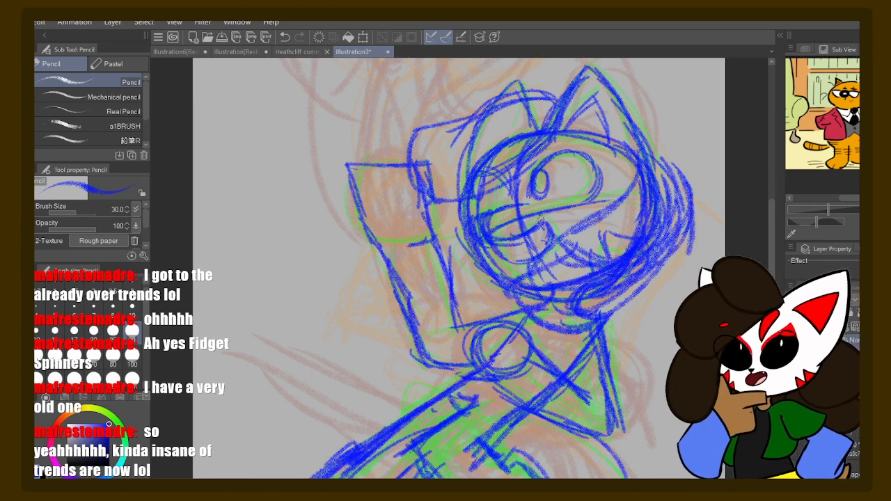
# - Sketch a pointed tuft from the left-hand cheek across the raised arm, and curve its lower edge back under the chin
pyautogui.moveTo(480, 211)
pyautogui.mouseDown()
pyautogui.moveTo(562, 216)
pyautogui.moveTo(492, 238)
pyautogui.mouseUp()
pyautogui.moveTo(525, 212); pyautogui.dragTo(451, 279)
pyautogui.moveTo(497, 232); pyautogui.dragTo(442, 290)
pyautogui.moveTo(436, 293)
pyautogui.mouseDown()
pyautogui.moveTo(493, 342)
pyautogui.moveTo(549, 249)
pyautogui.mouseUp()
pyautogui.moveTo(548, 243); pyautogui.dragTo(563, 219)
pyautogui.moveTo(472, 337); pyautogui.dragTo(530, 289)
pyautogui.moveTo(556, 219); pyautogui.dragTo(534, 285)
pyautogui.moveTo(549, 234); pyautogui.dragTo(510, 313)
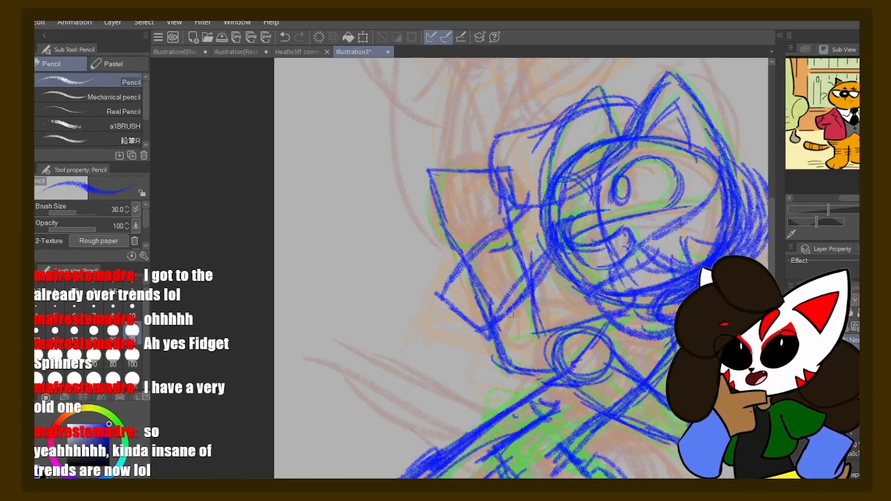
pyautogui.moveTo(556, 253)
pyautogui.mouseDown()
pyautogui.moveTo(496, 330)
pyautogui.moveTo(613, 298)
pyautogui.moveTo(569, 332)
pyautogui.mouseUp()
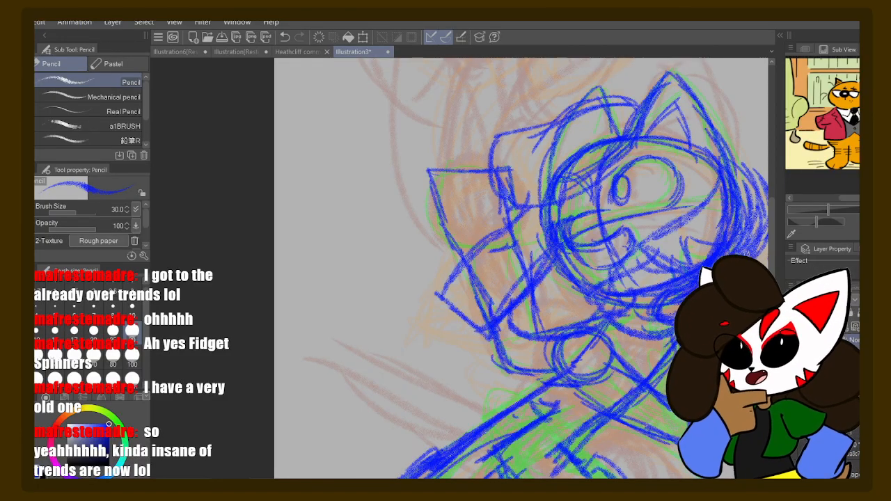
pyautogui.moveTo(671, 263); pyautogui.dragTo(543, 277)
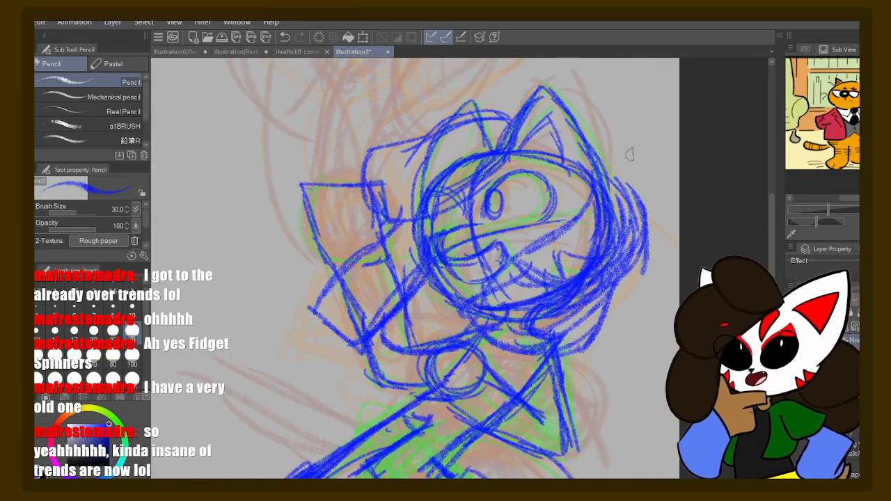
# - Outline a large pointed tuft on the right-hand side of the head, just below the ear
pyautogui.moveTo(585, 133)
pyautogui.mouseDown()
pyautogui.moveTo(638, 177)
pyautogui.moveTo(614, 191)
pyautogui.mouseUp()
pyautogui.moveTo(602, 149)
pyautogui.mouseDown()
pyautogui.moveTo(657, 194)
pyautogui.moveTo(625, 241)
pyautogui.mouseUp()
pyautogui.moveTo(646, 213); pyautogui.dragTo(613, 243)
pyautogui.moveTo(591, 182)
pyautogui.mouseDown()
pyautogui.moveTo(497, 292)
pyautogui.moveTo(529, 318)
pyautogui.moveTo(597, 279)
pyautogui.mouseUp()
pyautogui.moveTo(529, 196); pyautogui.dragTo(617, 261)
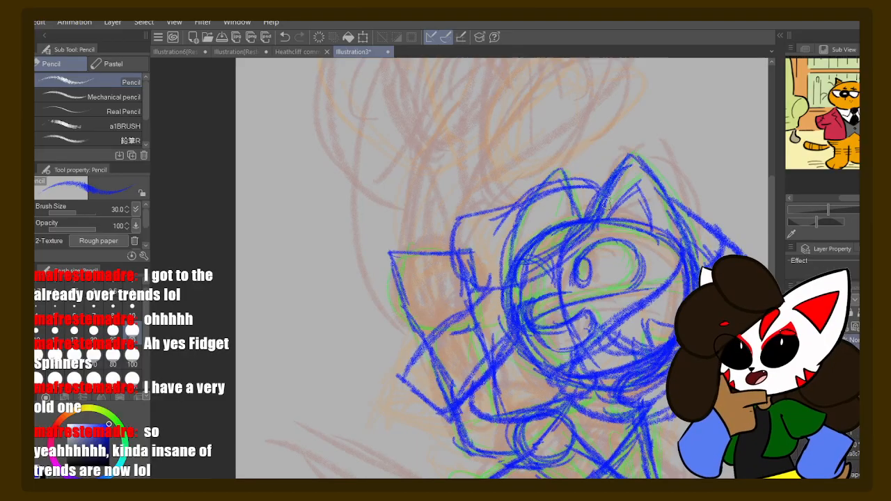
# - Trace the left-hand tuft's upper edge from between the ears down across the arm, and thicken the shoulder circle
pyautogui.moveTo(604, 205)
pyautogui.mouseDown()
pyautogui.moveTo(498, 255)
pyautogui.moveTo(479, 295)
pyautogui.moveTo(603, 217)
pyautogui.mouseUp()
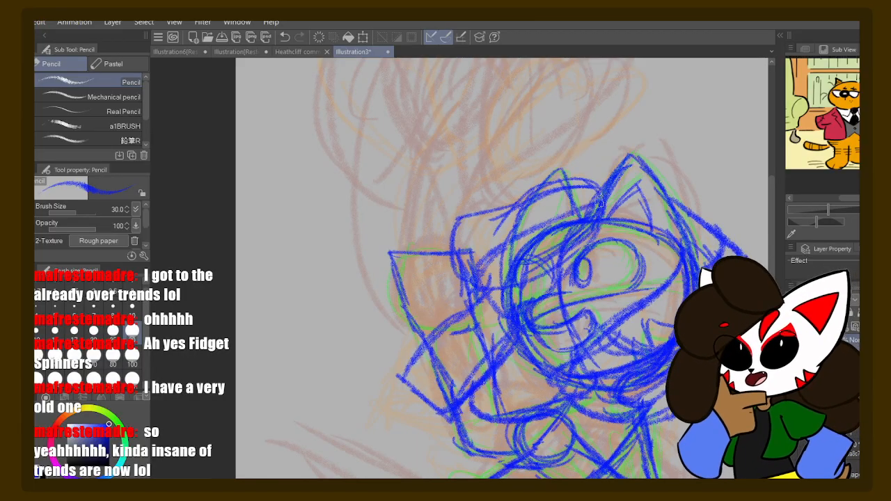
pyautogui.moveTo(474, 288)
pyautogui.mouseDown()
pyautogui.moveTo(401, 372)
pyautogui.moveTo(450, 408)
pyautogui.mouseUp()
pyautogui.moveTo(519, 360)
pyautogui.mouseDown()
pyautogui.moveTo(526, 269)
pyautogui.moveTo(518, 326)
pyautogui.mouseUp()
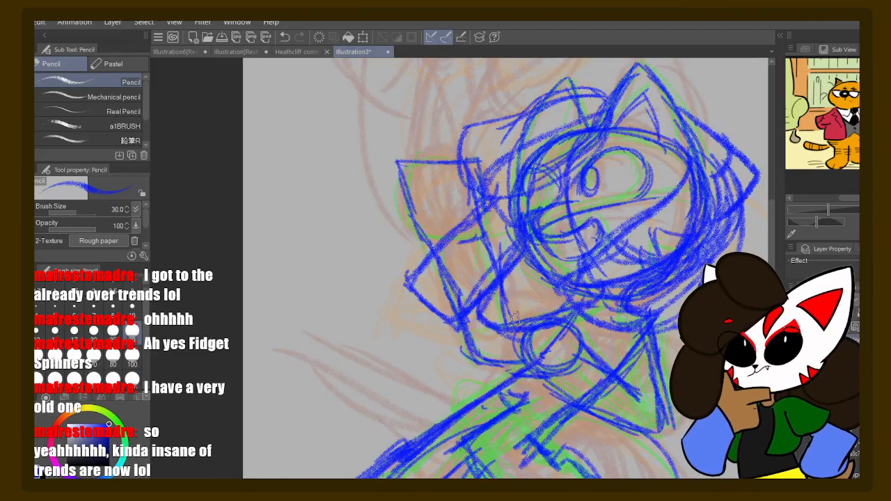
pyautogui.scroll(-5, 559, 225)
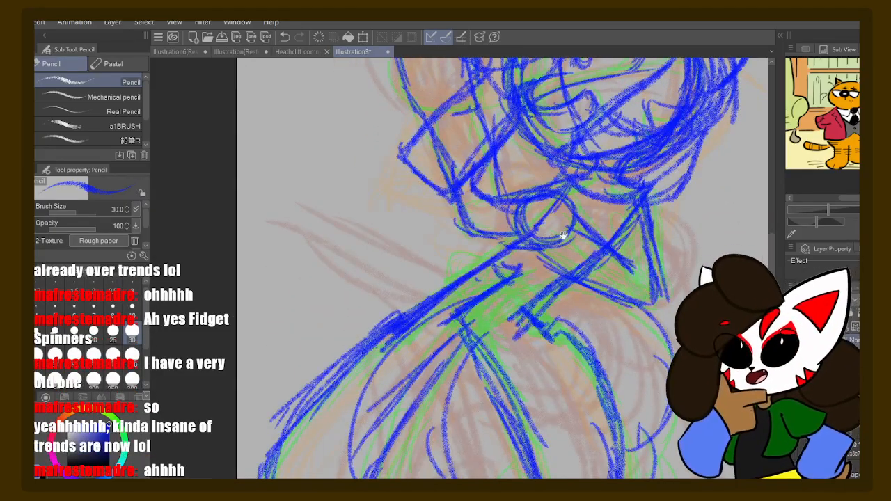
pyautogui.moveTo(547, 197)
pyautogui.mouseDown()
pyautogui.moveTo(530, 237)
pyautogui.moveTo(564, 203)
pyautogui.moveTo(504, 229)
pyautogui.moveTo(544, 244)
pyautogui.moveTo(529, 233)
pyautogui.moveTo(556, 264)
pyautogui.moveTo(582, 237)
pyautogui.mouseUp()
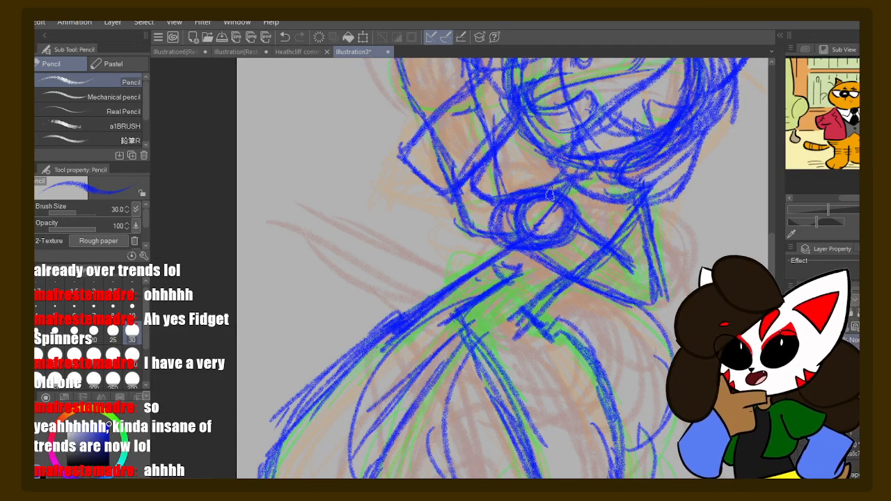
pyautogui.scroll(4, 550, 194)
pyautogui.moveTo(609, 187)
pyautogui.mouseDown()
pyautogui.moveTo(539, 219)
pyautogui.moveTo(522, 250)
pyautogui.moveTo(517, 299)
pyautogui.mouseUp()
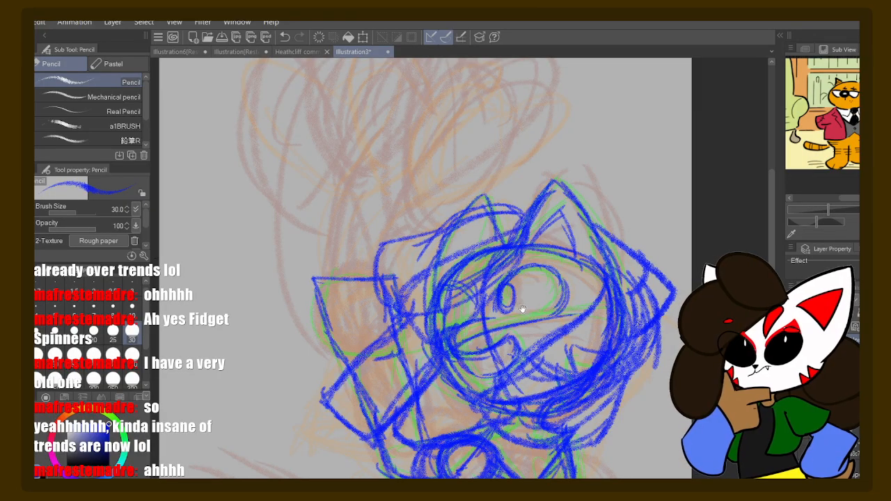
pyautogui.moveTo(523, 311); pyautogui.dragTo(501, 235)
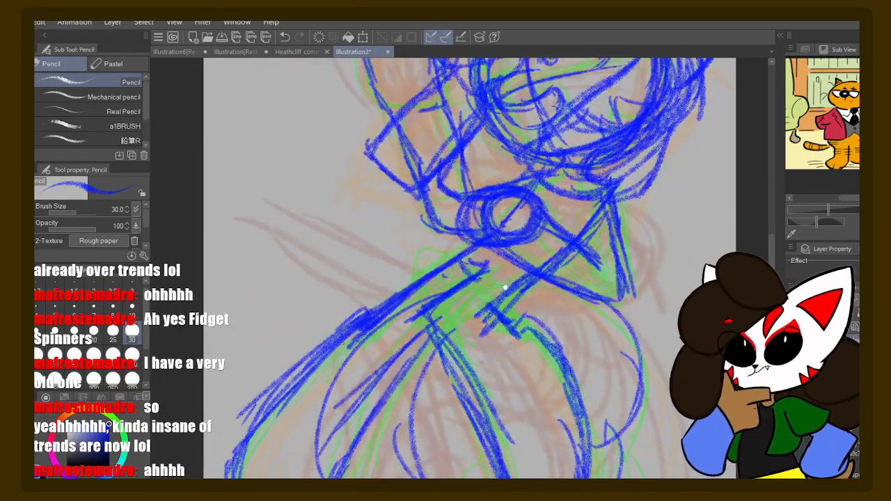
pyautogui.moveTo(504, 286)
pyautogui.mouseDown()
pyautogui.moveTo(515, 243)
pyautogui.moveTo(506, 244)
pyautogui.mouseUp()
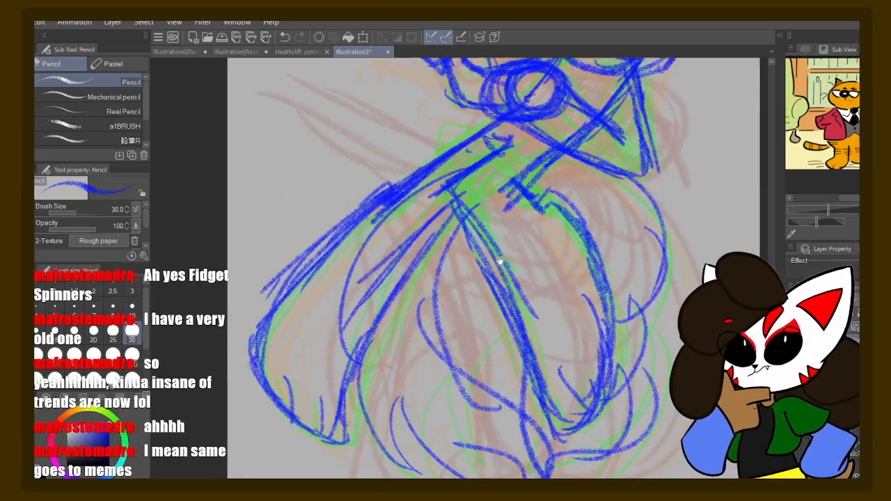
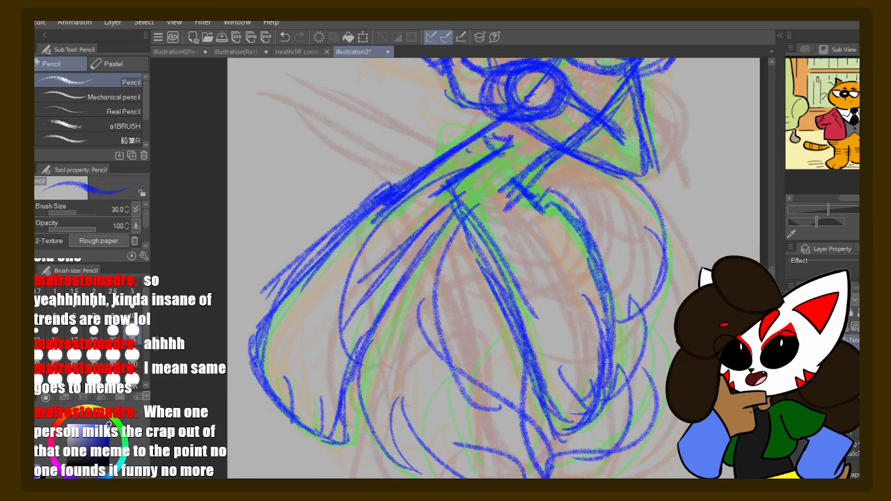
pyautogui.moveTo(272, 346); pyautogui.dragTo(155, 256)
pyautogui.moveTo(341, 113); pyautogui.dragTo(438, 299)
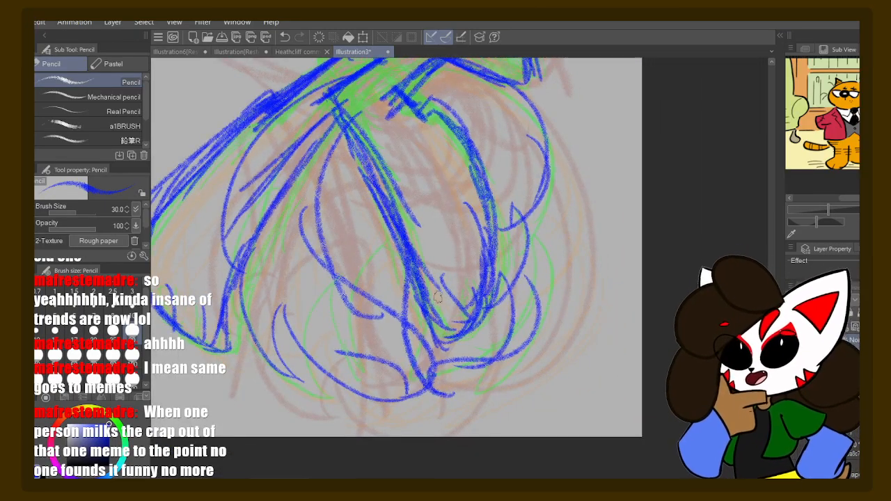
# - Thicken the long edges of the central tapering leg down to its pointed tip with repeated blue pencil strokes
pyautogui.moveTo(377, 176); pyautogui.dragTo(426, 322)
pyautogui.moveTo(395, 248); pyautogui.dragTo(437, 348)
pyautogui.moveTo(381, 141); pyautogui.dragTo(437, 200)
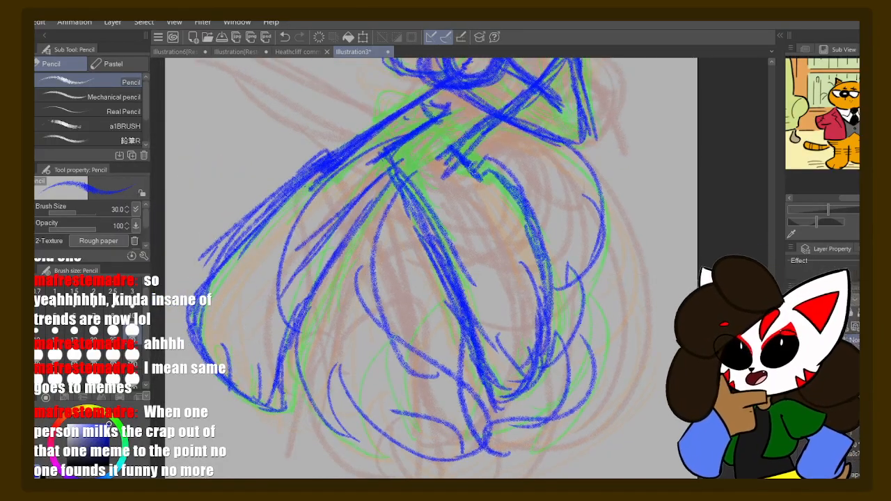
pyautogui.moveTo(472, 171)
pyautogui.mouseDown()
pyautogui.moveTo(508, 155)
pyautogui.moveTo(546, 310)
pyautogui.mouseUp()
pyautogui.moveTo(515, 249); pyautogui.dragTo(507, 386)
pyautogui.moveTo(527, 333); pyautogui.dragTo(471, 417)
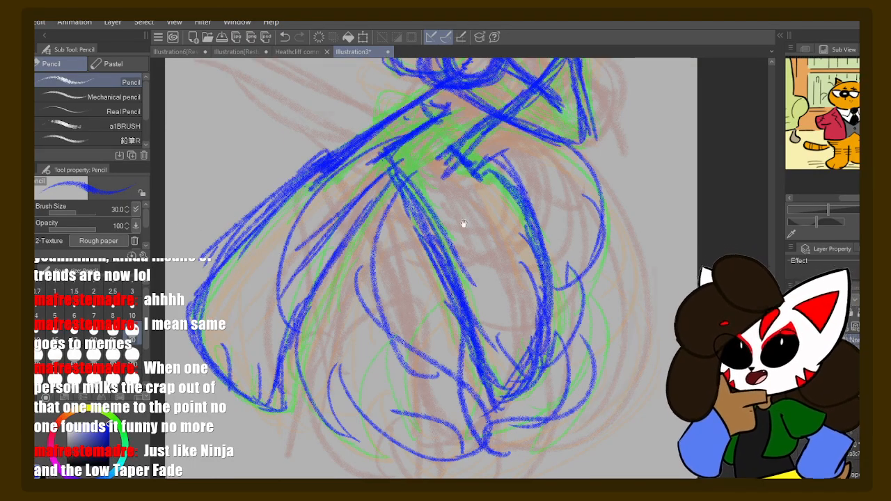
pyautogui.moveTo(463, 224); pyautogui.dragTo(474, 182)
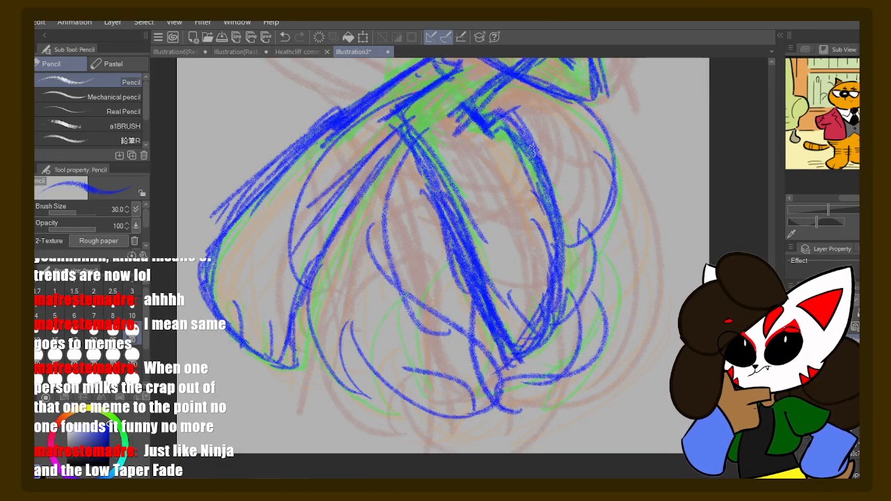
pyautogui.moveTo(516, 229)
pyautogui.mouseDown()
pyautogui.moveTo(494, 432)
pyautogui.moveTo(495, 312)
pyautogui.mouseUp()
# - Round off the pointed left-hand shape beside the raised arm with curved strokes, and add a rounded loop above it beside the ear
pyautogui.moveTo(463, 243)
pyautogui.mouseDown()
pyautogui.moveTo(485, 298)
pyautogui.moveTo(467, 270)
pyautogui.mouseUp()
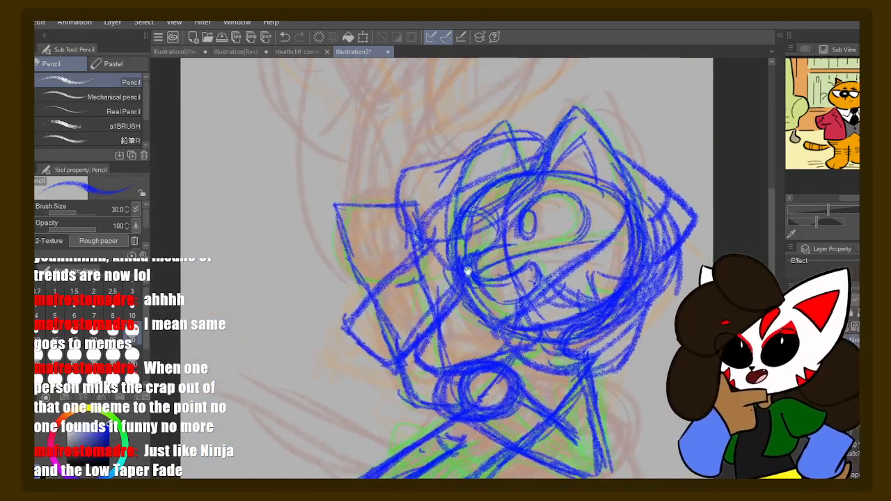
pyautogui.moveTo(432, 245); pyautogui.dragTo(356, 364)
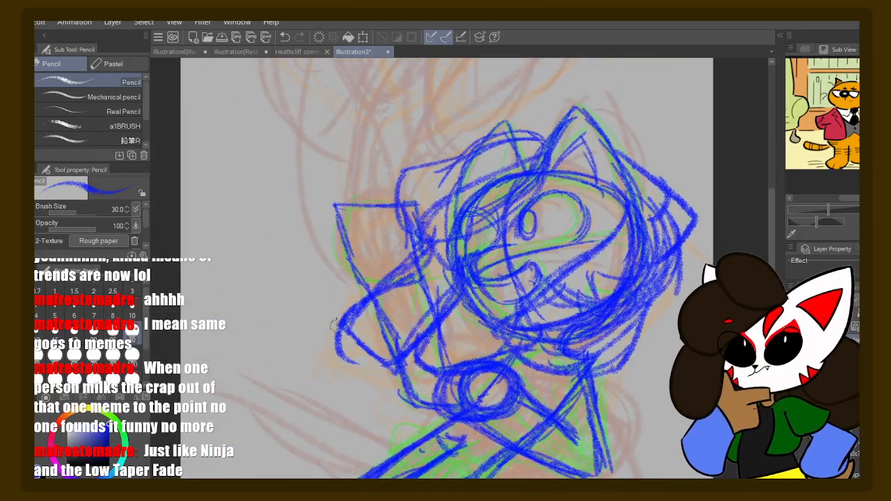
pyautogui.moveTo(336, 329); pyautogui.dragTo(422, 350)
pyautogui.moveTo(449, 273)
pyautogui.mouseDown()
pyautogui.moveTo(395, 358)
pyautogui.moveTo(479, 369)
pyautogui.mouseUp()
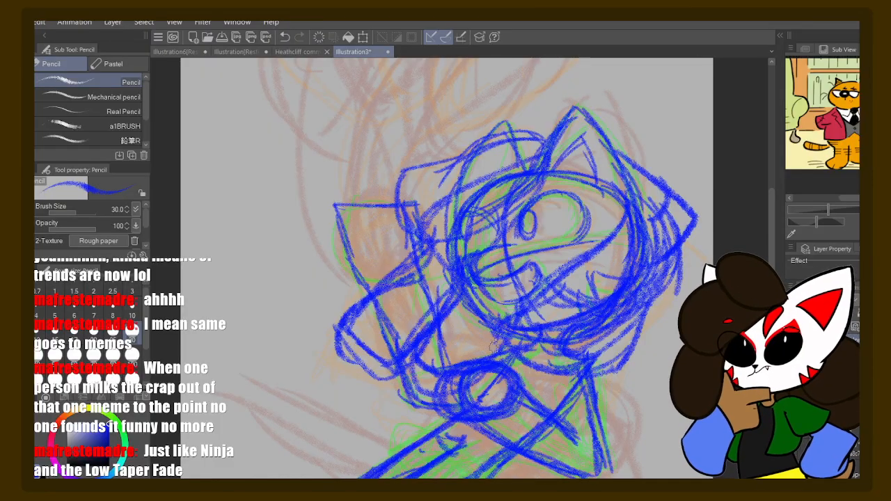
pyautogui.moveTo(487, 154)
pyautogui.mouseDown()
pyautogui.moveTo(394, 218)
pyautogui.moveTo(486, 209)
pyautogui.moveTo(530, 179)
pyautogui.moveTo(462, 228)
pyautogui.mouseUp()
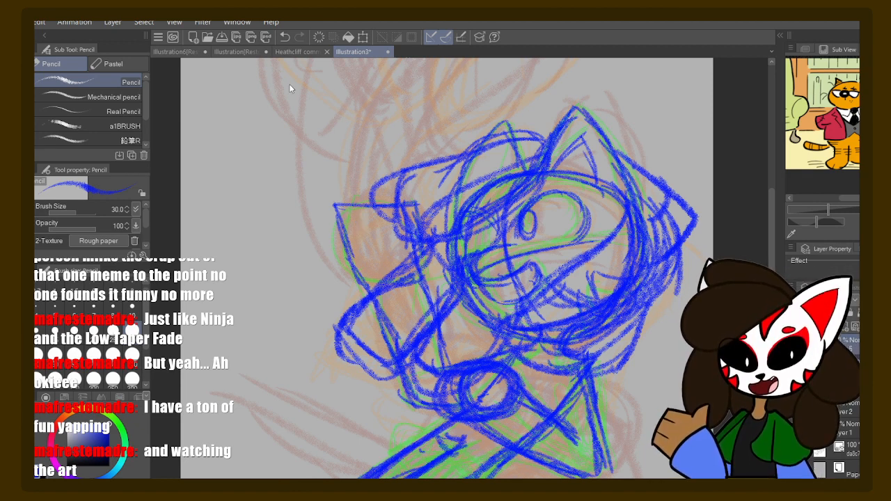
# - Save the sketch, and briefly check the finished Heathcliff comms drawing before returning to the sketch
pyautogui.hotkey('ctrl', 's')
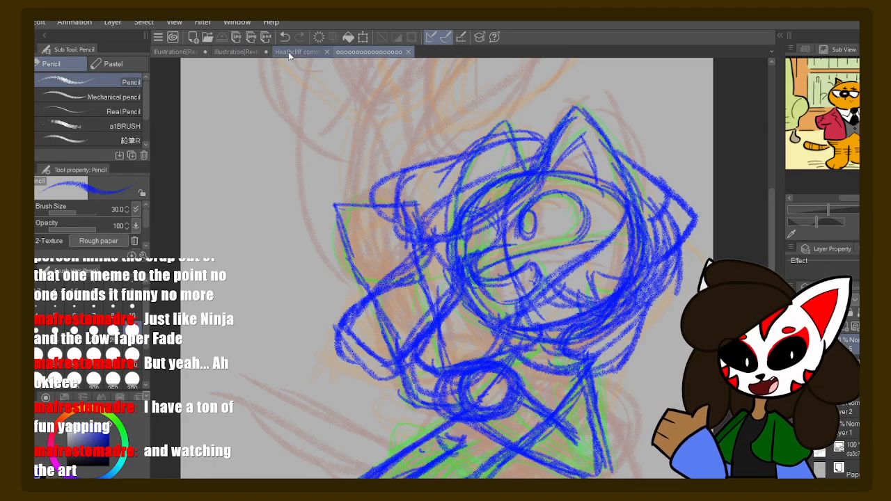
pyautogui.click(288, 52)
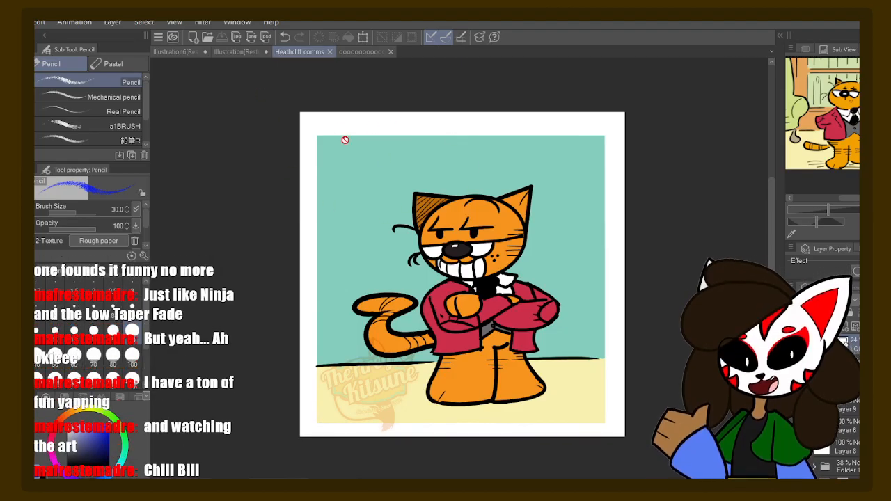
pyautogui.click(353, 53)
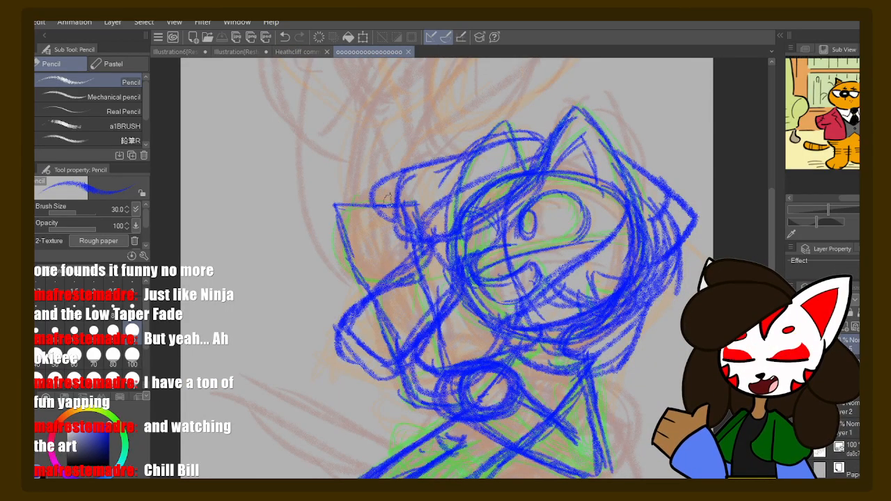
pyautogui.scroll(-2, 438, 197)
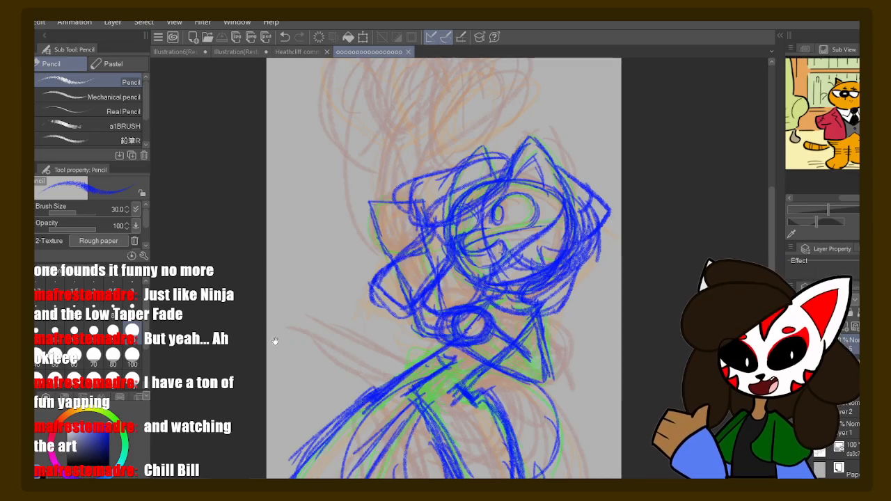
pyautogui.scroll(-3, 308, 209)
pyautogui.moveTo(321, 262); pyautogui.dragTo(325, 269)
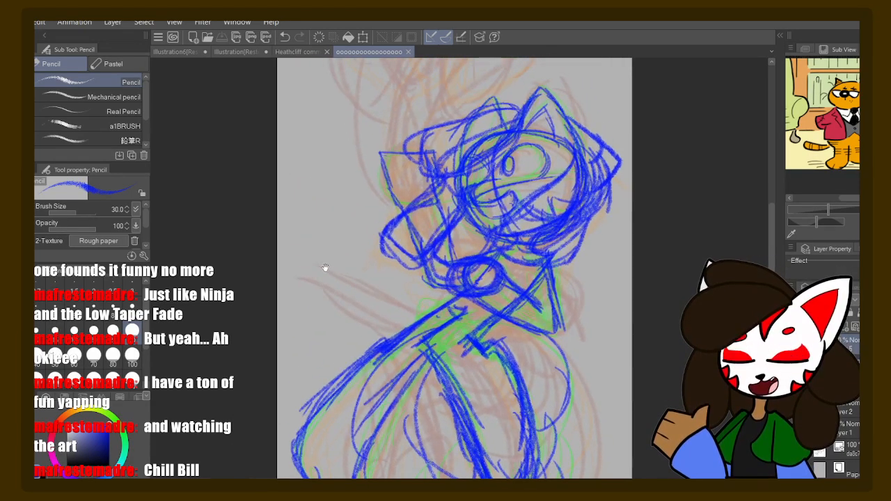